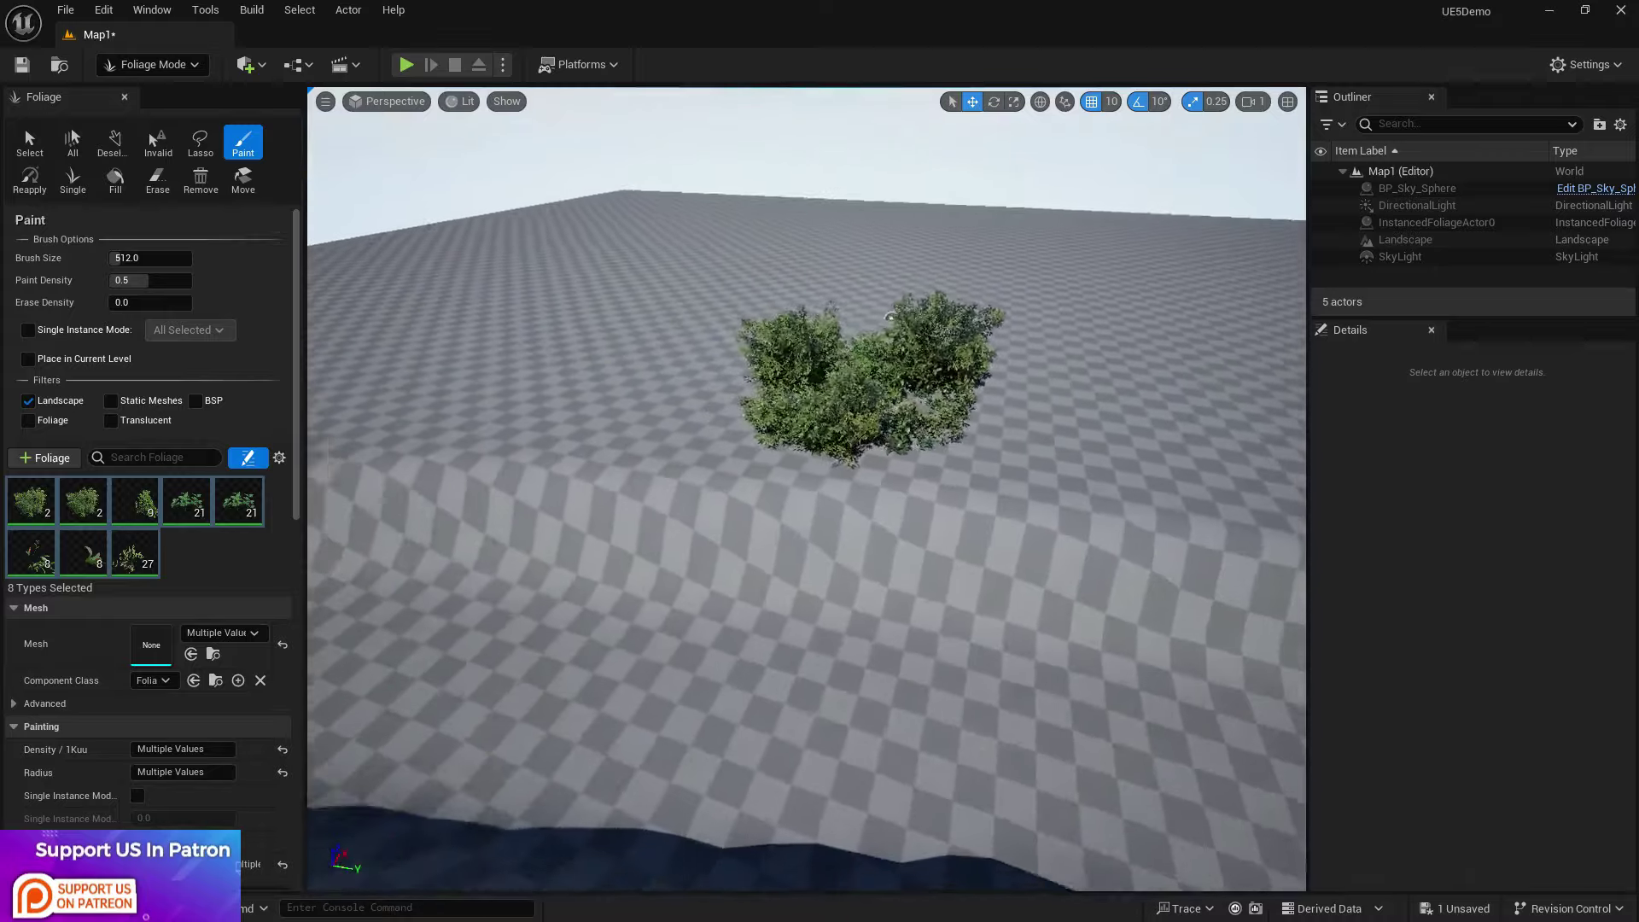
Step: Paint all eight selected foliage types on the bank beside the channel and along the nearby landscape edges at brush size 512
{"action": "mouse_move", "coordinate": [657, 312]}
{"action": "left_mouse_down"}
{"action": "mouse_move", "coordinate": [566, 293]}
{"action": "mouse_move", "coordinate": [658, 301]}
{"action": "left_mouse_up"}
{"action": "right_click_drag", "start_coordinate": [879, 419], "coordinate": [779, 326]}
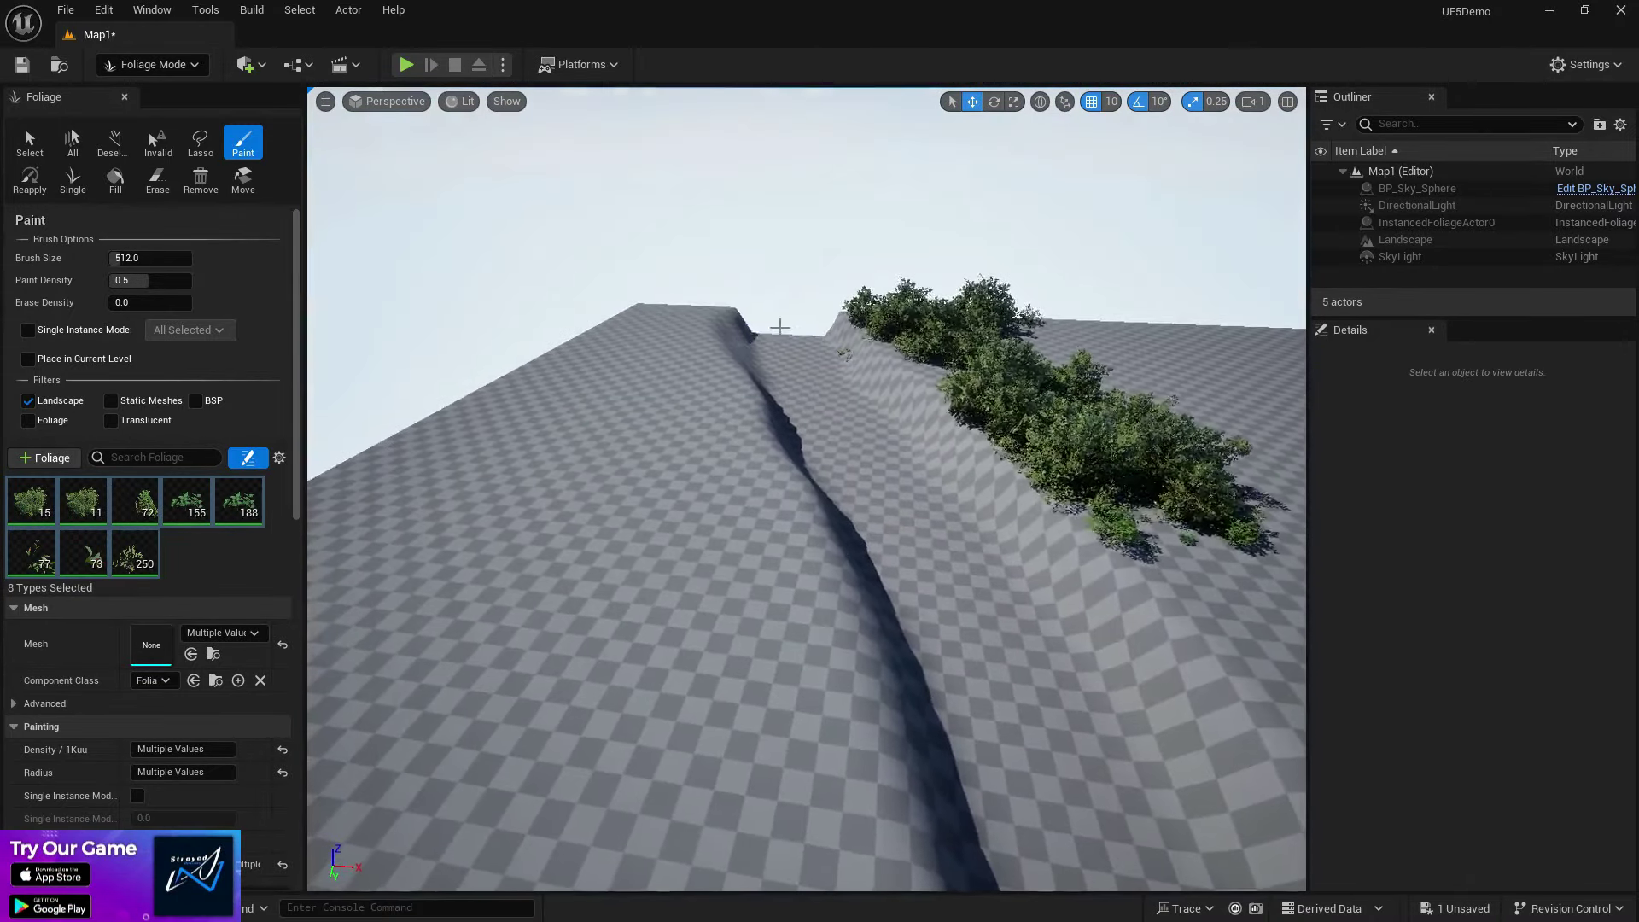
{"action": "left_click_drag", "start_coordinate": [619, 328], "coordinate": [550, 346]}
{"action": "right_click_drag", "start_coordinate": [550, 346], "coordinate": [460, 376]}
{"action": "left_click_drag", "start_coordinate": [598, 359], "coordinate": [466, 356]}
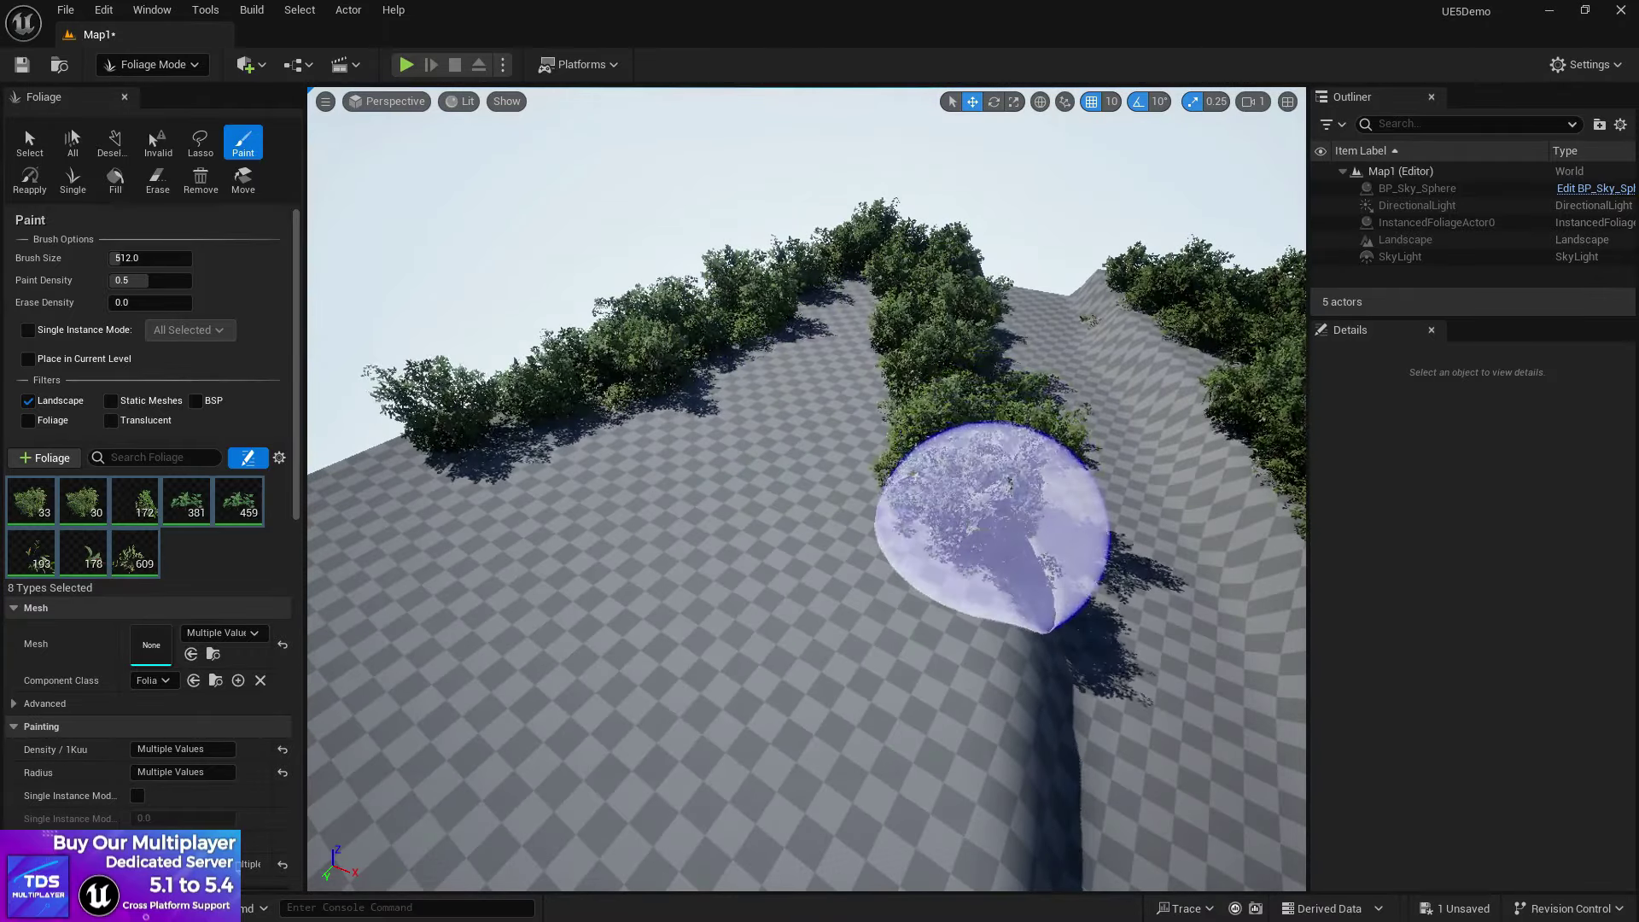
Step: Paint more clumps of the eight foliage types along both banks of the channel and towards its far end
{"action": "mouse_move", "coordinate": [991, 526]}
{"action": "right_mouse_down"}
{"action": "mouse_move", "coordinate": [692, 373]}
{"action": "mouse_move", "coordinate": [786, 330]}
{"action": "right_mouse_up"}
{"action": "left_click_drag", "start_coordinate": [786, 330], "coordinate": [933, 321]}
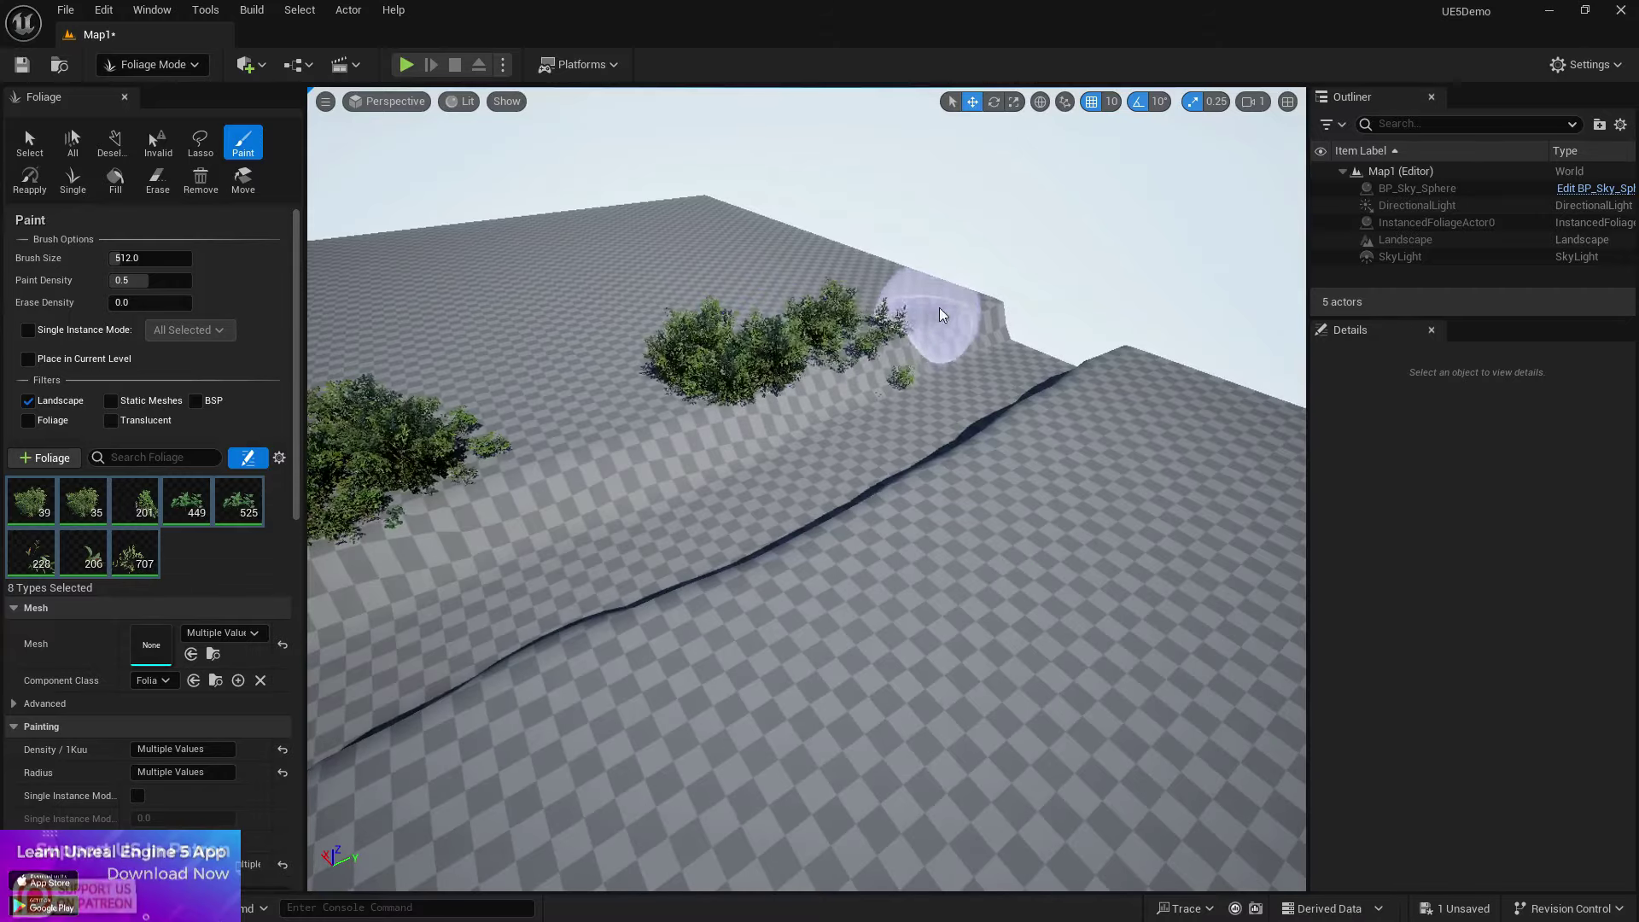
{"action": "mouse_move", "coordinate": [954, 312]}
{"action": "right_mouse_down"}
{"action": "mouse_move", "coordinate": [677, 413]}
{"action": "mouse_move", "coordinate": [548, 586]}
{"action": "right_mouse_up"}
{"action": "left_click_drag", "start_coordinate": [461, 649], "coordinate": [665, 529]}
{"action": "left_click_drag", "start_coordinate": [1199, 274], "coordinate": [869, 423]}
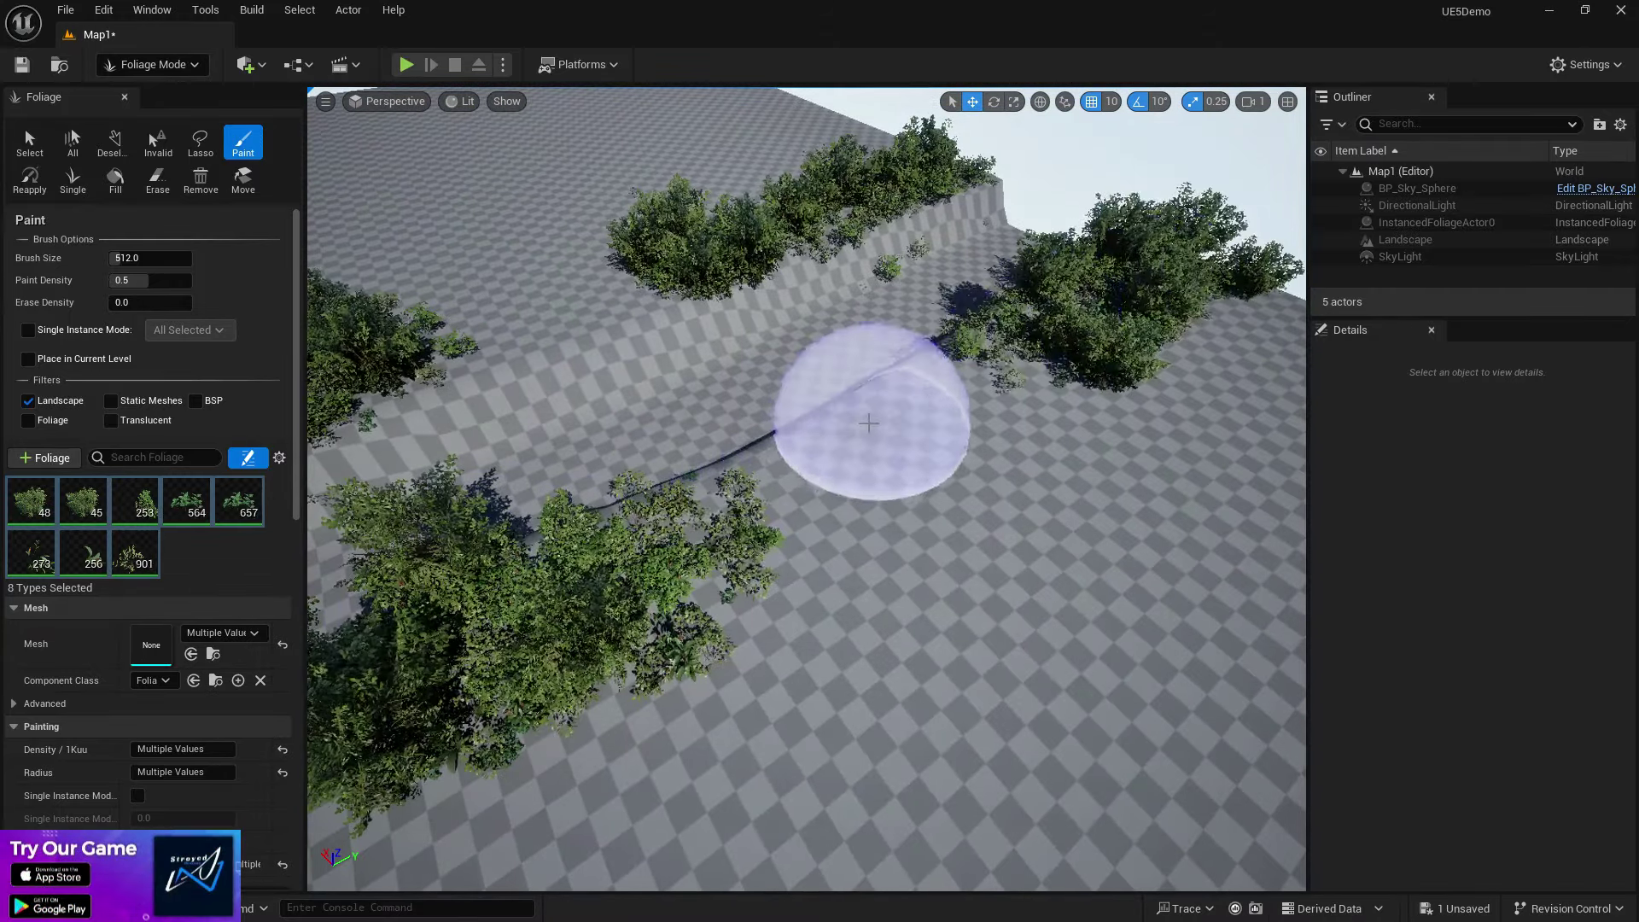
Step: Paint a row of bushes along the landscape's outer edge and around its corner with all eight foliage types
{"action": "right_click_drag", "start_coordinate": [1031, 345], "coordinate": [1302, 341]}
{"action": "right_click_drag", "start_coordinate": [367, 359], "coordinate": [548, 293]}
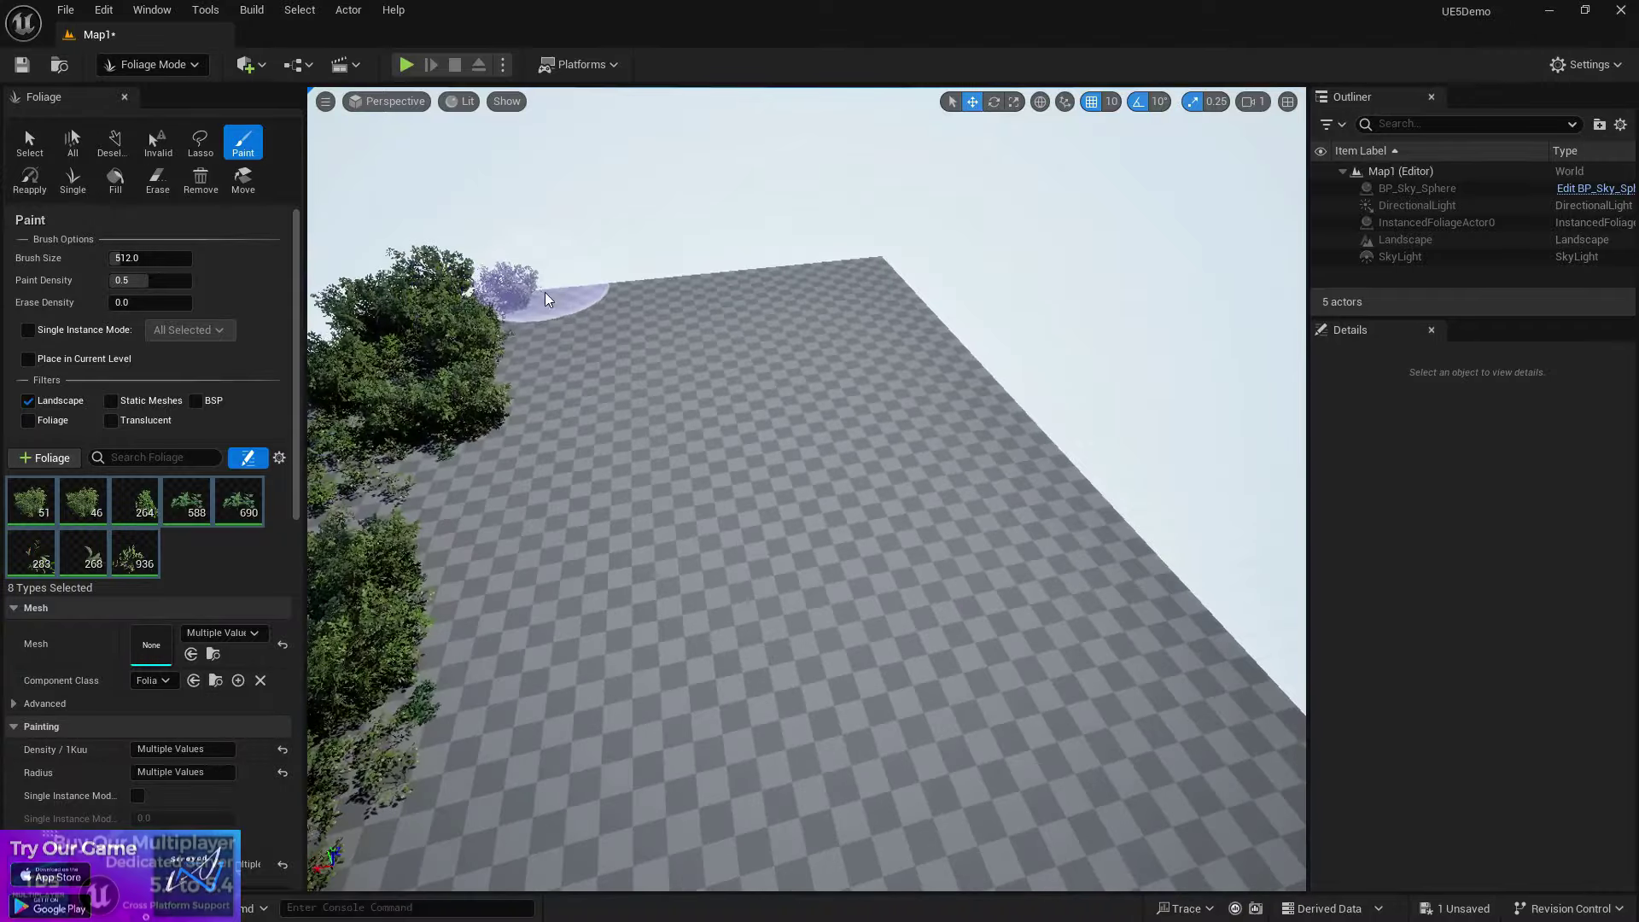
{"action": "left_click_drag", "start_coordinate": [549, 293], "coordinate": [958, 305]}
{"action": "right_click_drag", "start_coordinate": [918, 345], "coordinate": [1195, 367]}
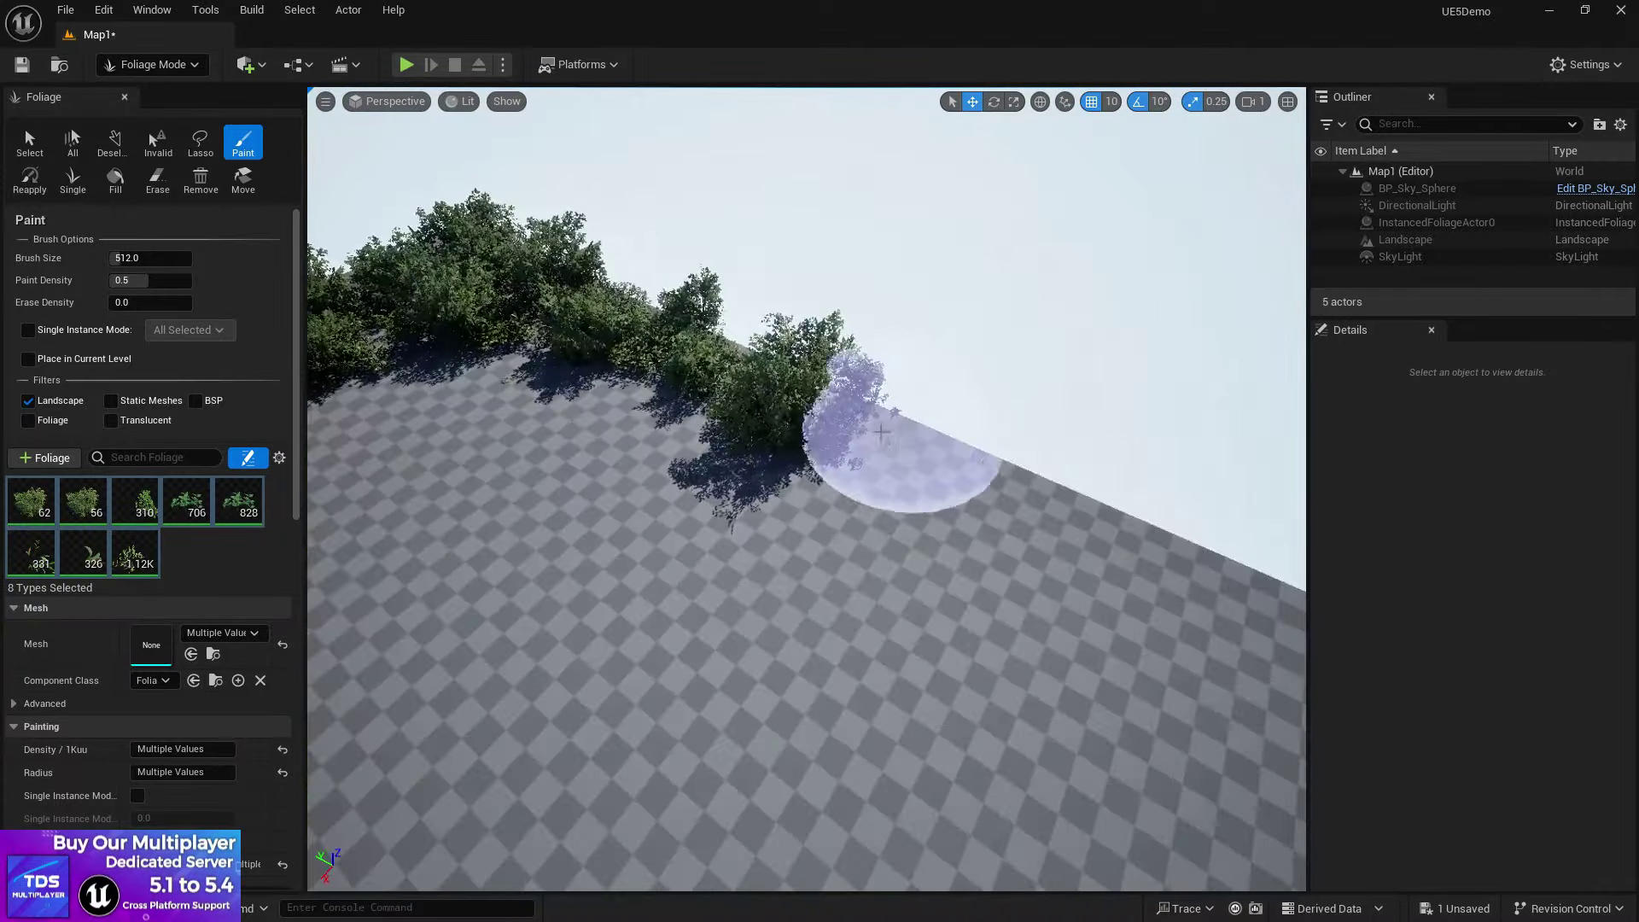
{"action": "right_click_drag", "start_coordinate": [901, 455], "coordinate": [1255, 455]}
{"action": "left_click_drag", "start_coordinate": [901, 455], "coordinate": [632, 597]}
{"action": "mouse_move", "coordinate": [631, 597]}
{"action": "right_mouse_down"}
{"action": "mouse_move", "coordinate": [939, 546]}
{"action": "mouse_move", "coordinate": [1195, 538]}
{"action": "mouse_move", "coordinate": [1016, 623]}
{"action": "mouse_move", "coordinate": [1049, 636]}
{"action": "right_mouse_up"}
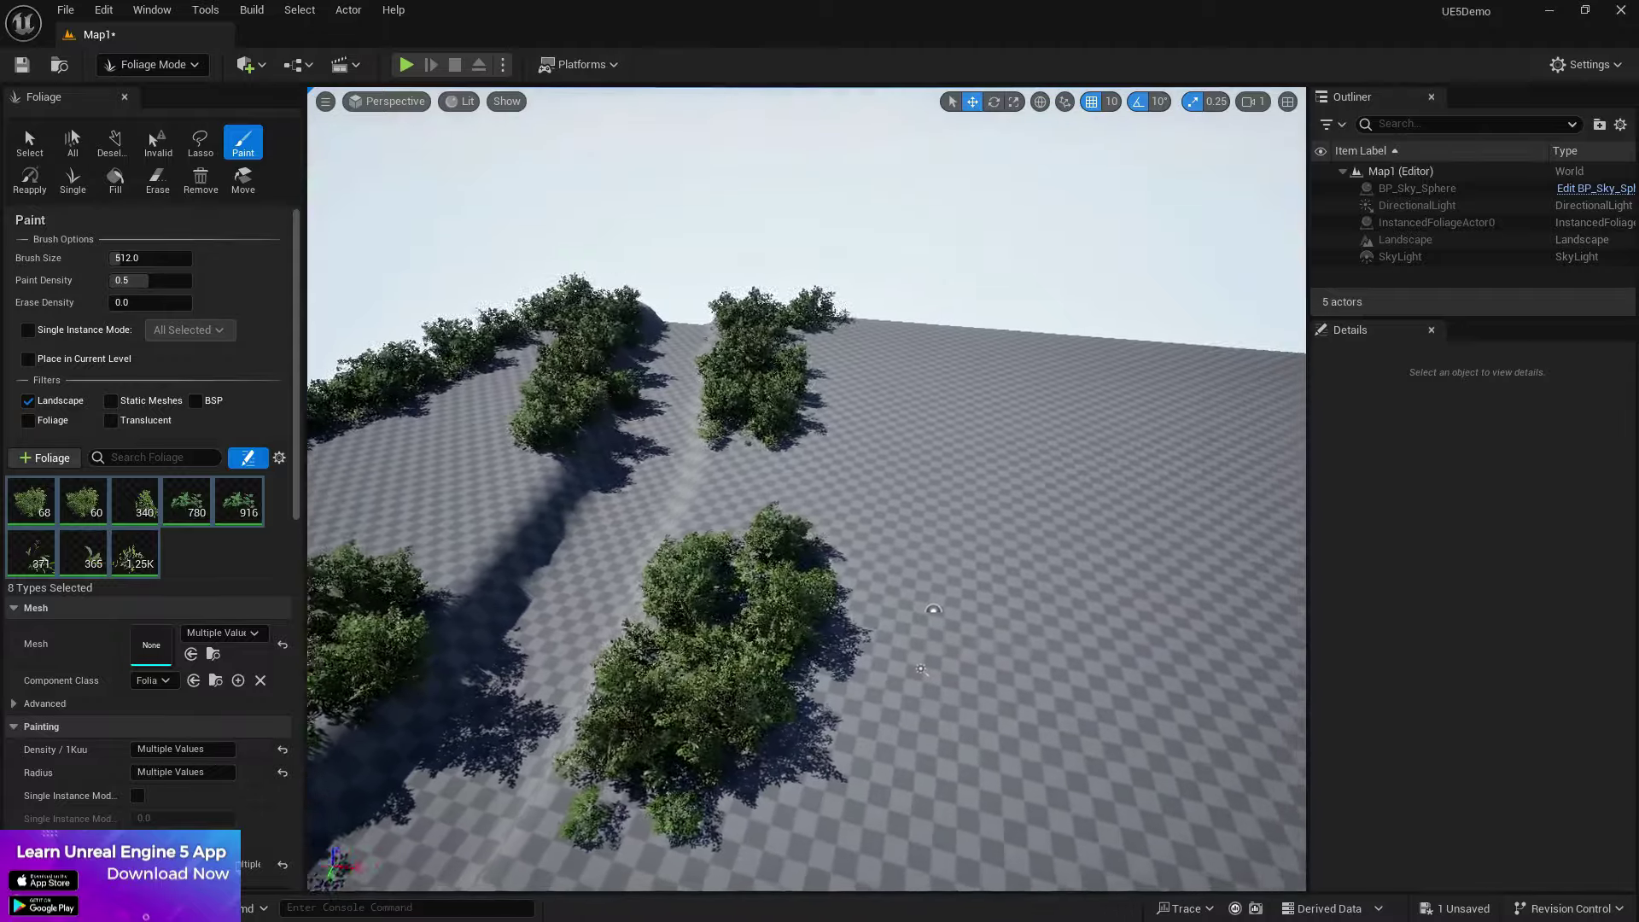
Step: Extend the bush border along the far edges of the wide plateau beyond the channel, up to the landscape's corner
{"action": "left_click_drag", "start_coordinate": [862, 350], "coordinate": [1082, 365]}
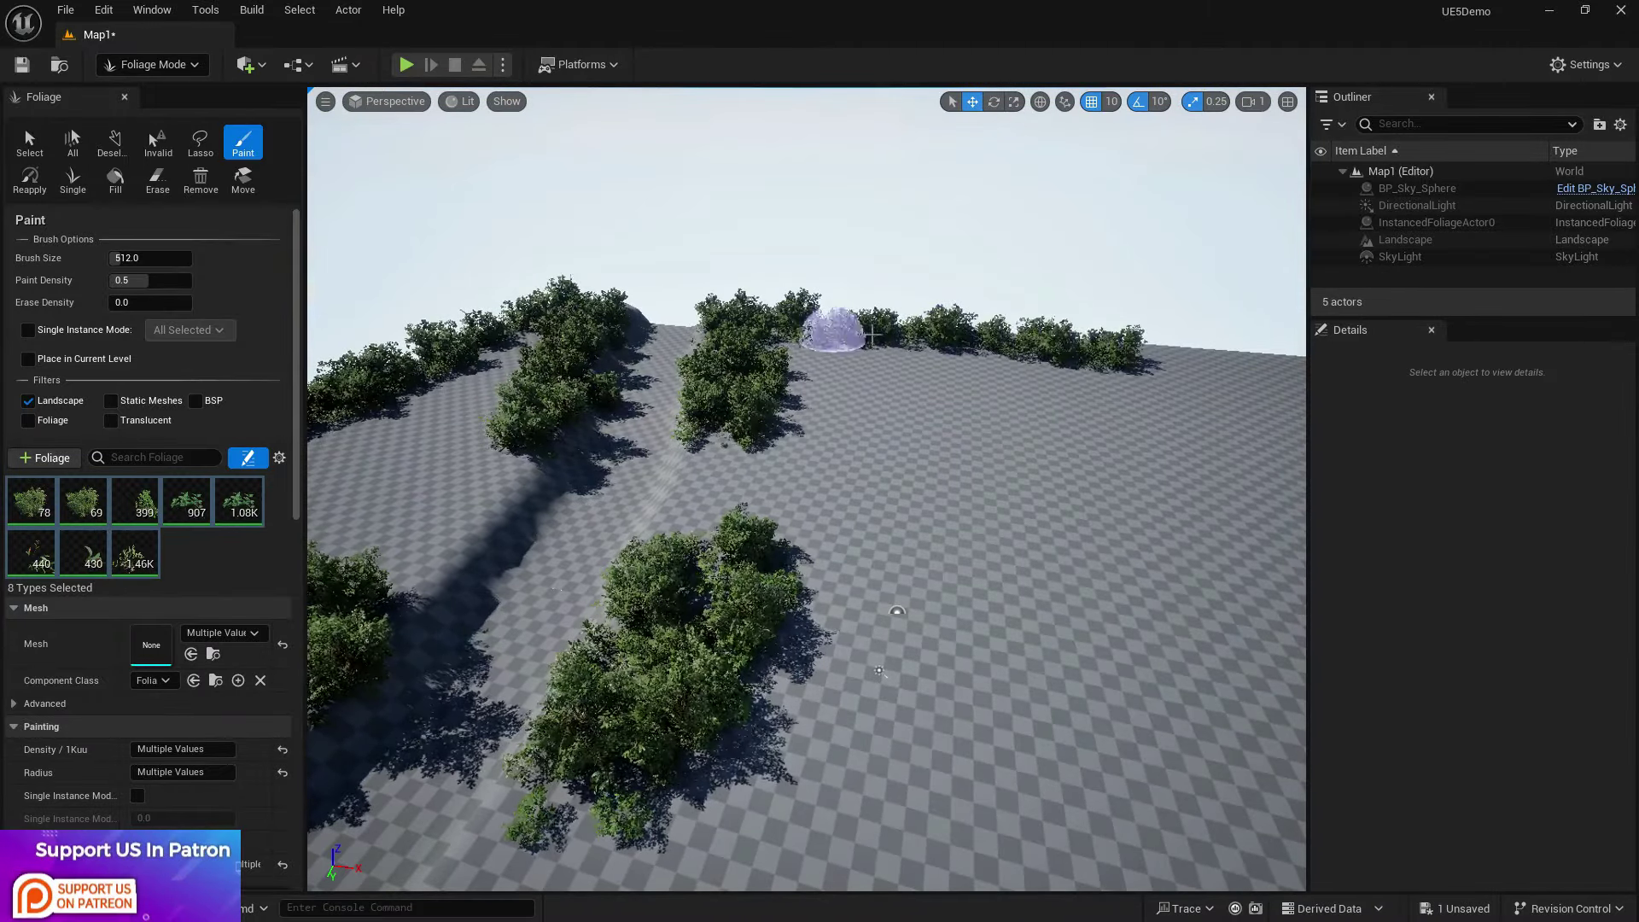
{"action": "right_click_drag", "start_coordinate": [872, 334], "coordinate": [990, 358]}
{"action": "mouse_move", "coordinate": [704, 328]}
{"action": "left_mouse_down"}
{"action": "mouse_move", "coordinate": [802, 333]}
{"action": "mouse_move", "coordinate": [1063, 431]}
{"action": "left_mouse_up"}
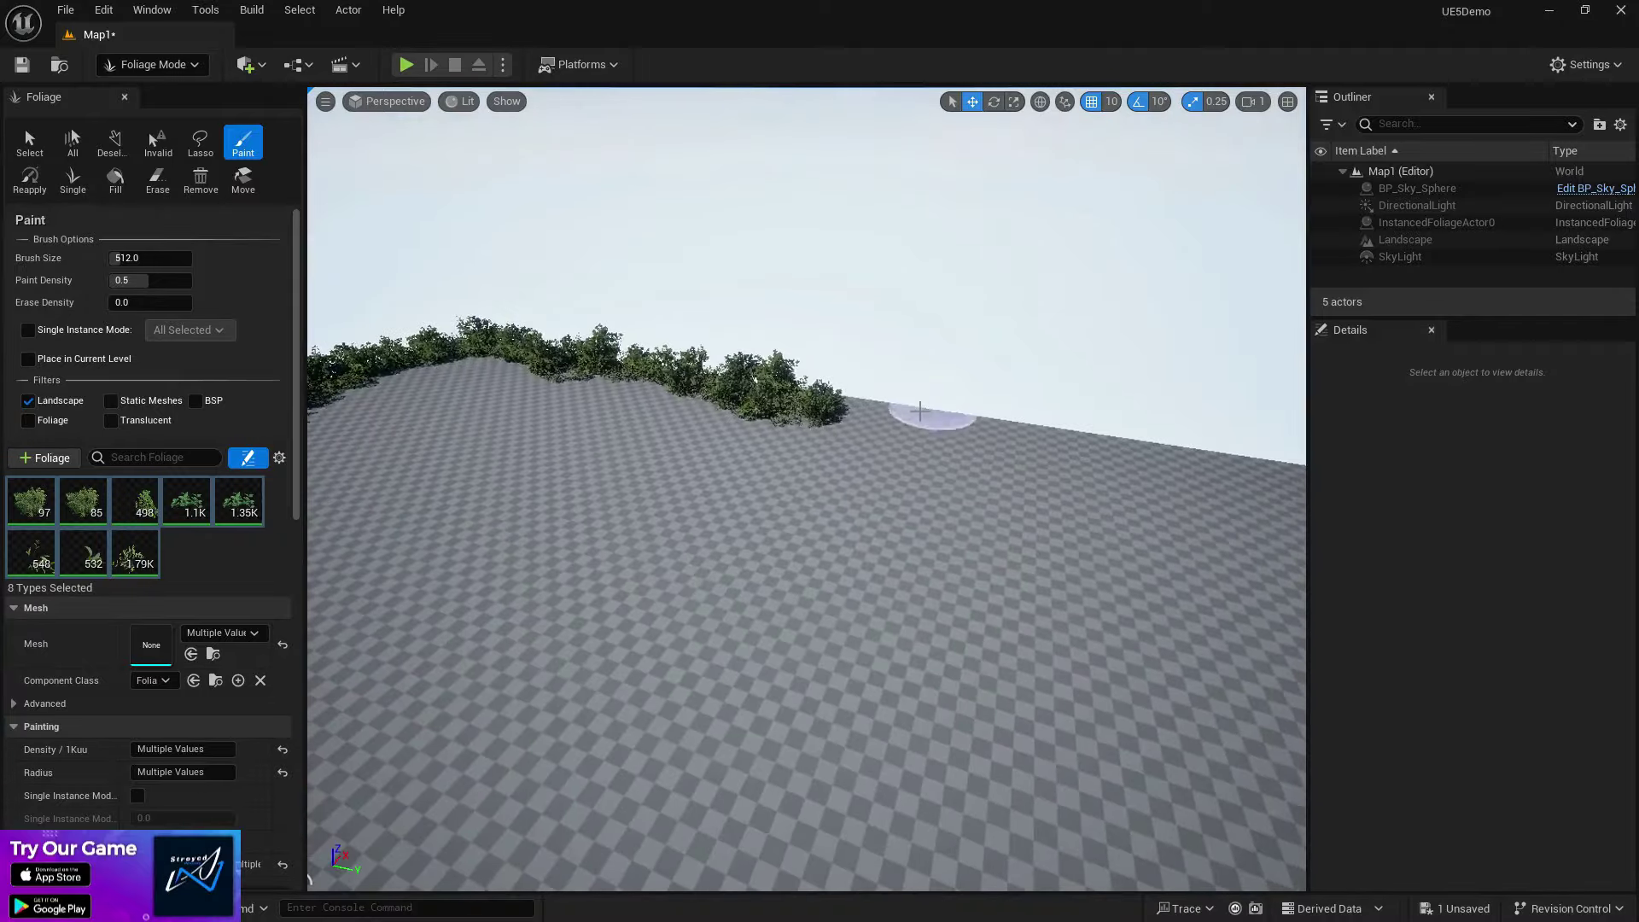
{"action": "right_click_drag", "start_coordinate": [1098, 427], "coordinate": [1220, 431]}
{"action": "left_click", "coordinate": [679, 402]}
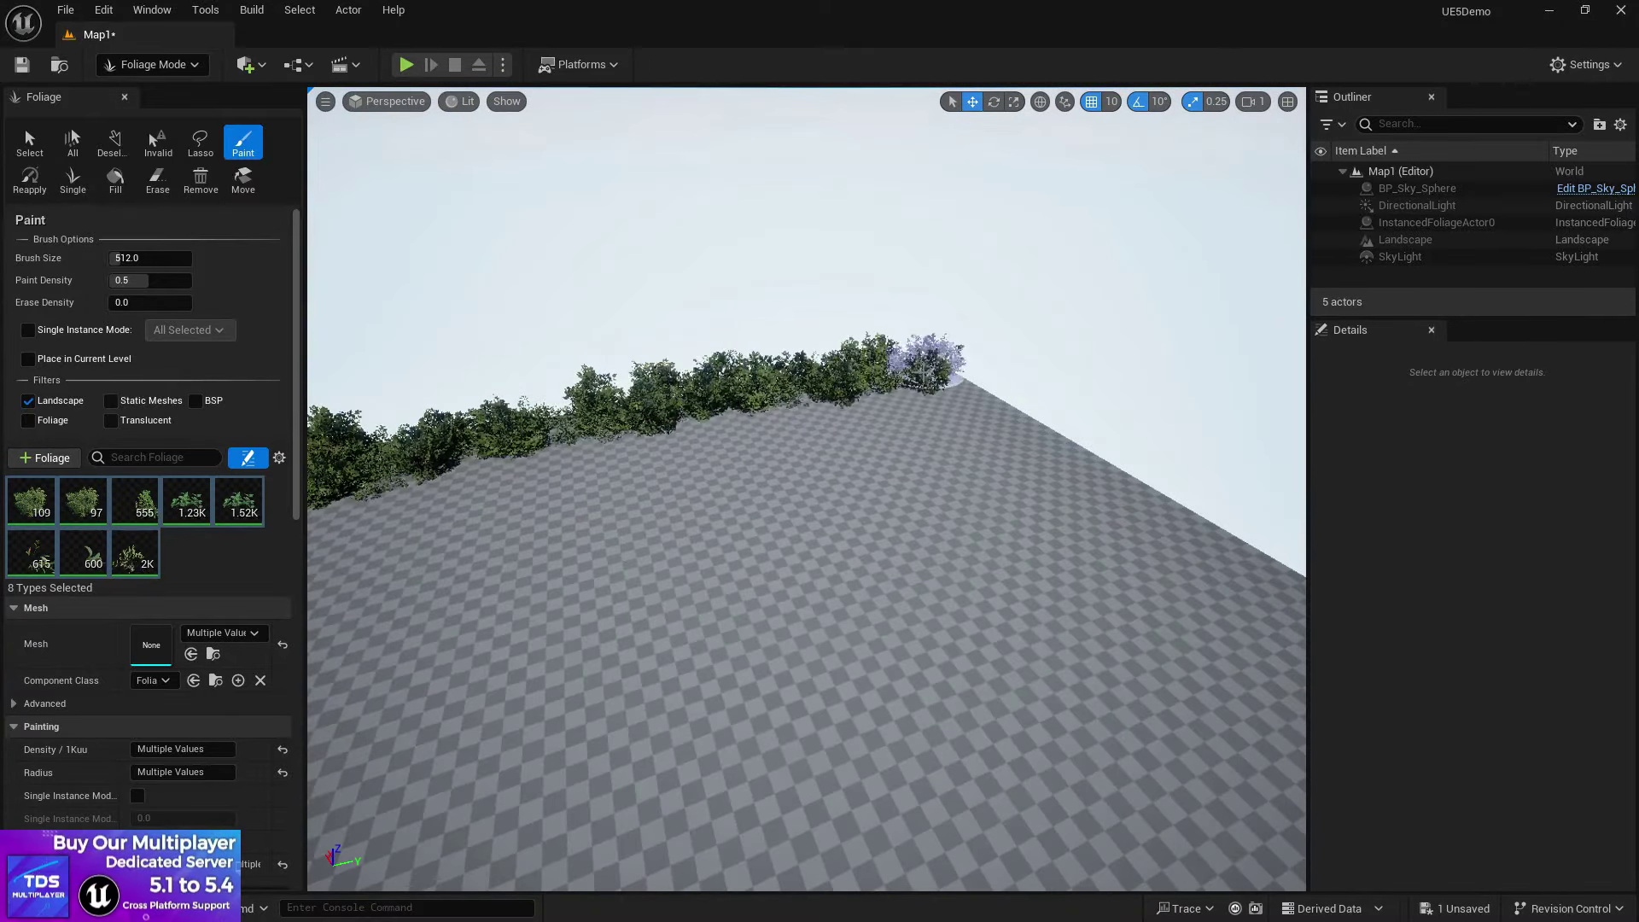
Step: Erase the foliage clumps along both banks of the channel, keeping the bush border at the landscape's edges
{"action": "right_click_drag", "start_coordinate": [806, 488], "coordinate": [1221, 448]}
{"action": "mouse_move", "coordinate": [789, 461]}
{"action": "right_mouse_down"}
{"action": "mouse_move", "coordinate": [767, 401]}
{"action": "mouse_move", "coordinate": [753, 534]}
{"action": "right_mouse_up"}
{"action": "mouse_move", "coordinate": [834, 556]}
{"action": "left_mouse_down", "text": "shift"}
{"action": "mouse_move", "coordinate": [427, 337]}
{"action": "mouse_move", "coordinate": [673, 447]}
{"action": "left_mouse_up", "text": "shift"}
{"action": "mouse_move", "coordinate": [523, 329]}
{"action": "left_mouse_down", "text": "shift"}
{"action": "mouse_move", "coordinate": [720, 392]}
{"action": "mouse_move", "coordinate": [718, 418]}
{"action": "left_mouse_up", "text": "shift"}
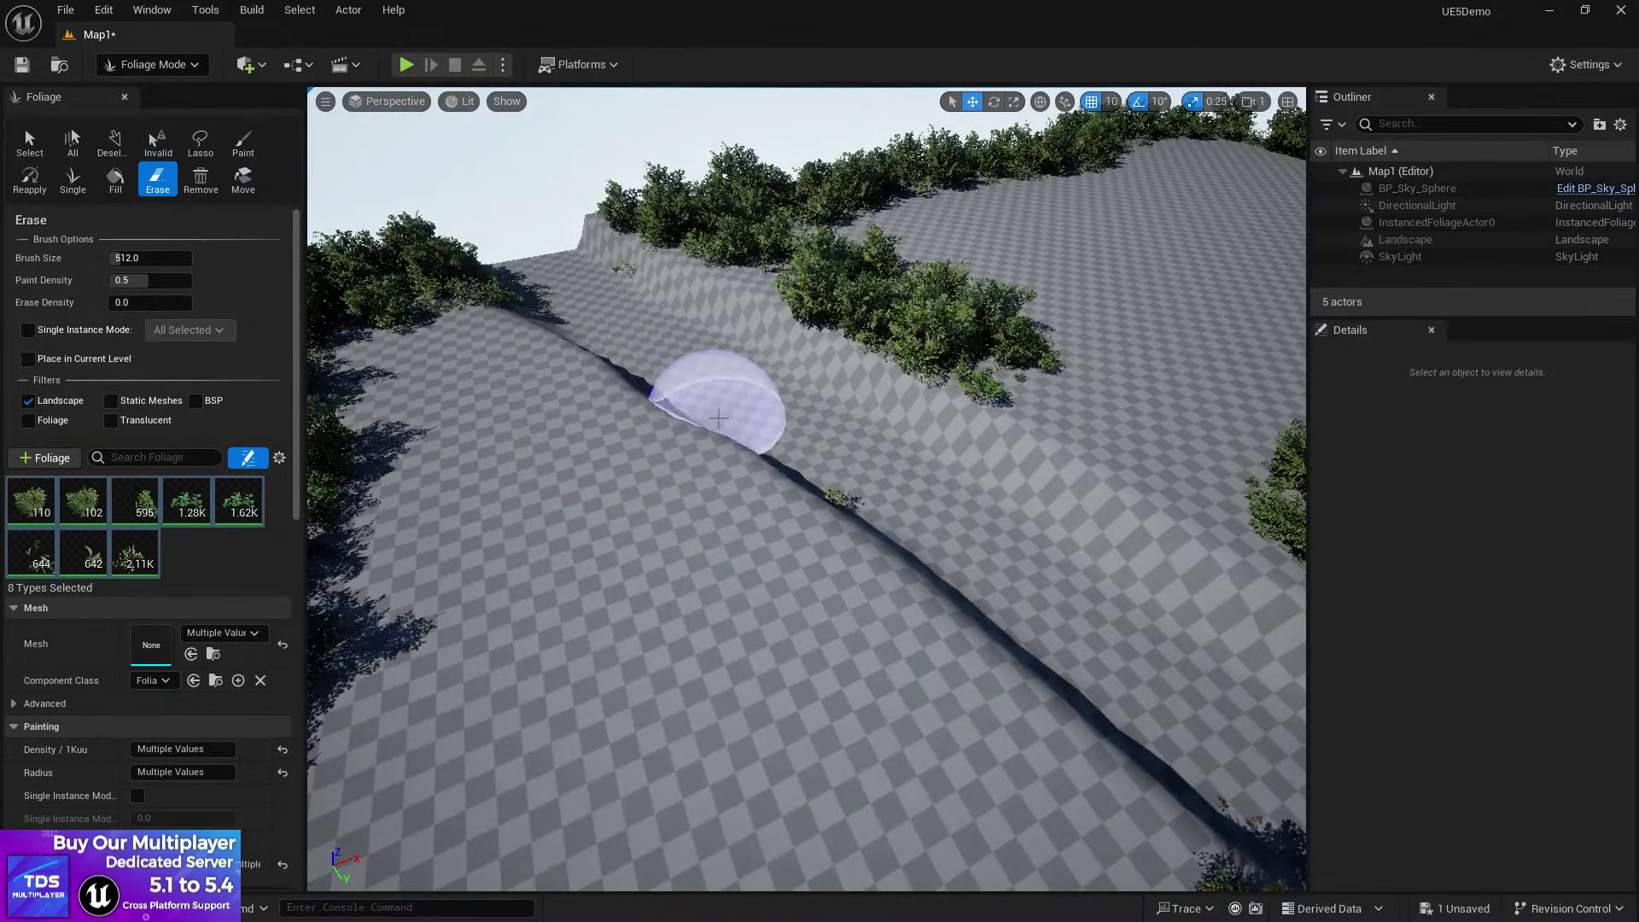
{"action": "left_click_drag", "start_coordinate": [837, 485], "coordinate": [892, 502], "text": "shift"}
{"action": "mouse_move", "coordinate": [728, 310]}
{"action": "left_mouse_down", "text": "shift"}
{"action": "mouse_move", "coordinate": [1030, 322]}
{"action": "mouse_move", "coordinate": [876, 342]}
{"action": "left_mouse_up", "text": "shift"}
{"action": "key", "text": "shift"}
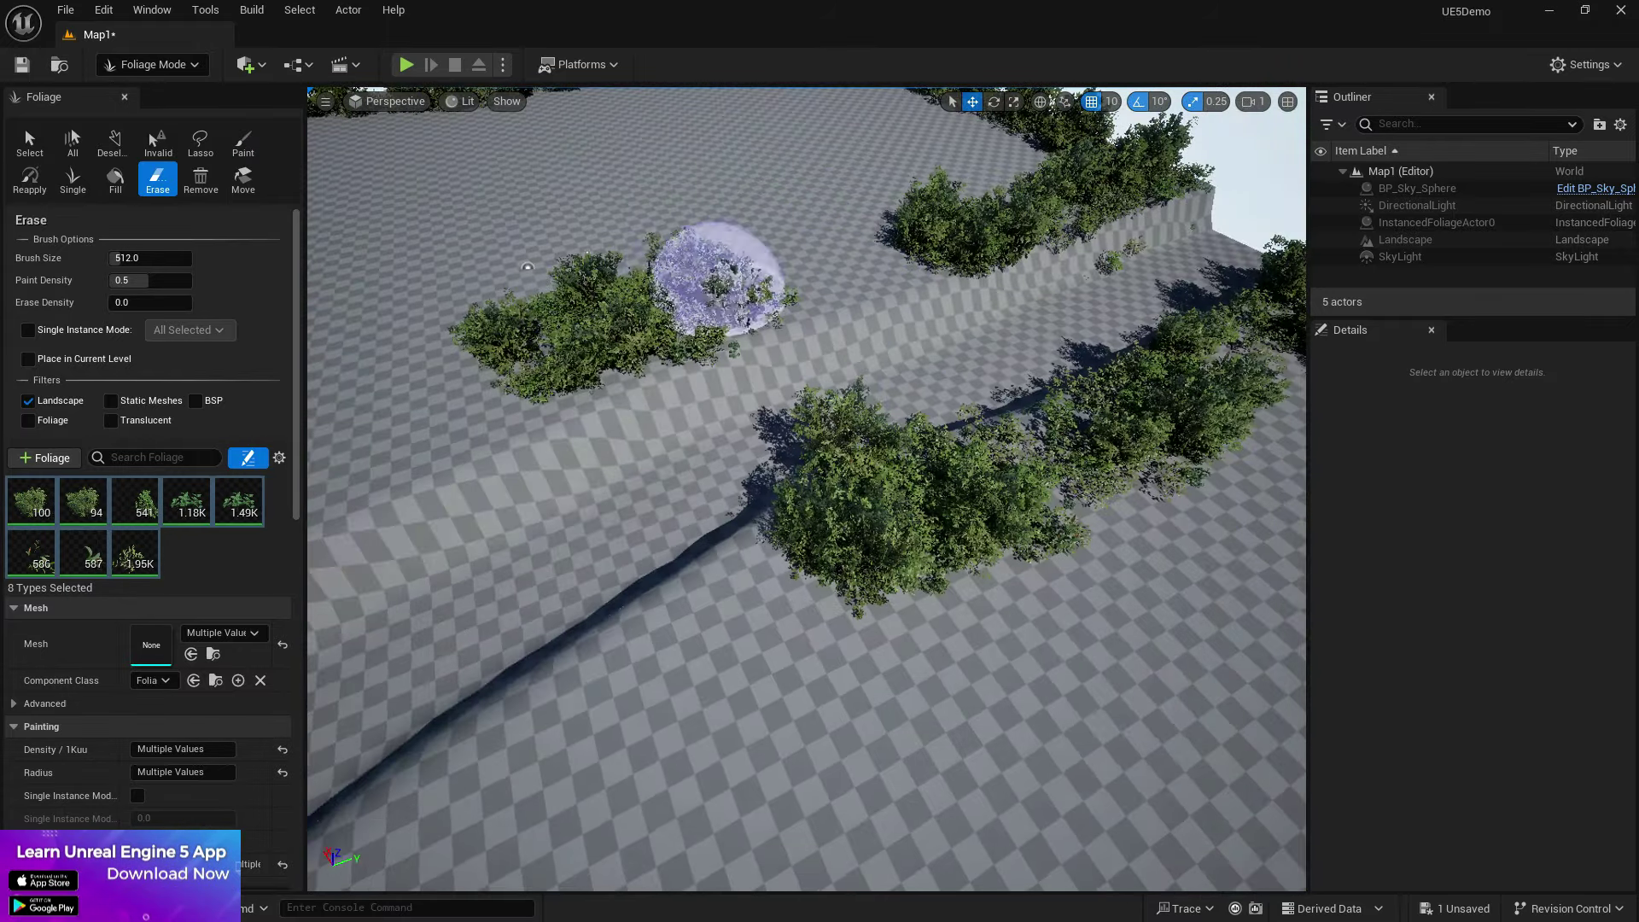
{"action": "mouse_move", "coordinate": [504, 278]}
{"action": "left_mouse_down", "text": "shift"}
{"action": "mouse_move", "coordinate": [794, 494]}
{"action": "mouse_move", "coordinate": [734, 448]}
{"action": "mouse_move", "coordinate": [658, 256]}
{"action": "mouse_move", "coordinate": [1152, 347]}
{"action": "mouse_move", "coordinate": [1170, 299]}
{"action": "left_mouse_up", "text": "shift"}
{"action": "mouse_move", "coordinate": [1079, 331]}
{"action": "left_mouse_down", "text": "shift"}
{"action": "mouse_move", "coordinate": [1166, 258]}
{"action": "mouse_move", "coordinate": [1124, 251]}
{"action": "left_mouse_up", "text": "shift"}
{"action": "right_click_drag", "start_coordinate": [1123, 251], "coordinate": [987, 311], "text": "shift"}
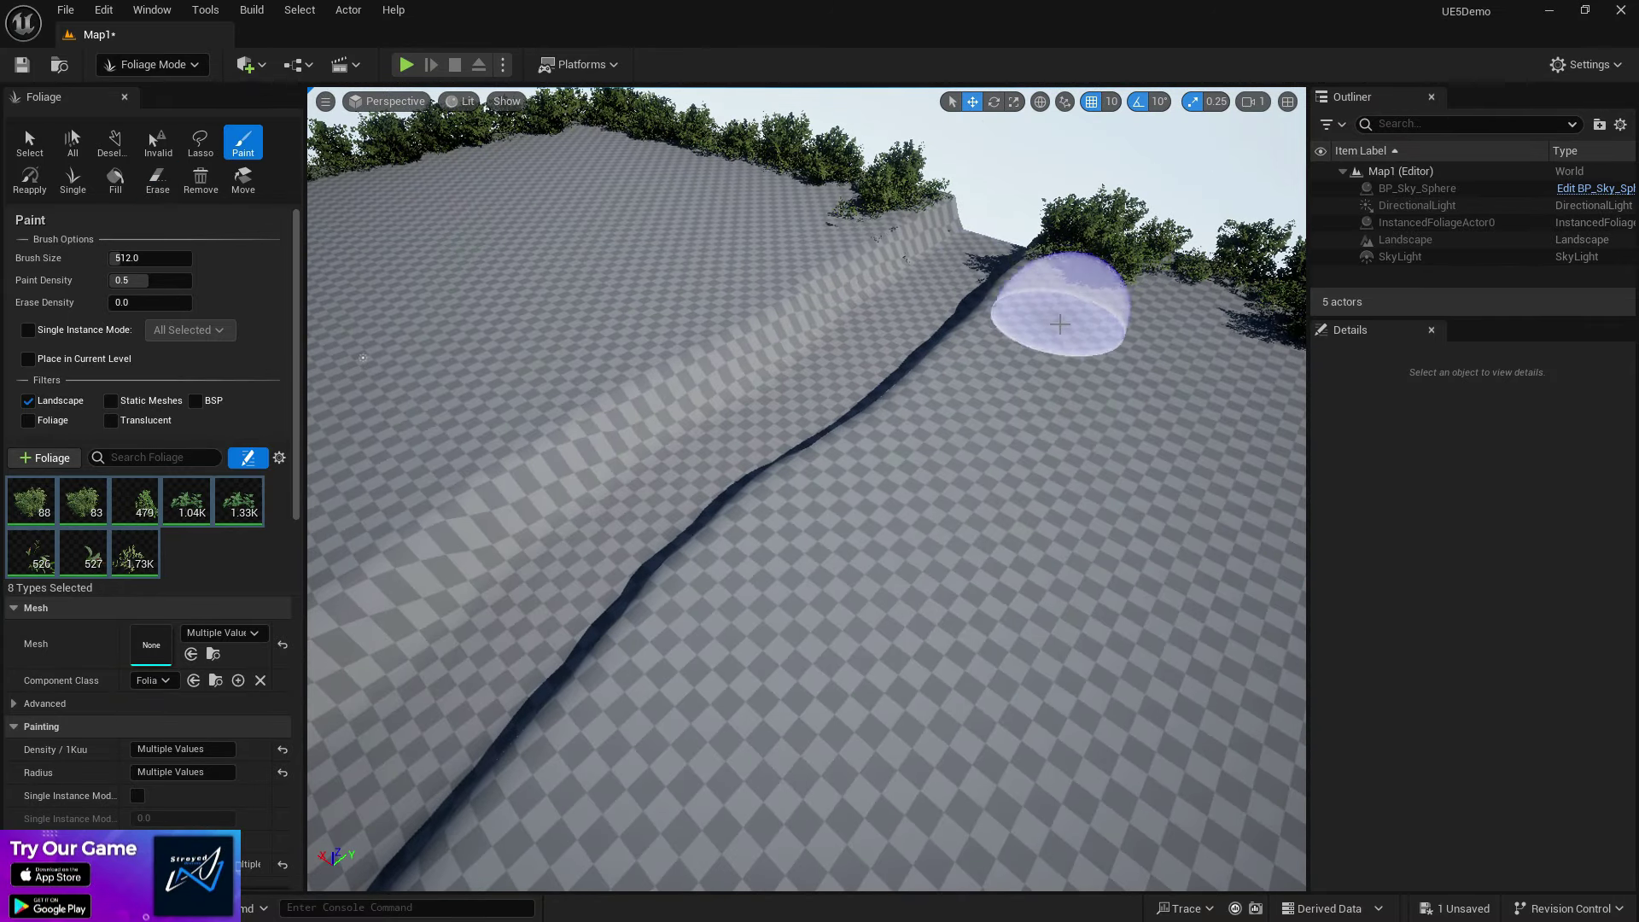
Step: Clear the selection of foliage types and deactivate FT_Bush_01 for painting, leaving the other seven types active
{"action": "right_click_drag", "start_coordinate": [1086, 309], "coordinate": [572, 325]}
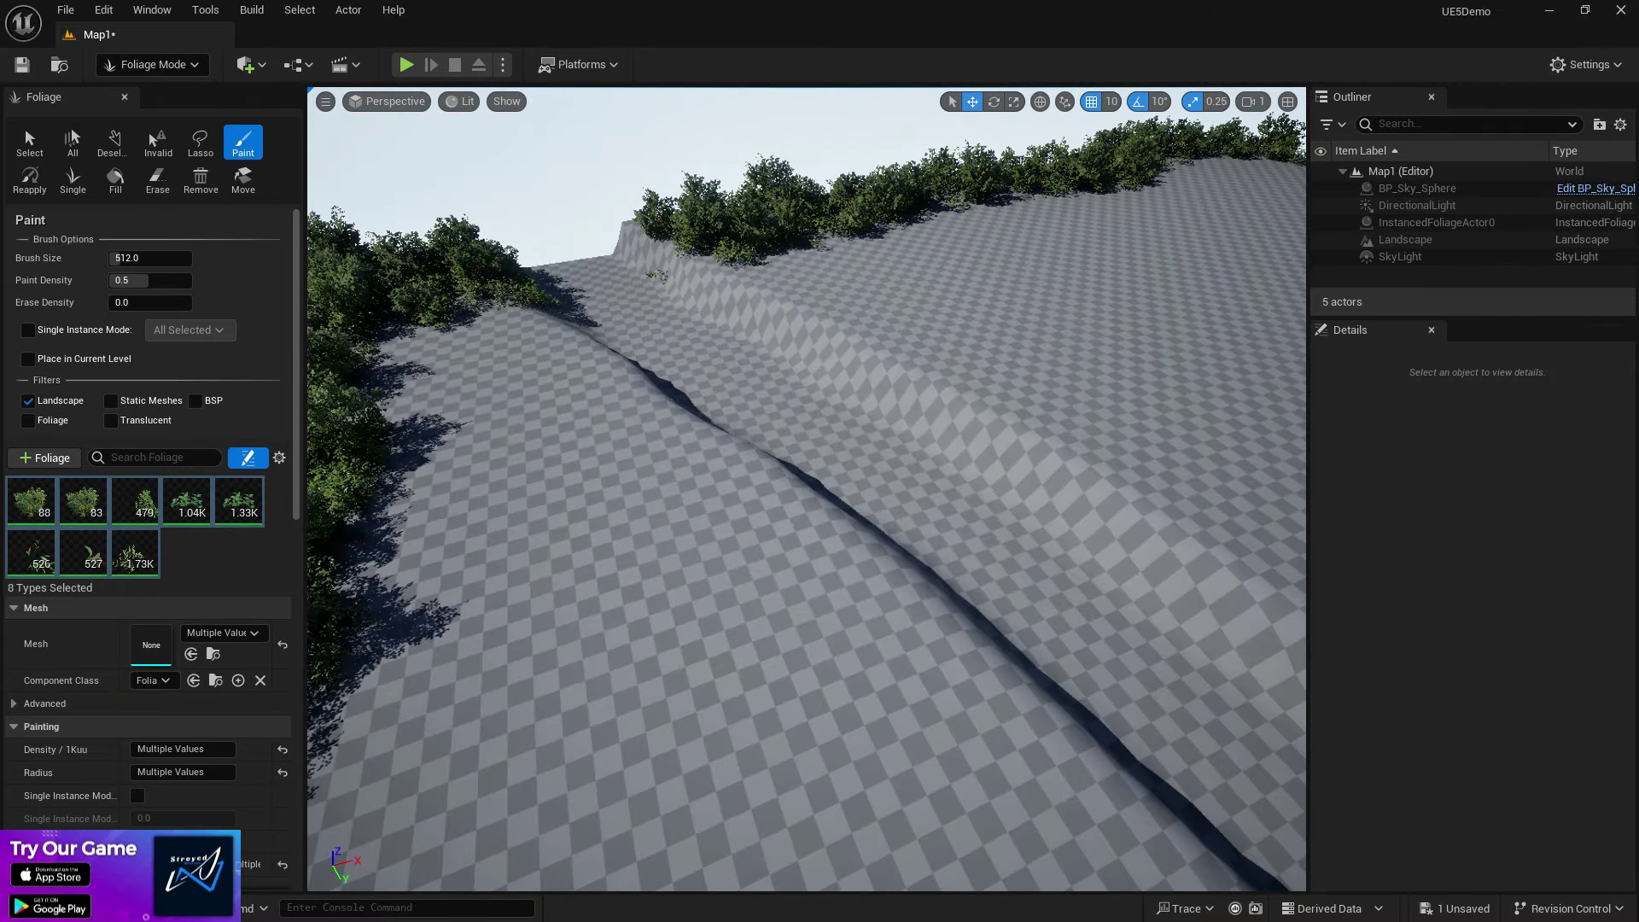
{"action": "left_click", "coordinate": [71, 491]}
{"action": "left_click", "coordinate": [38, 501]}
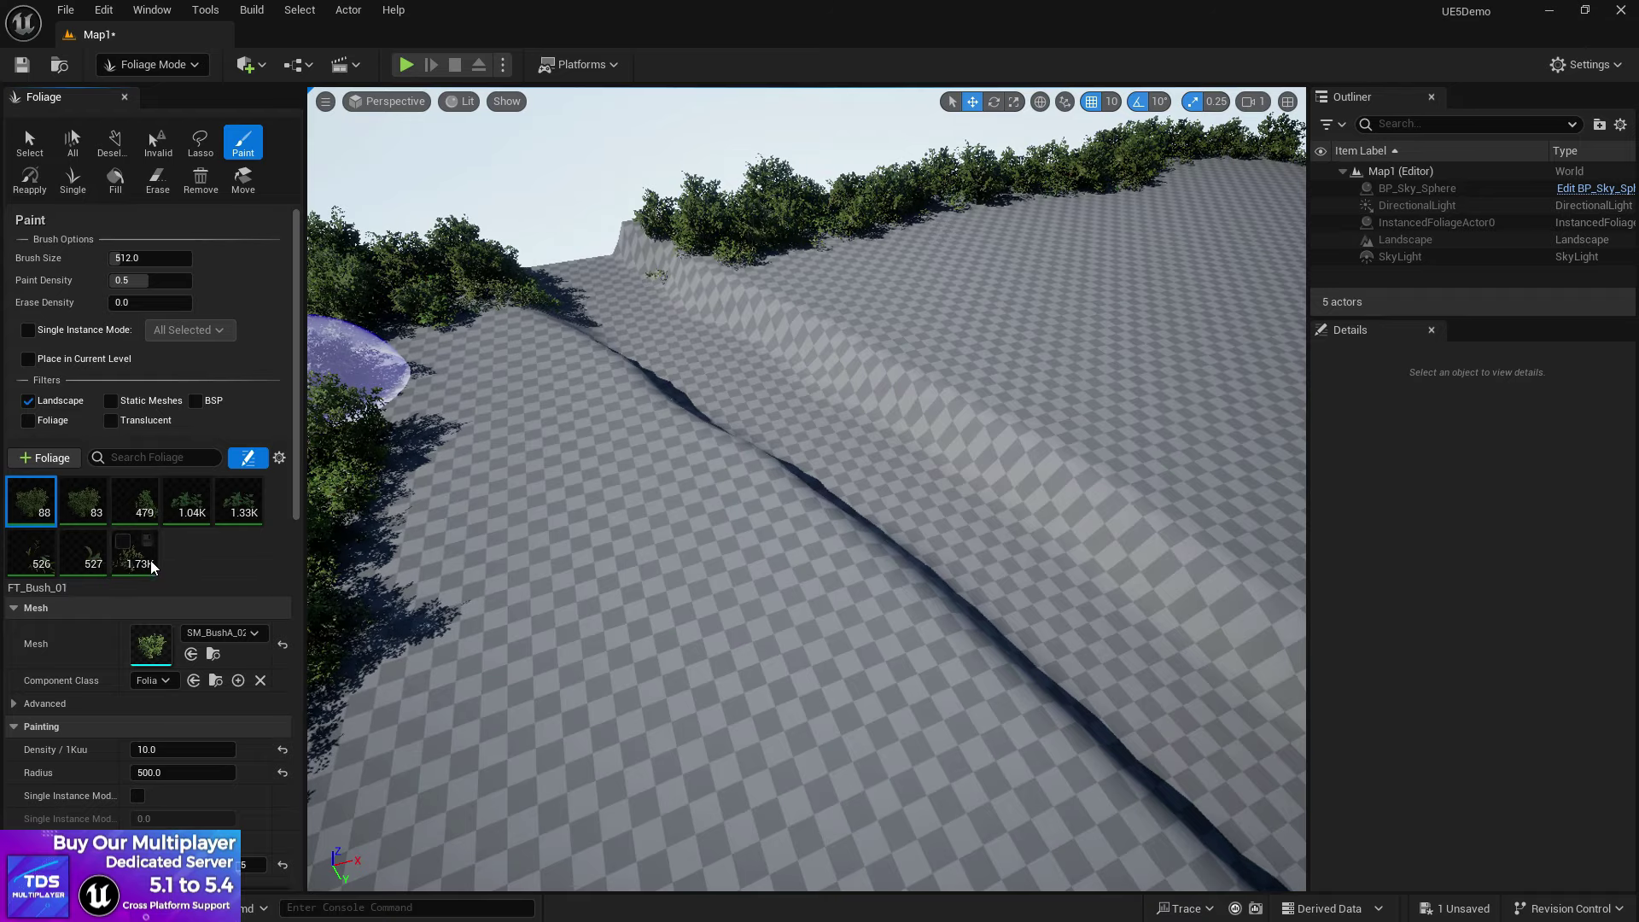
{"action": "left_click", "coordinate": [173, 551]}
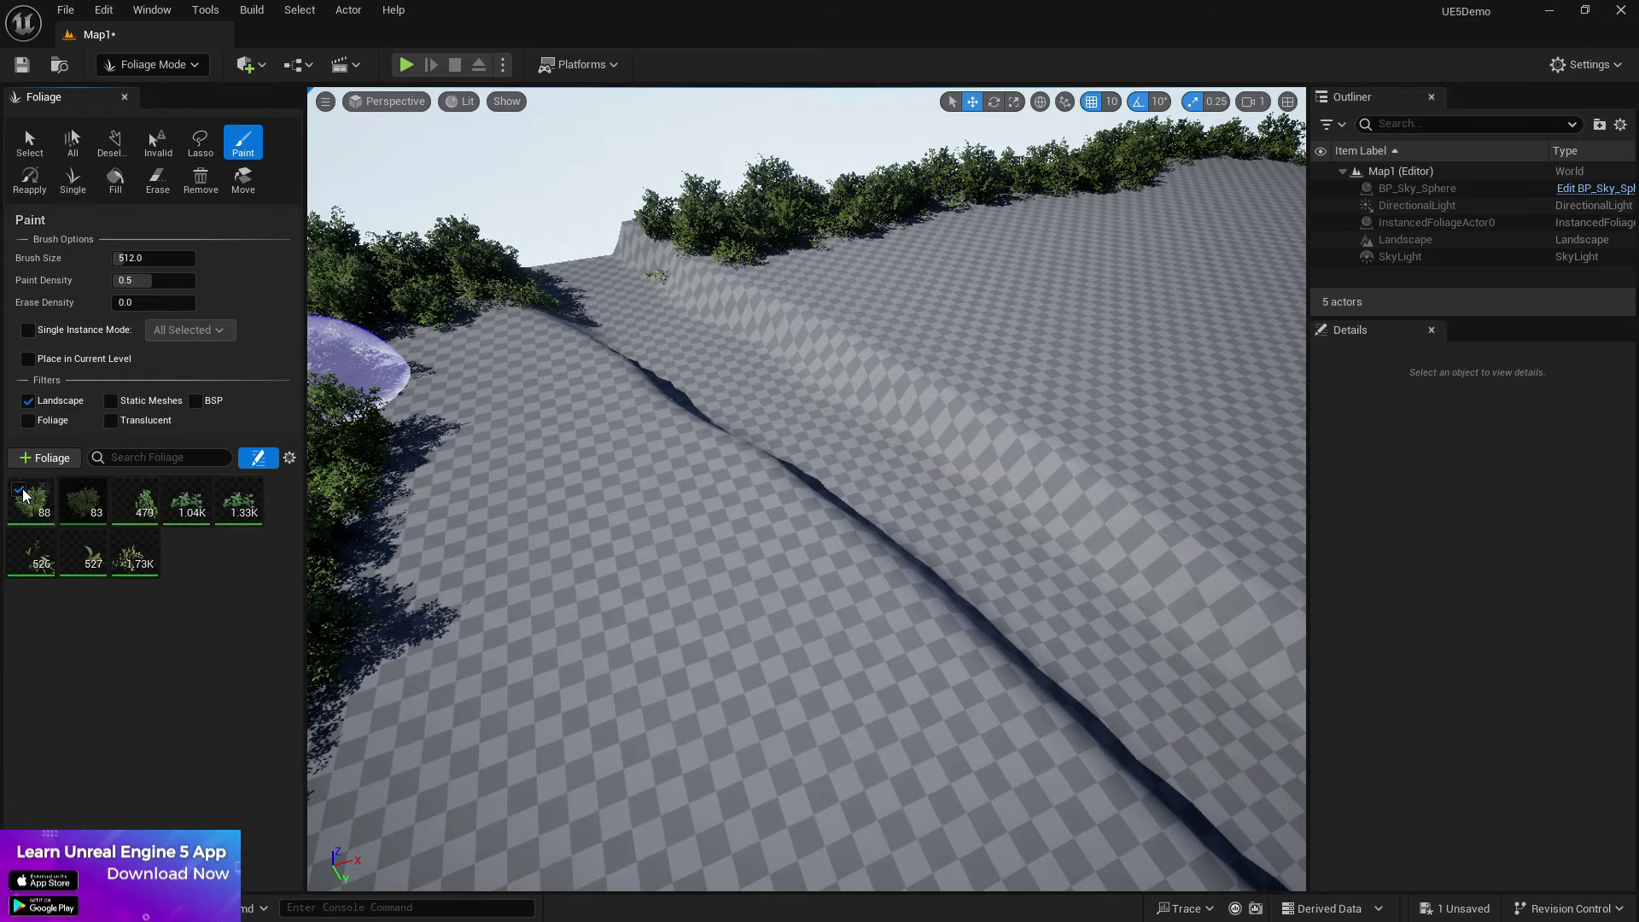
Step: Paint scattered clumps of the seven active foliage types along both banks of the channel and erase some strays near its far end
{"action": "mouse_move", "coordinate": [503, 376]}
{"action": "left_mouse_down"}
{"action": "mouse_move", "coordinate": [525, 351]}
{"action": "mouse_move", "coordinate": [819, 461]}
{"action": "mouse_move", "coordinate": [886, 613]}
{"action": "left_mouse_up"}
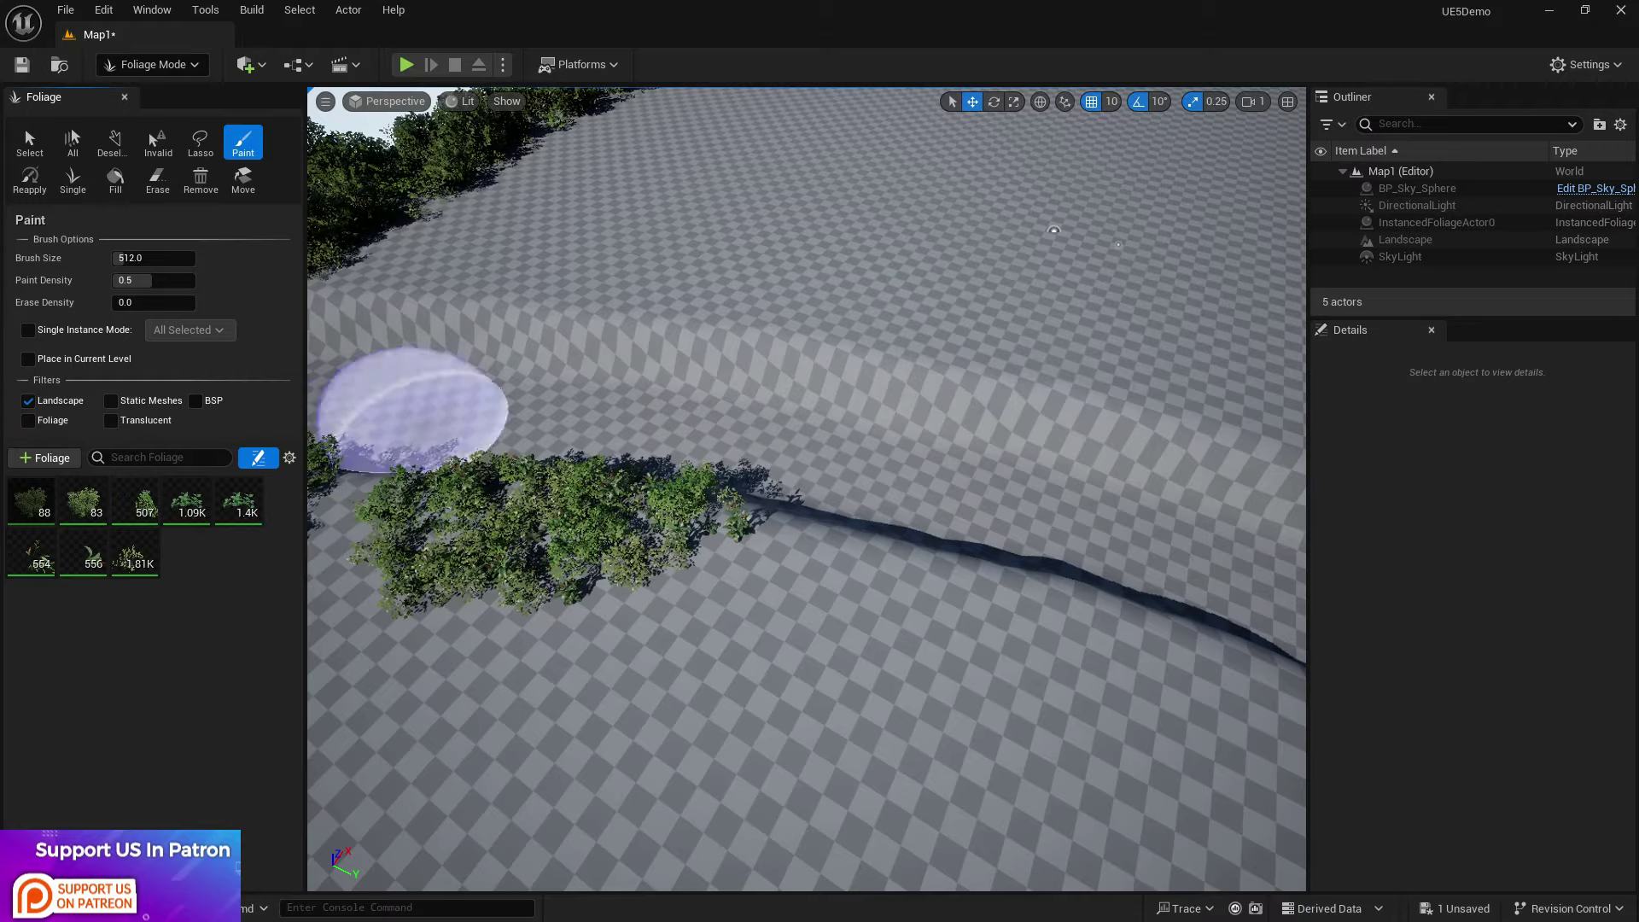
{"action": "left_click", "coordinate": [438, 556]}
{"action": "right_click_drag", "start_coordinate": [850, 568], "coordinate": [683, 444]}
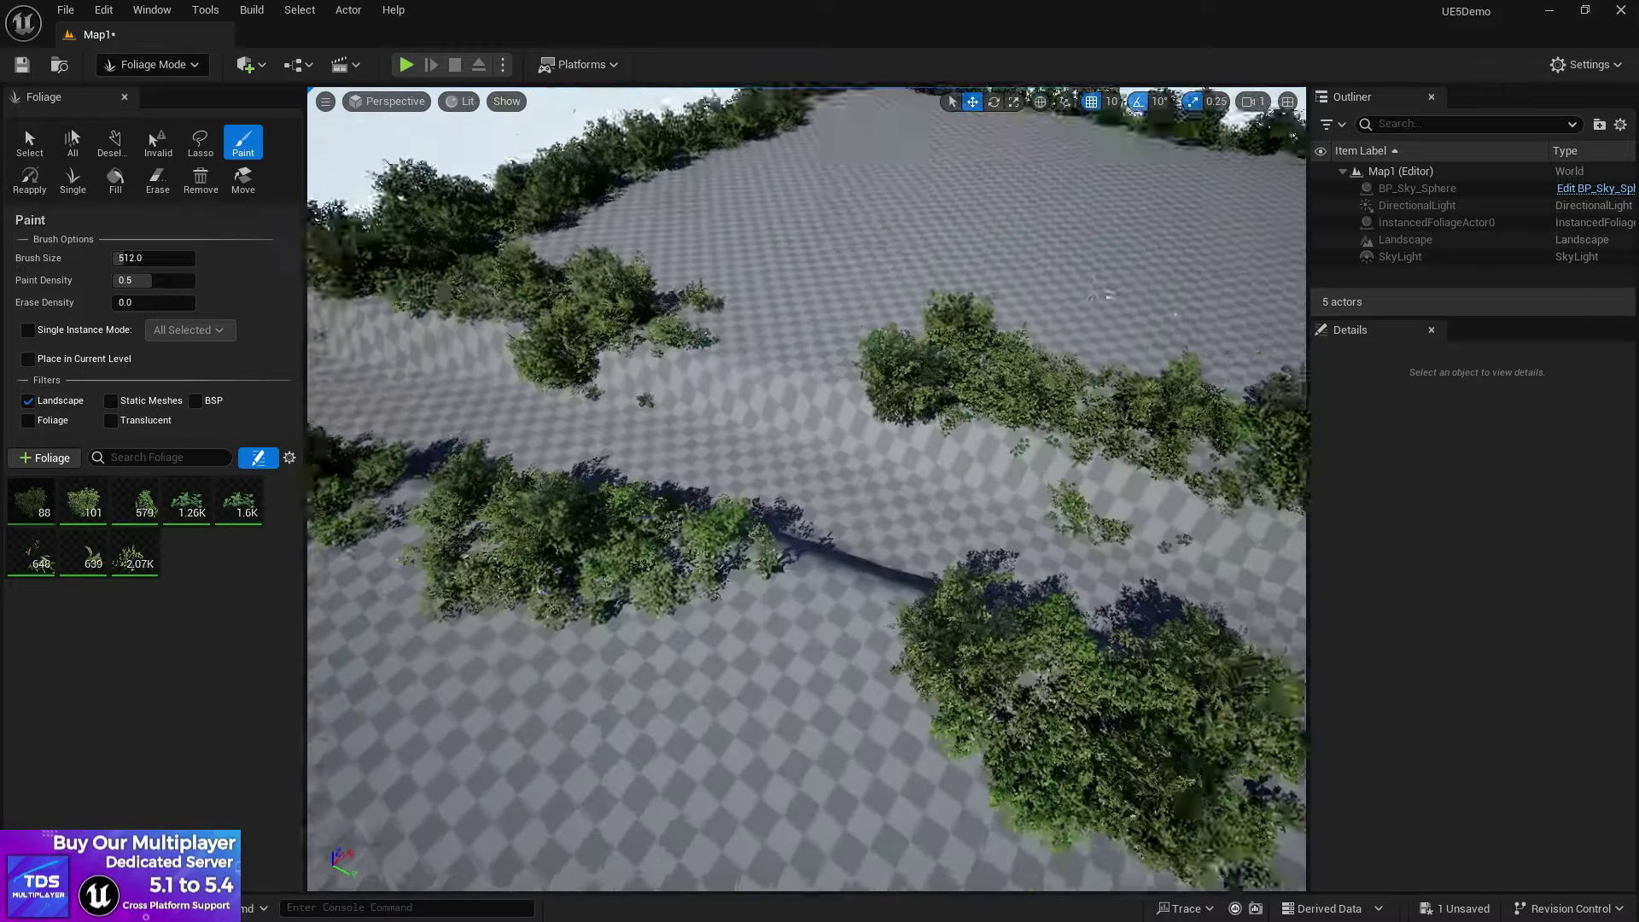
{"action": "key", "text": "e"}
{"action": "mouse_move", "coordinate": [574, 661]}
{"action": "left_mouse_down"}
{"action": "mouse_move", "coordinate": [658, 622]}
{"action": "mouse_move", "coordinate": [841, 676]}
{"action": "left_mouse_up"}
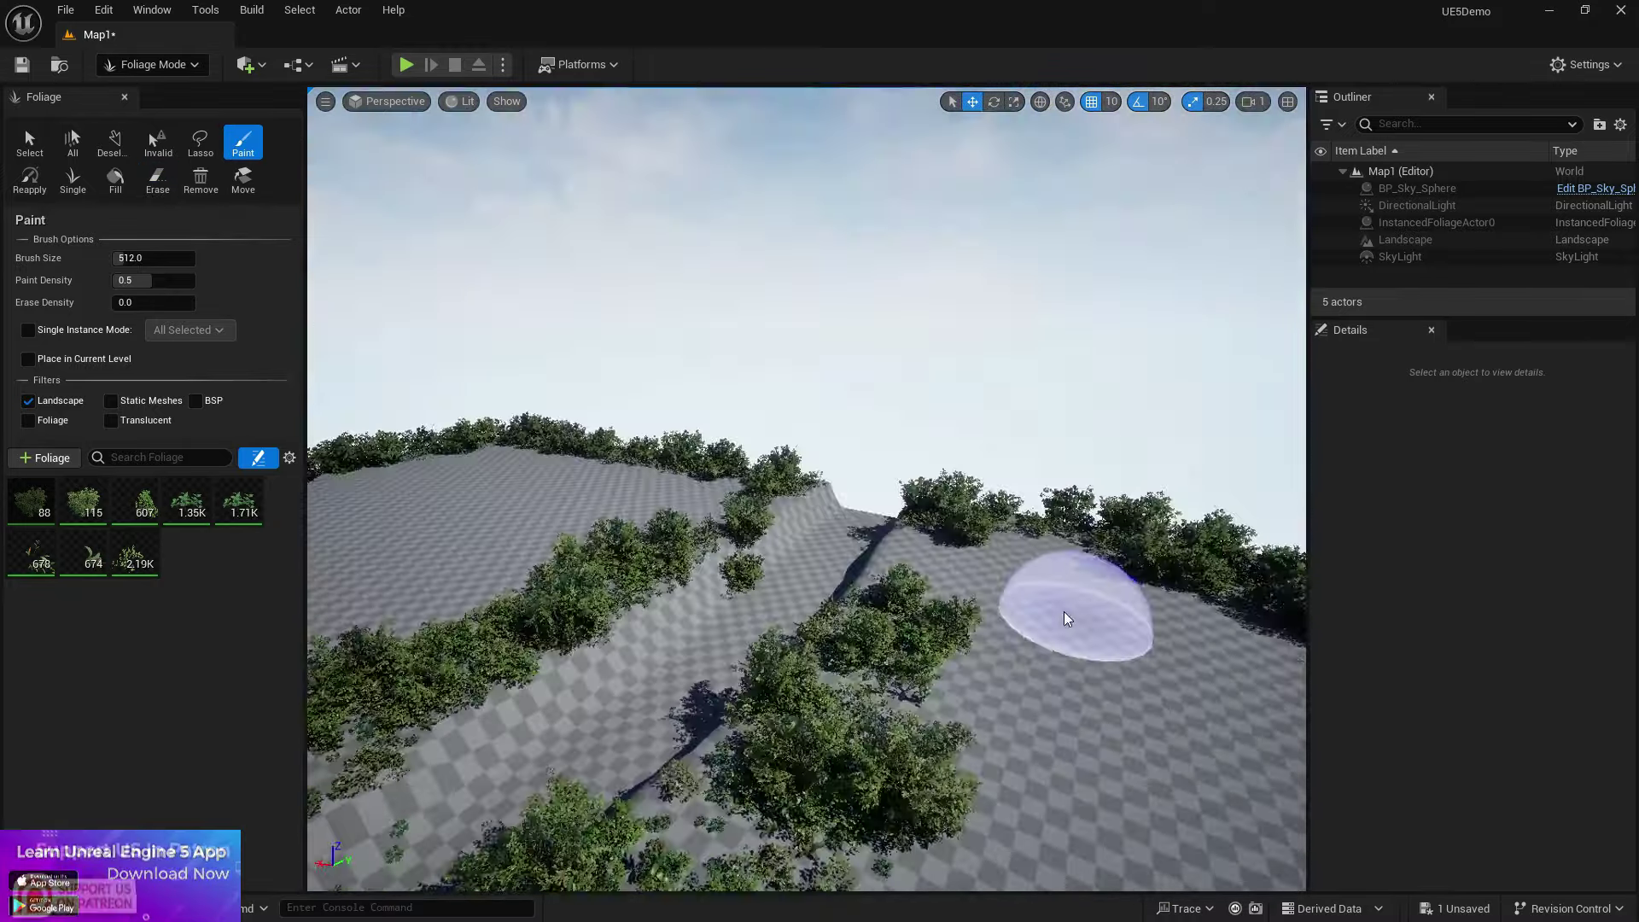
{"action": "left_click_drag", "start_coordinate": [1064, 614], "coordinate": [914, 541]}
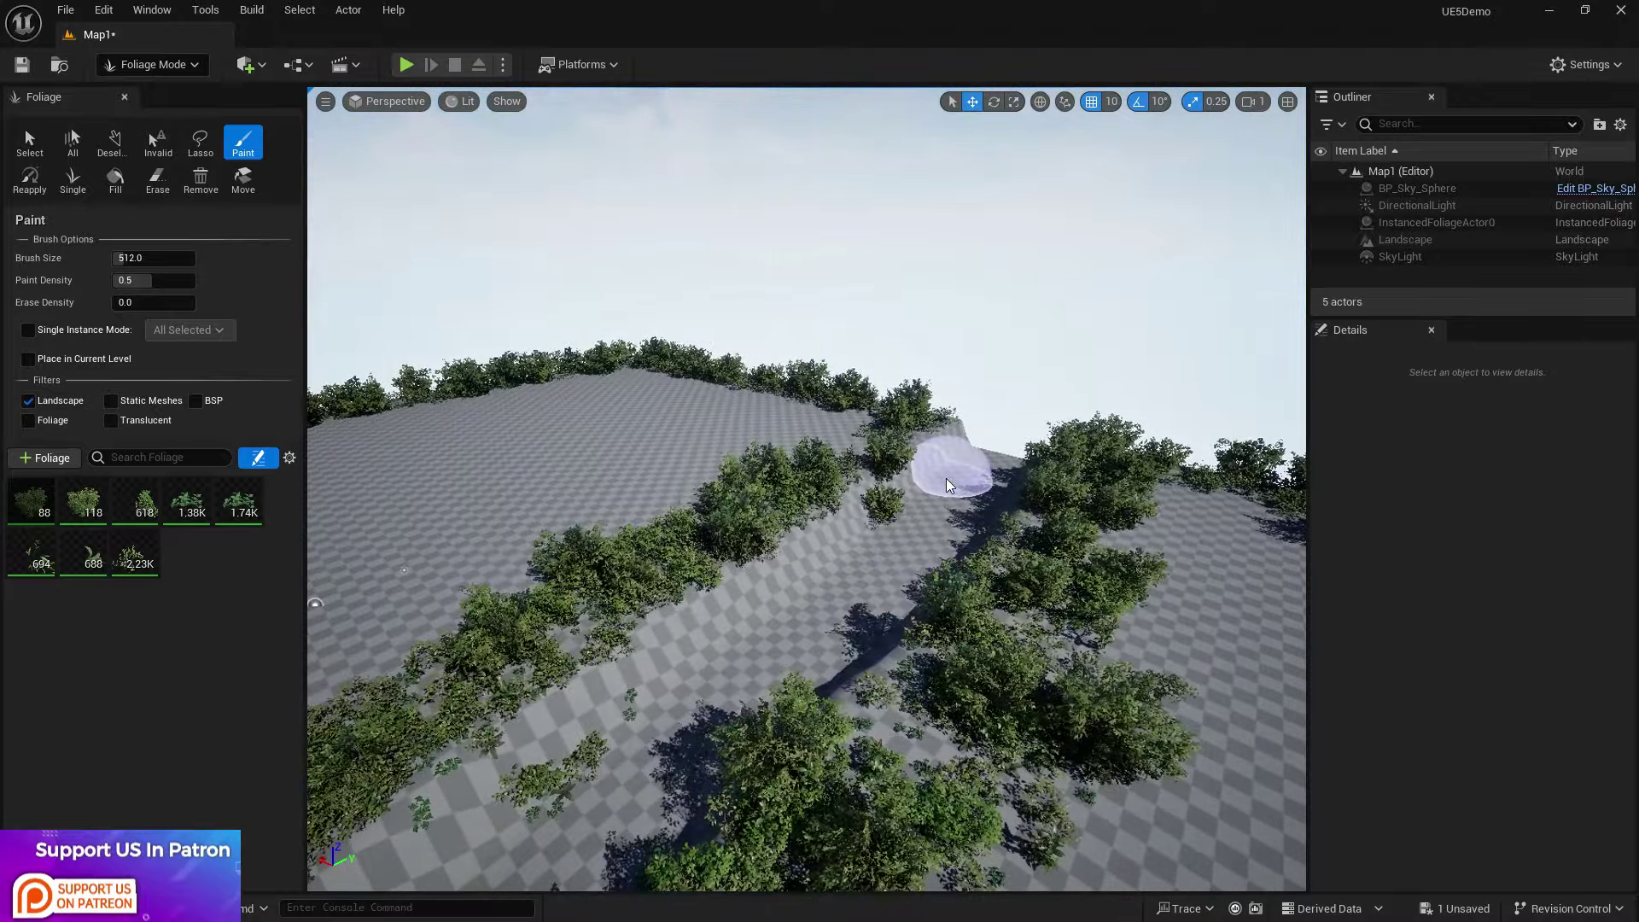
{"action": "mouse_move", "coordinate": [944, 468]}
{"action": "left_mouse_down", "text": "shift"}
{"action": "mouse_move", "coordinate": [786, 629]}
{"action": "mouse_move", "coordinate": [892, 568]}
{"action": "left_mouse_up", "text": "shift"}
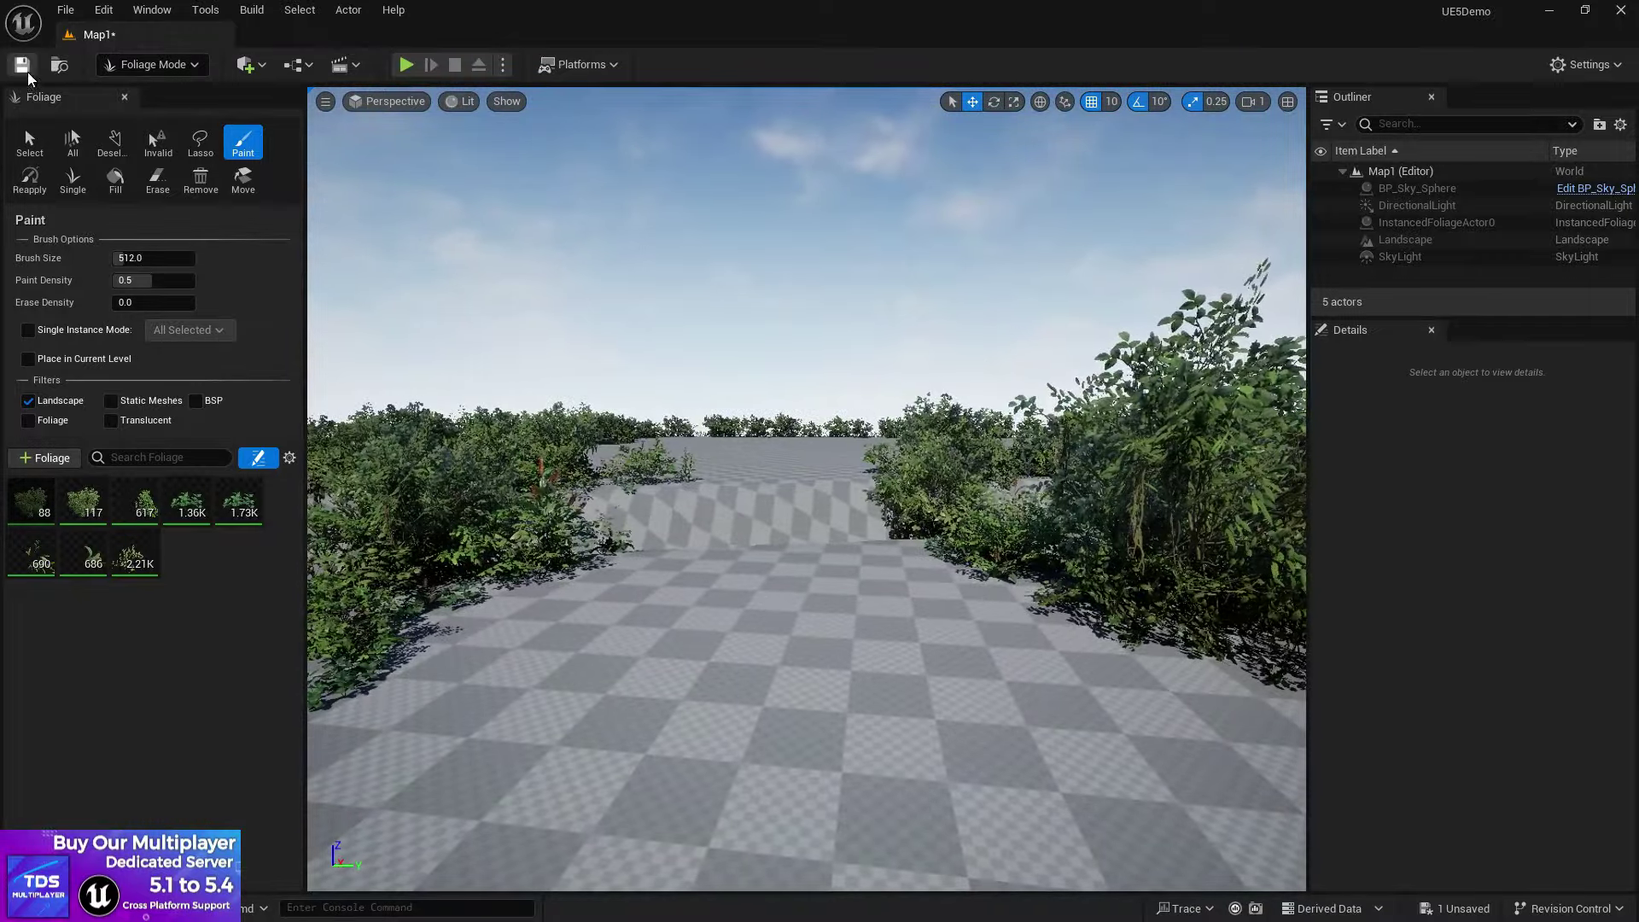
Step: Save Map1 and switch the editor from foliage painting to Selection mode
{"action": "key", "text": "ctrl+s"}
{"action": "left_click", "coordinate": [152, 64]}
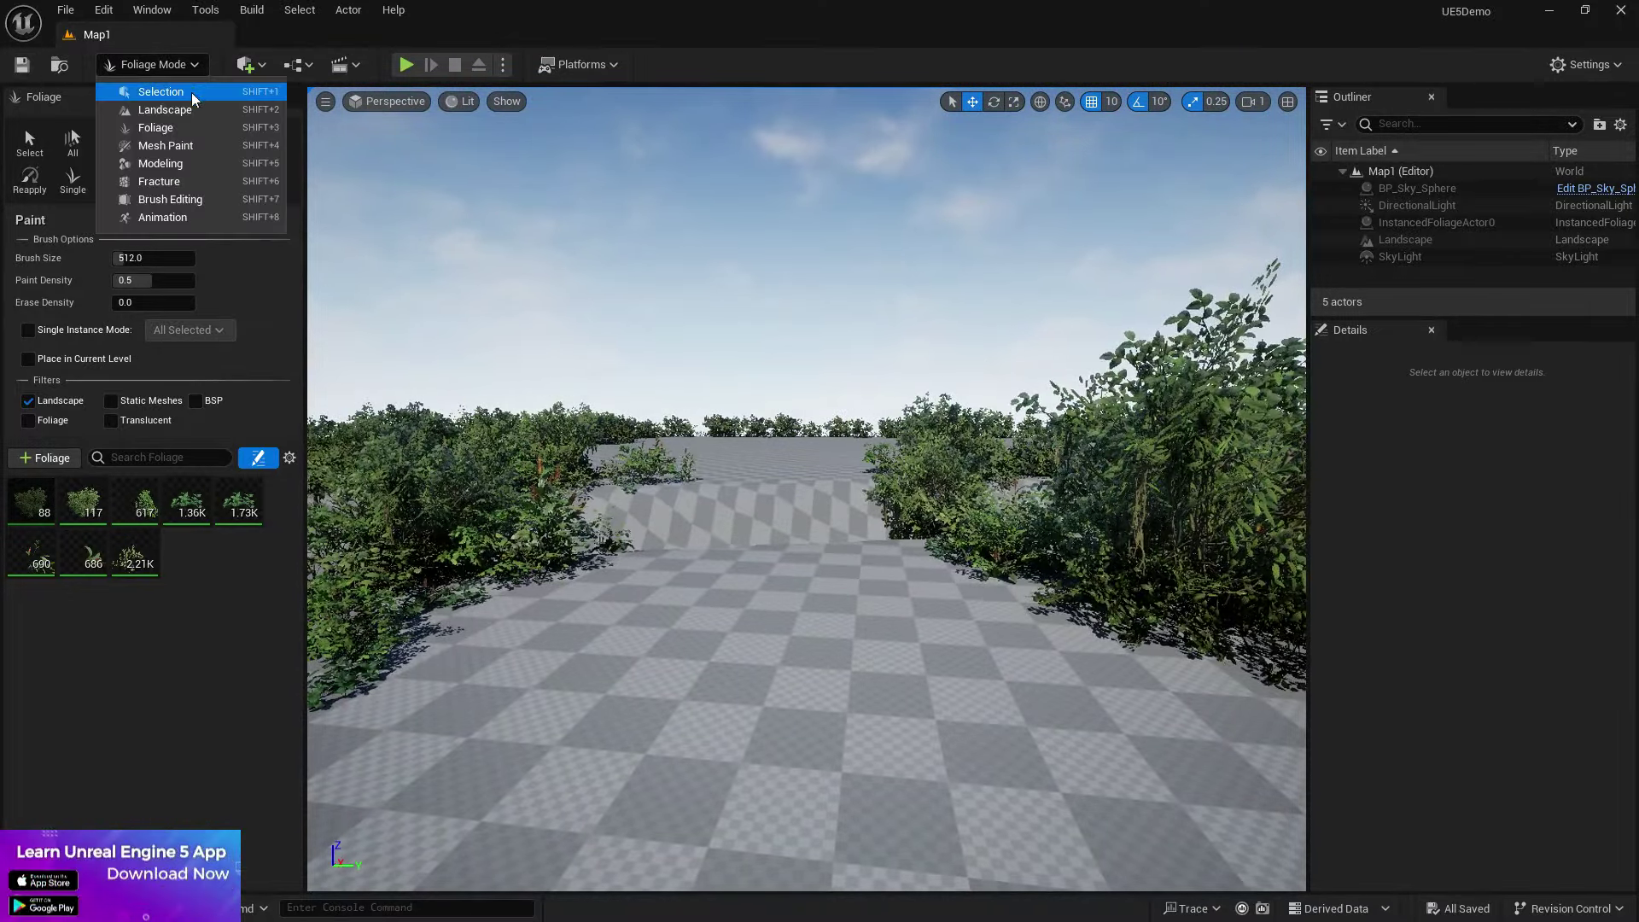
{"action": "left_click", "coordinate": [160, 92]}
{"action": "left_click", "coordinate": [688, 227]}
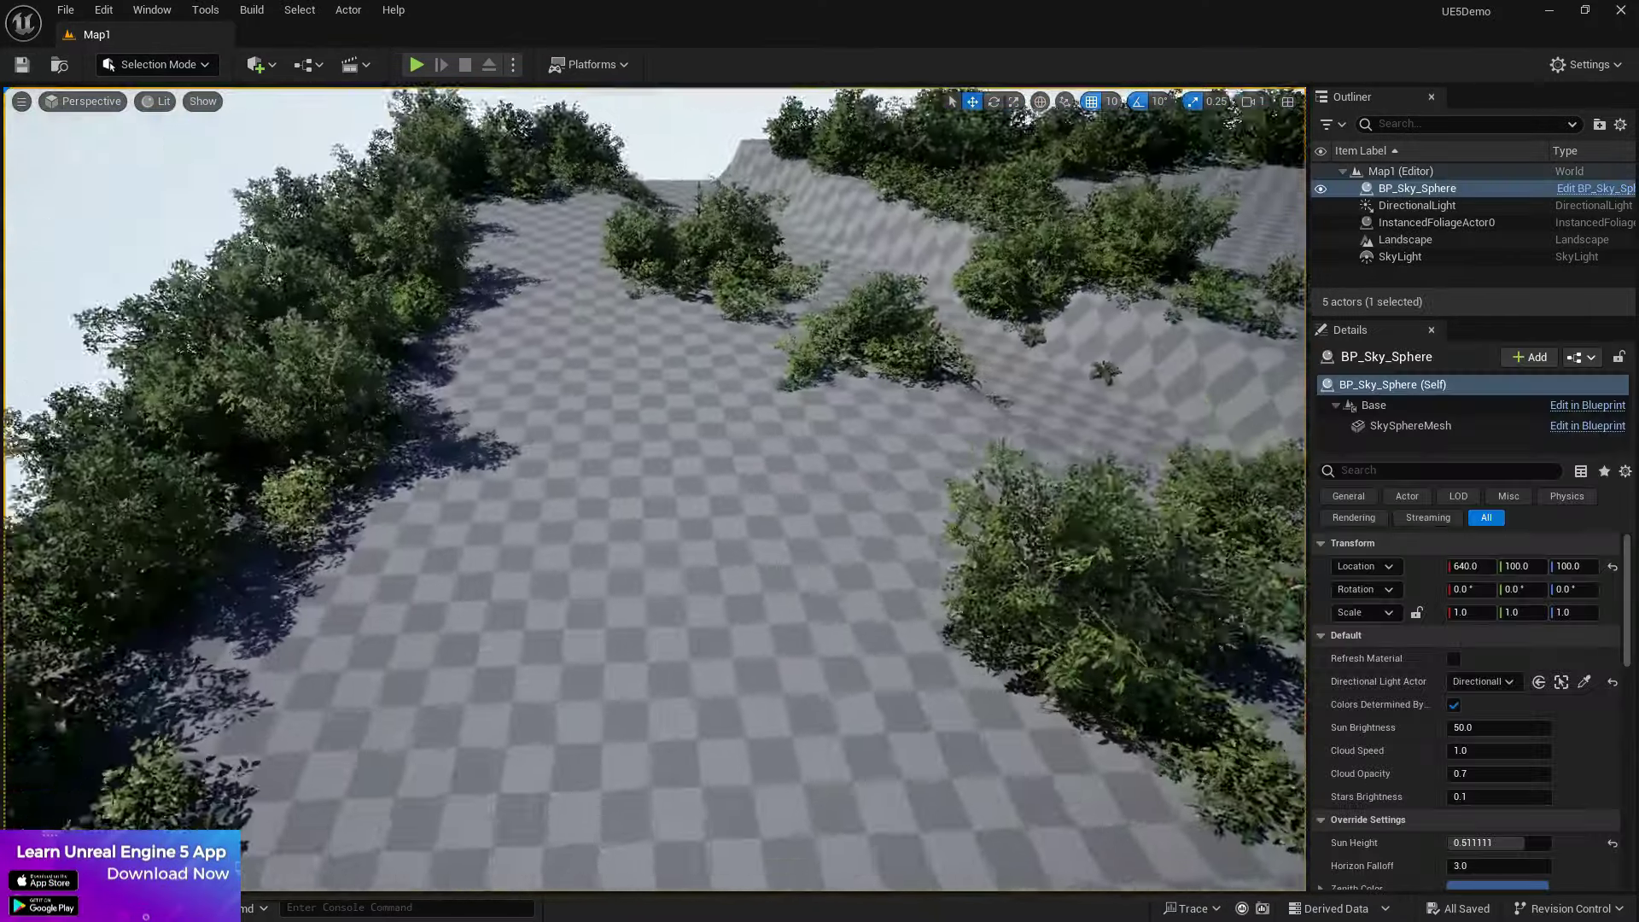
Step: Place a Player Start actor on the open ground in front of the bushes and bring it into focus
{"action": "right_click_drag", "start_coordinate": [654, 488], "coordinate": [40, 478]}
{"action": "key", "text": "a"}
{"action": "right_click_drag", "start_coordinate": [760, 220], "coordinate": [759, 221]}
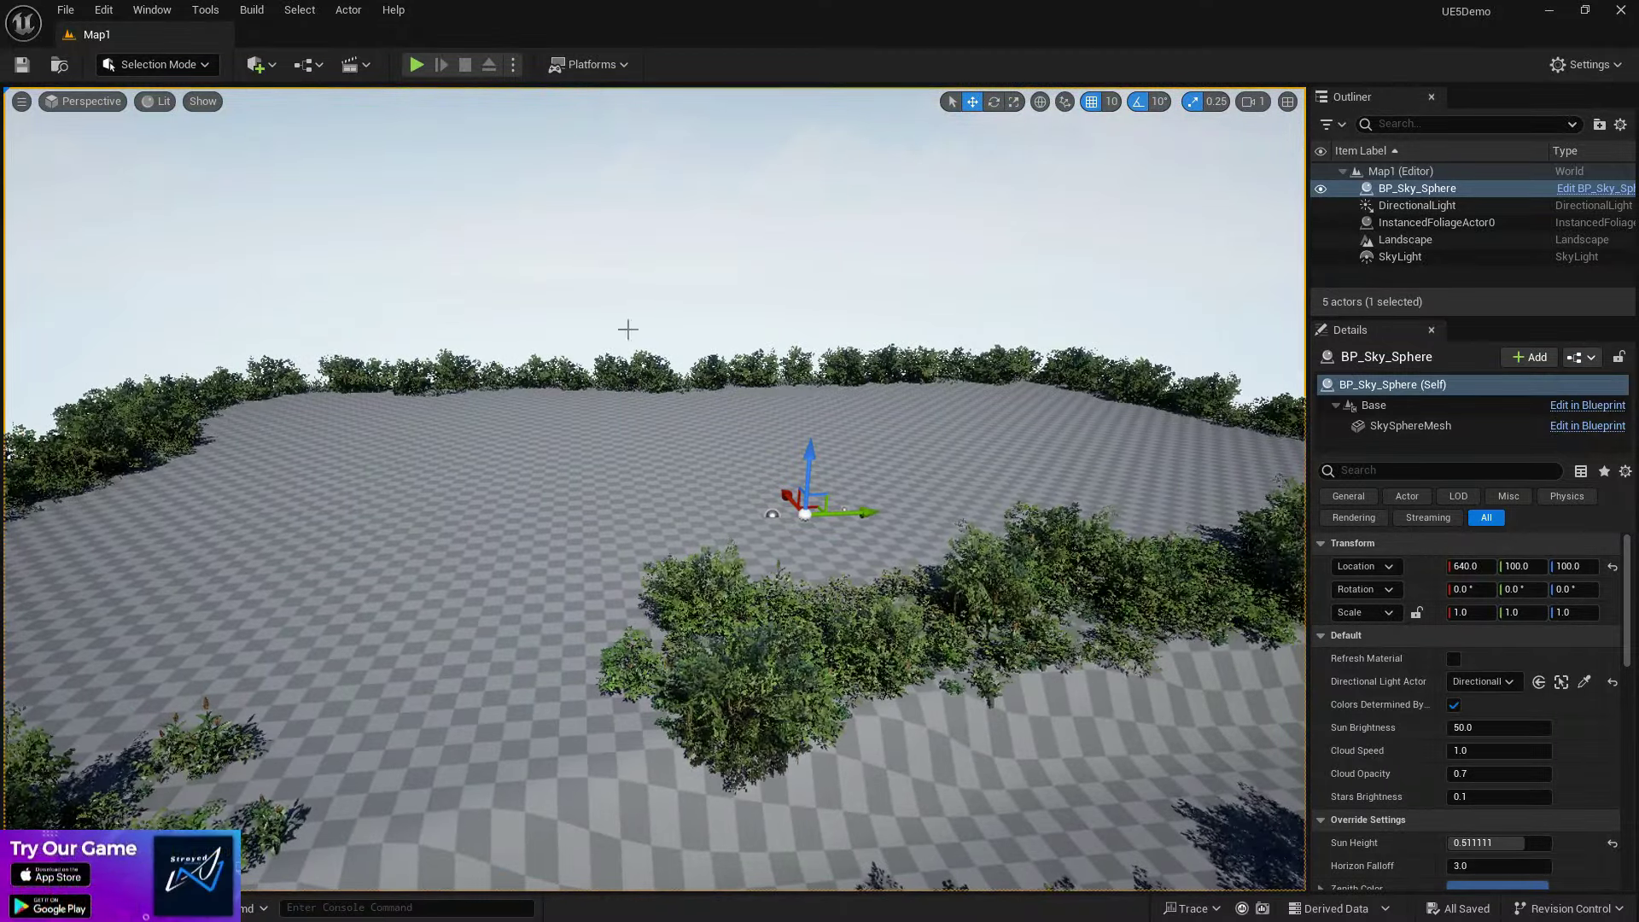
{"action": "right_click_drag", "start_coordinate": [627, 329], "coordinate": [546, 350]}
{"action": "left_click", "coordinate": [156, 68]}
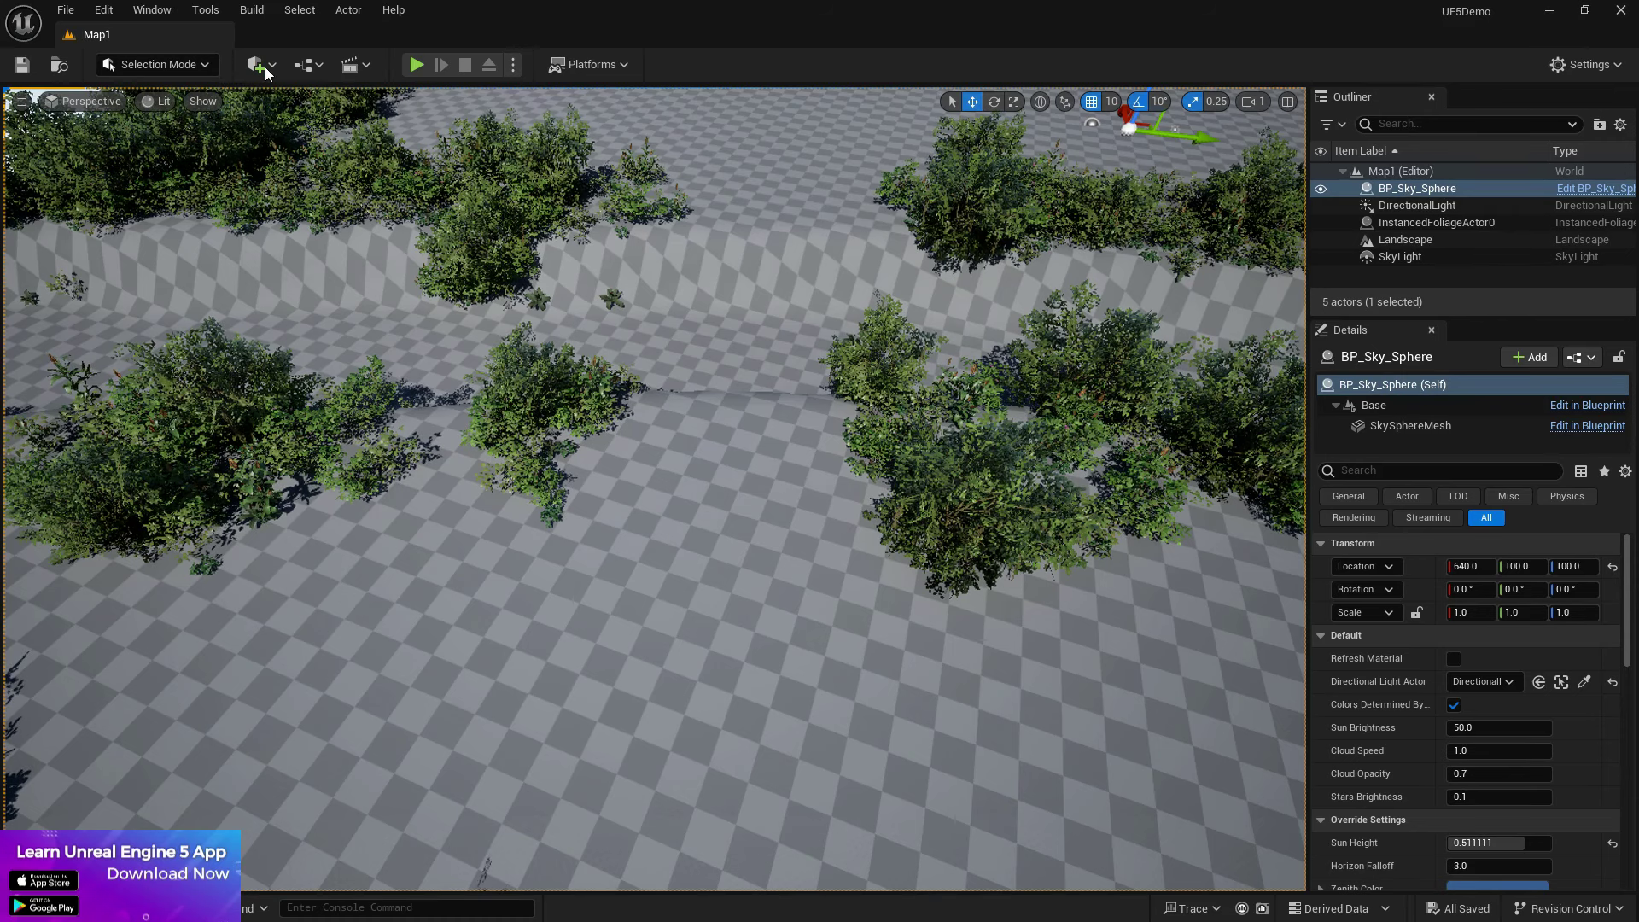
{"action": "left_click", "coordinate": [259, 66]}
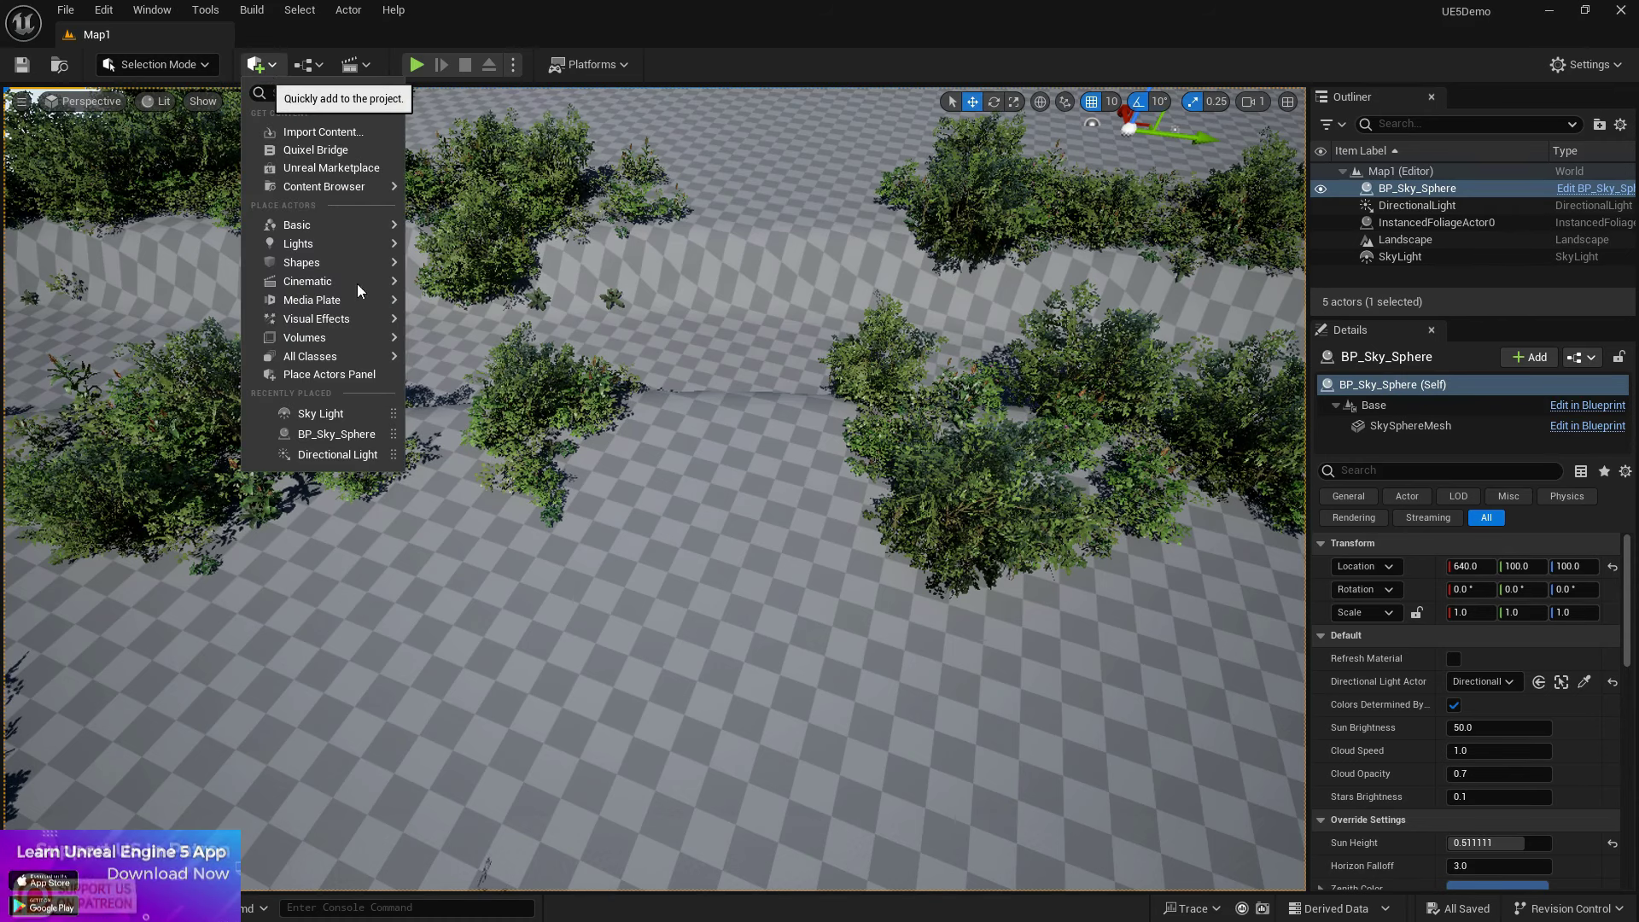
{"action": "mouse_move", "coordinate": [342, 277]}
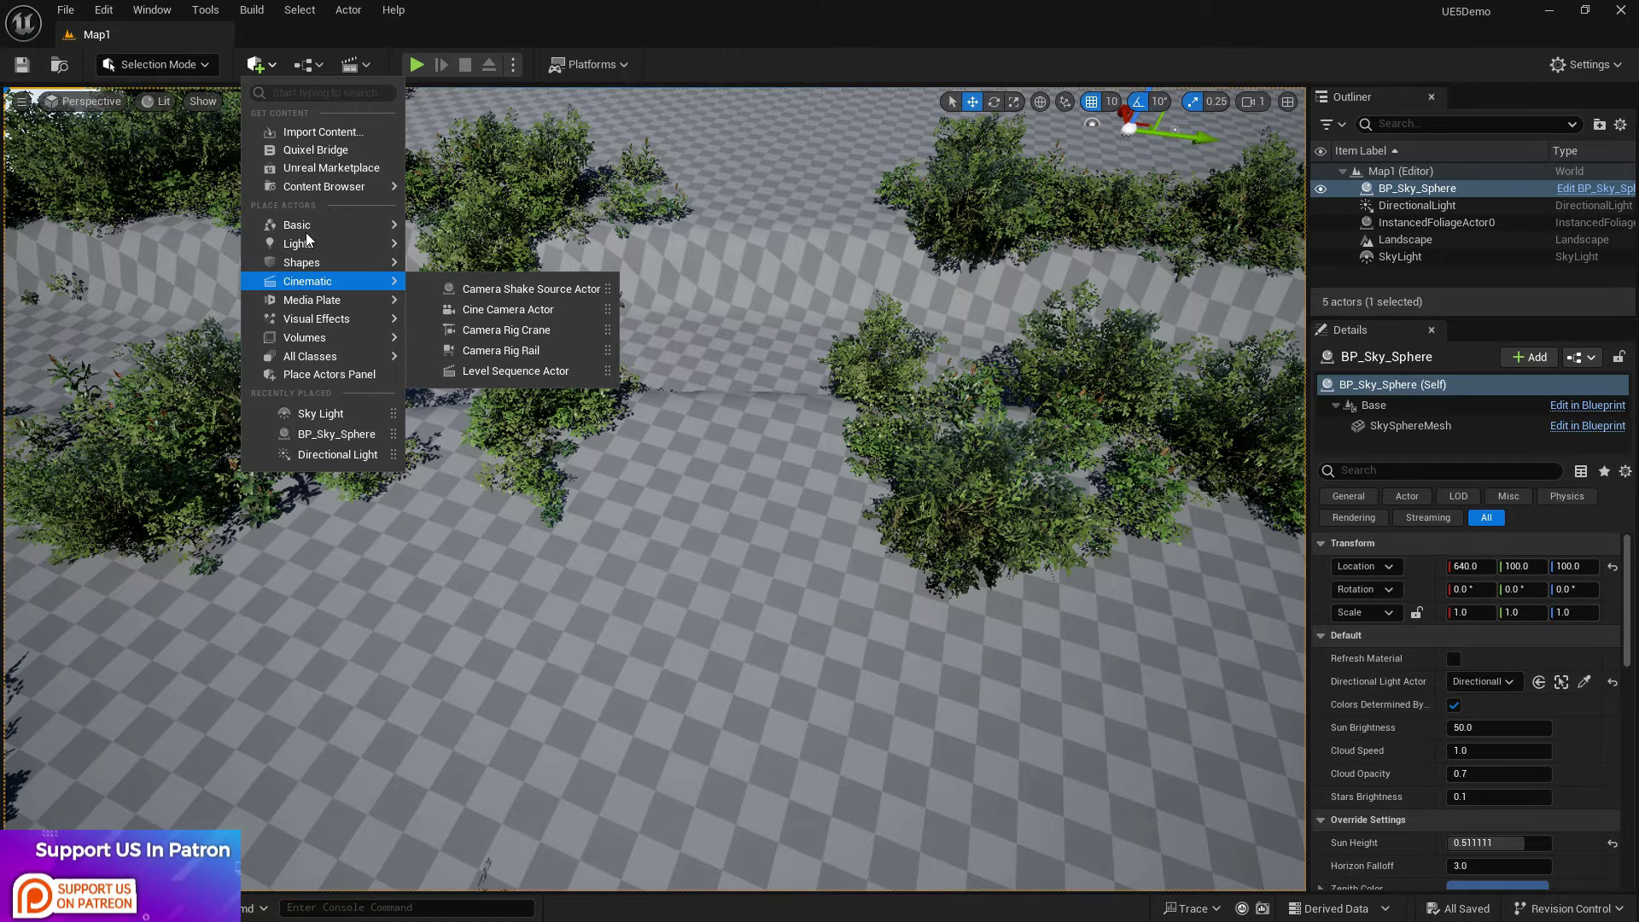
{"action": "mouse_move", "coordinate": [301, 225]}
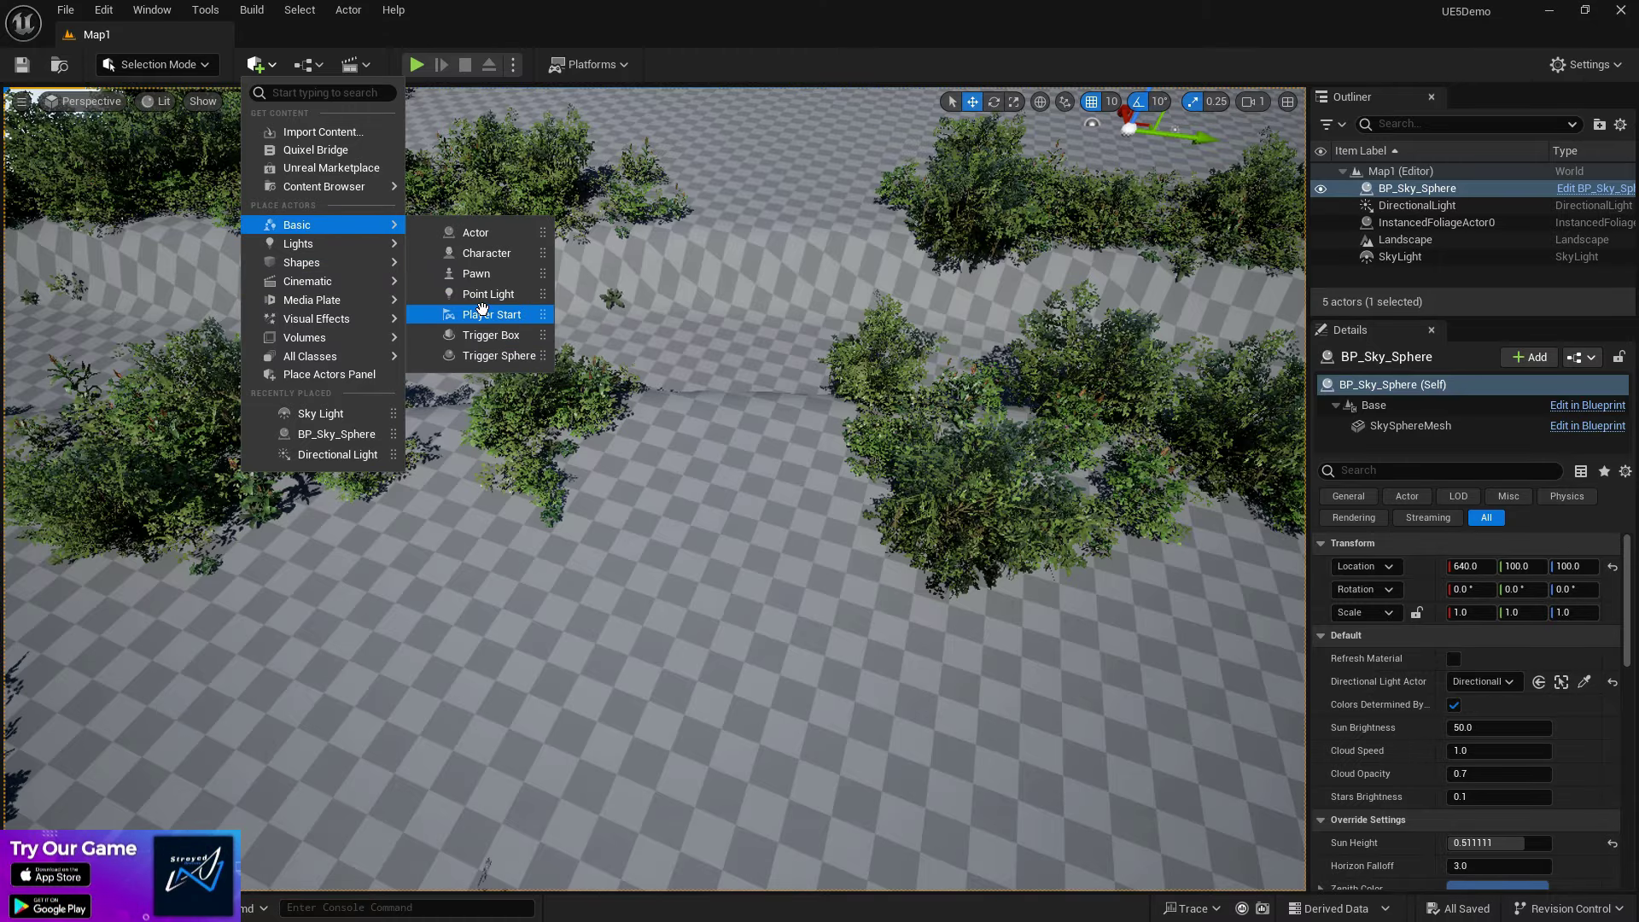
{"action": "left_click_drag", "start_coordinate": [482, 314], "coordinate": [622, 757]}
{"action": "key", "text": "f"}
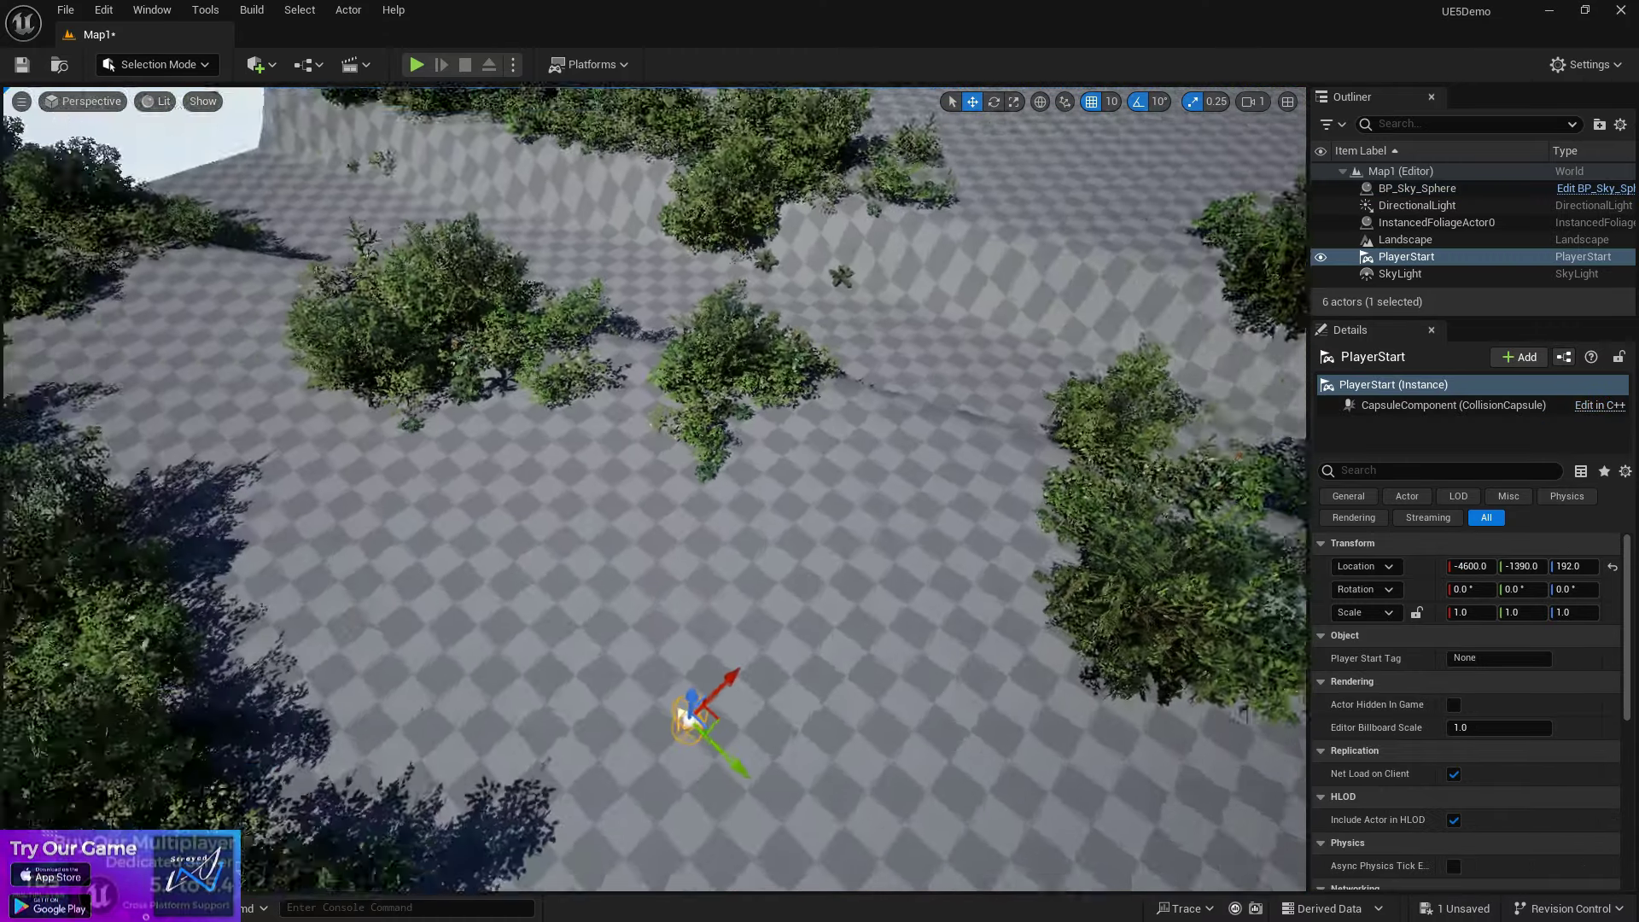
Step: Show the World Settings and set the map's GameMode Override to BP_ThirdPersonGameMode
{"action": "left_click", "coordinate": [1587, 65]}
{"action": "left_click", "coordinate": [1489, 126]}
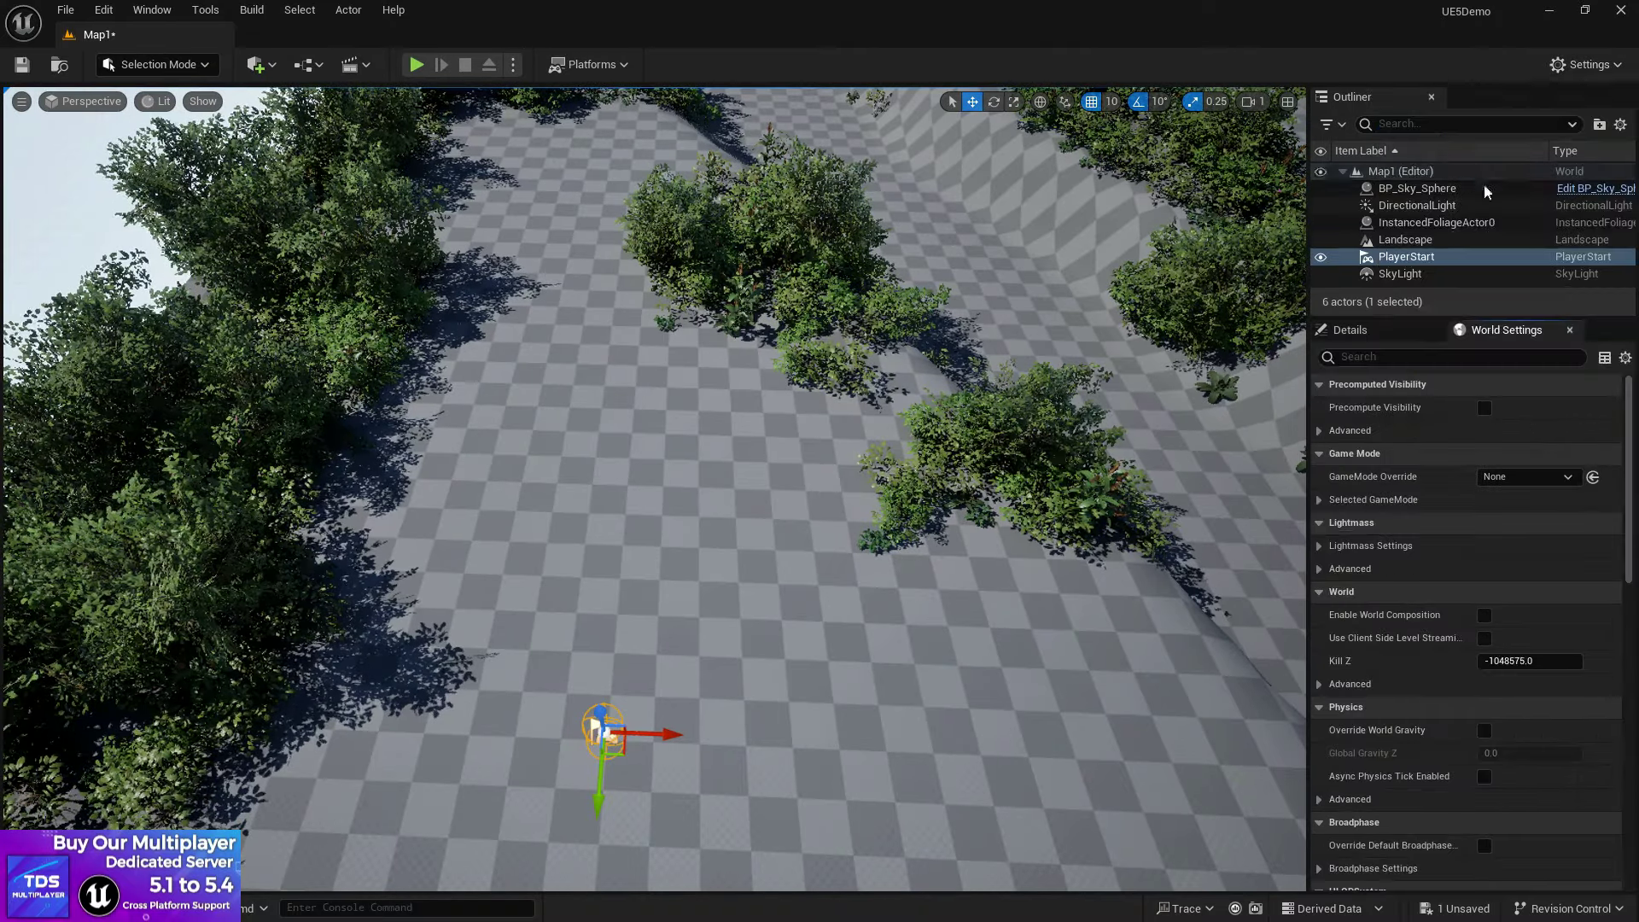
{"action": "left_click", "coordinate": [1509, 477]}
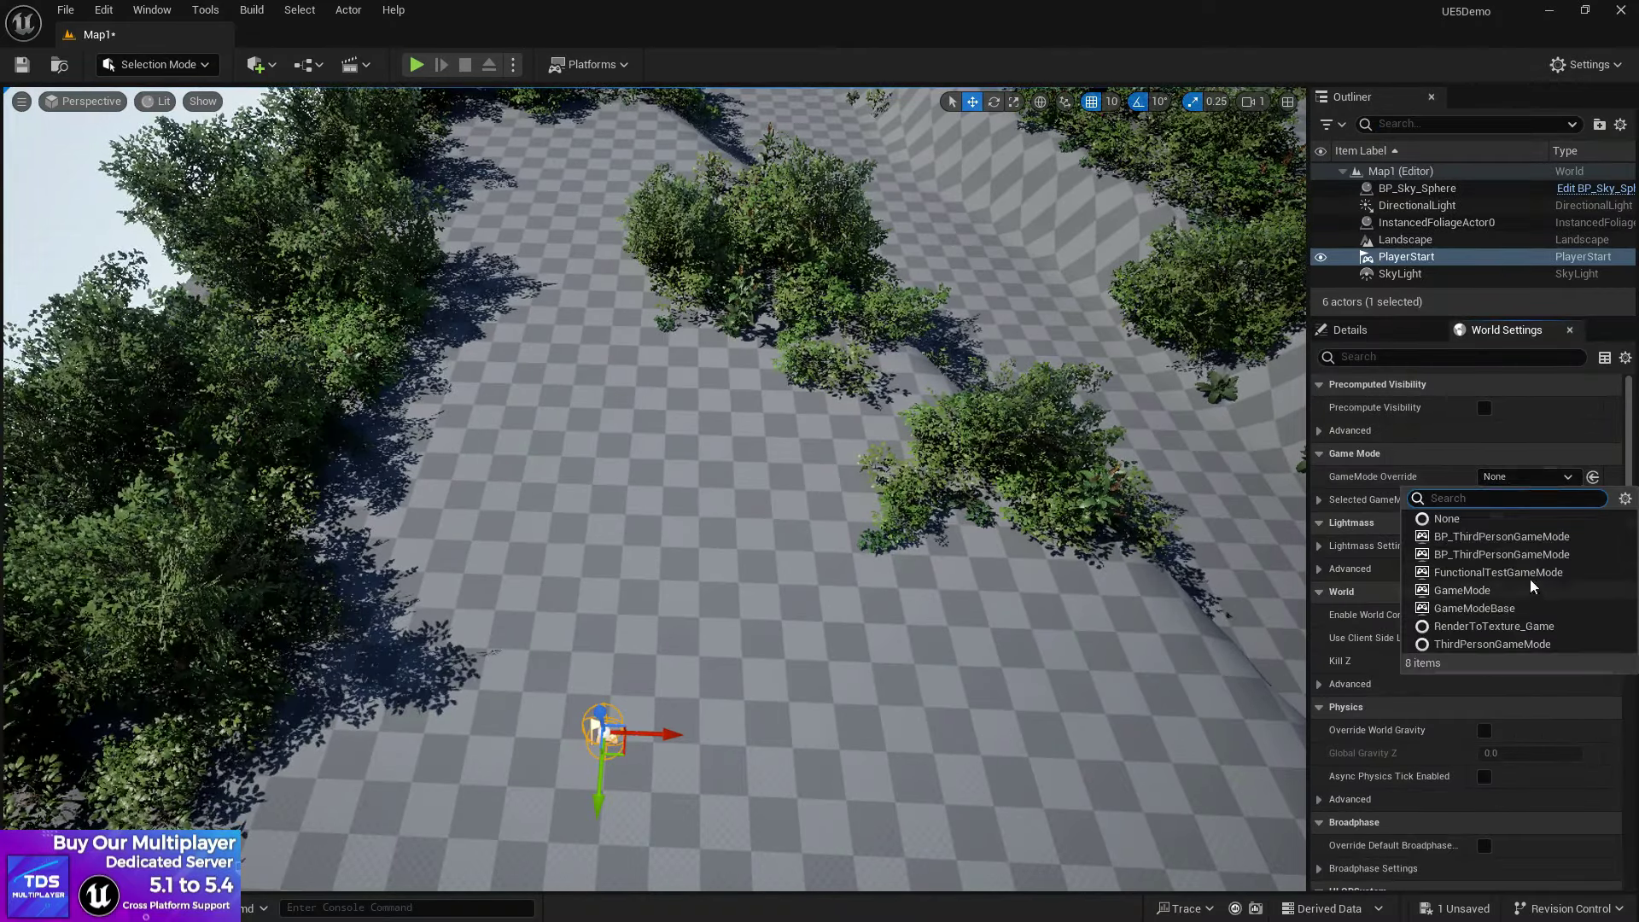
{"action": "left_click", "coordinate": [1509, 537]}
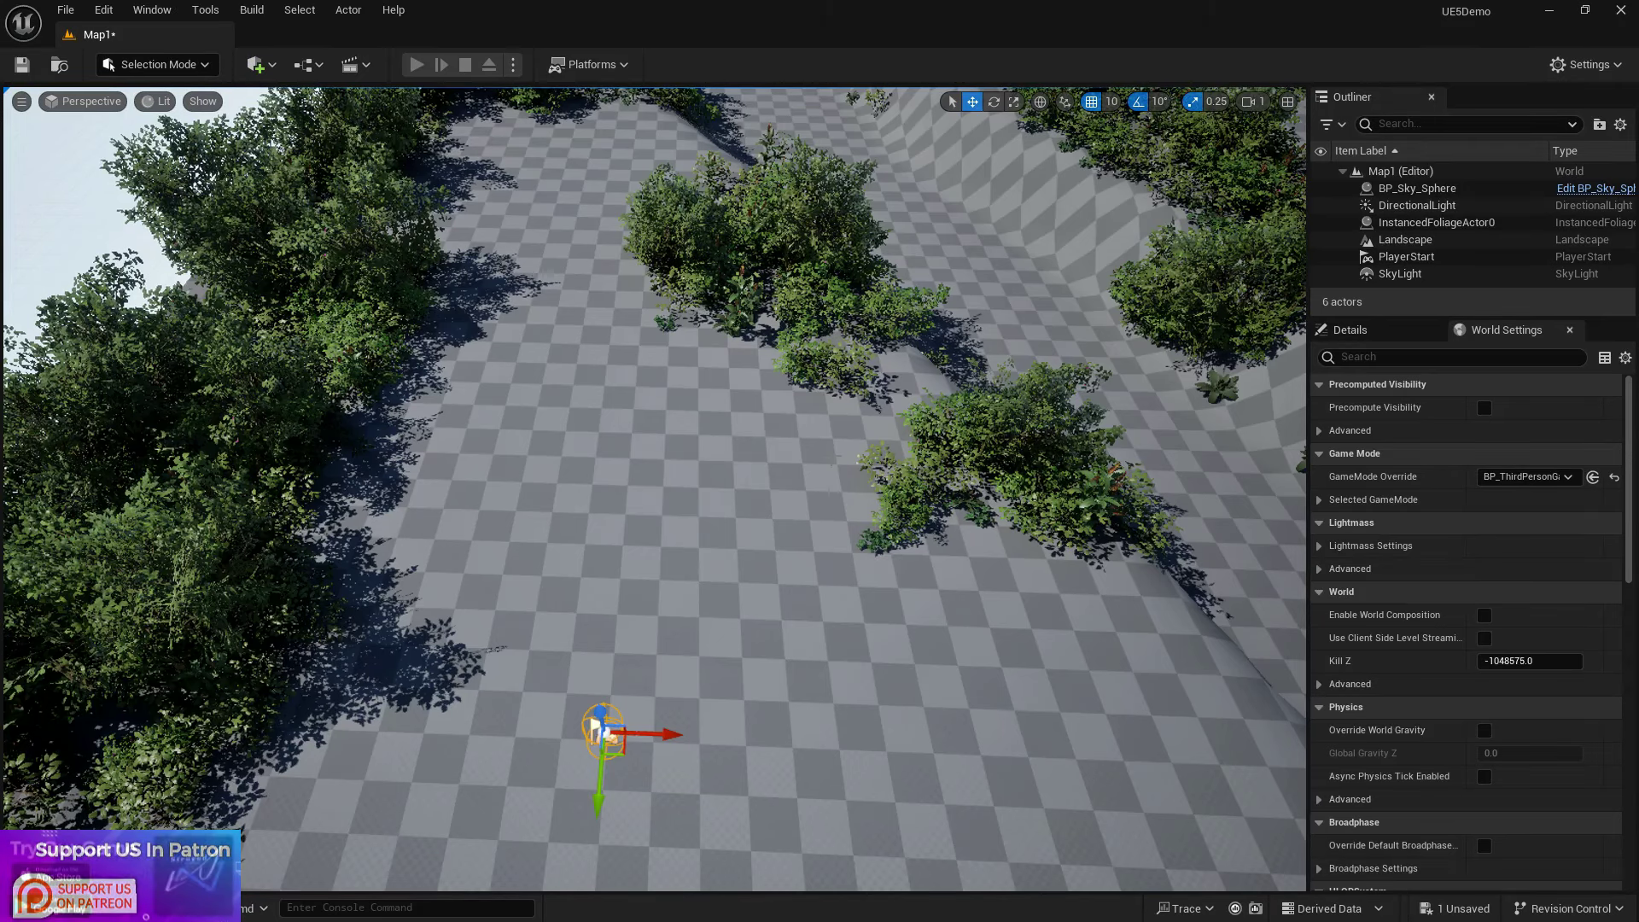
Step: Play the level in the viewport and run the third-person character forward across the landscape
{"action": "key", "text": "alt+p"}
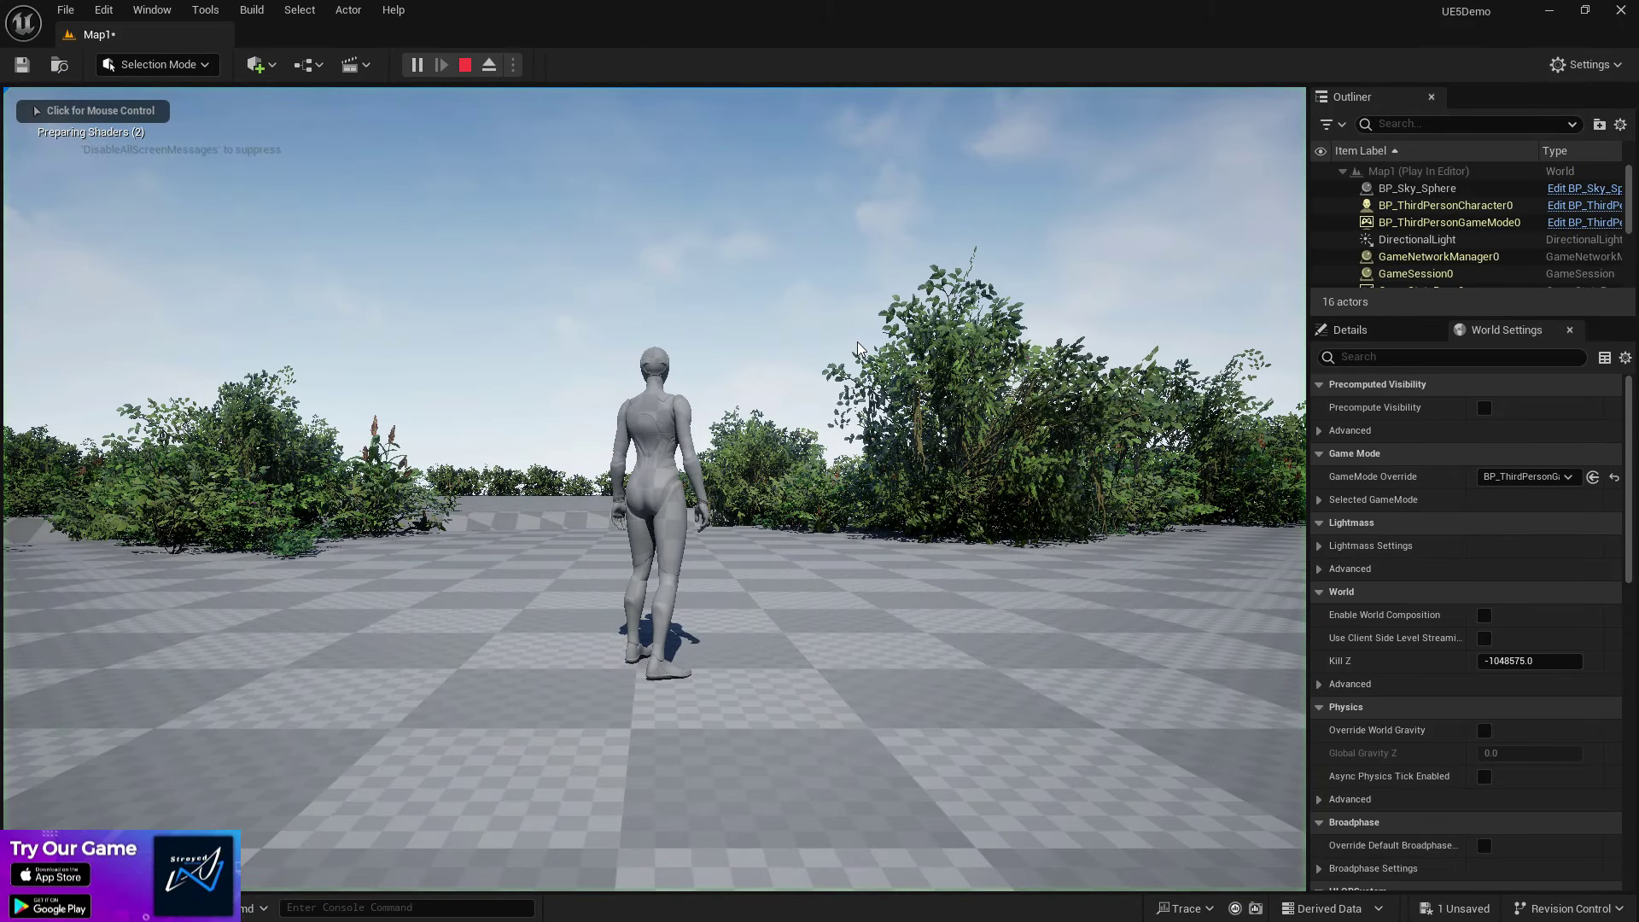
{"action": "left_click", "coordinate": [858, 348]}
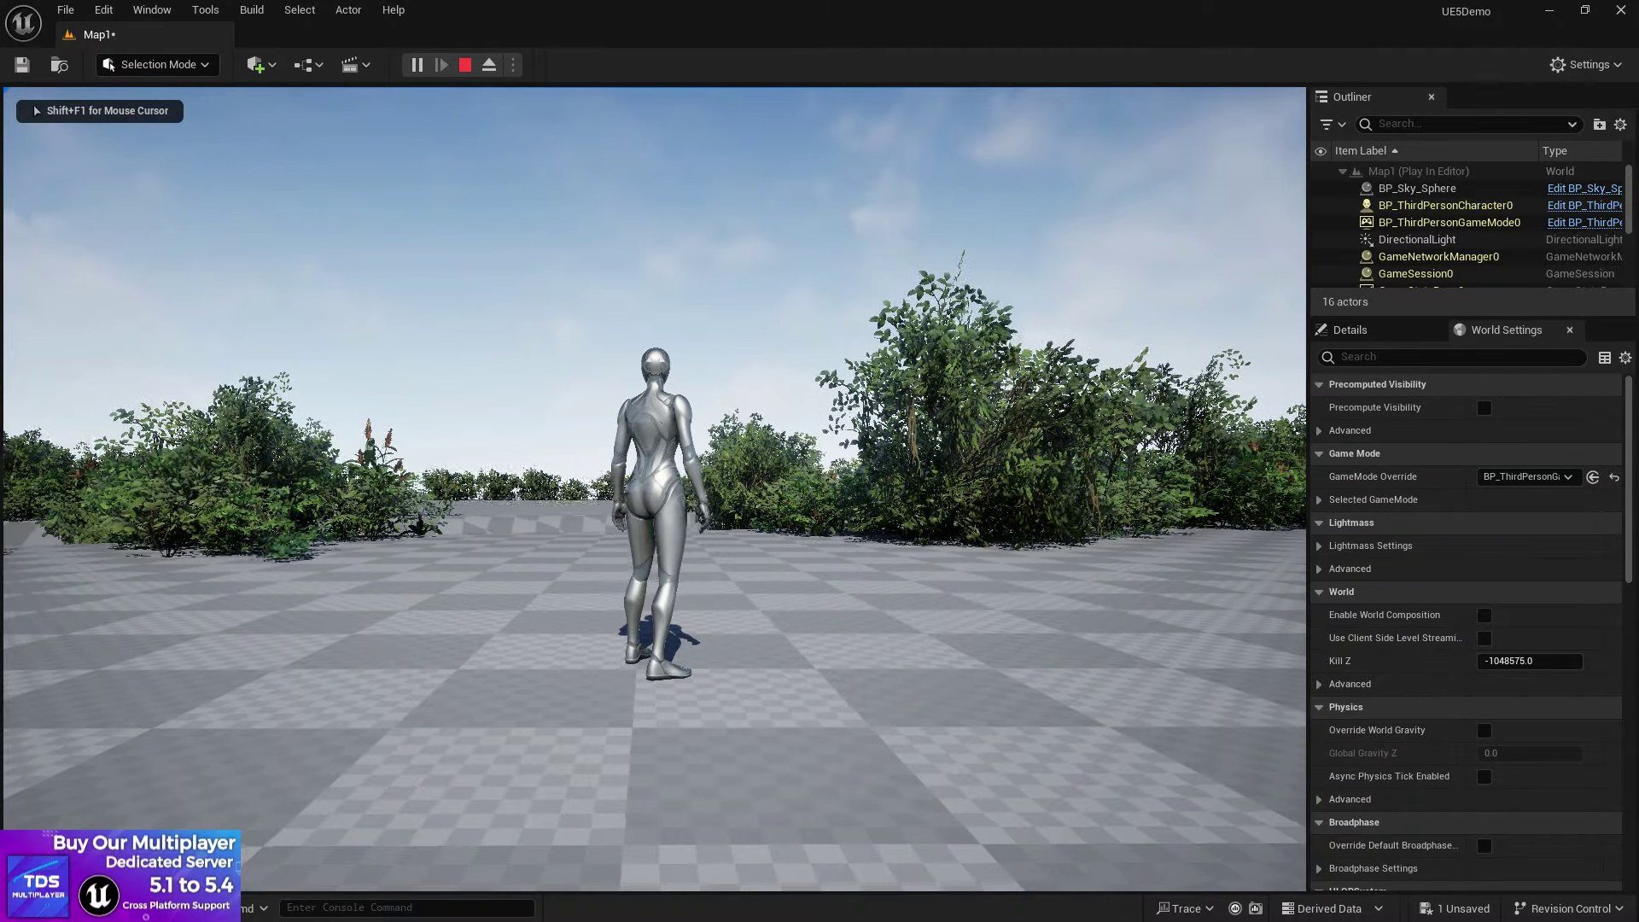
{"action": "key", "text": "w"}
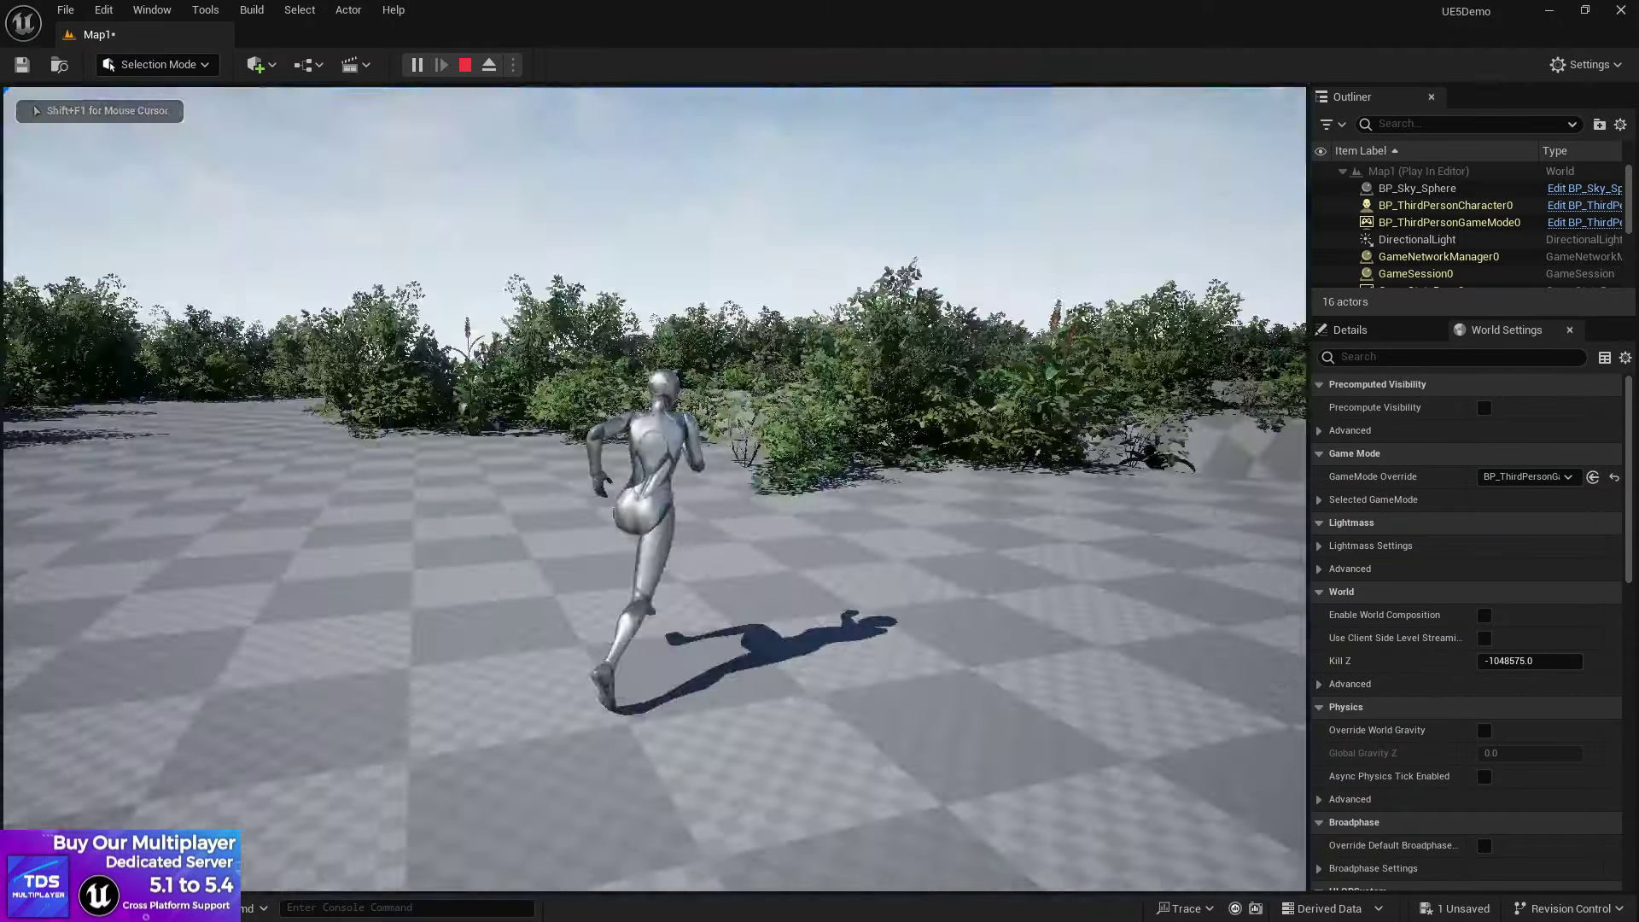
Step: Finish the playtest beside the bushes, return to editing and save all modified content
{"action": "key", "text": "d"}
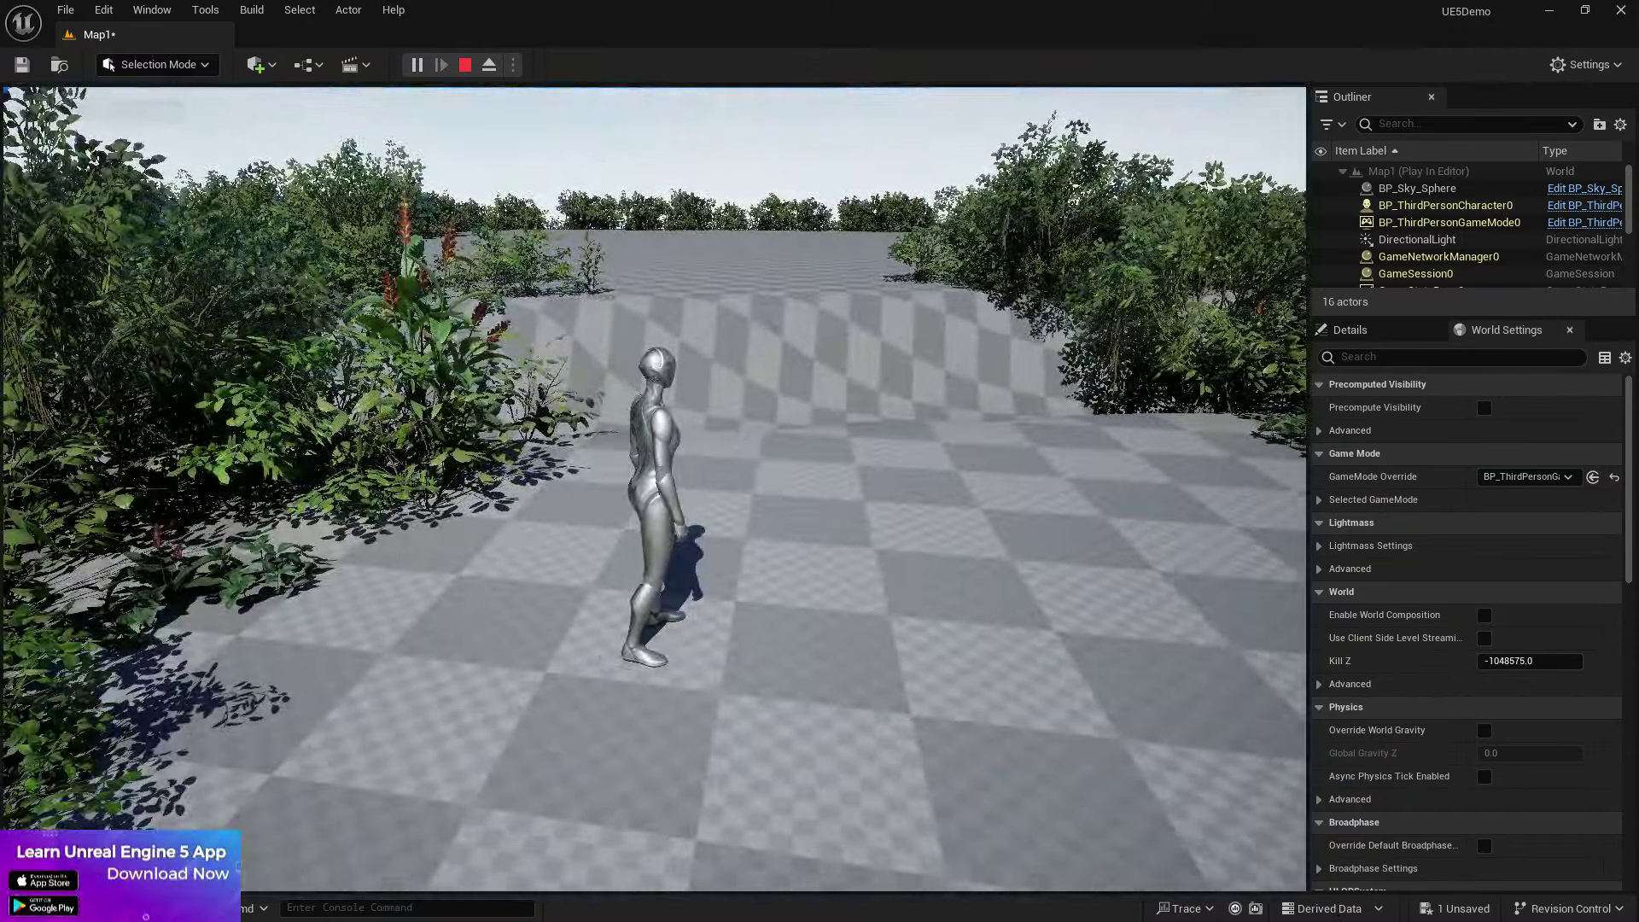
{"action": "key", "text": "Escape"}
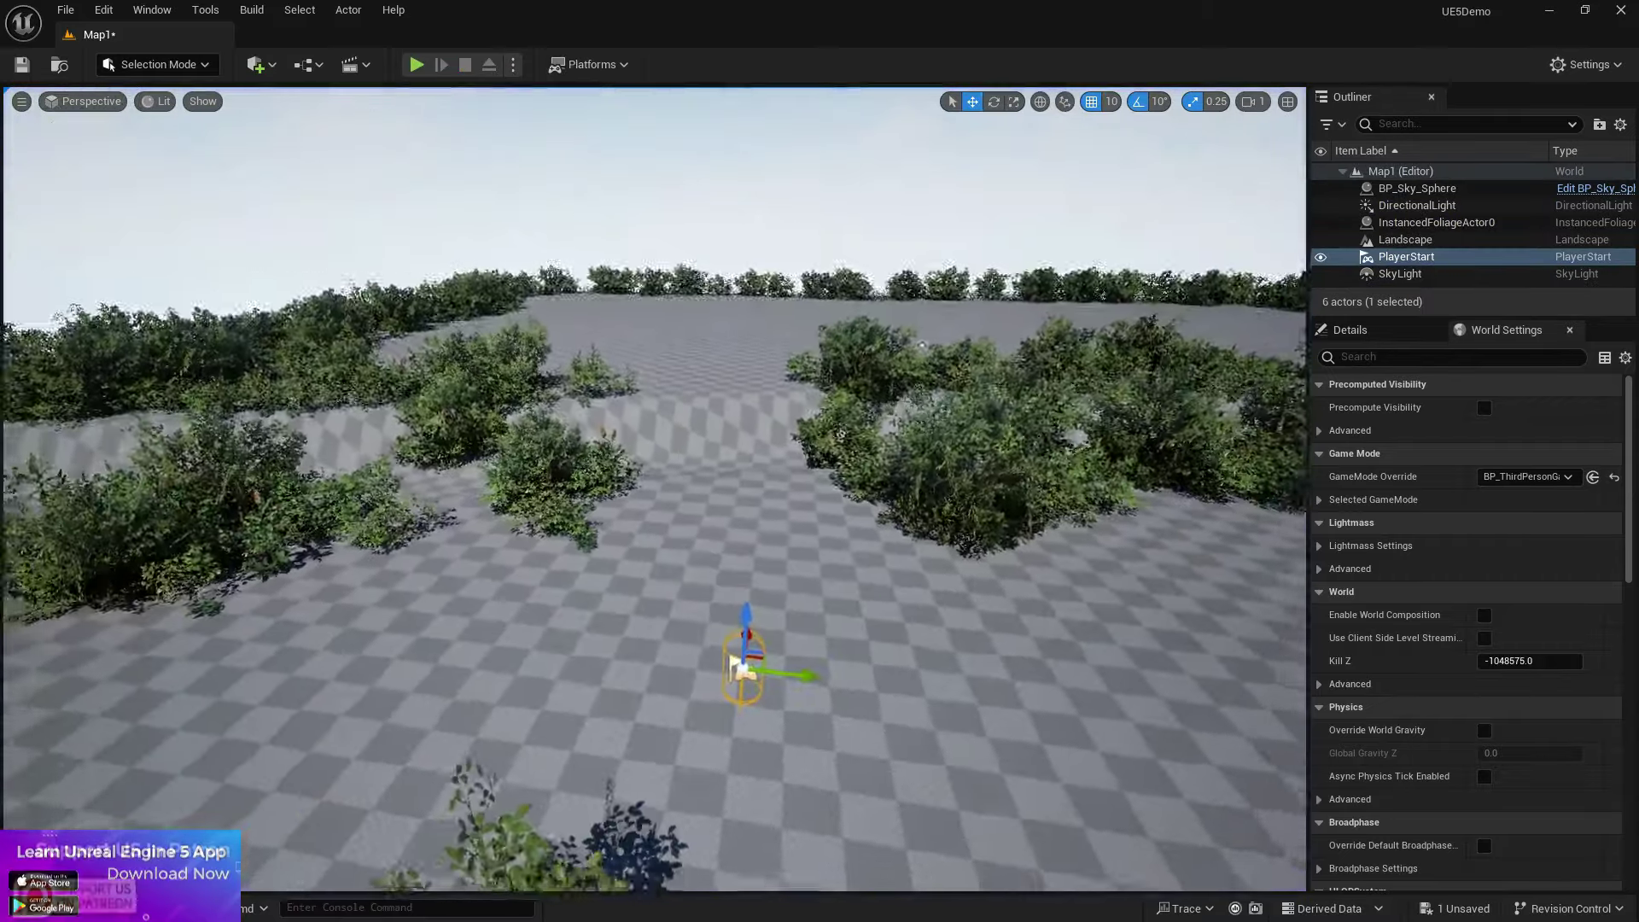
{"action": "key", "text": "ctrl+space"}
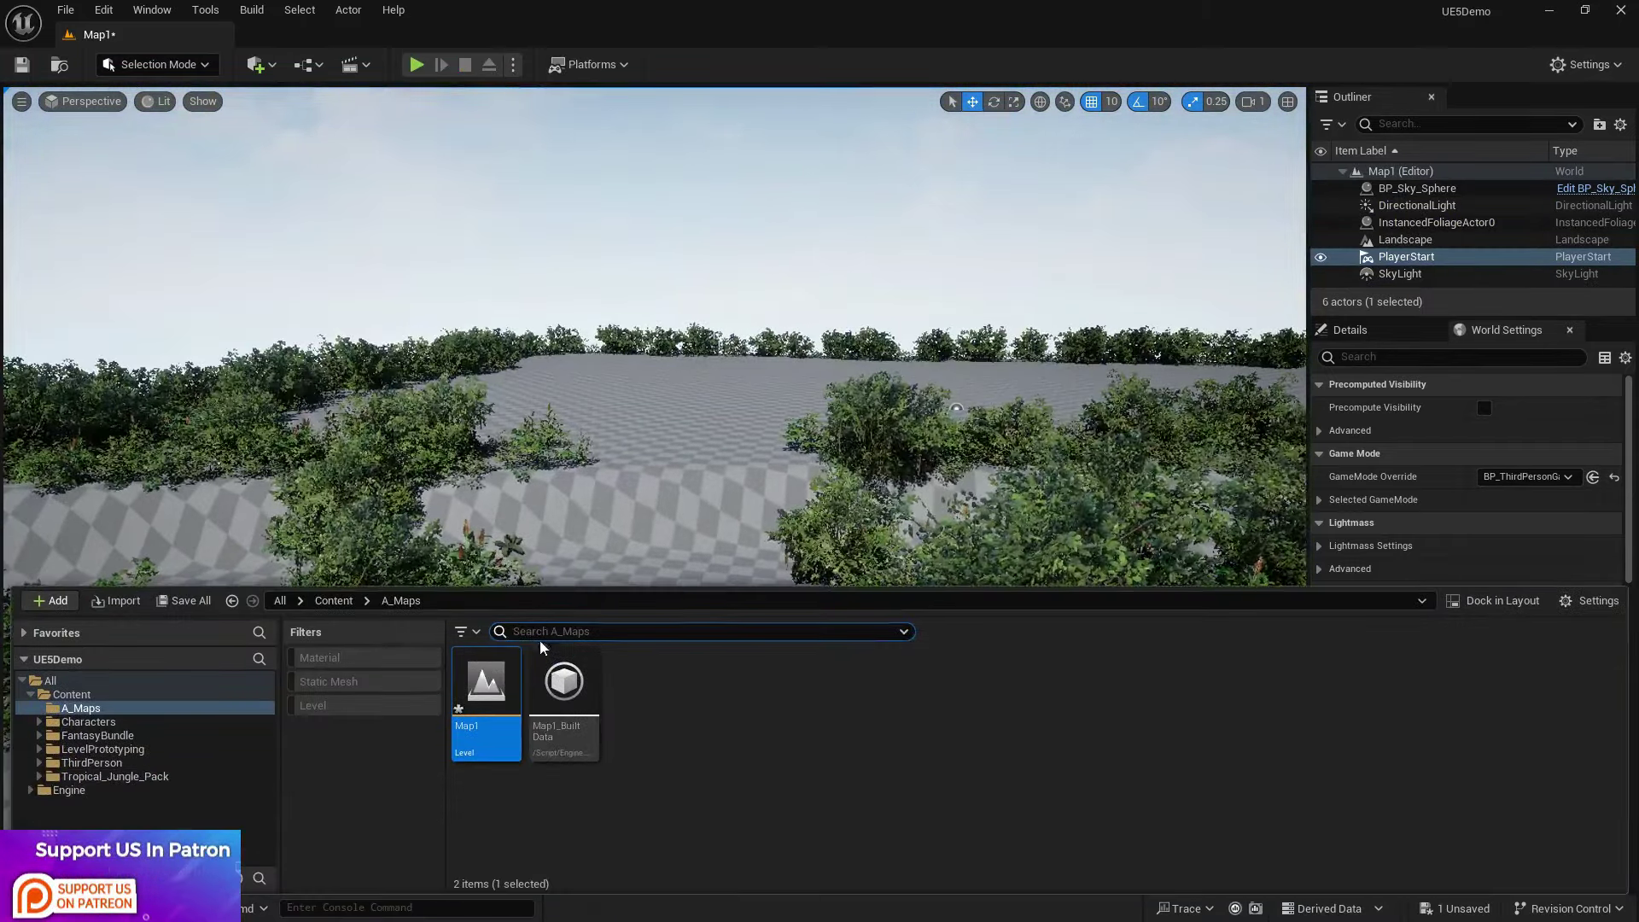
{"action": "left_click", "coordinate": [332, 600]}
{"action": "left_click", "coordinate": [184, 600]}
{"action": "left_click", "coordinate": [954, 664]}
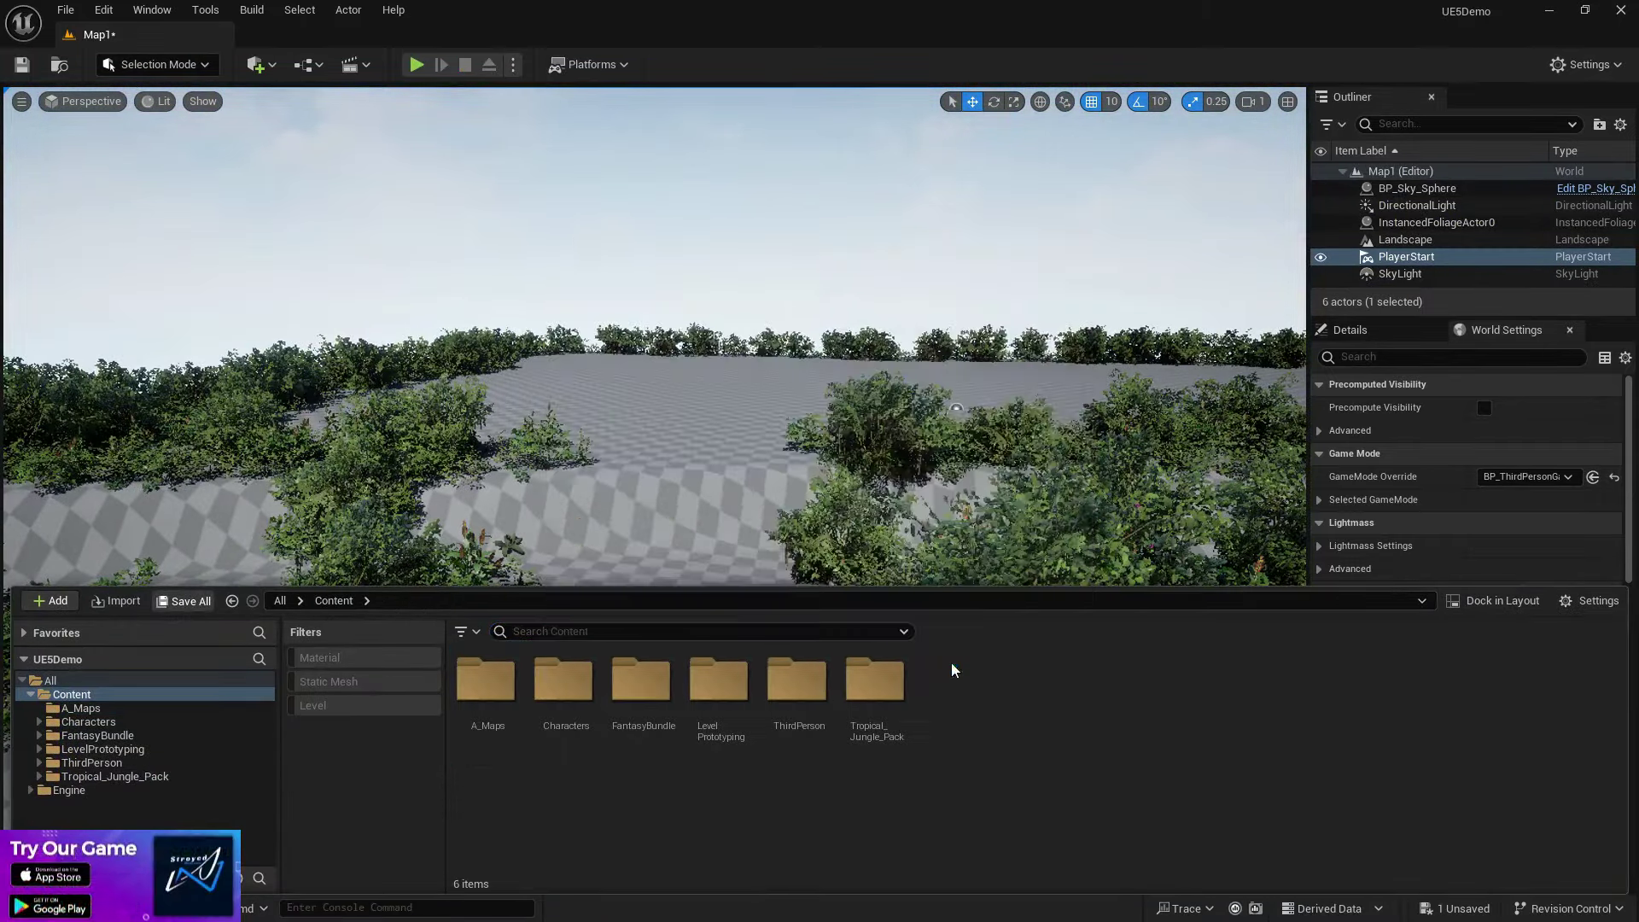
Step: Look through the FantasyBundle Meshes folder for wooden and metal parts suitable for building a bridge
{"action": "double_click", "coordinate": [657, 690]}
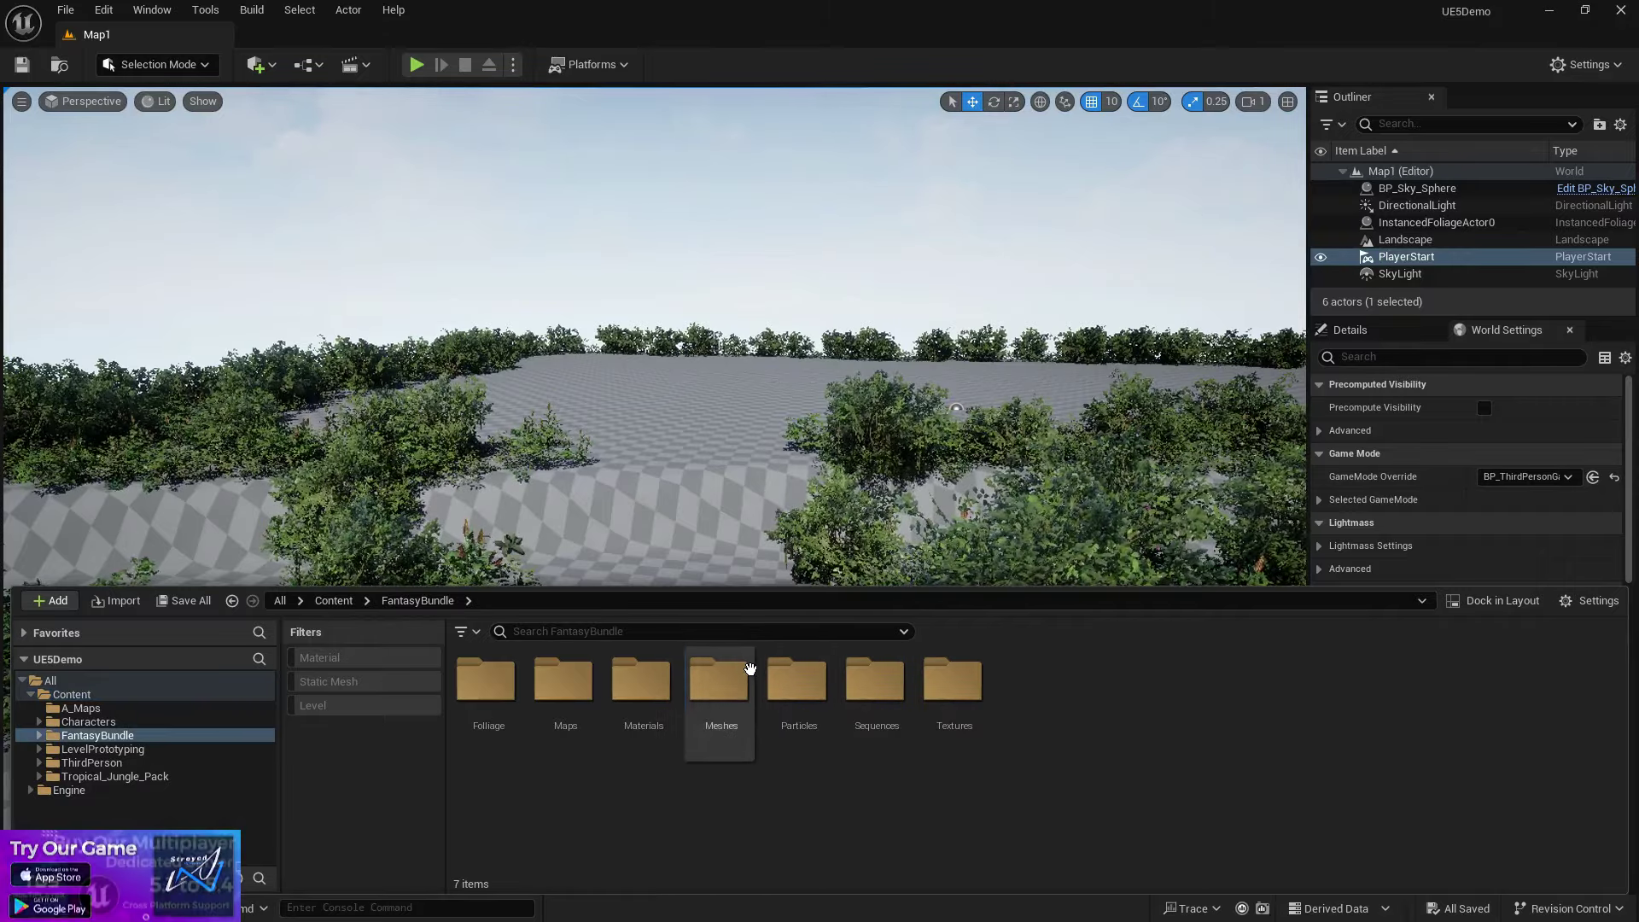
{"action": "double_click", "coordinate": [717, 683]}
{"action": "scroll", "coordinate": [1009, 738], "scroll_direction": "down", "scroll_amount": 1}
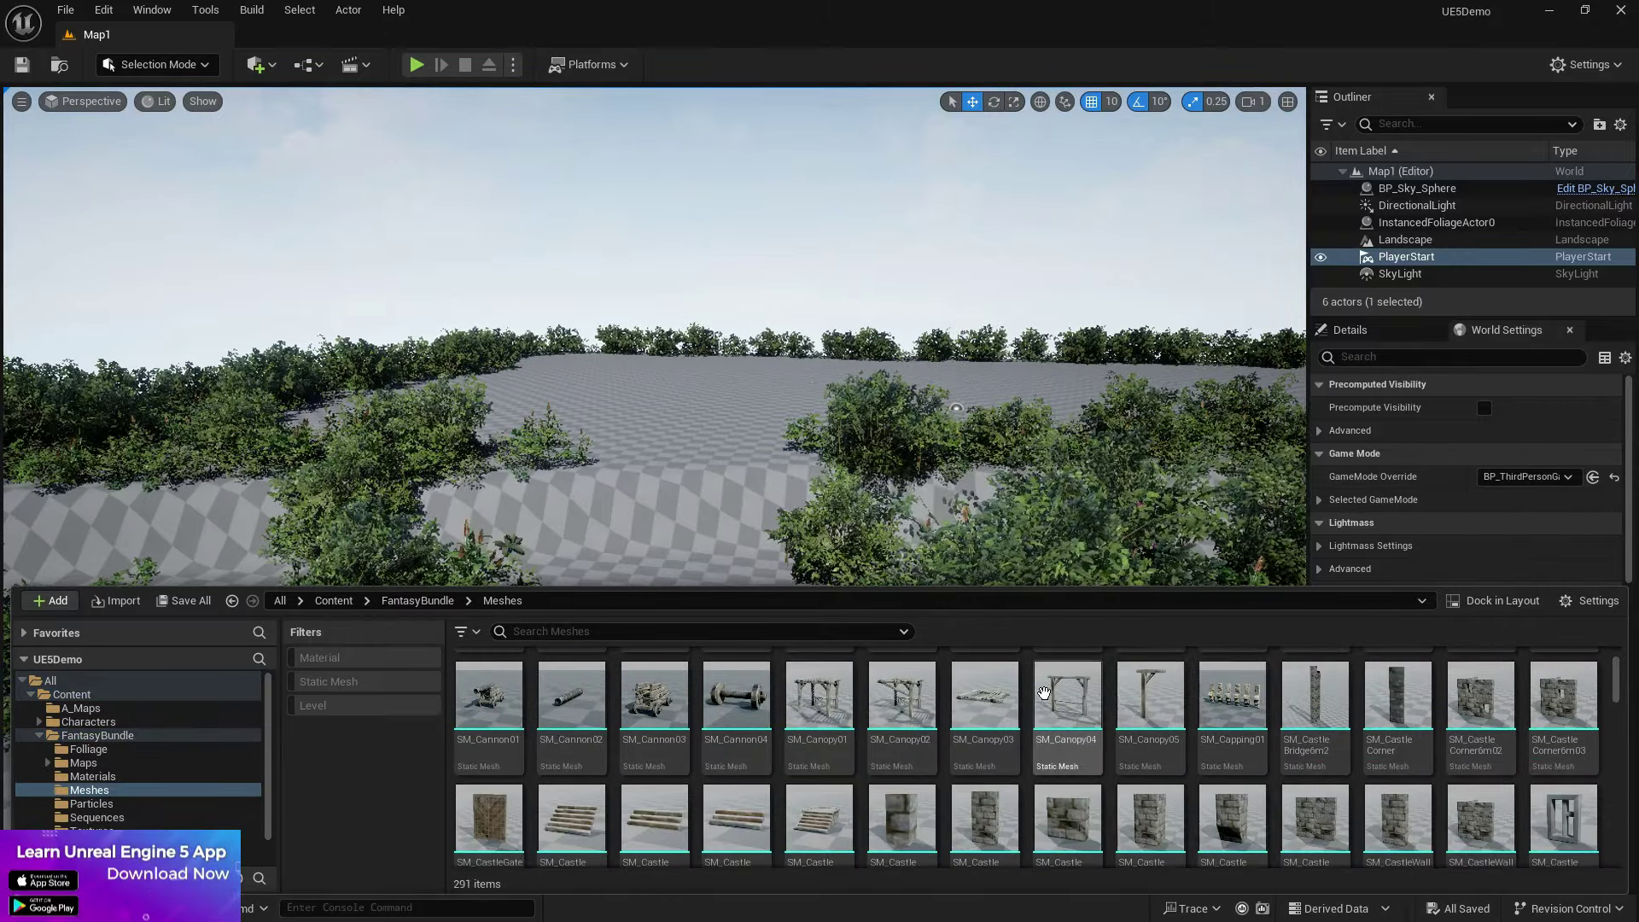
{"action": "scroll", "coordinate": [1442, 713], "scroll_direction": "down", "scroll_amount": 5}
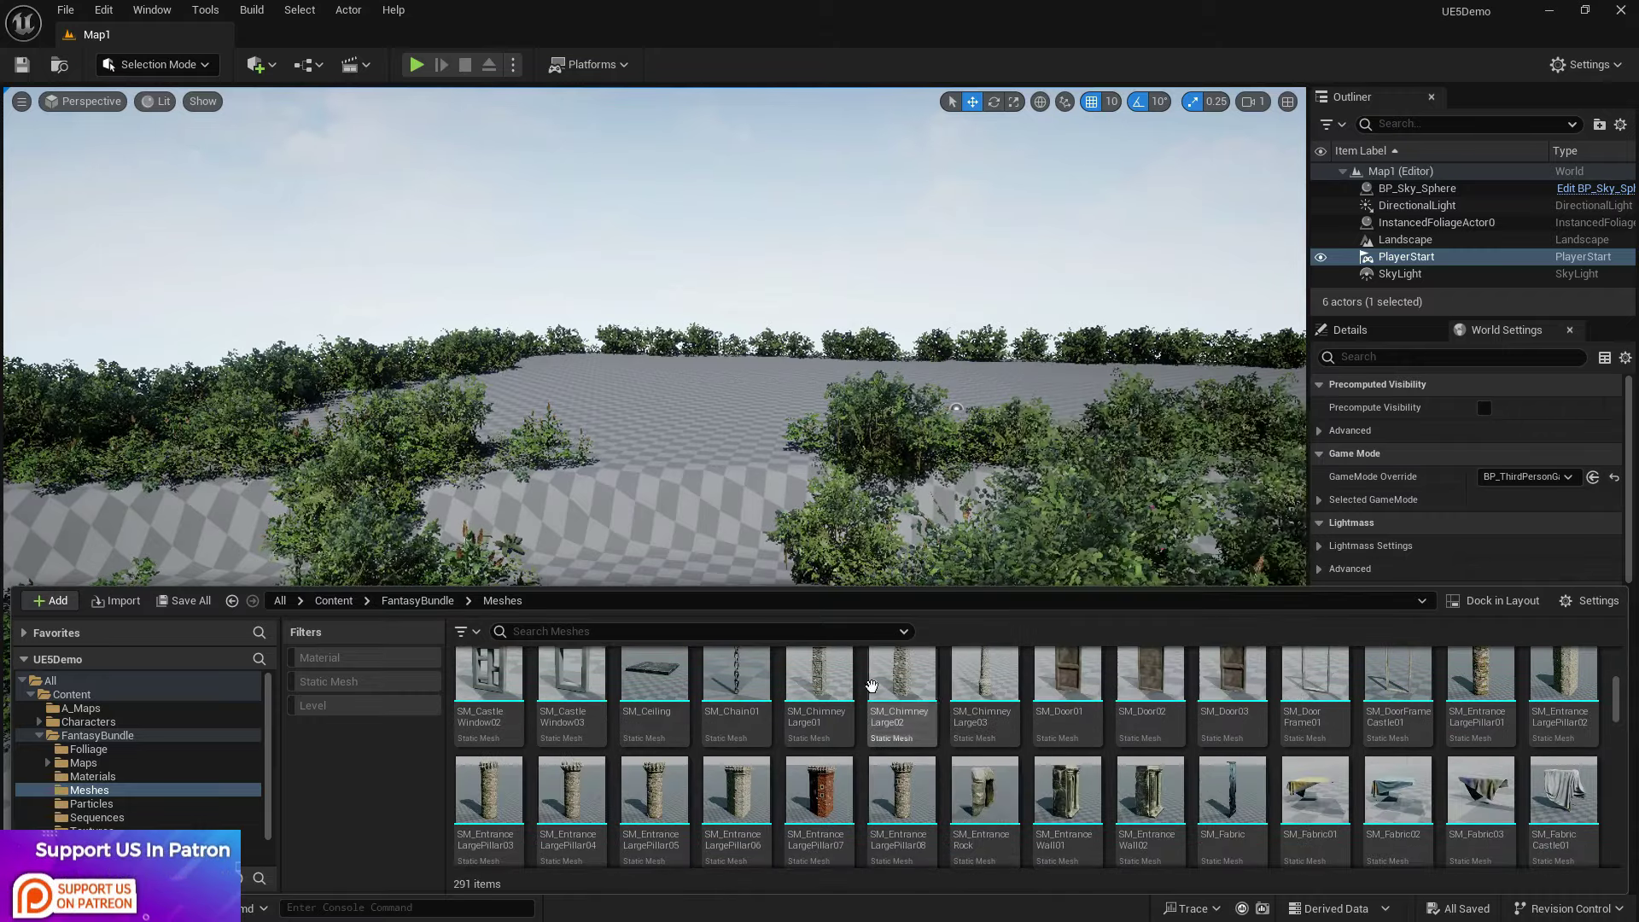
{"action": "scroll", "coordinate": [837, 688], "scroll_direction": "down", "scroll_amount": 3}
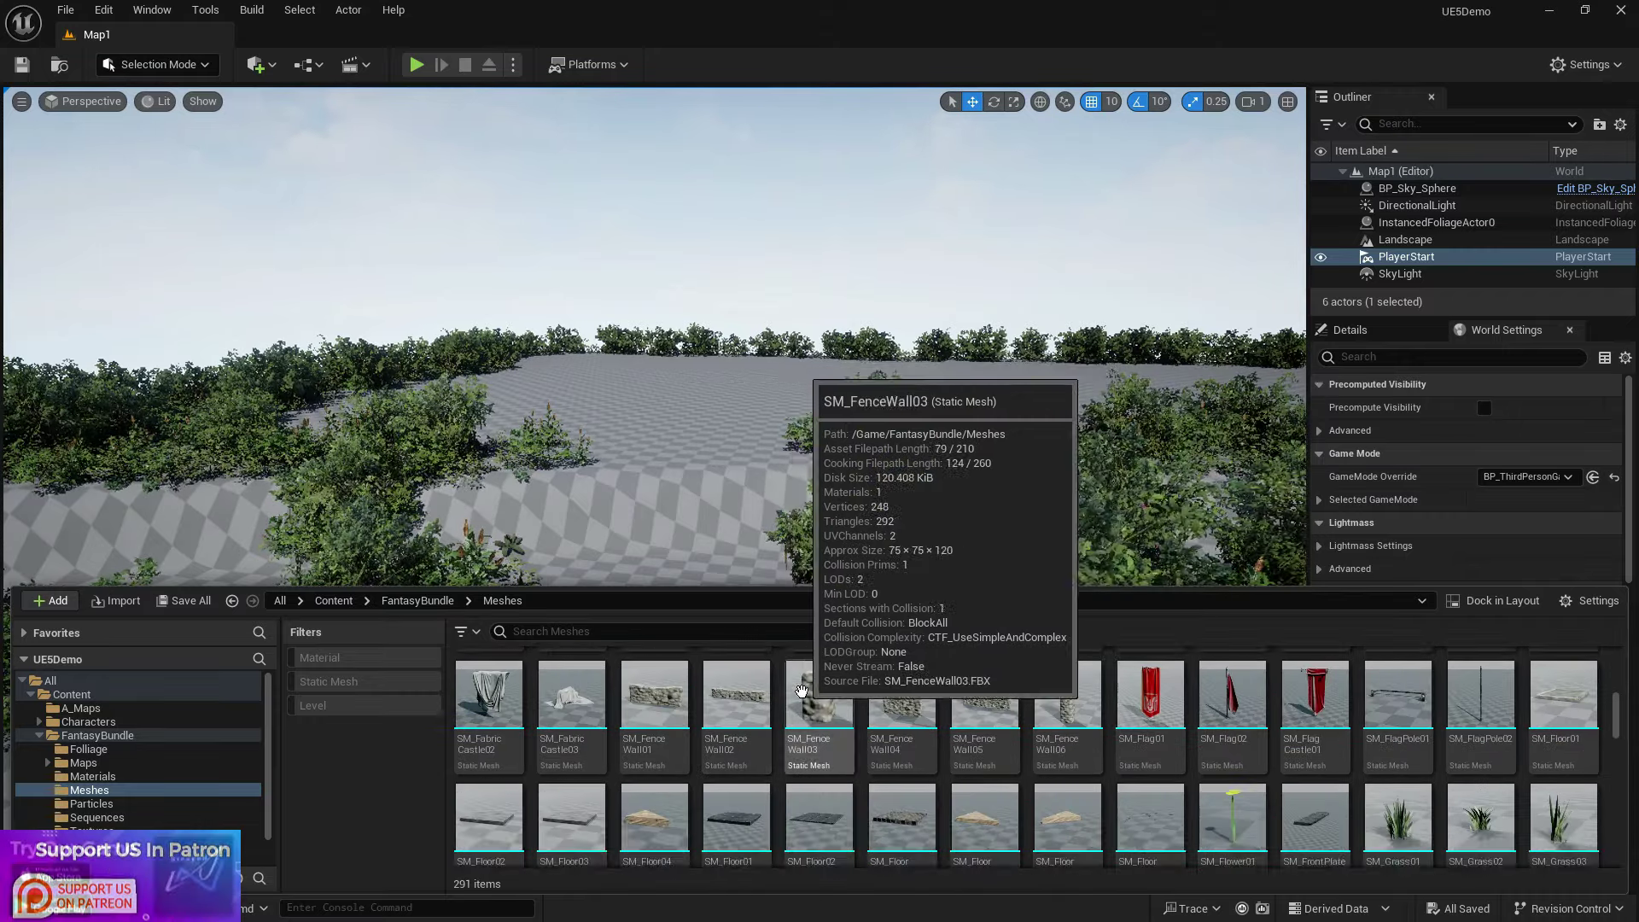
{"action": "scroll", "coordinate": [811, 686], "scroll_direction": "down", "scroll_amount": 1}
{"action": "scroll", "coordinate": [1101, 717], "scroll_direction": "down", "scroll_amount": 4}
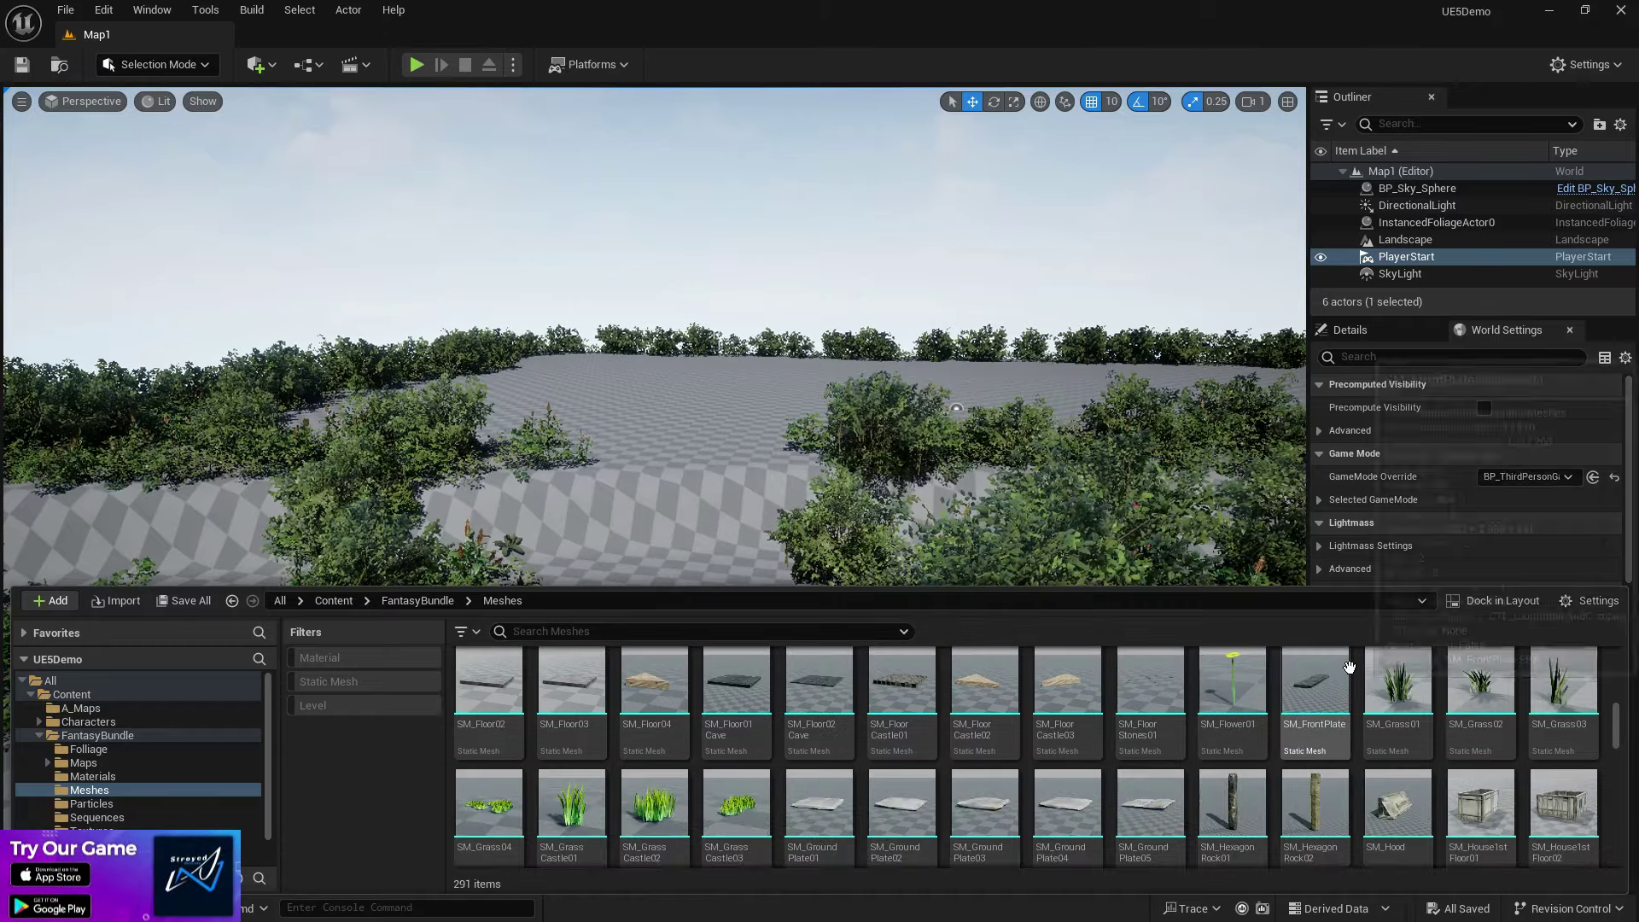
{"action": "scroll", "coordinate": [1102, 717], "scroll_direction": "up", "scroll_amount": 2}
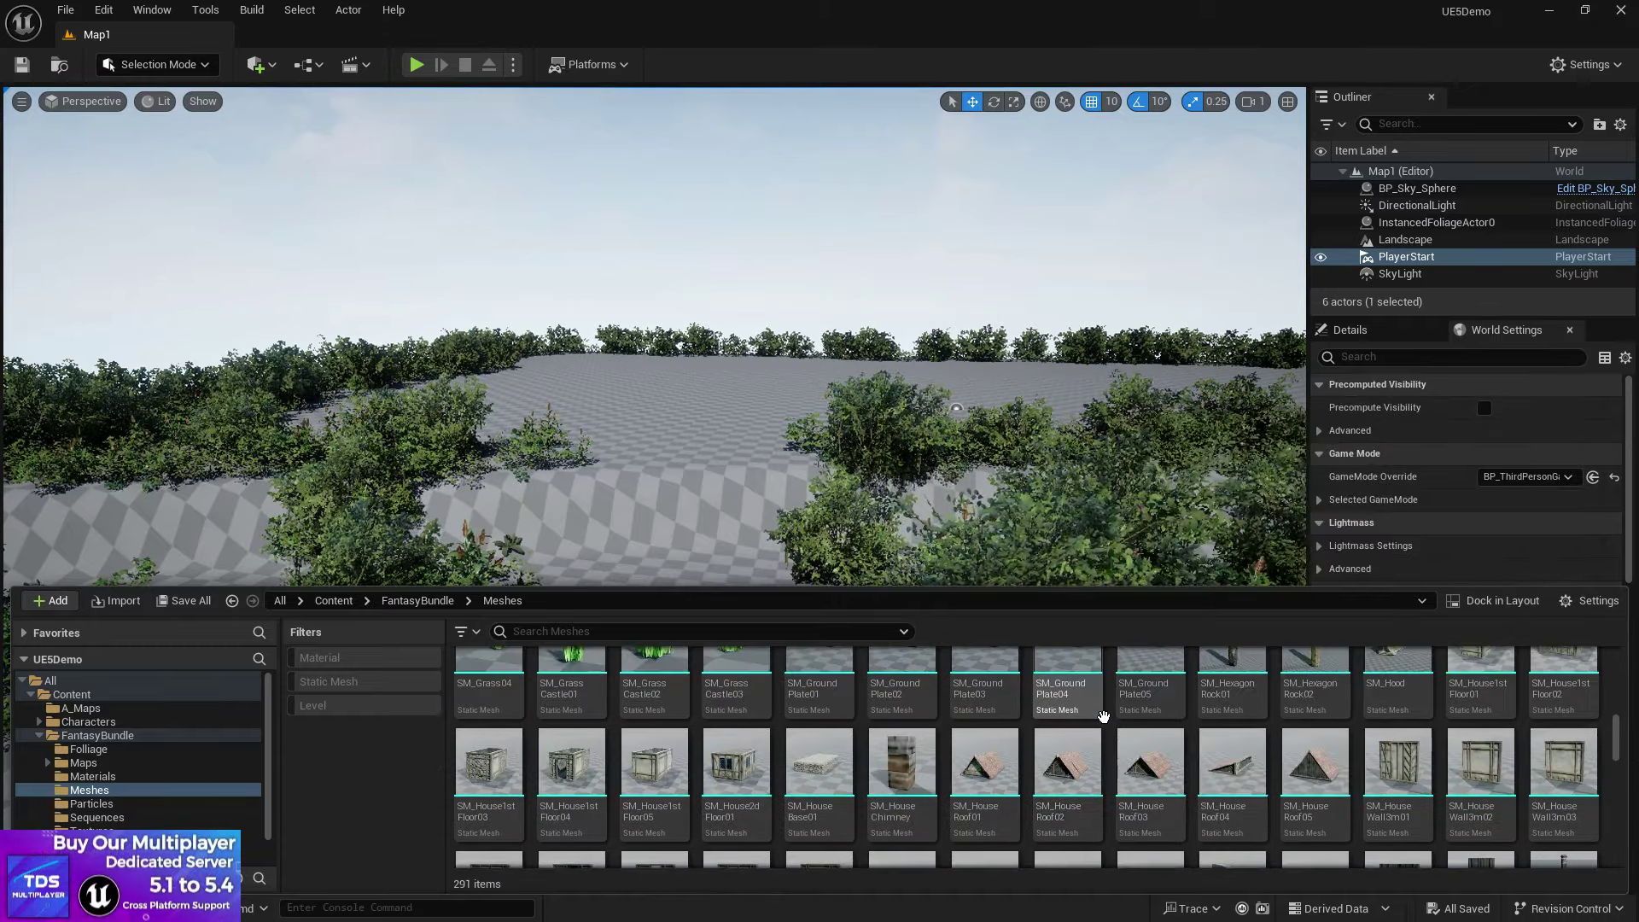
{"action": "scroll", "coordinate": [1103, 717], "scroll_direction": "down", "scroll_amount": 6}
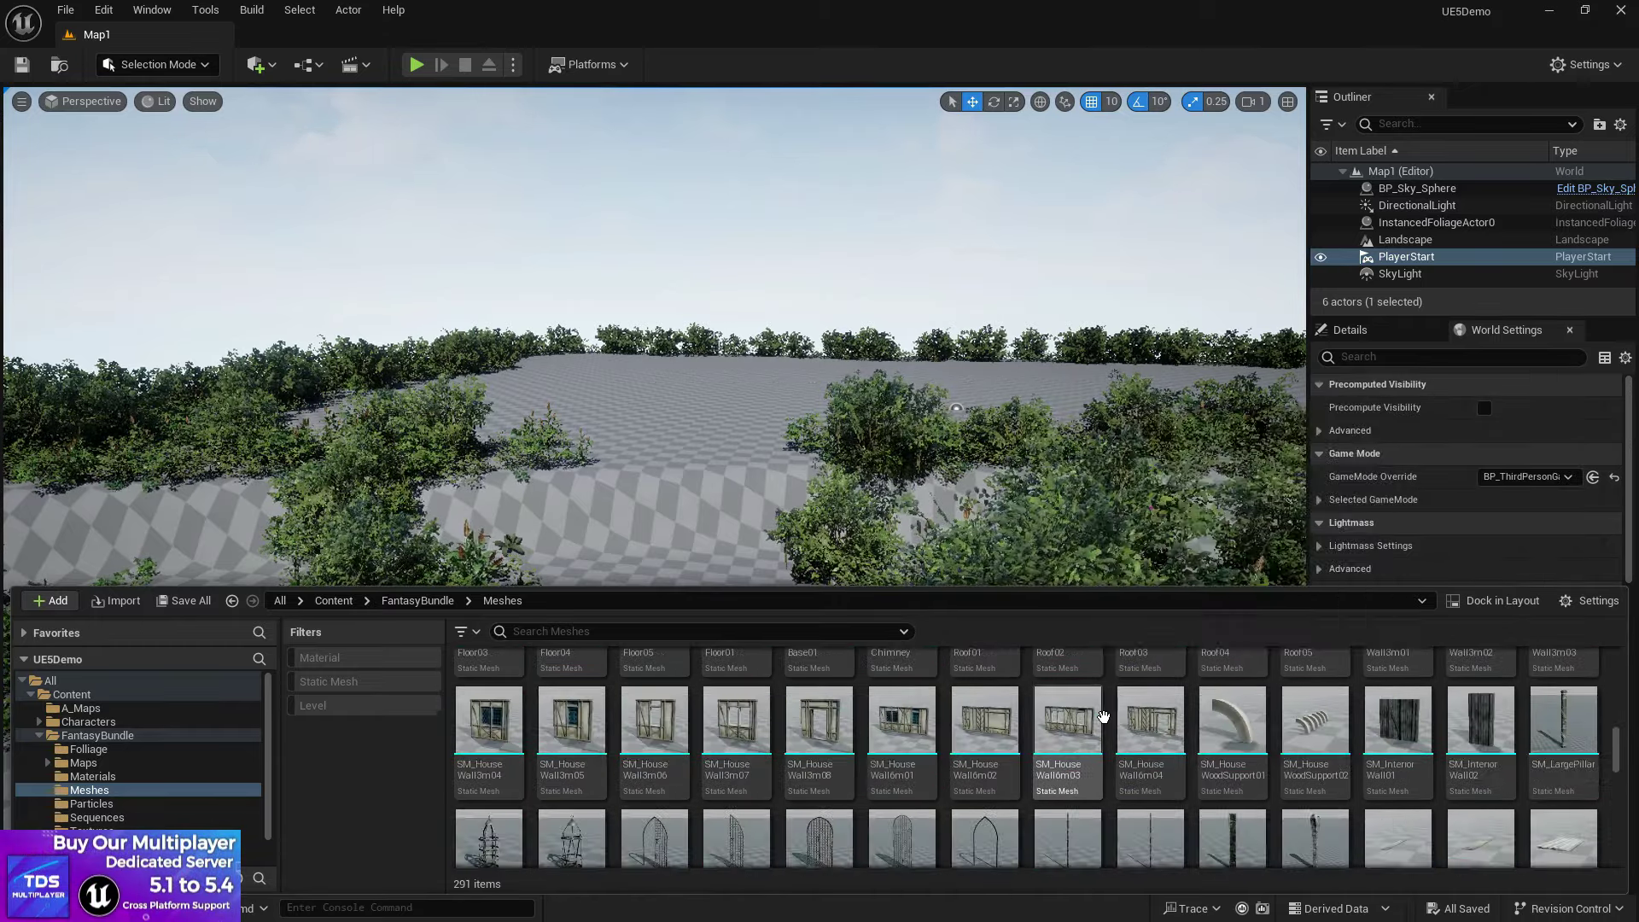
{"action": "scroll", "coordinate": [1103, 716], "scroll_direction": "down", "scroll_amount": 1}
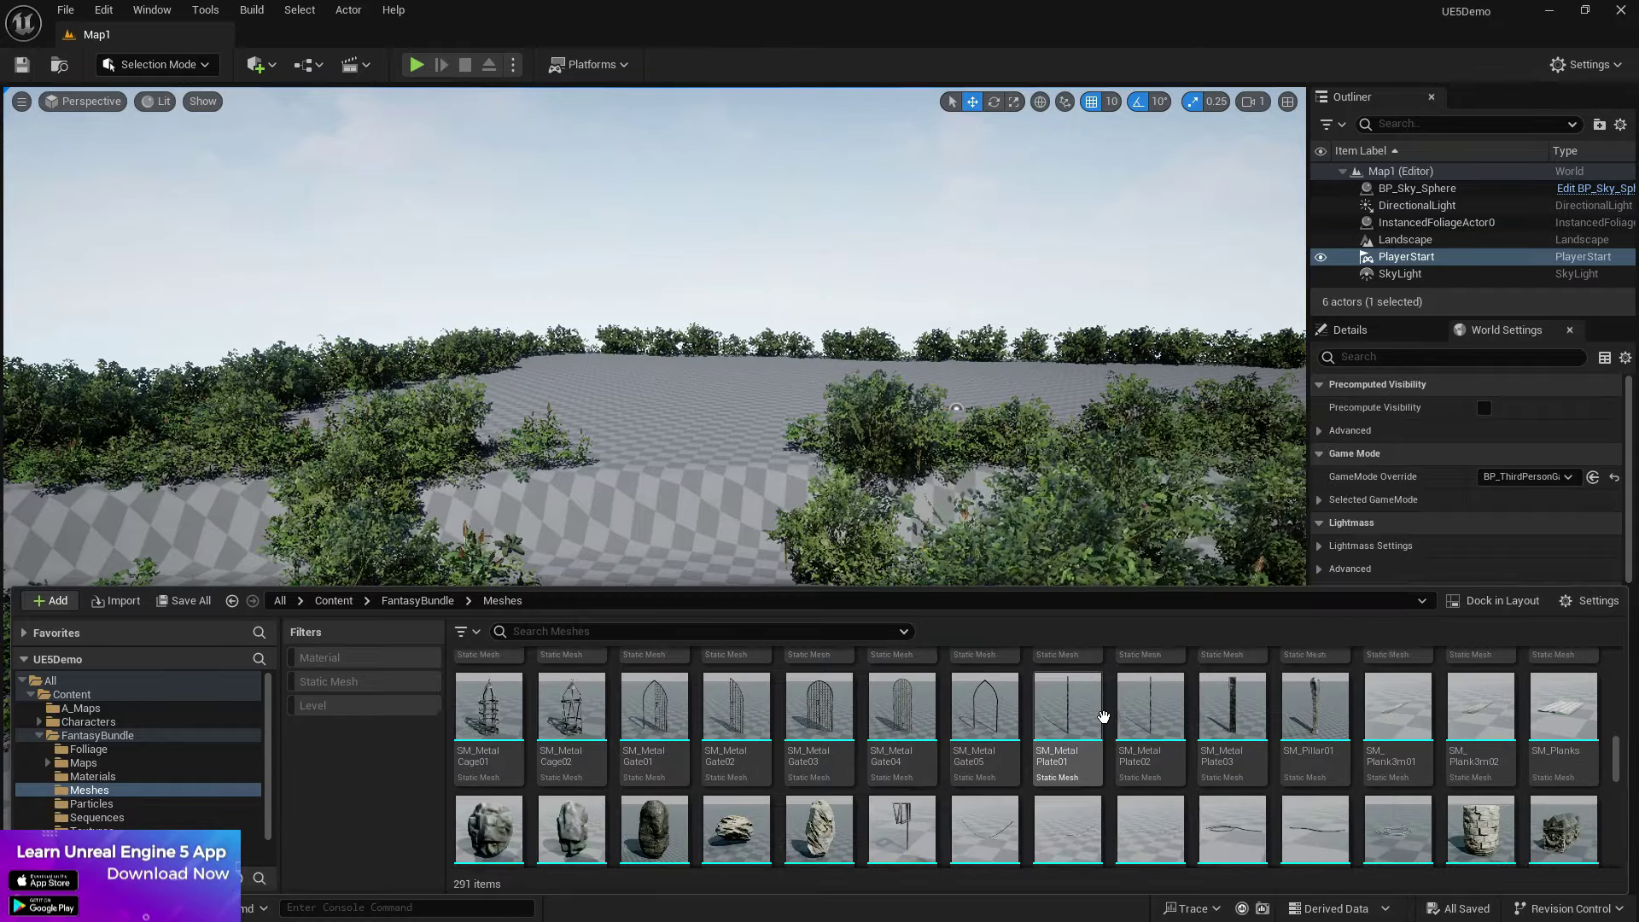
Step: Place an SM_Planks mesh at the edge of the trench and set a duplicate flush beside it
{"action": "left_click_drag", "start_coordinate": [1563, 708], "coordinate": [629, 609]}
{"action": "key", "text": "w"}
{"action": "right_click_drag", "start_coordinate": [736, 549], "coordinate": [579, 594]}
{"action": "left_click_drag", "start_coordinate": [598, 604], "coordinate": [926, 584]}
{"action": "right_click_drag", "start_coordinate": [931, 583], "coordinate": [951, 584]}
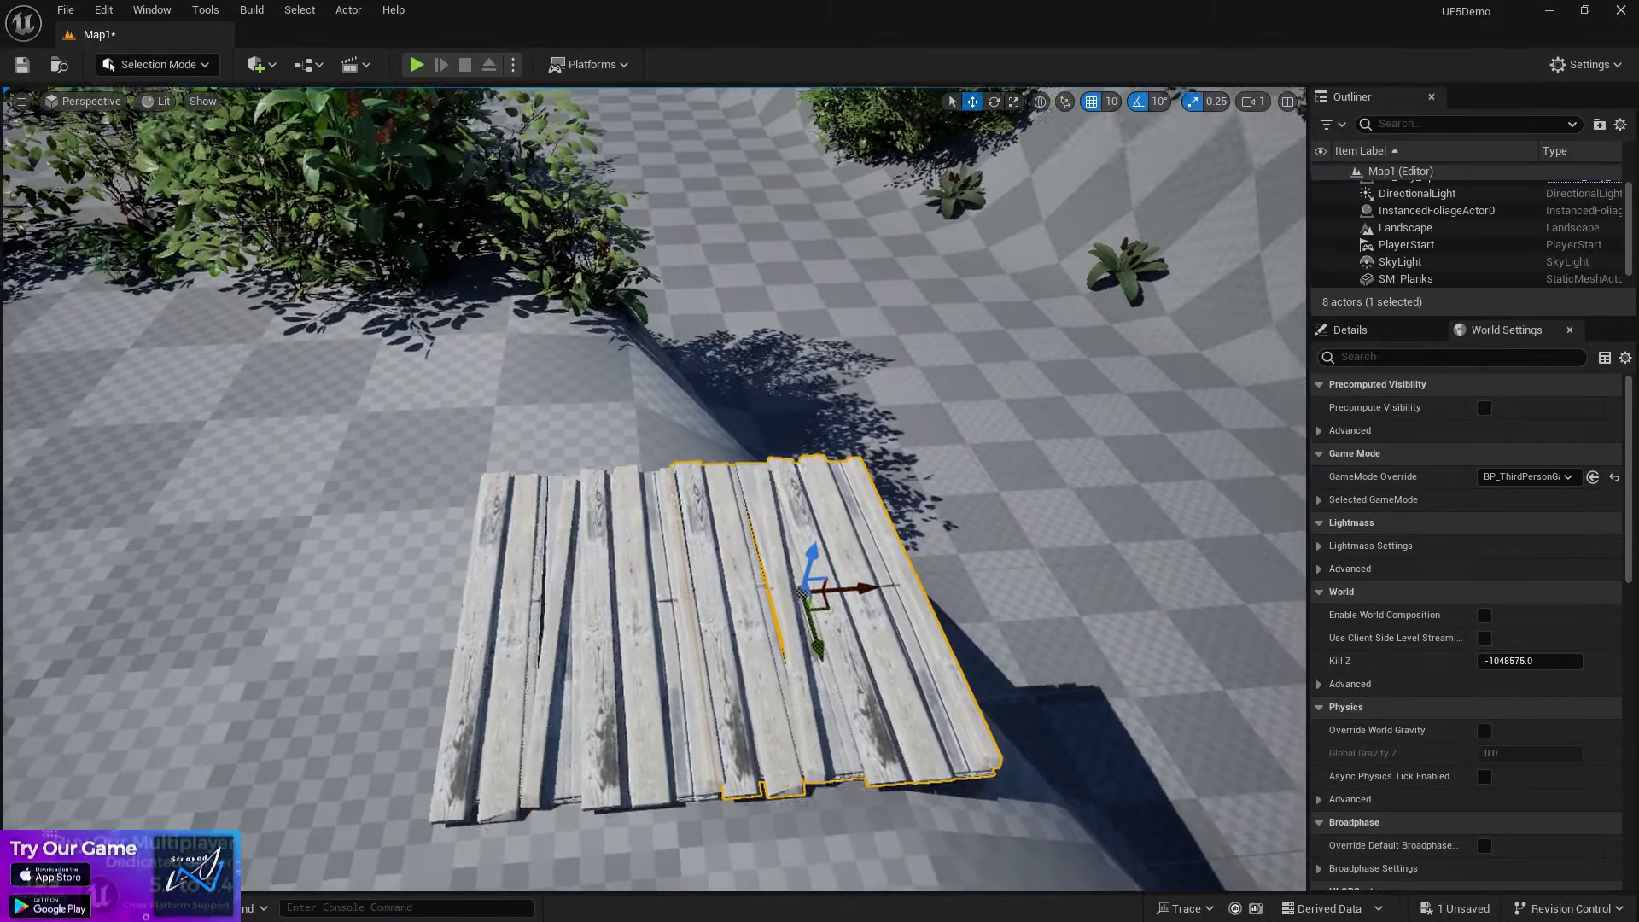
{"action": "mouse_move", "coordinate": [875, 589]}
{"action": "left_mouse_down"}
{"action": "mouse_move", "coordinate": [898, 589]}
{"action": "mouse_move", "coordinate": [870, 589]}
{"action": "left_mouse_up"}
{"action": "left_click", "coordinate": [1024, 581]}
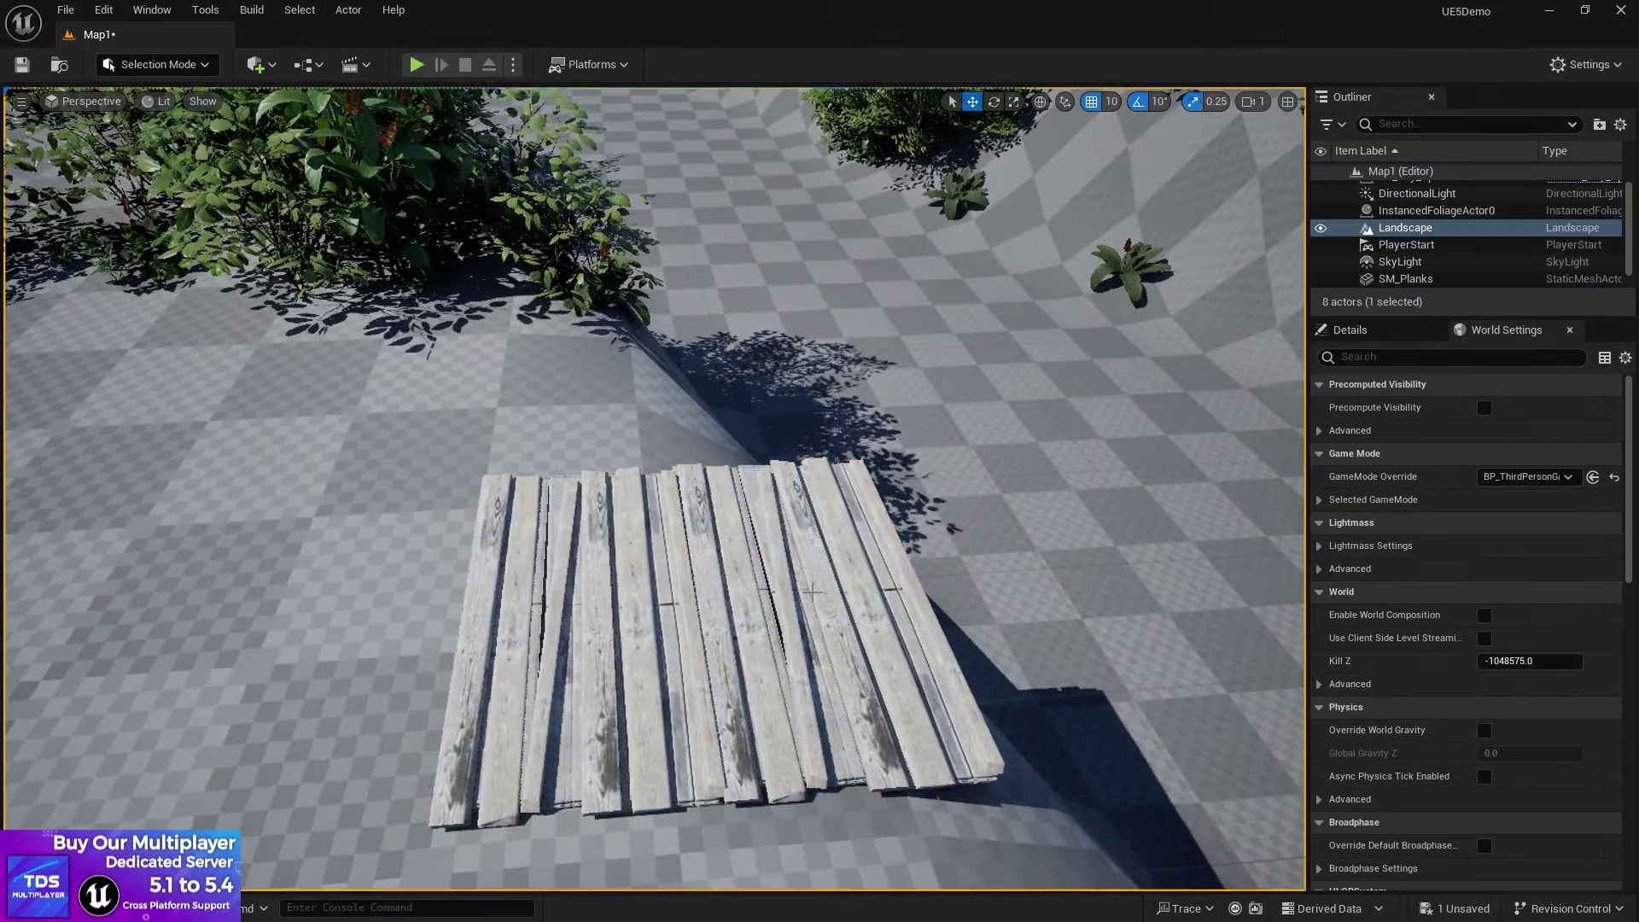
Step: Select both plank sections and duplicate the pair out over the trench, extending the bridge deck
{"action": "left_click", "coordinate": [862, 580]}
{"action": "left_click", "coordinate": [614, 597], "text": "shift"}
{"action": "right_click_drag", "start_coordinate": [614, 598], "coordinate": [546, 589]}
{"action": "key", "text": "d"}
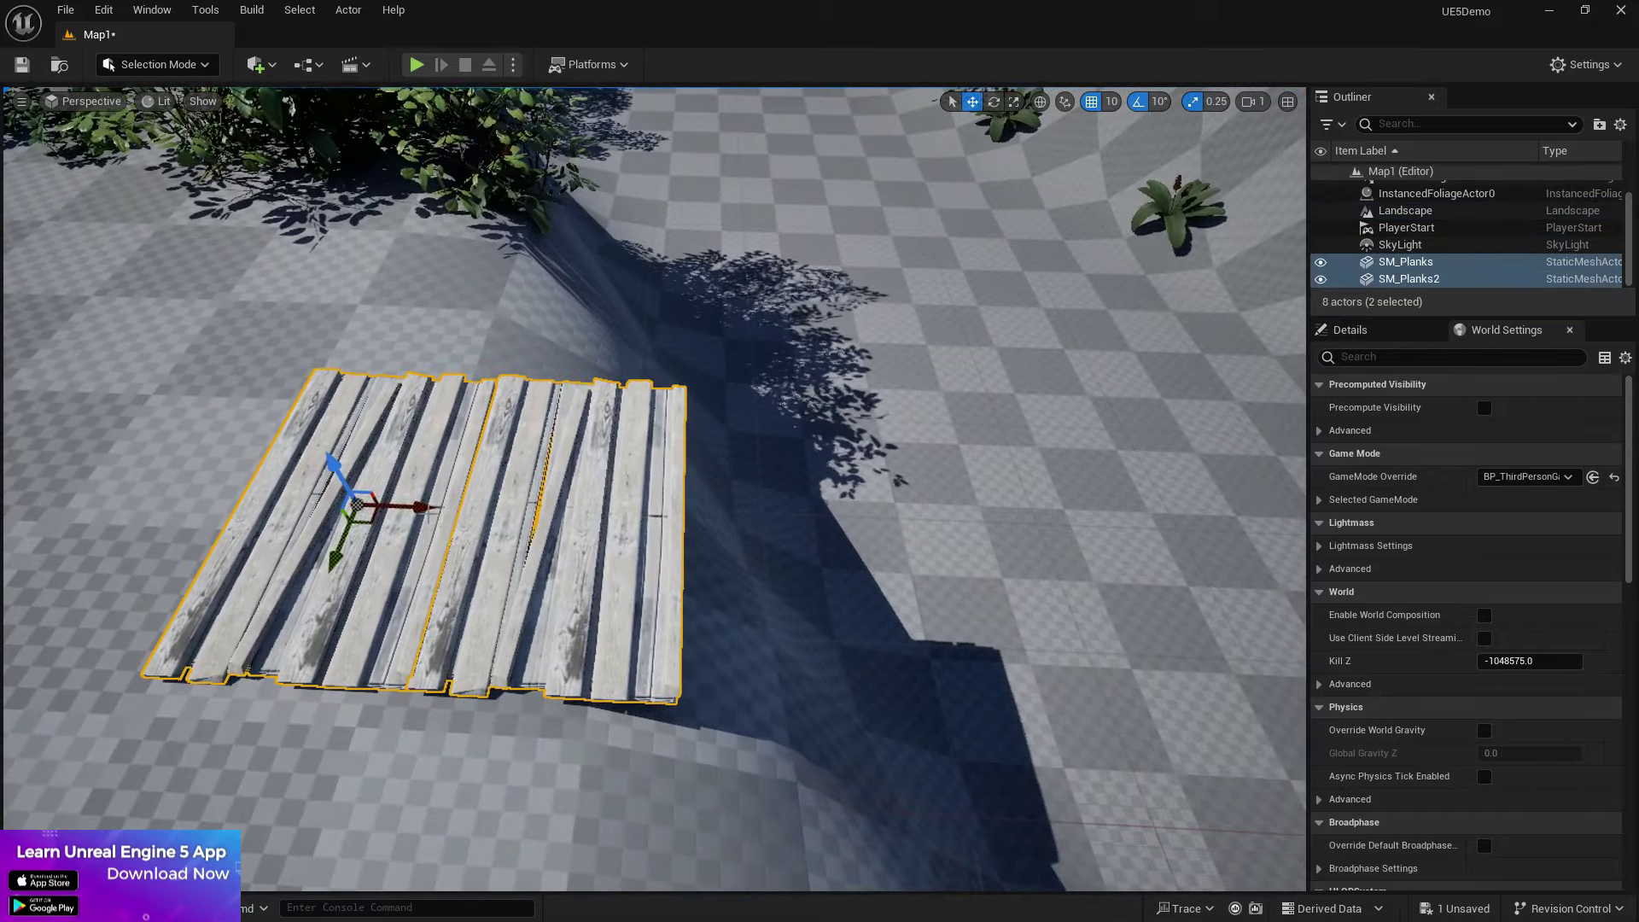
{"action": "left_click_drag", "start_coordinate": [421, 510], "coordinate": [863, 530], "text": "alt"}
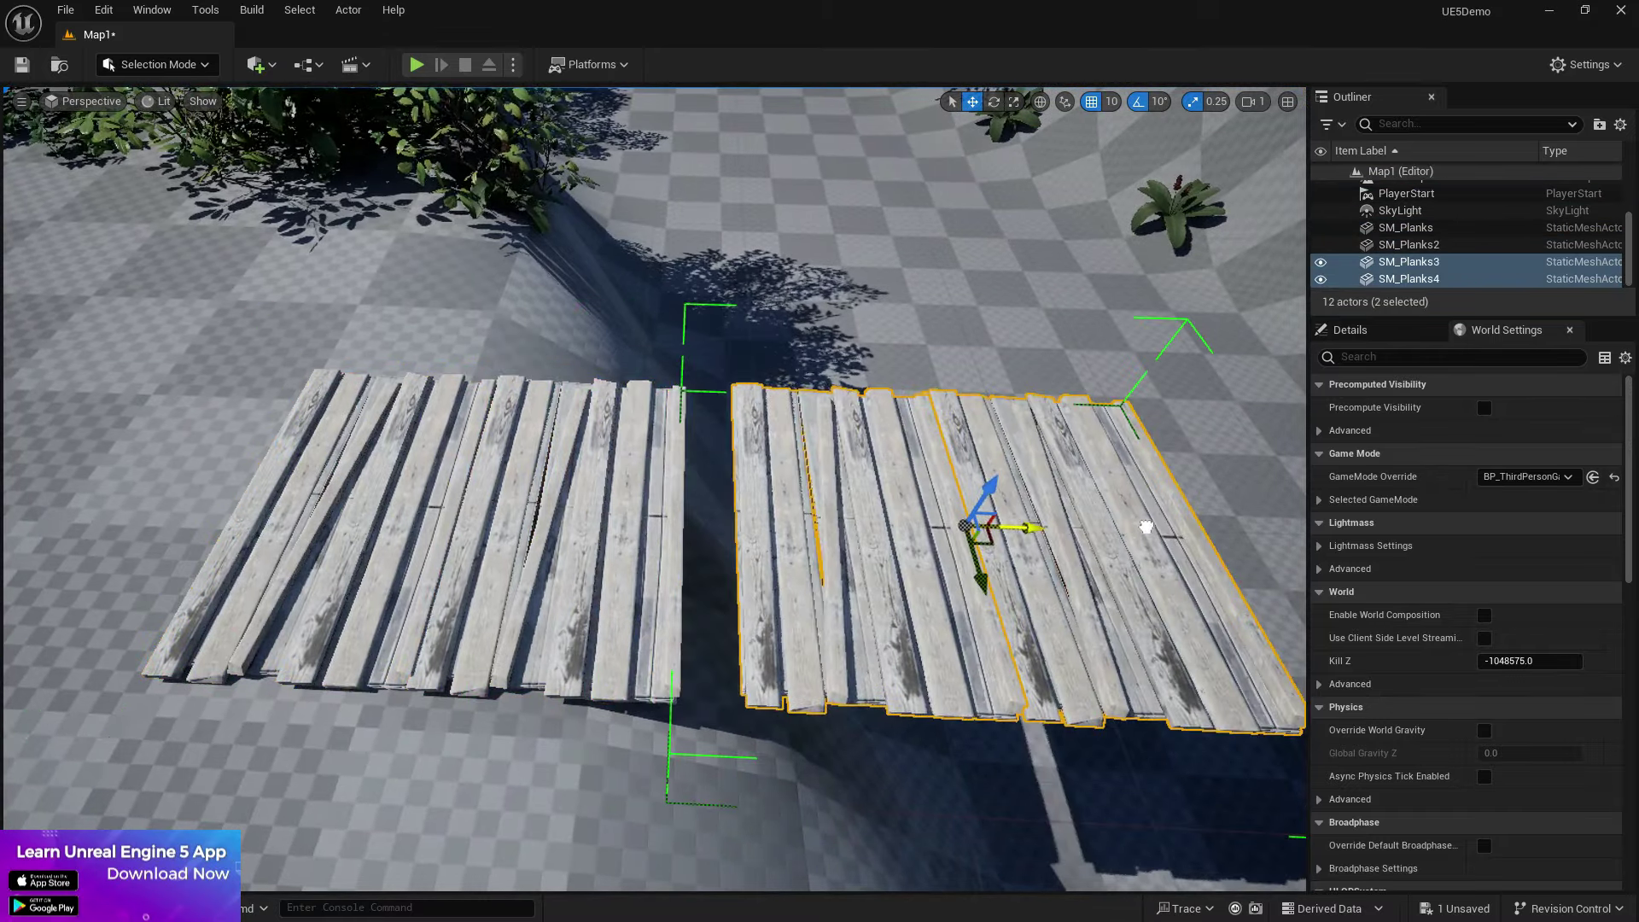
Step: Select all four plank sections of the deck and group them
{"action": "left_click", "coordinate": [622, 506], "text": "shift"}
{"action": "key", "text": "d"}
{"action": "mouse_move", "coordinate": [622, 506]}
{"action": "right_mouse_down"}
{"action": "mouse_move", "coordinate": [640, 510]}
{"action": "mouse_move", "coordinate": [622, 506]}
{"action": "right_mouse_up"}
{"action": "key", "text": "s"}
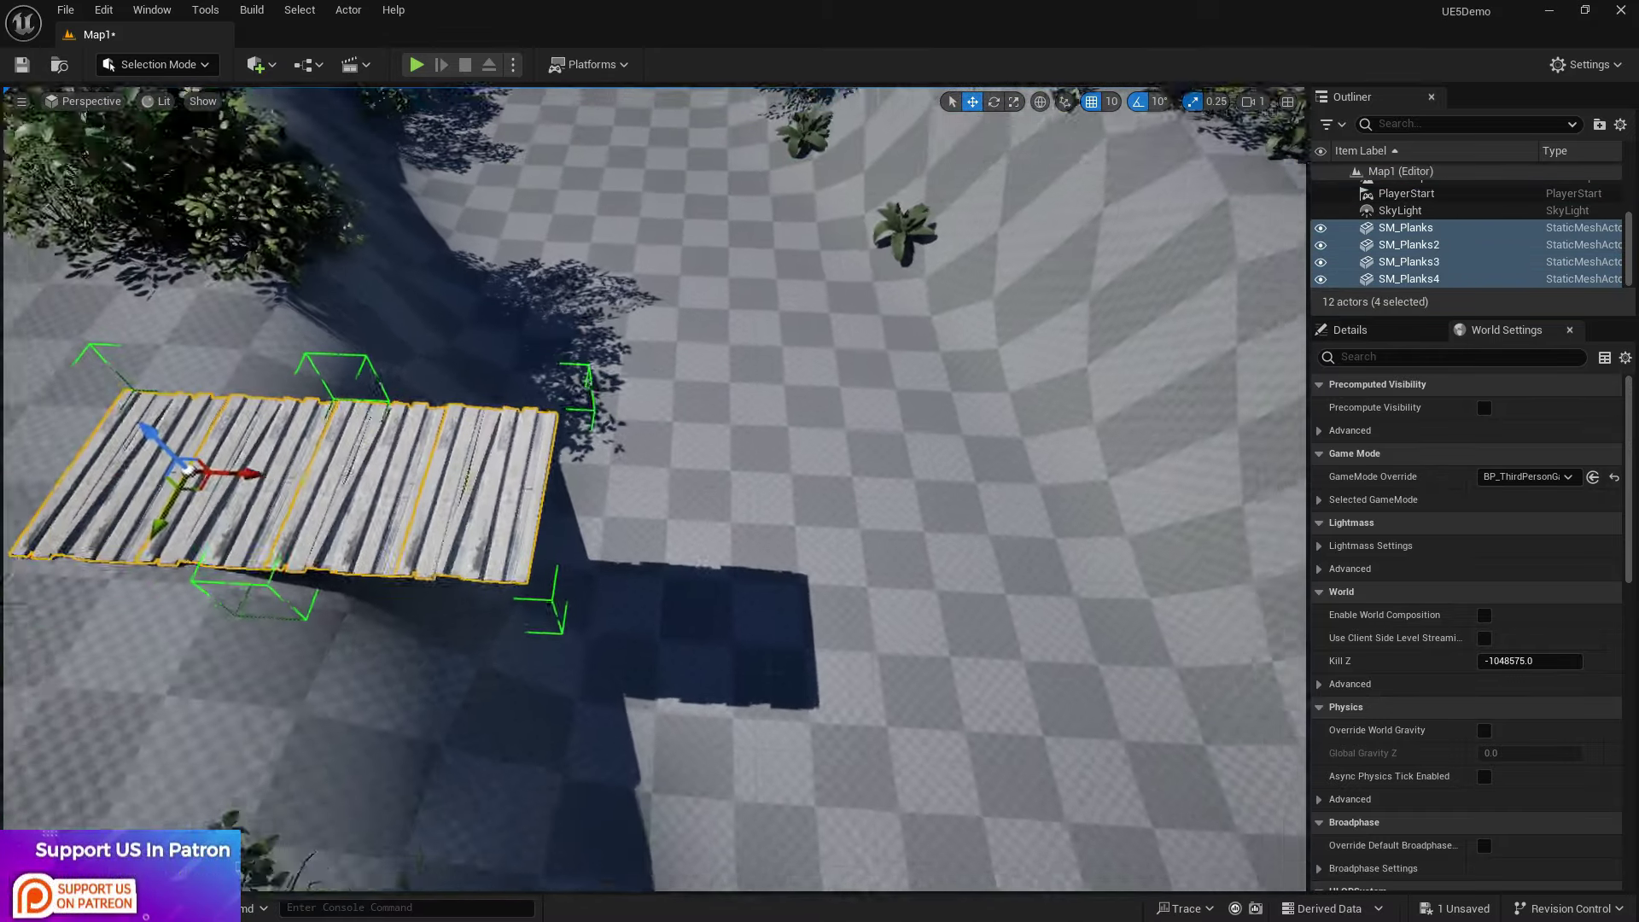
{"action": "key", "text": "ctrl+g"}
Step: Duplicate the plank group end to end across the trench until the deck reaches the opposite bank
{"action": "left_click_drag", "start_coordinate": [441, 485], "coordinate": [874, 516], "text": "alt"}
{"action": "right_click_drag", "start_coordinate": [874, 515], "coordinate": [956, 487]}
{"action": "right_click_drag", "start_coordinate": [581, 553], "coordinate": [497, 532]}
{"action": "left_click_drag", "start_coordinate": [497, 533], "coordinate": [898, 504], "text": "alt"}
{"action": "key", "text": "d"}
{"action": "right_click_drag", "start_coordinate": [898, 505], "coordinate": [1092, 423]}
{"action": "left_click", "coordinate": [982, 547]}
{"action": "key", "text": "a"}
{"action": "key", "text": "s"}
{"action": "right_click_drag", "start_coordinate": [819, 461], "coordinate": [623, 563]}
{"action": "key", "text": "d"}
{"action": "key", "text": "d"}
{"action": "key", "text": "s"}
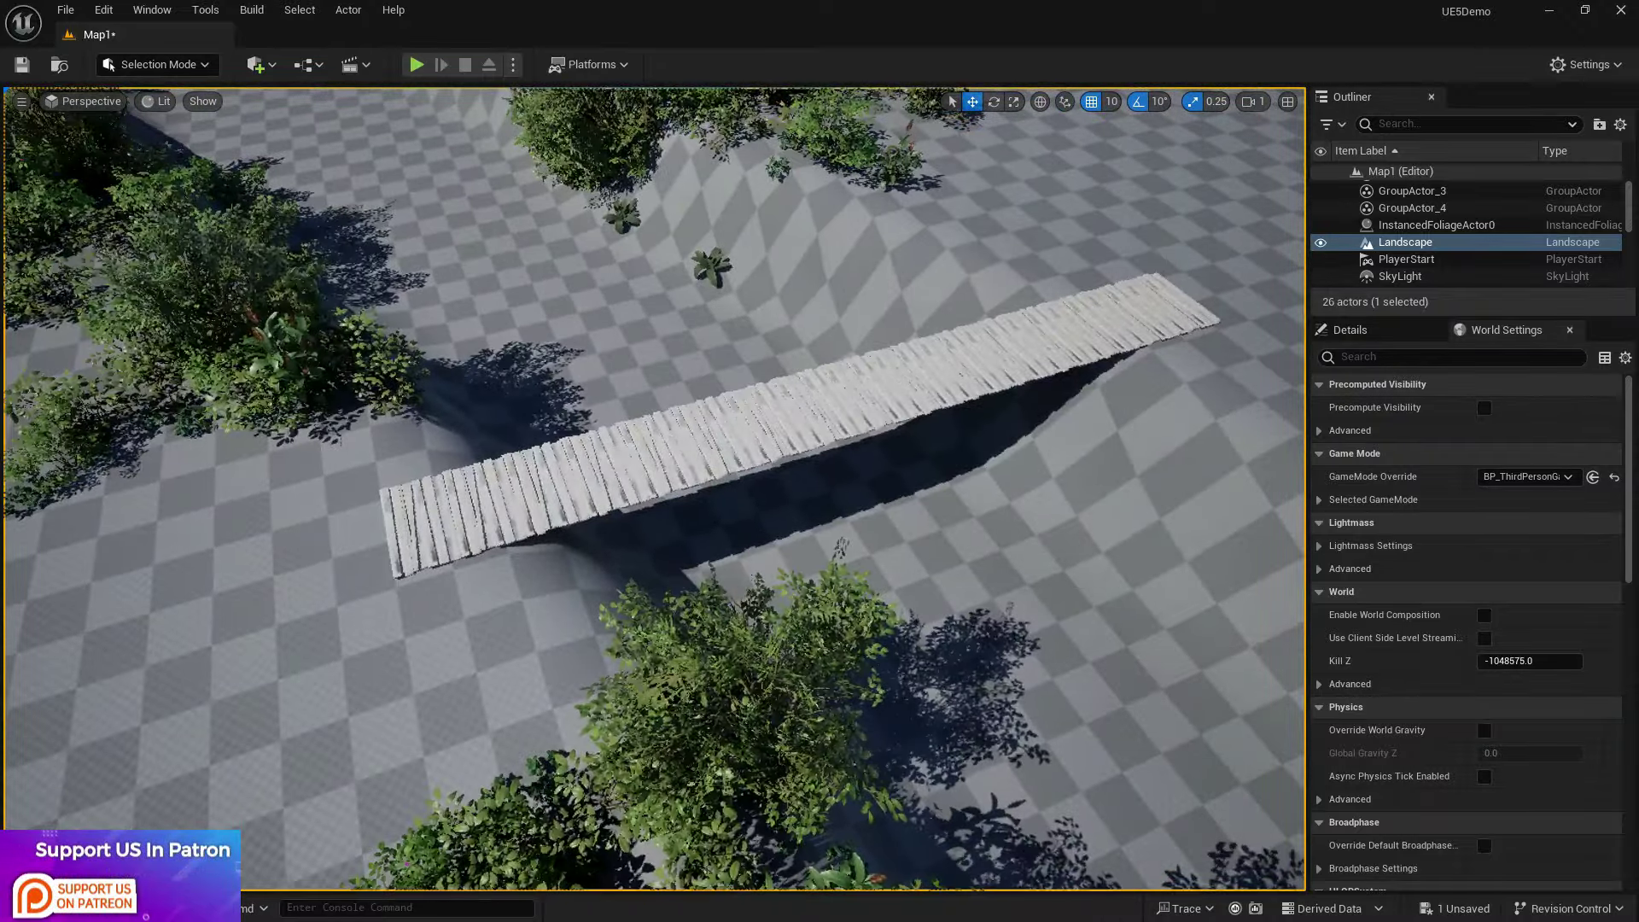
Step: Place an SM_MetalPlate01 mesh as an upright post at the outer corner of the deck's starting end
{"action": "key", "text": "ctrl+space"}
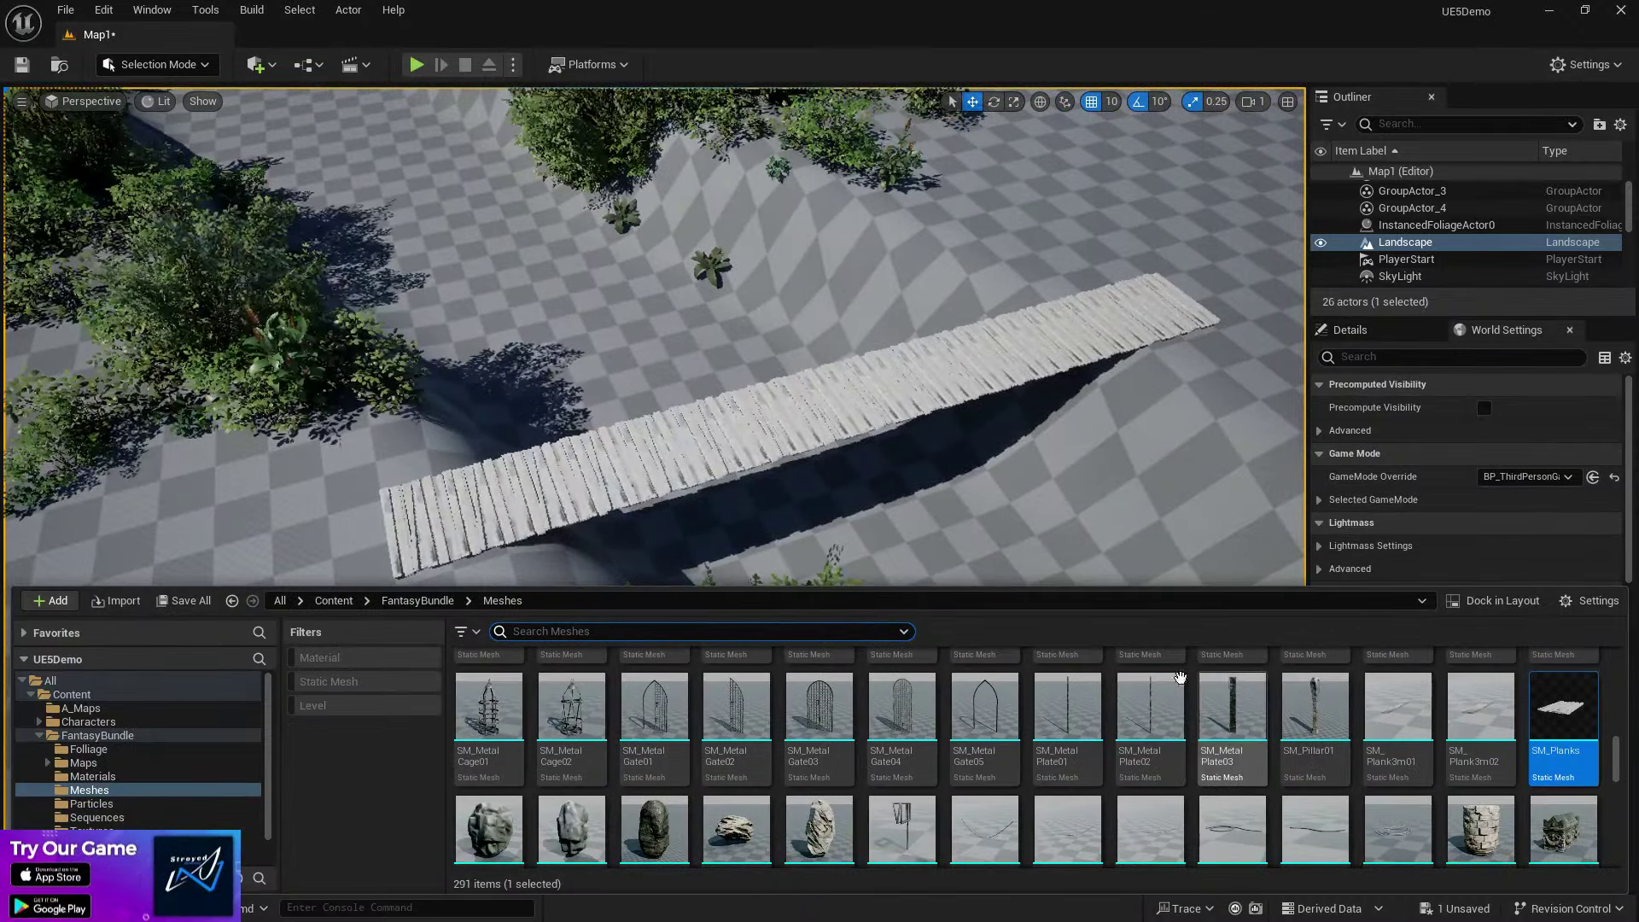
{"action": "scroll", "coordinate": [1153, 694], "scroll_direction": "down", "scroll_amount": 1}
{"action": "scroll", "coordinate": [1168, 665], "scroll_direction": "up", "scroll_amount": 1}
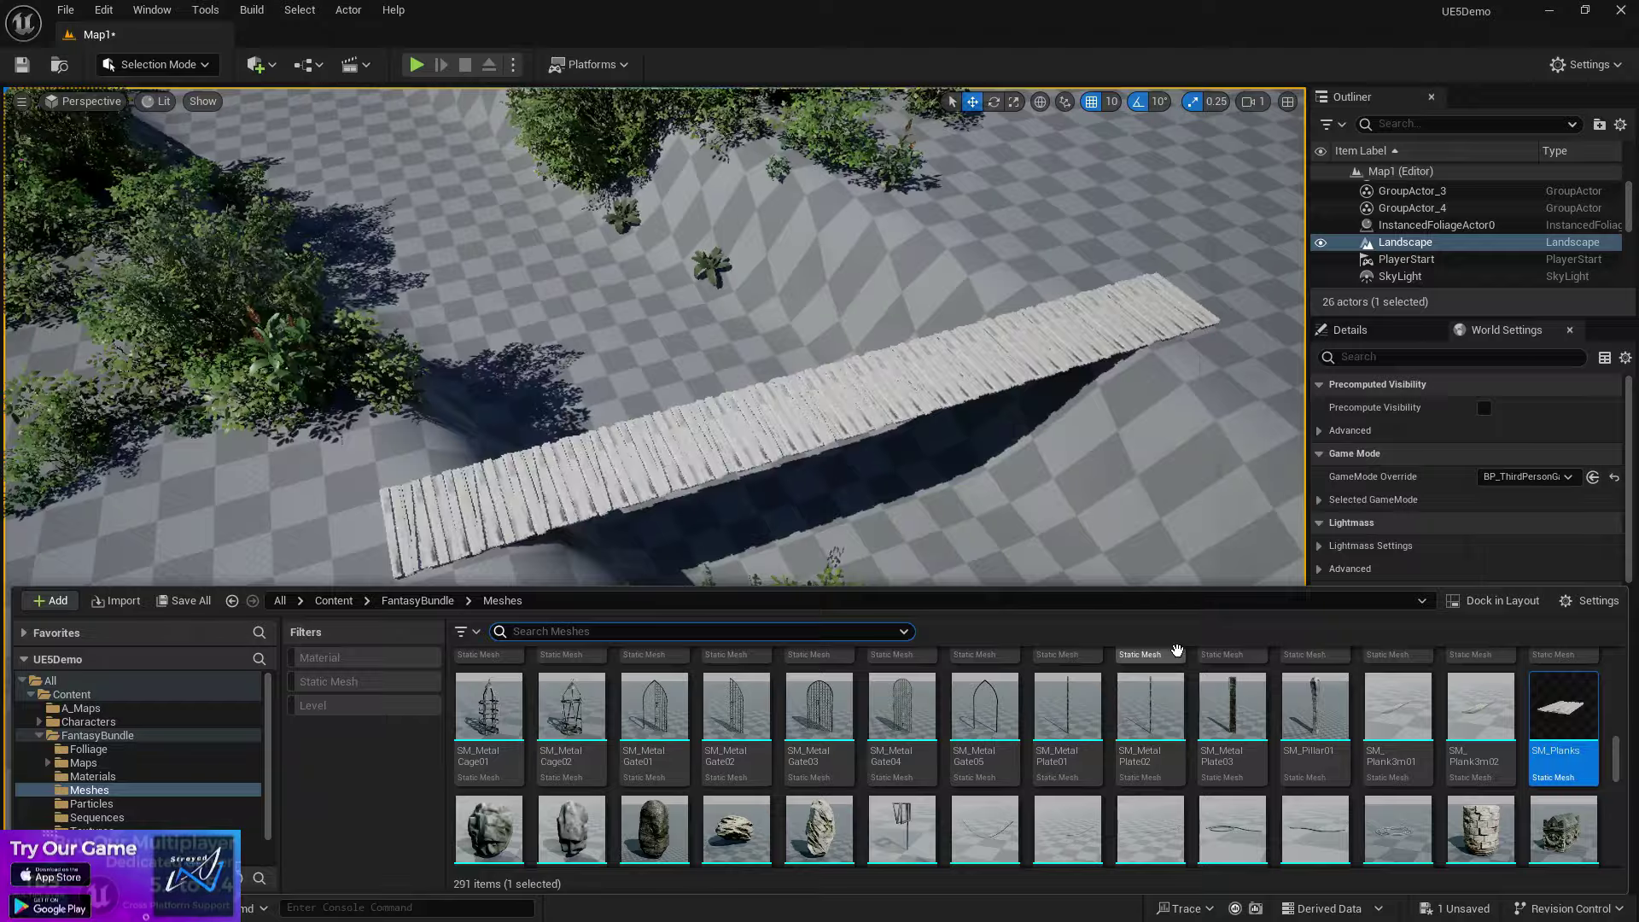
{"action": "left_click_drag", "start_coordinate": [1077, 698], "coordinate": [442, 431]}
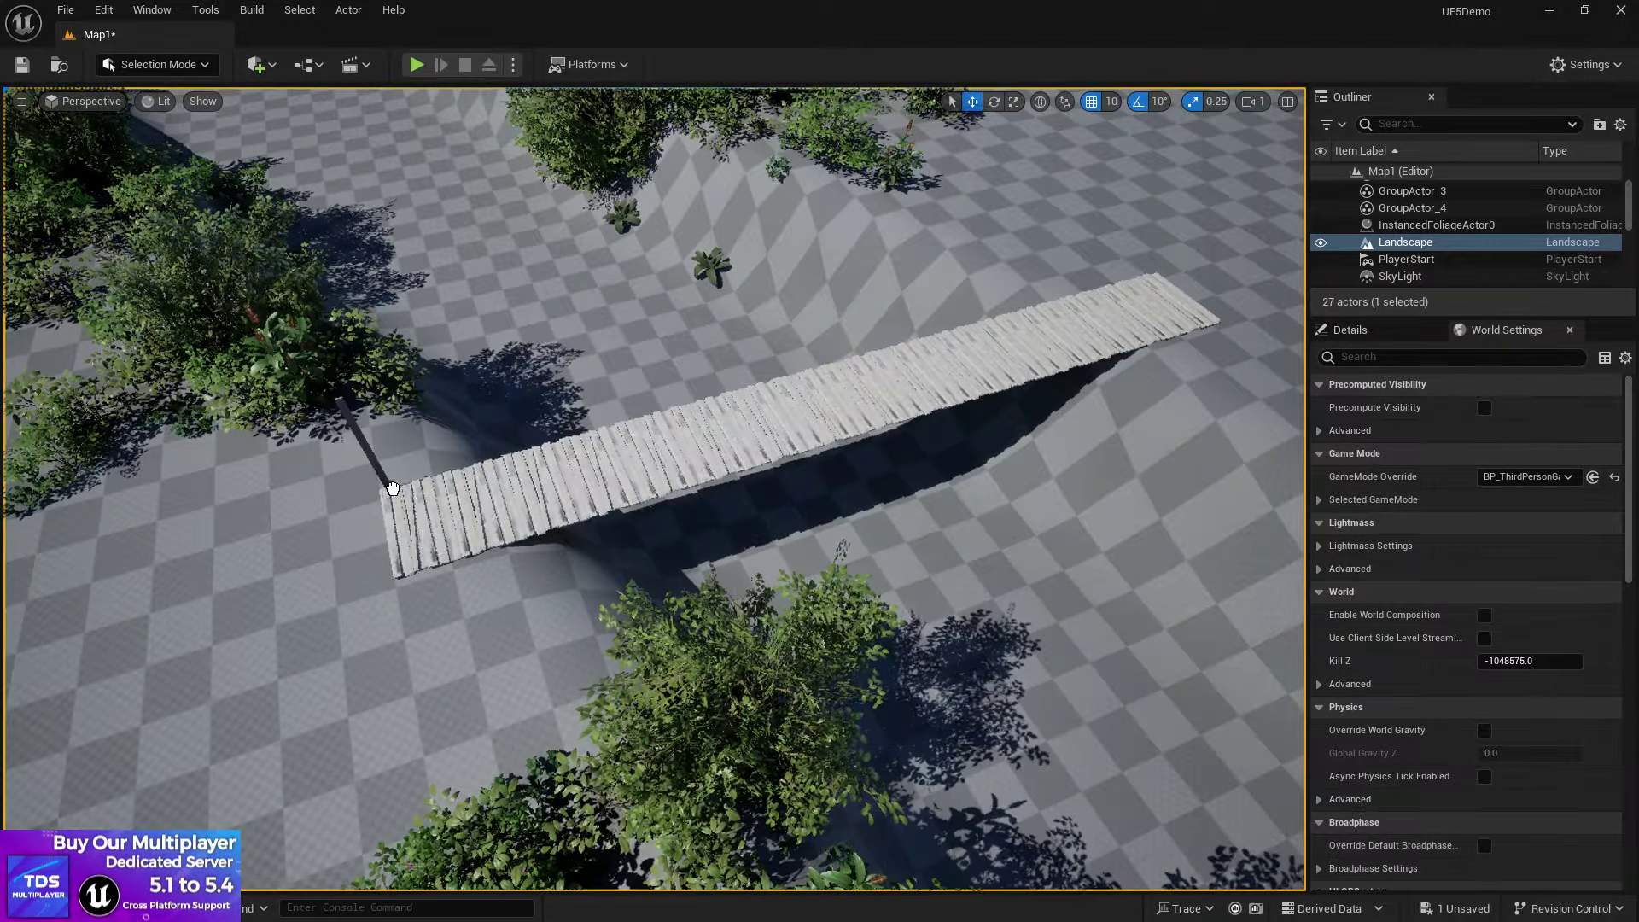
{"action": "left_click_drag", "start_coordinate": [393, 488], "coordinate": [387, 490]}
Step: Duplicate the metal post four times along the same side of the deck, distributing the supports to the far bank
{"action": "right_click_drag", "start_coordinate": [387, 489], "coordinate": [802, 427]}
{"action": "key", "text": "w"}
{"action": "key", "text": "a"}
{"action": "key", "text": "d"}
{"action": "key", "text": "s"}
{"action": "key", "text": "a"}
{"action": "key", "text": "s"}
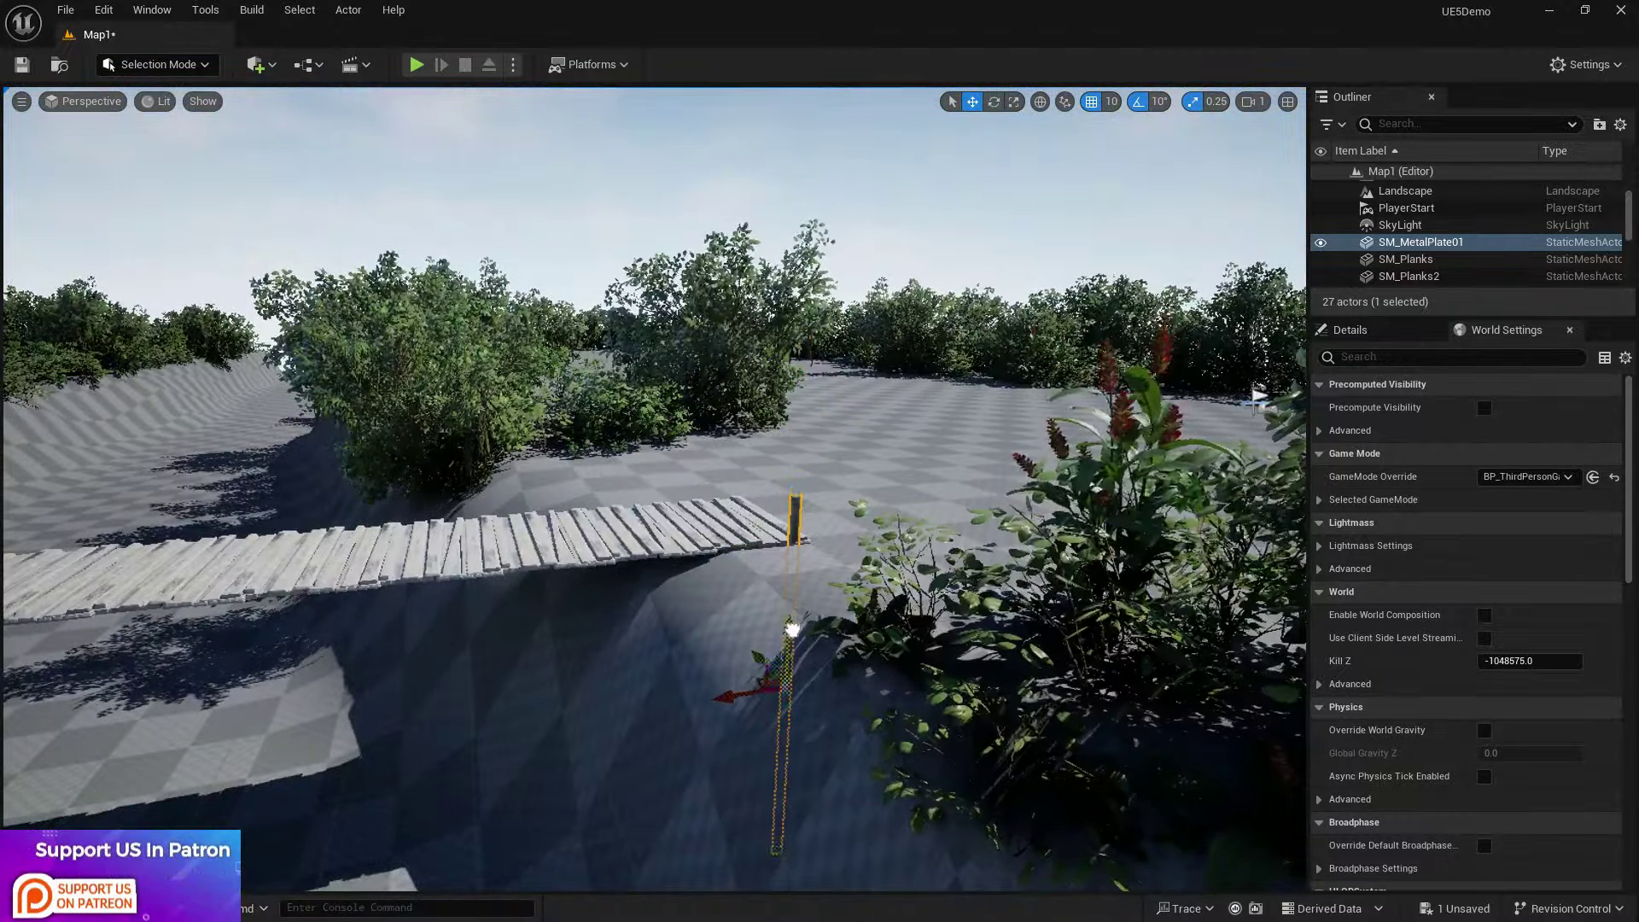
{"action": "right_click_drag", "start_coordinate": [810, 597], "coordinate": [700, 611]}
{"action": "left_click_drag", "start_coordinate": [1079, 629], "coordinate": [634, 654], "text": "alt"}
{"action": "left_click_drag", "start_coordinate": [757, 617], "coordinate": [238, 603], "text": "alt"}
{"action": "key", "text": "a"}
{"action": "right_click_drag", "start_coordinate": [238, 603], "coordinate": [196, 603]}
{"action": "left_click_drag", "start_coordinate": [774, 591], "coordinate": [708, 597], "text": "alt"}
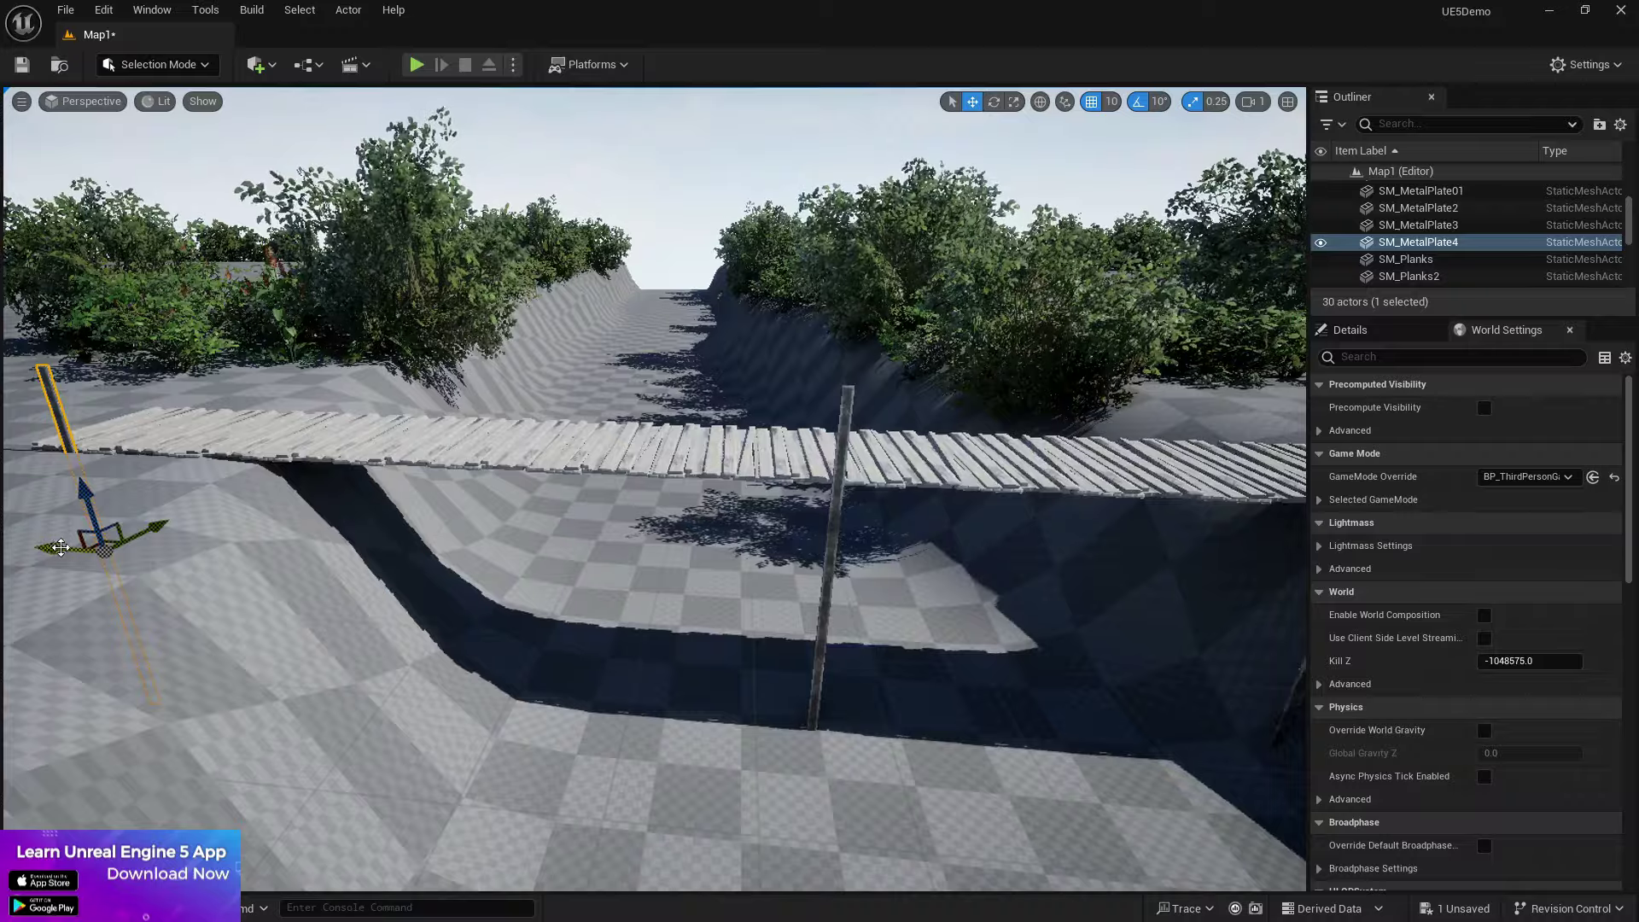
{"action": "left_click_drag", "start_coordinate": [60, 548], "coordinate": [436, 576], "text": "alt"}
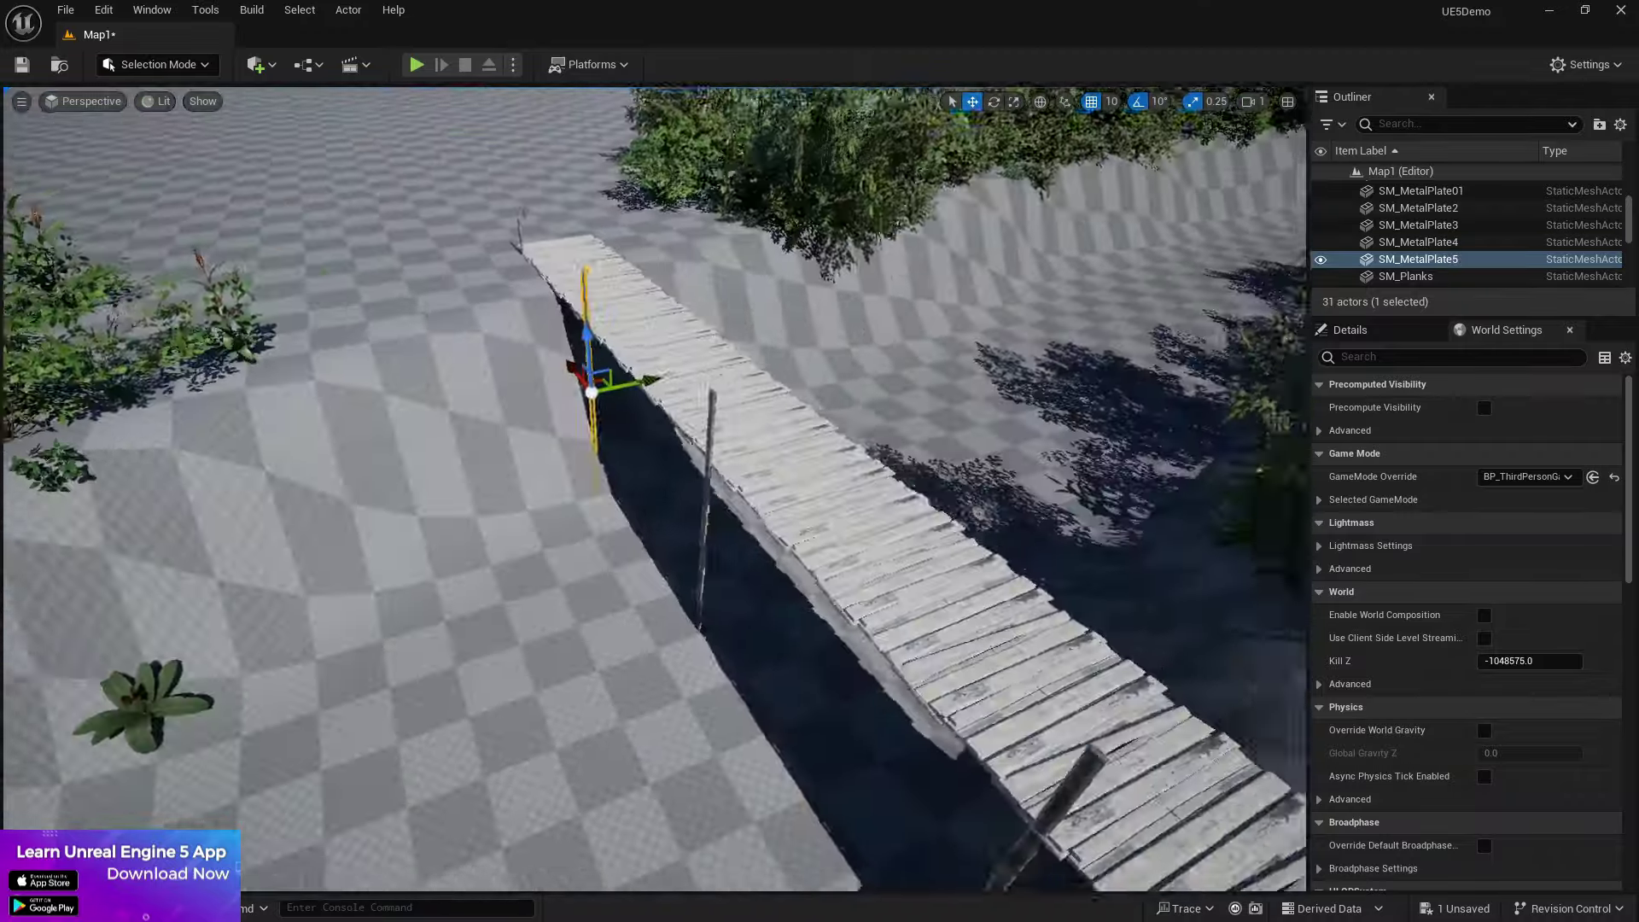
Step: Duplicate the second post from the starting end, turn the copy horizontal and slide it between the second and third posts
{"action": "right_click_drag", "start_coordinate": [916, 323], "coordinate": [769, 333]}
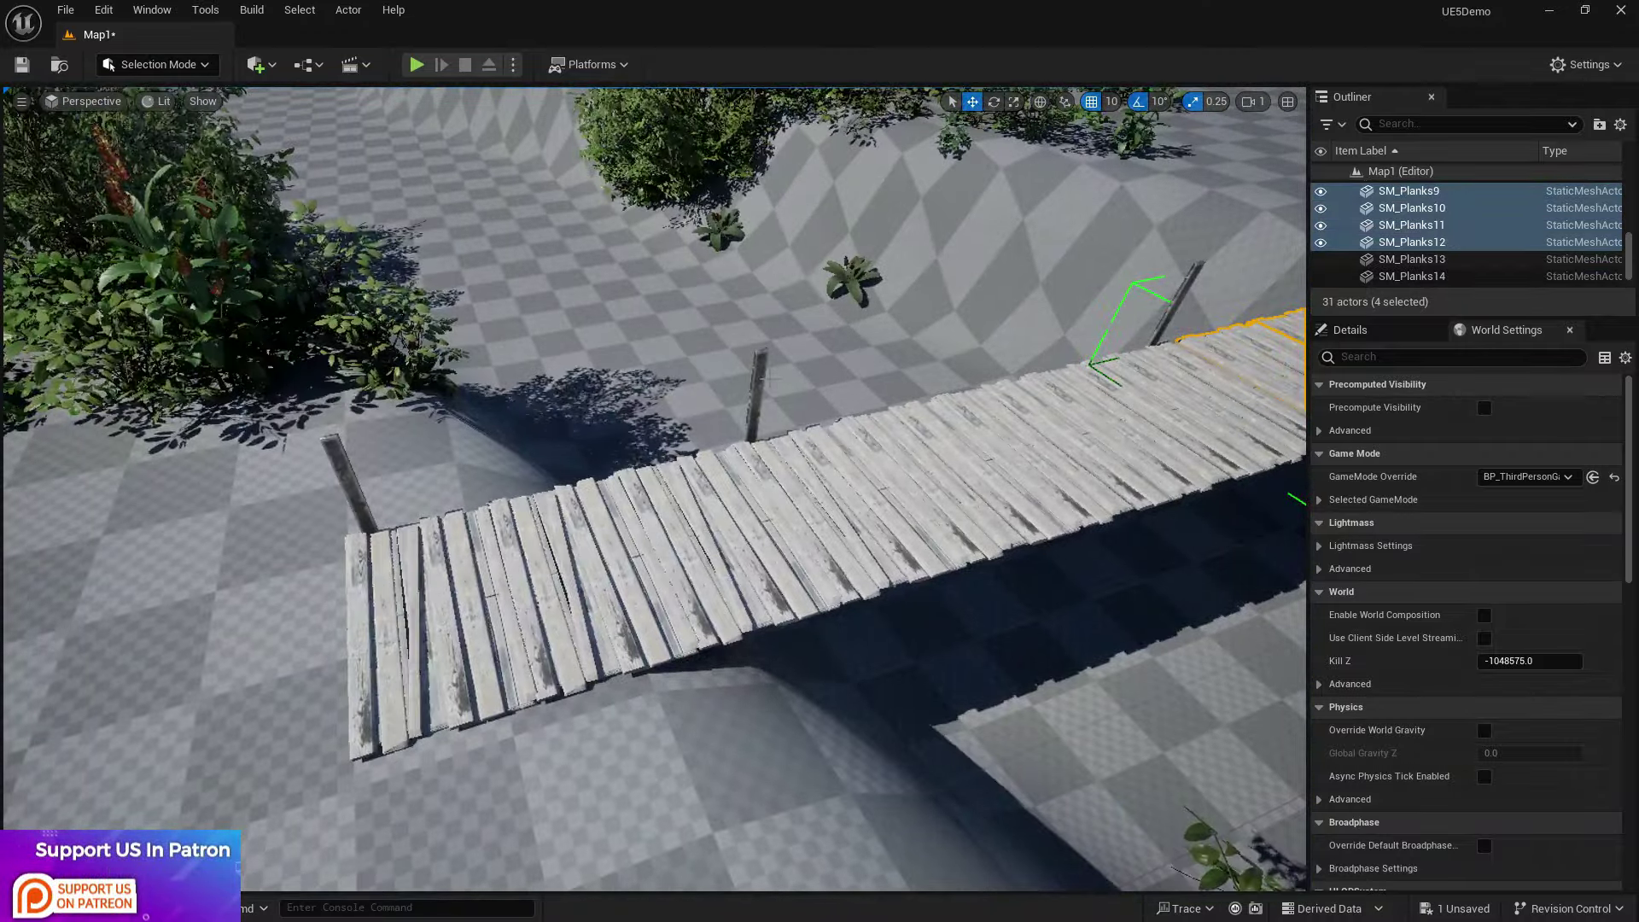
{"action": "left_click", "coordinate": [751, 392]}
{"action": "right_click_drag", "start_coordinate": [751, 392], "coordinate": [1024, 401]}
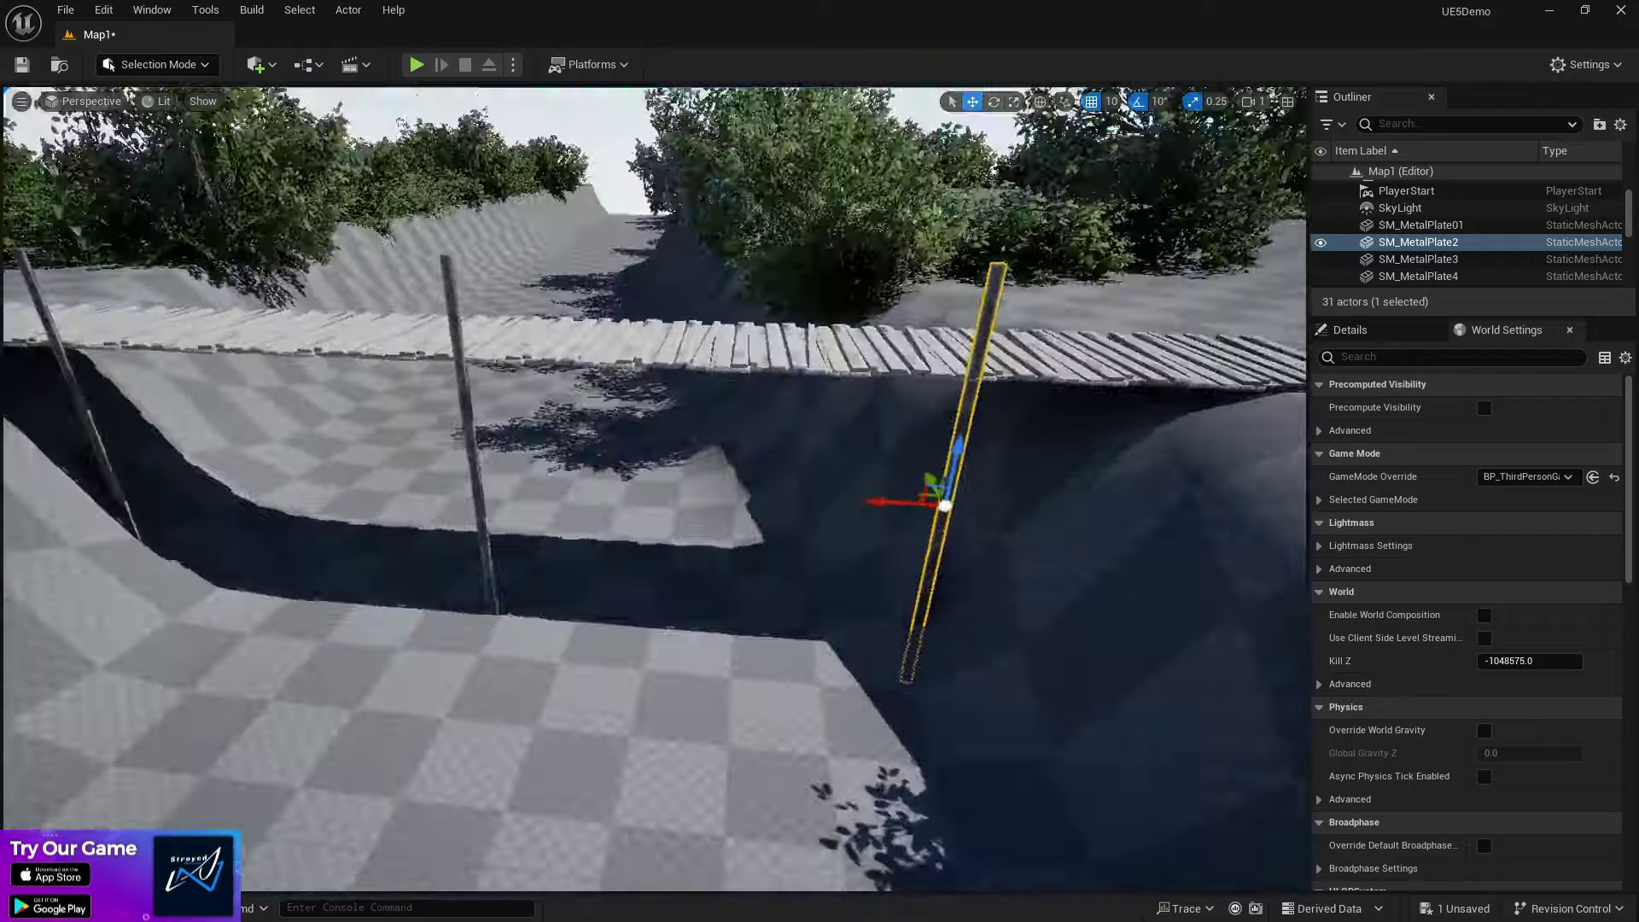
{"action": "right_click_drag", "start_coordinate": [930, 401], "coordinate": [897, 385]}
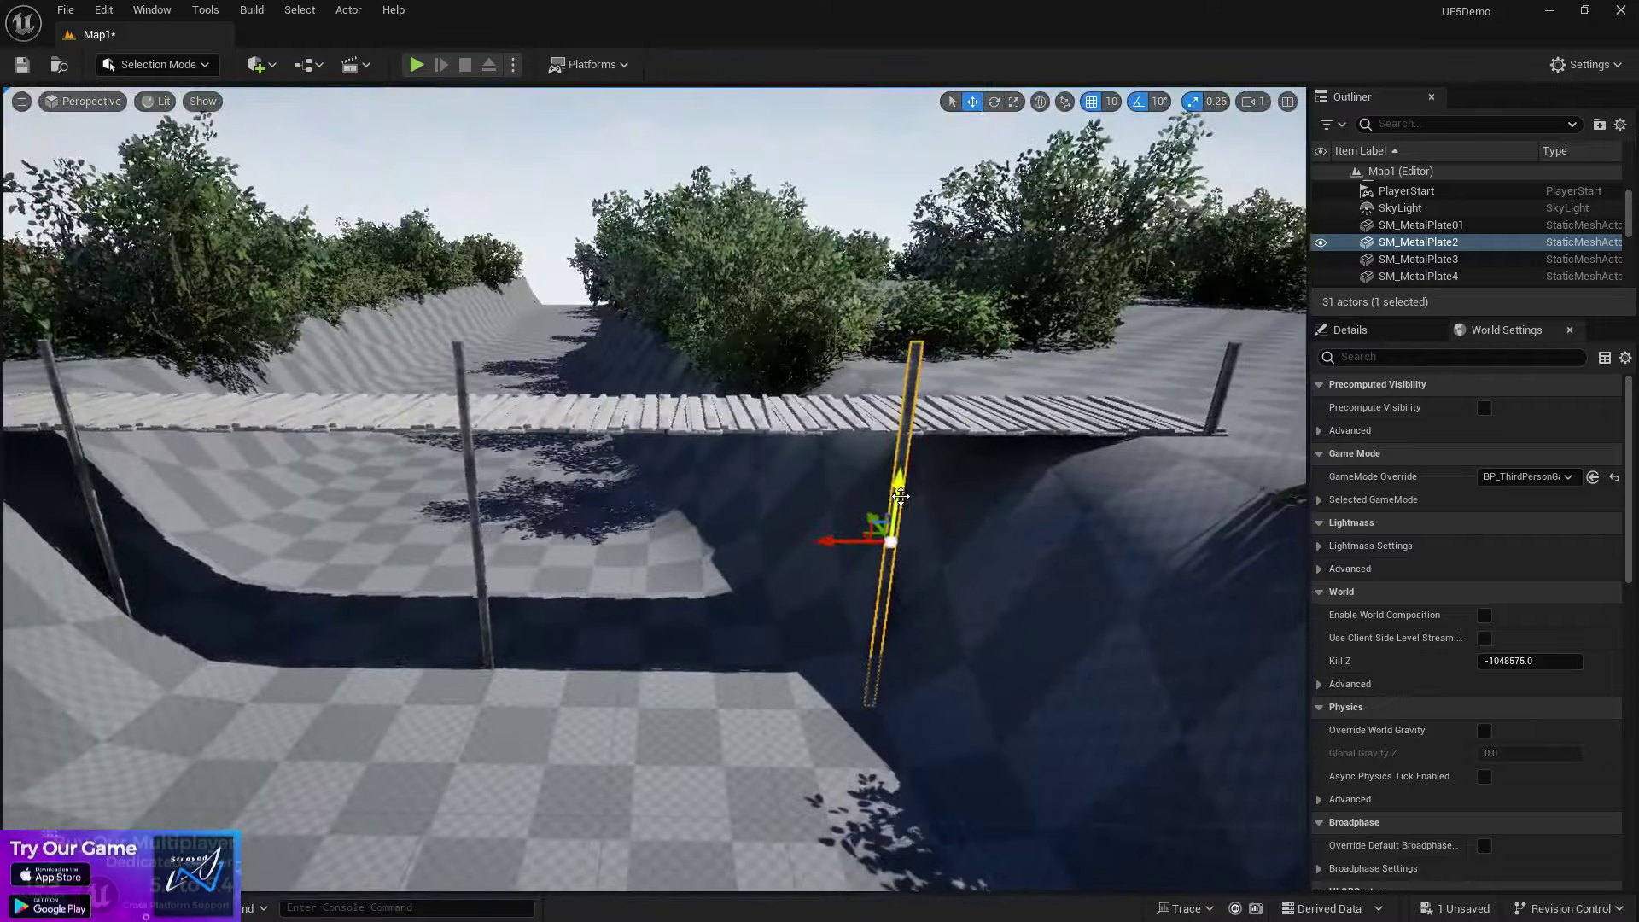
{"action": "key", "text": "ctrl+z"}
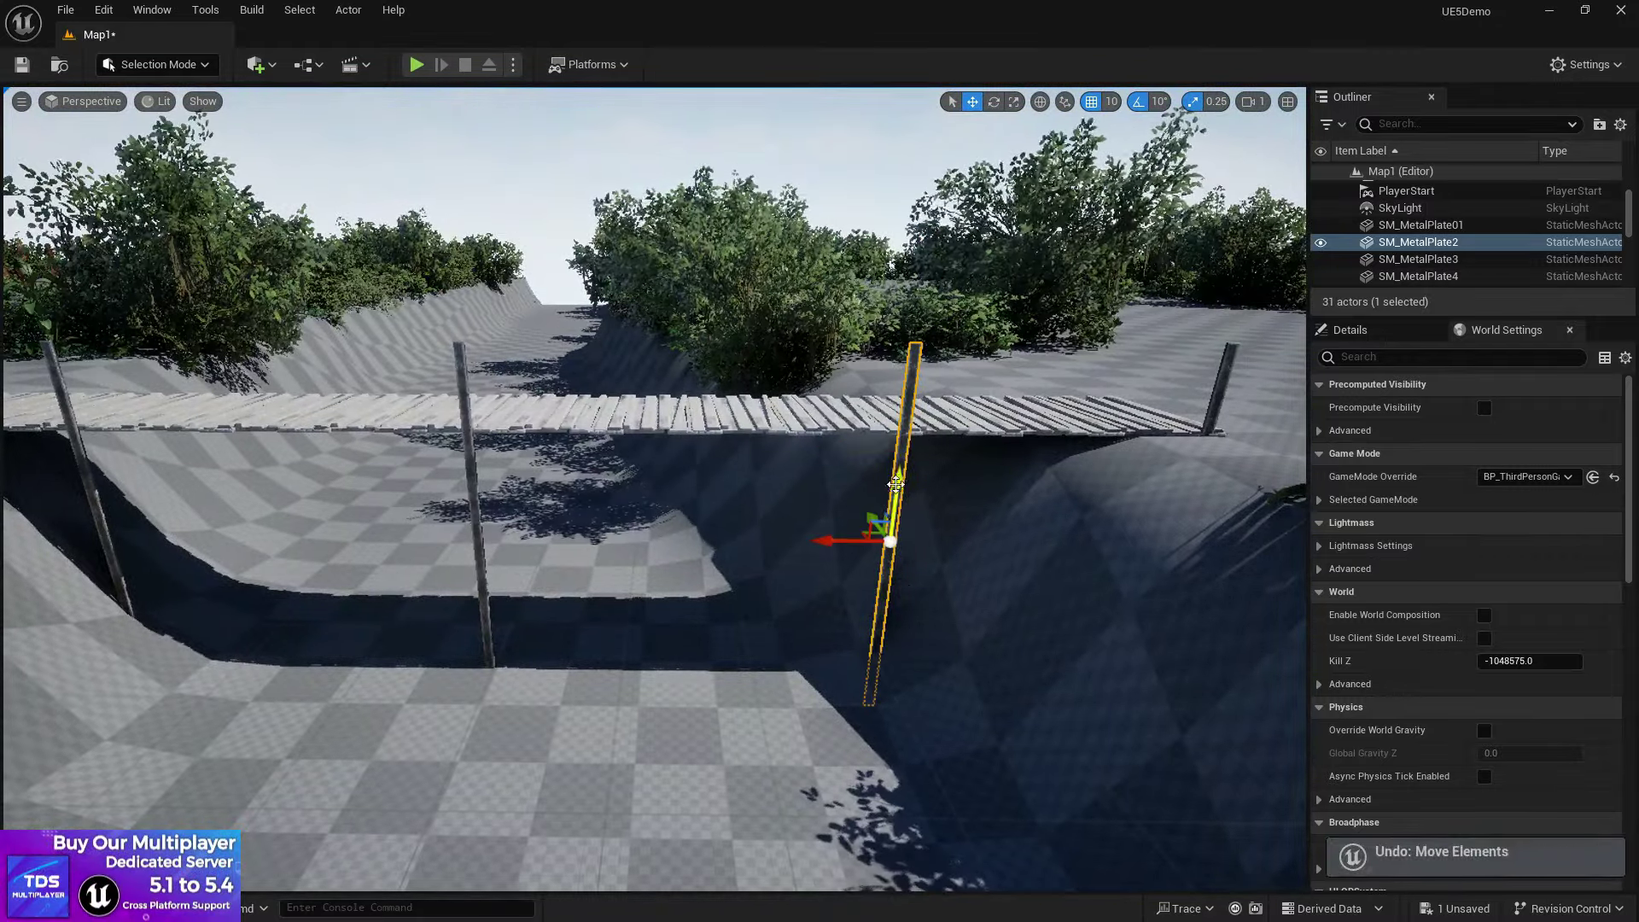
{"action": "left_click_drag", "start_coordinate": [836, 542], "coordinate": [726, 542], "text": "alt"}
{"action": "key", "text": "e"}
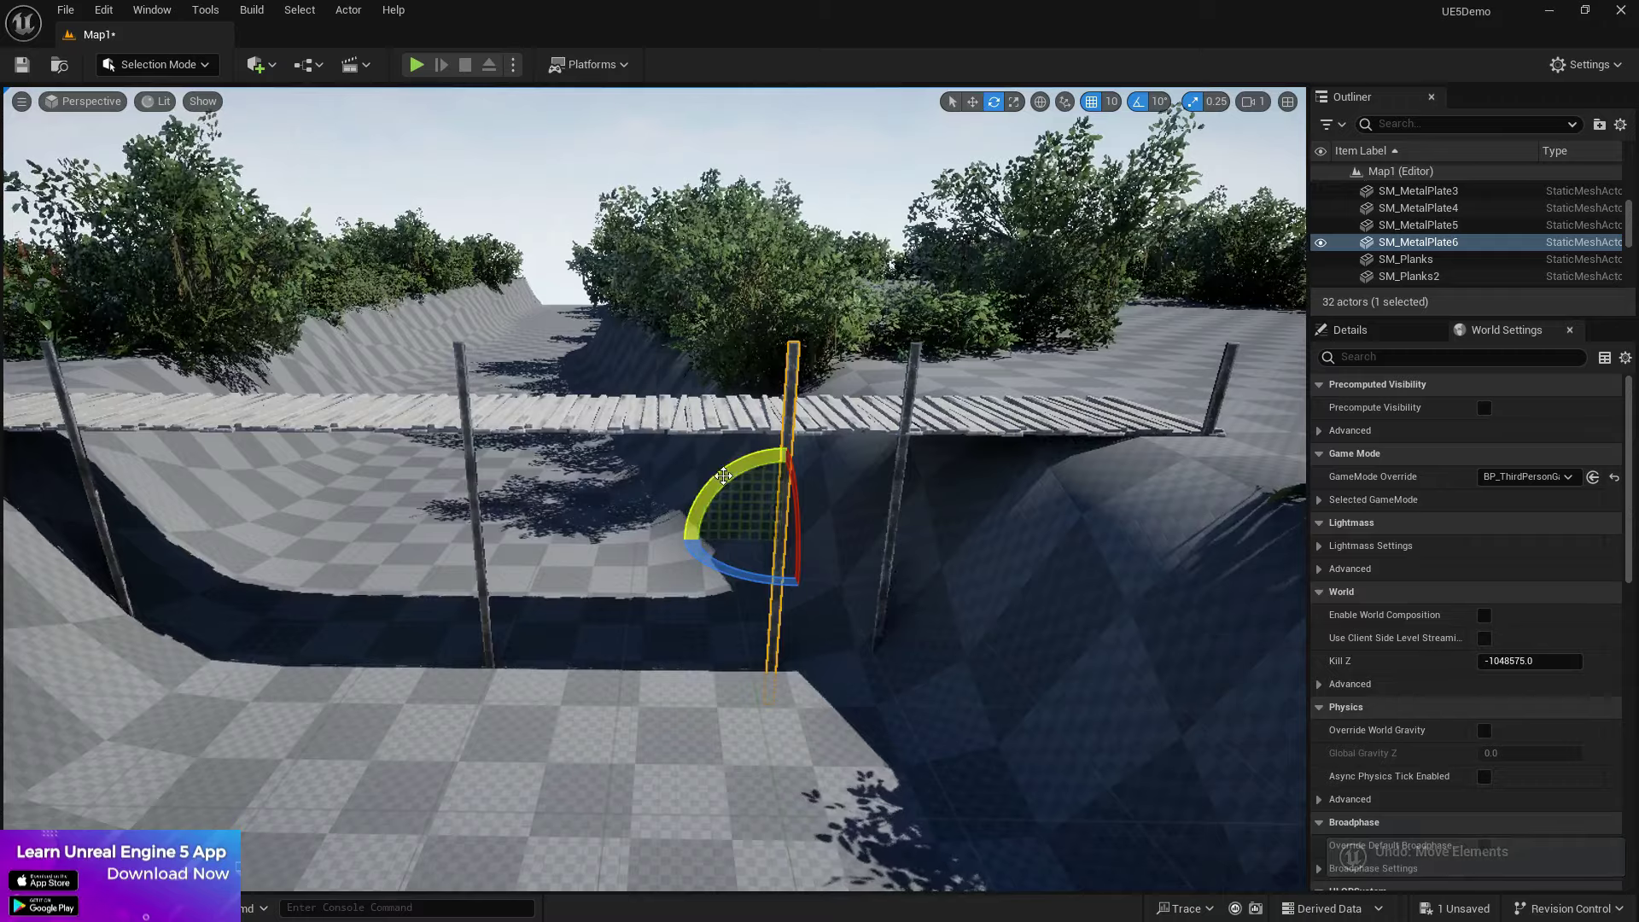
{"action": "left_click_drag", "start_coordinate": [717, 484], "coordinate": [815, 427]}
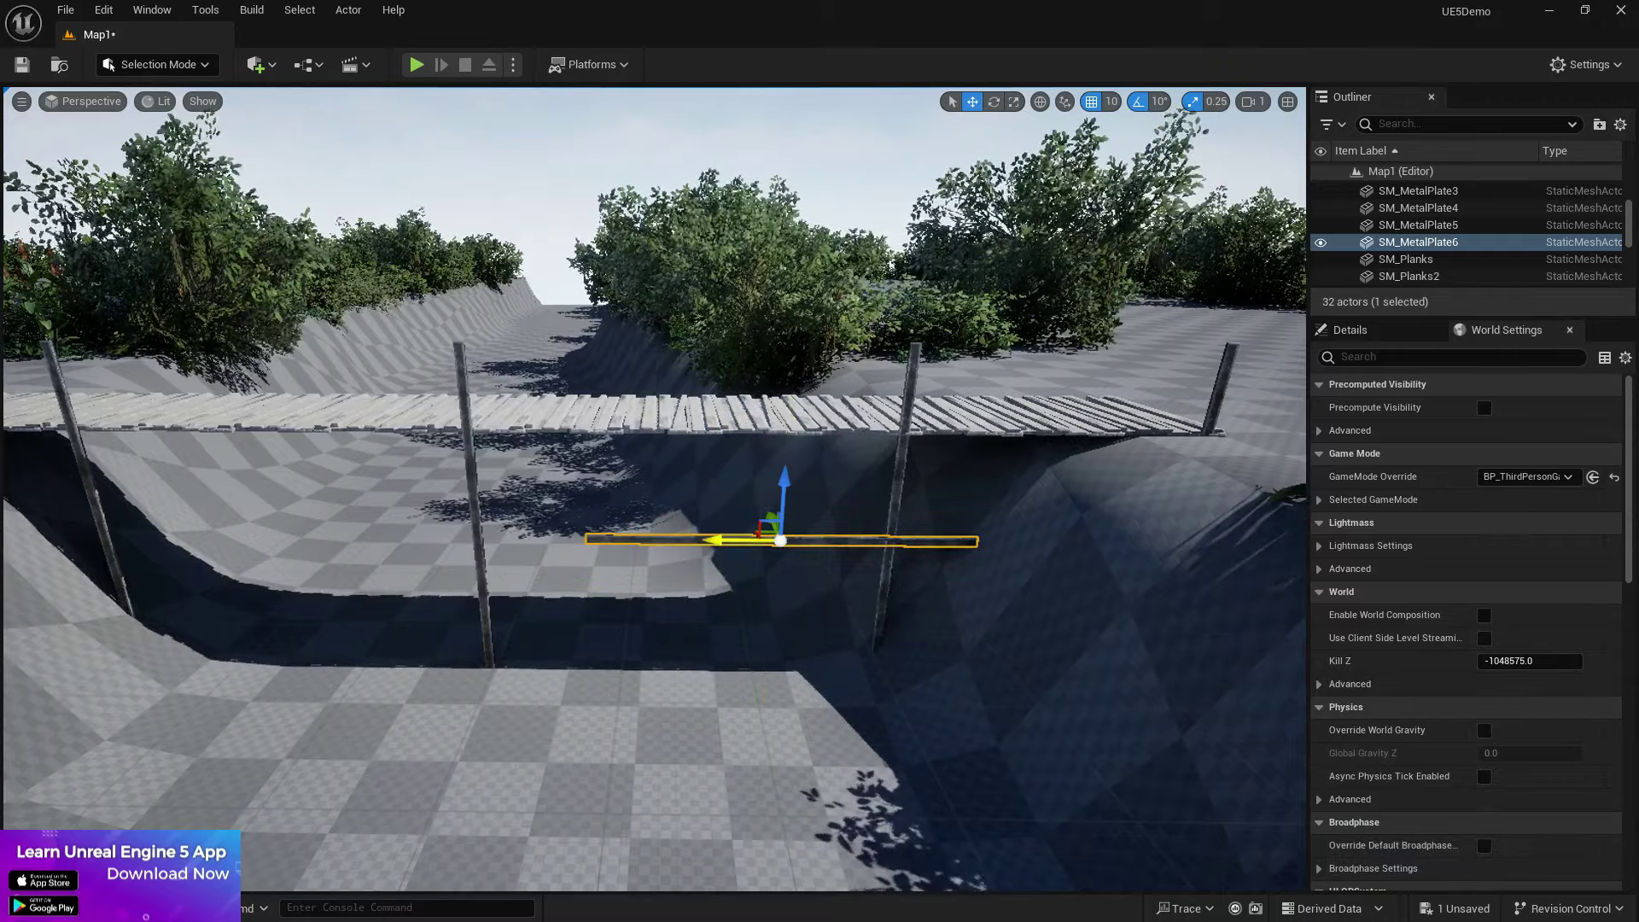
{"action": "left_click_drag", "start_coordinate": [614, 552], "coordinate": [645, 550]}
Step: Lengthen the horizontal beam and rotate it into a diagonal brace between the posts, descending toward the starting bank
{"action": "key", "text": "r"}
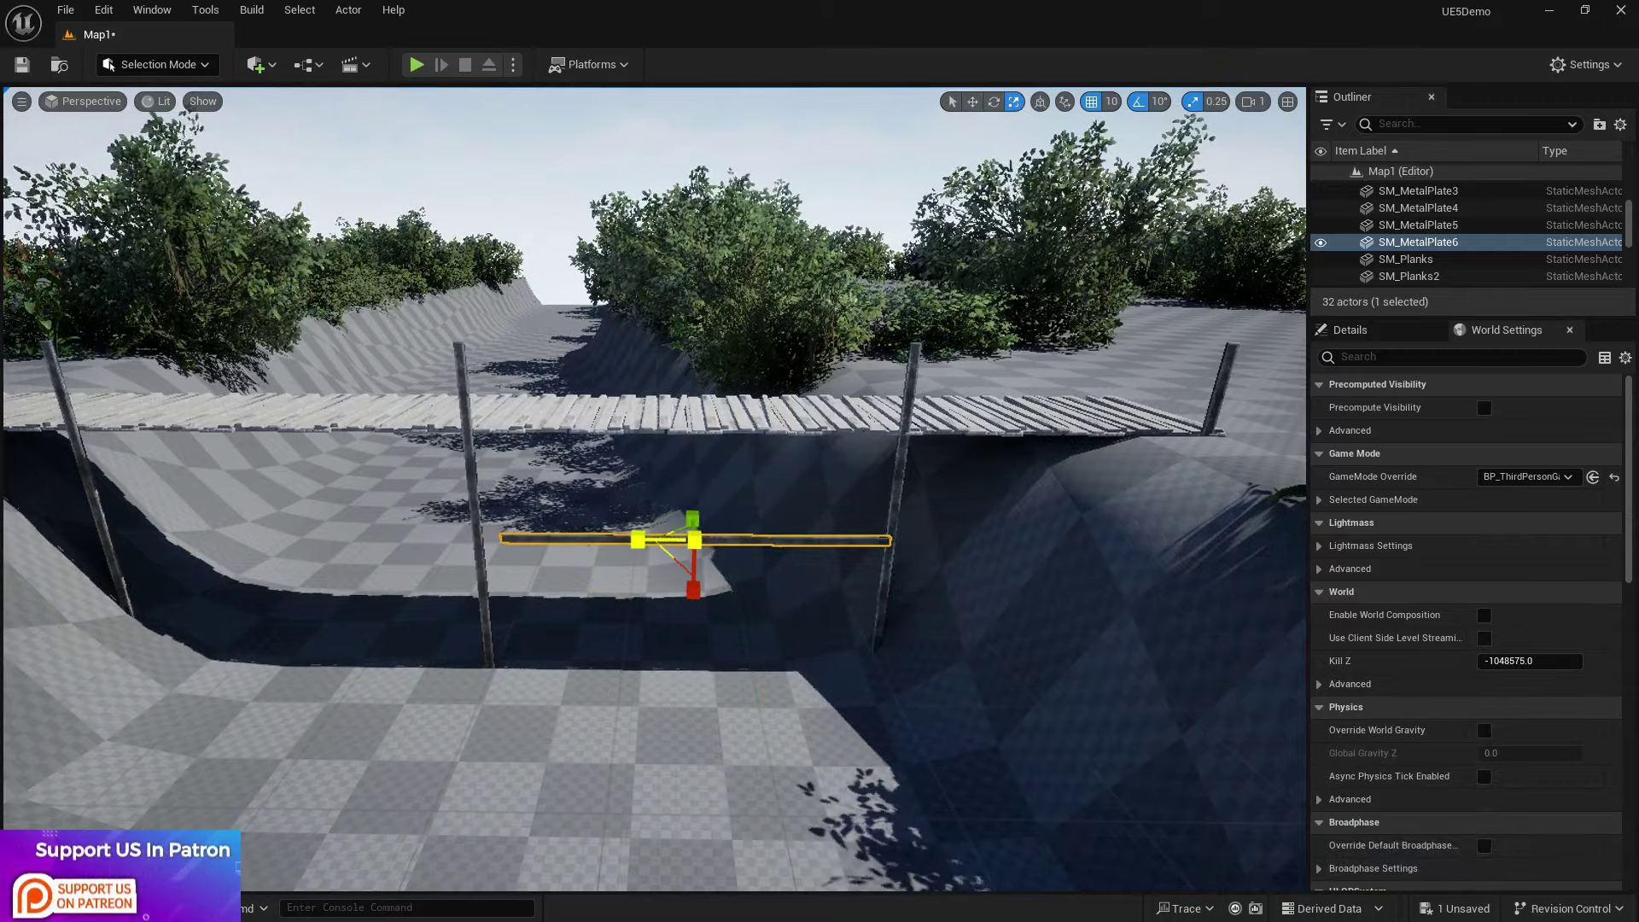
{"action": "left_click_drag", "start_coordinate": [601, 570], "coordinate": [607, 585]}
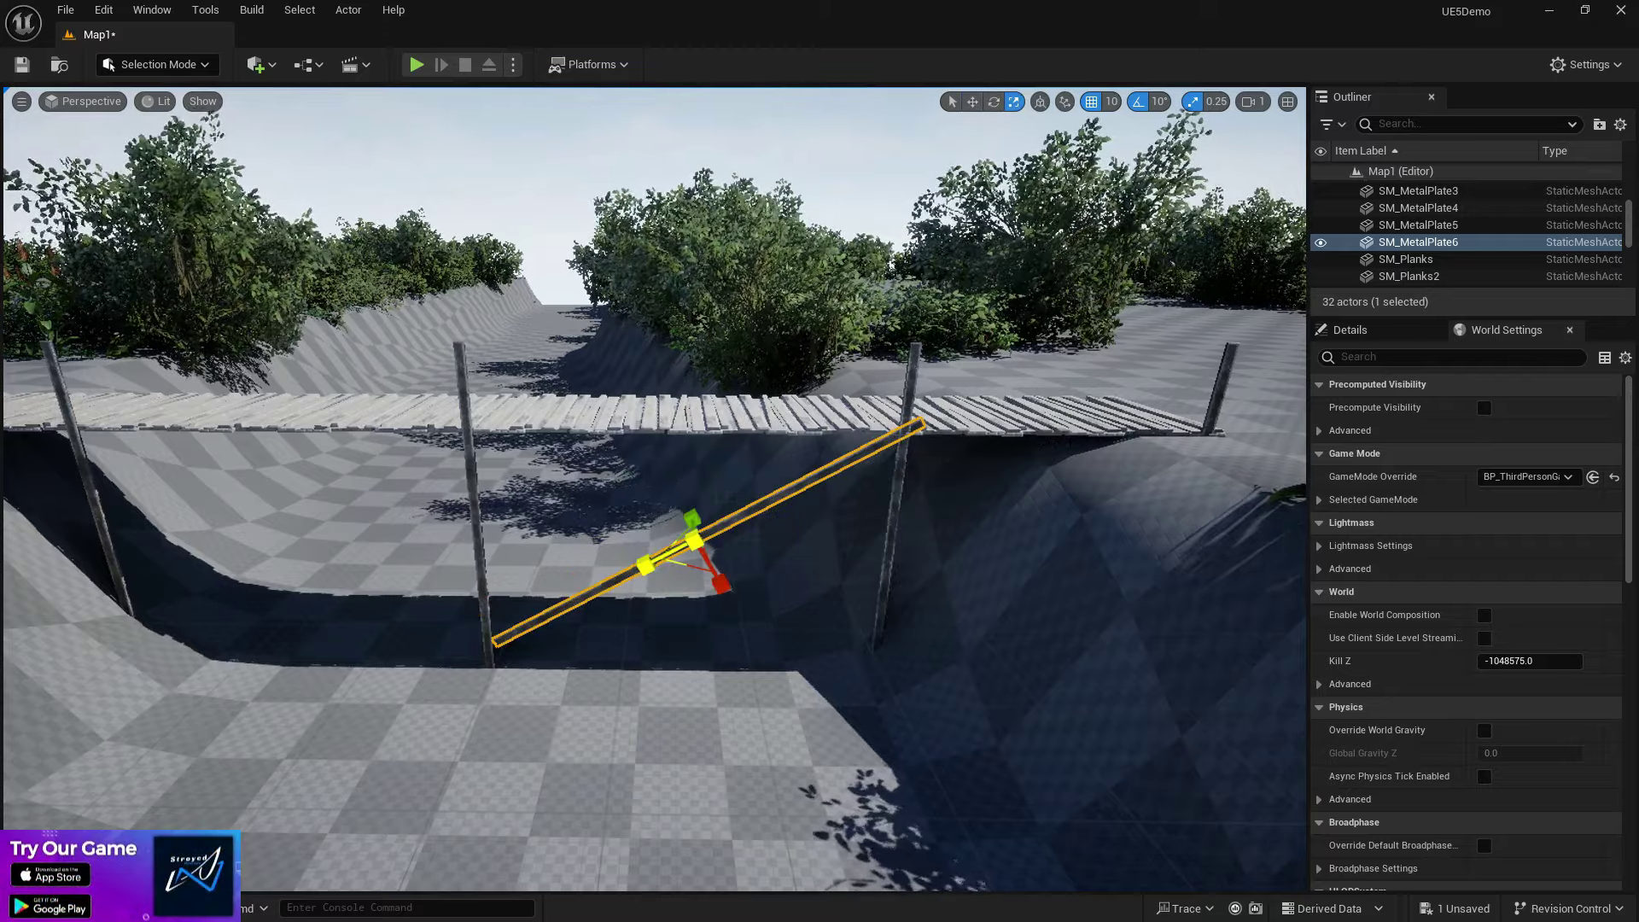
{"action": "key", "text": "w"}
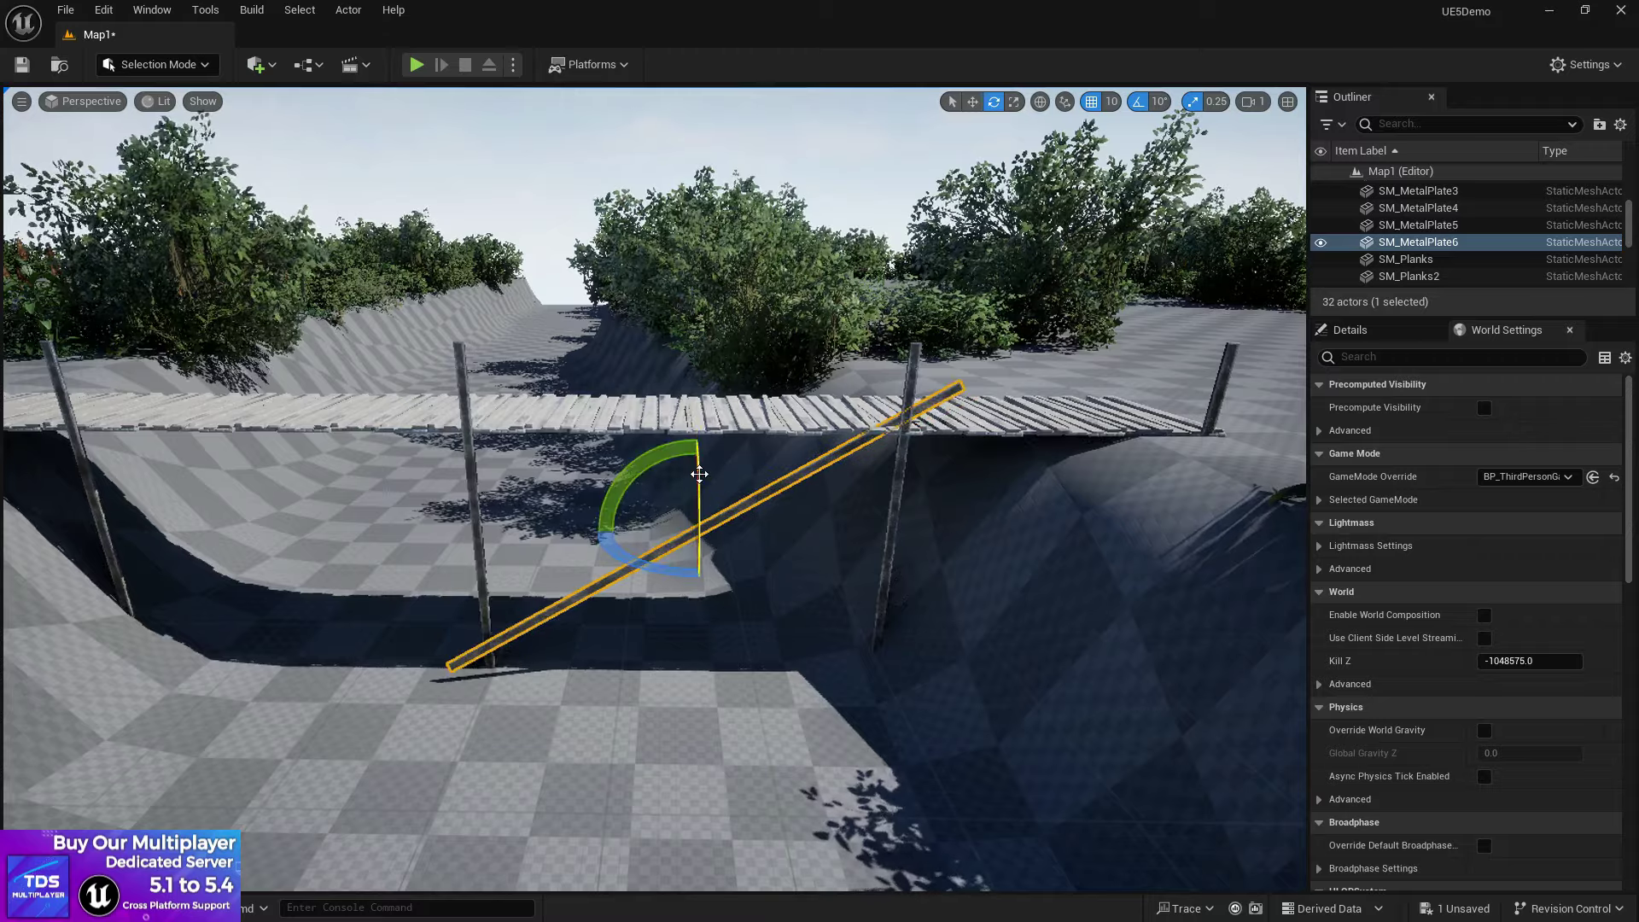
{"action": "left_click_drag", "start_coordinate": [656, 457], "coordinate": [580, 471]}
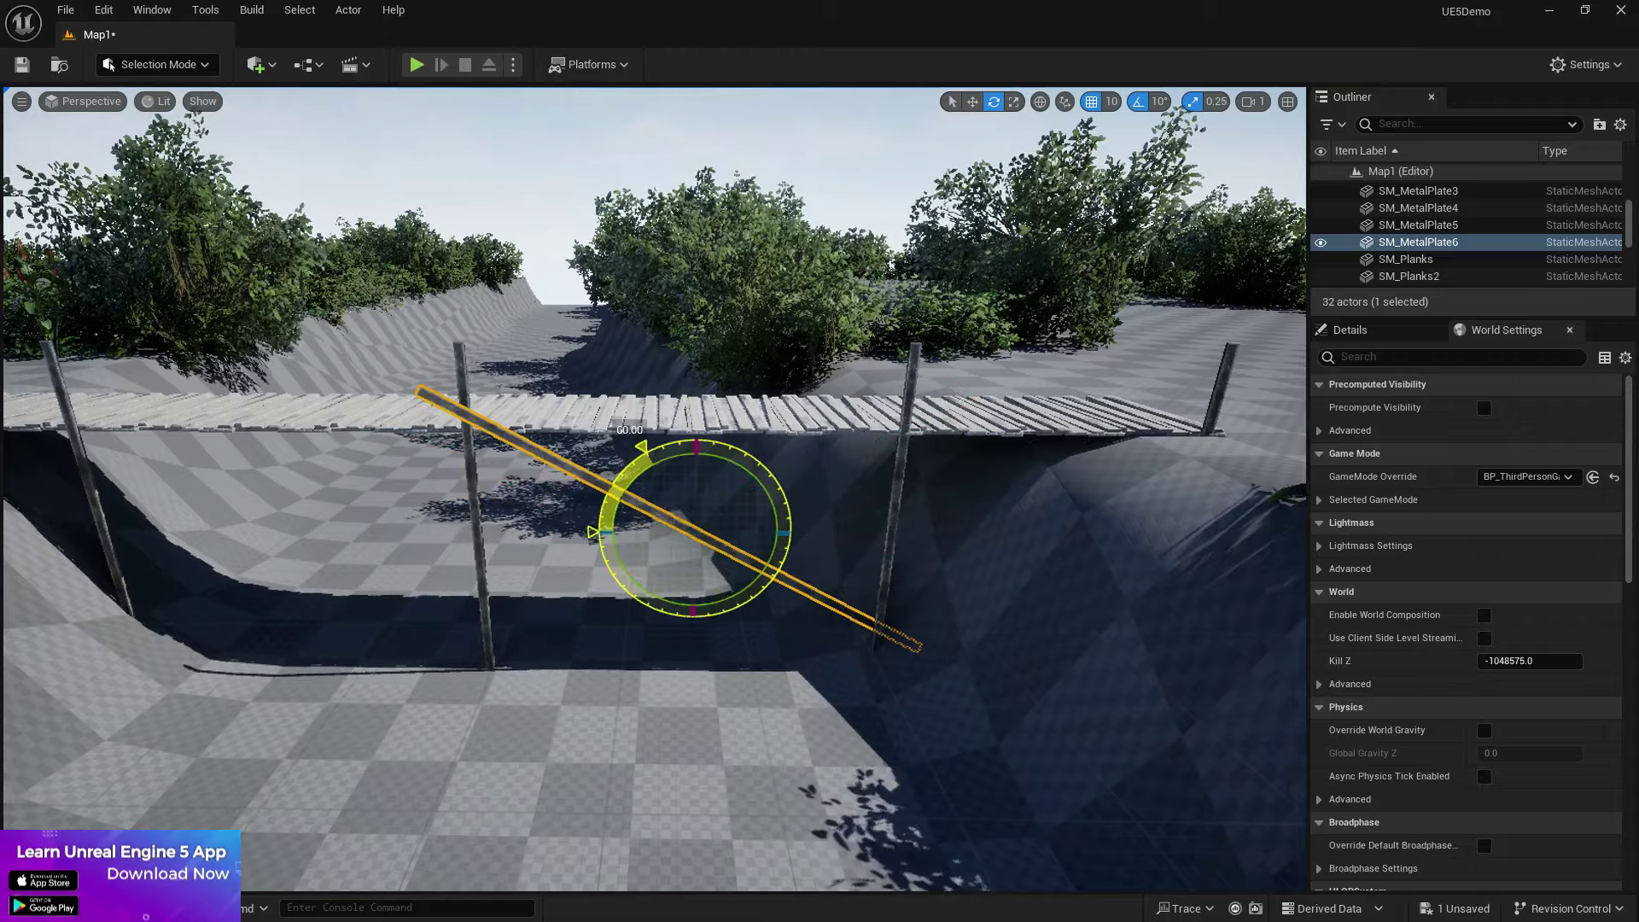
Step: Duplicate the diagonal brace along the bridge into the gap between the next two posts
{"action": "left_click_drag", "start_coordinate": [643, 535], "coordinate": [226, 533], "text": "alt"}
{"action": "right_click_drag", "start_coordinate": [653, 488], "coordinate": [508, 485]}
{"action": "right_click_drag", "start_coordinate": [226, 533], "coordinate": [226, 534]}
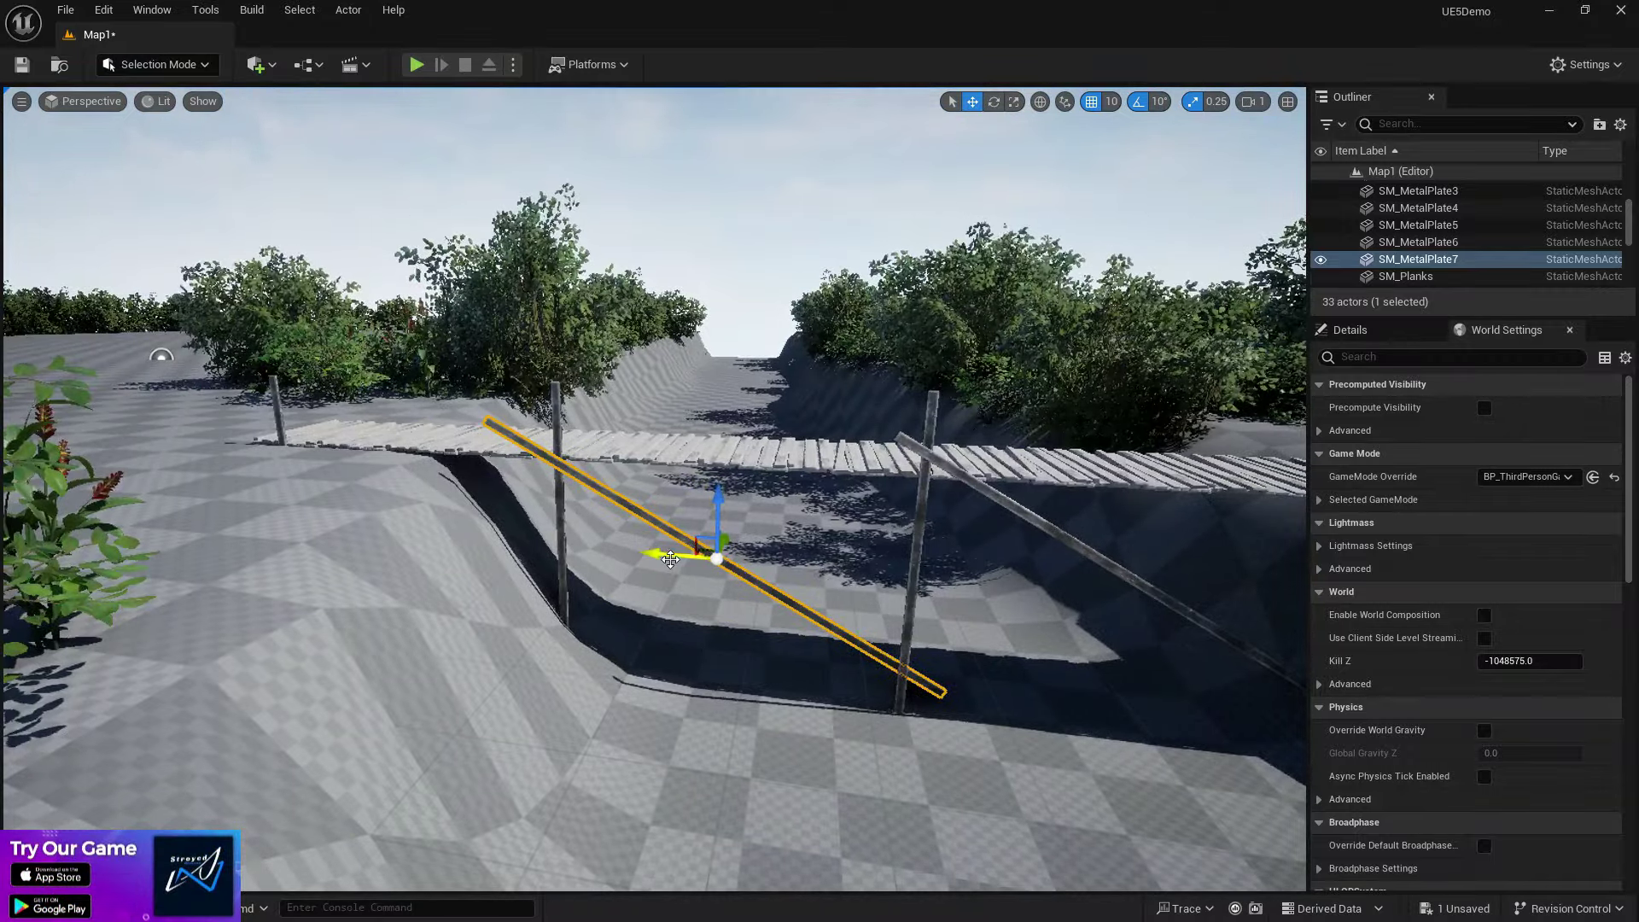
Step: Duplicate the diagonal brace along the bridge into the end gaps at the starting bank and the far bank
{"action": "left_click_drag", "start_coordinate": [670, 559], "coordinate": [341, 547], "text": "alt"}
{"action": "right_click_drag", "start_coordinate": [342, 546], "coordinate": [308, 504]}
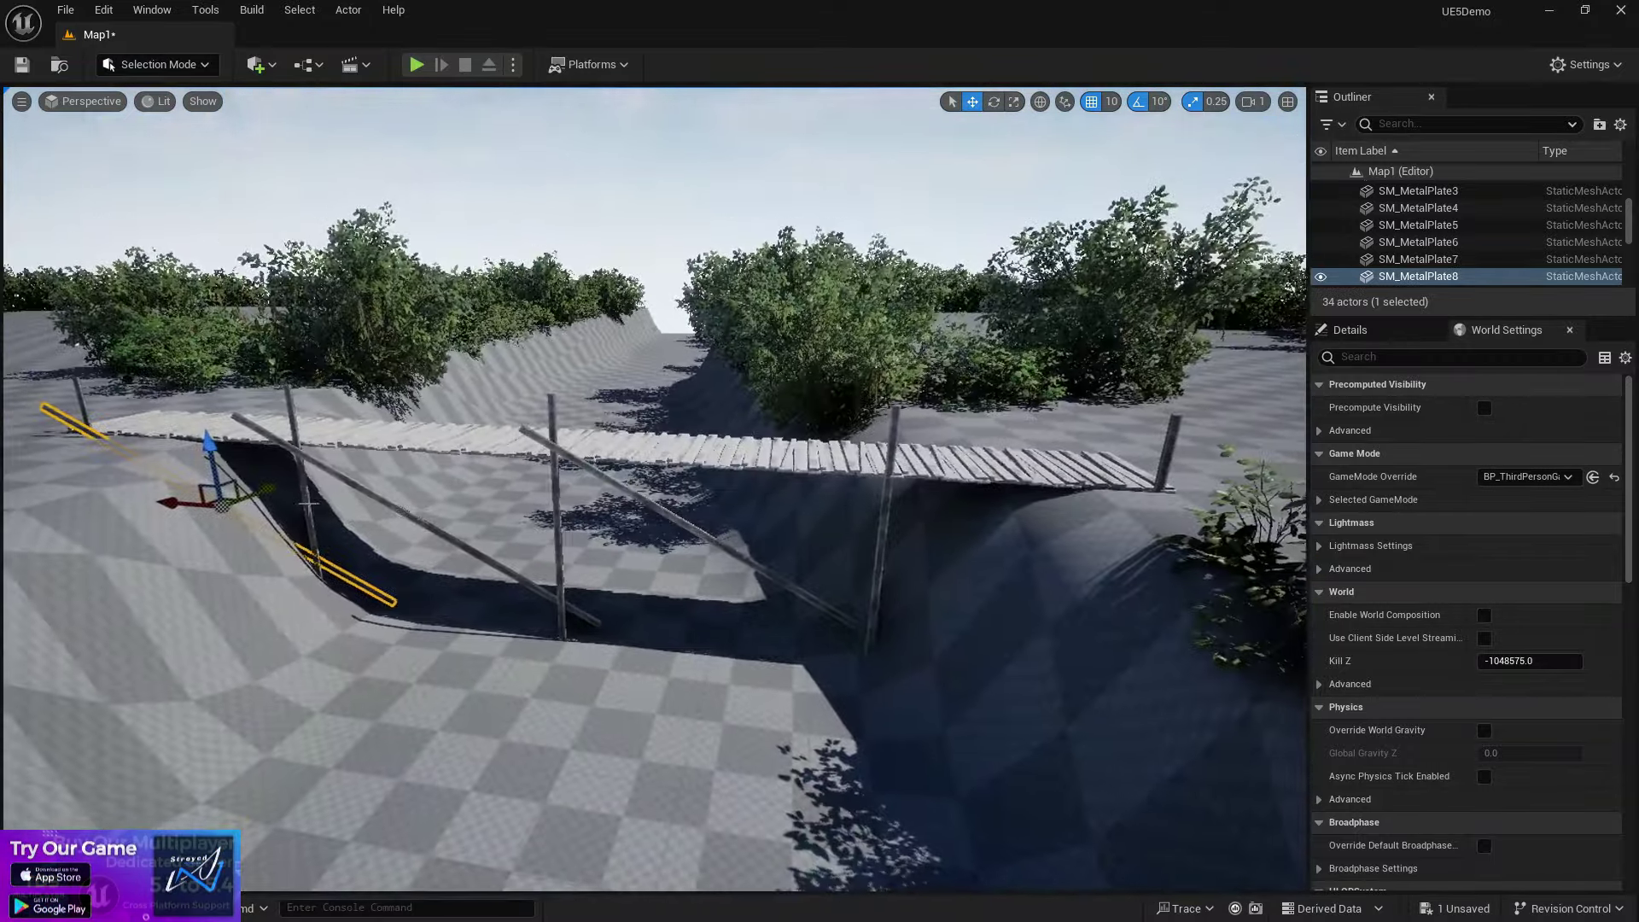
{"action": "left_click_drag", "start_coordinate": [218, 499], "coordinate": [1065, 593], "text": "alt"}
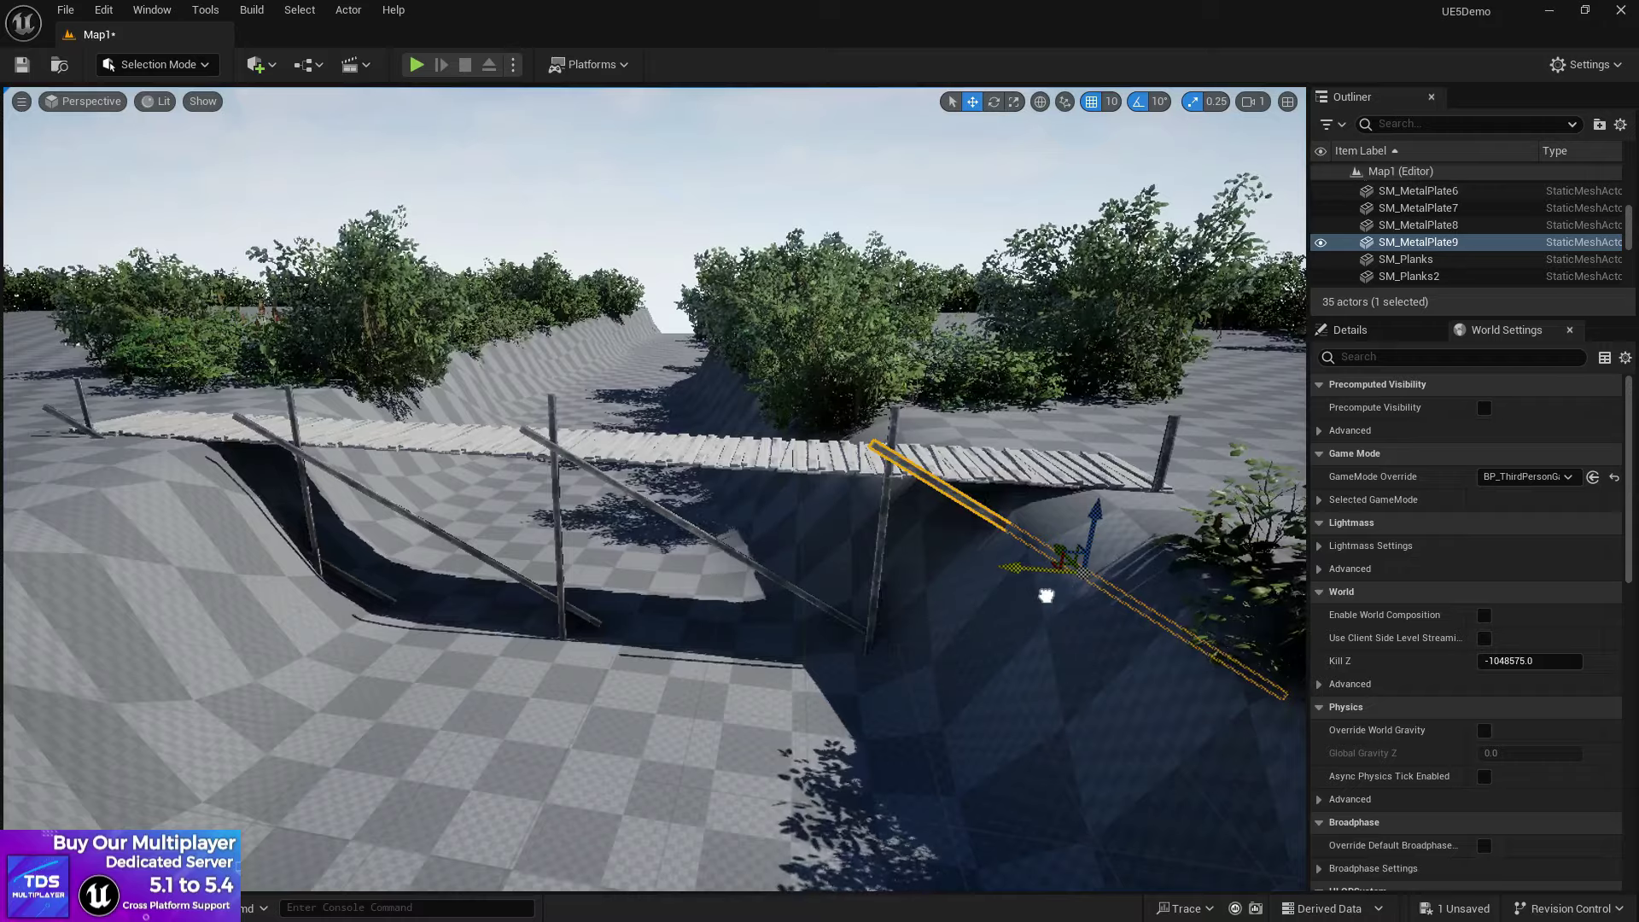
{"action": "mouse_move", "coordinate": [937, 553]}
{"action": "right_mouse_down"}
{"action": "mouse_move", "coordinate": [809, 553]}
{"action": "mouse_move", "coordinate": [938, 553]}
{"action": "right_mouse_up"}
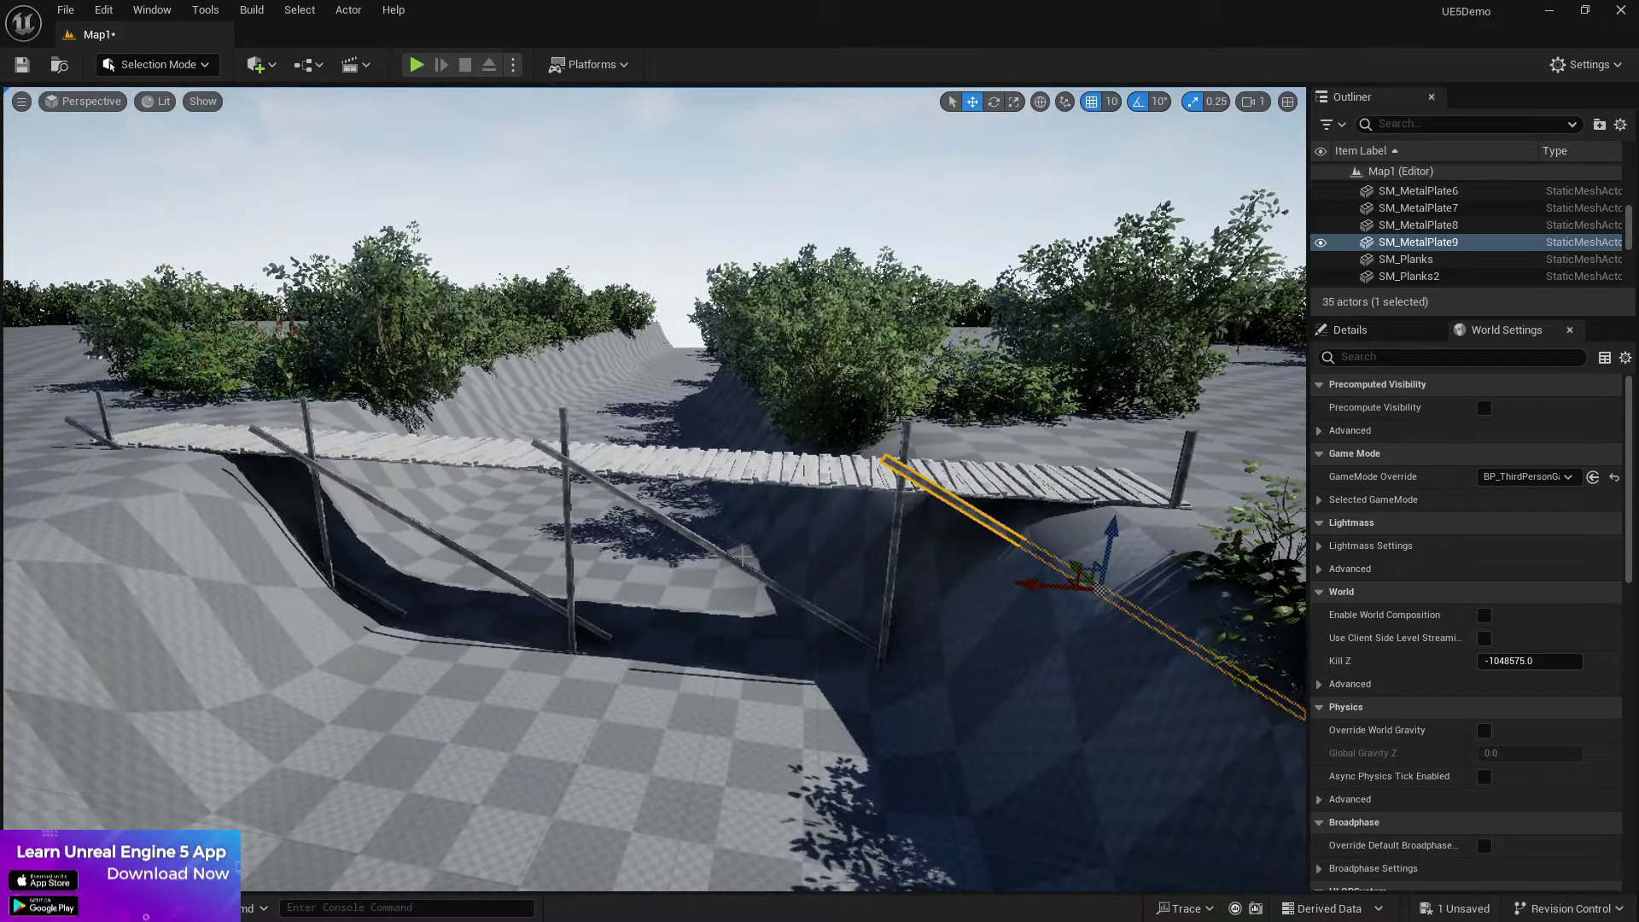
Step: Duplicate the far-bank brace, rotate the copy to the opposite diagonal and adjust its height and tilt against the last two posts
{"action": "left_click_drag", "start_coordinate": [1047, 588], "coordinate": [872, 597], "text": "alt"}
{"action": "key", "text": "e"}
{"action": "key", "text": "w"}
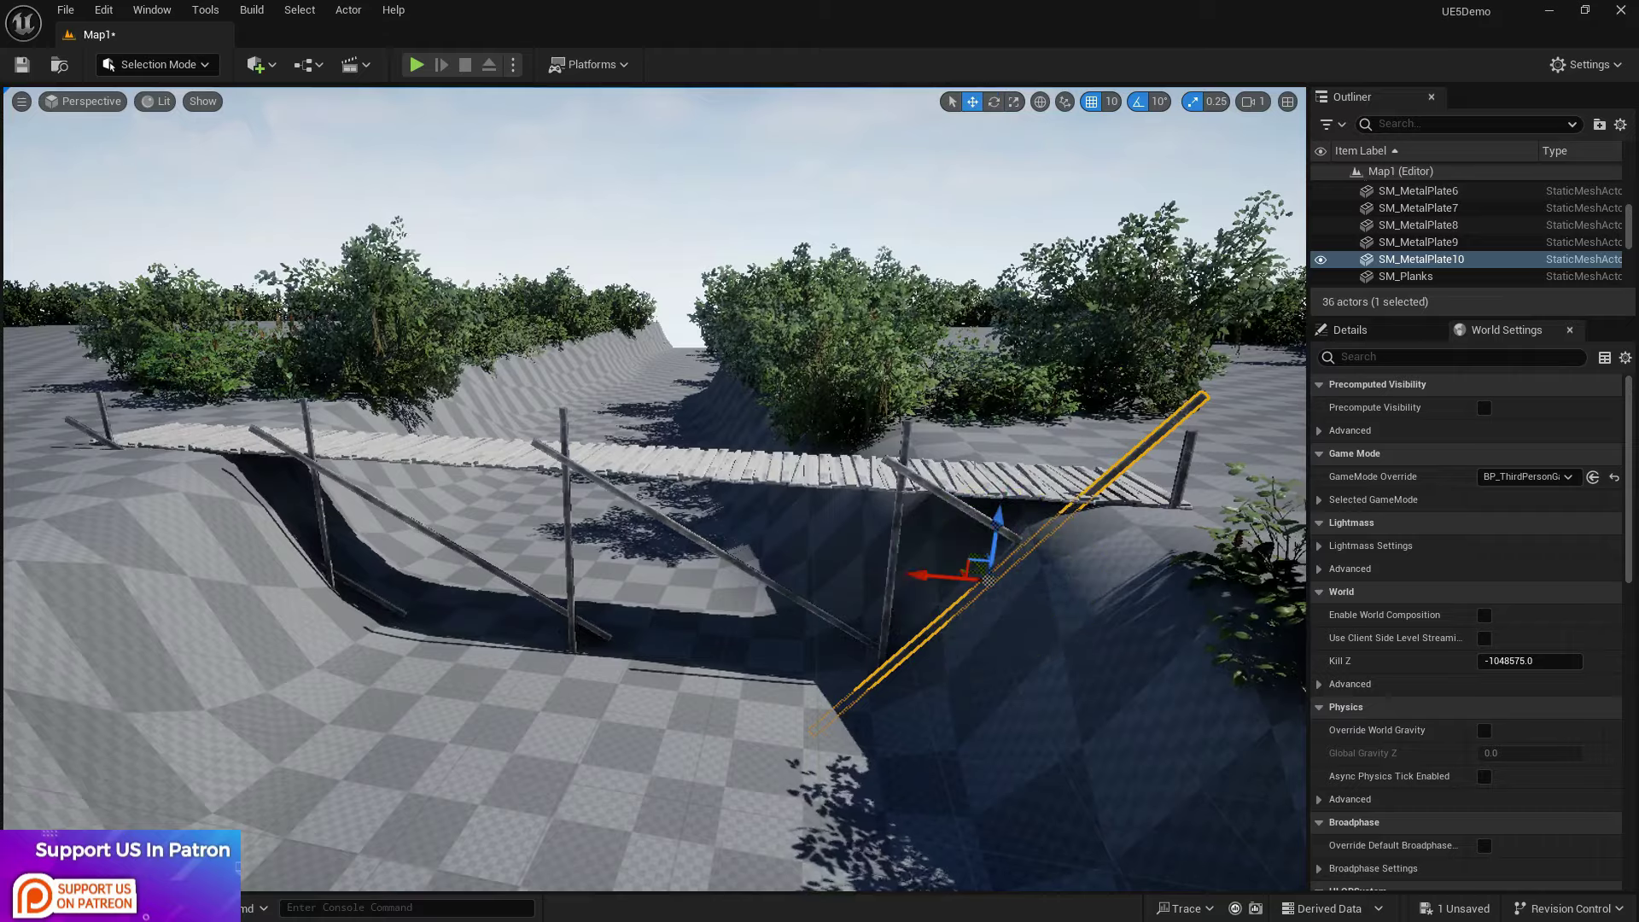
{"action": "key", "text": "w"}
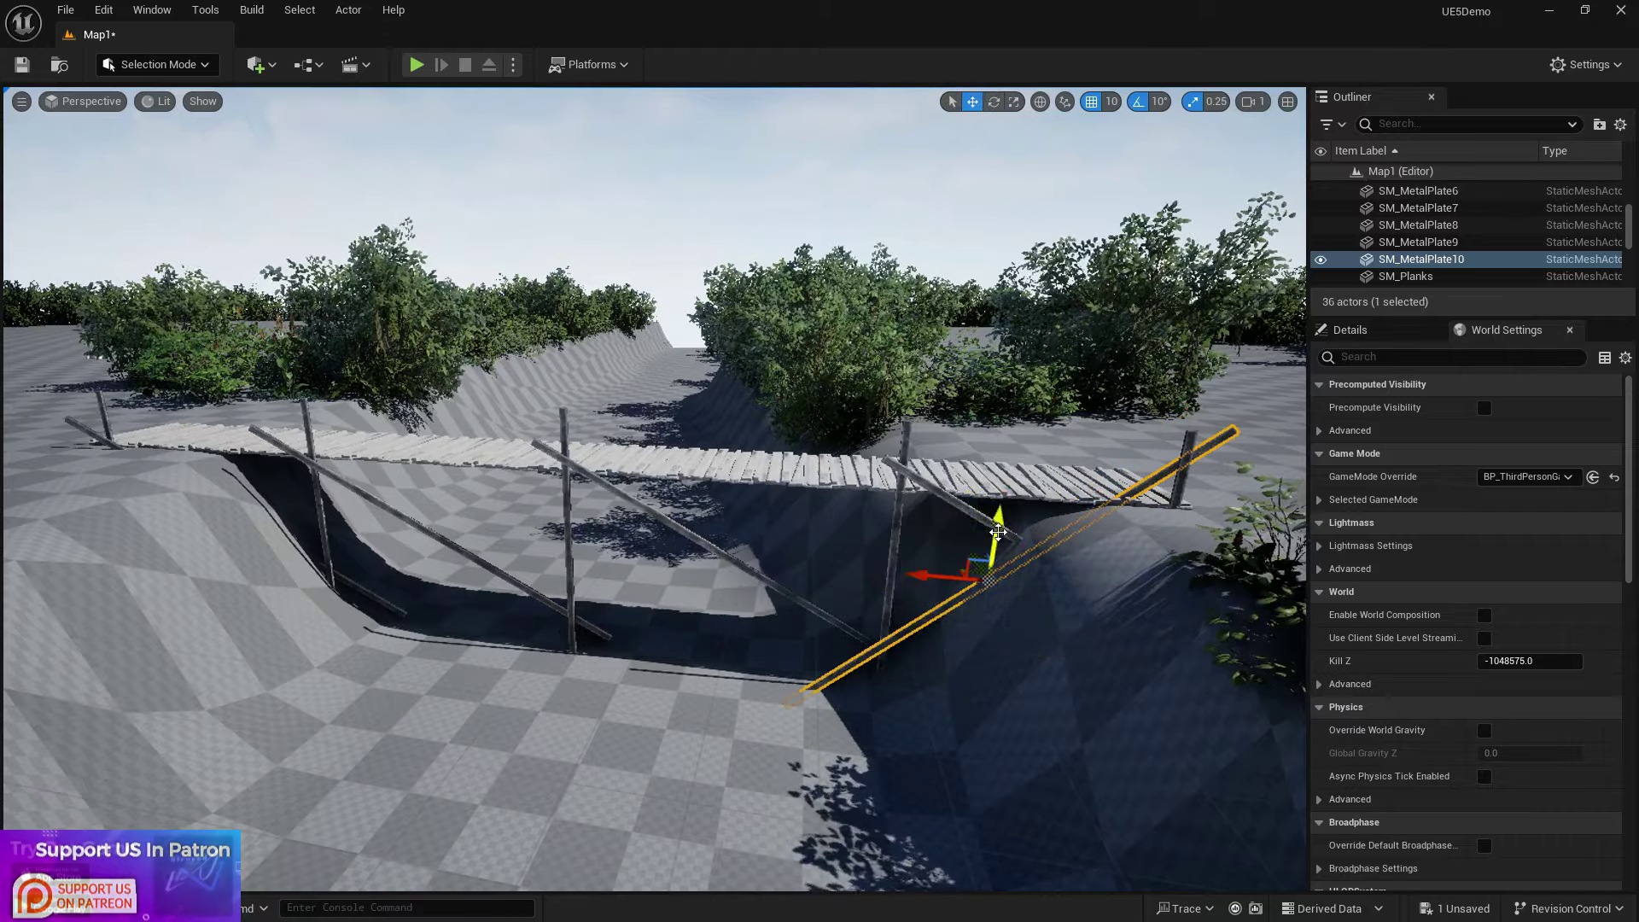
{"action": "left_click_drag", "start_coordinate": [997, 527], "coordinate": [1005, 568]}
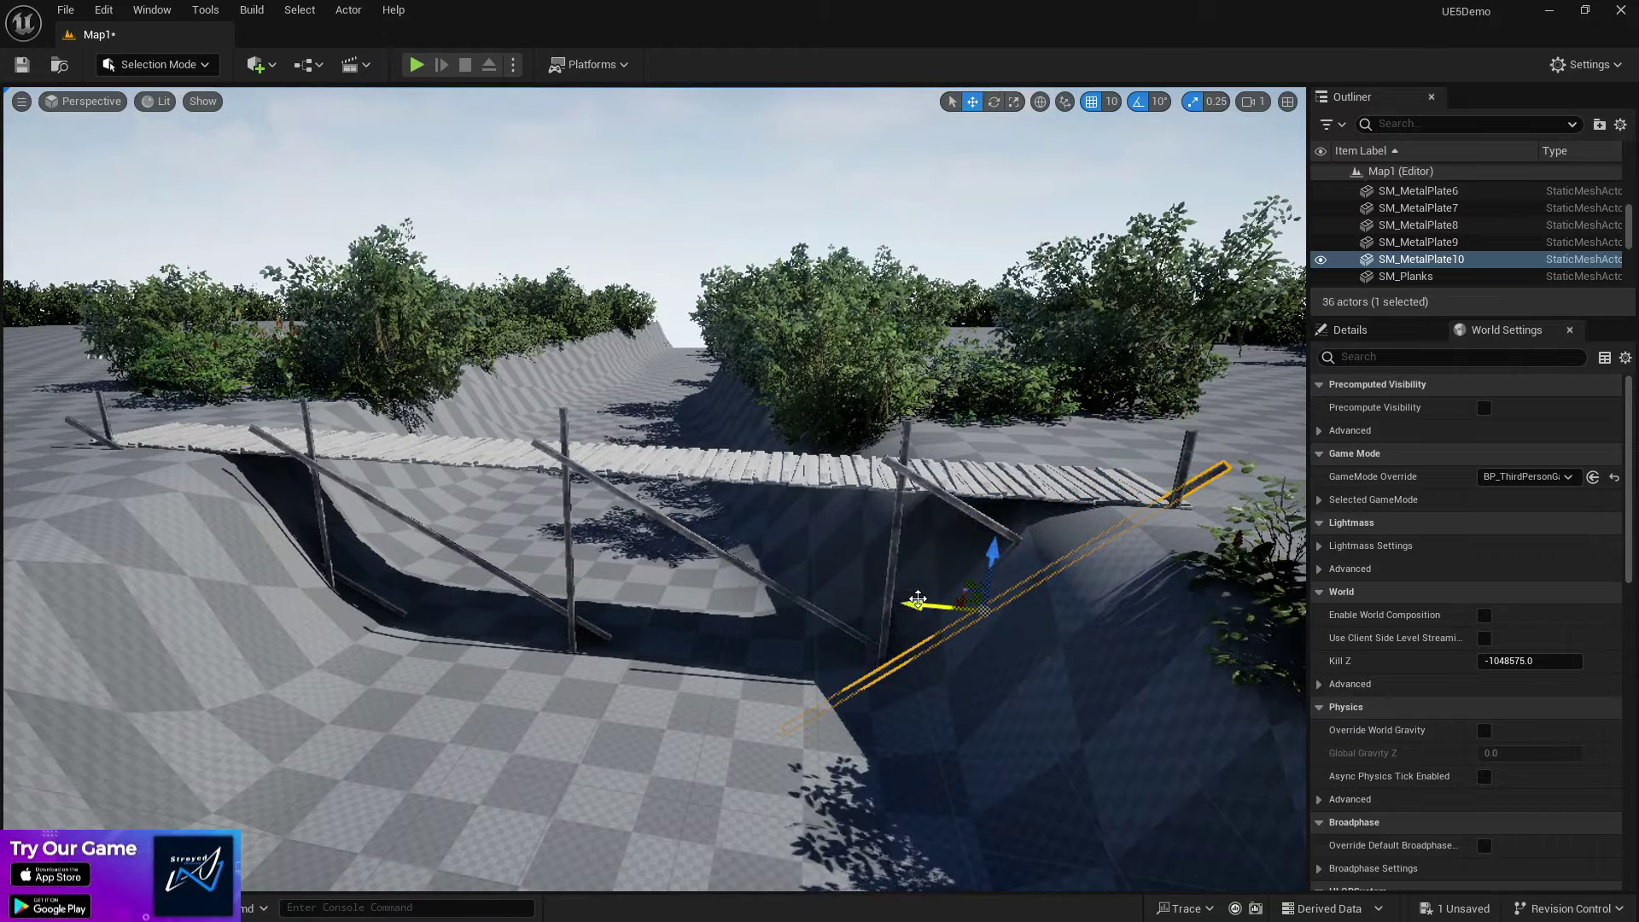
{"action": "key", "text": "e"}
{"action": "left_click_drag", "start_coordinate": [880, 587], "coordinate": [879, 602]}
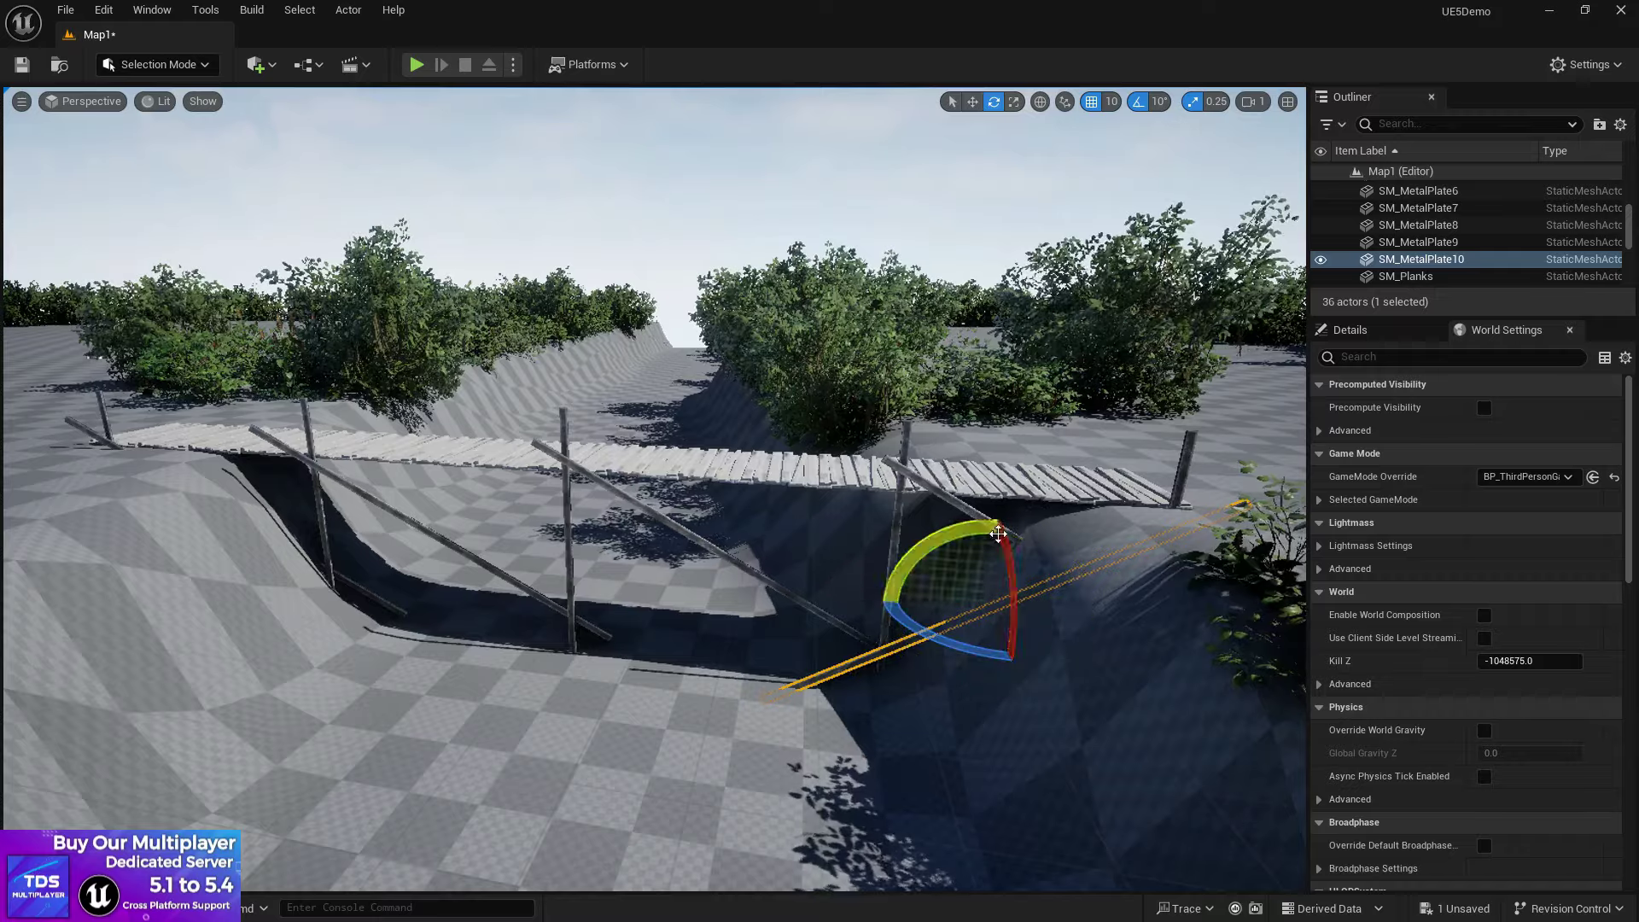
{"action": "right_click_drag", "start_coordinate": [998, 533], "coordinate": [1050, 516]}
{"action": "key", "text": "w"}
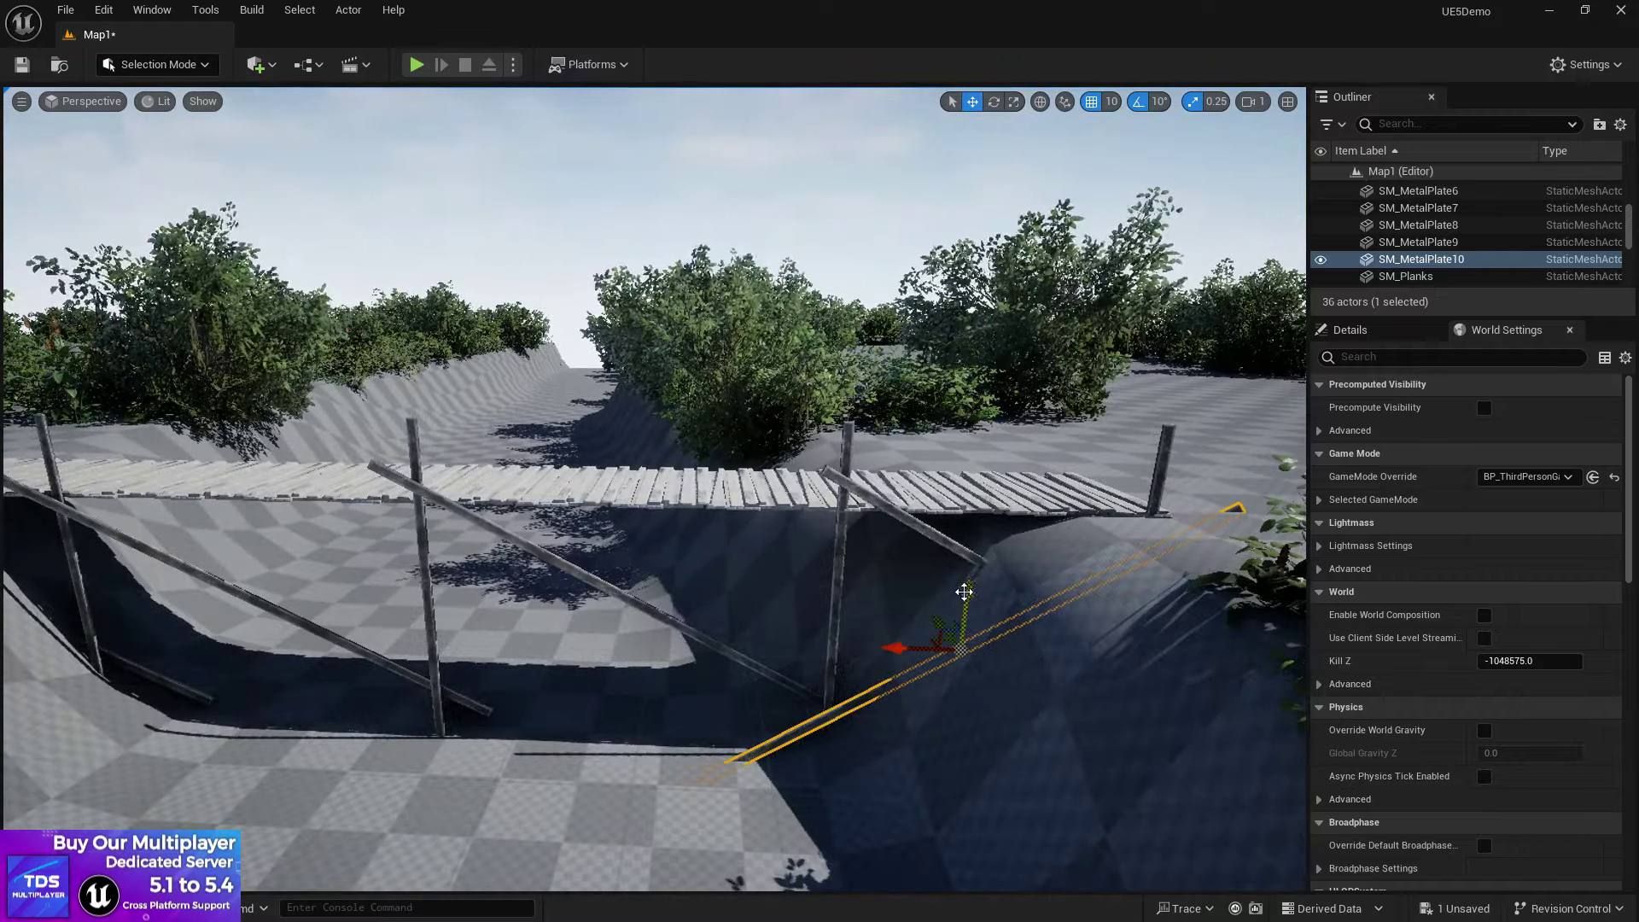
{"action": "left_click_drag", "start_coordinate": [974, 566], "coordinate": [980, 562]}
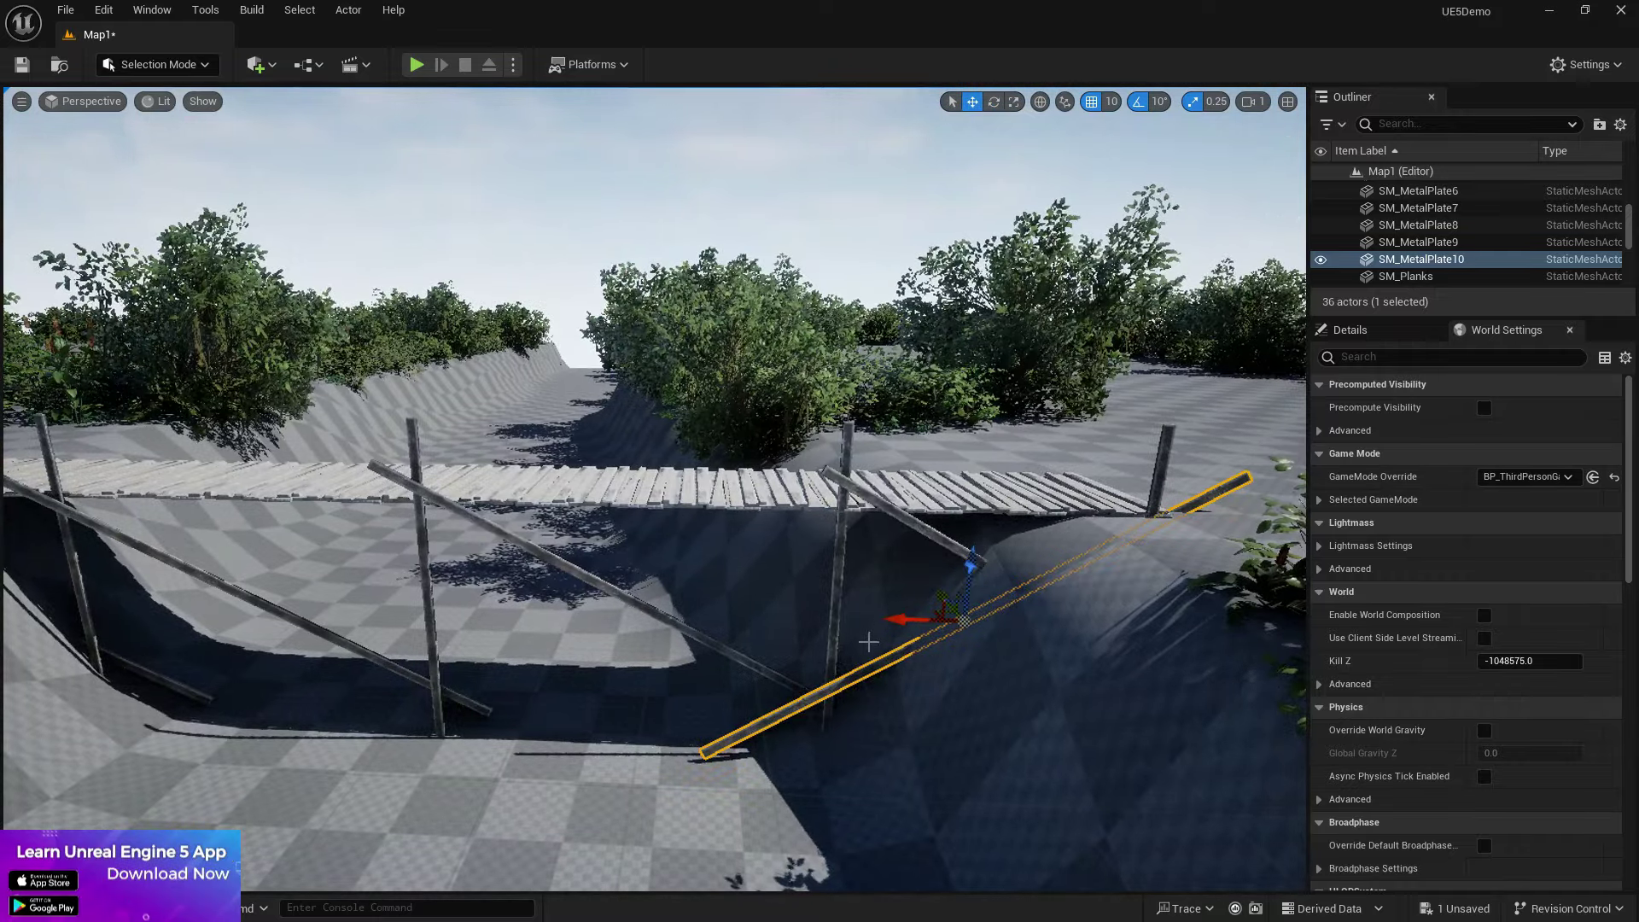
Step: Duplicate the opposite diagonal into the gap between the third and fourth posts and swing the copy slightly in the horizontal plane
{"action": "left_click_drag", "start_coordinate": [883, 623], "coordinate": [541, 620], "text": "alt"}
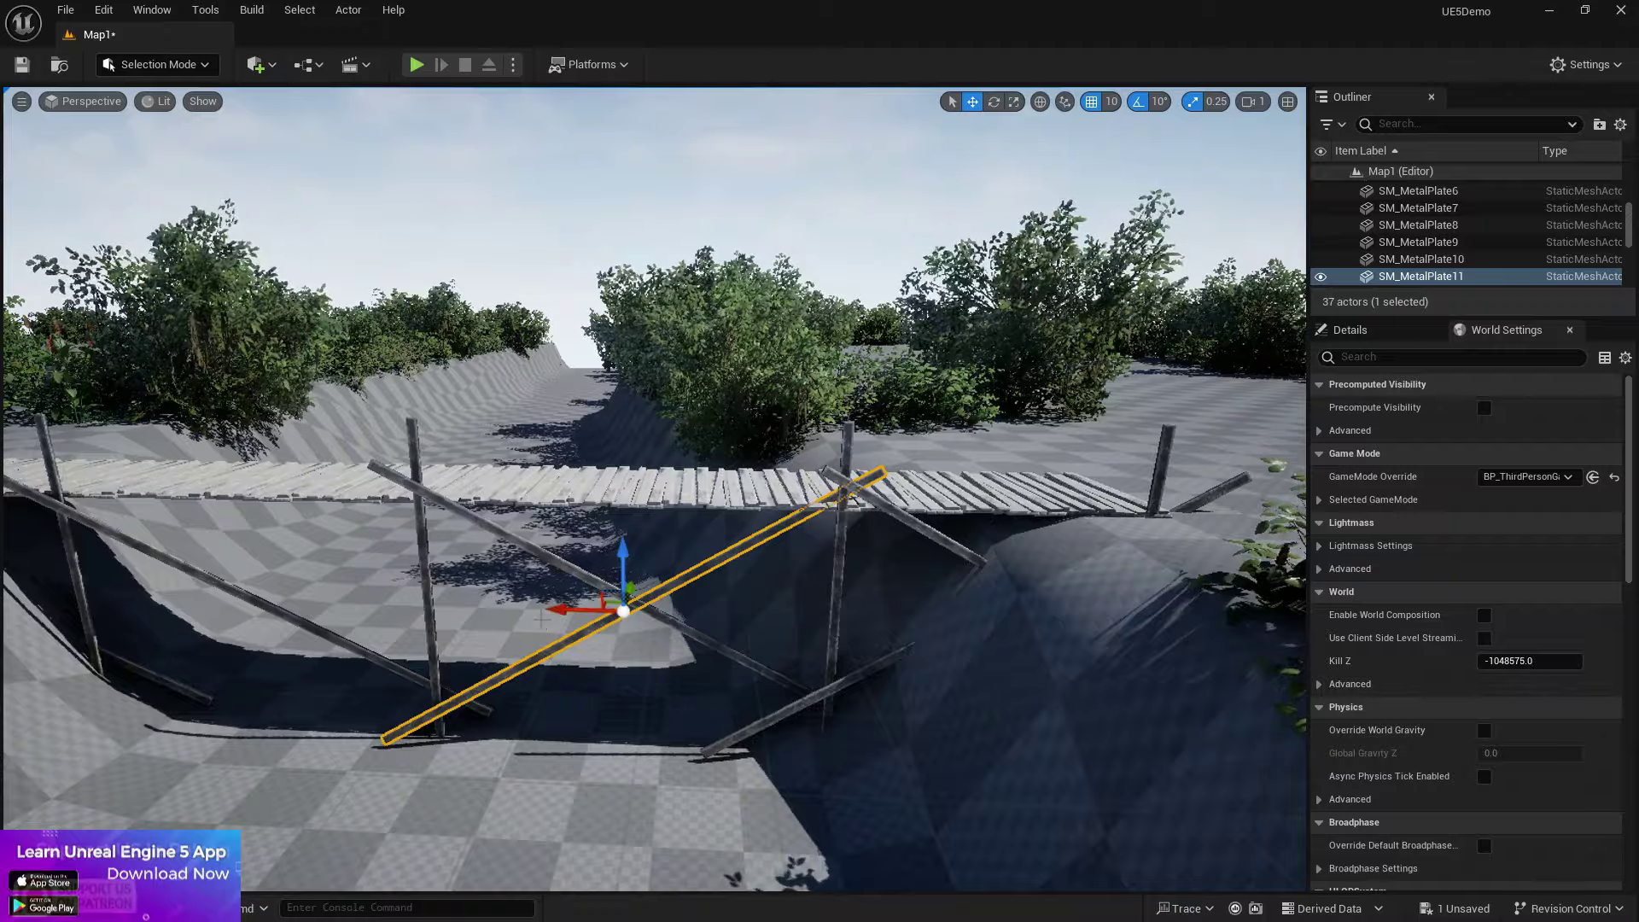
{"action": "mouse_move", "coordinate": [542, 618]}
{"action": "right_mouse_down"}
{"action": "mouse_move", "coordinate": [521, 616]}
{"action": "mouse_move", "coordinate": [700, 623]}
{"action": "mouse_move", "coordinate": [517, 608]}
{"action": "right_mouse_up"}
{"action": "key", "text": "e"}
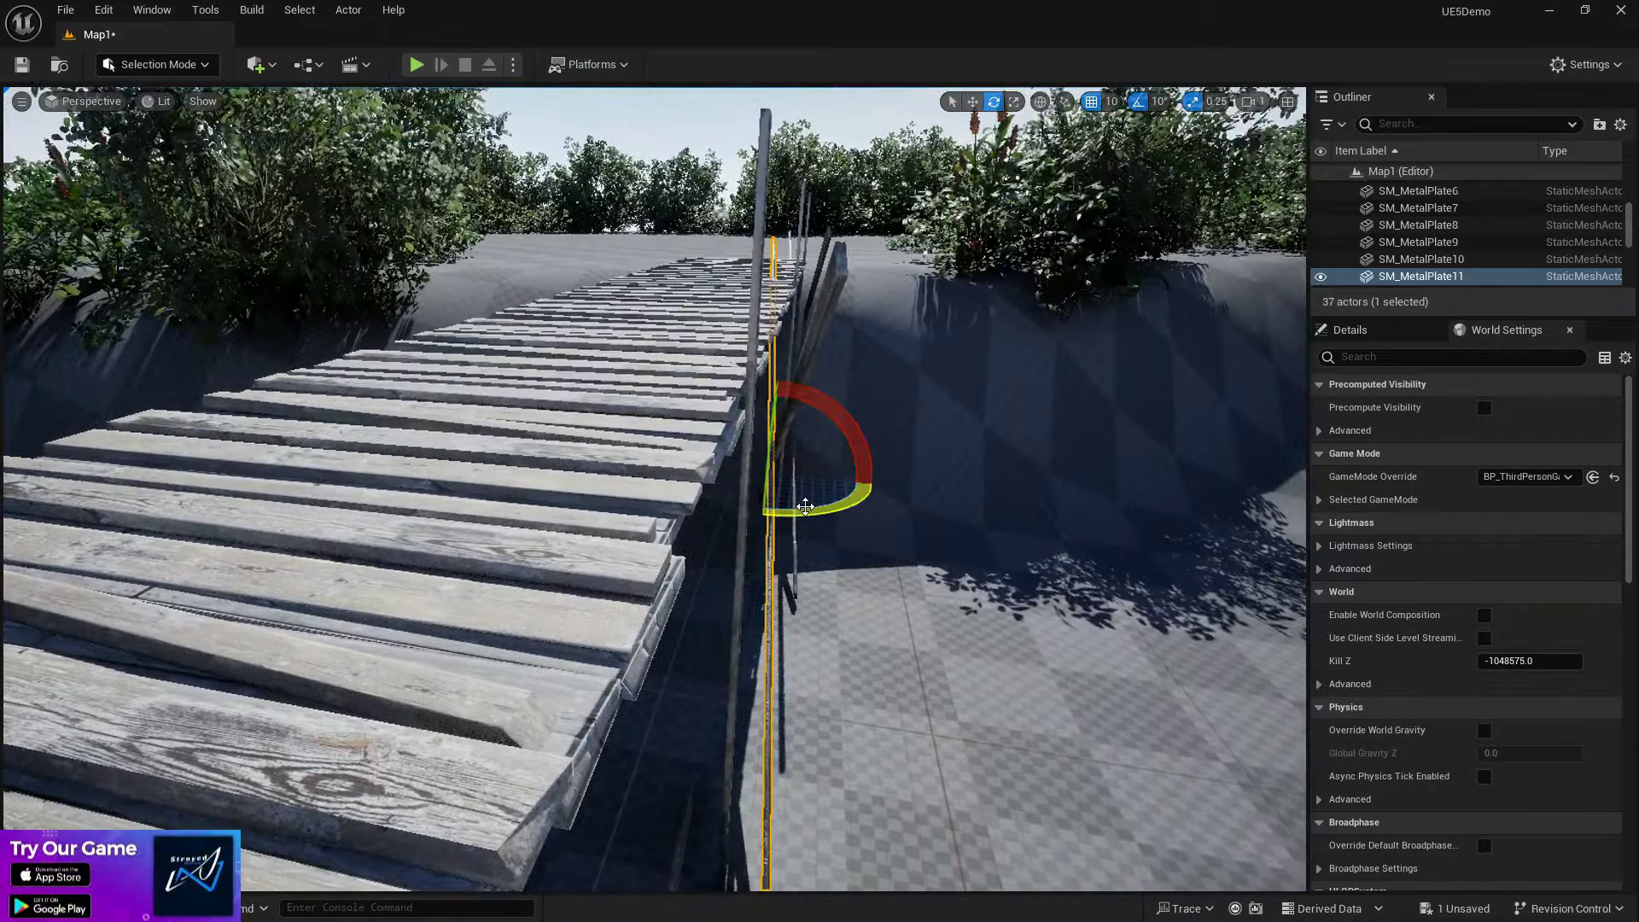
{"action": "left_click_drag", "start_coordinate": [805, 506], "coordinate": [844, 490]}
{"action": "right_click_drag", "start_coordinate": [845, 490], "coordinate": [581, 554]}
Step: Rotate the original brace in that gap slightly sideways so it runs along the deck's edge
{"action": "left_click", "coordinate": [585, 521]}
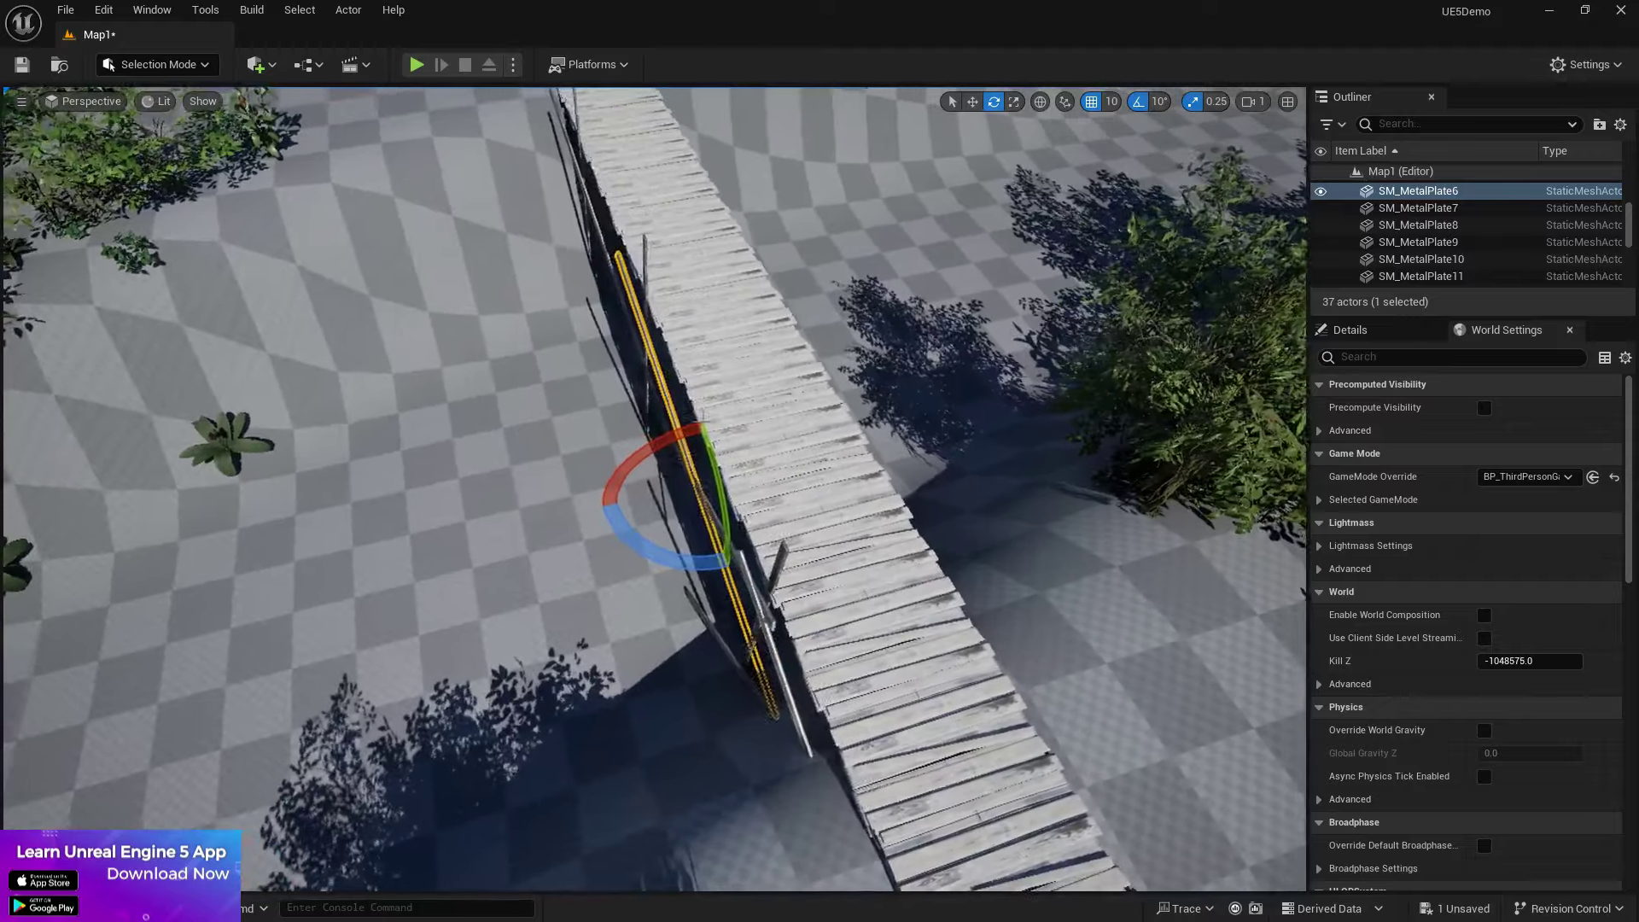
{"action": "left_click_drag", "start_coordinate": [650, 555], "coordinate": [616, 534]}
{"action": "key", "text": "w"}
{"action": "right_click_drag", "start_coordinate": [648, 546], "coordinate": [598, 540]}
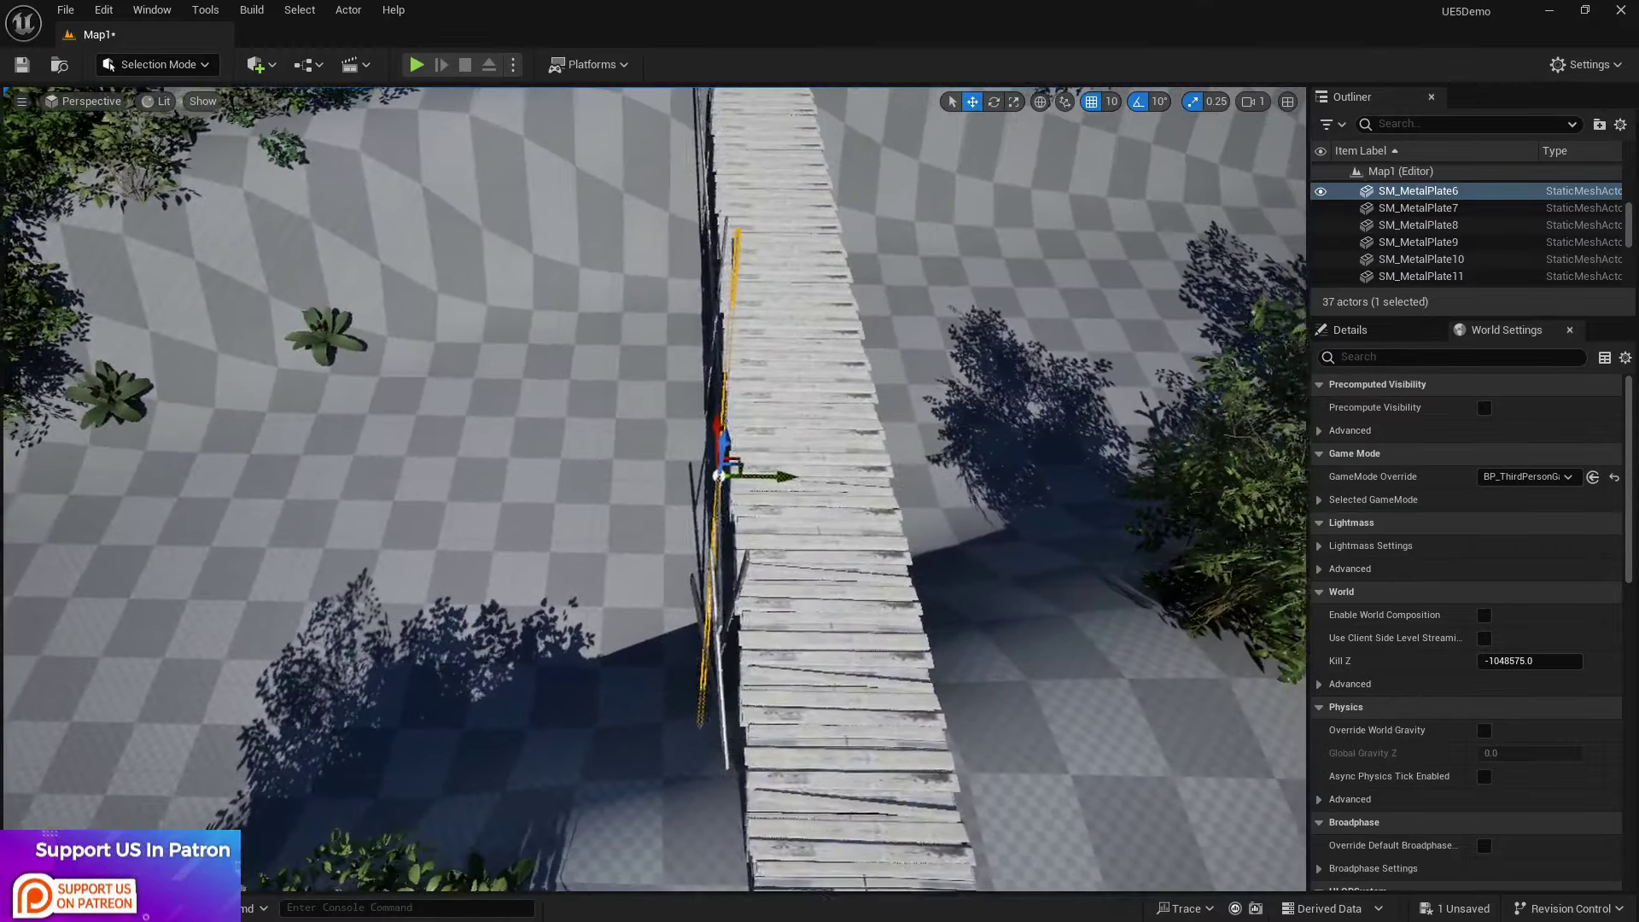
{"action": "right_click_drag", "start_coordinate": [738, 457], "coordinate": [726, 522]}
{"action": "key", "text": "e"}
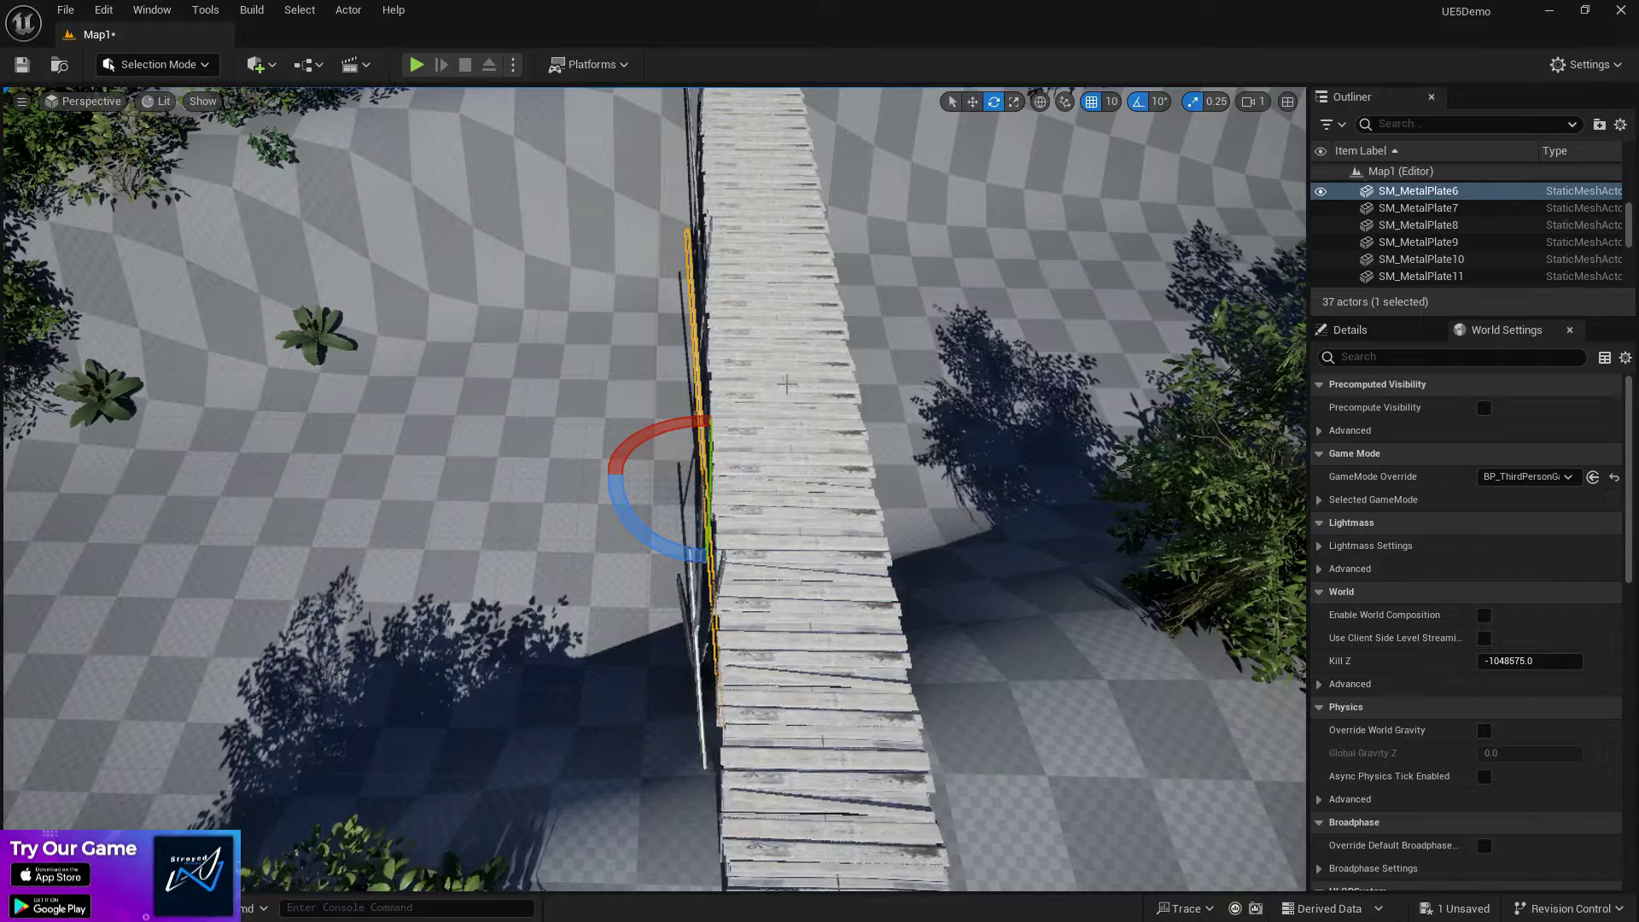
{"action": "right_click_drag", "start_coordinate": [786, 384], "coordinate": [896, 408]}
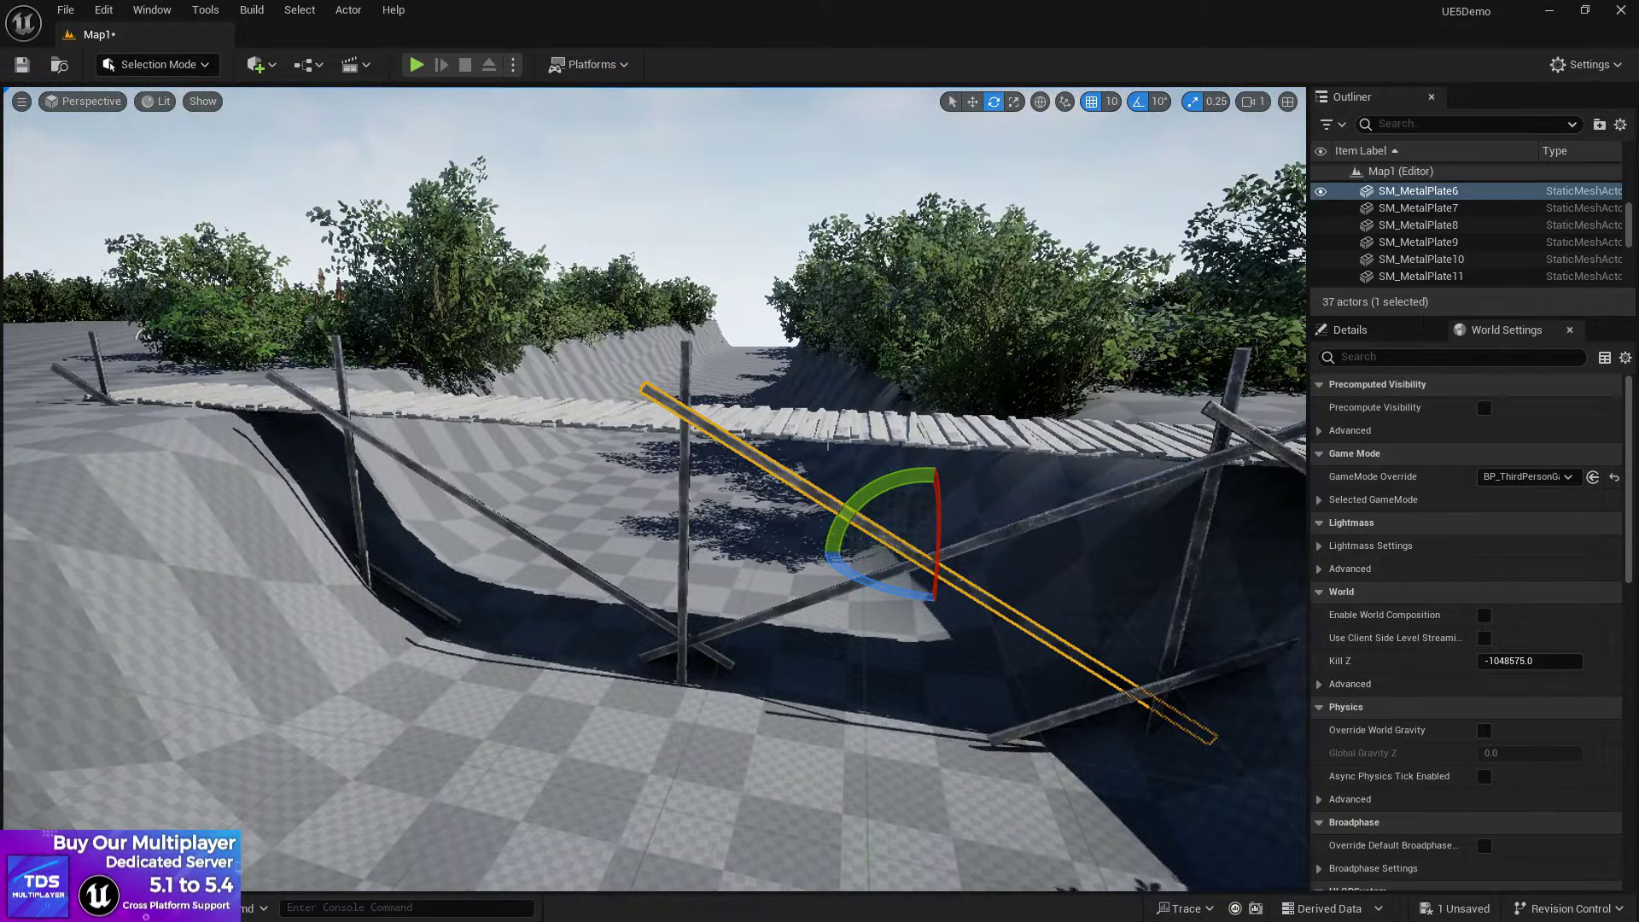
Step: Delete all the diagonal braces and the middle metal post, keeping the other four posts
{"action": "key", "text": "Delete"}
{"action": "left_click", "coordinate": [683, 546]}
{"action": "key", "text": "Delete"}
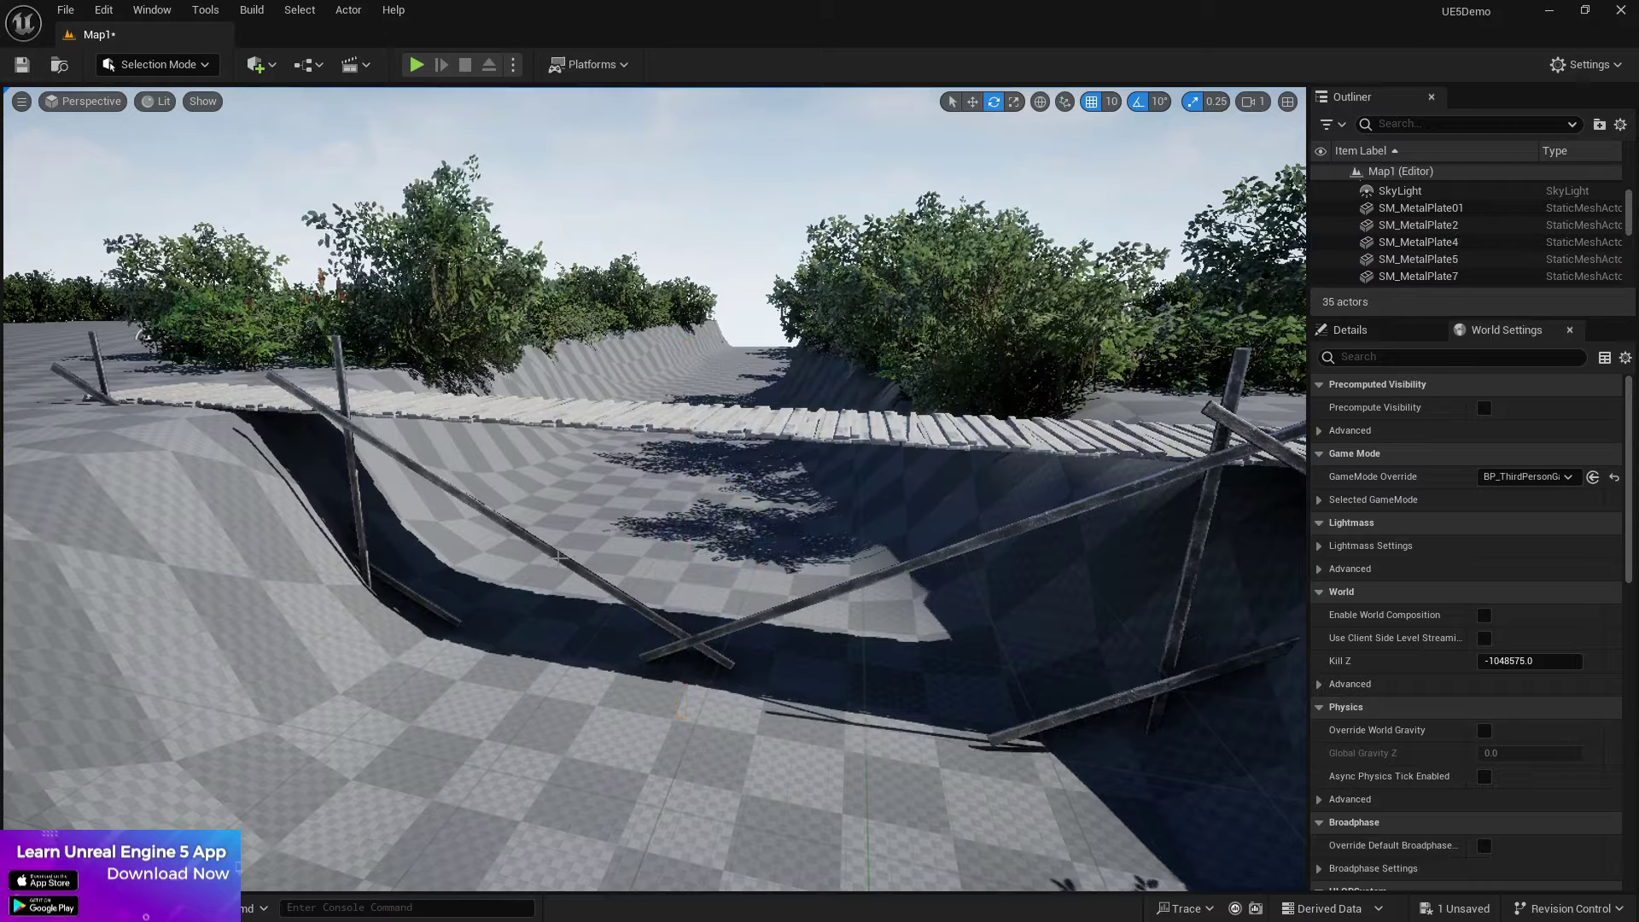
{"action": "left_click", "coordinate": [559, 555]}
{"action": "key", "text": "Delete"}
{"action": "left_click", "coordinate": [415, 603]}
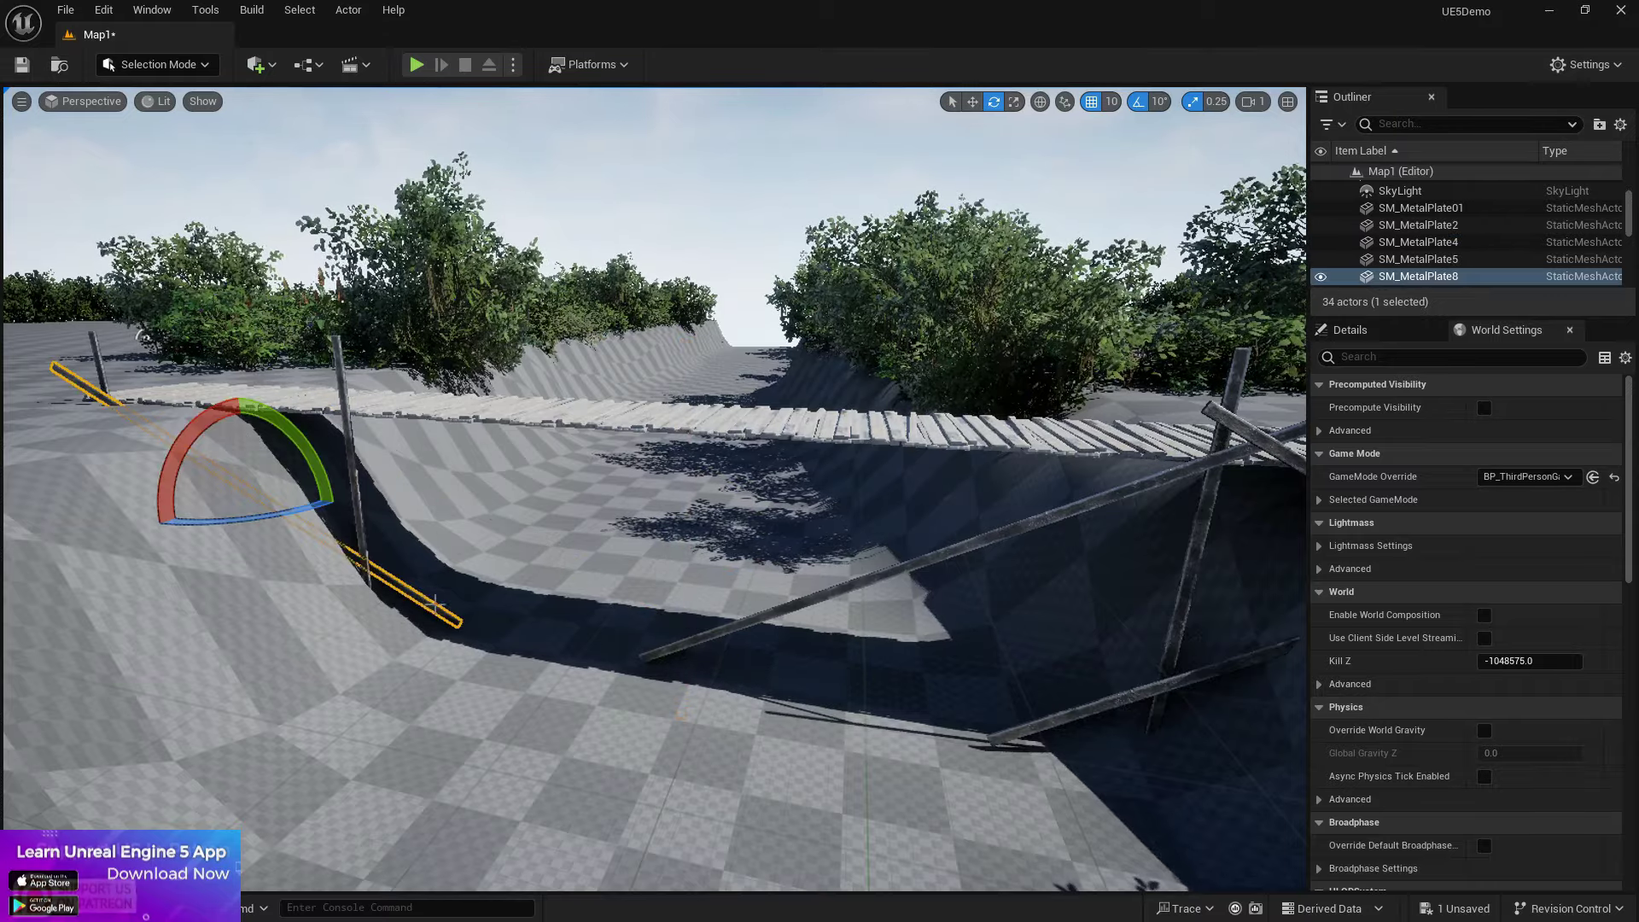
{"action": "key", "text": "Delete"}
{"action": "left_click", "coordinate": [857, 584]}
{"action": "right_click_drag", "start_coordinate": [858, 597], "coordinate": [947, 576]}
{"action": "key", "text": "Delete"}
{"action": "left_click", "coordinate": [848, 508]}
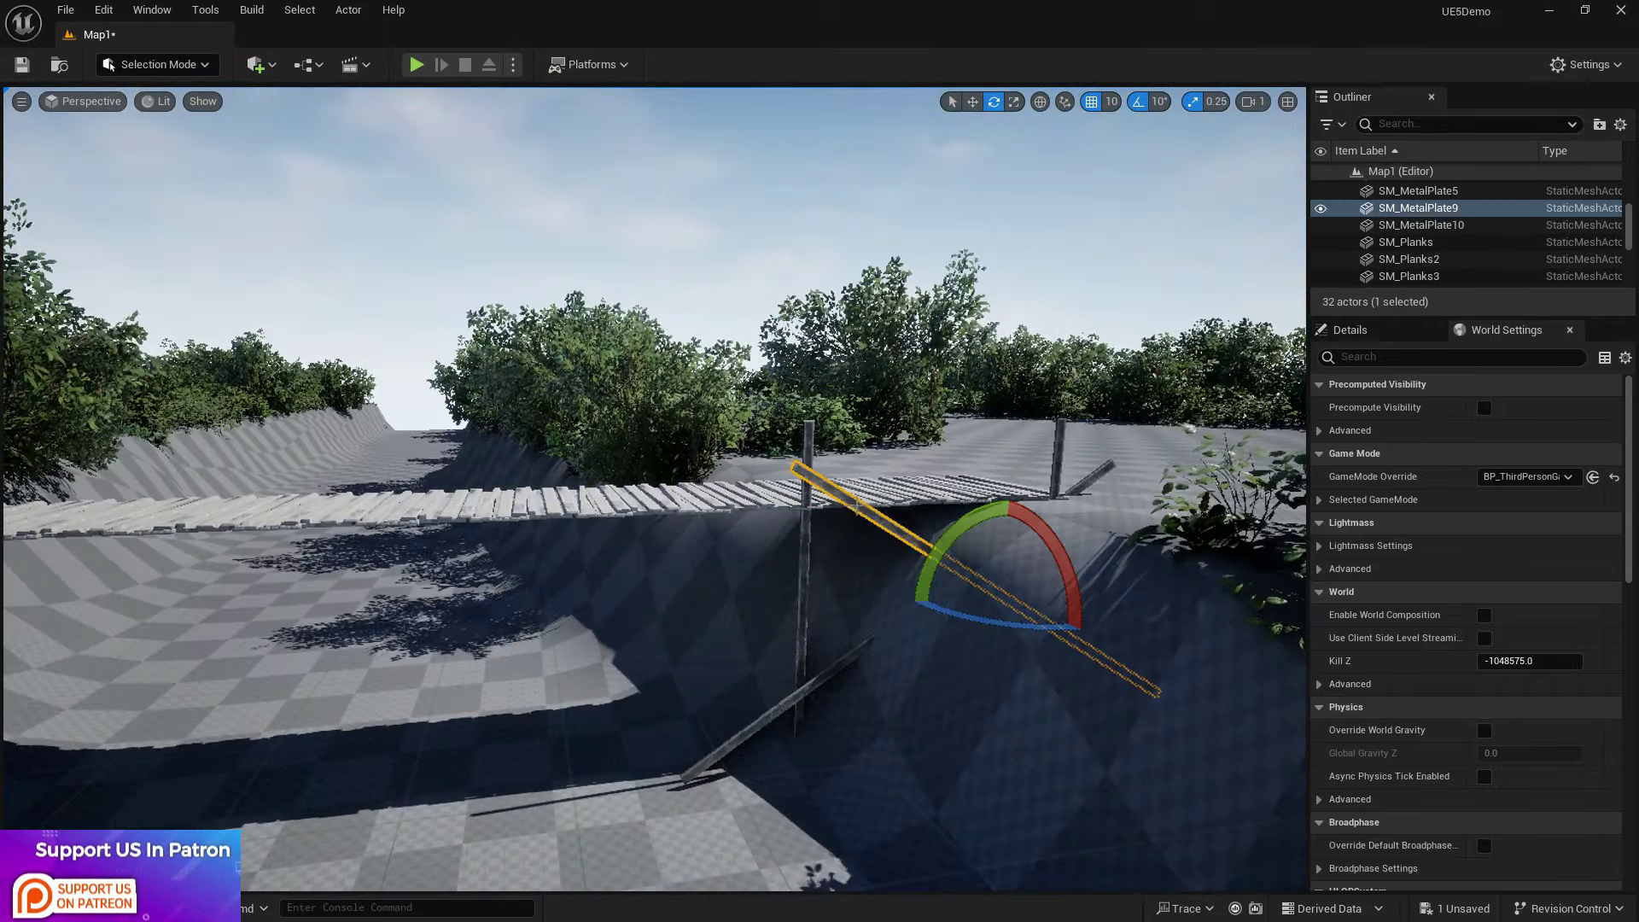
{"action": "key", "text": "Delete"}
{"action": "left_click", "coordinate": [823, 673]}
{"action": "key", "text": "Delete"}
Step: Duplicate the second post from the far bank and rotate the copy into a diagonal descending toward the far bank
{"action": "left_click", "coordinate": [809, 604]}
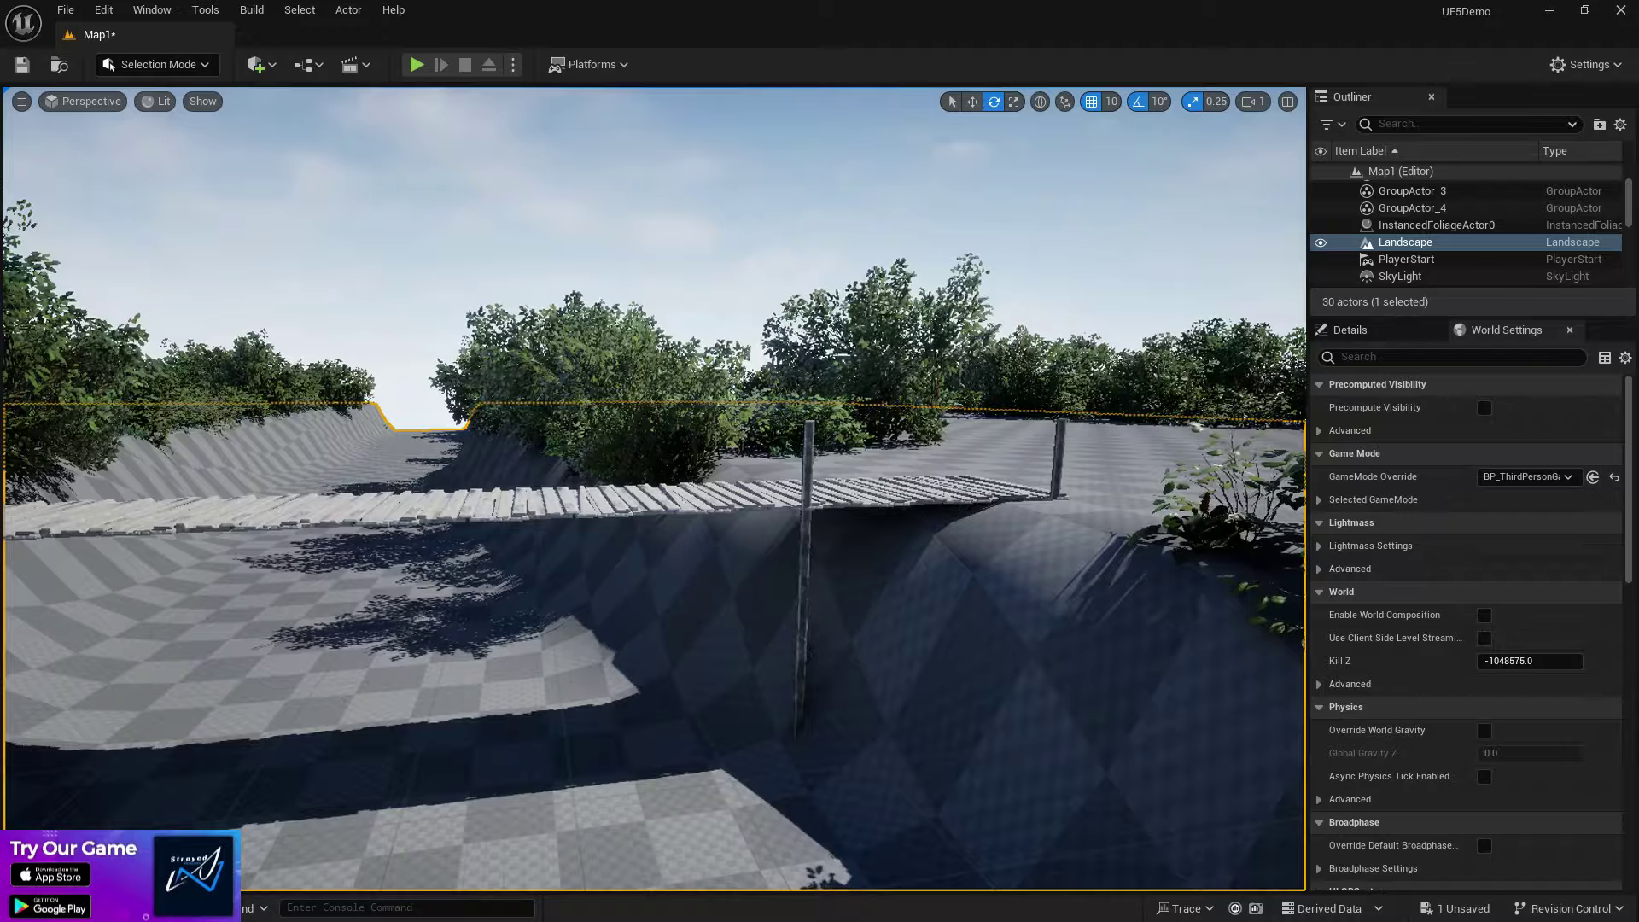
{"action": "left_click", "coordinate": [805, 611]}
{"action": "key", "text": "w"}
{"action": "key", "text": "ctrl+d"}
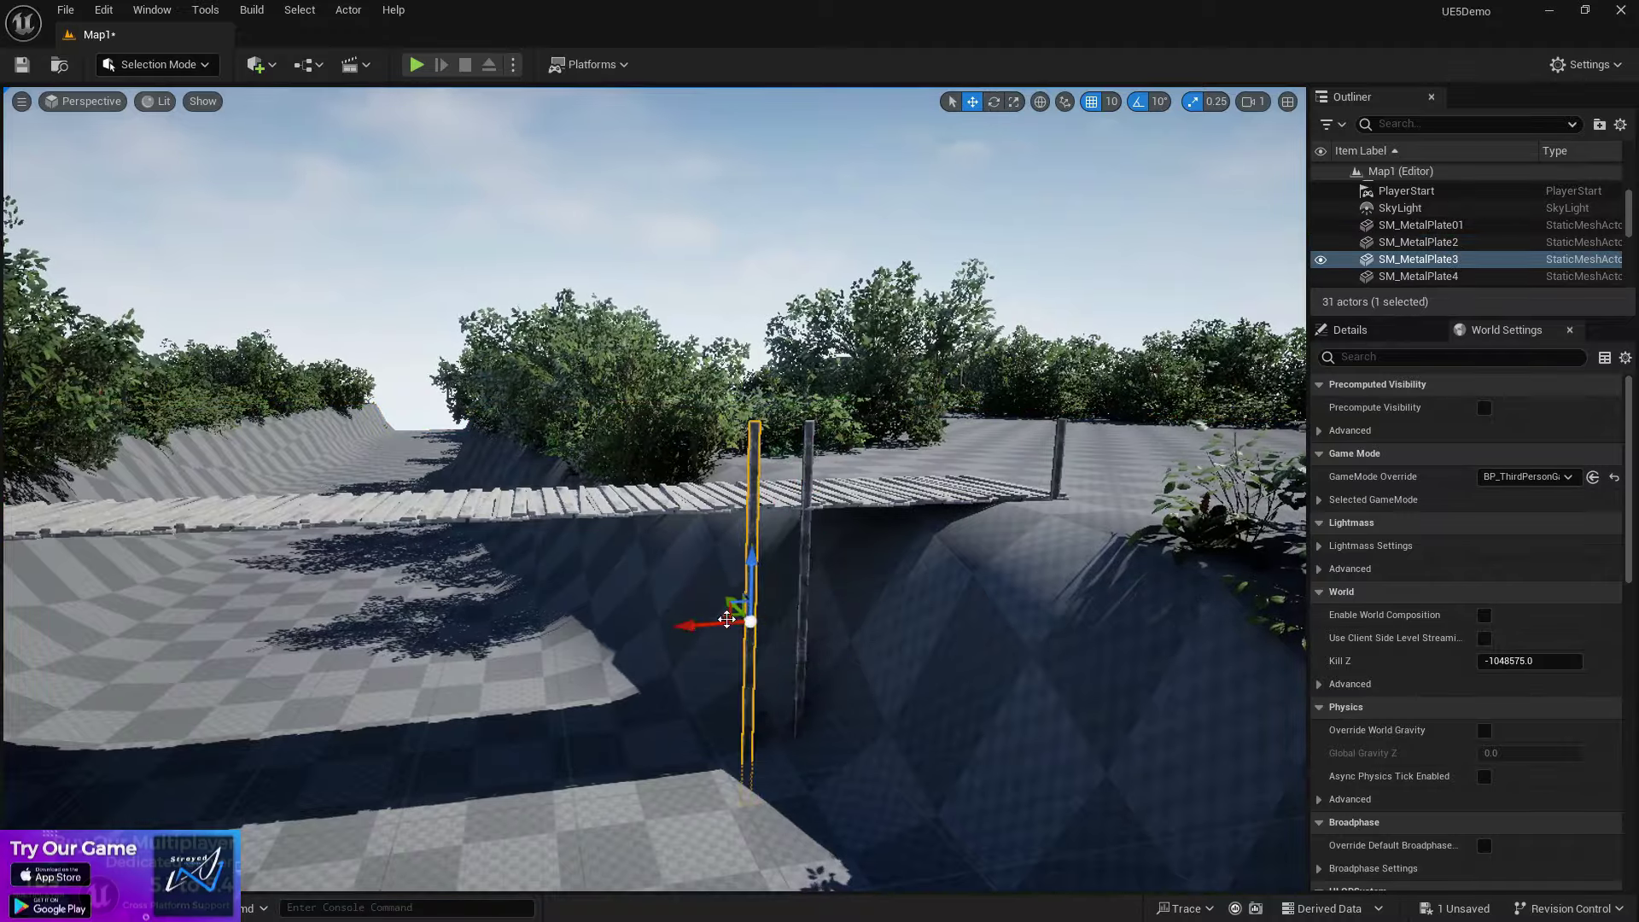
{"action": "key", "text": "e"}
{"action": "left_click_drag", "start_coordinate": [652, 629], "coordinate": [687, 702]}
{"action": "right_click_drag", "start_coordinate": [948, 525], "coordinate": [768, 525]}
{"action": "key", "text": "w"}
{"action": "right_click_drag", "start_coordinate": [888, 525], "coordinate": [948, 525]}
Step: Duplicate the upright post to the middle of the bridge, and lengthen and tilt the diagonal to span between the two posts
{"action": "left_click", "coordinate": [939, 540]}
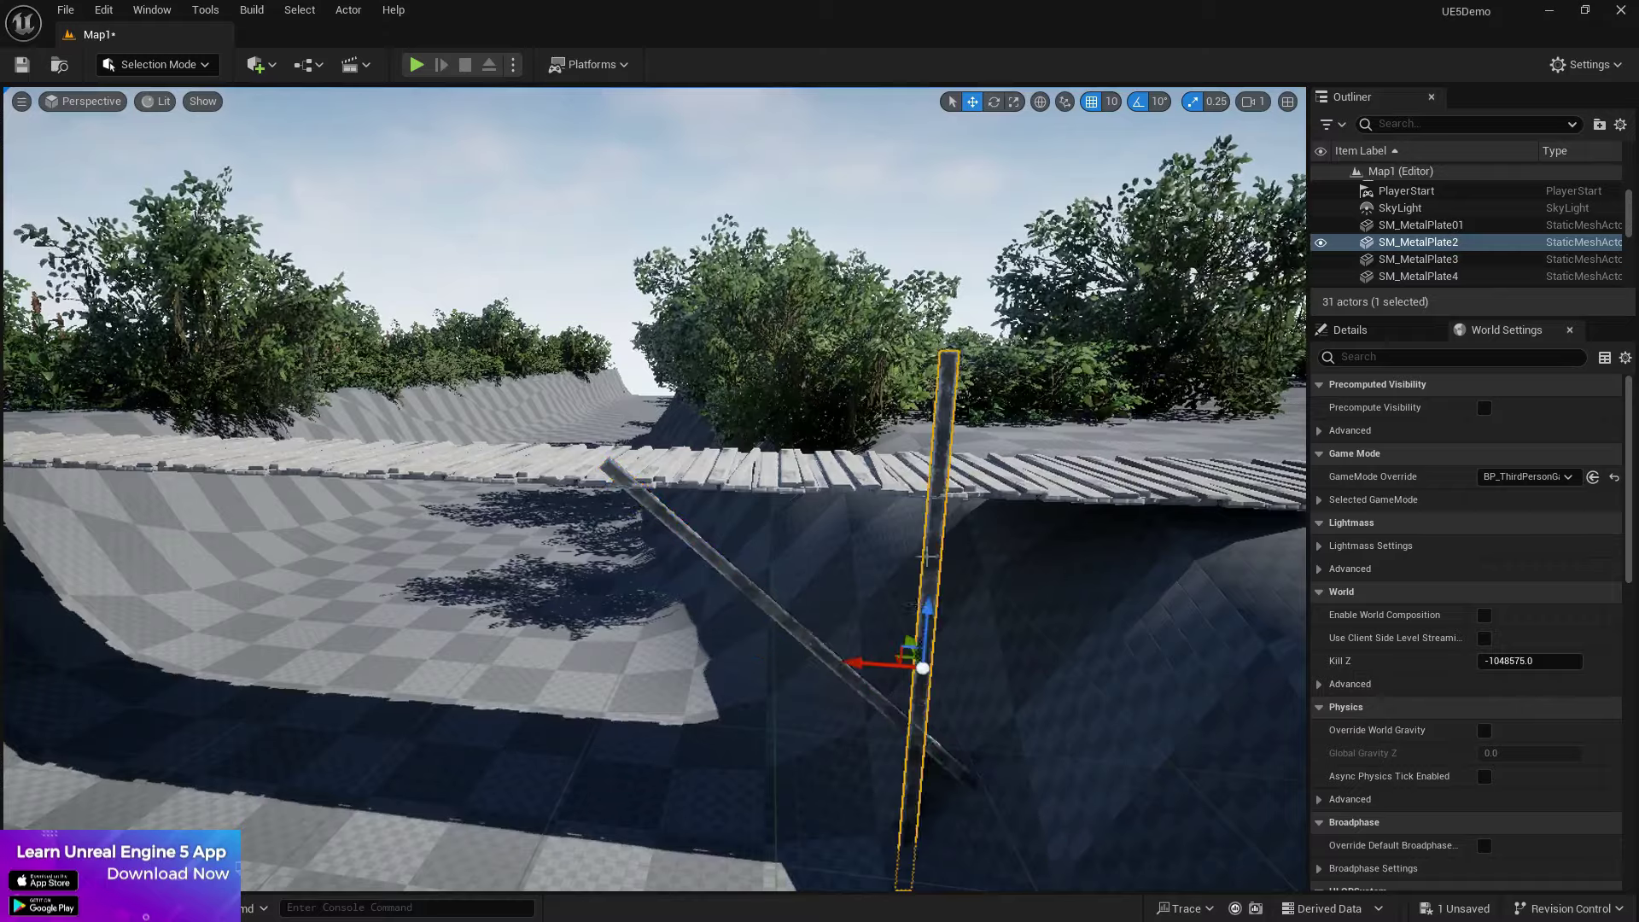
{"action": "left_click_drag", "start_coordinate": [865, 663], "coordinate": [268, 619], "text": "alt"}
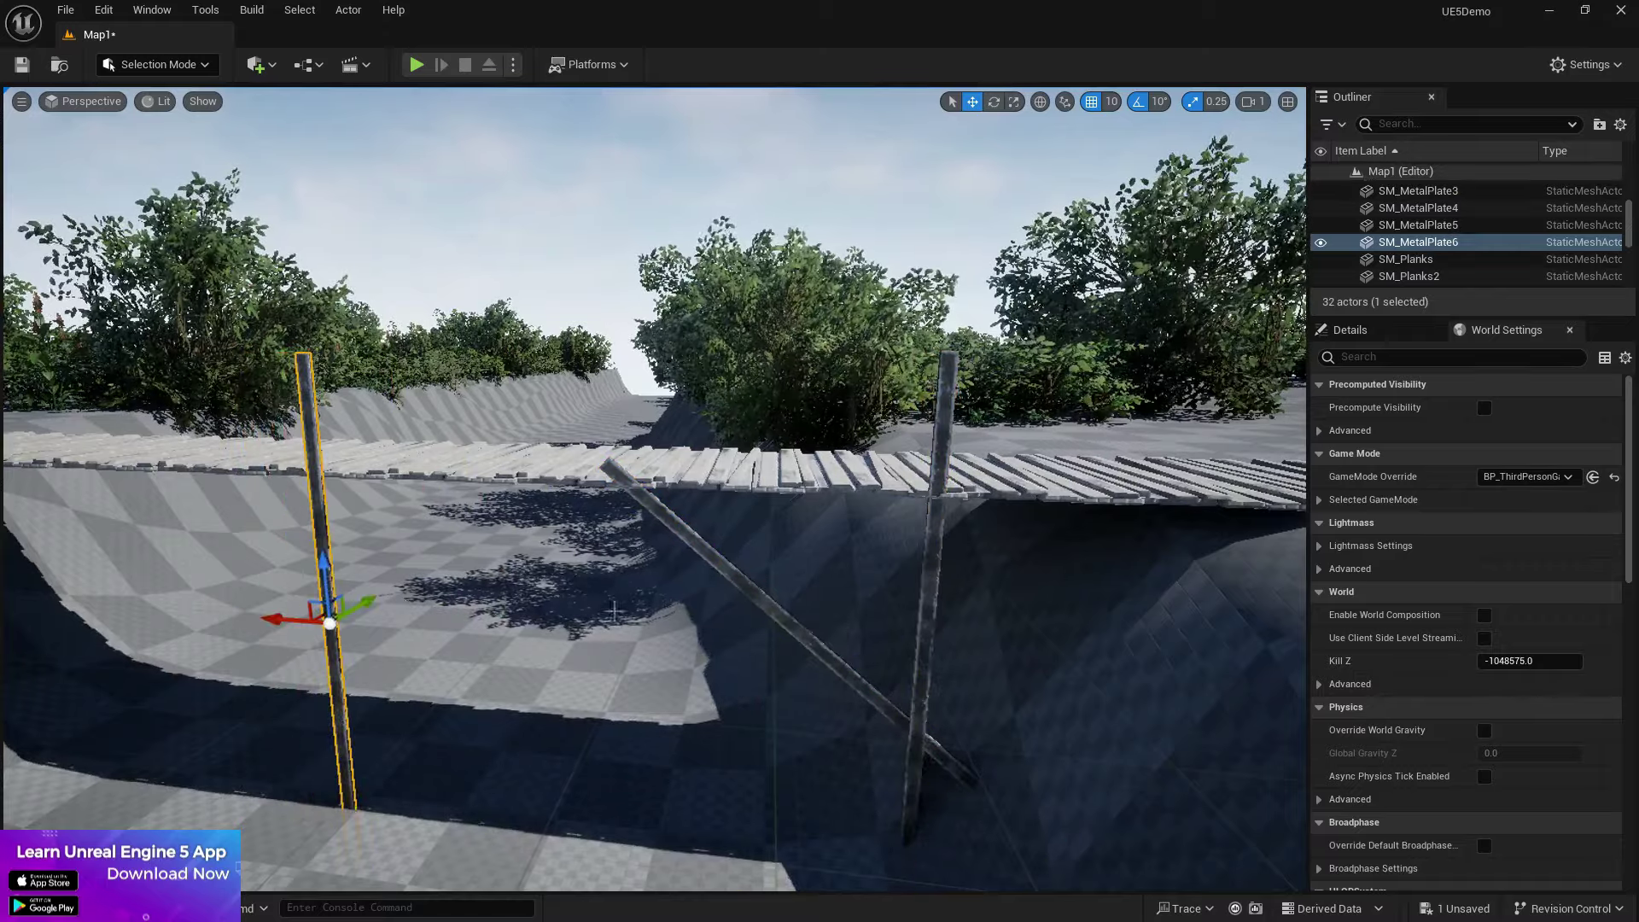
{"action": "left_click", "coordinate": [758, 607]}
{"action": "key", "text": "r"}
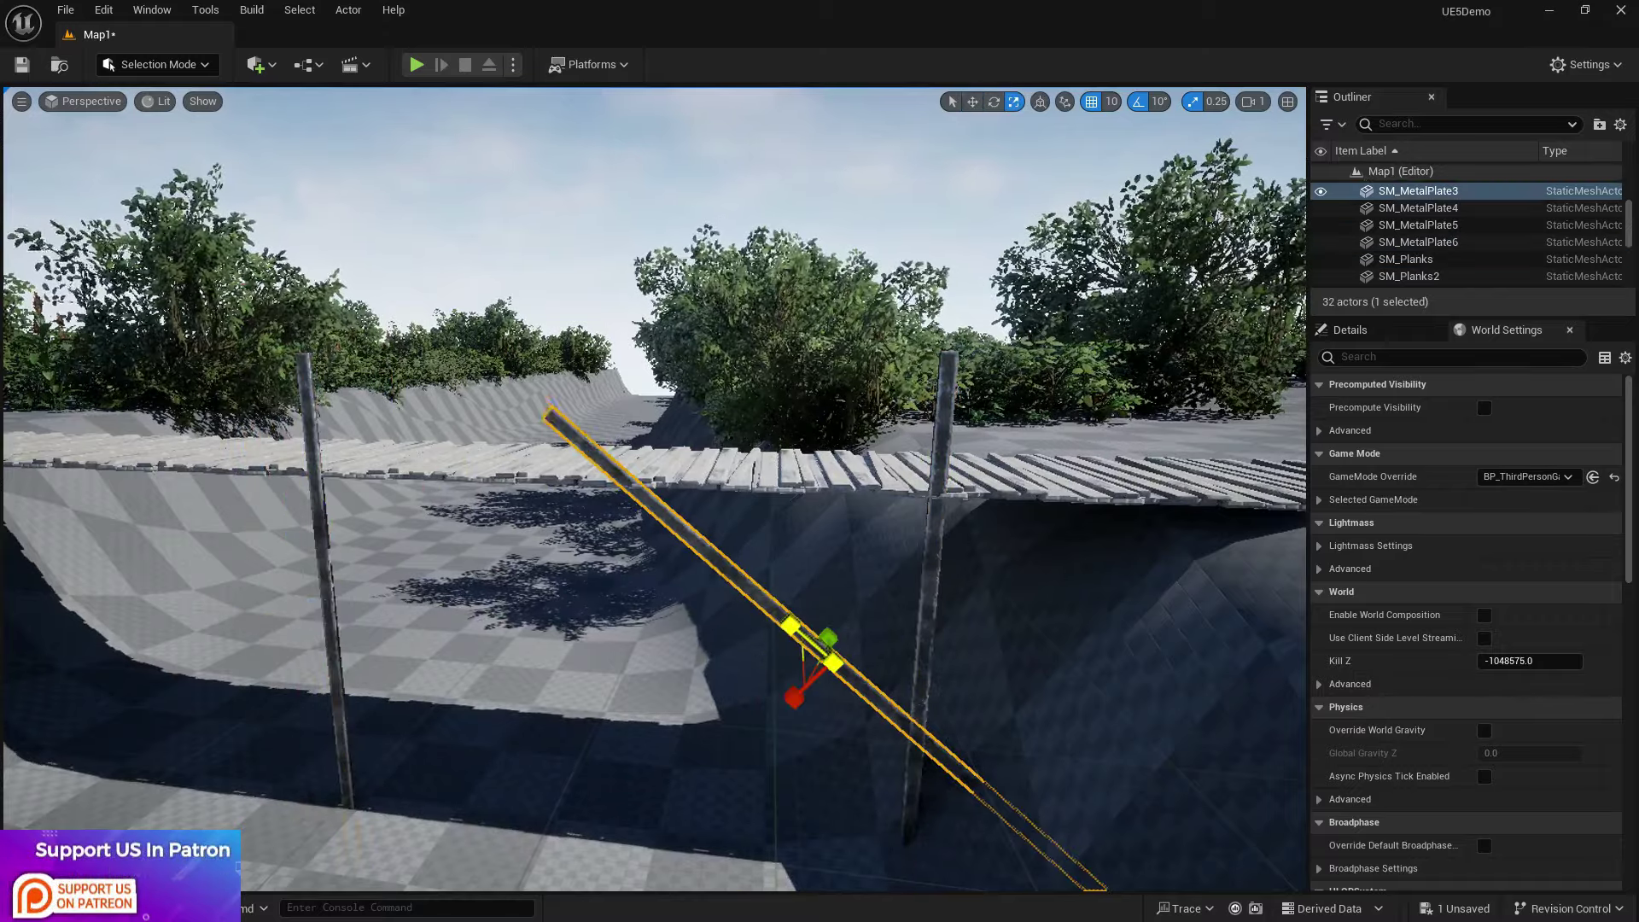
{"action": "key", "text": "w"}
{"action": "scroll", "coordinate": [730, 576], "scroll_direction": "down", "scroll_amount": 4}
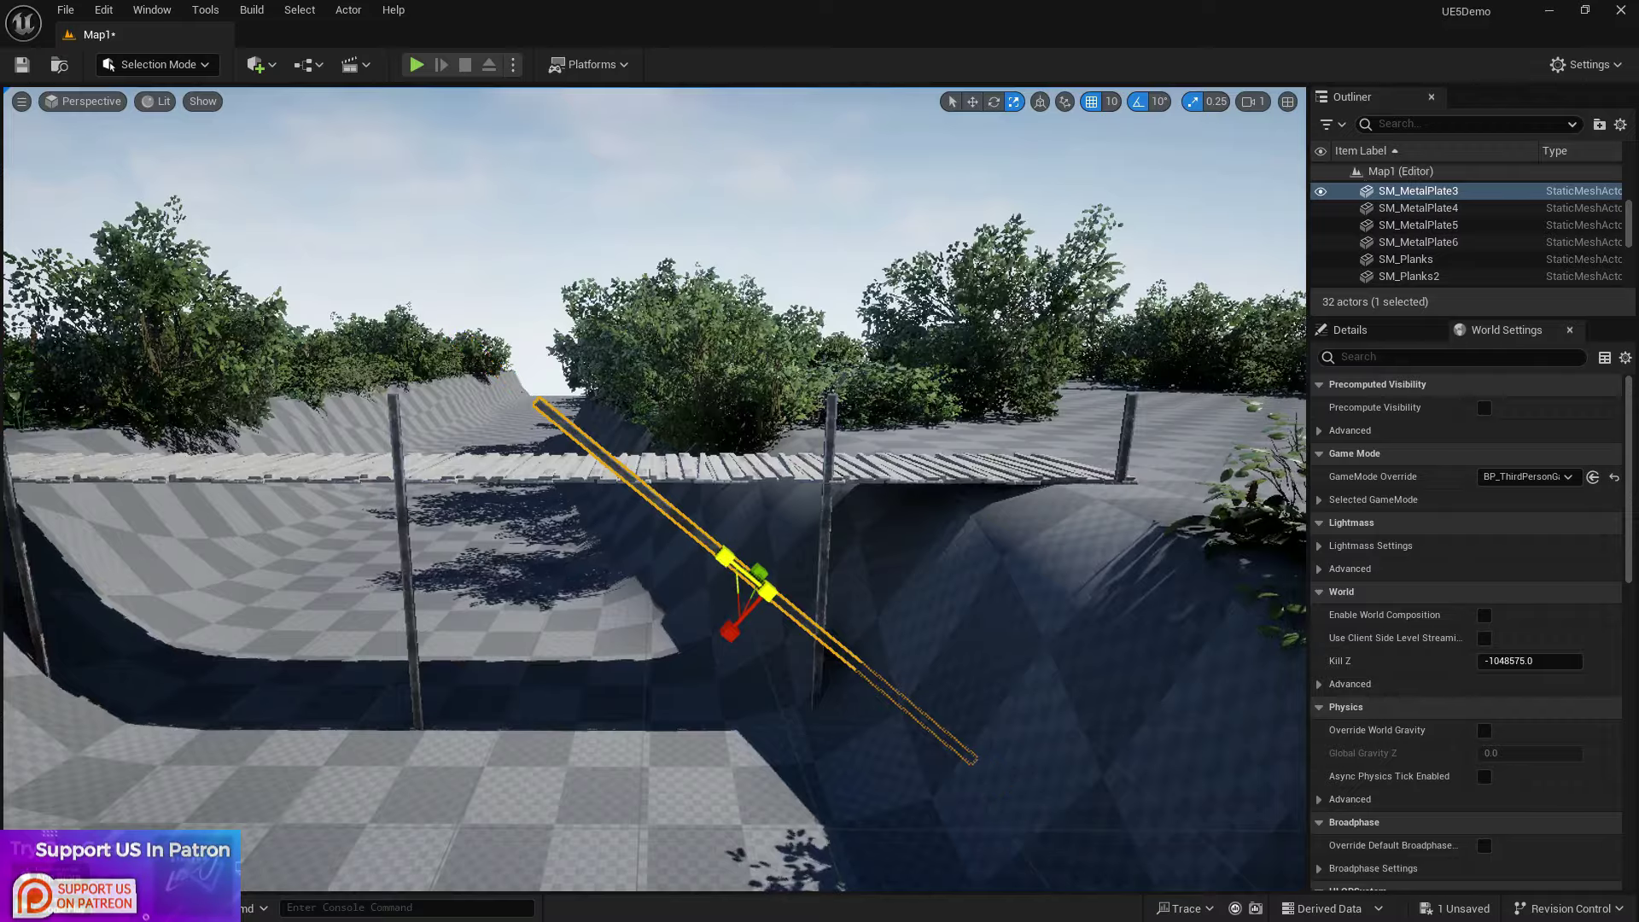
{"action": "left_click_drag", "start_coordinate": [729, 589], "coordinate": [596, 583]}
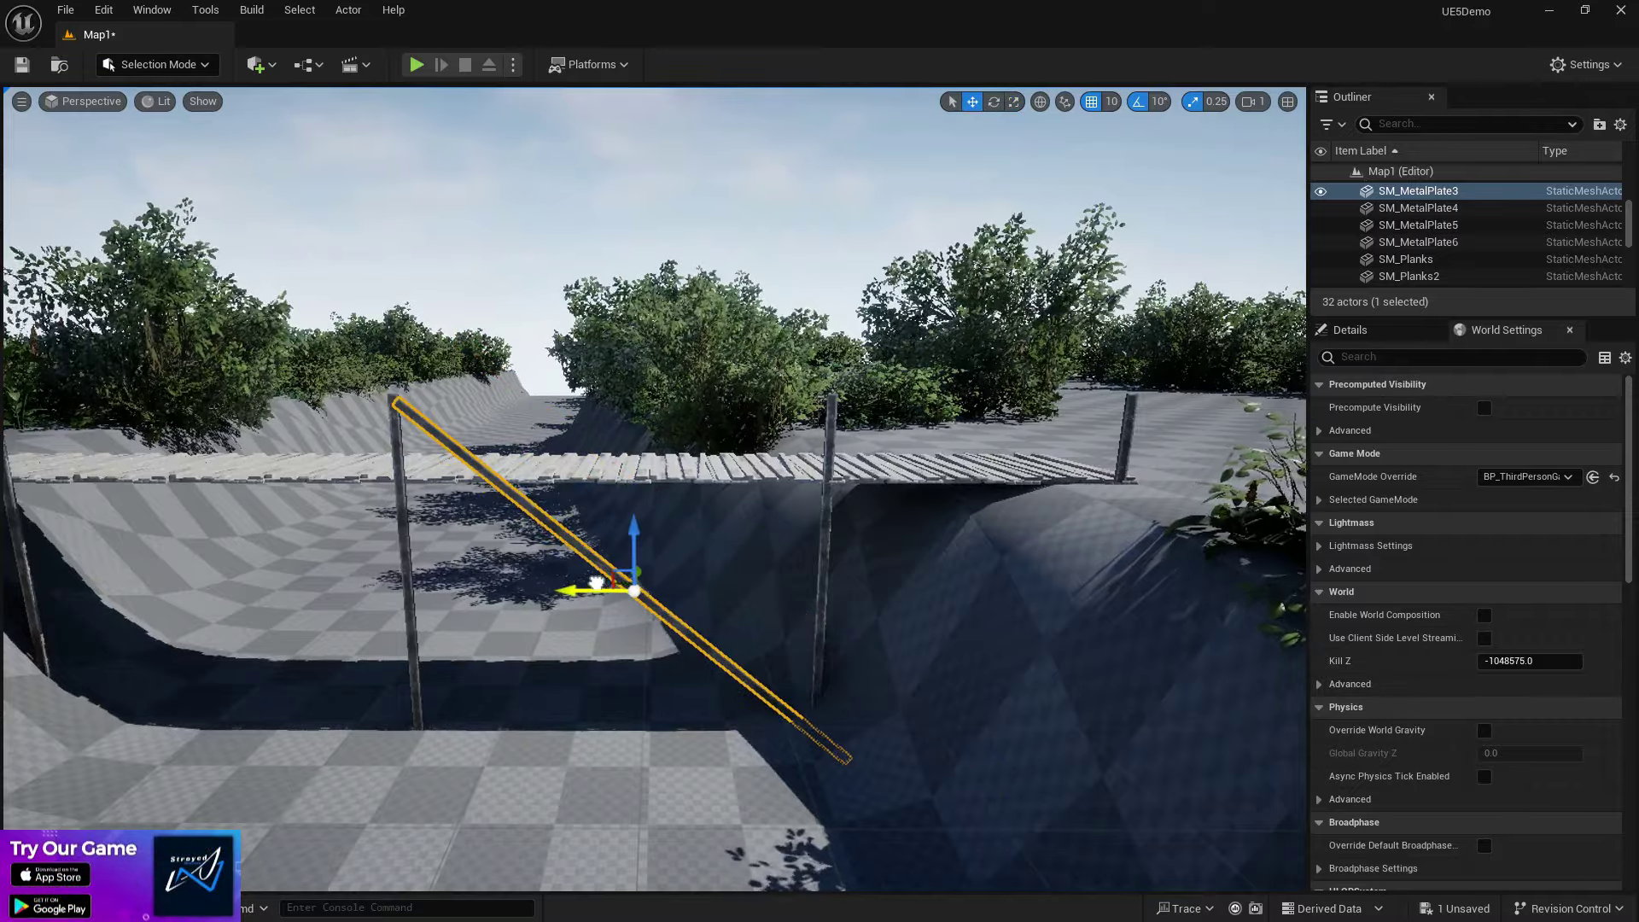
{"action": "left_click_drag", "start_coordinate": [686, 529], "coordinate": [649, 510]}
{"action": "key", "text": "w"}
{"action": "right_click_drag", "start_coordinate": [648, 510], "coordinate": [707, 481]}
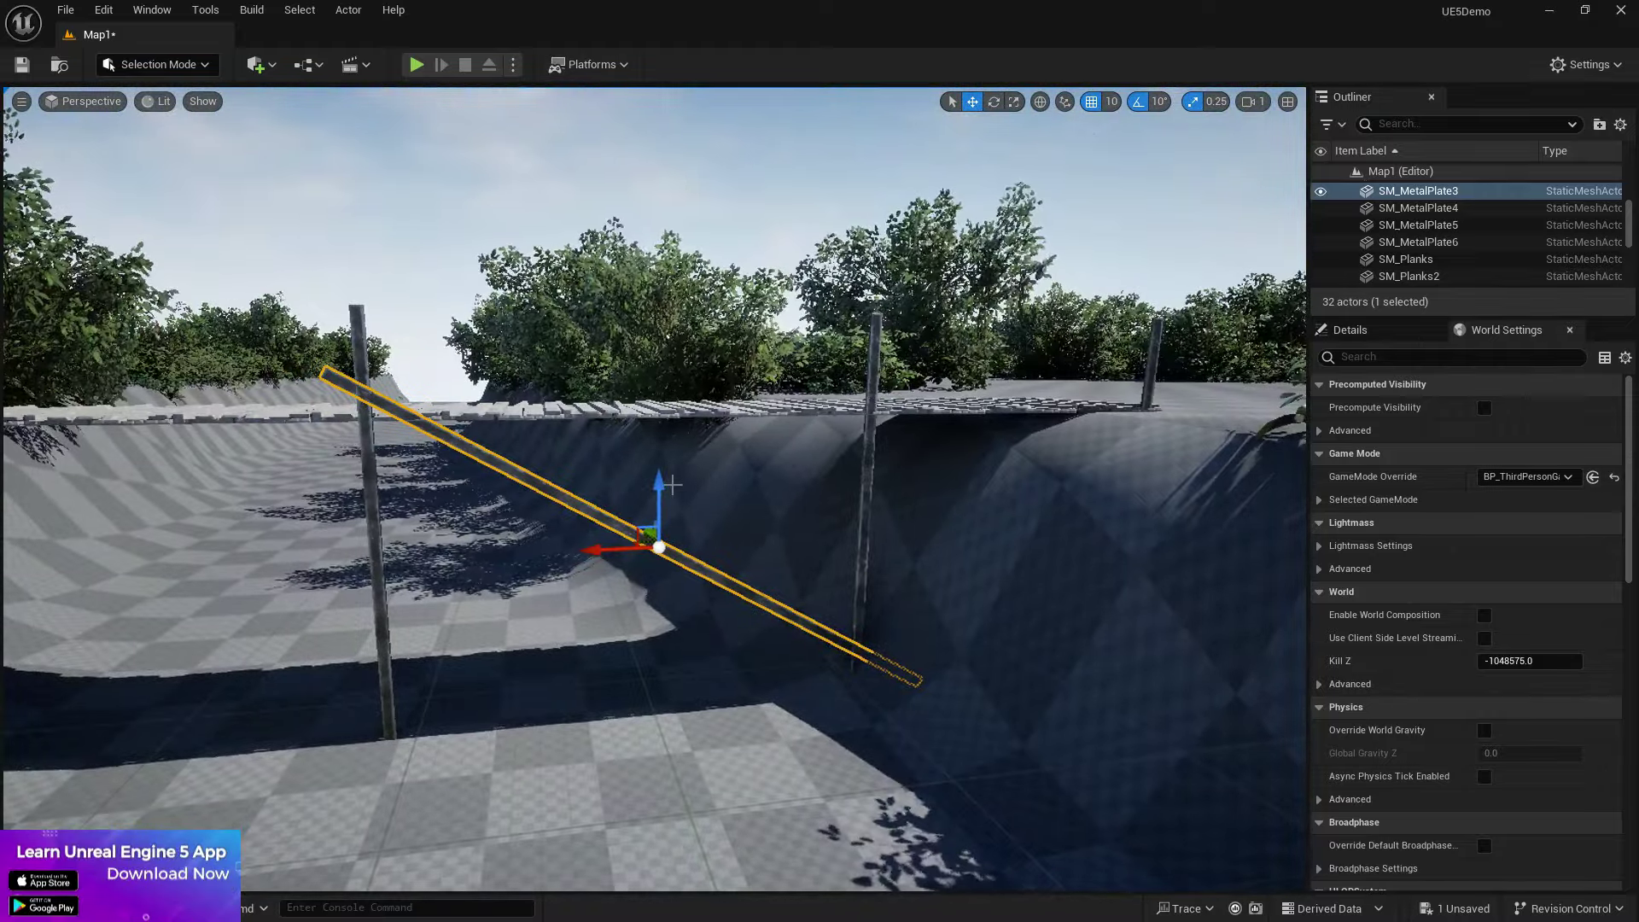
Step: Duplicate the brace, rotate the copy to the opposite diagonal to form an X between the posts, and group both braces
{"action": "left_click_drag", "start_coordinate": [658, 489], "coordinate": [598, 602], "text": "alt"}
{"action": "key", "text": "w"}
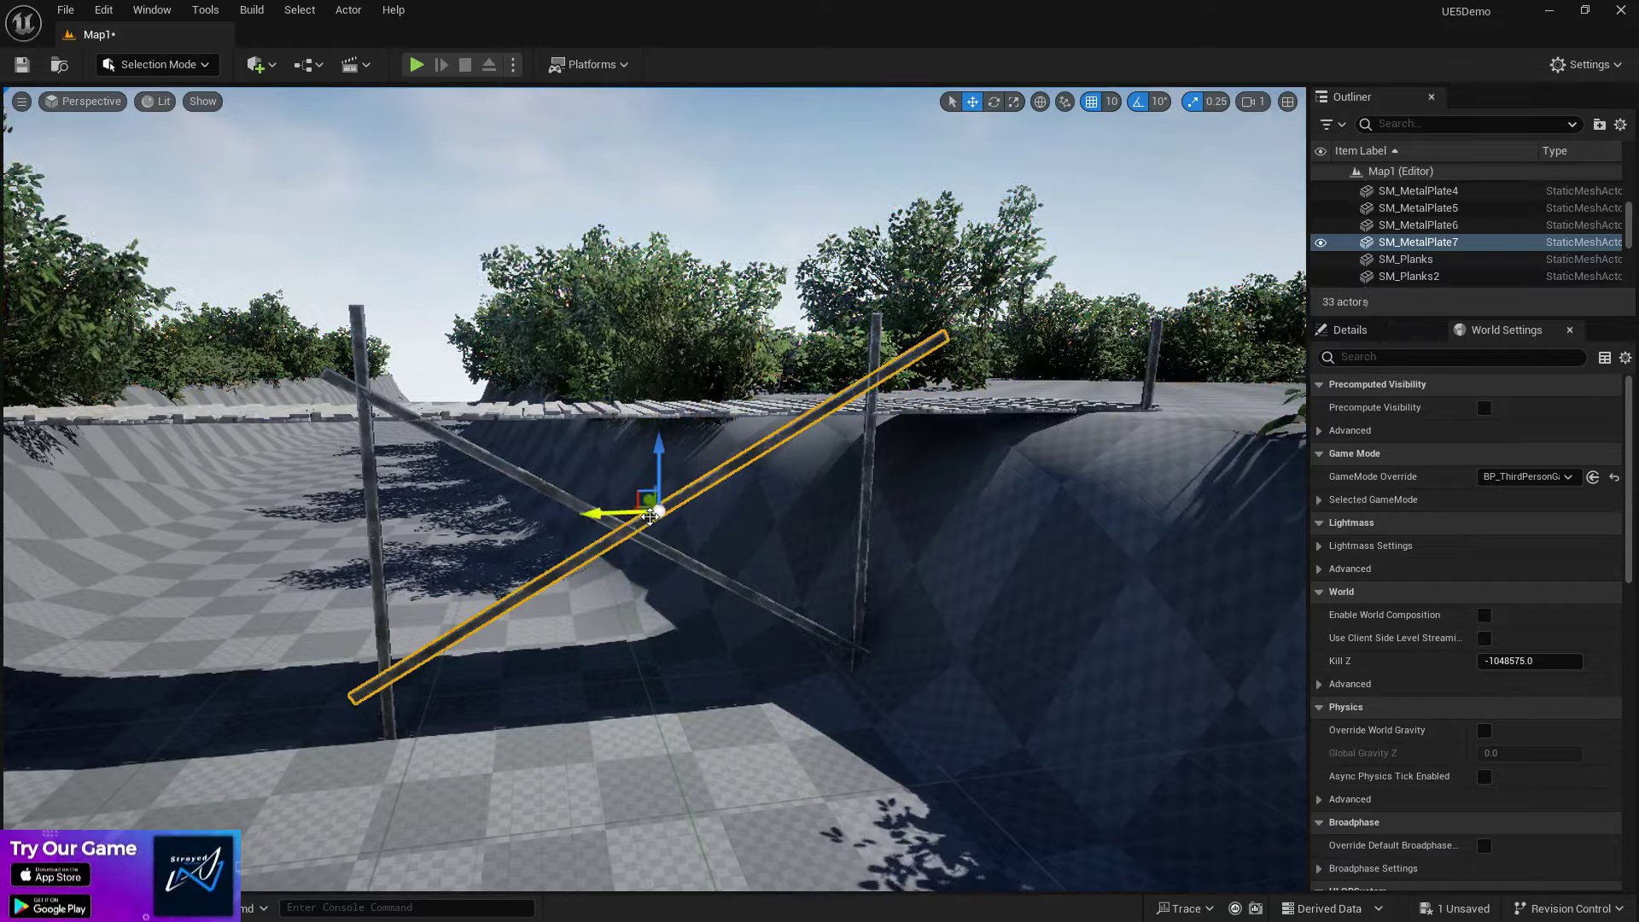
{"action": "right_click_drag", "start_coordinate": [682, 450], "coordinate": [744, 504]}
{"action": "left_click", "coordinate": [723, 473], "text": "shift"}
{"action": "key", "text": "ctrl+g"}
Step: Duplicate the X-brace group into the far-bank gap and the two gaps toward the starting bank
{"action": "key", "text": "s"}
{"action": "left_click_drag", "start_coordinate": [608, 408], "coordinate": [958, 420], "text": "alt"}
{"action": "right_click_drag", "start_coordinate": [958, 420], "coordinate": [1185, 432]}
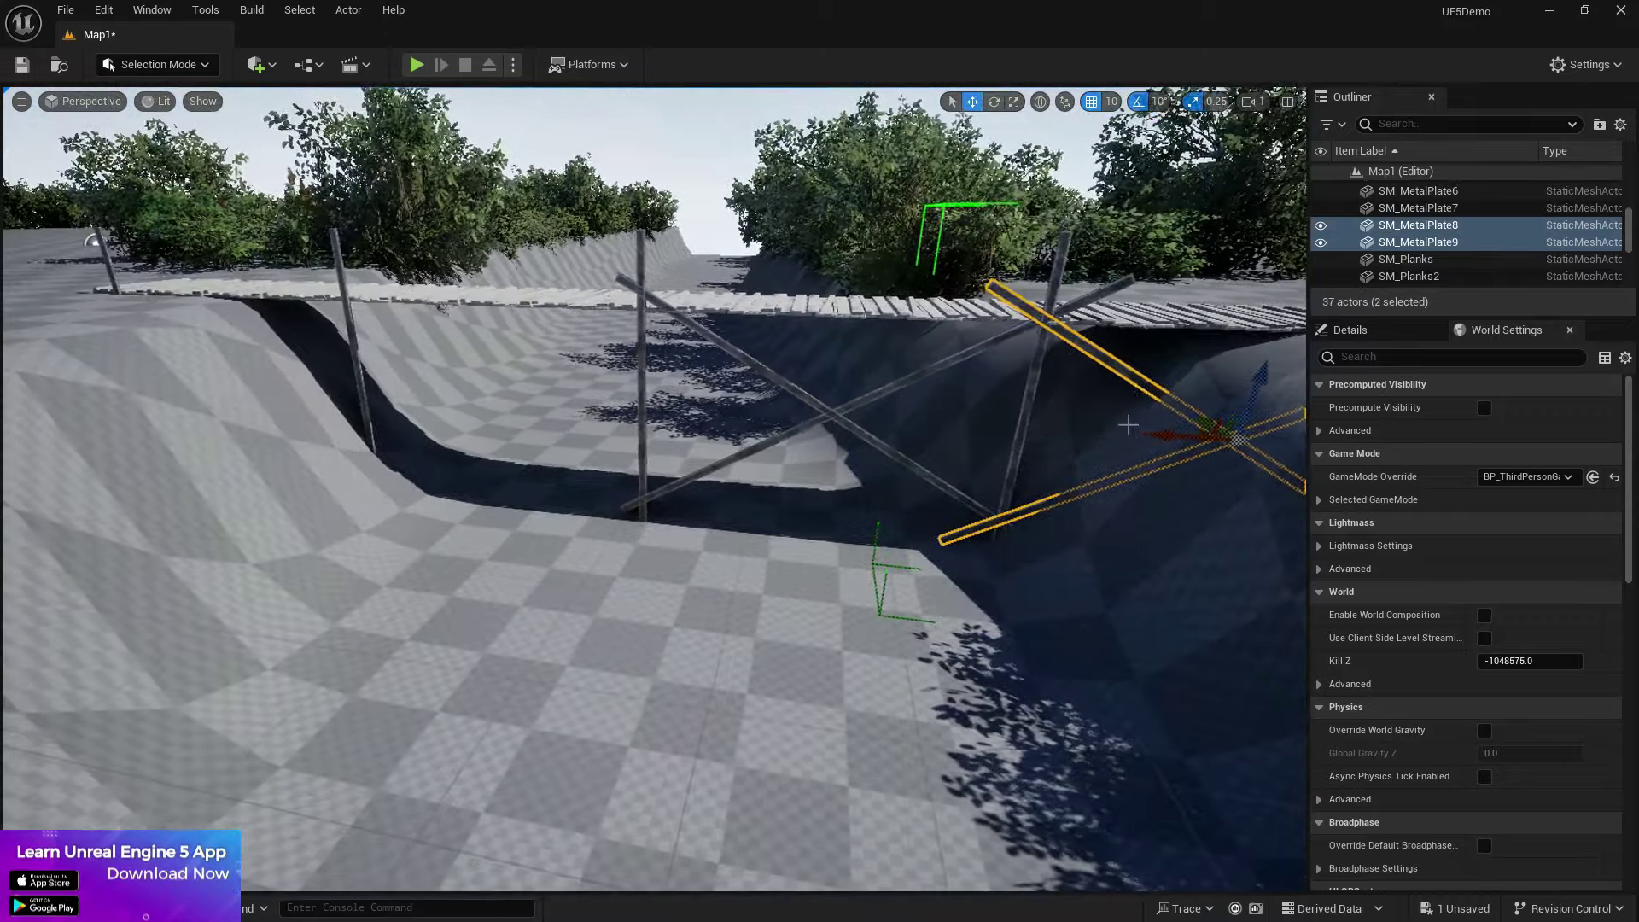
{"action": "left_click_drag", "start_coordinate": [1187, 435], "coordinate": [440, 402], "text": "alt"}
{"action": "key", "text": "a"}
{"action": "right_click_drag", "start_coordinate": [440, 403], "coordinate": [588, 395]}
{"action": "left_click_drag", "start_coordinate": [588, 396], "coordinate": [302, 372], "text": "alt"}
{"action": "right_click_drag", "start_coordinate": [302, 372], "coordinate": [196, 372]}
{"action": "key", "text": "d"}
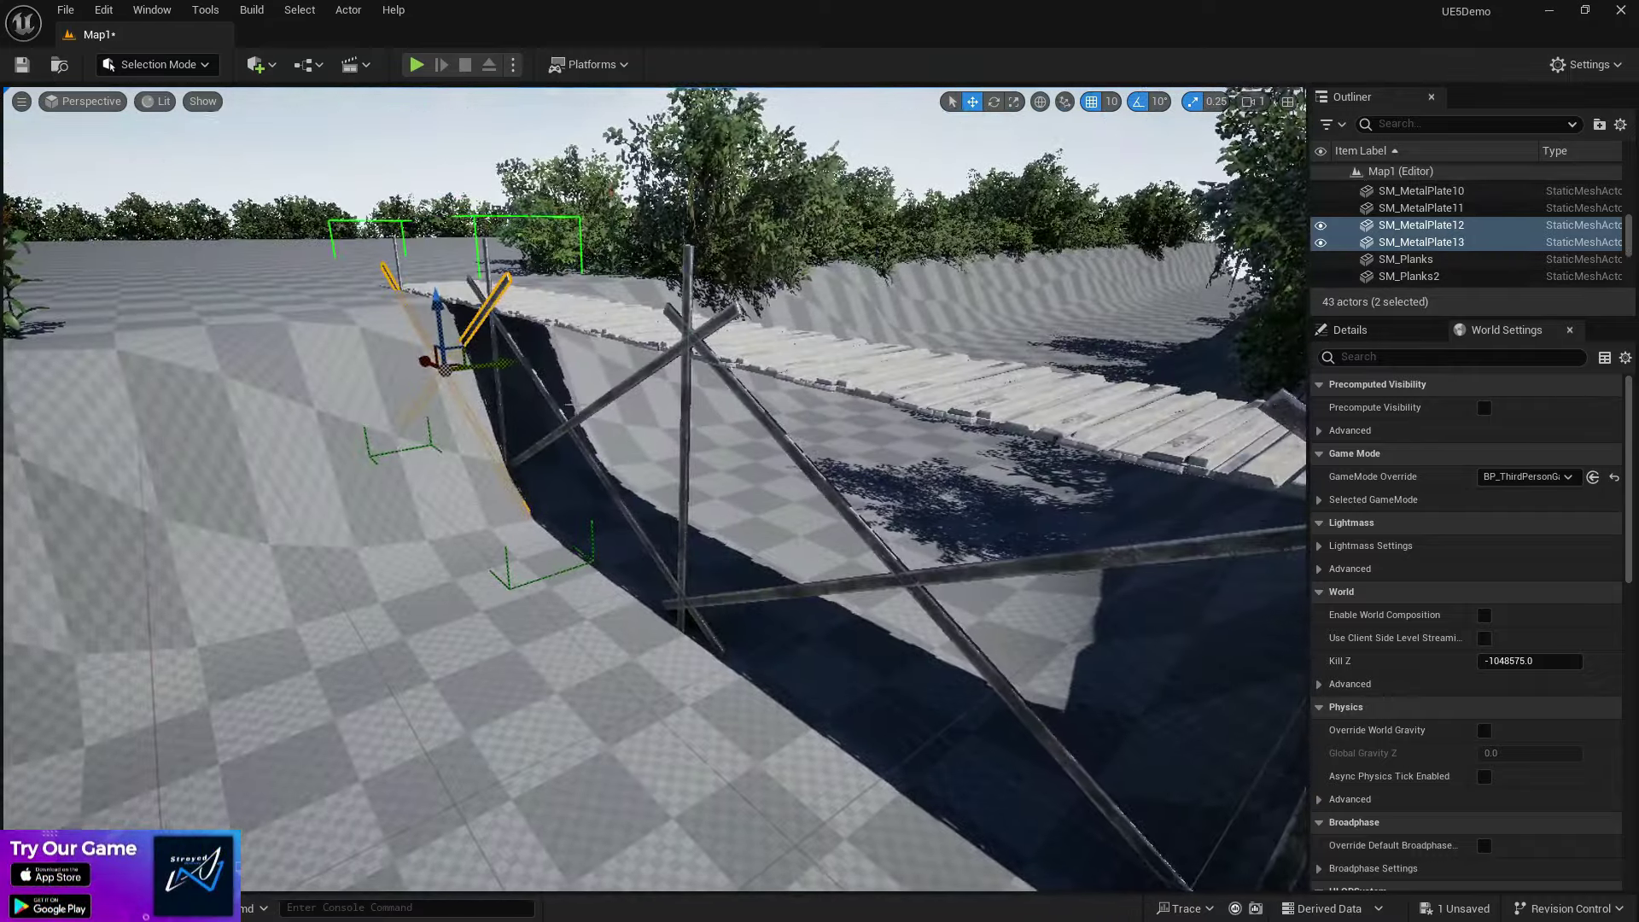
Step: Select all four X-brace groups and all five posts, and duplicate them together to the opposite side of the deck
{"action": "left_click", "coordinate": [567, 422], "text": "ctrl"}
{"action": "left_click", "coordinate": [912, 588], "text": "ctrl"}
{"action": "right_click_drag", "start_coordinate": [911, 589], "coordinate": [1205, 589]}
{"action": "left_click", "coordinate": [697, 406], "text": "ctrl"}
{"action": "left_click", "coordinate": [514, 383], "text": "ctrl"}
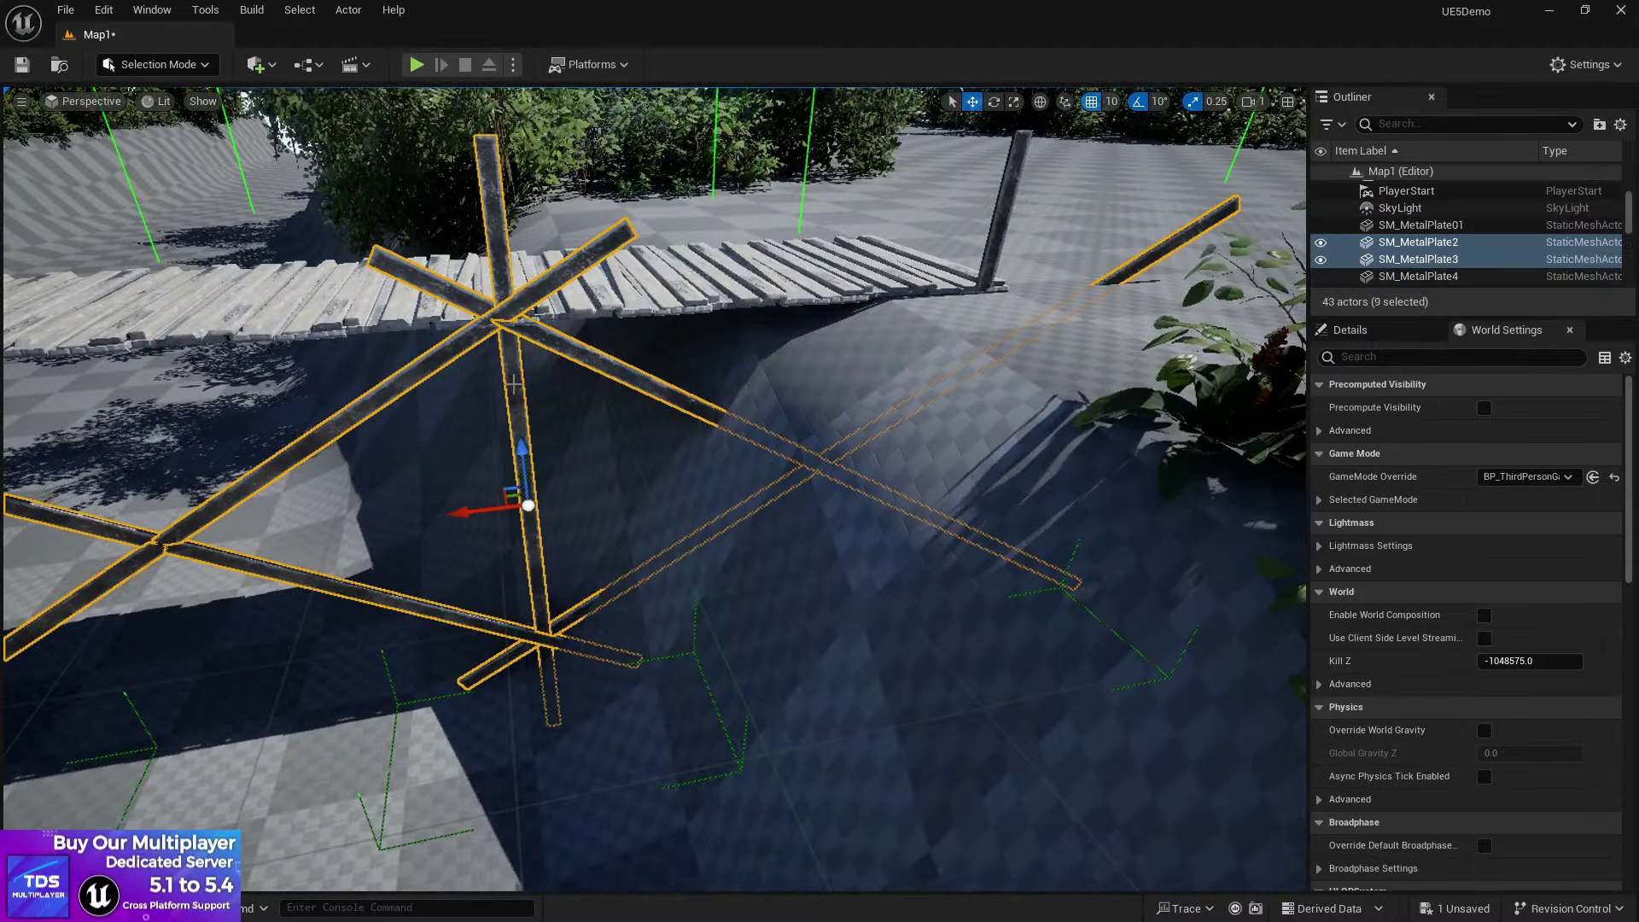
{"action": "left_click", "coordinate": [1004, 205], "text": "ctrl"}
{"action": "right_click_drag", "start_coordinate": [1003, 205], "coordinate": [752, 334]}
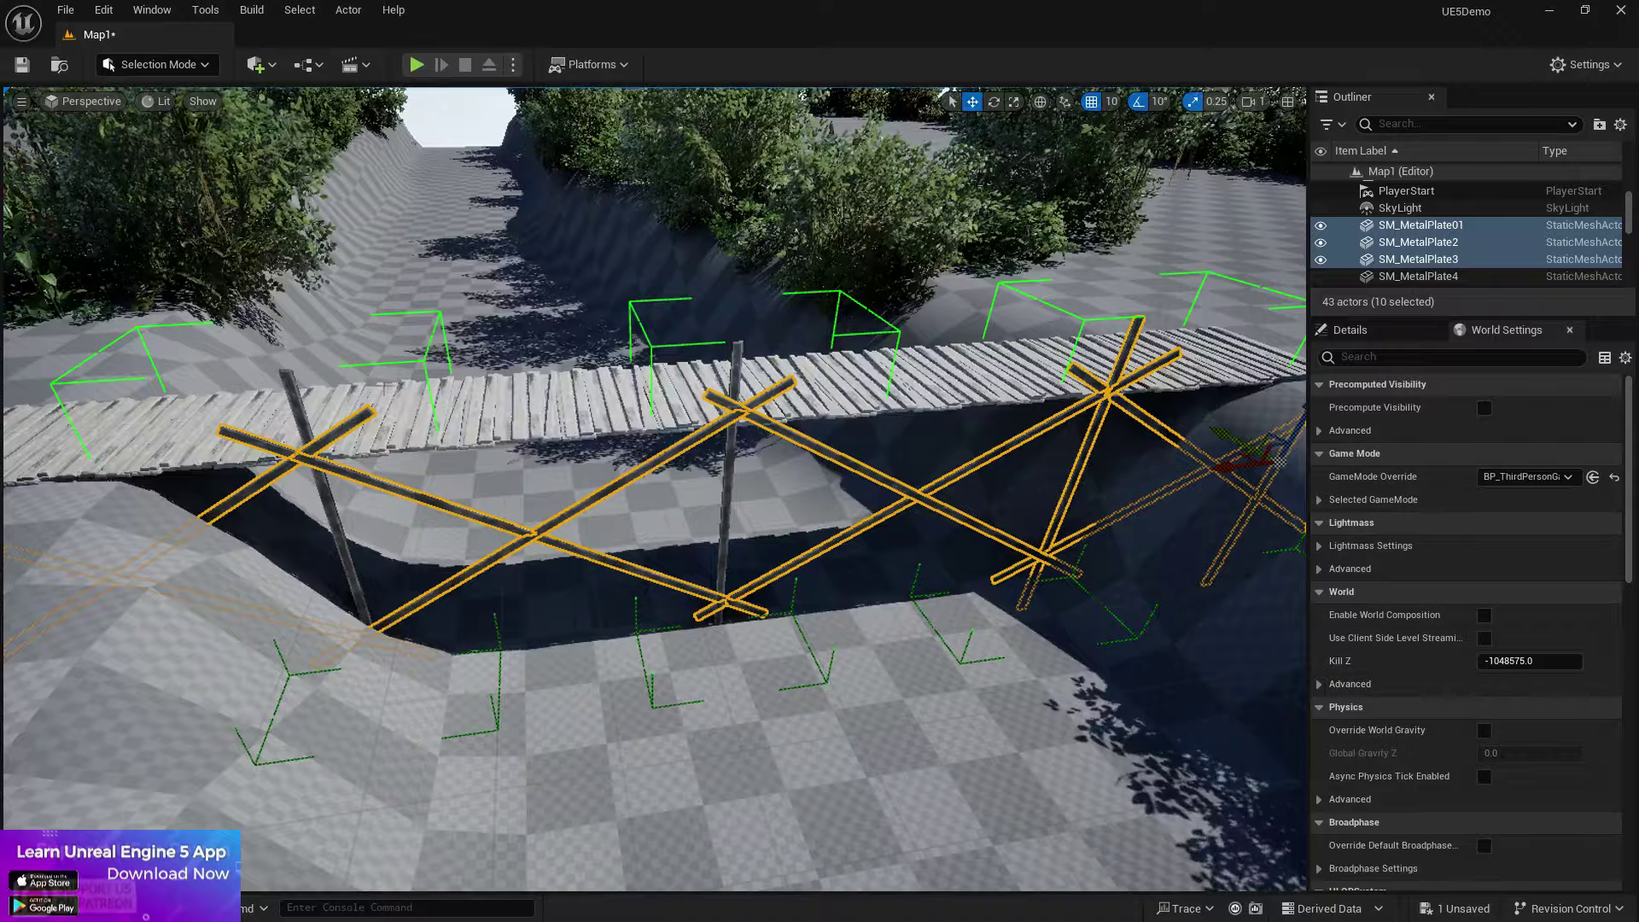
{"action": "left_click", "coordinate": [339, 529], "text": "ctrl"}
{"action": "left_click", "coordinate": [725, 512], "text": "ctrl"}
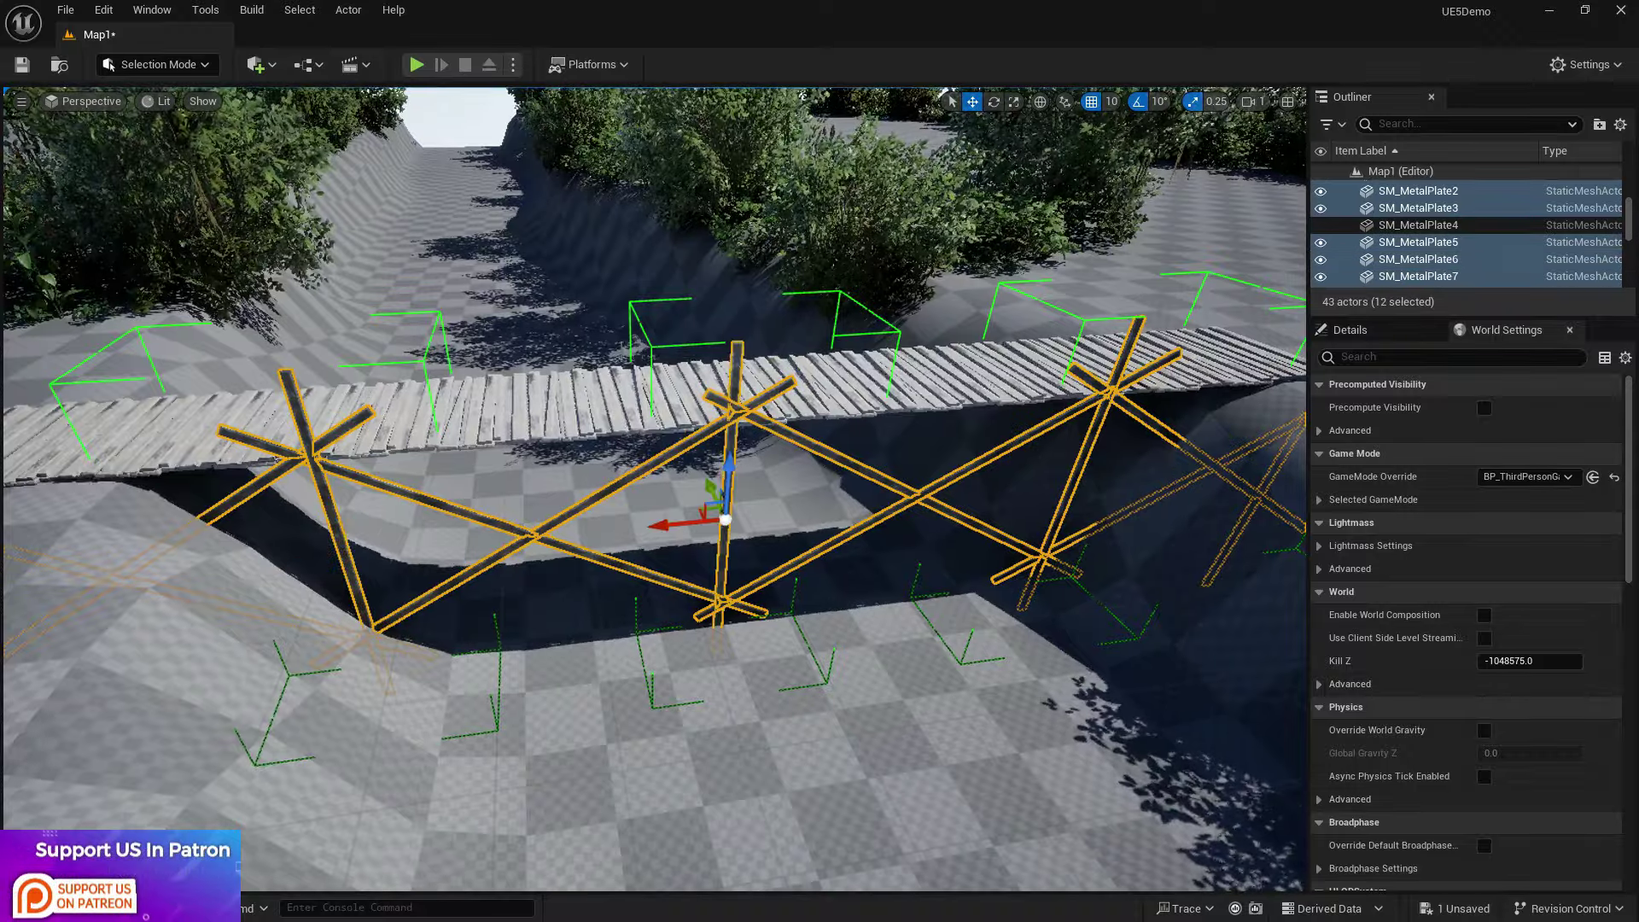
{"action": "left_click", "coordinate": [344, 359], "text": "ctrl"}
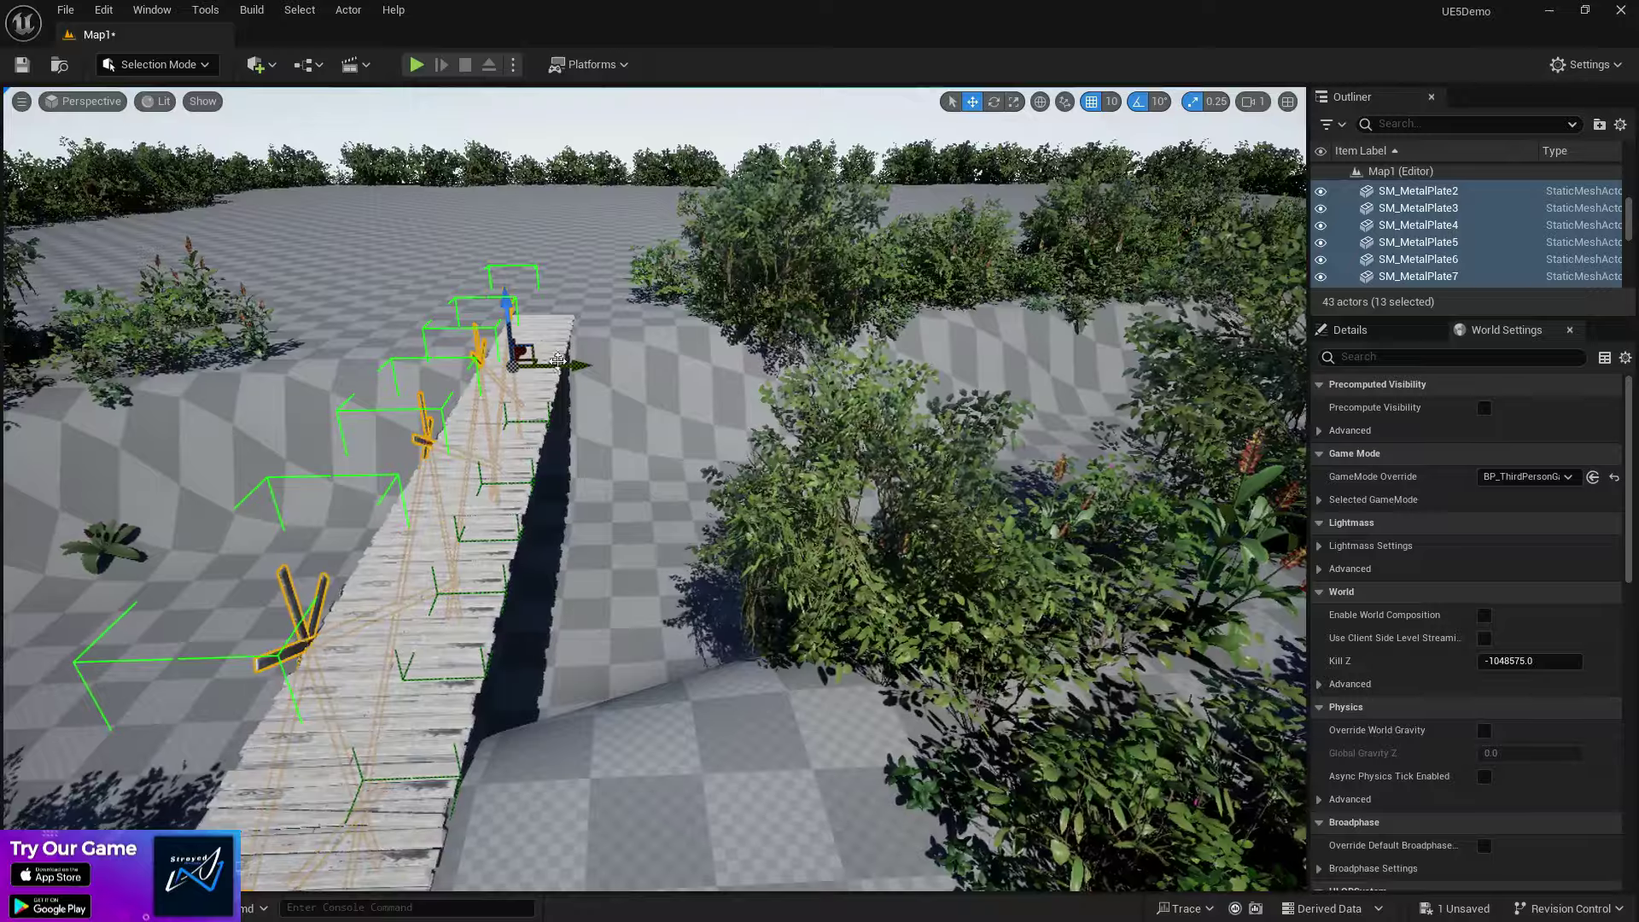
{"action": "left_click_drag", "start_coordinate": [557, 359], "coordinate": [611, 369], "text": "alt"}
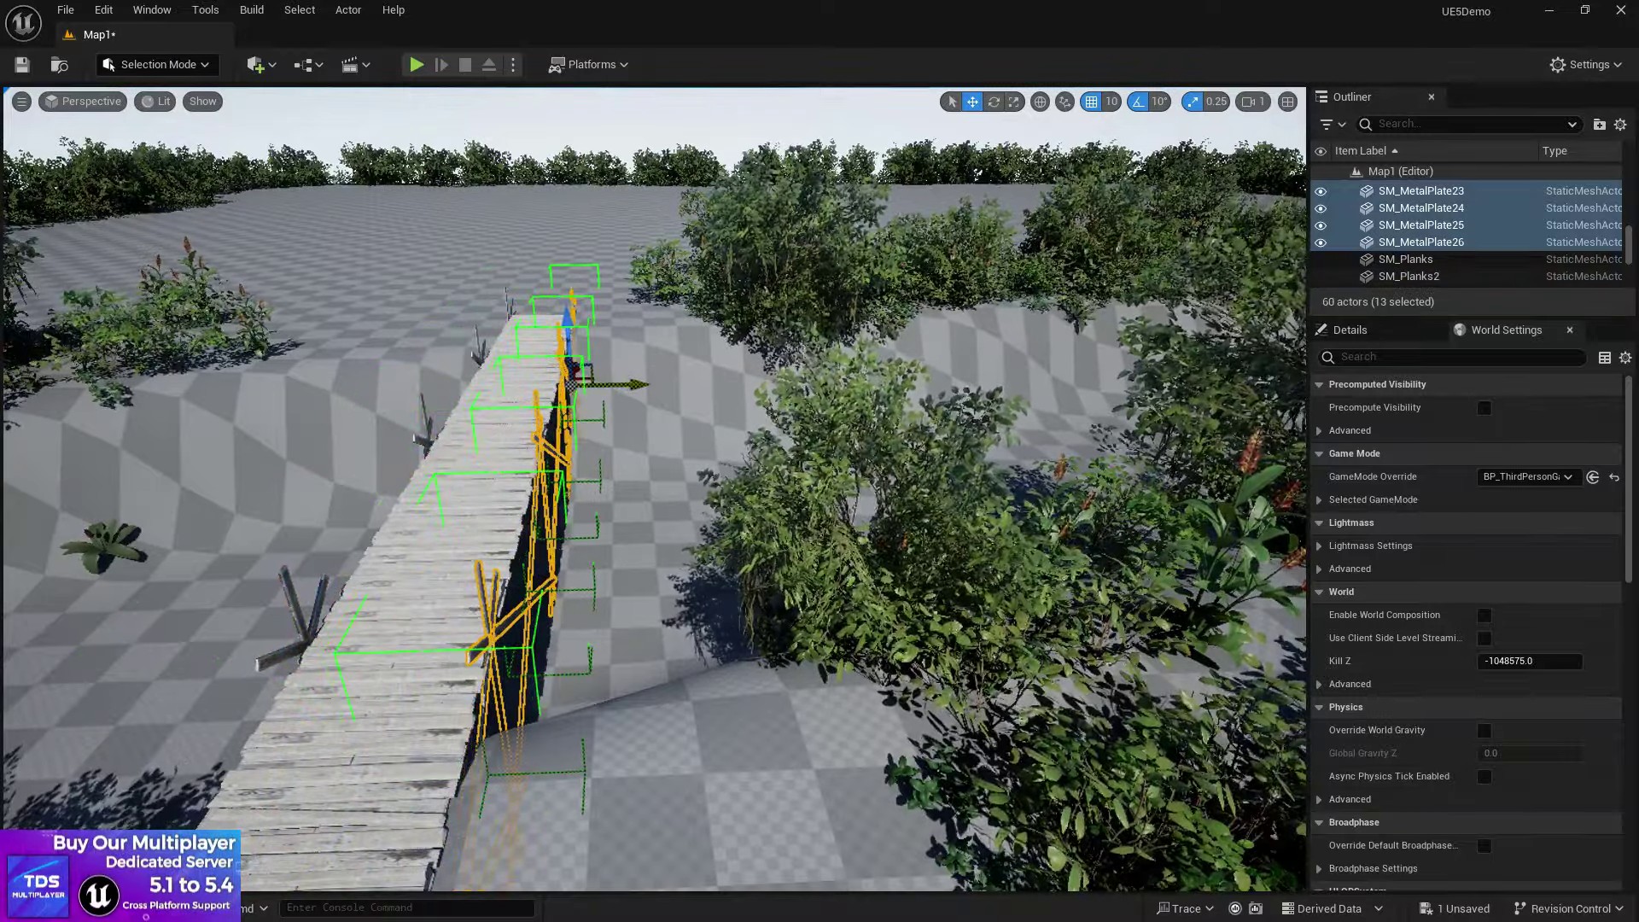
{"action": "right_click_drag", "start_coordinate": [654, 492], "coordinate": [654, 453]}
{"action": "left_click", "coordinate": [654, 492]}
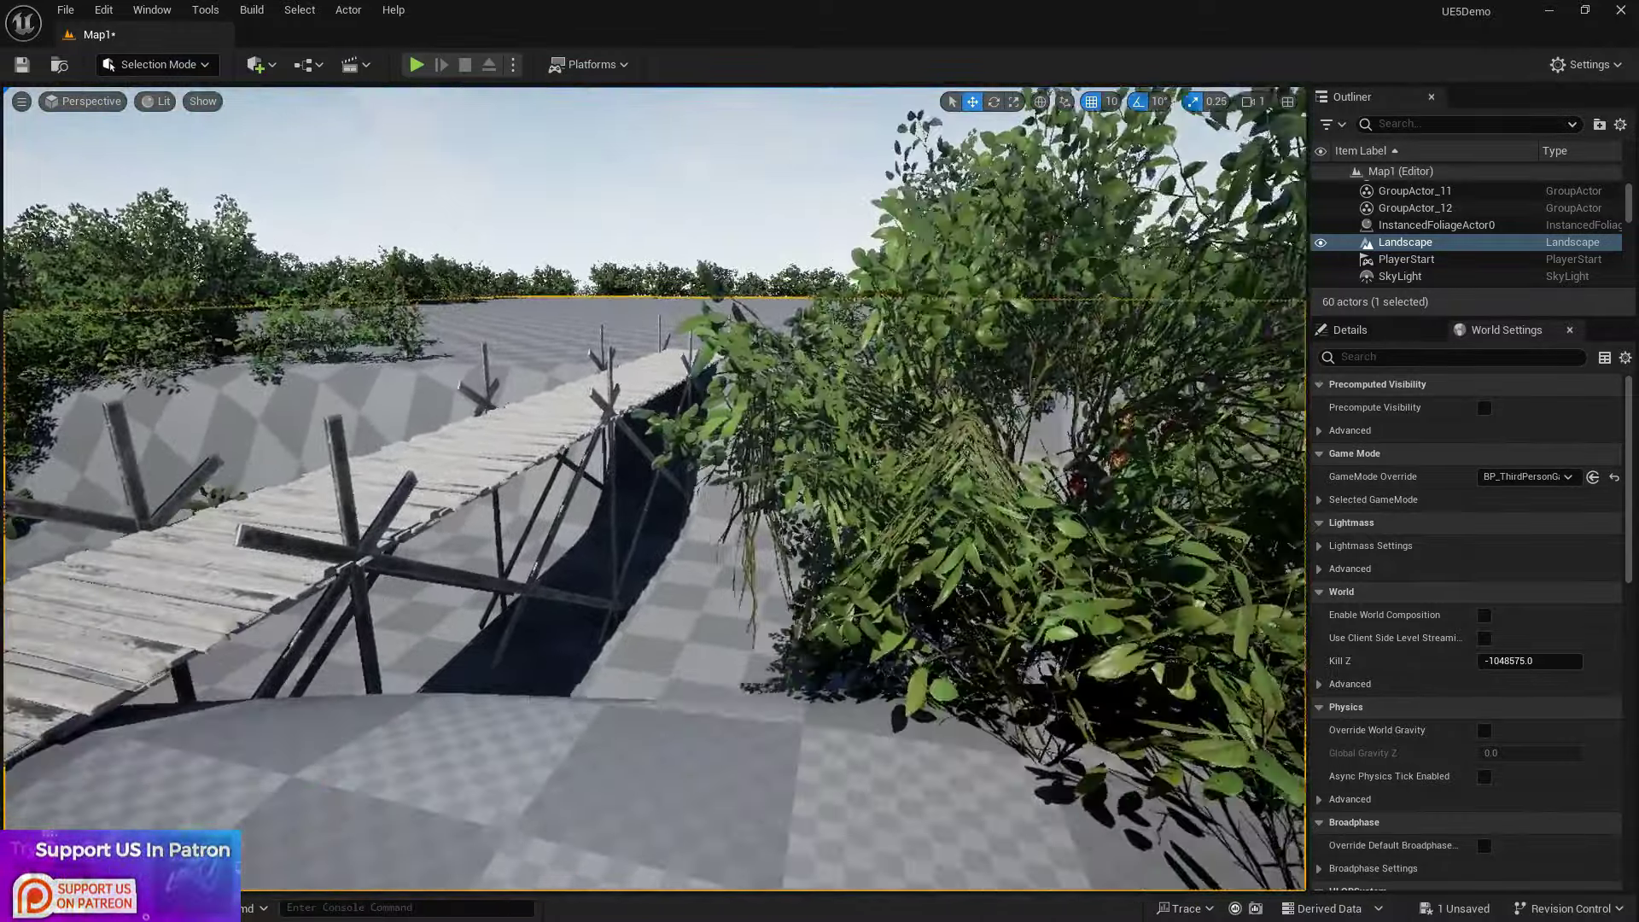
Step: Duplicate a bridge post, rotate the copy horizontal, and raise it to post-top height as a handrail segment along one side of the deck
{"action": "right_click_drag", "start_coordinate": [654, 488], "coordinate": [554, 431]}
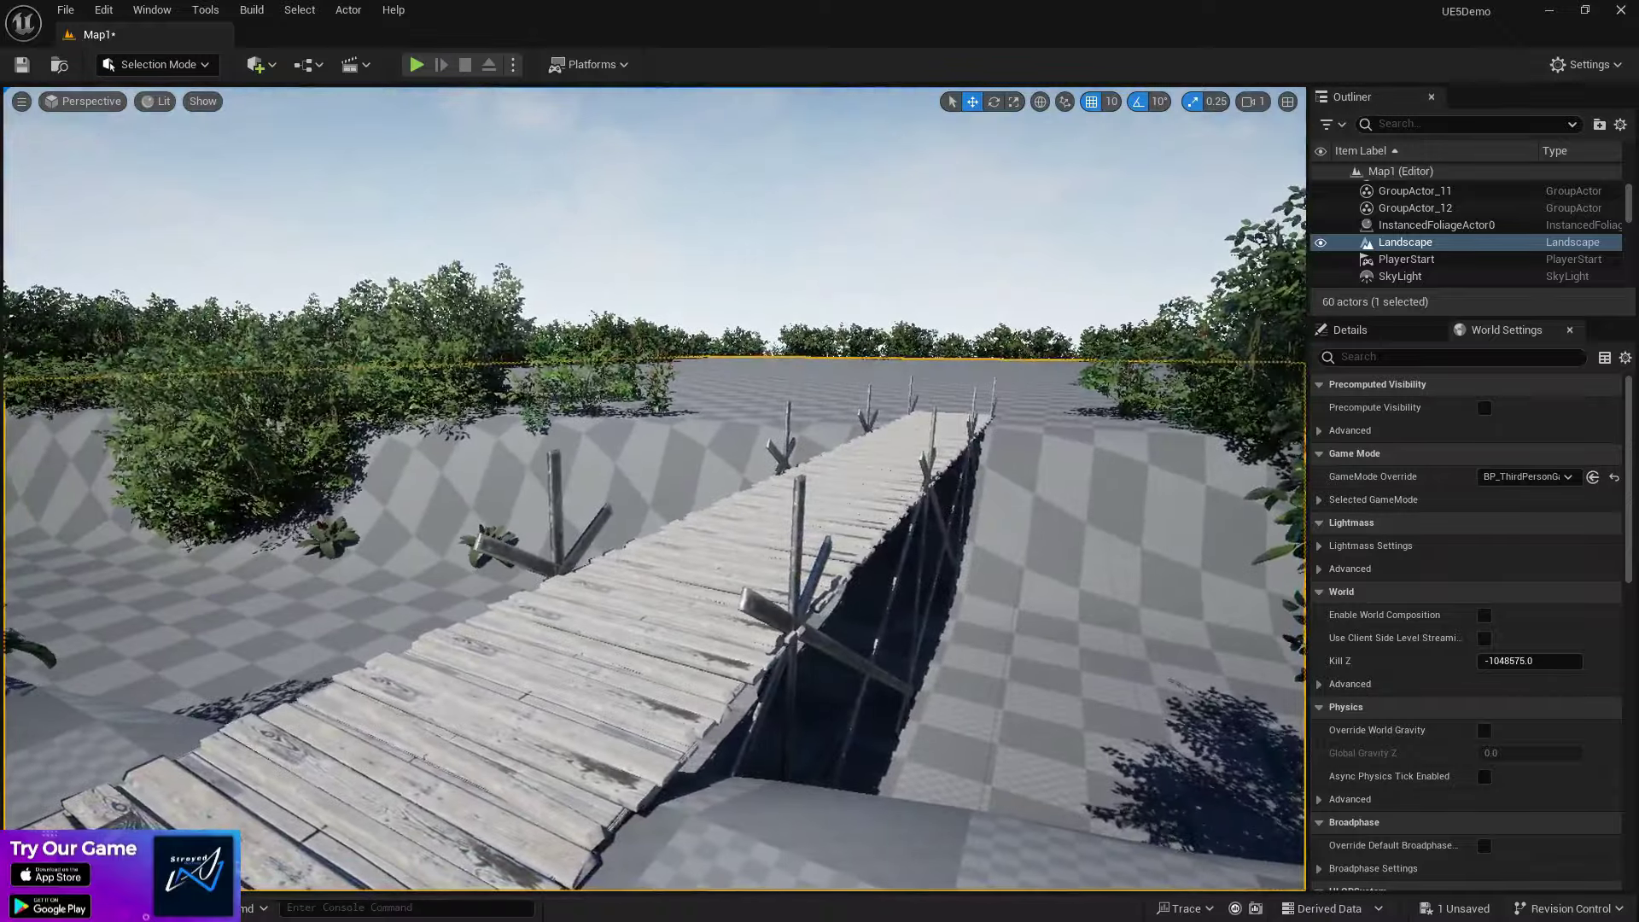
{"action": "left_click", "coordinate": [555, 478]}
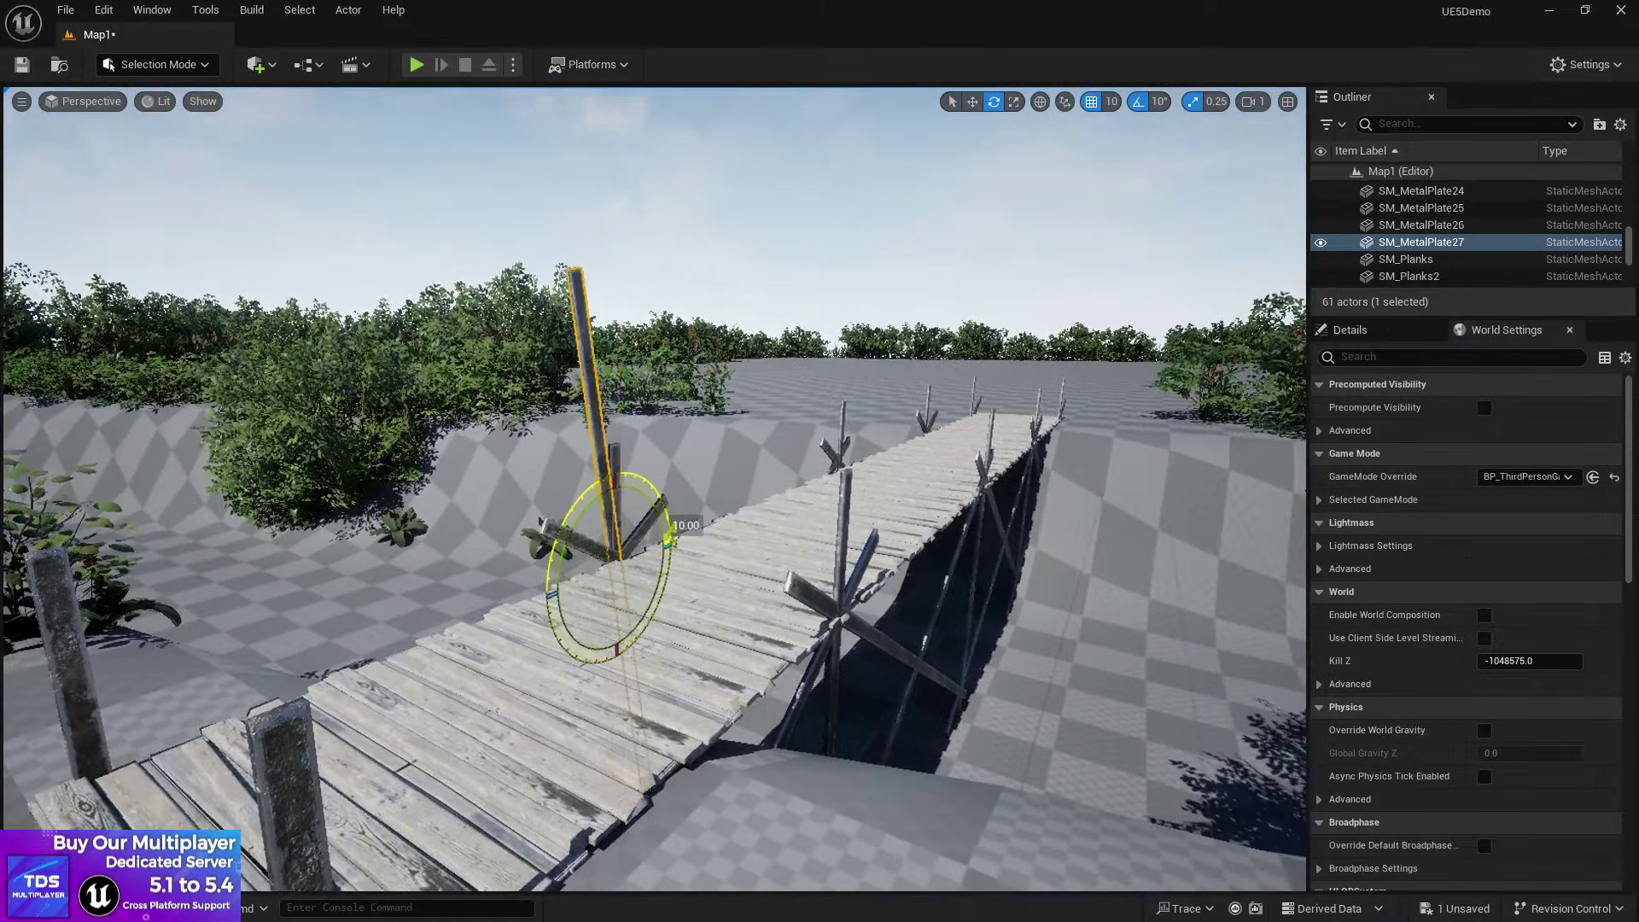
{"action": "key", "text": "w"}
{"action": "left_click_drag", "start_coordinate": [611, 504], "coordinate": [611, 418]}
{"action": "right_click_drag", "start_coordinate": [768, 512], "coordinate": [512, 546]}
Step: Duplicate the handrail segment end to end along the same side of the bridge to cover its full length
{"action": "left_click_drag", "start_coordinate": [192, 516], "coordinate": [887, 532], "text": "alt"}
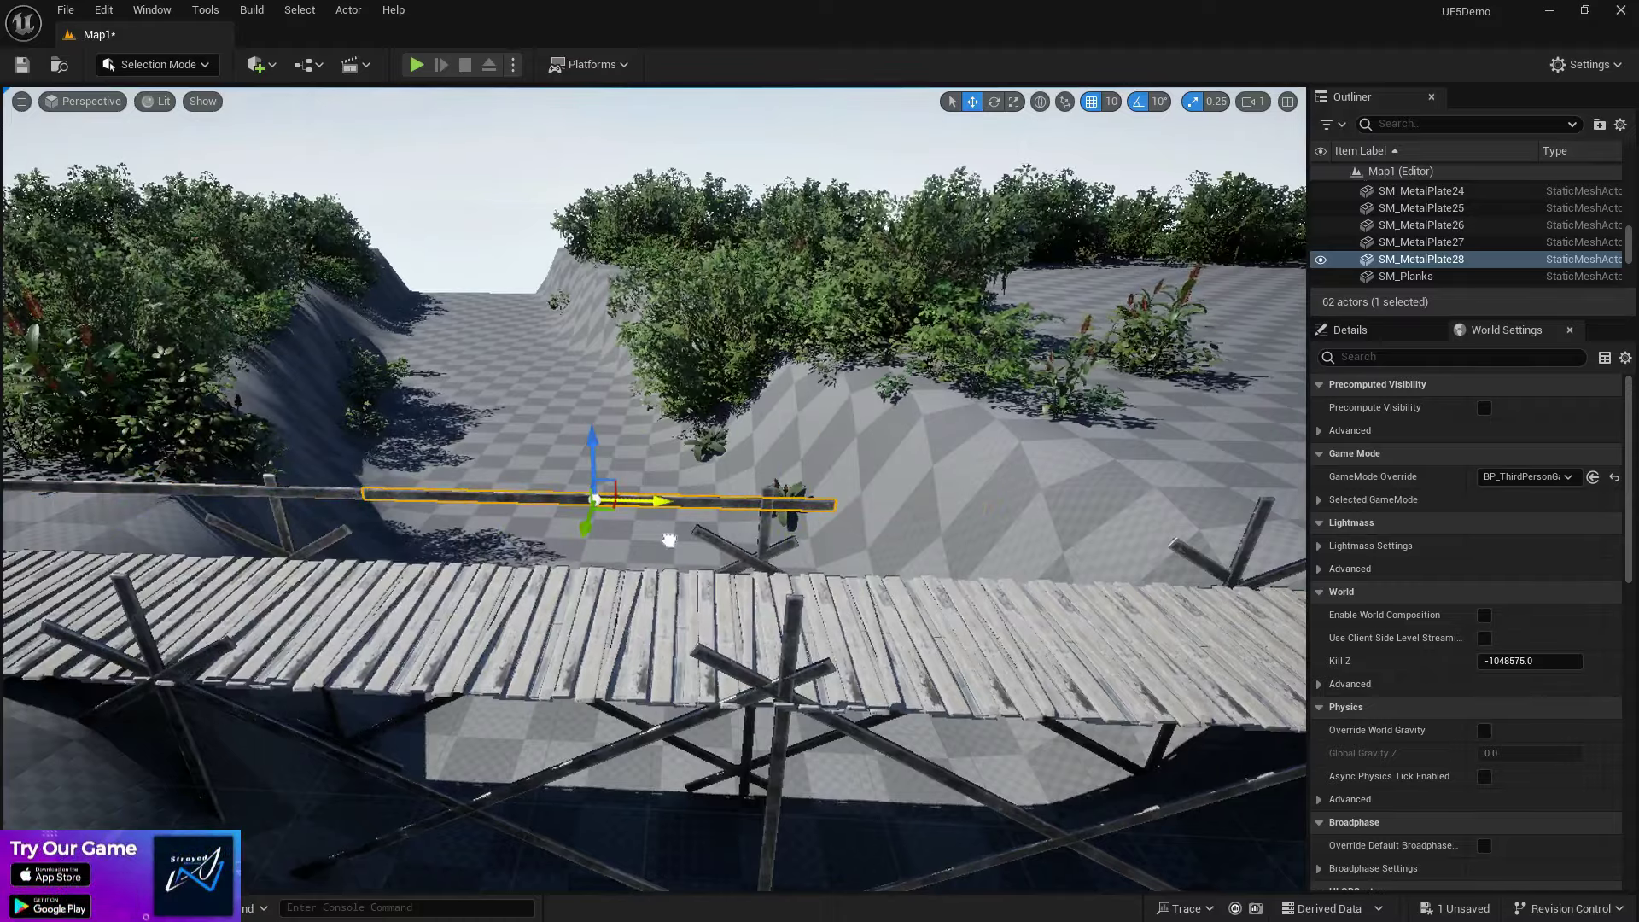
{"action": "right_click_drag", "start_coordinate": [669, 541], "coordinate": [303, 495]}
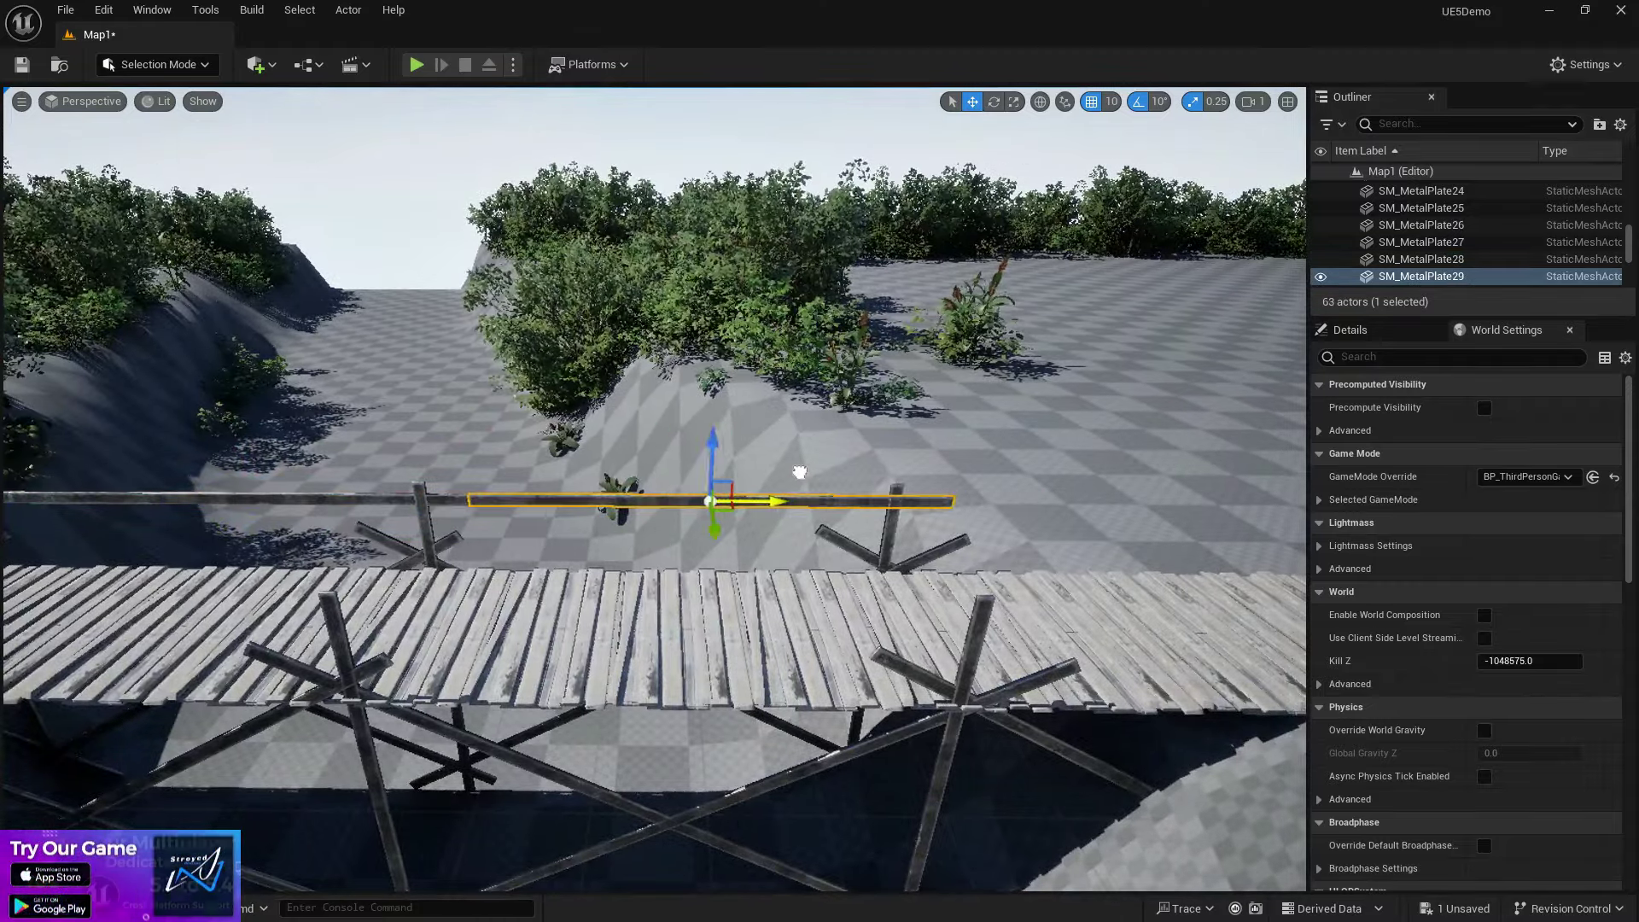
{"action": "right_click_drag", "start_coordinate": [813, 475], "coordinate": [1483, 603]}
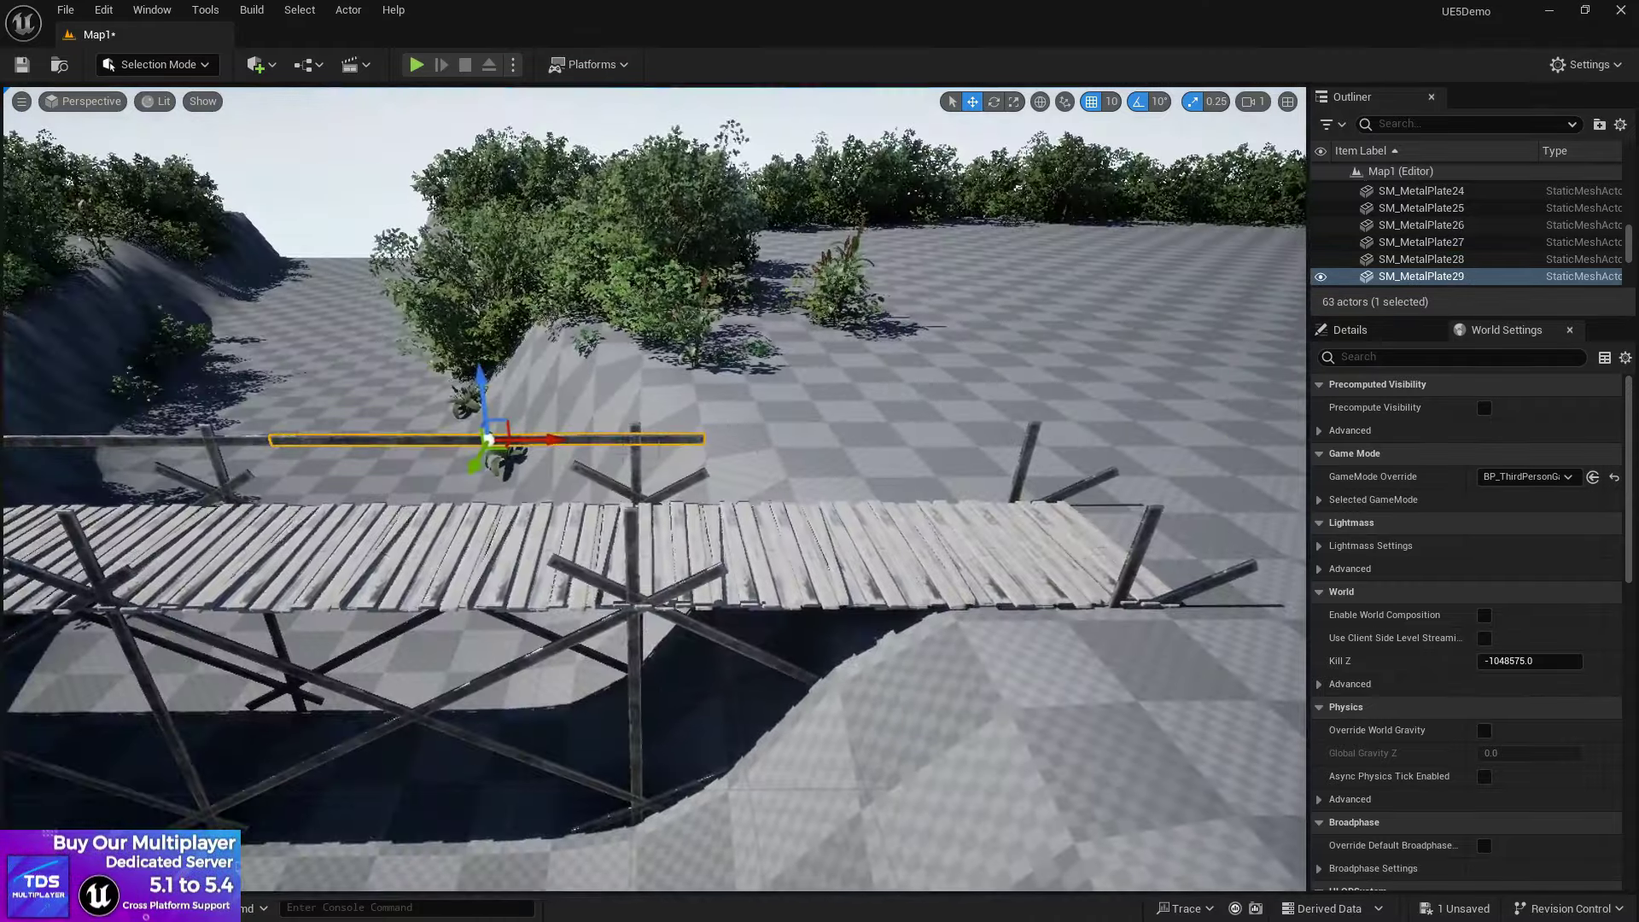
{"action": "right_click_drag", "start_coordinate": [981, 428], "coordinate": [675, 444]}
Step: Group the four handrail segments and duplicate the group to the opposite side of the deck
{"action": "left_click", "coordinate": [582, 414], "text": "shift"}
{"action": "right_click_drag", "start_coordinate": [582, 414], "coordinate": [410, 367]}
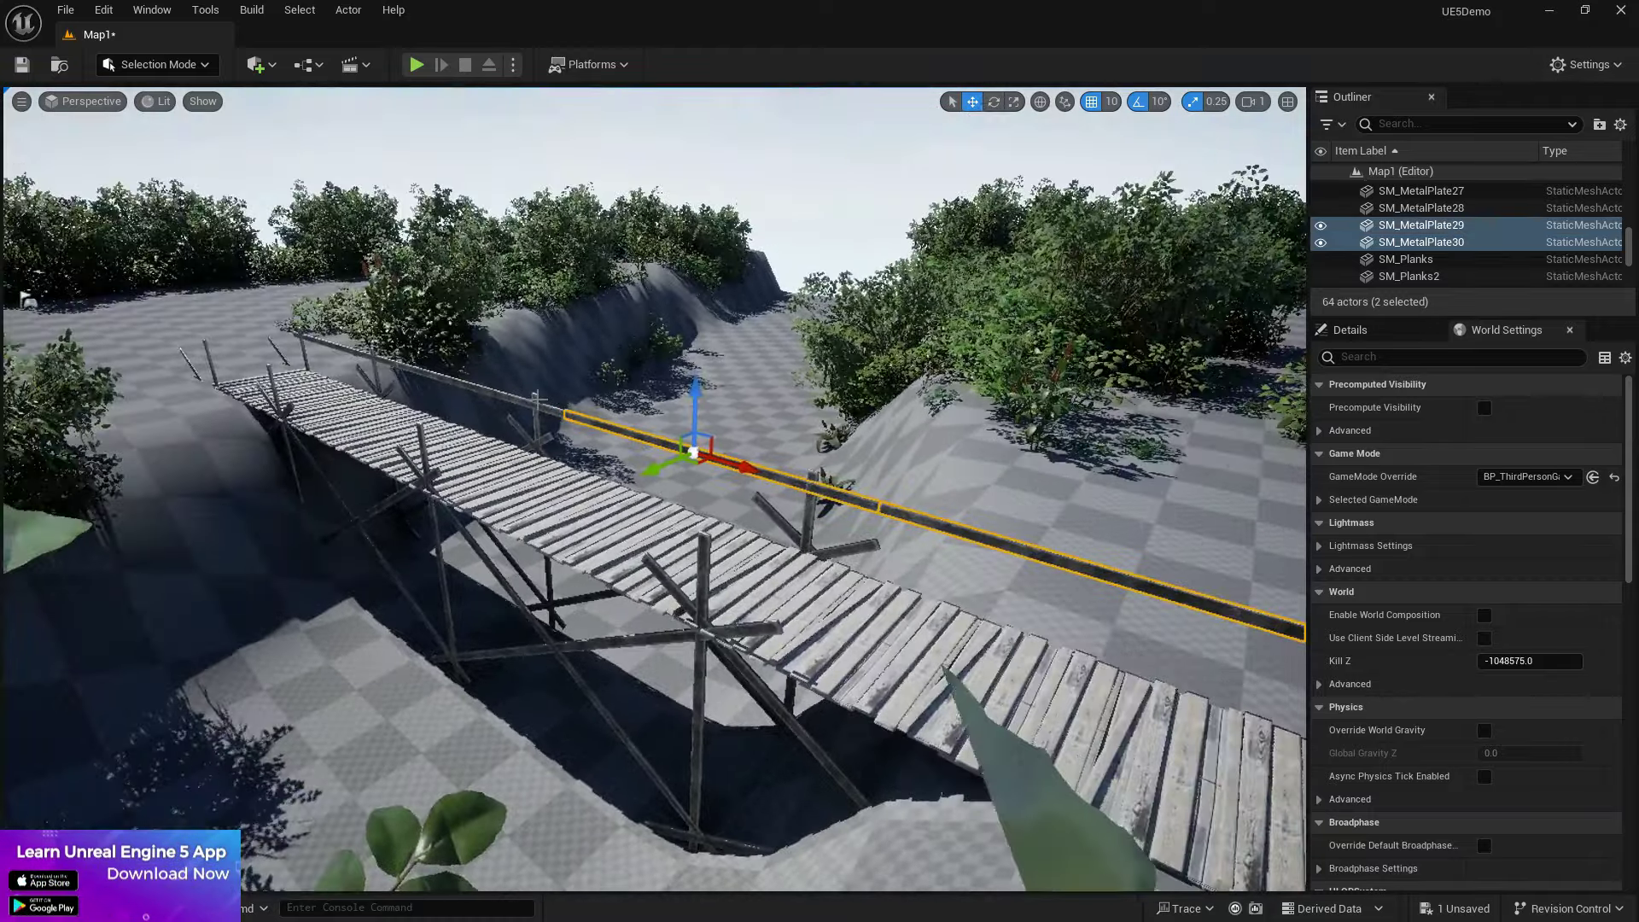
{"action": "left_click", "coordinate": [468, 384], "text": "shift"}
{"action": "left_click", "coordinate": [359, 350], "text": "shift"}
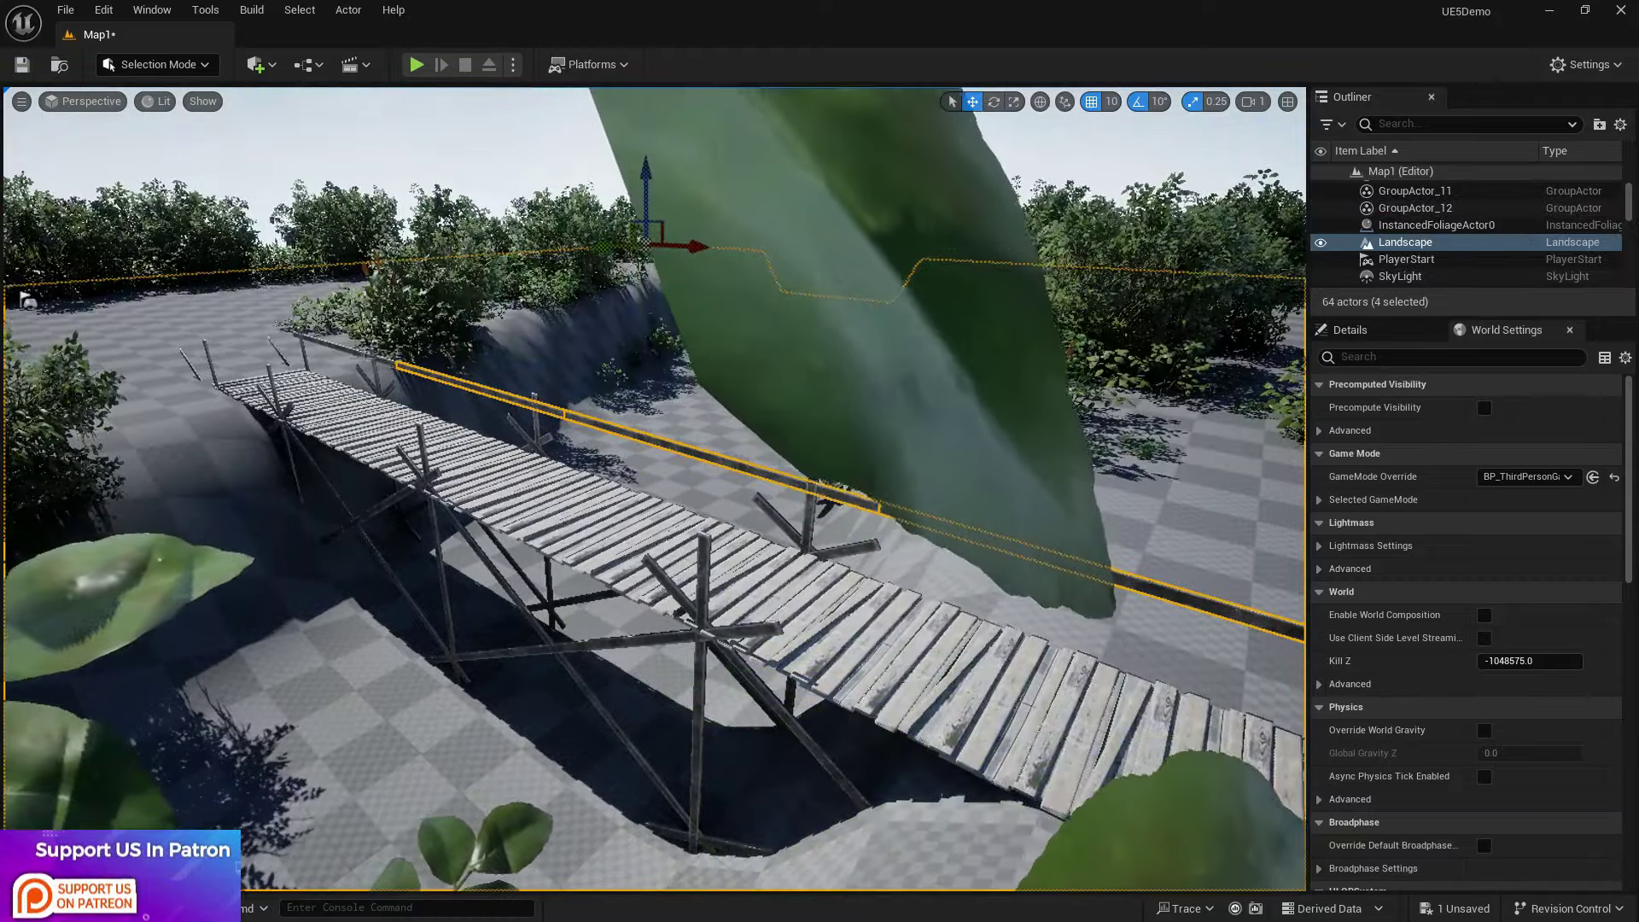
{"action": "left_click", "coordinate": [367, 355]}
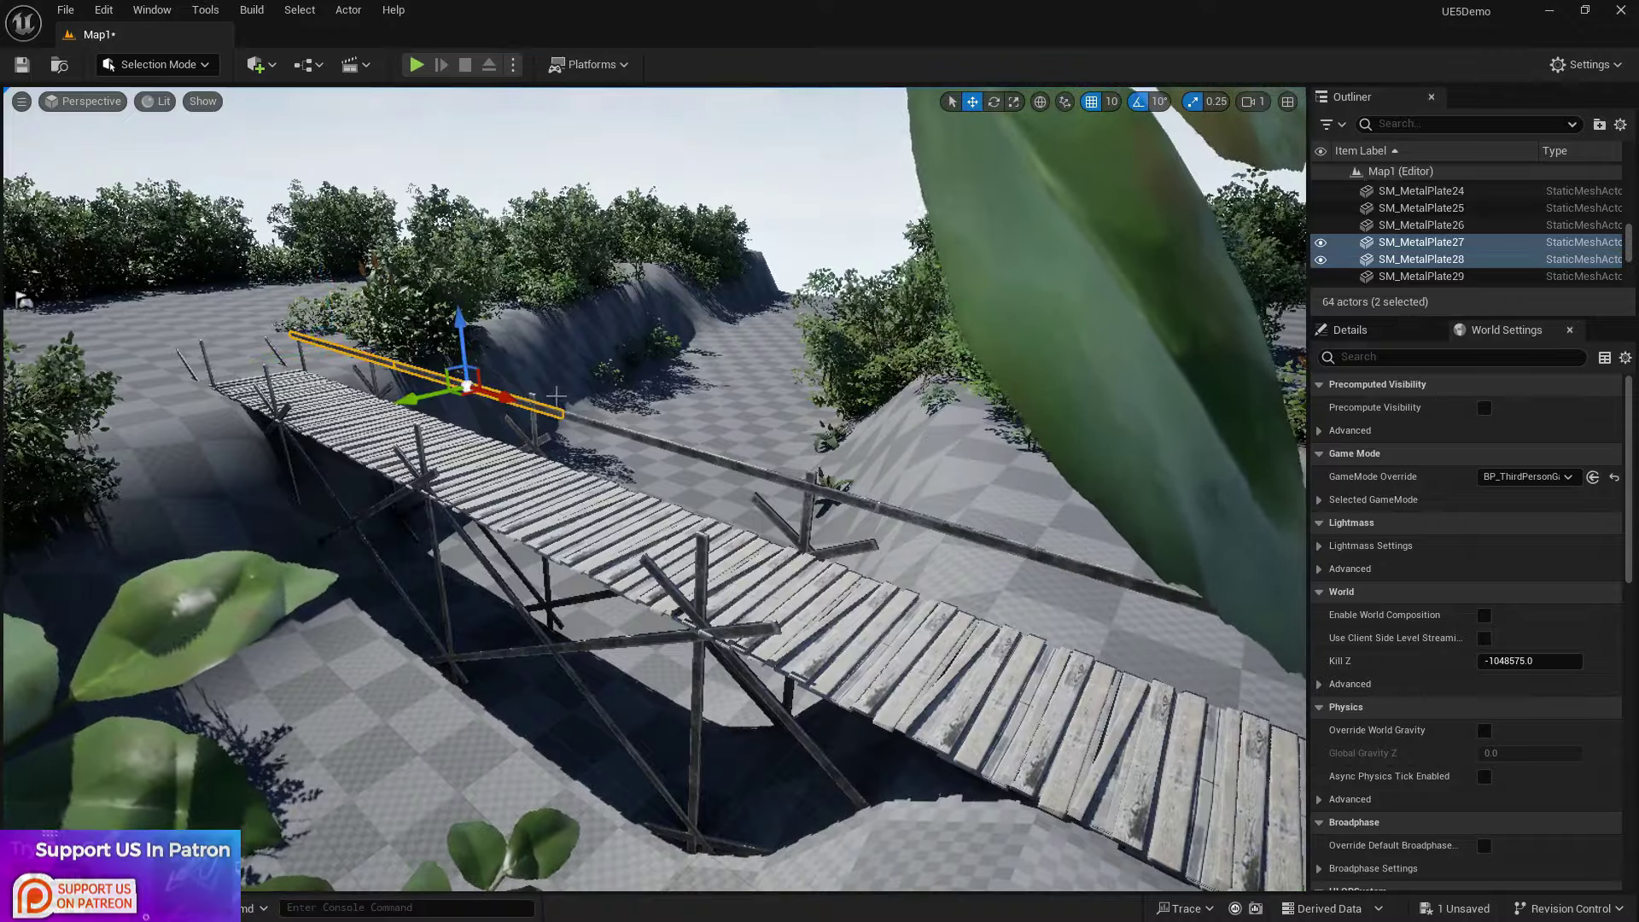
{"action": "right_click_drag", "start_coordinate": [899, 510], "coordinate": [841, 577]}
{"action": "left_click", "coordinate": [844, 529], "text": "ctrl"}
{"action": "key", "text": "ctrl+g"}
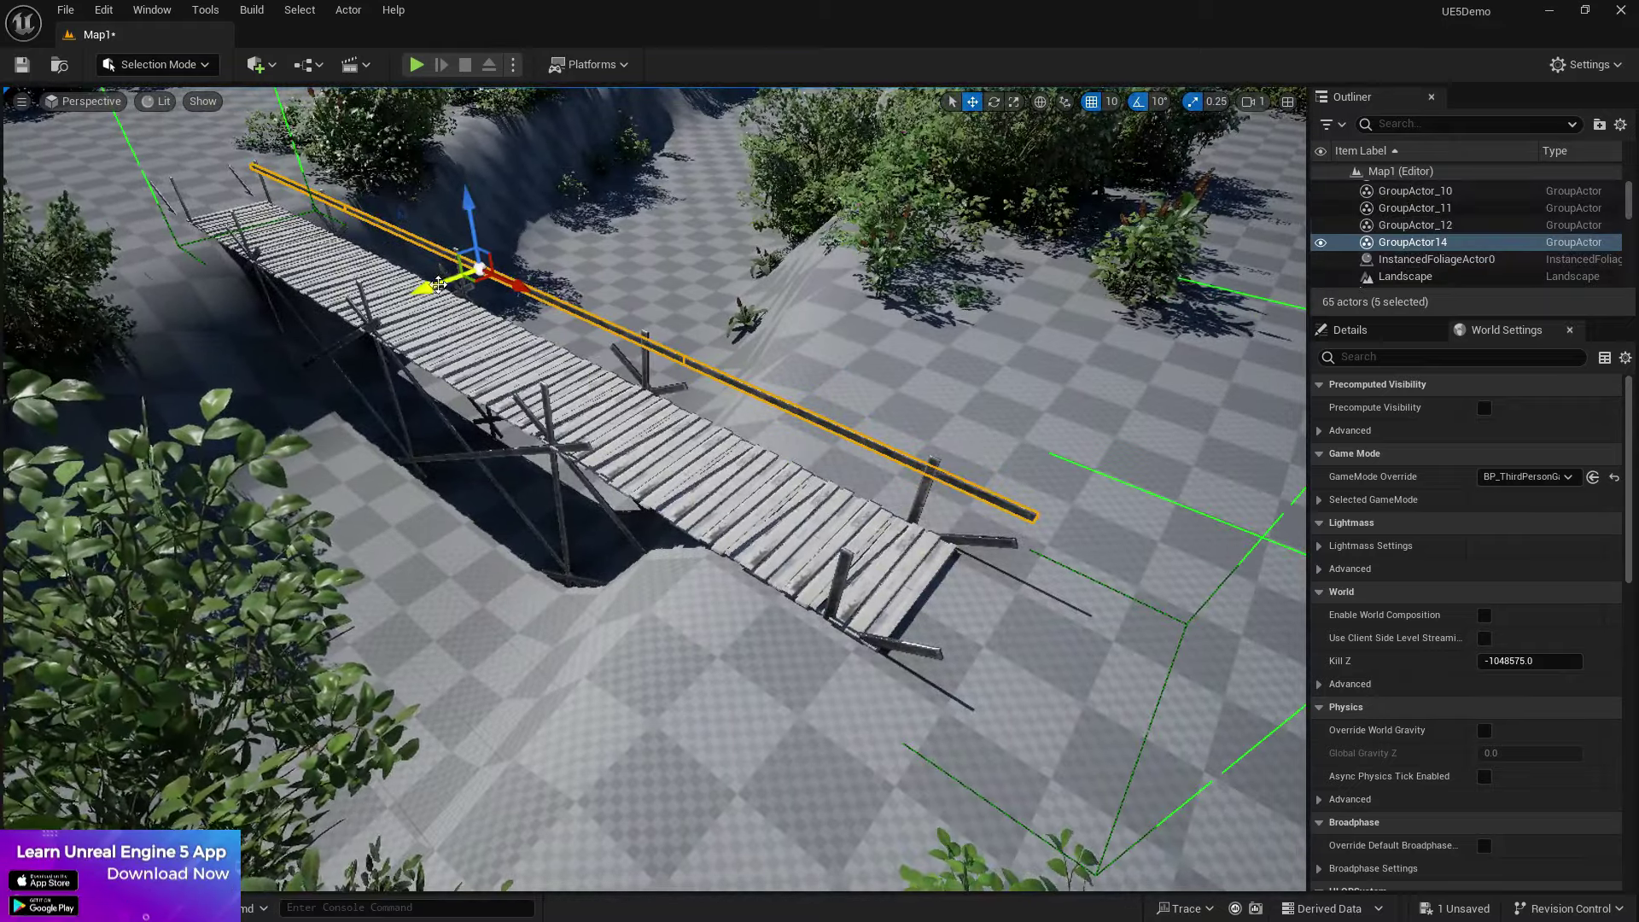
{"action": "left_click_drag", "start_coordinate": [438, 284], "coordinate": [333, 345], "text": "alt"}
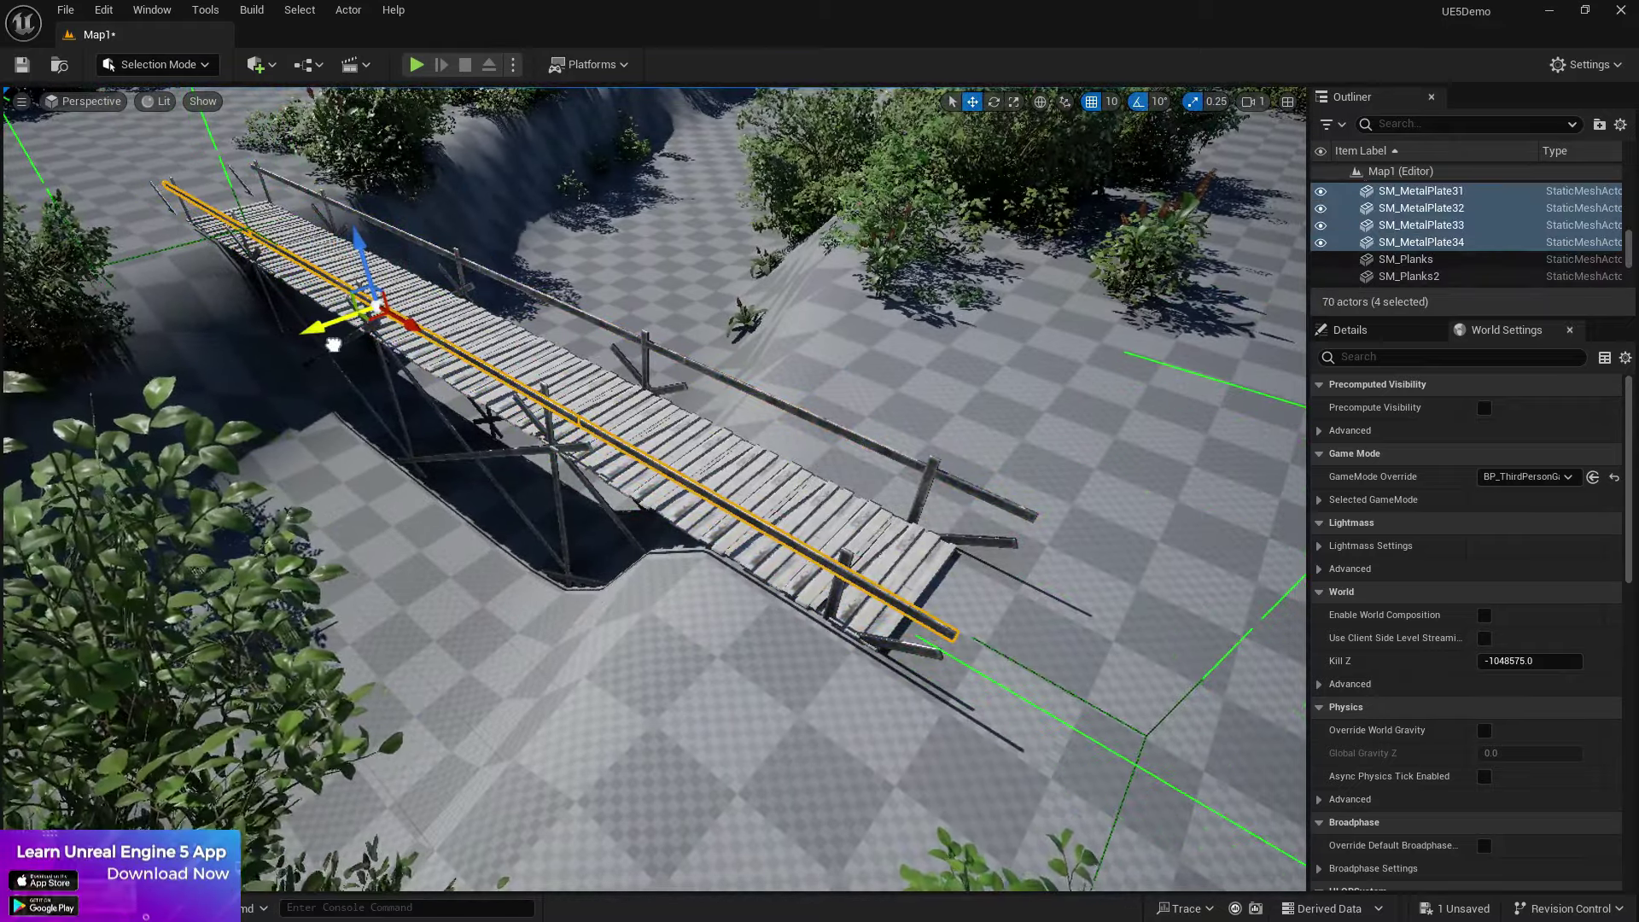
Step: Ungroup the X-brace sticking out of the ground beyond the bridge end on one side, and delete the protruding brace
{"action": "left_click", "coordinate": [683, 623]}
{"action": "right_click_drag", "start_coordinate": [683, 623], "coordinate": [905, 674]}
{"action": "left_click", "coordinate": [794, 673]}
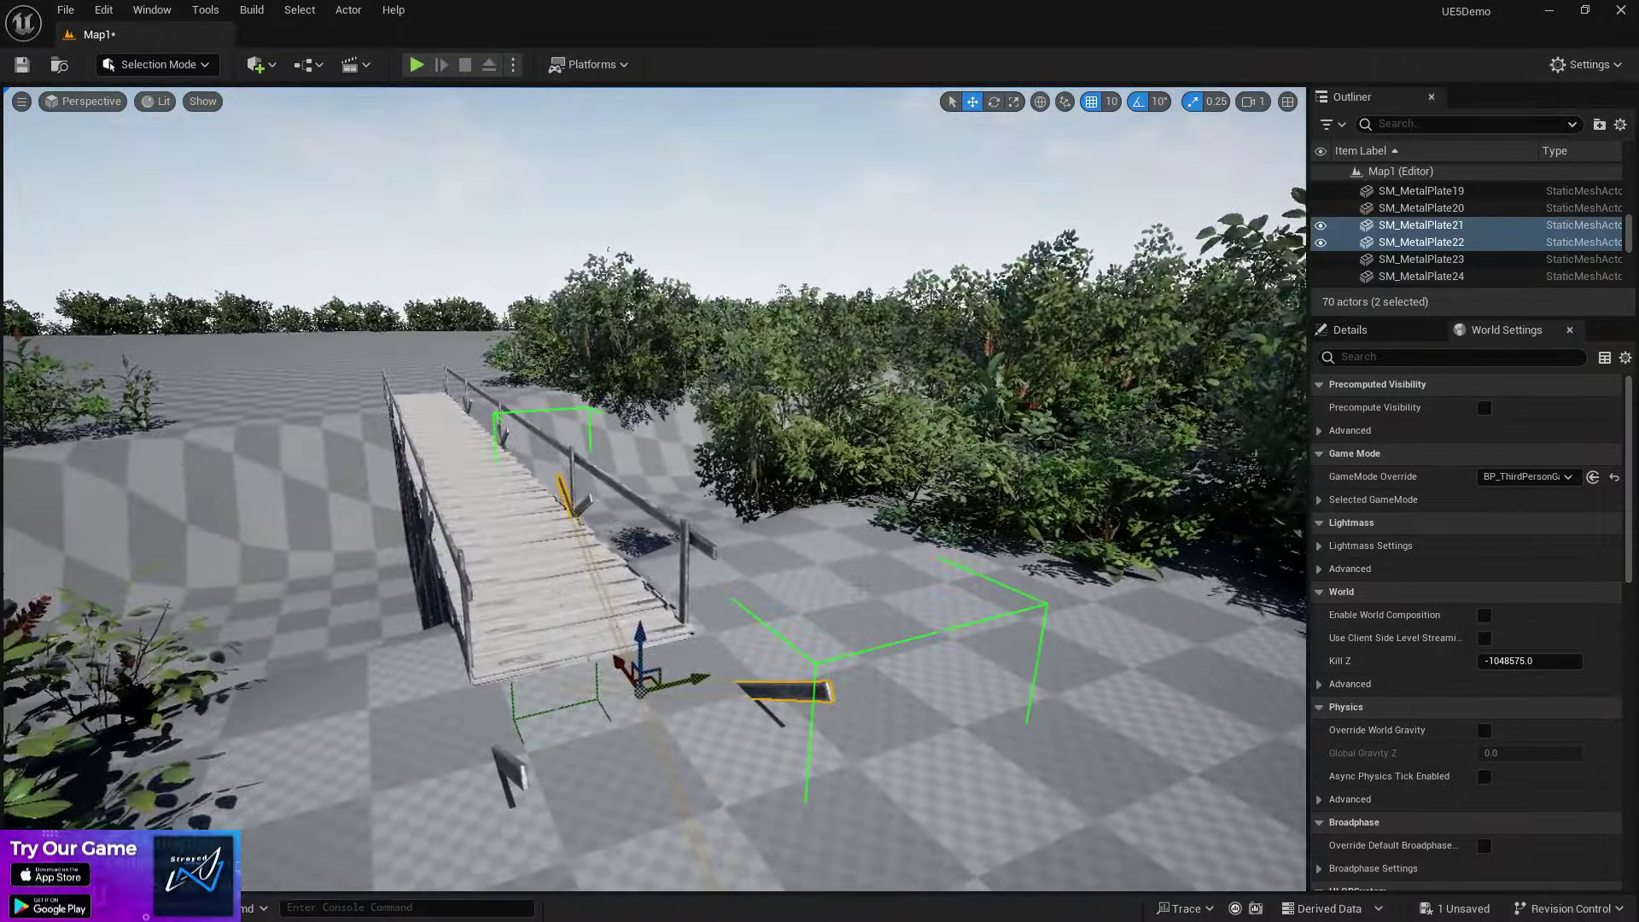
{"action": "key", "text": "shift+g"}
{"action": "left_click", "coordinate": [786, 691]}
{"action": "key", "text": "Delete"}
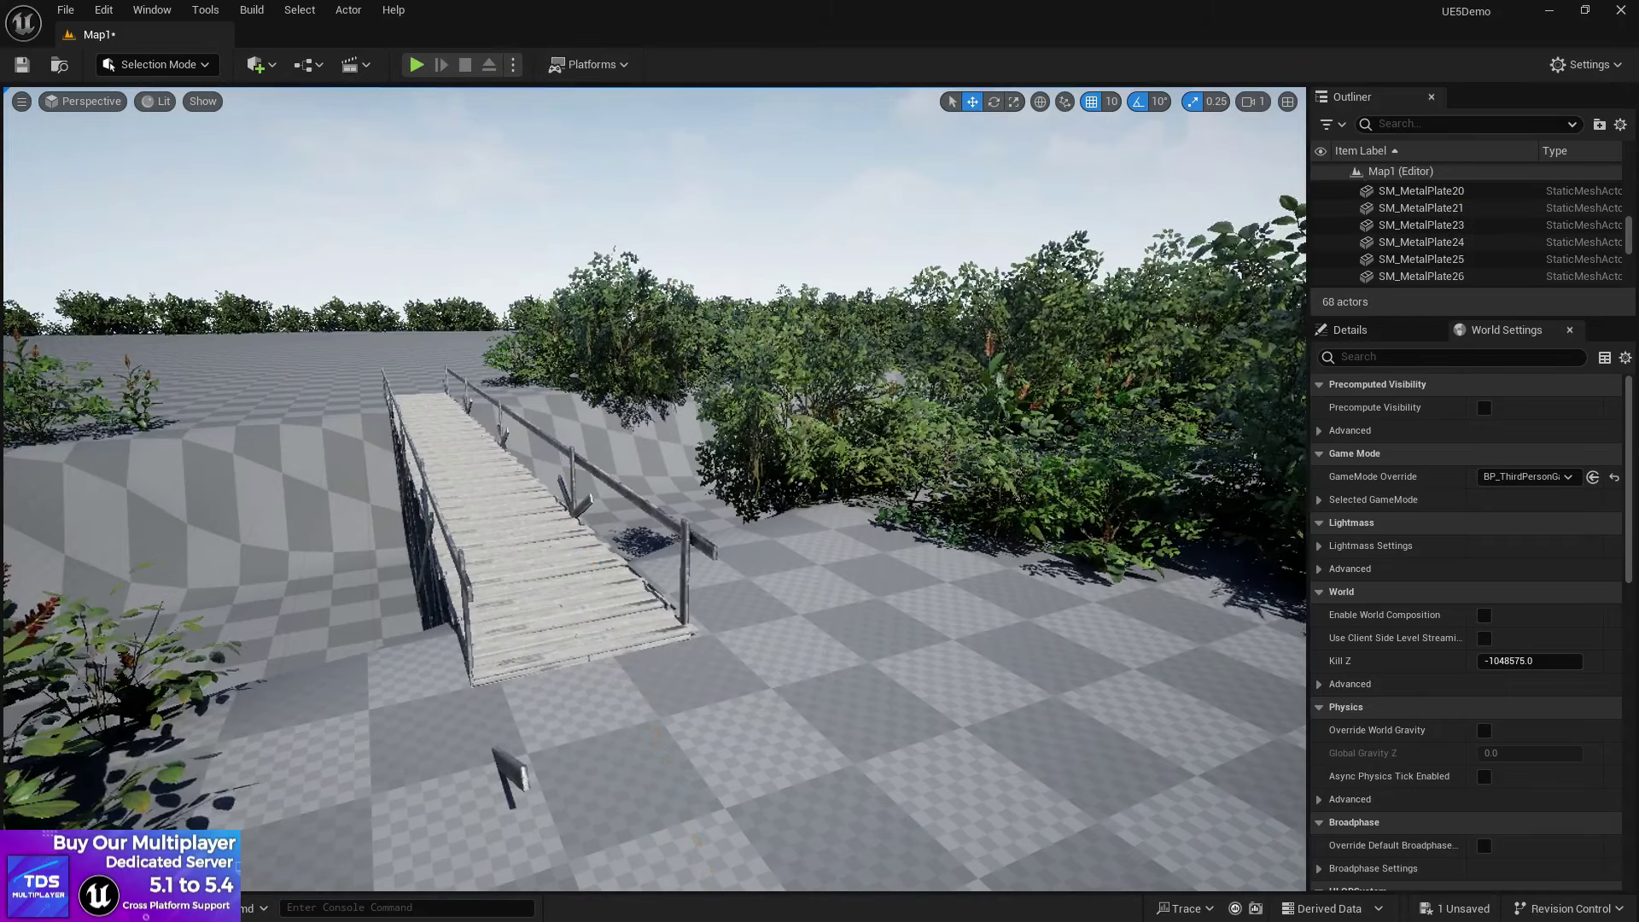
Step: Ungroup the X-brace on the other side of the same bridge end, and delete its brace protruding from the ground
{"action": "left_click", "coordinate": [503, 762]}
{"action": "key", "text": "Delete"}
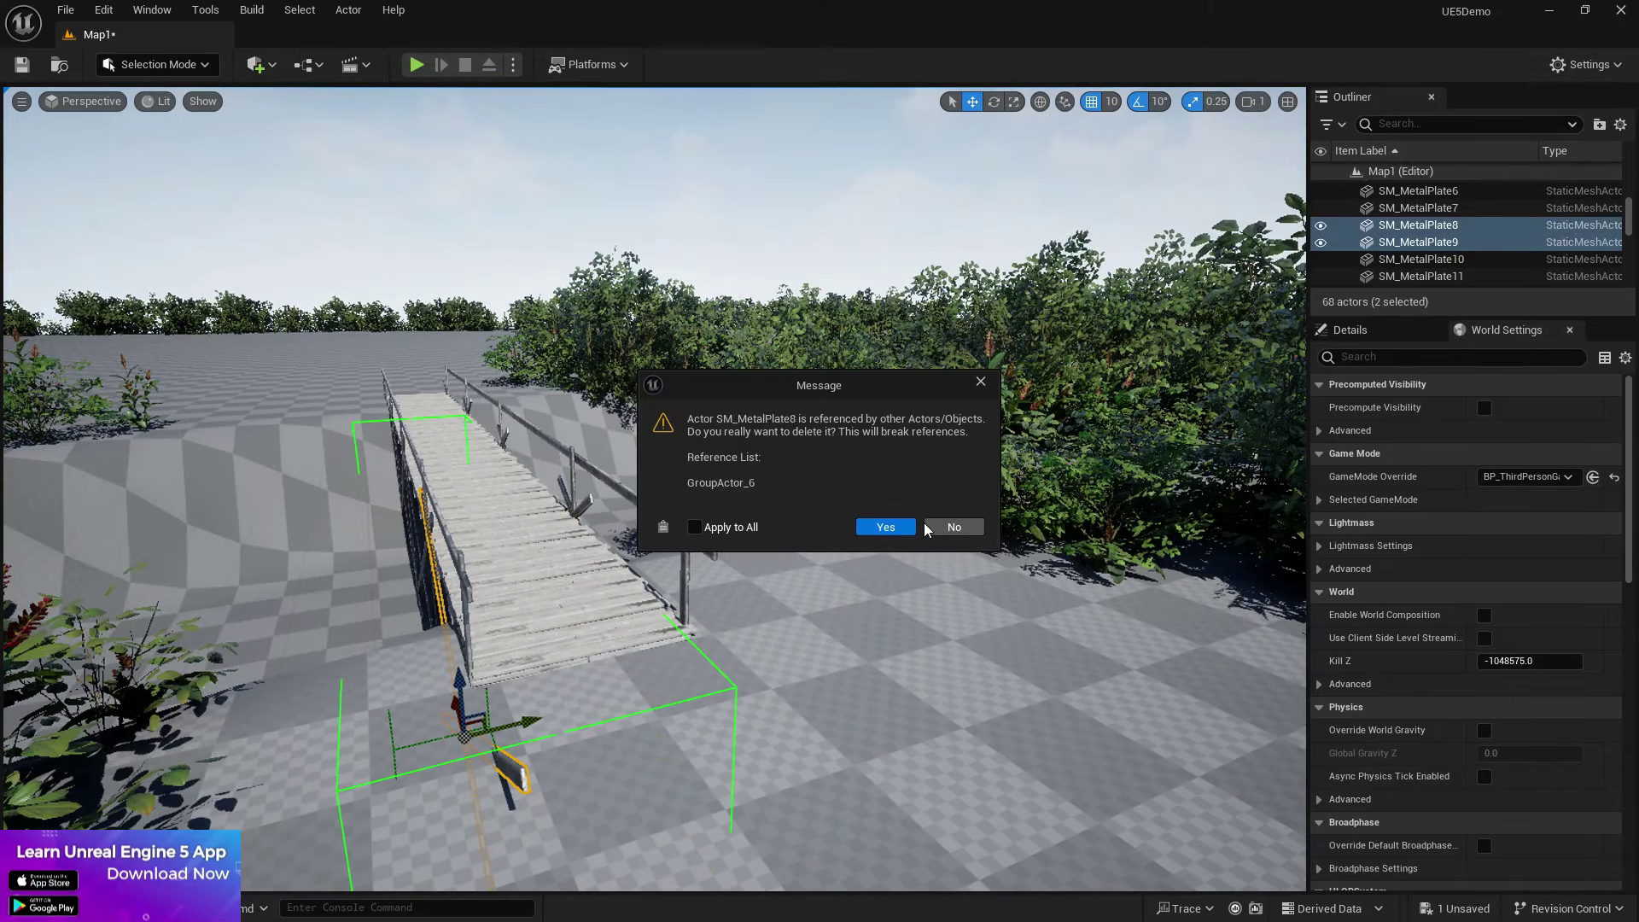
{"action": "left_click", "coordinate": [989, 380]}
{"action": "left_click", "coordinate": [965, 388]}
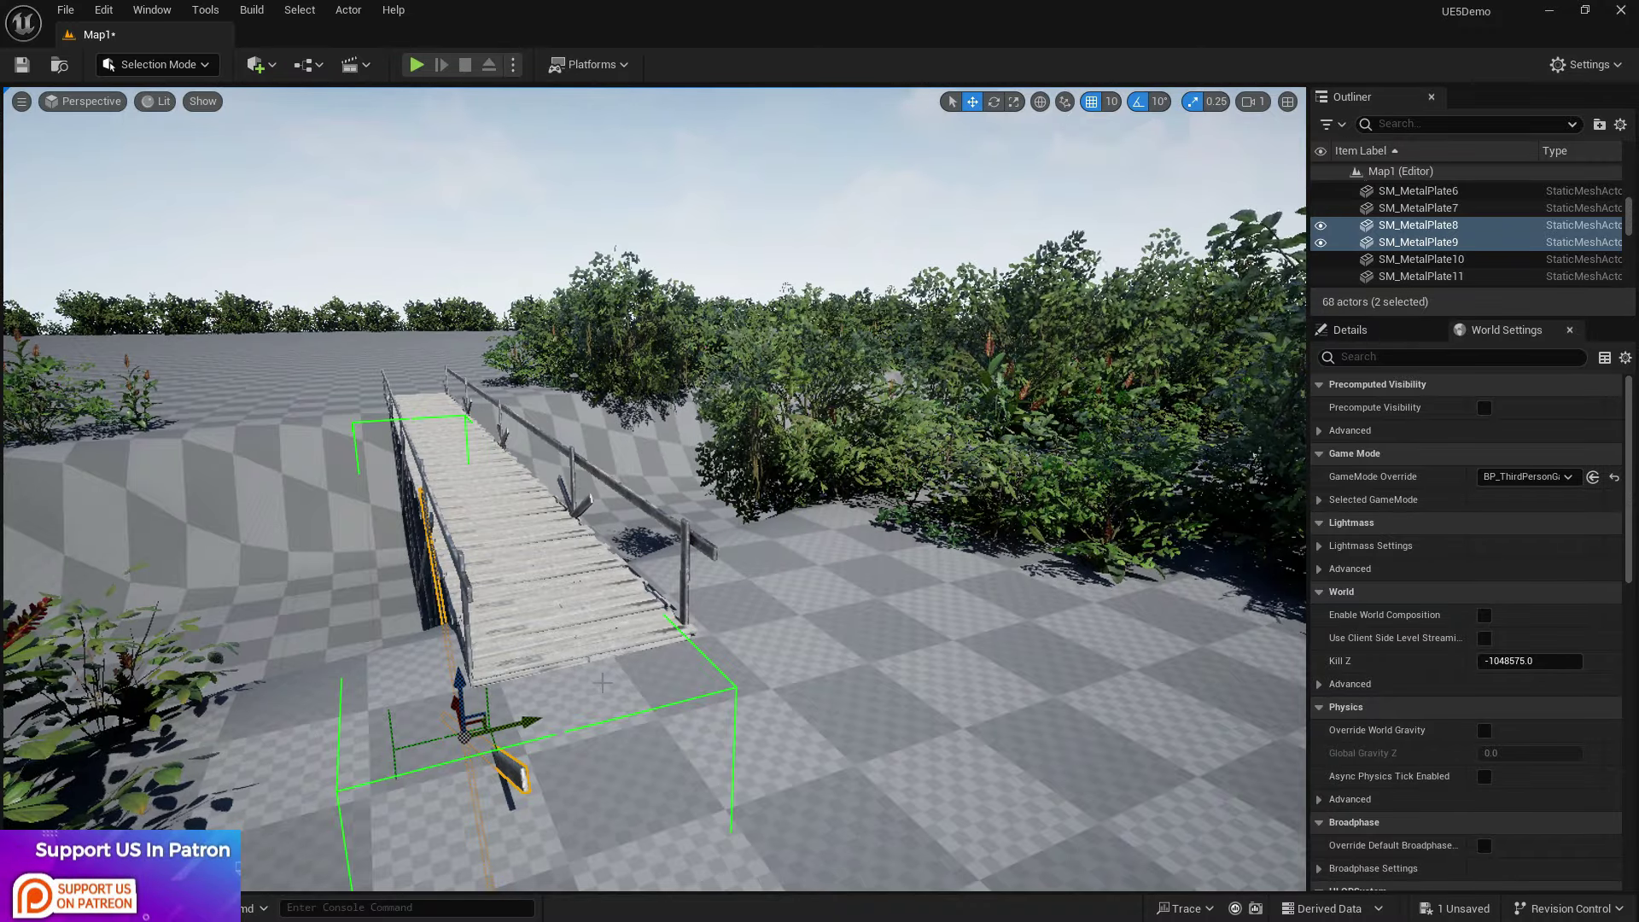
{"action": "left_click", "coordinate": [512, 772]}
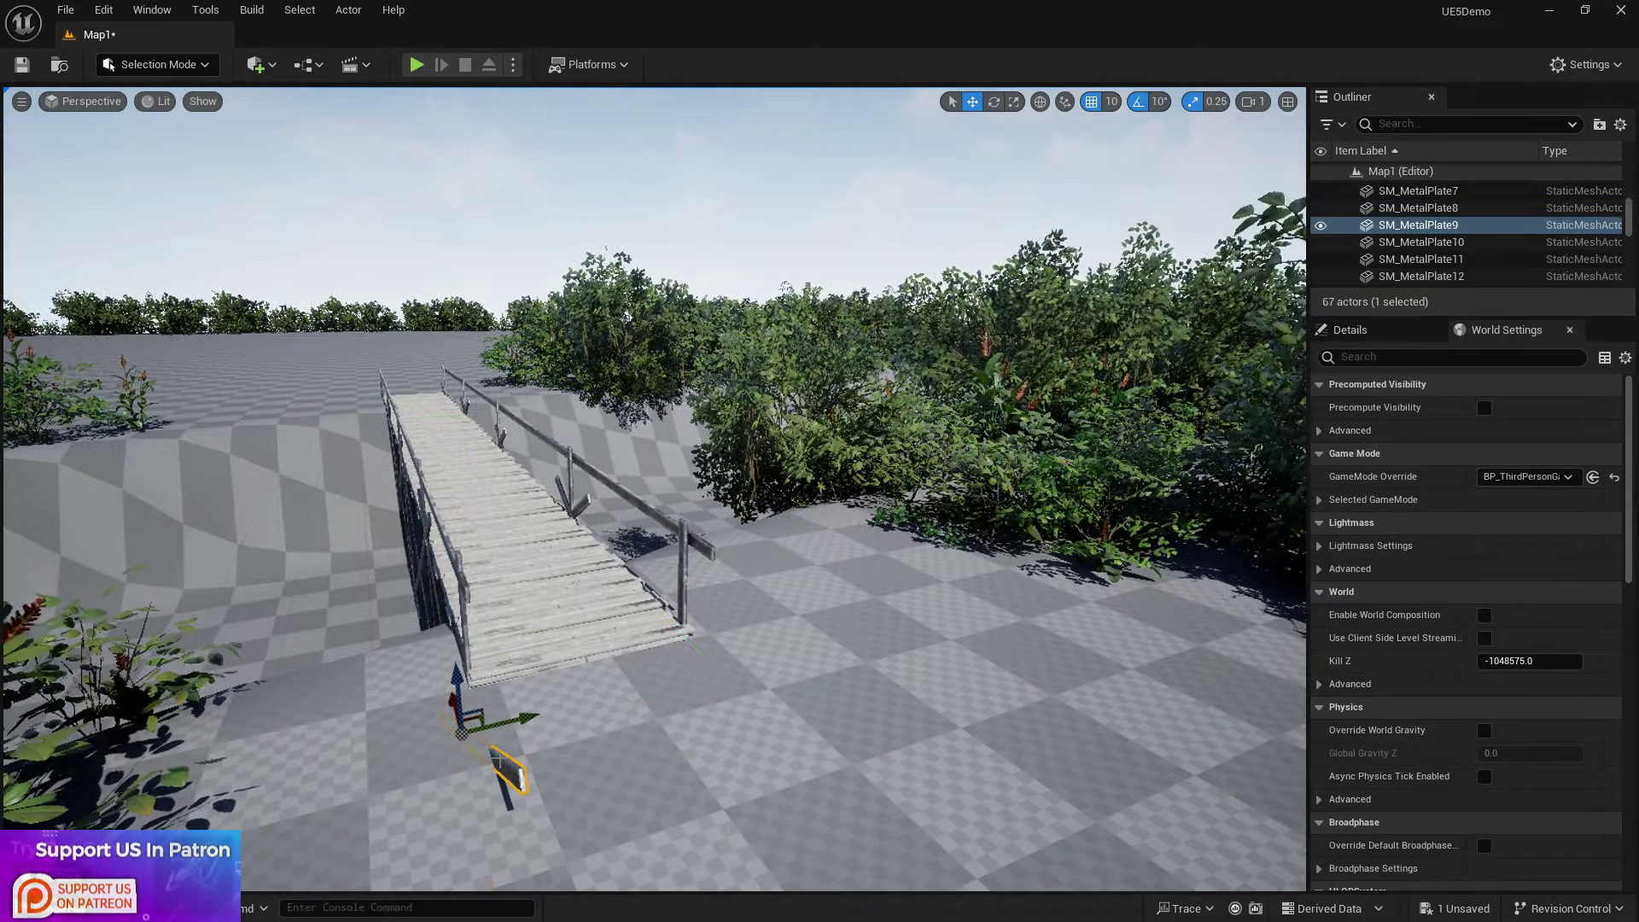
{"action": "key", "text": "Delete"}
Step: Ungroup the X-braces at the opposite end of the bridge and delete the two braces protruding beside the deck
{"action": "right_click_drag", "start_coordinate": [512, 773], "coordinate": [781, 695]}
{"action": "left_click", "coordinate": [598, 516]}
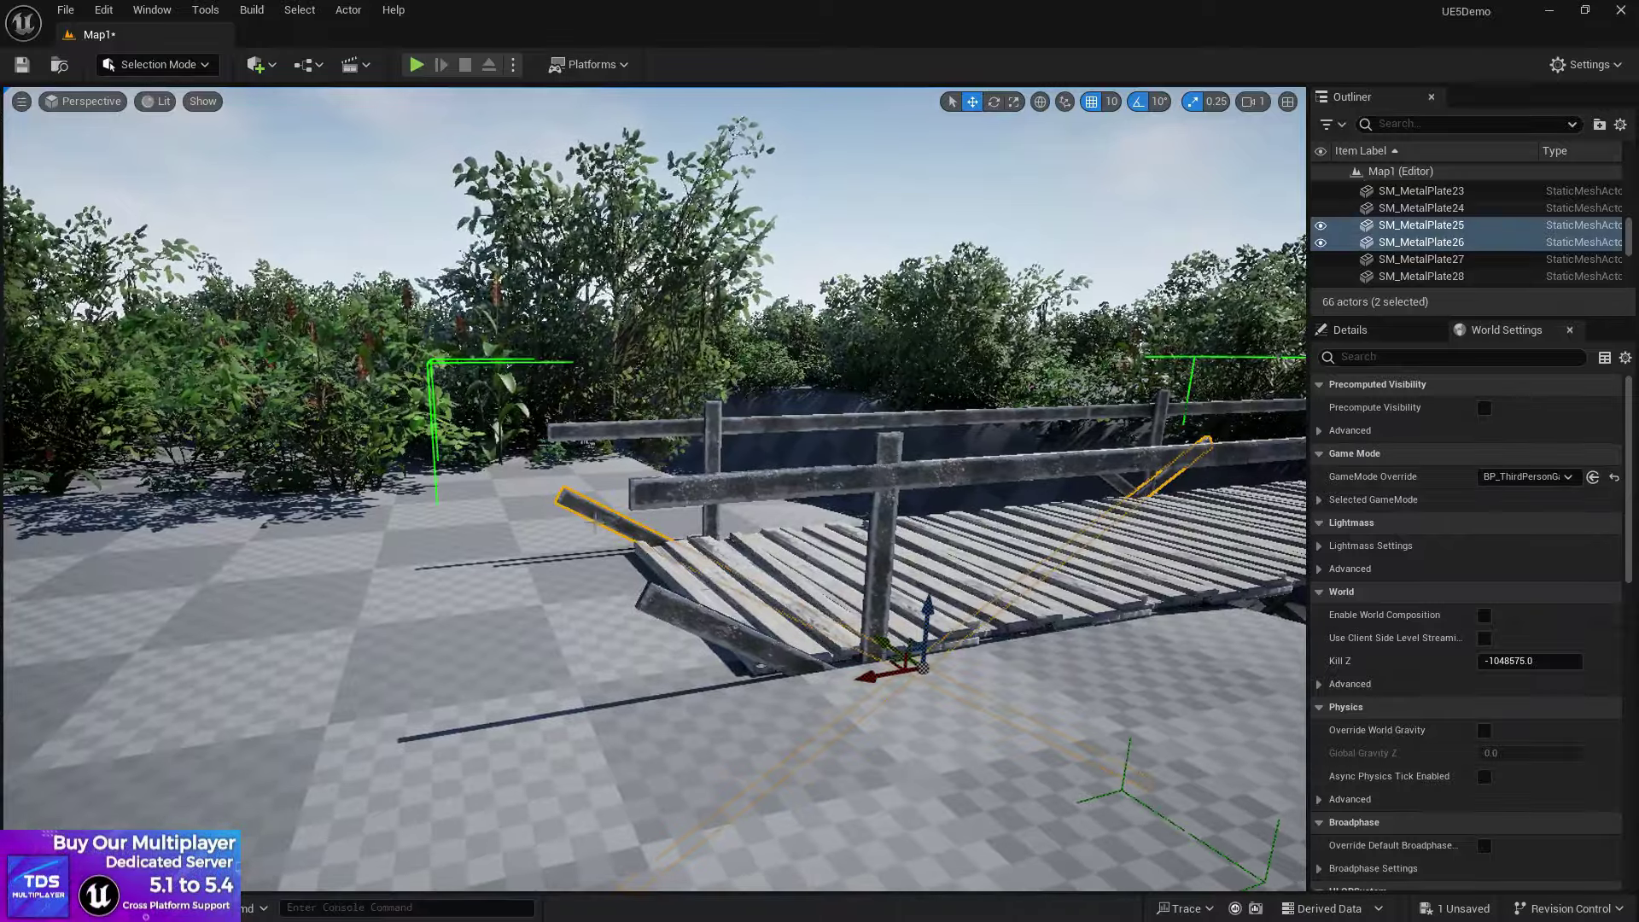
{"action": "key", "text": "shift+g"}
{"action": "key", "text": "Delete"}
{"action": "left_click", "coordinate": [668, 608]}
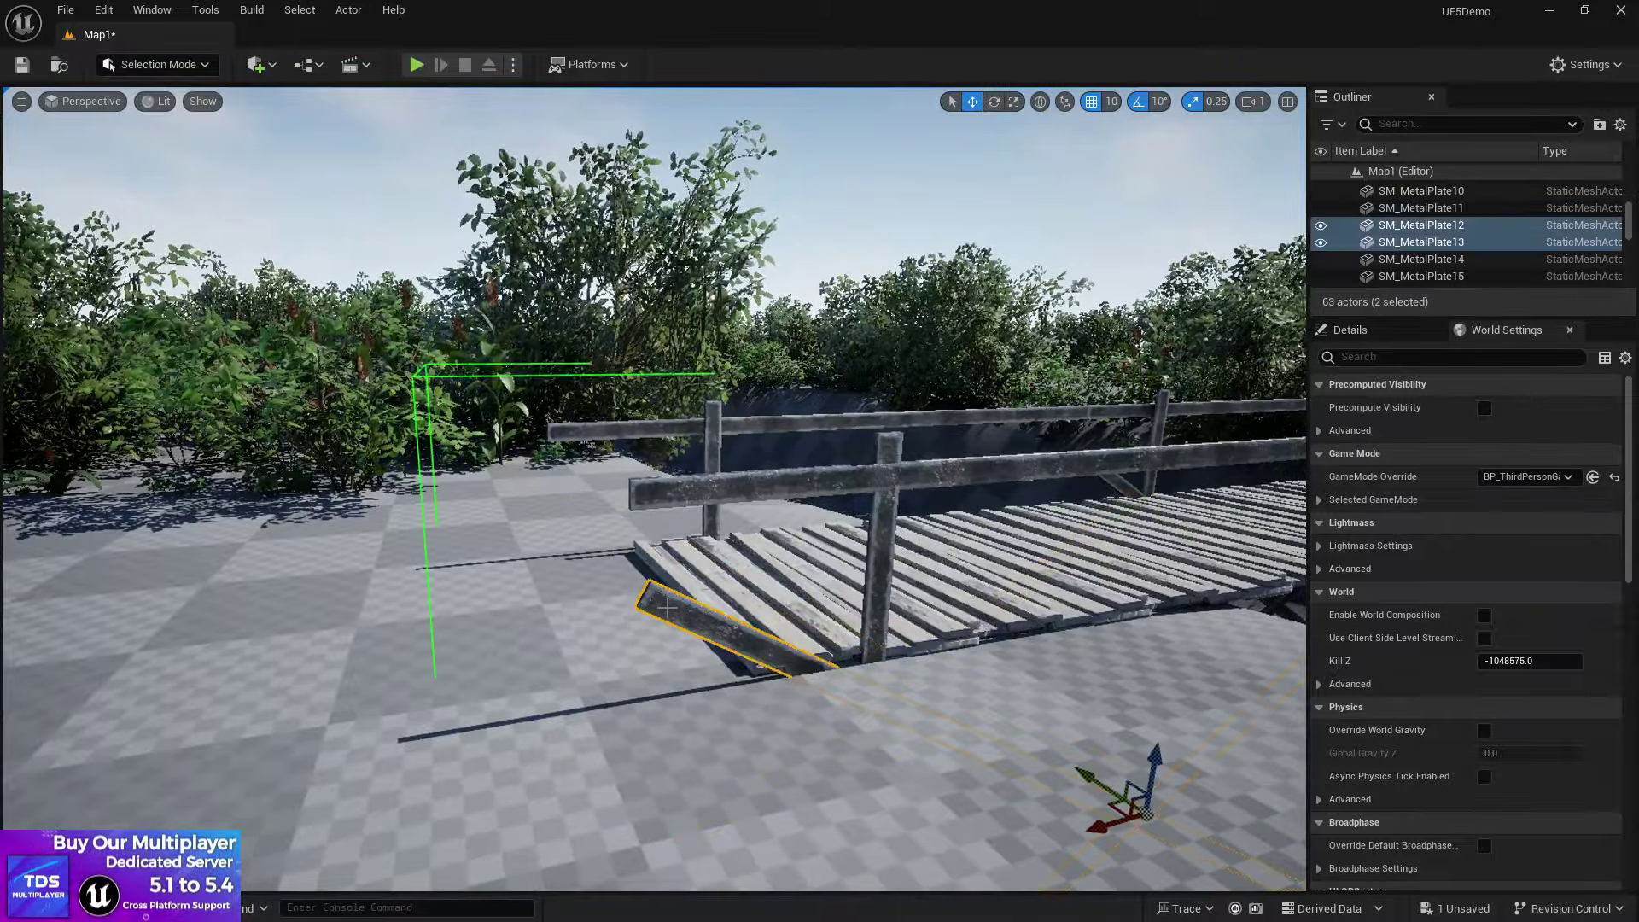
{"action": "key", "text": "Delete"}
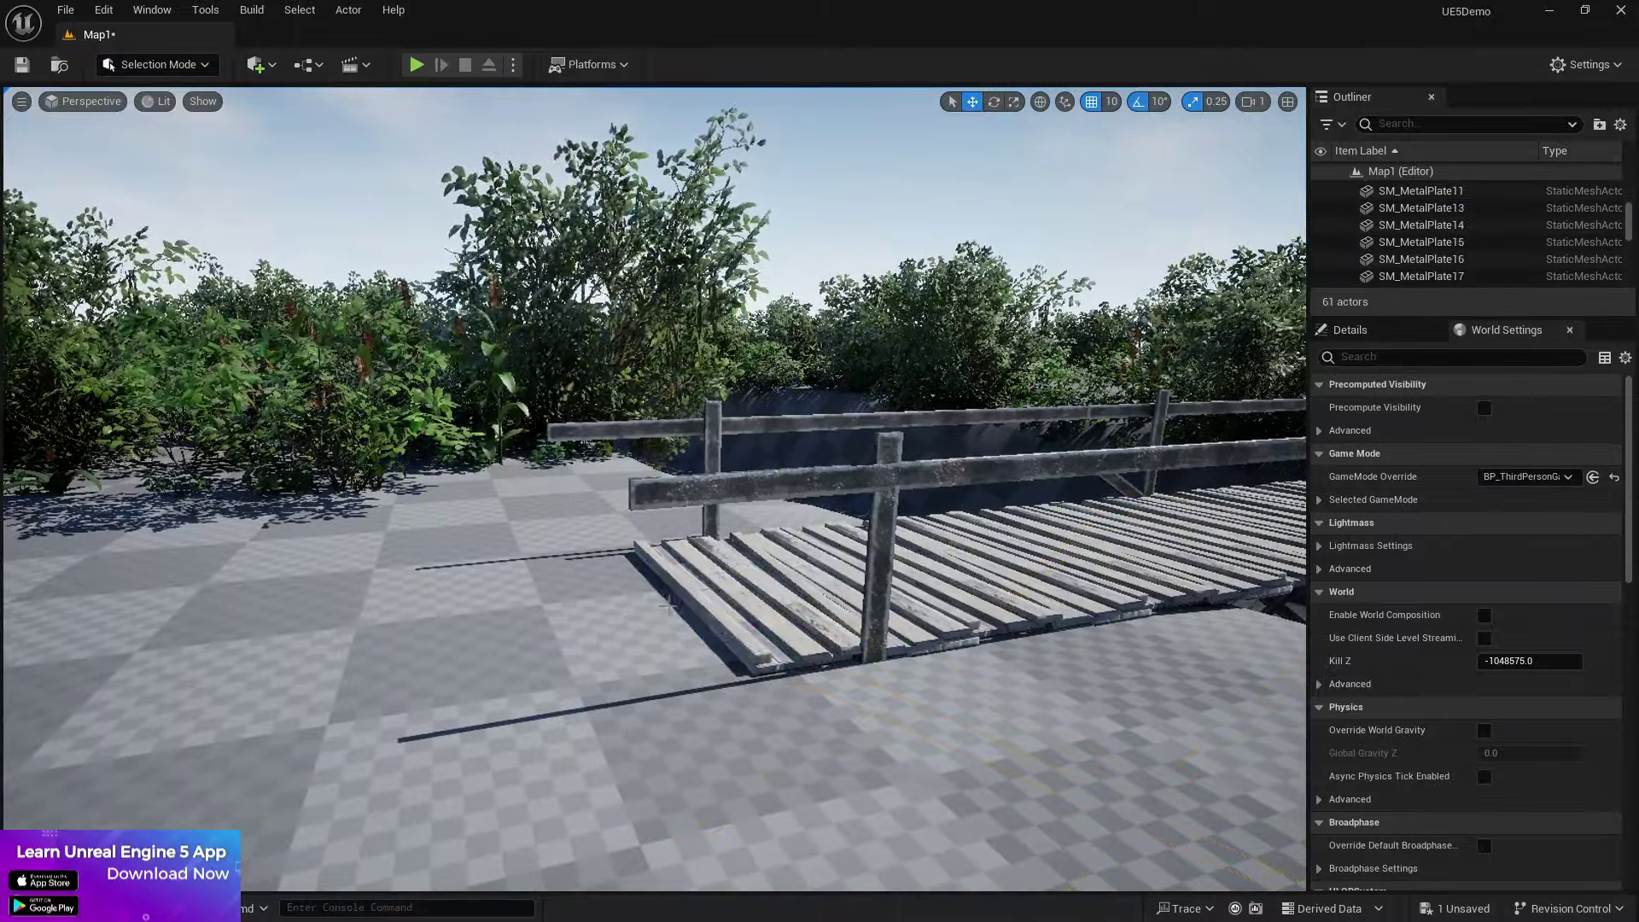
Step: Save Map1, playtest the bridge by running over it with the third-person character, and end the play session
{"action": "right_click_drag", "start_coordinate": [667, 607], "coordinate": [667, 608]}
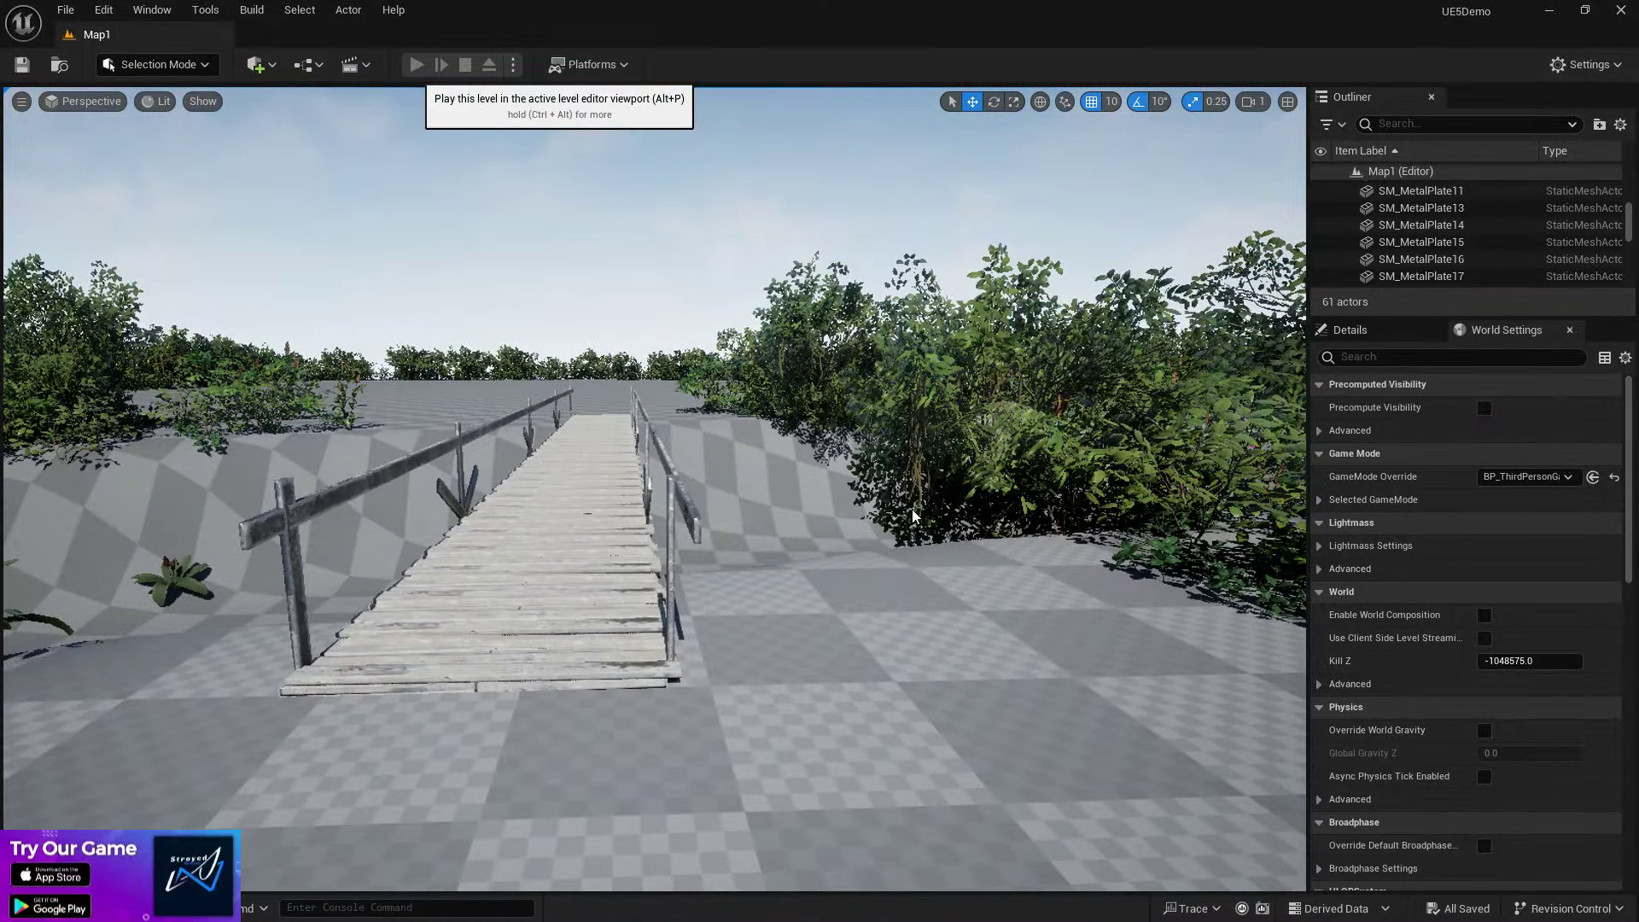
{"action": "key", "text": "alt+p"}
{"action": "key", "text": "w"}
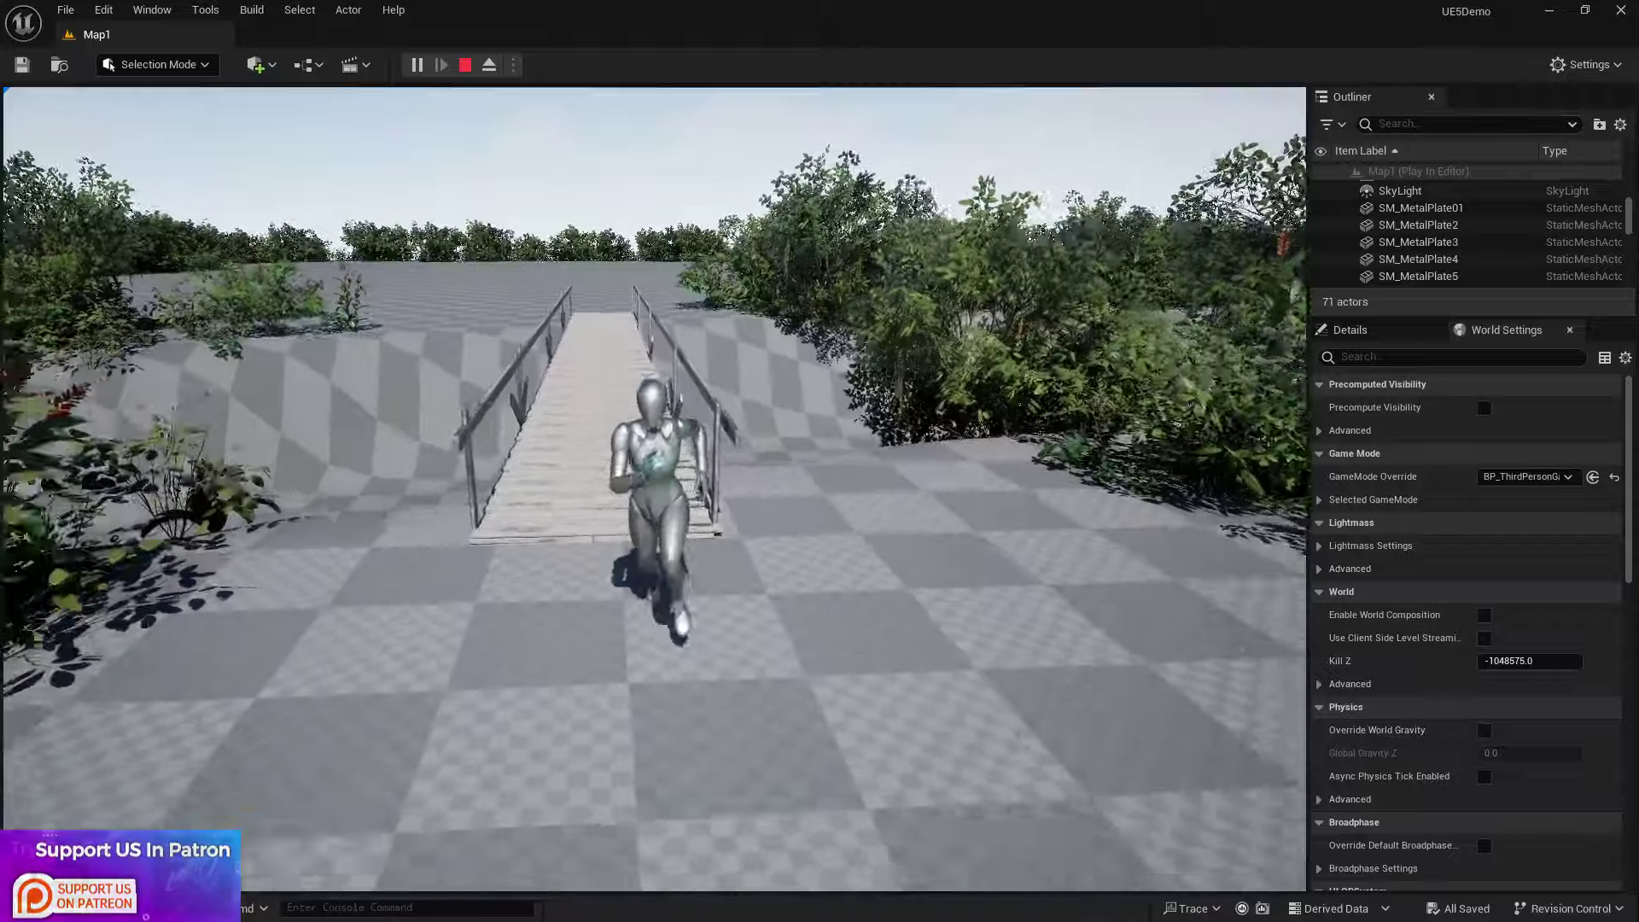
{"action": "key", "text": "Escape"}
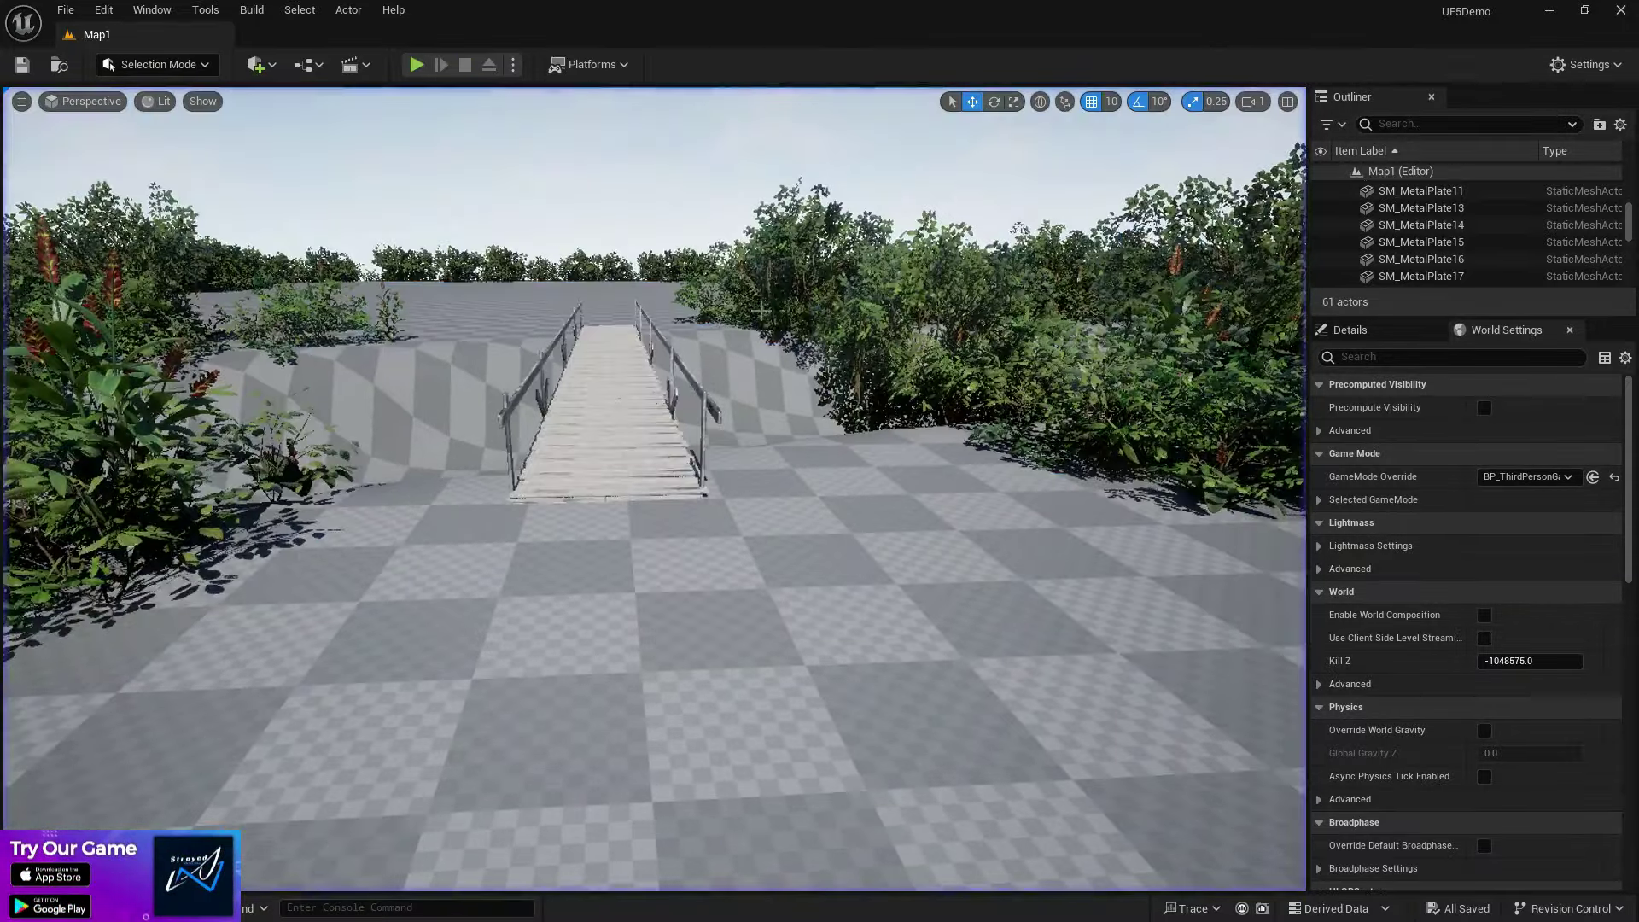
Step: Select both handrails together with the posts and braces at one end of the bridge
{"action": "right_click_drag", "start_coordinate": [727, 196], "coordinate": [694, 384]}
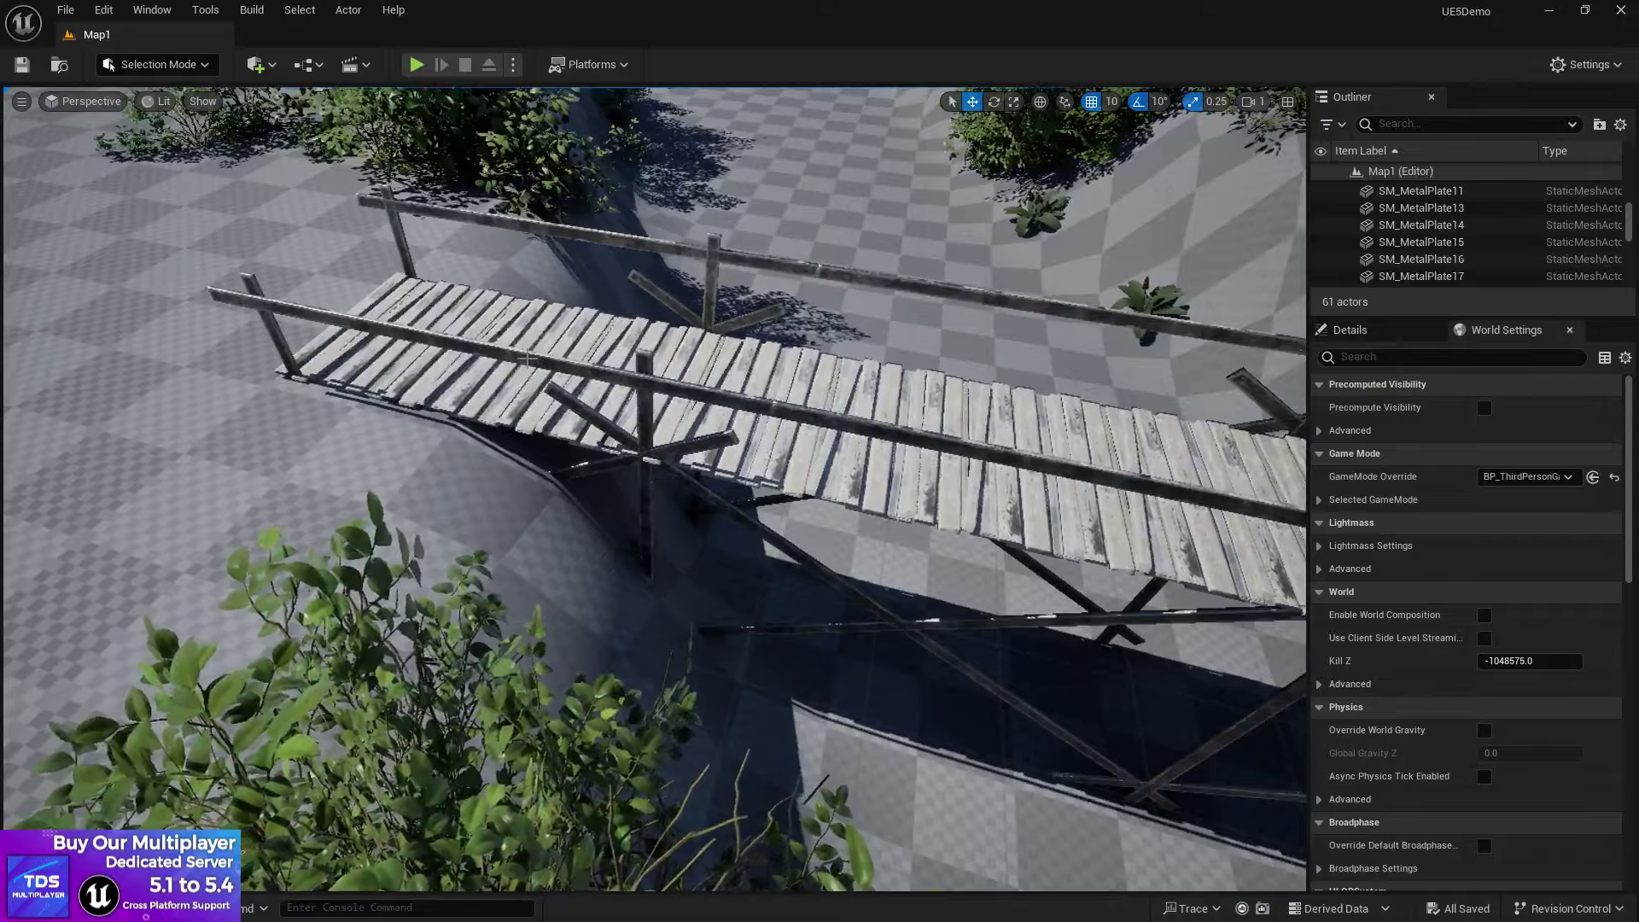
{"action": "left_click", "coordinate": [694, 384]}
{"action": "left_click", "coordinate": [270, 327], "text": "ctrl"}
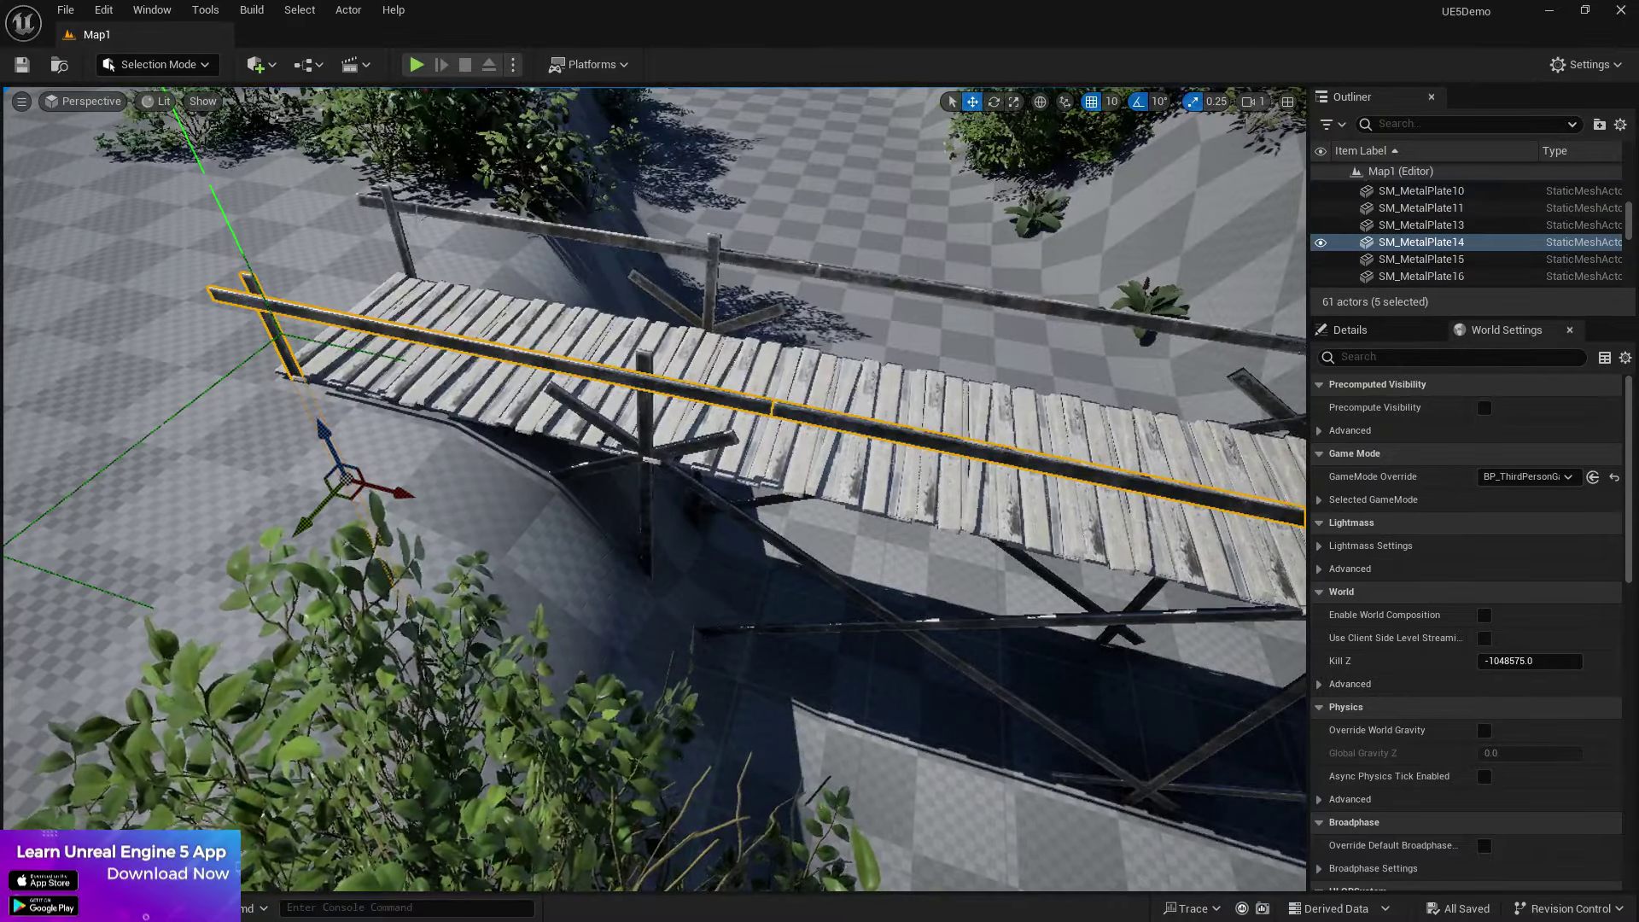
{"action": "left_click", "coordinate": [398, 239], "text": "ctrl"}
{"action": "left_click", "coordinate": [546, 229], "text": "ctrl"}
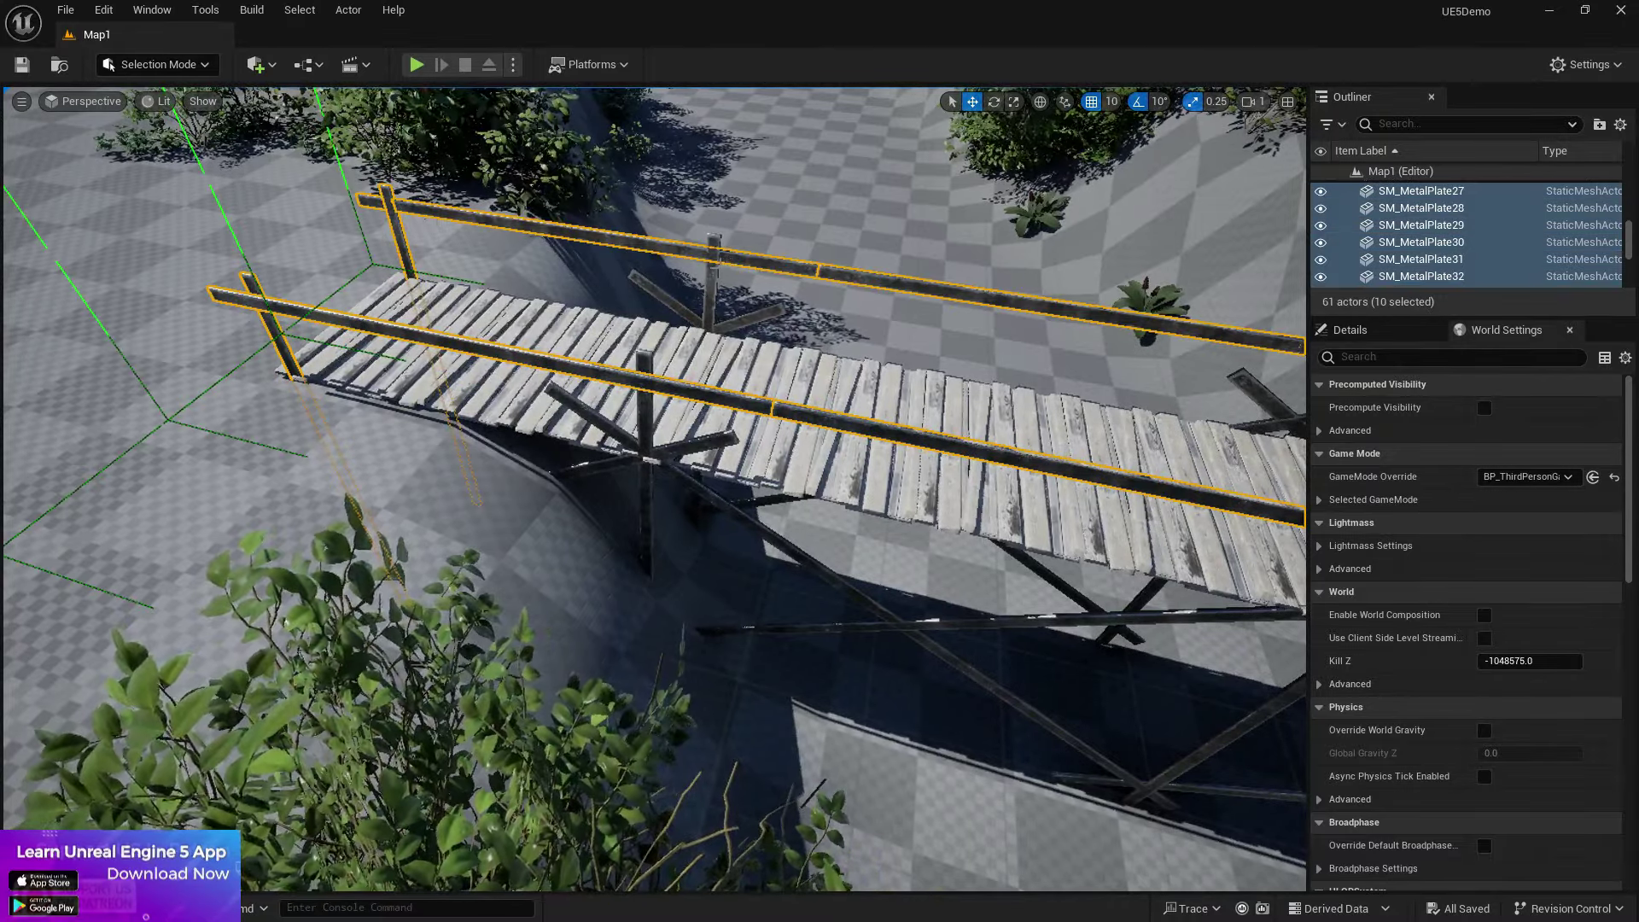
{"action": "left_click", "coordinate": [705, 299], "text": "ctrl"}
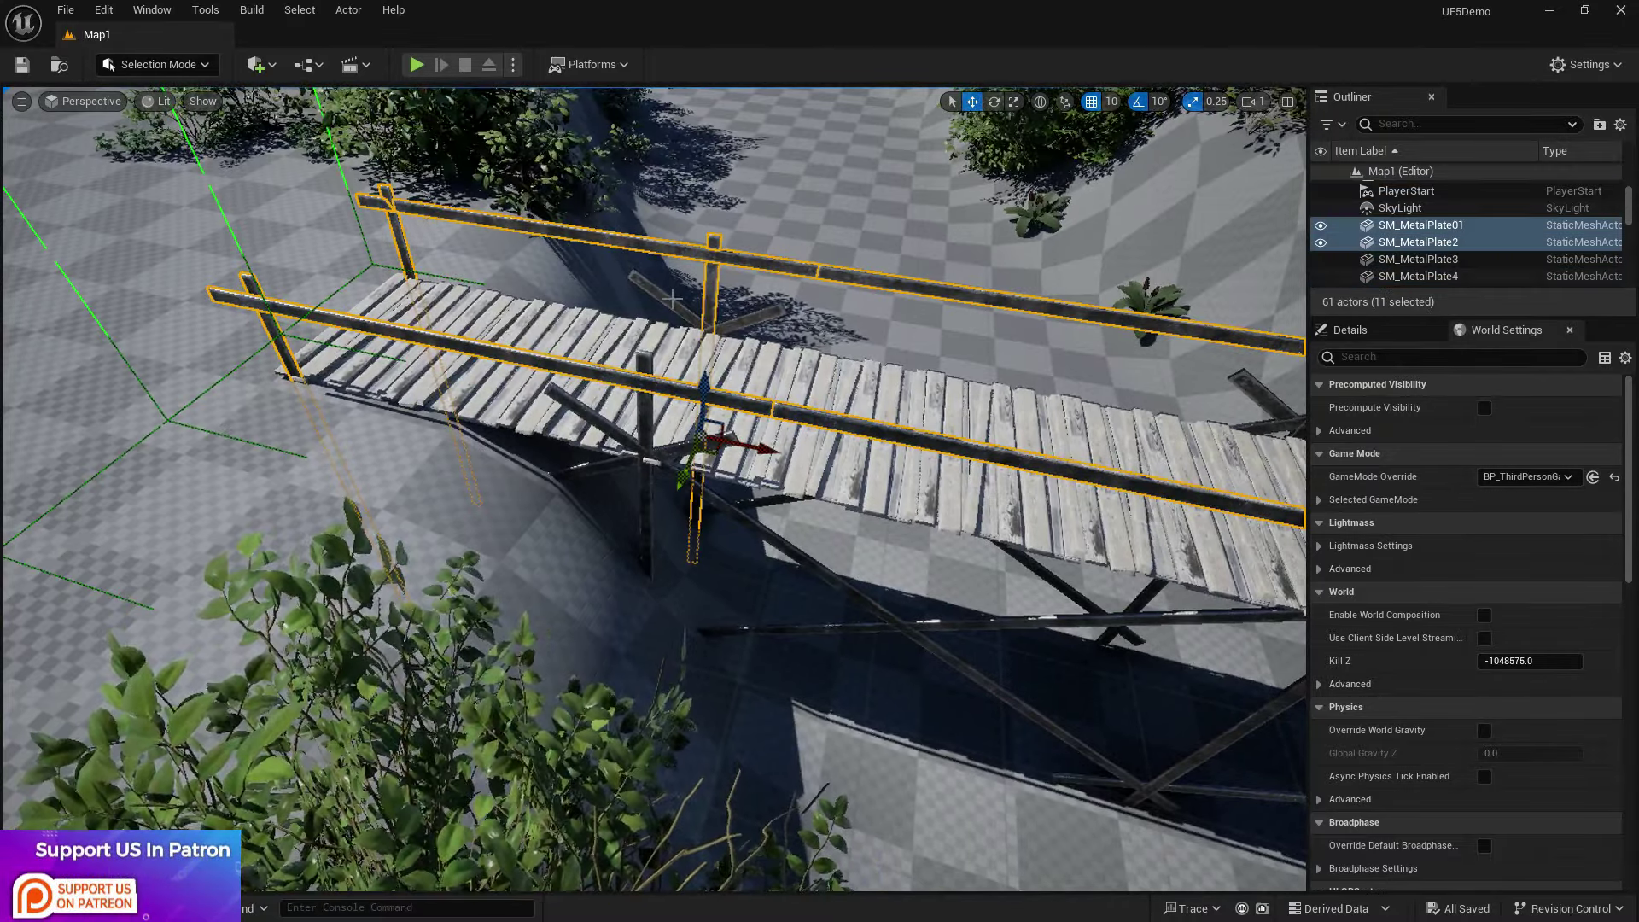
{"action": "left_click", "coordinate": [759, 314], "text": "ctrl"}
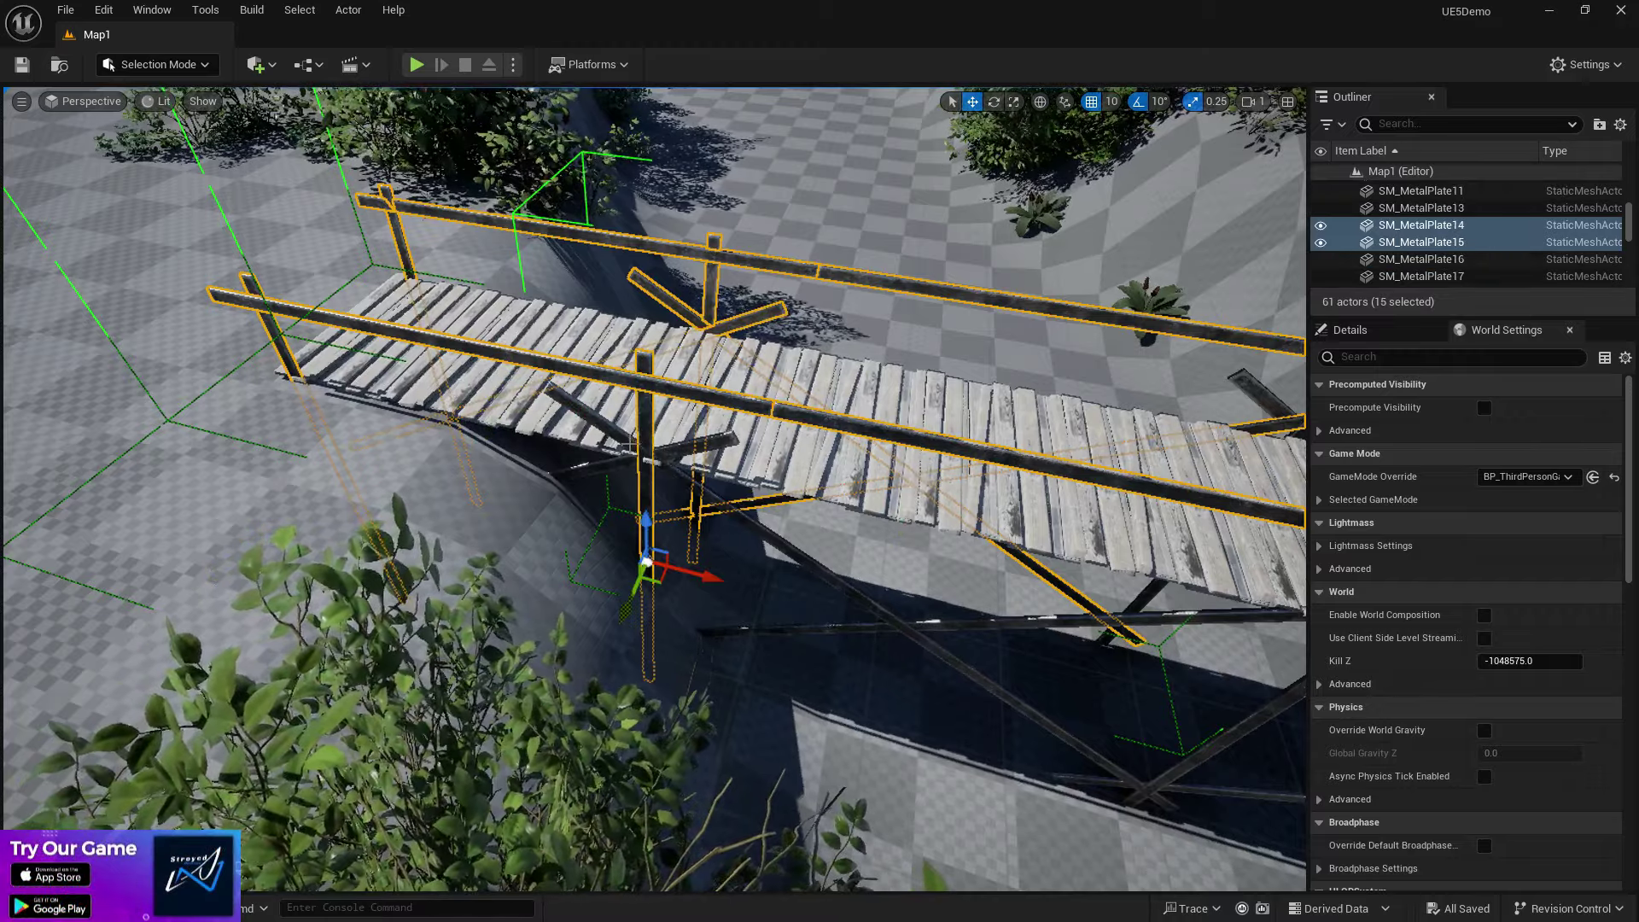
{"action": "left_click", "coordinate": [632, 445], "text": "ctrl"}
Step: Add the deck planks and more of the side bracing to the selection, and group all selected bridge parts
{"action": "right_click_drag", "start_coordinate": [727, 453], "coordinate": [512, 499]}
{"action": "left_click", "coordinate": [695, 489], "text": "ctrl"}
{"action": "left_click", "coordinate": [1005, 797], "text": "ctrl"}
{"action": "right_click_drag", "start_coordinate": [1006, 797], "coordinate": [1136, 797]}
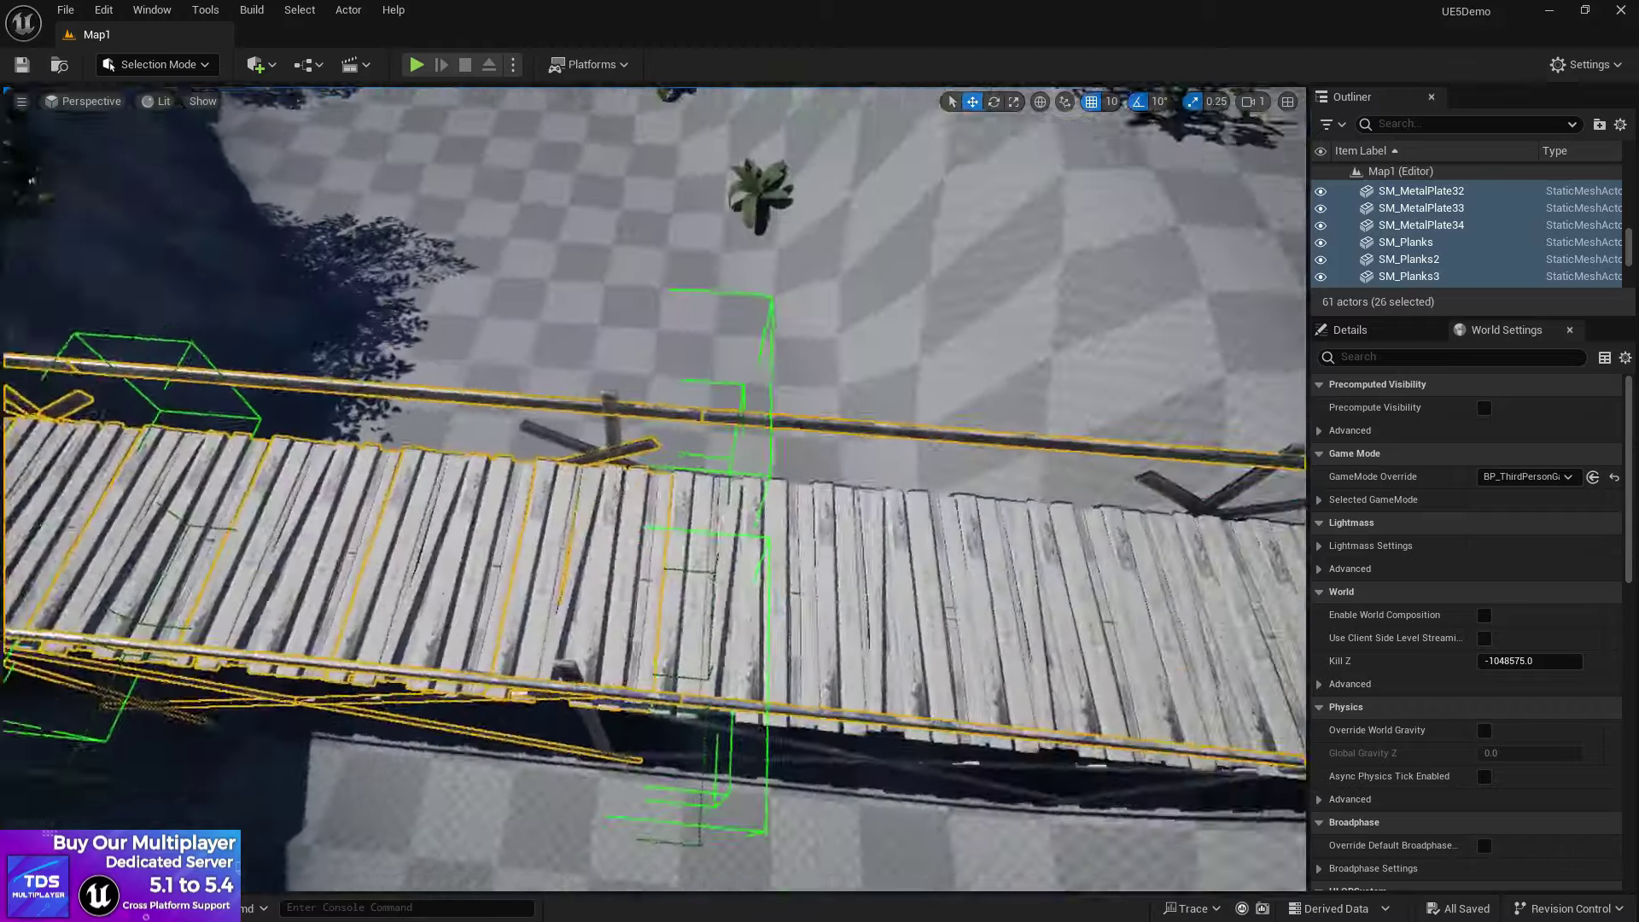
{"action": "right_click_drag", "start_coordinate": [792, 460], "coordinate": [897, 503]}
{"action": "left_click", "coordinate": [792, 461], "text": "ctrl"}
{"action": "key", "text": "ctrl+g"}
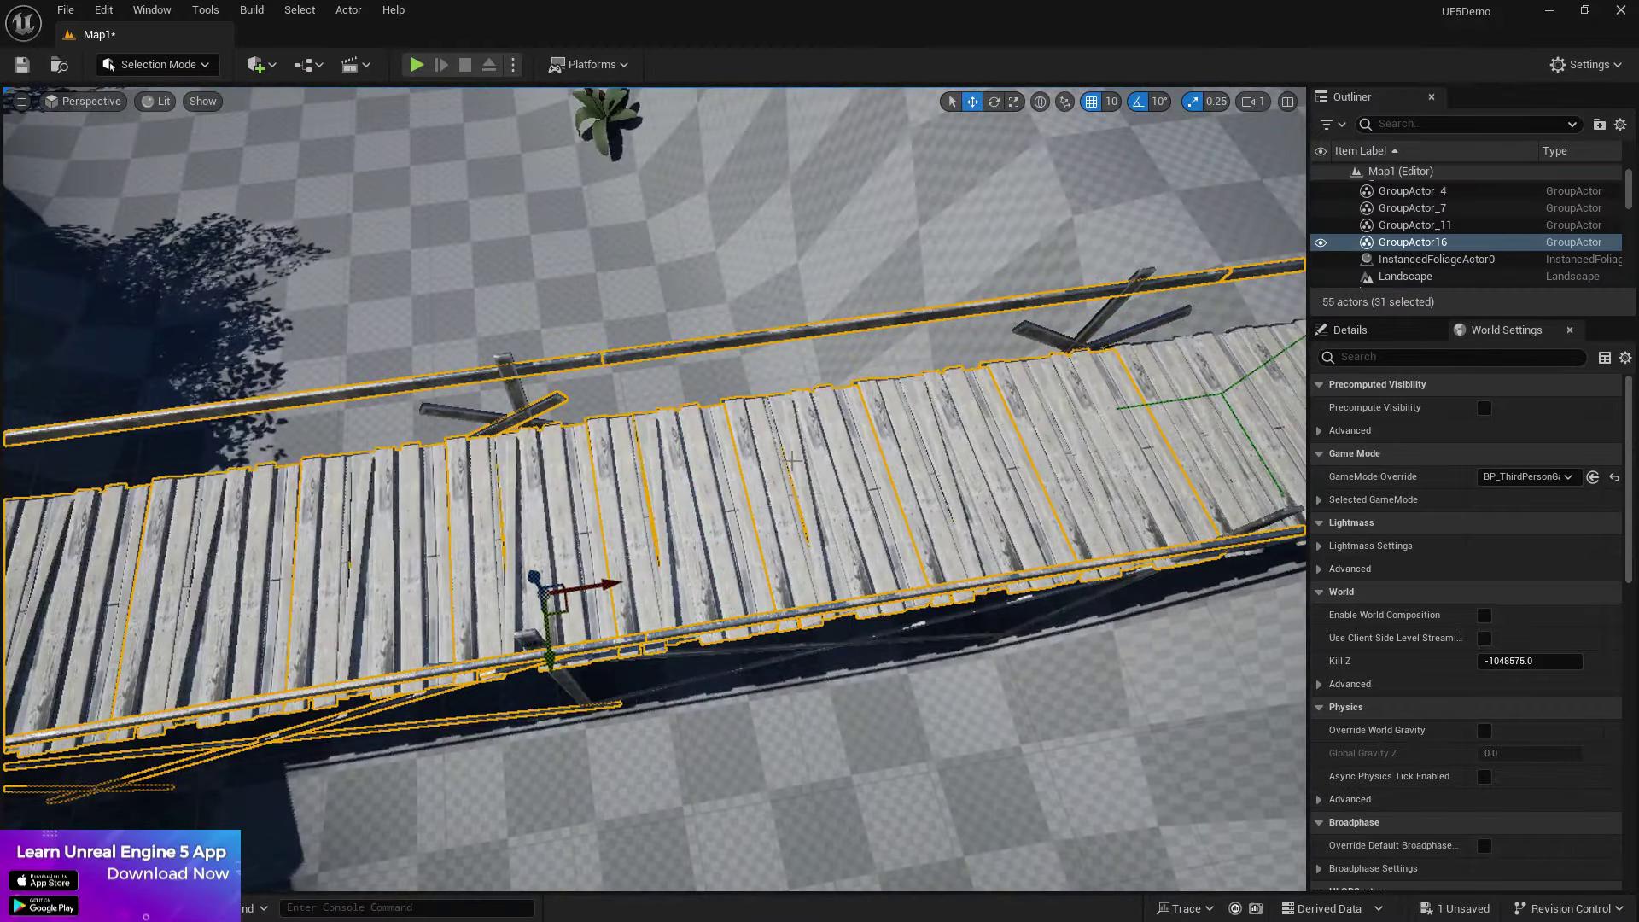
{"action": "right_click_drag", "start_coordinate": [791, 459], "coordinate": [768, 359]}
{"action": "key", "text": "ctrl+g"}
Step: Add the left-out X-braces, middle posts and end posts to the bridge selection, and regroup the parts
{"action": "right_click_drag", "start_coordinate": [668, 598], "coordinate": [668, 544]}
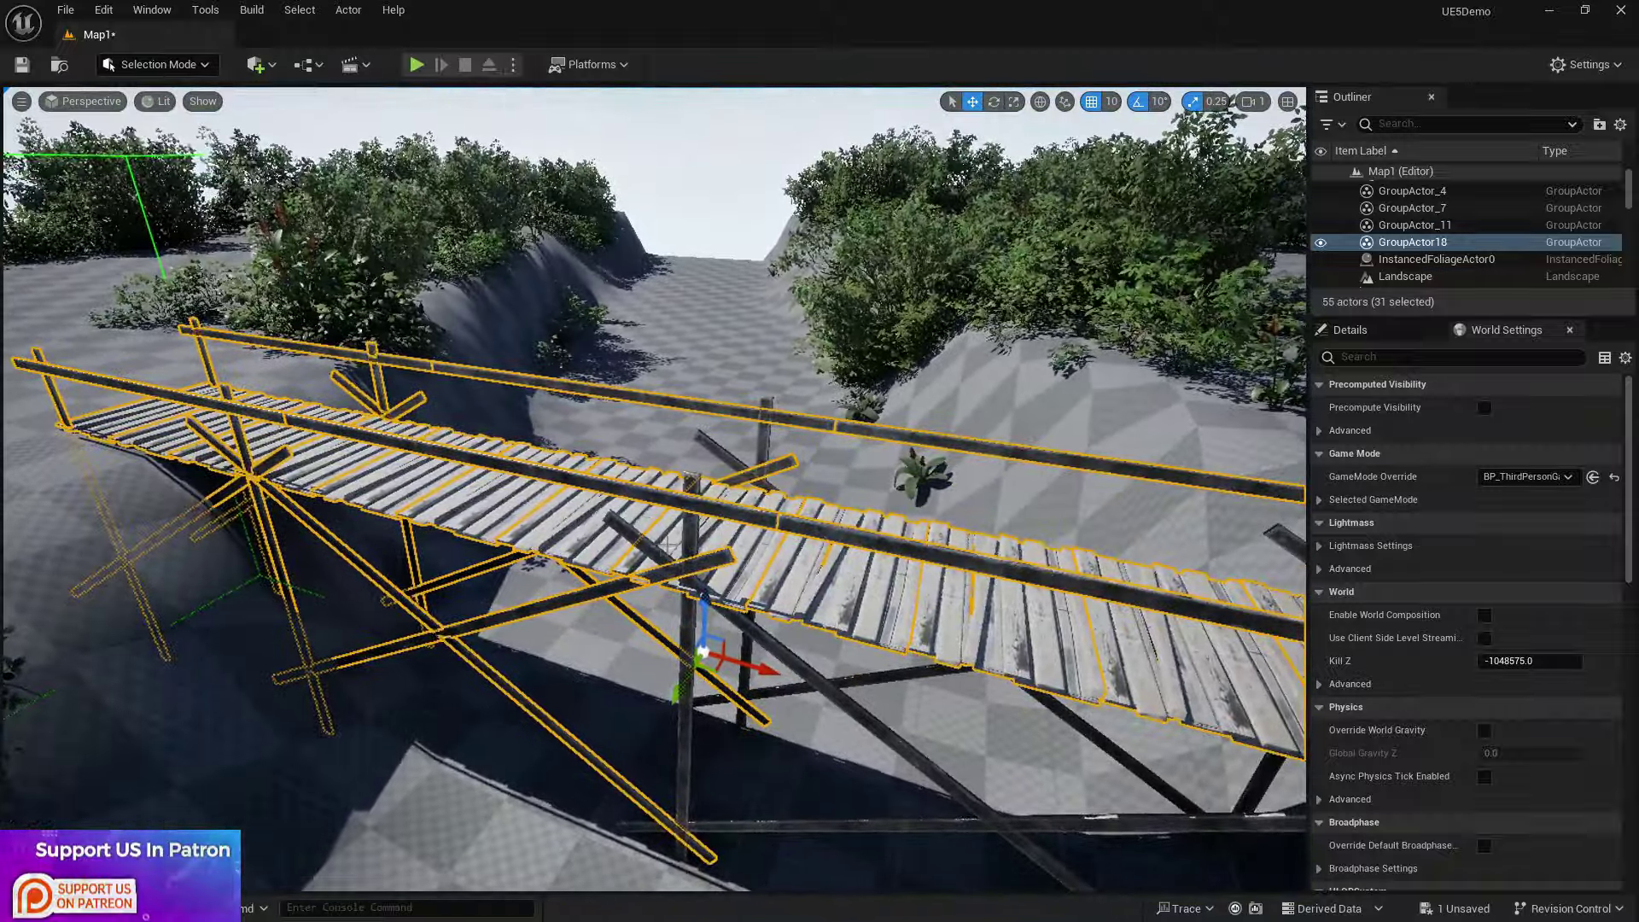
{"action": "left_click", "coordinate": [651, 550], "text": "ctrl"}
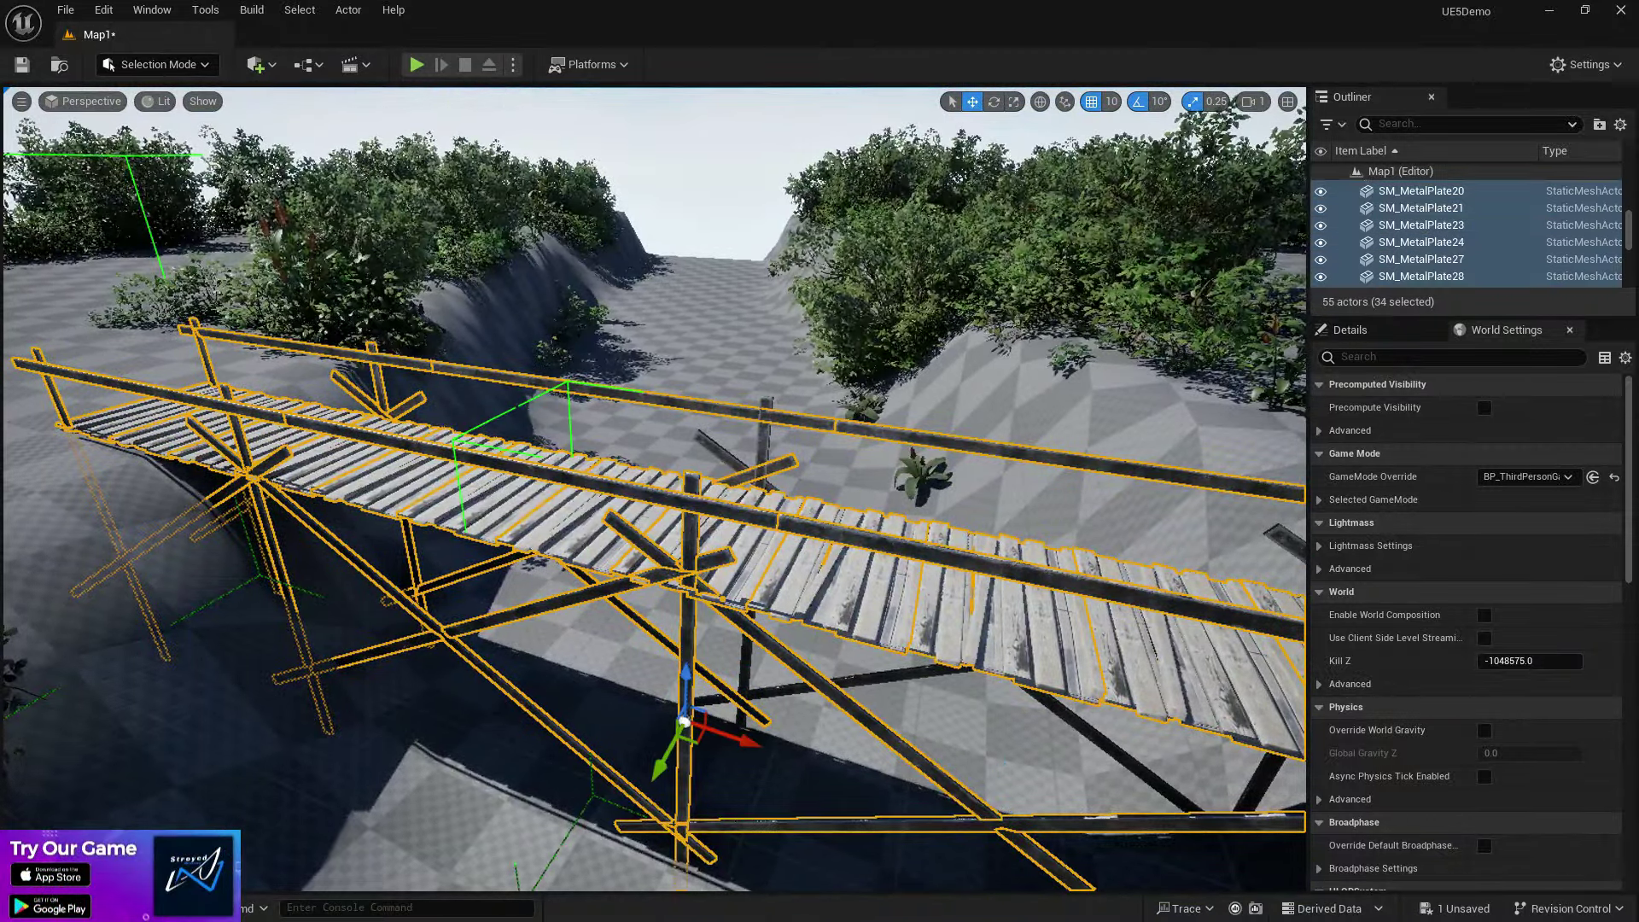
{"action": "left_click", "coordinate": [714, 446], "text": "ctrl"}
{"action": "right_click_drag", "start_coordinate": [805, 478], "coordinate": [960, 504]}
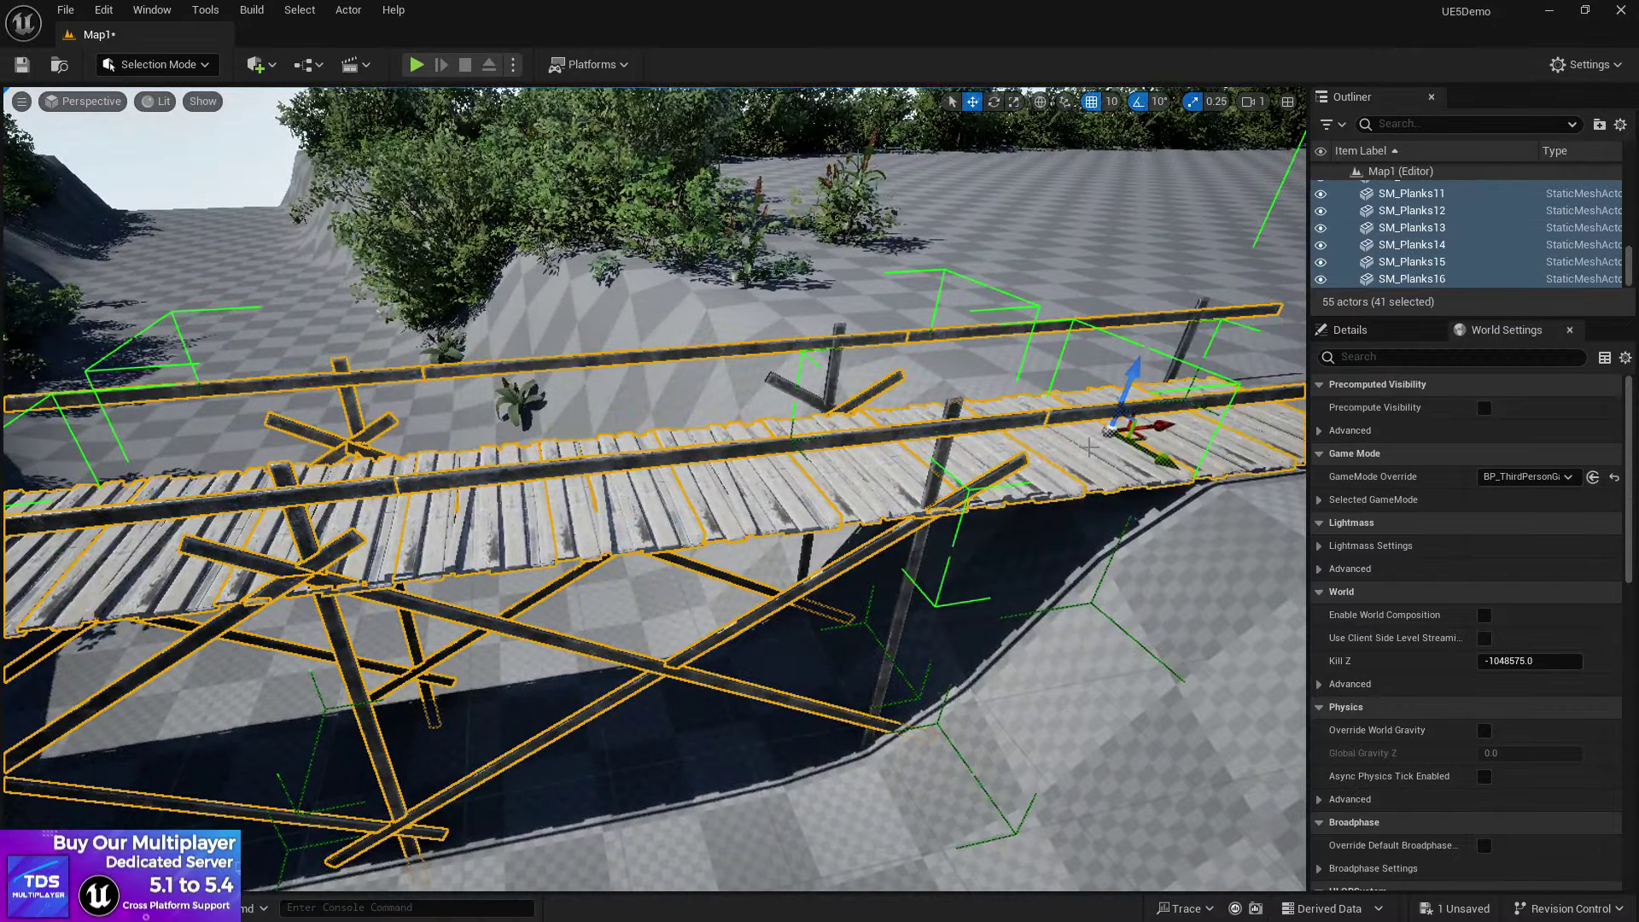
{"action": "right_click_drag", "start_coordinate": [1088, 446], "coordinate": [1088, 446]}
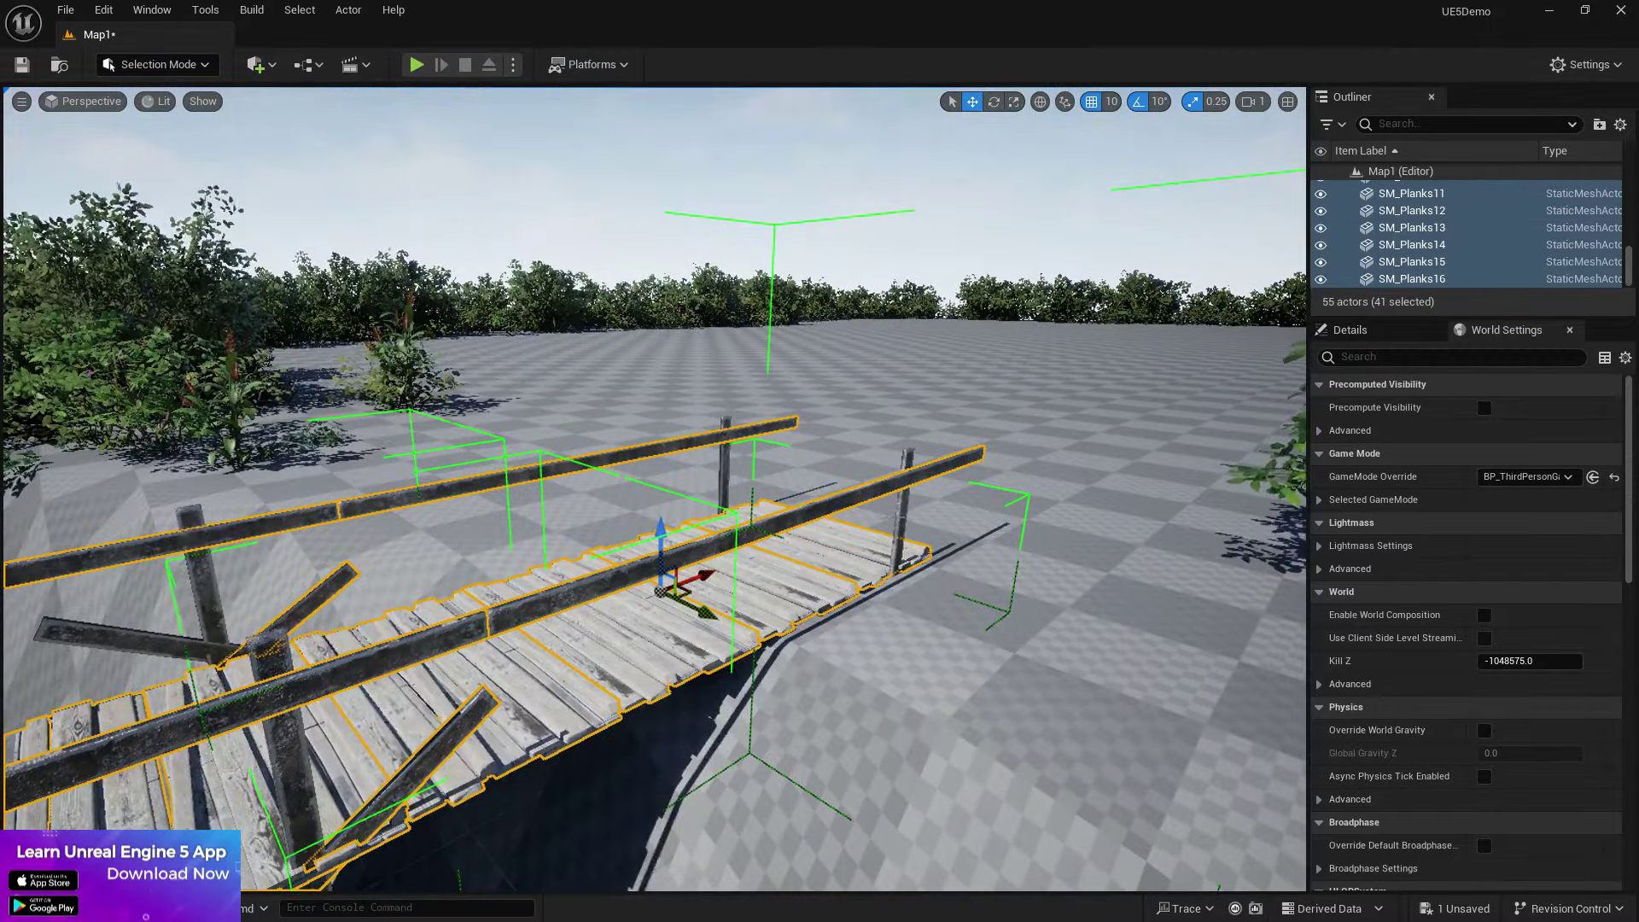
{"action": "left_click", "coordinate": [902, 513], "text": "ctrl"}
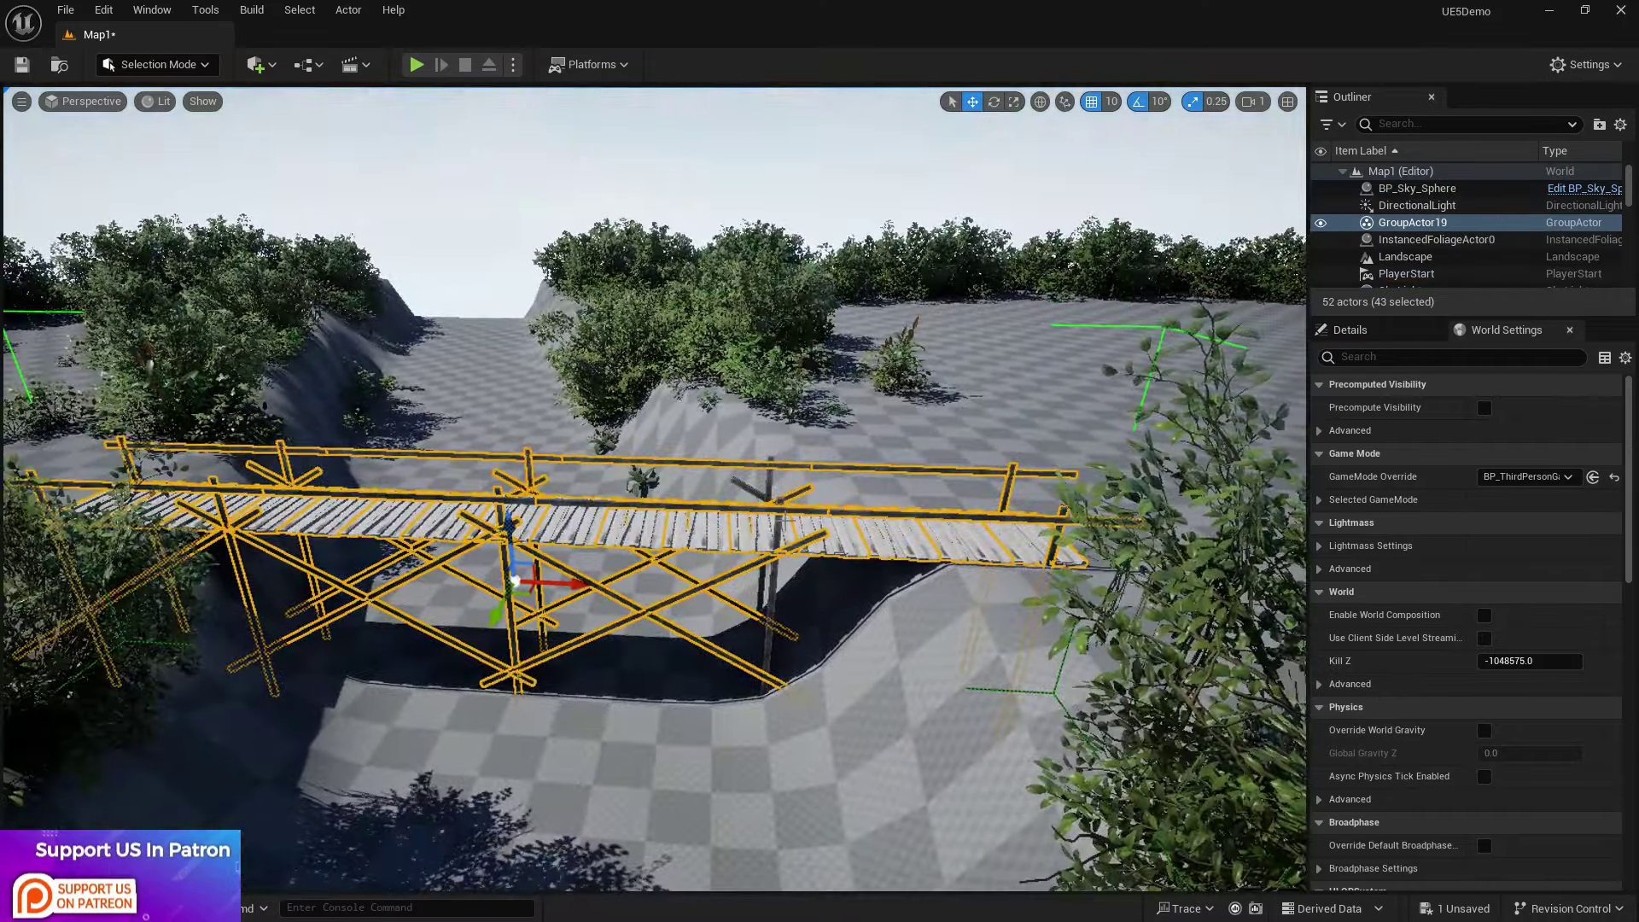
Step: Add the remaining brace and the last two ungrouped posts to the selection, and group the whole bridge
{"action": "right_click_drag", "start_coordinate": [697, 515], "coordinate": [697, 516]}
{"action": "left_click", "coordinate": [698, 515], "text": "ctrl"}
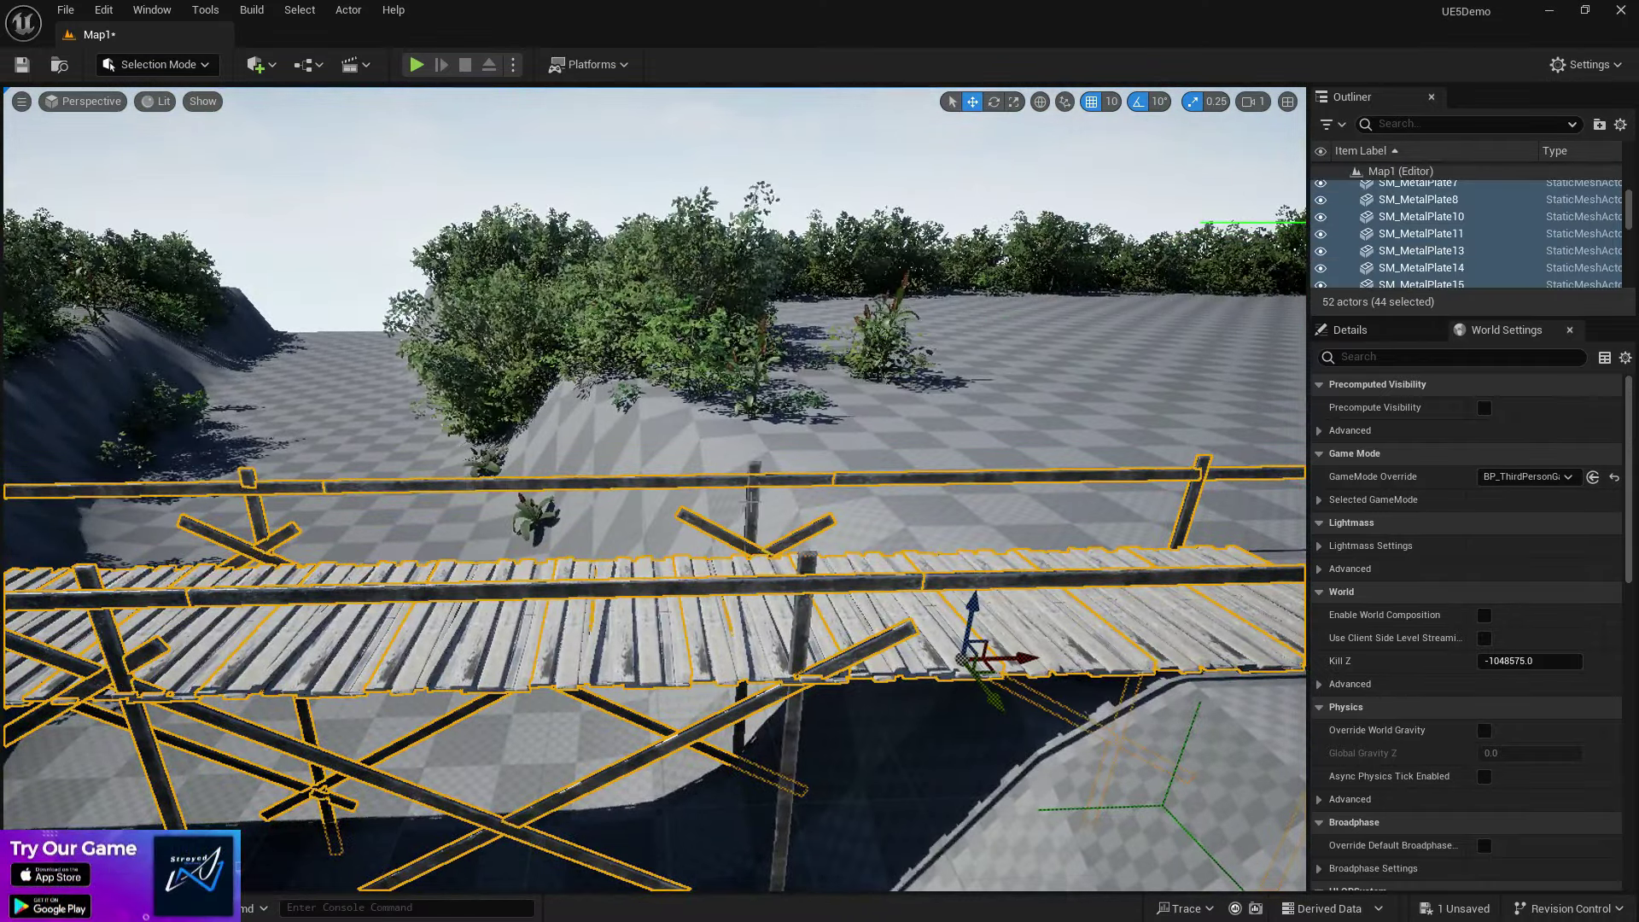
{"action": "left_click", "coordinate": [762, 673], "text": "ctrl"}
{"action": "right_click_drag", "start_coordinate": [783, 721], "coordinate": [648, 535]}
{"action": "key", "text": "ctrl+g"}
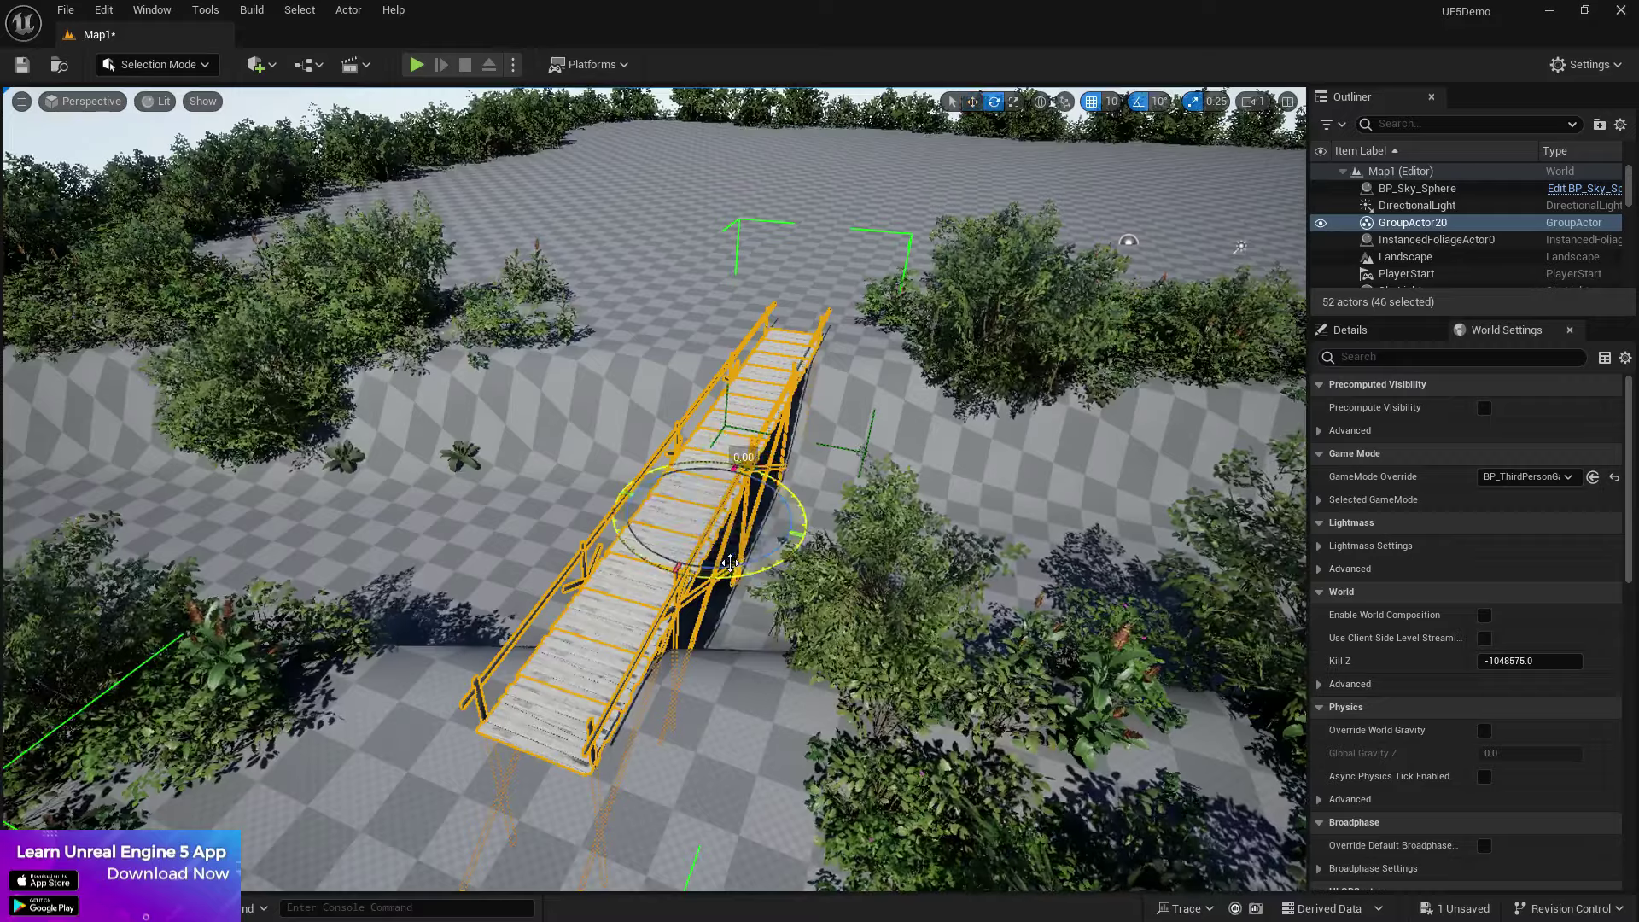
Step: Rotate the grouped bridge by -10 degrees to line it up across the channel, and deselect it
{"action": "left_click", "coordinate": [722, 480]}
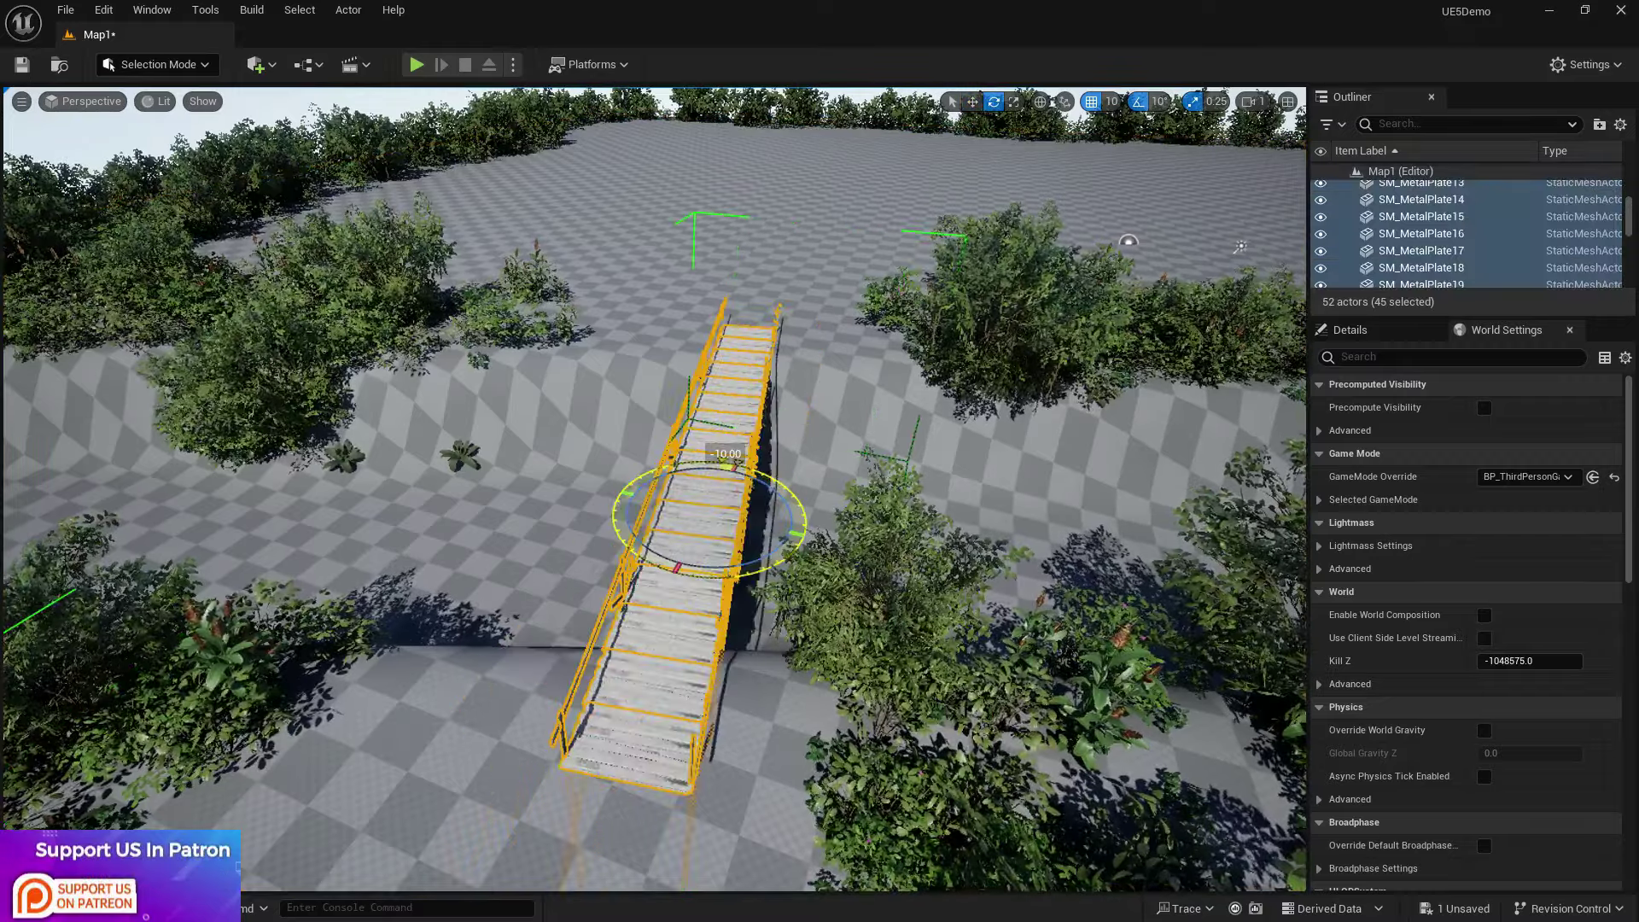
{"action": "left_click", "coordinate": [772, 503]}
{"action": "right_click_drag", "start_coordinate": [772, 504], "coordinate": [768, 358]}
{"action": "left_click", "coordinate": [718, 560]}
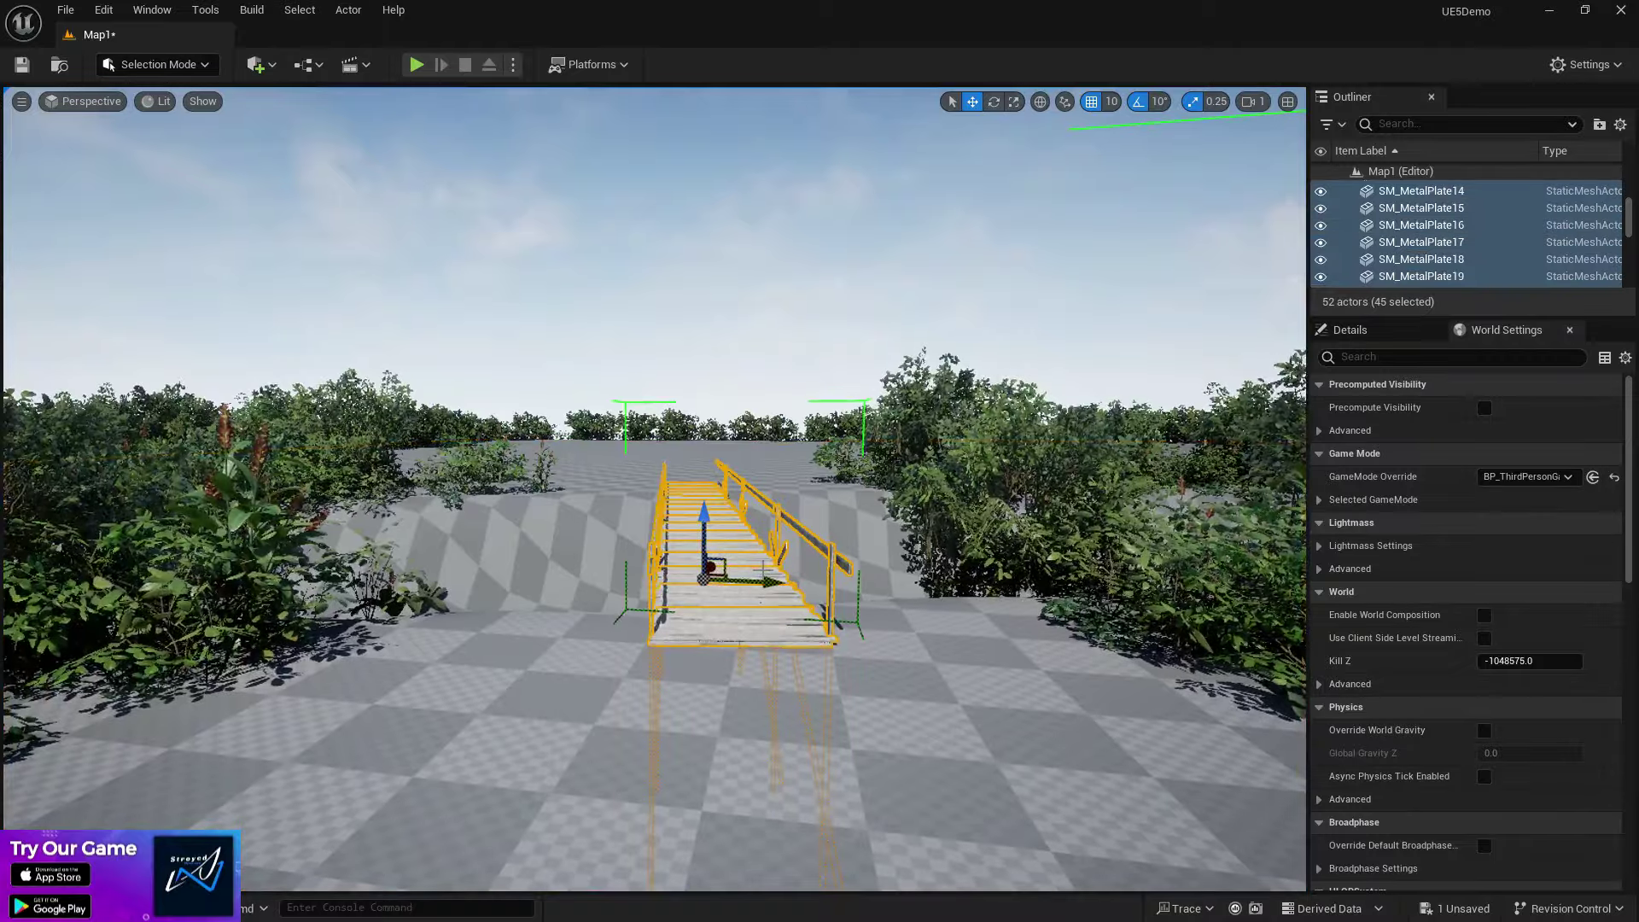
{"action": "left_click", "coordinate": [824, 539]}
{"action": "right_click_drag", "start_coordinate": [824, 539], "coordinate": [777, 563]}
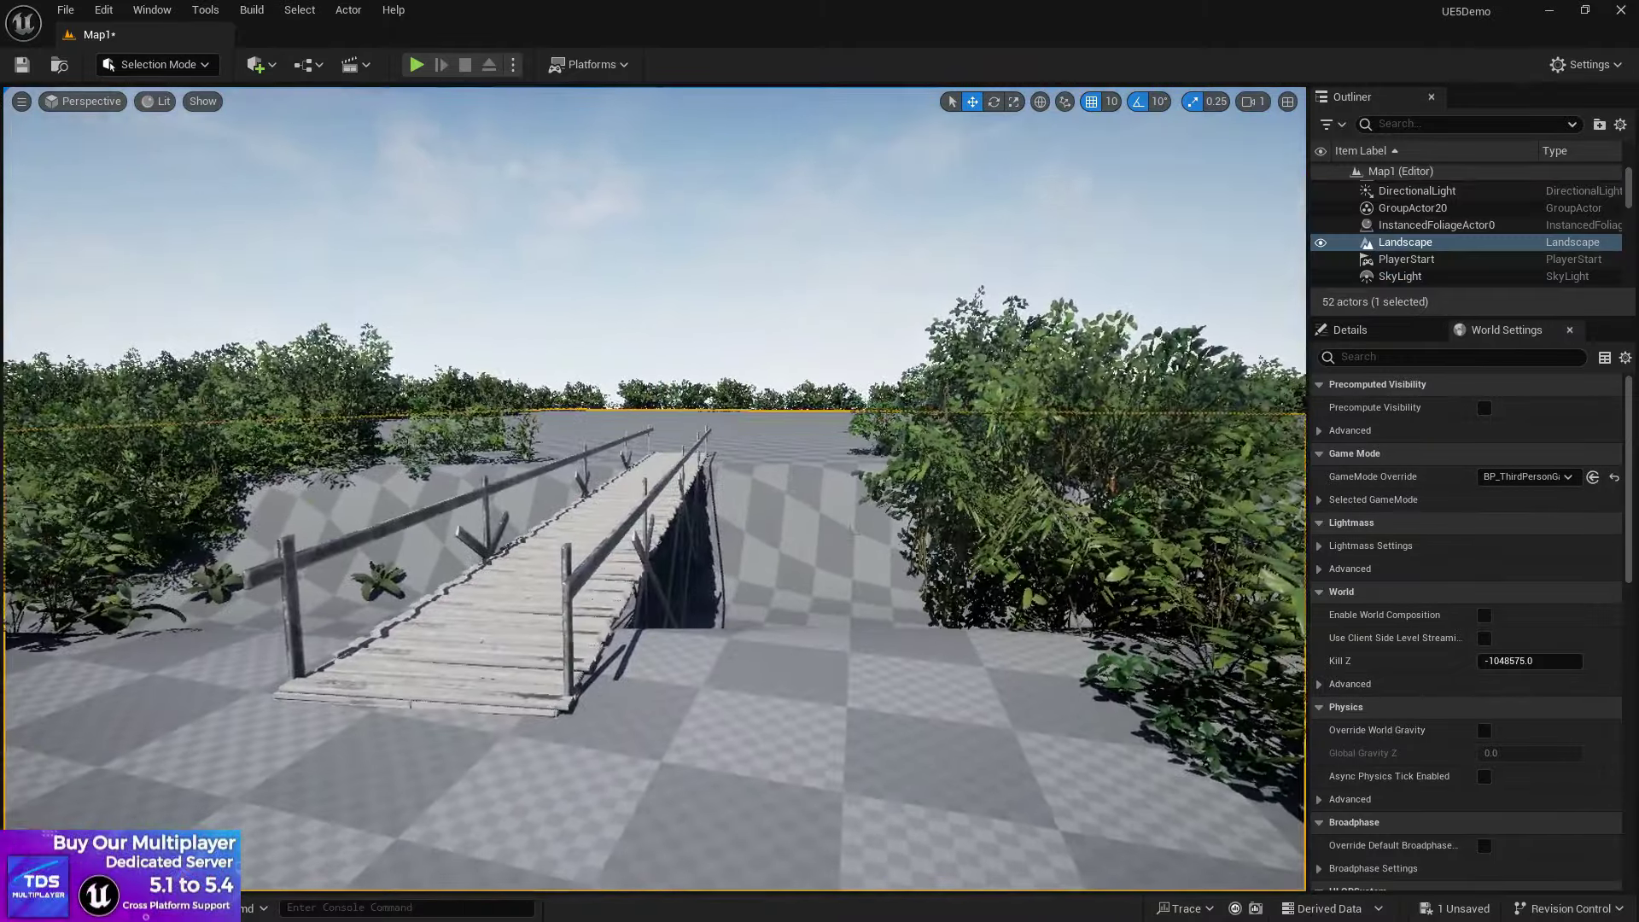
Step: Playtest the level by running the character across the bridge, and end the play session
{"action": "left_click", "coordinate": [416, 65]}
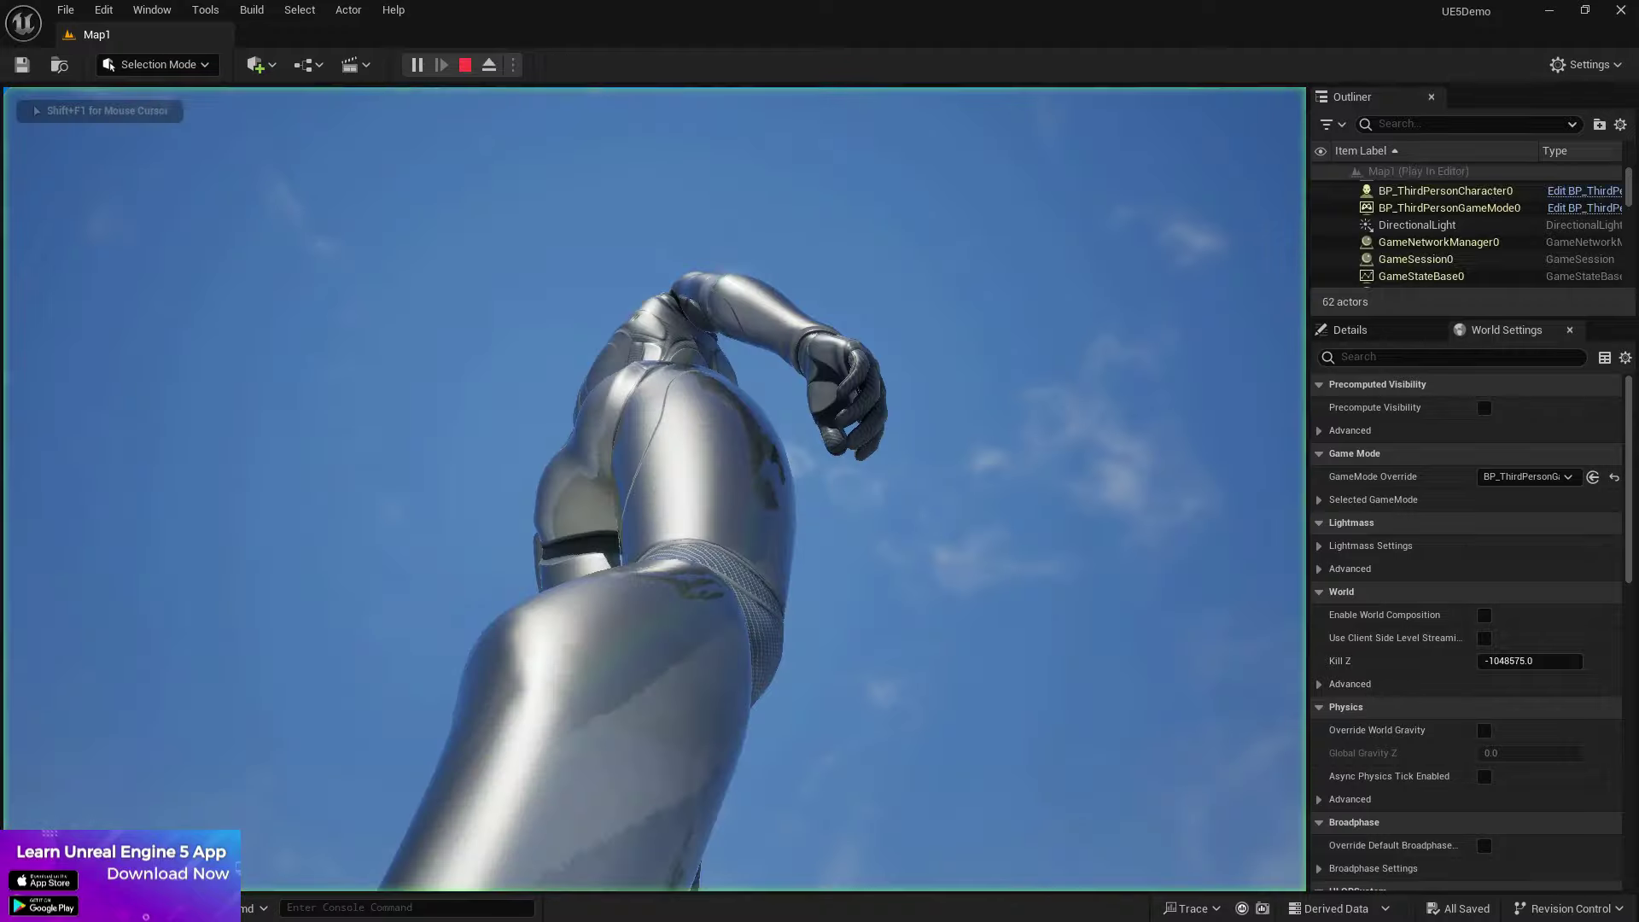
{"action": "key", "text": "w"}
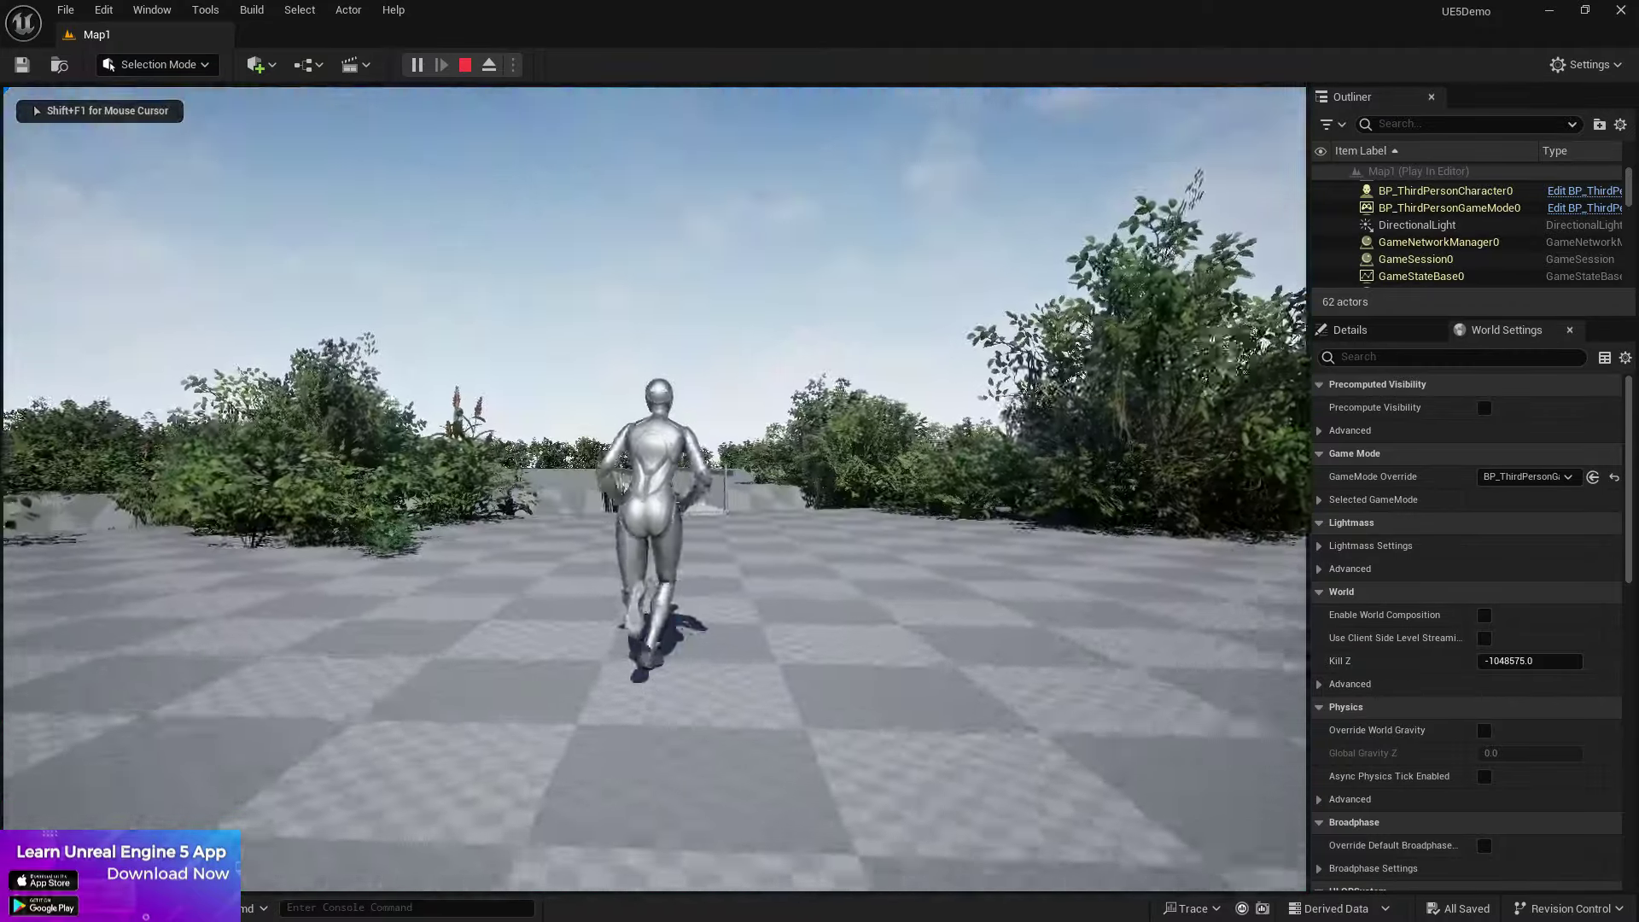
{"action": "key", "text": "d"}
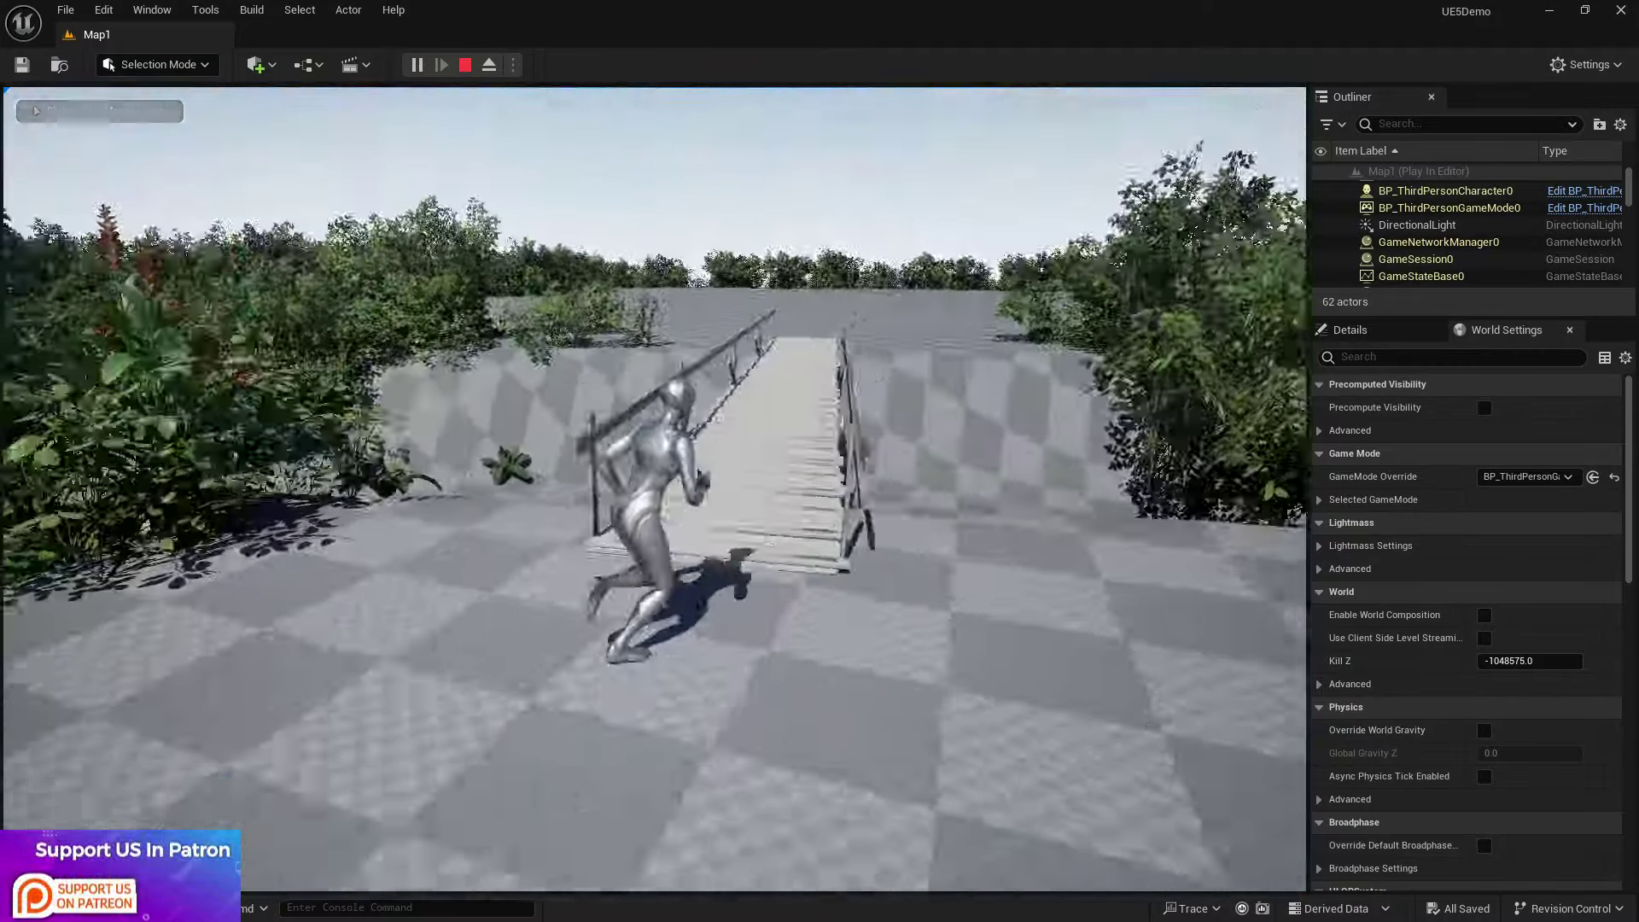
{"action": "key", "text": "w"}
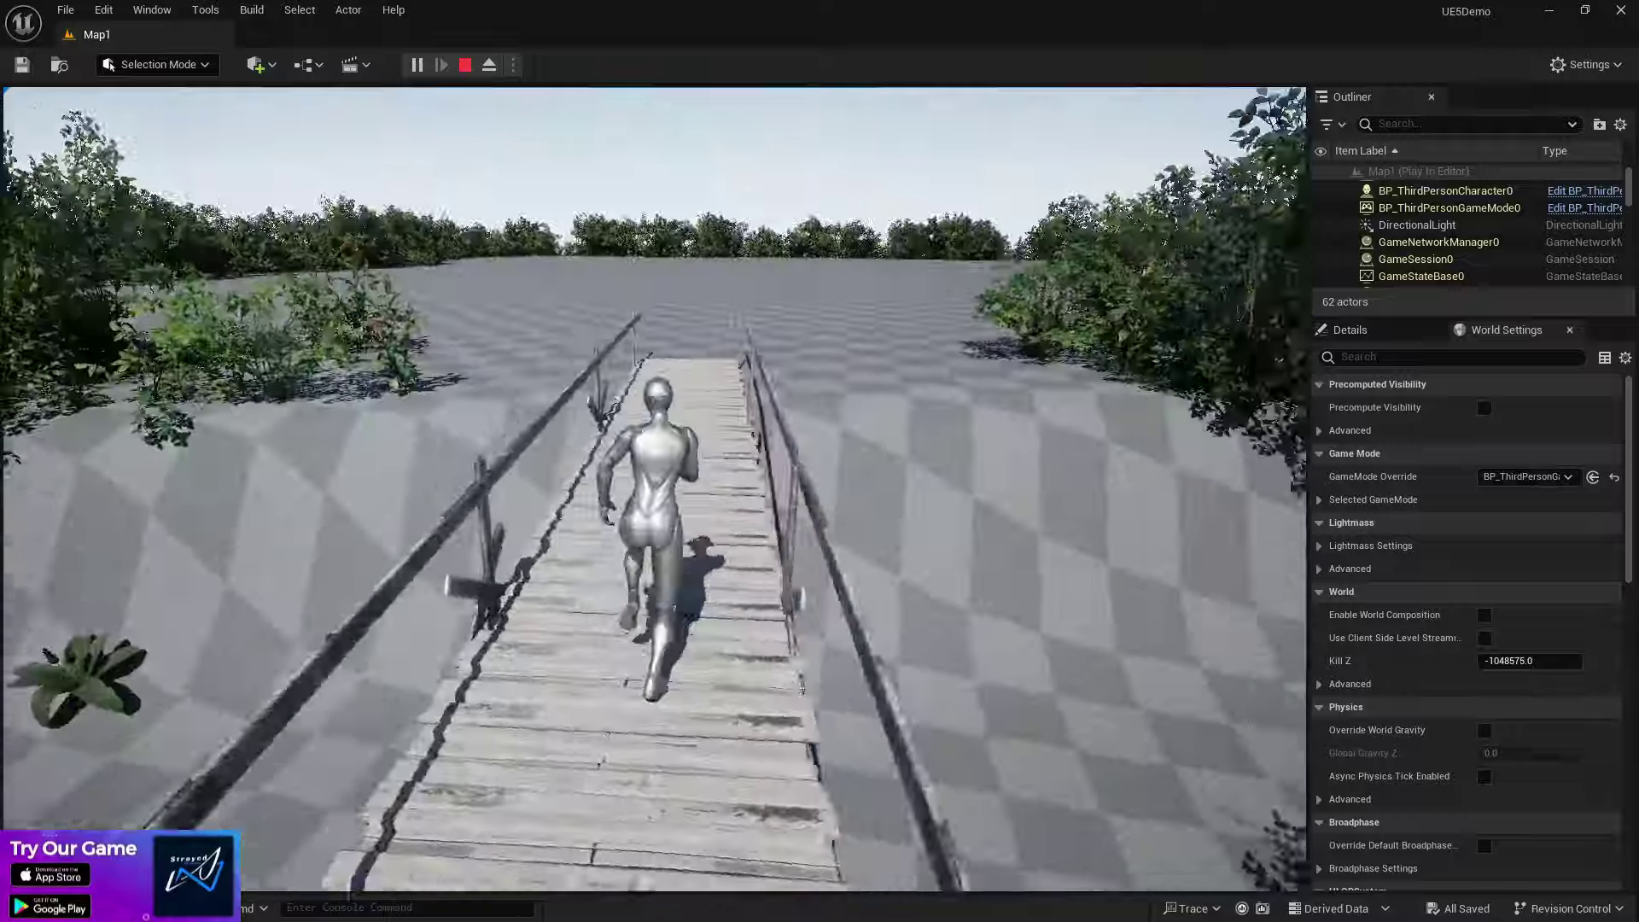
{"action": "key", "text": "Escape"}
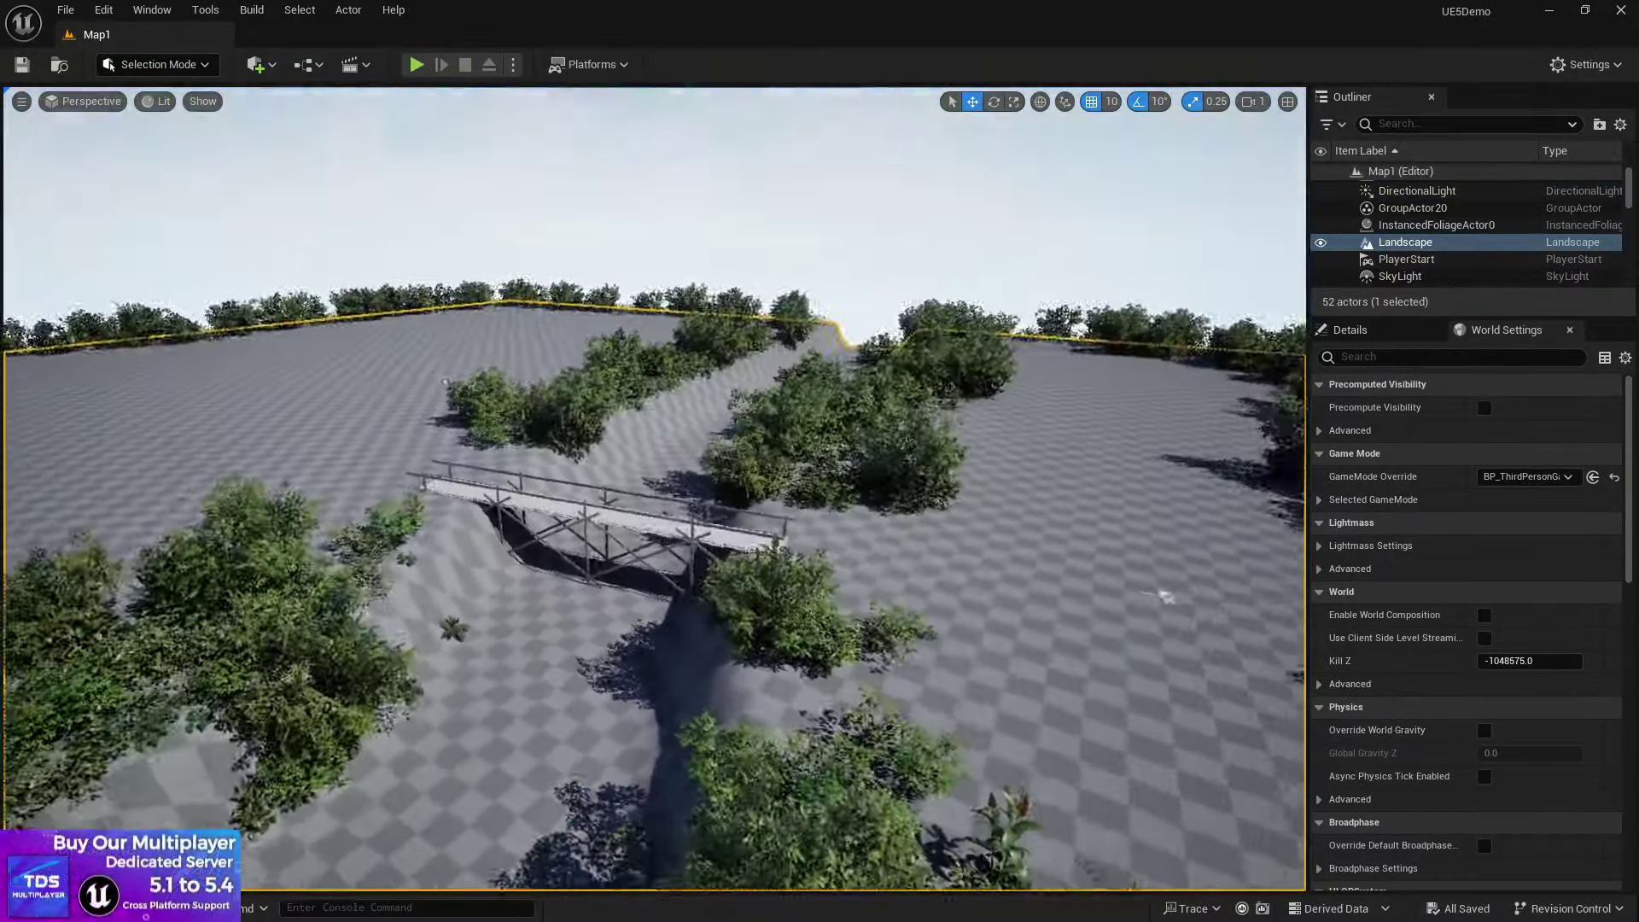
Step: Open the Overview level from the Maps folder of Tropical_Jungle_Pack
{"action": "key", "text": "w"}
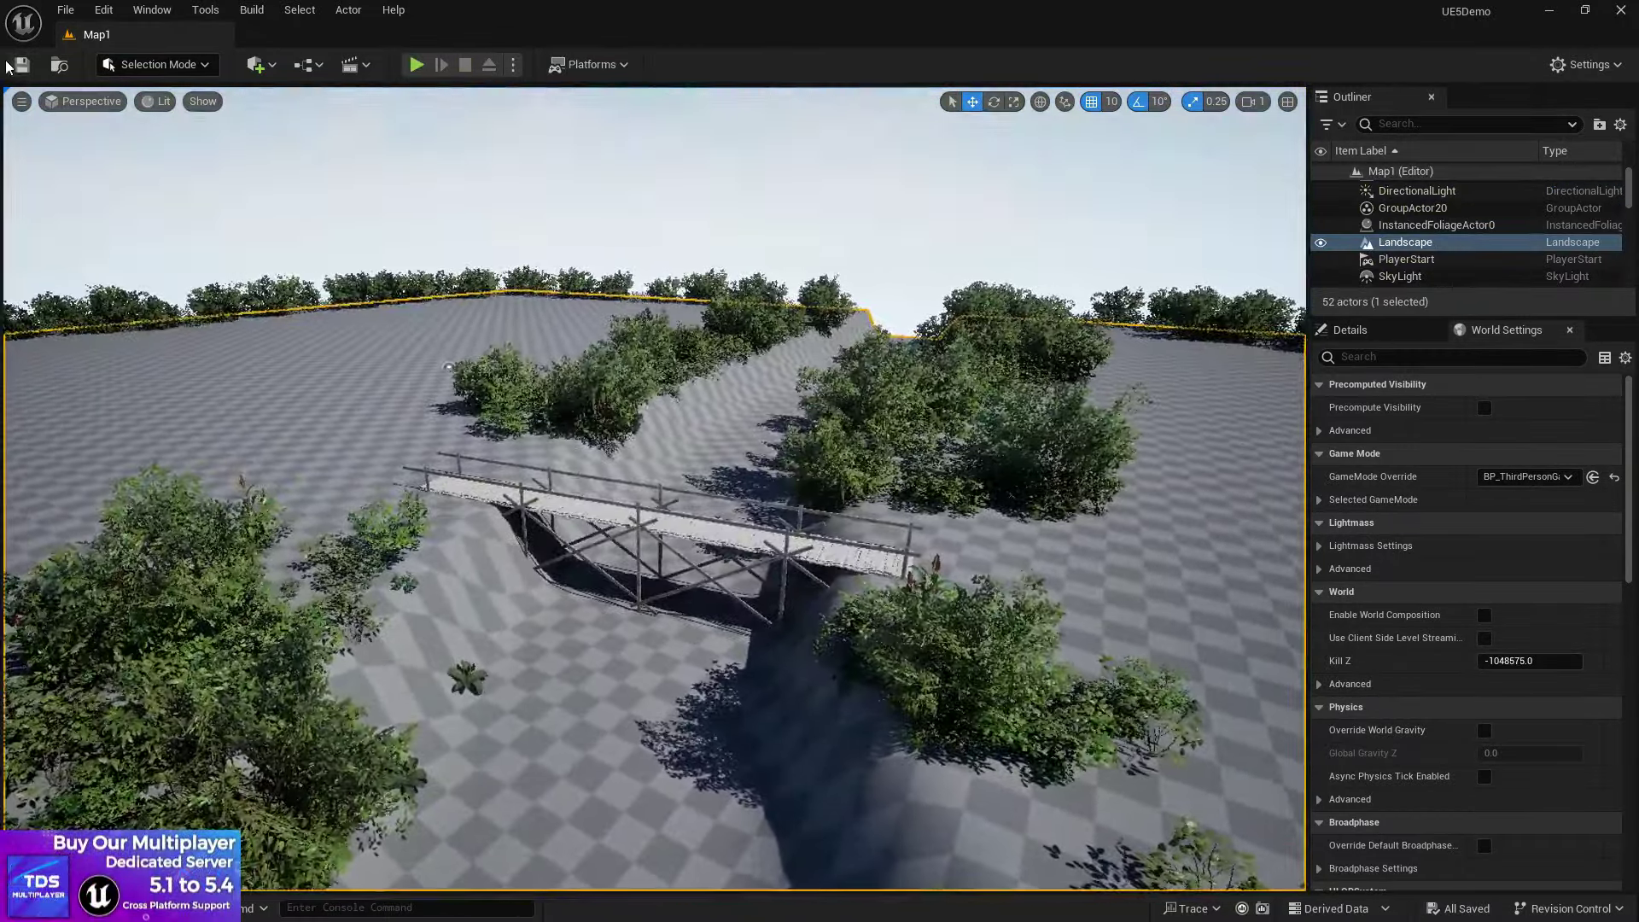
{"action": "key", "text": "ctrl+space"}
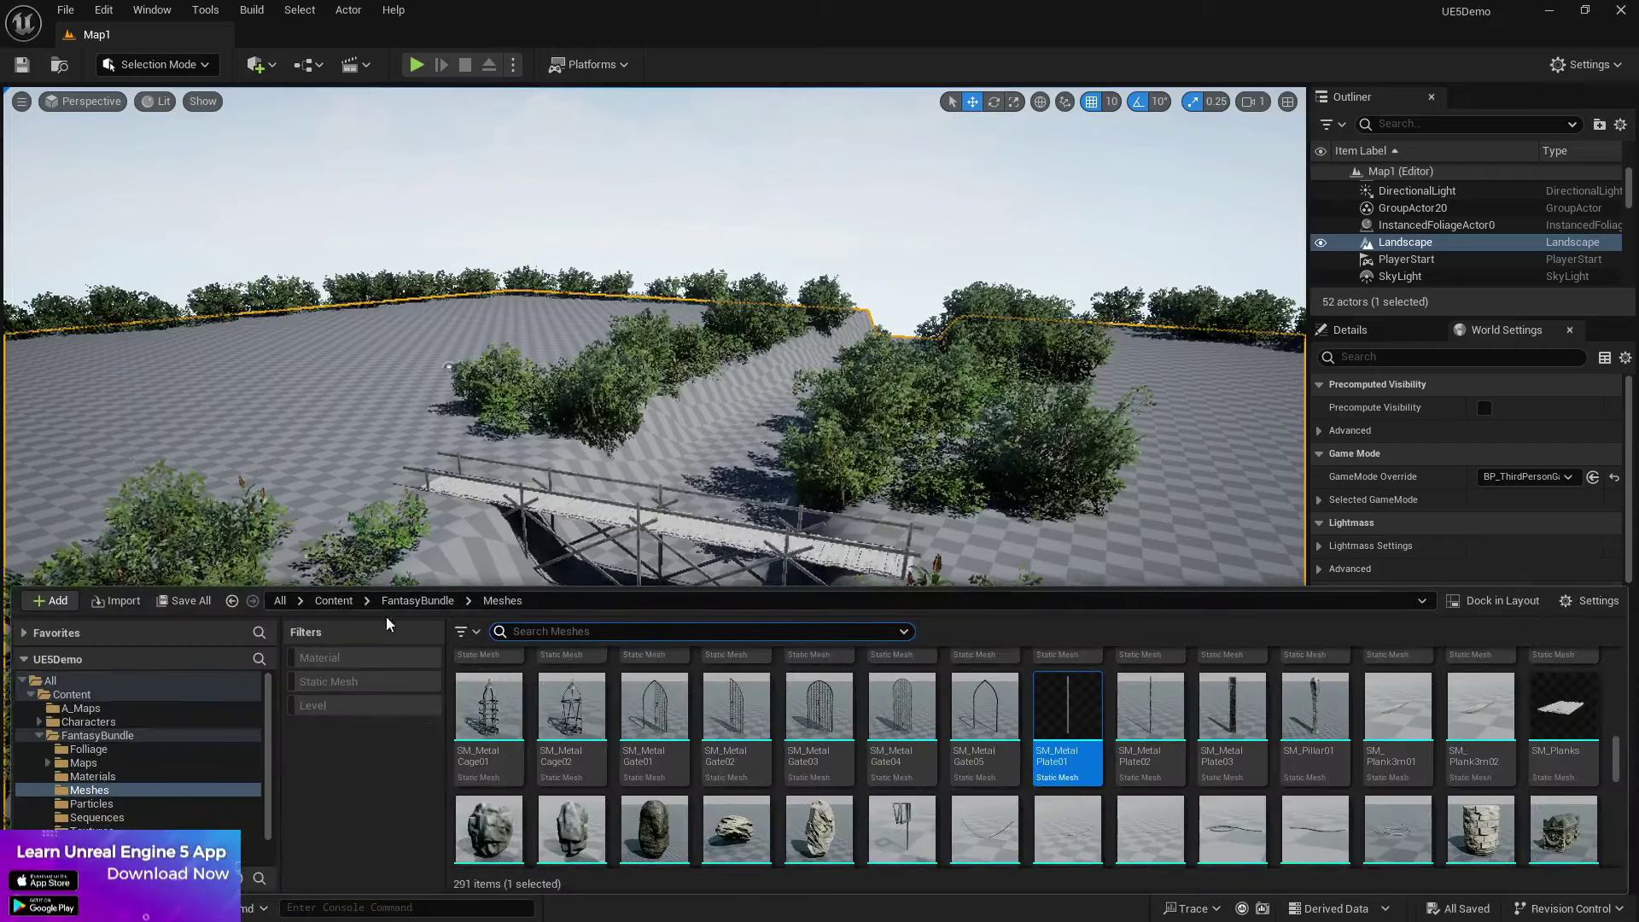
{"action": "left_click", "coordinate": [346, 601]}
{"action": "double_click", "coordinate": [858, 711]}
{"action": "double_click", "coordinate": [561, 683]}
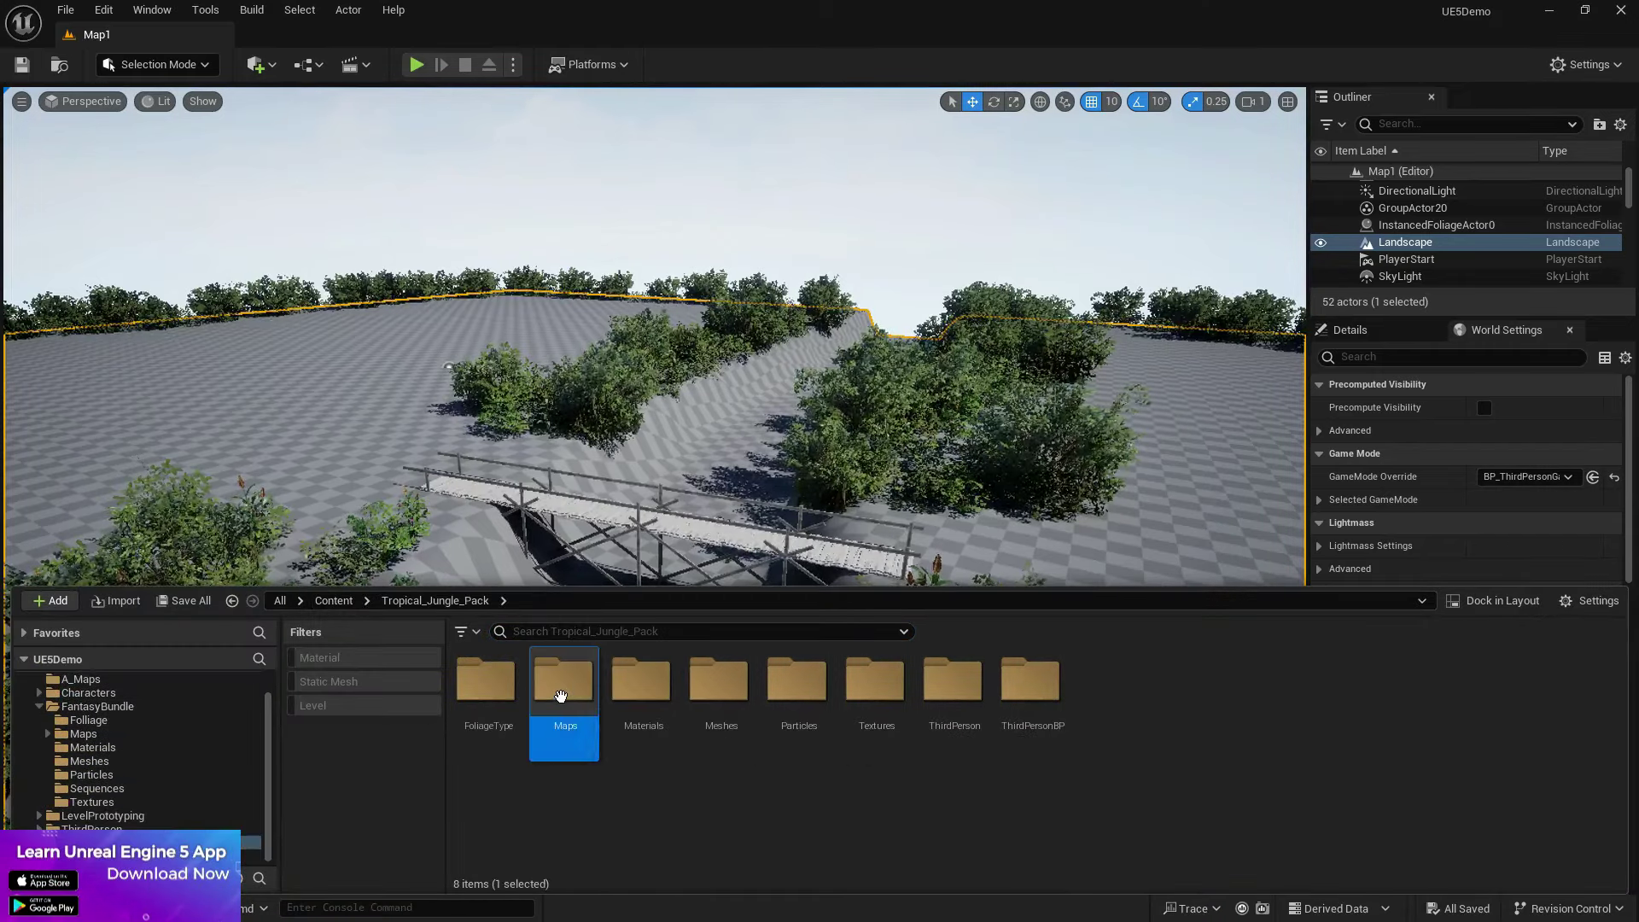
{"action": "double_click", "coordinate": [486, 682]}
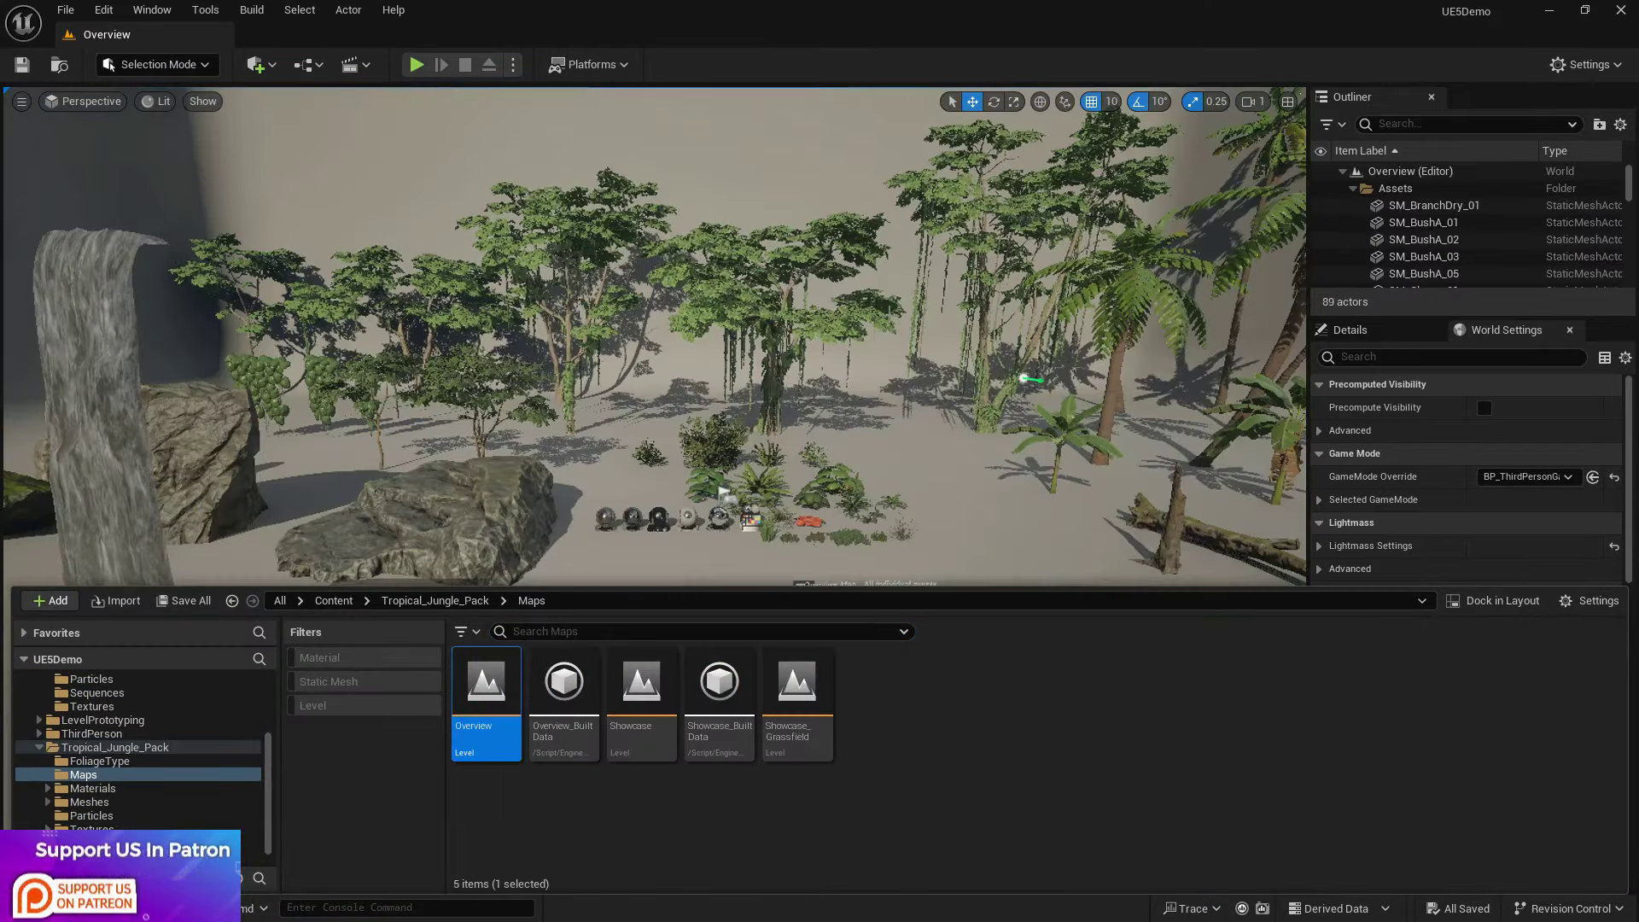
Step: Select the water plane beside the waterfall and rocks, and locate its mesh asset in the project content
{"action": "right_click_drag", "start_coordinate": [558, 504], "coordinate": [487, 577]}
{"action": "right_click_drag", "start_coordinate": [549, 473], "coordinate": [548, 358]}
{"action": "key", "text": "w"}
{"action": "left_click", "coordinate": [450, 481]}
{"action": "key", "text": "ctrl+n"}
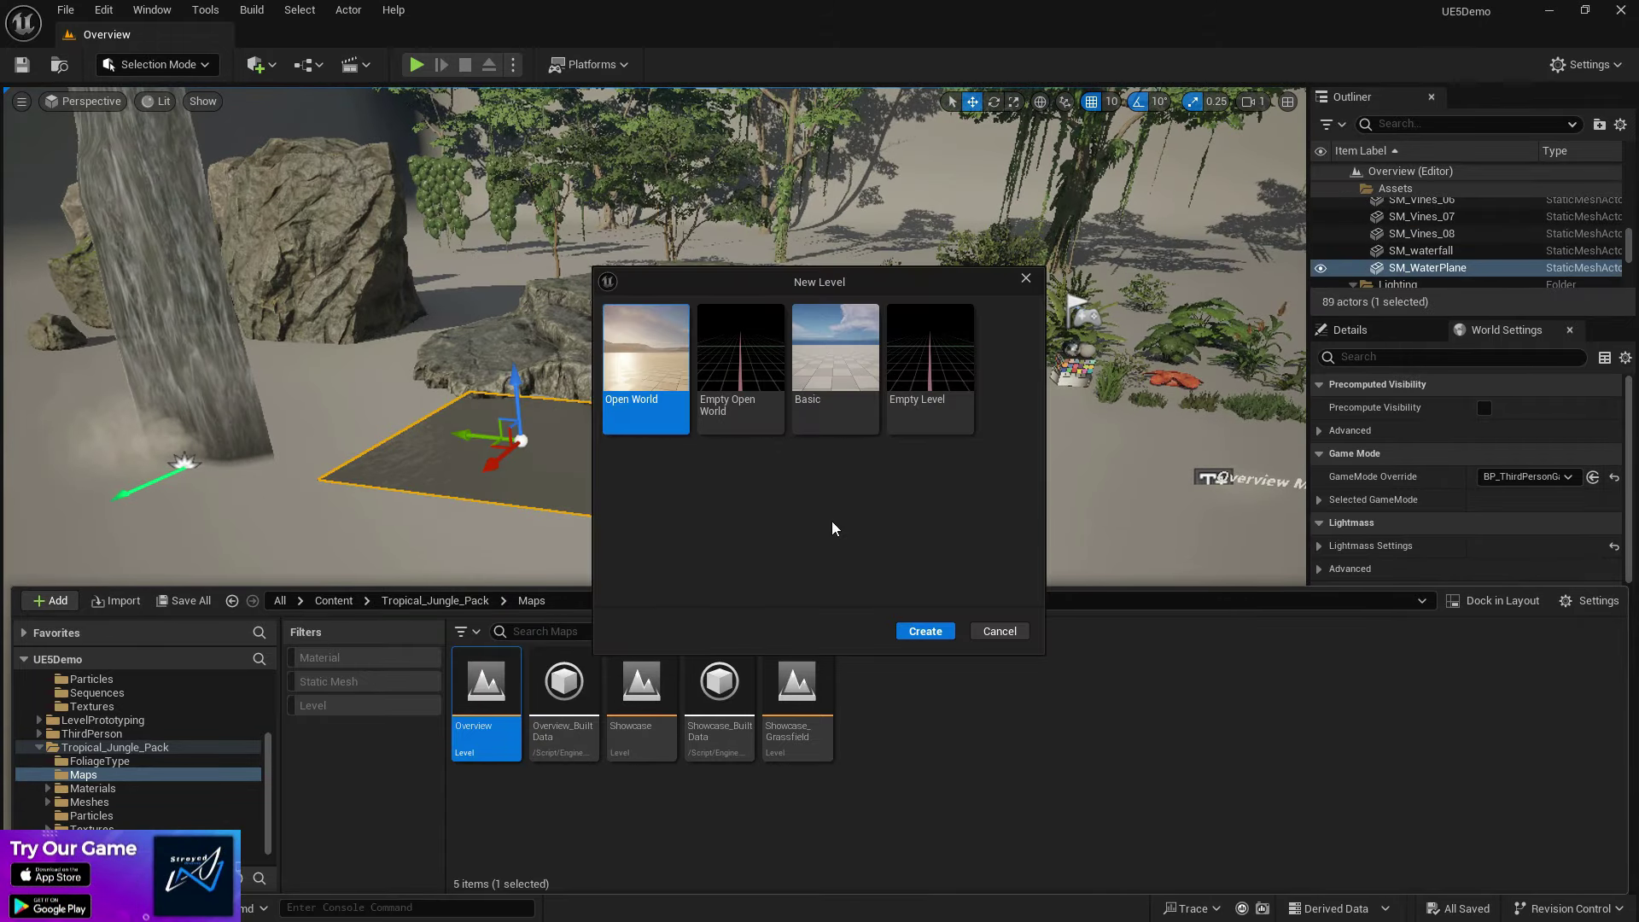
{"action": "left_click", "coordinate": [1026, 279]}
{"action": "key", "text": "ctrl+b"}
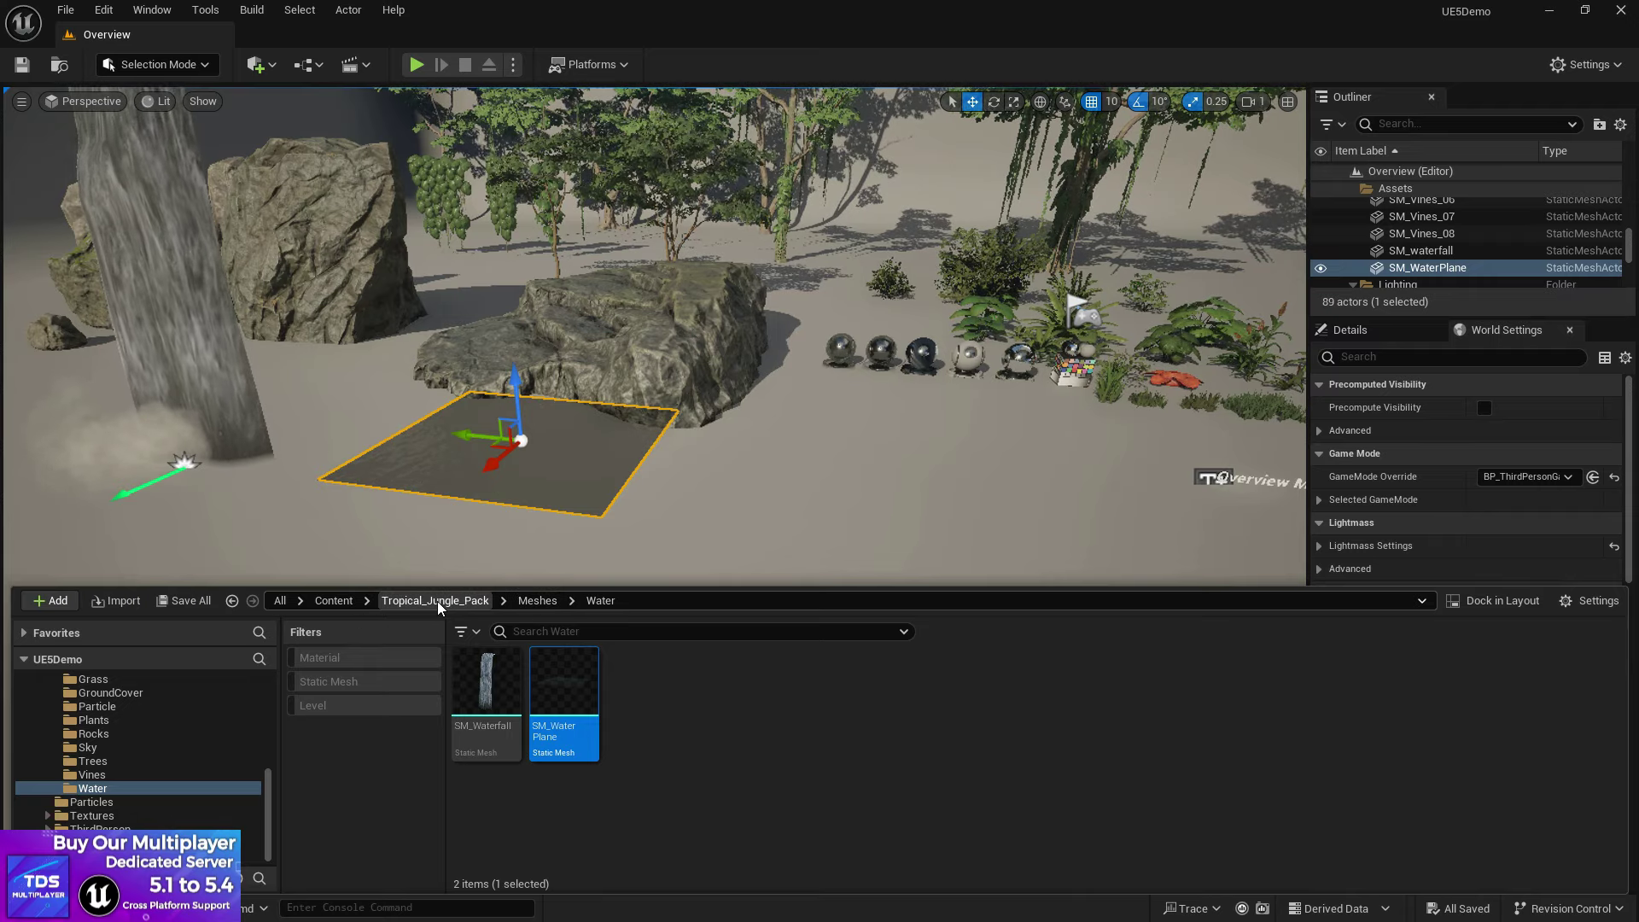
Step: Reopen the Map1 level from the A_Maps folder
{"action": "left_click", "coordinate": [333, 600]}
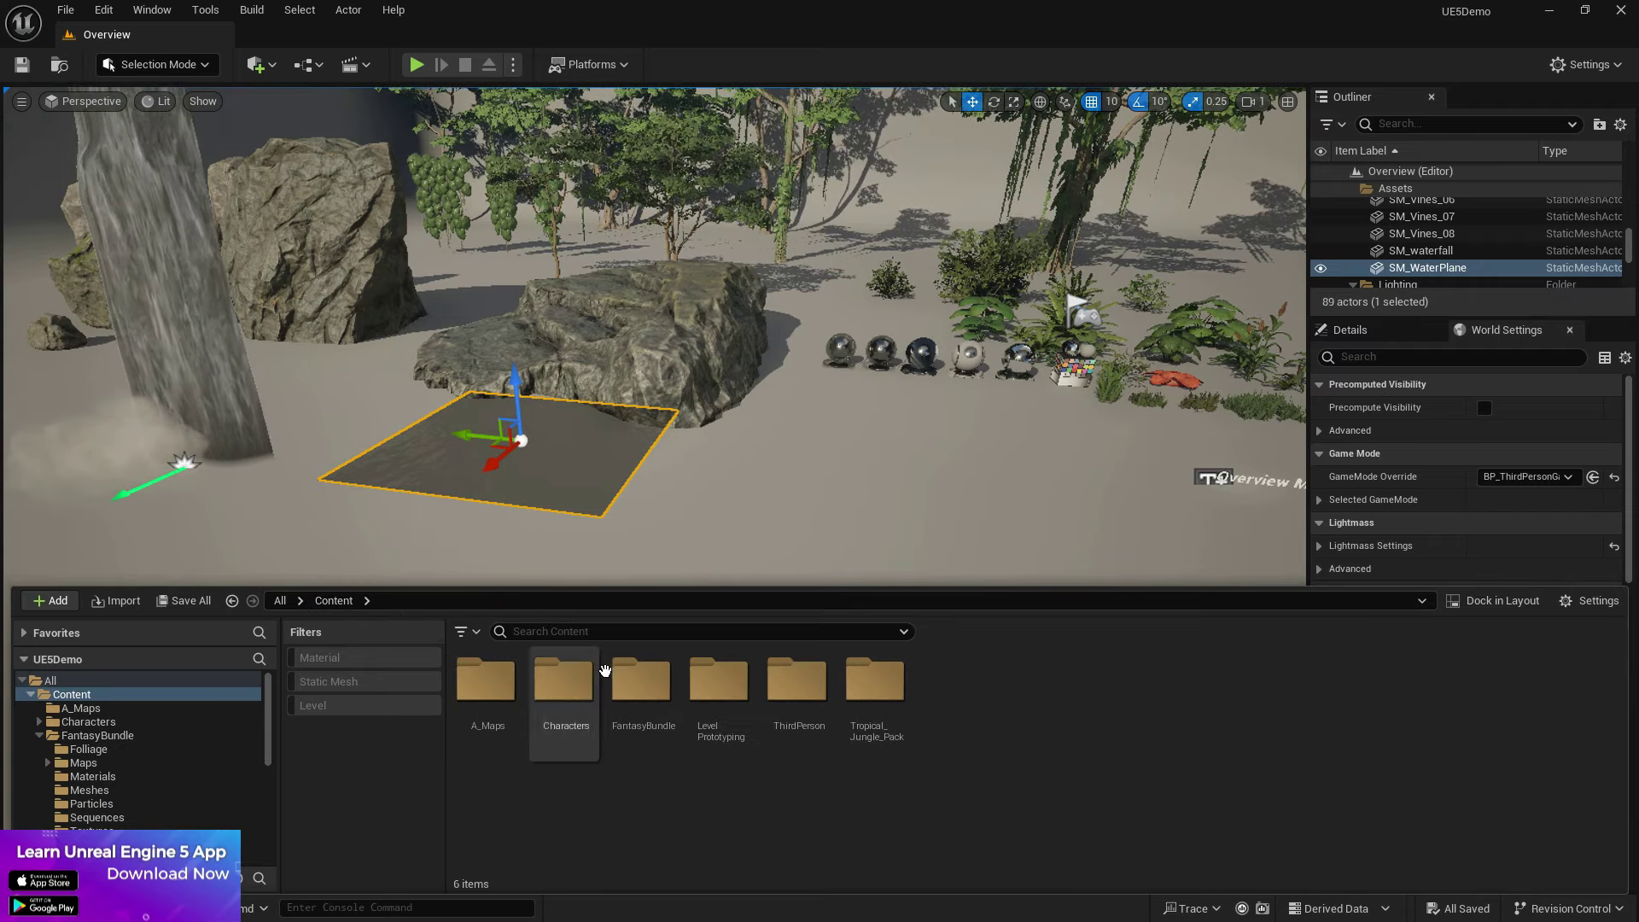
{"action": "double_click", "coordinate": [509, 705]}
{"action": "double_click", "coordinate": [509, 705]}
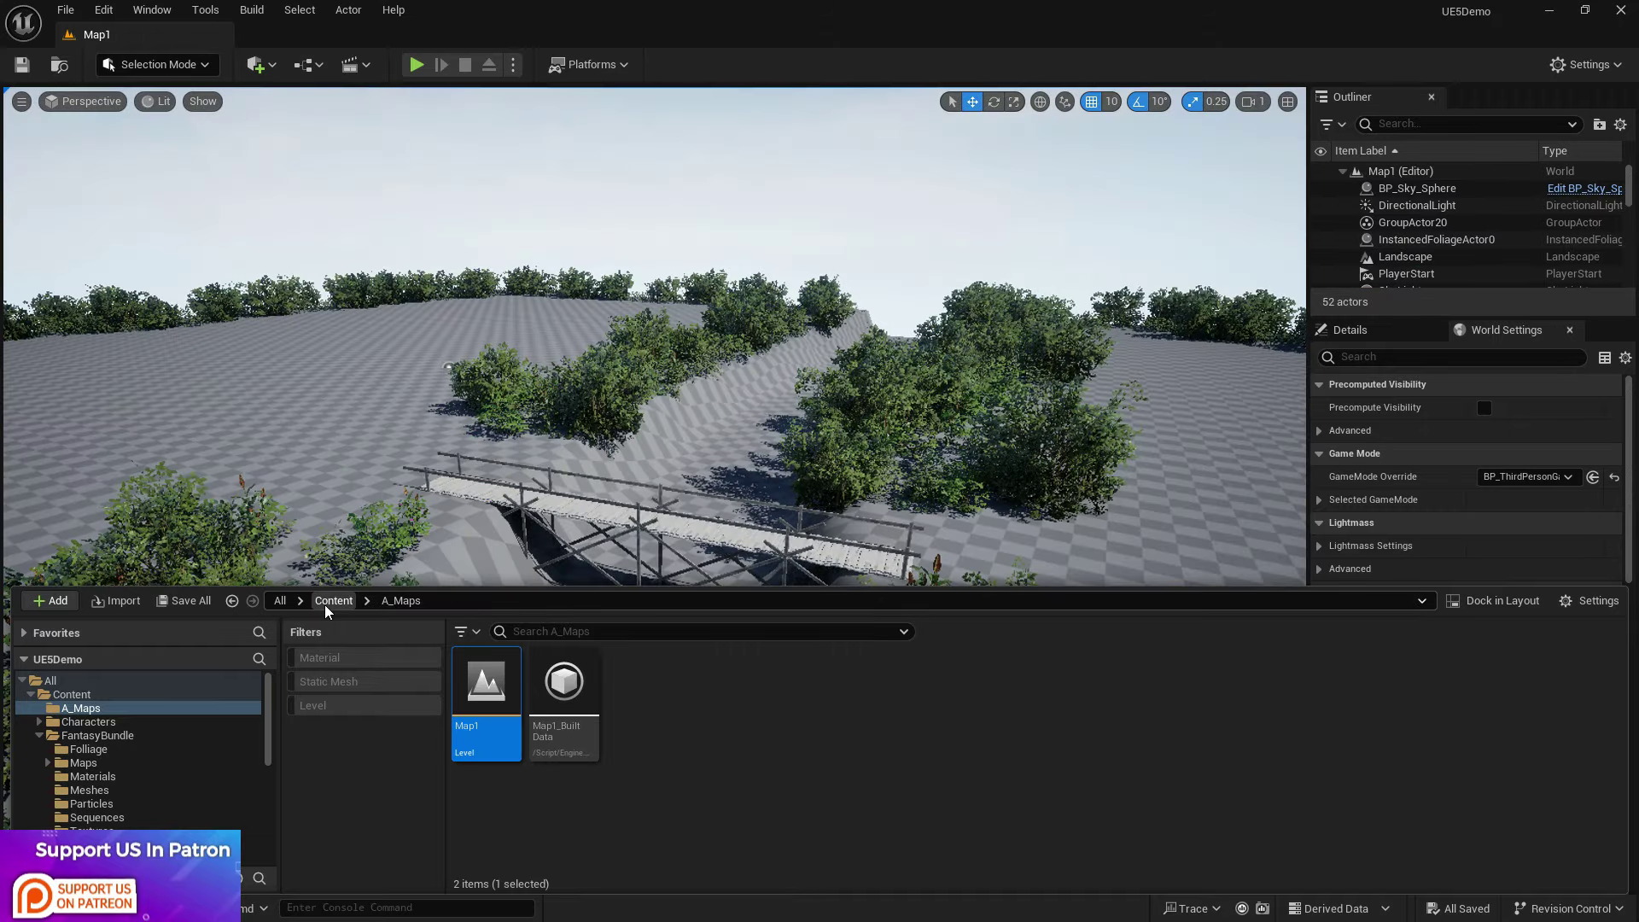
Step: Place the SM_WaterPlane mesh from the Tropical_Jungle_Pack Water meshes in the channel below the bridge
{"action": "left_click", "coordinate": [324, 601]}
{"action": "double_click", "coordinate": [851, 681]}
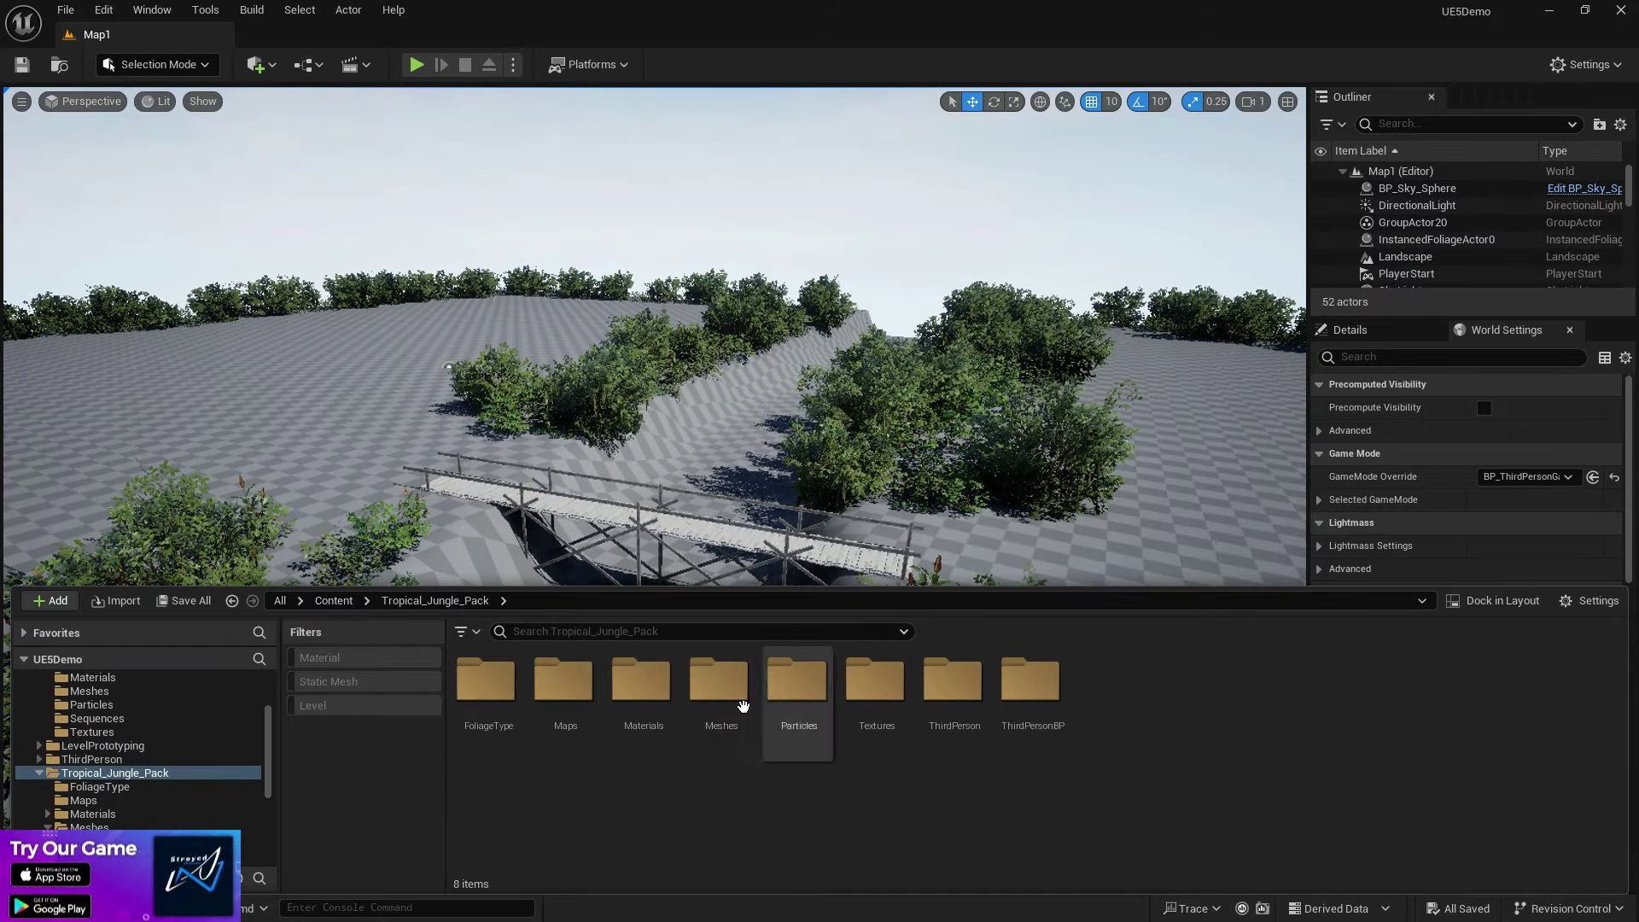
{"action": "double_click", "coordinate": [719, 687]}
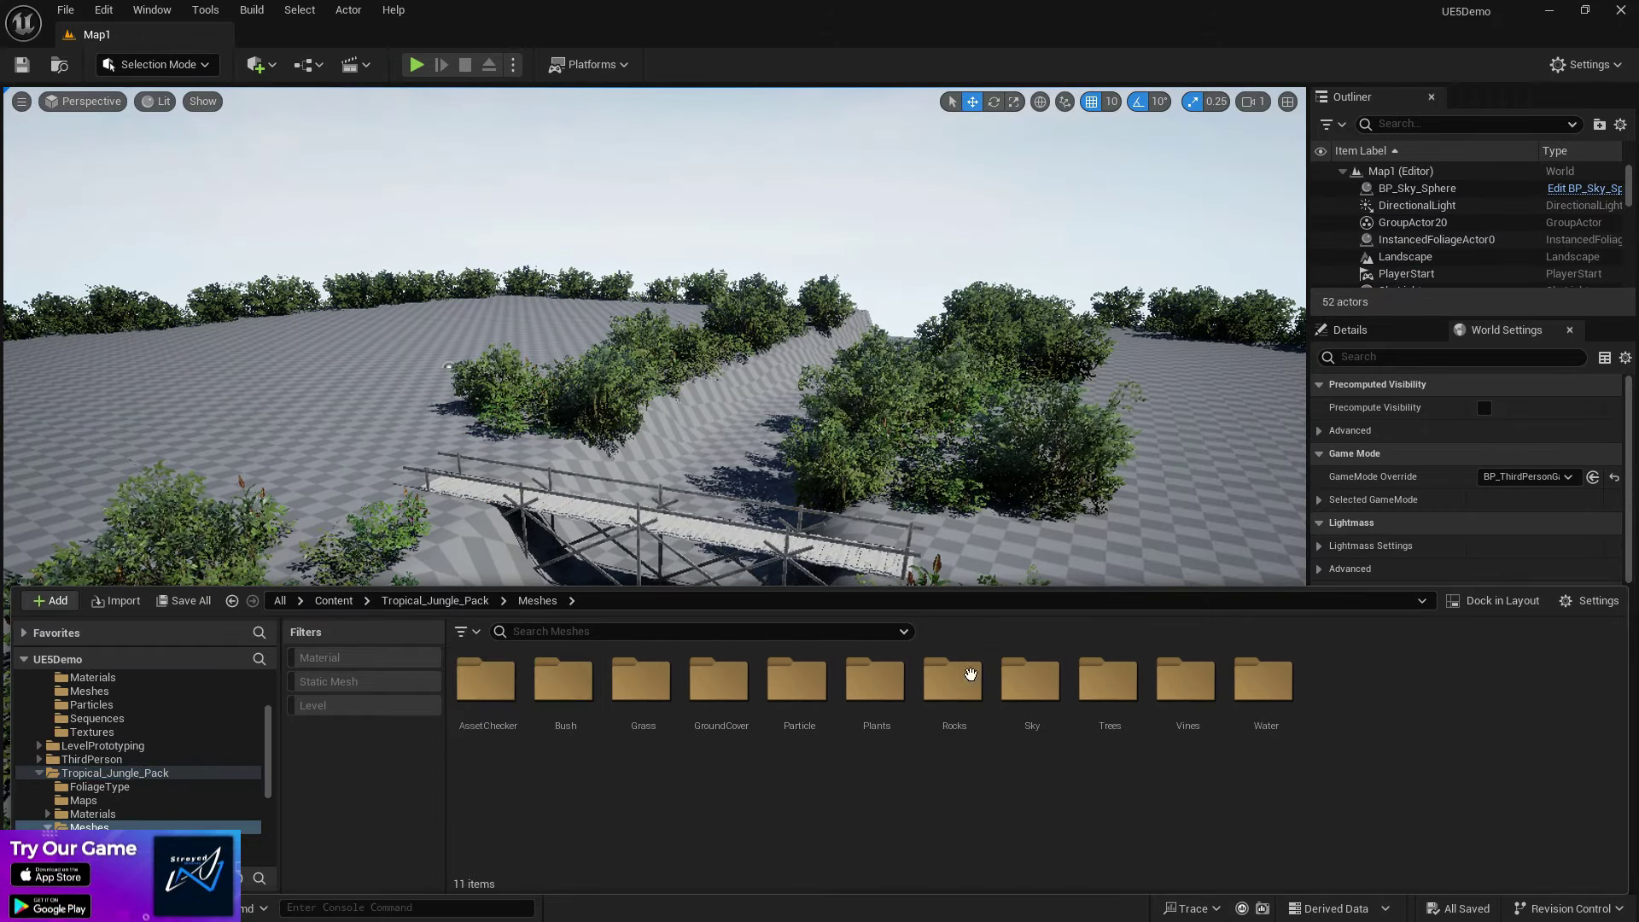
{"action": "double_click", "coordinate": [1263, 680]}
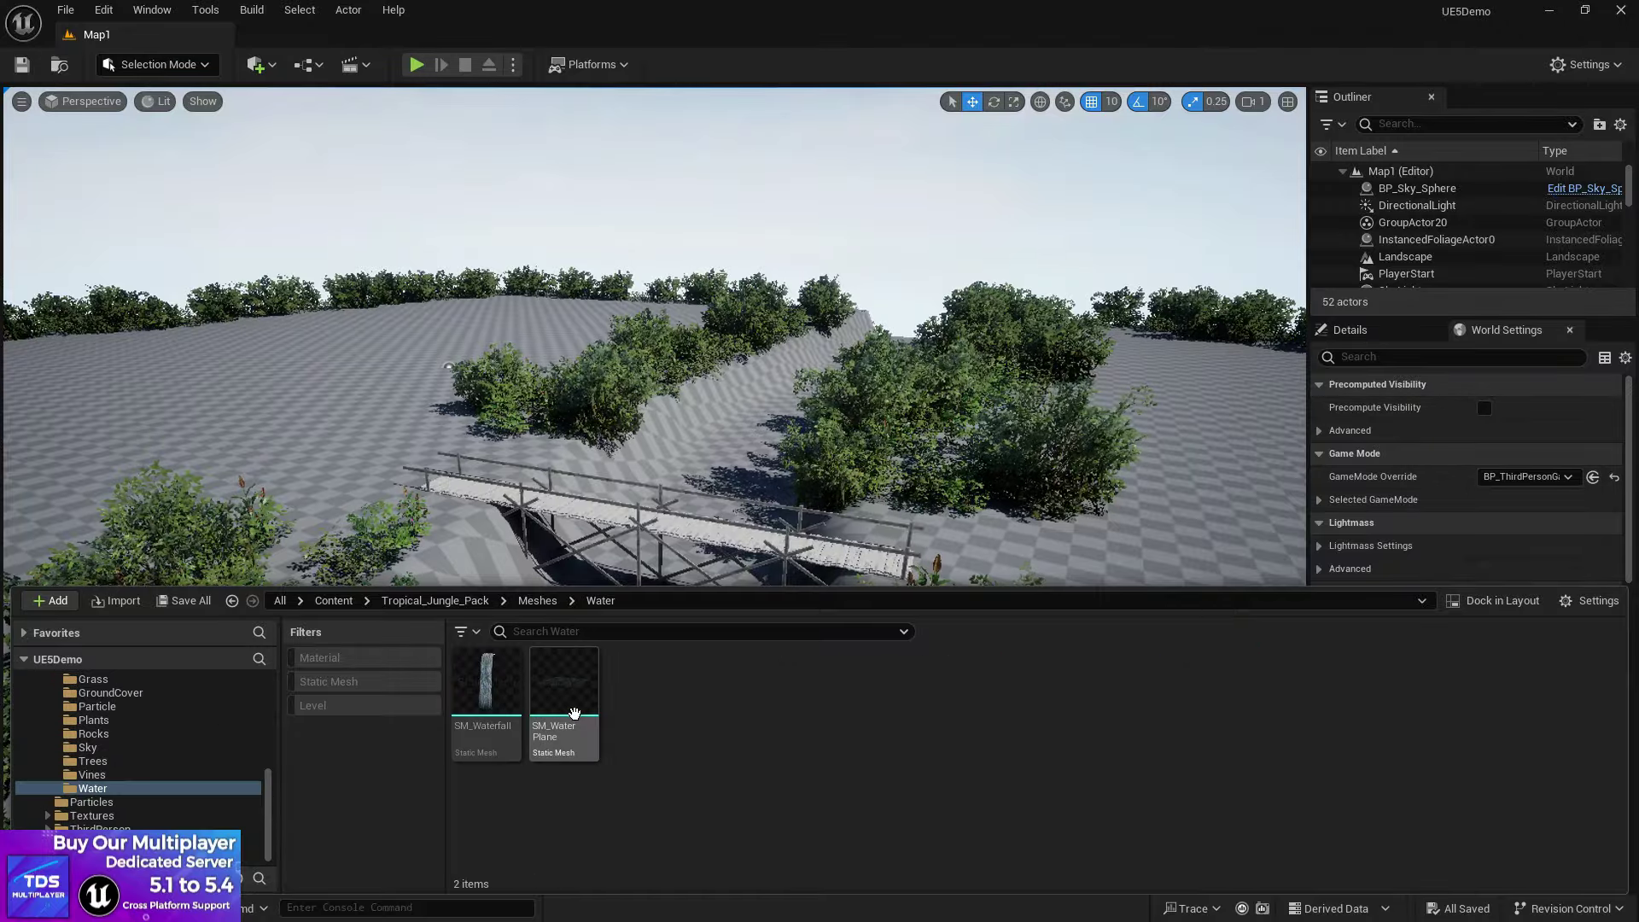
{"action": "left_click_drag", "start_coordinate": [555, 687], "coordinate": [465, 678]}
{"action": "mouse_move", "coordinate": [624, 510]}
{"action": "left_mouse_down"}
{"action": "mouse_move", "coordinate": [601, 621]}
{"action": "mouse_move", "coordinate": [600, 532]}
{"action": "left_mouse_up"}
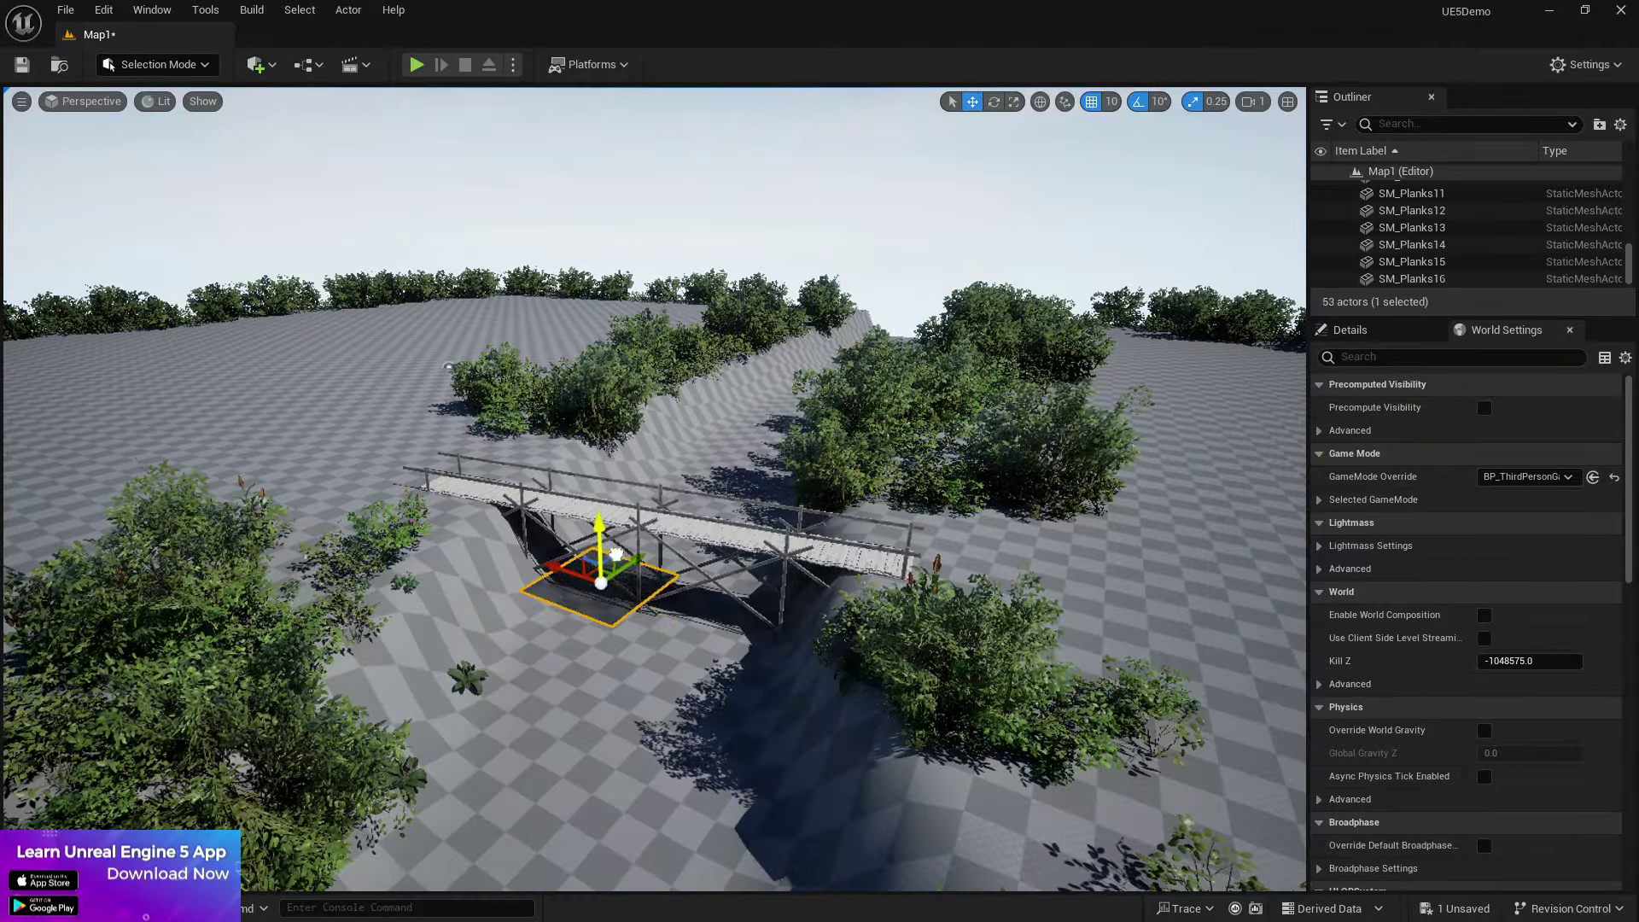
Step: Lock the water plane's scale proportions and set its uniform scale to 10
{"action": "right_click_drag", "start_coordinate": [600, 533], "coordinate": [598, 597]}
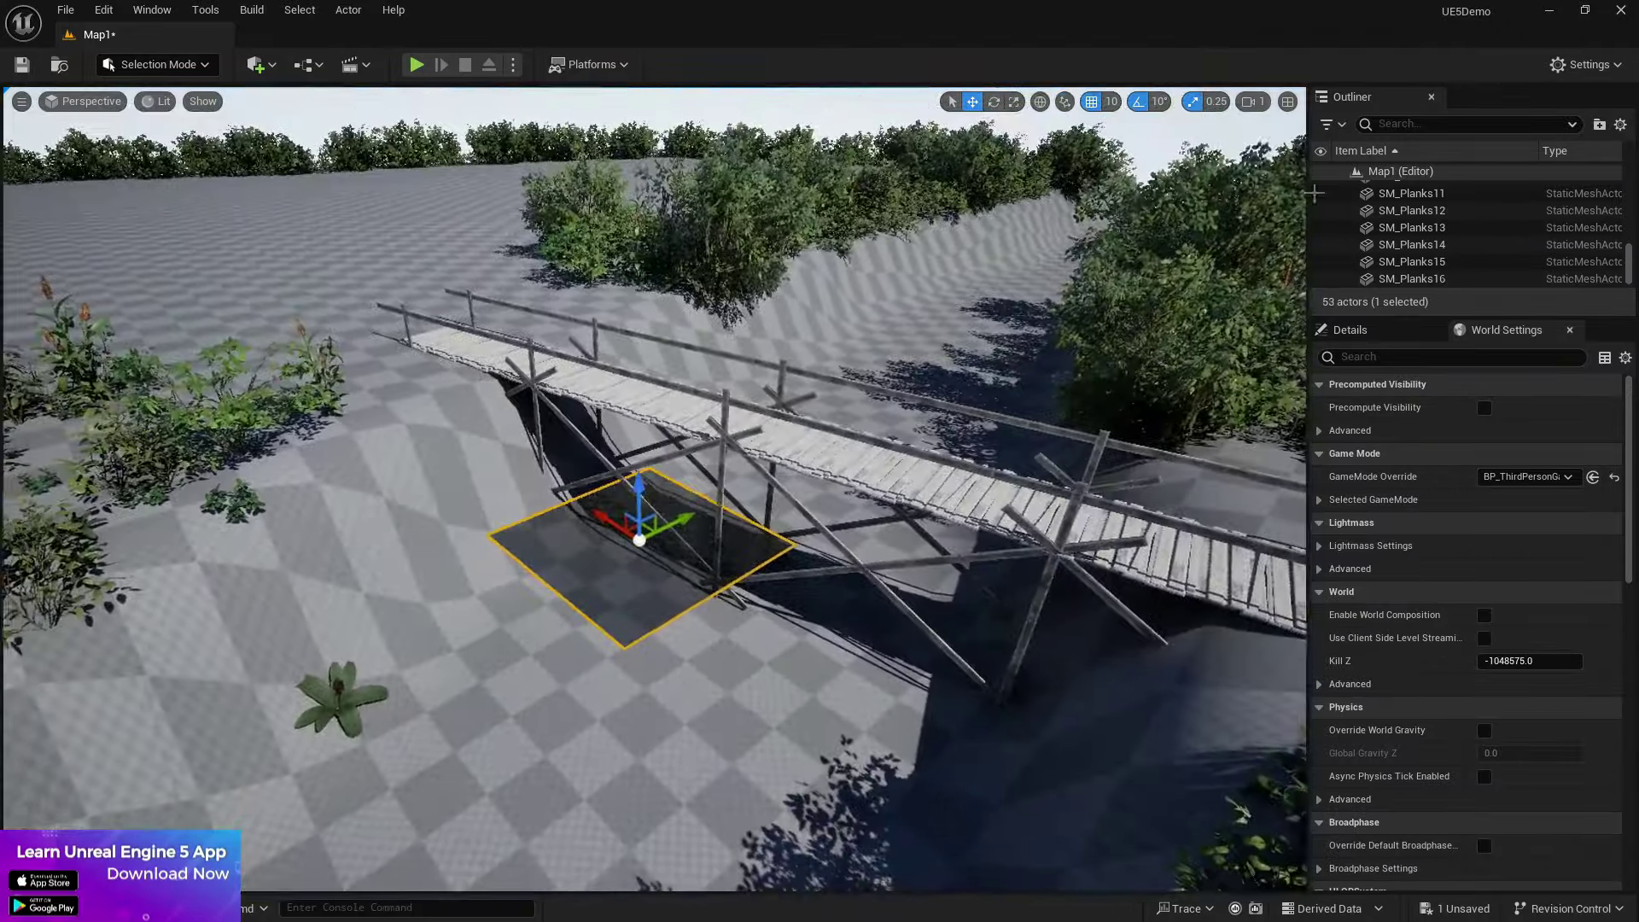
{"action": "left_click", "coordinate": [1383, 334]}
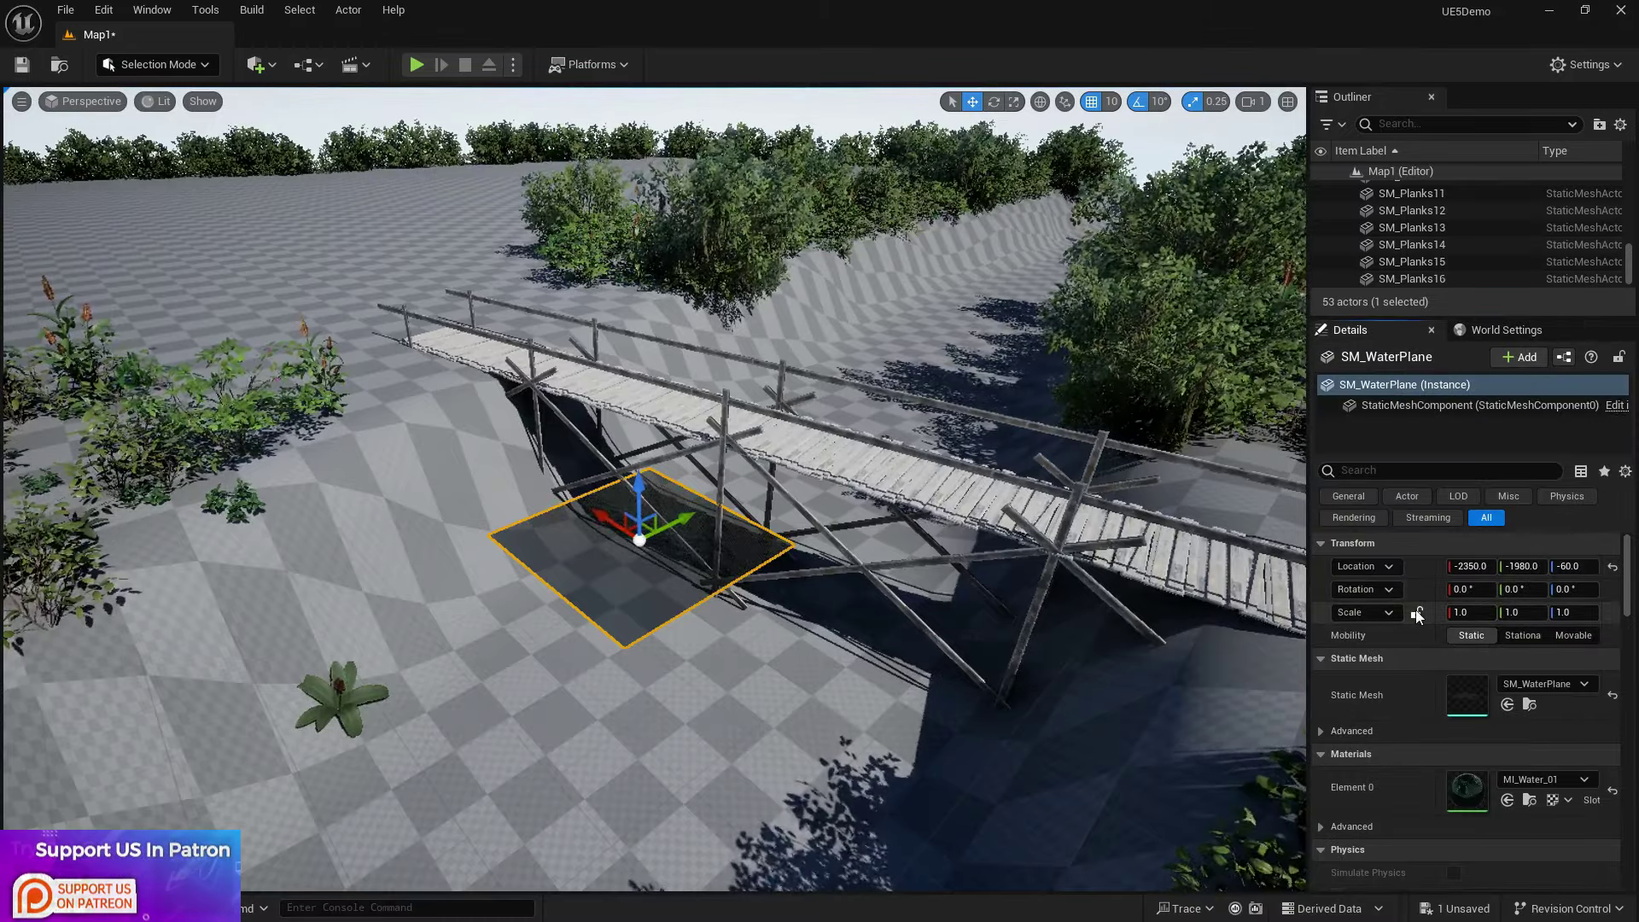
{"action": "left_click", "coordinate": [1415, 612]}
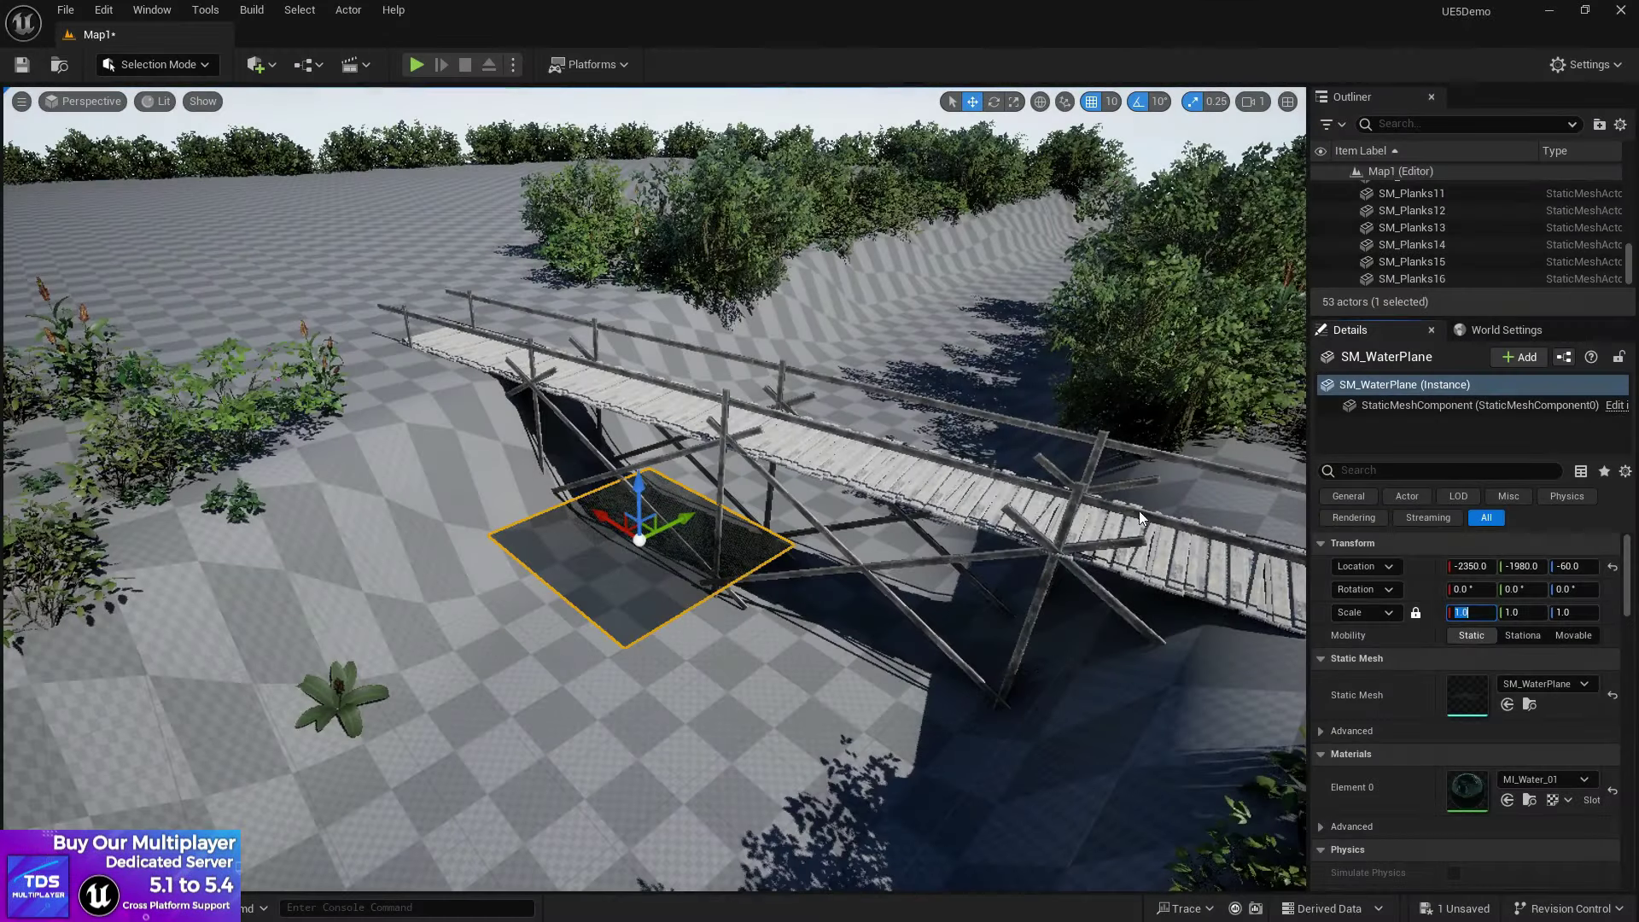
{"action": "left_click", "coordinate": [1466, 614]}
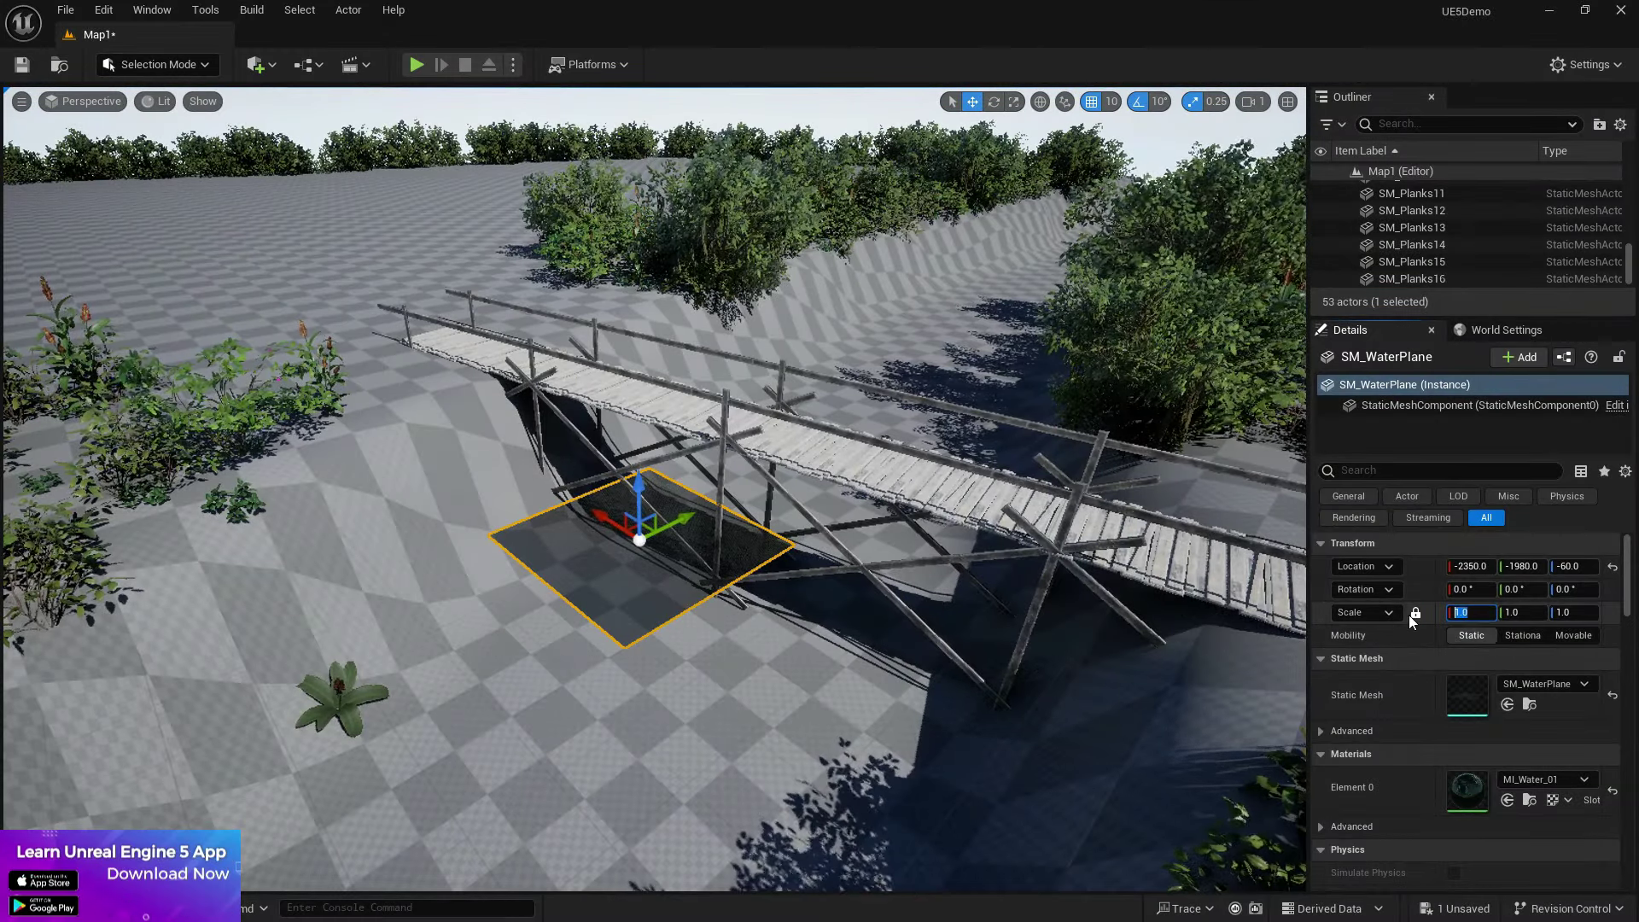
{"action": "key", "text": "Return"}
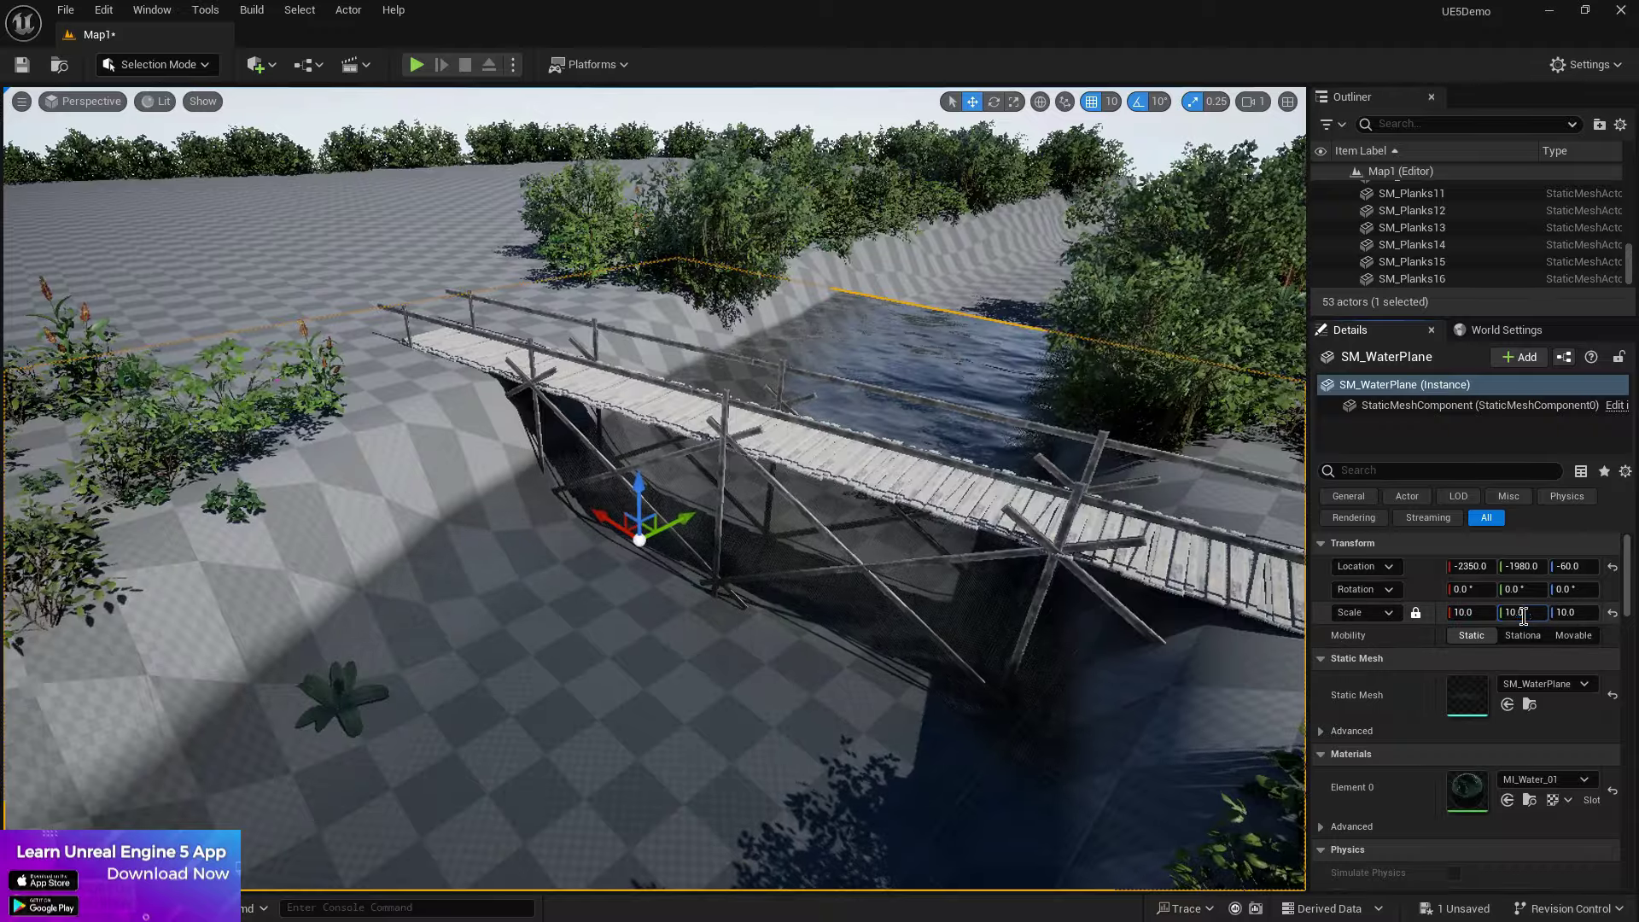
{"action": "right_click_drag", "start_coordinate": [653, 486], "coordinate": [734, 444]}
{"action": "key", "text": "w"}
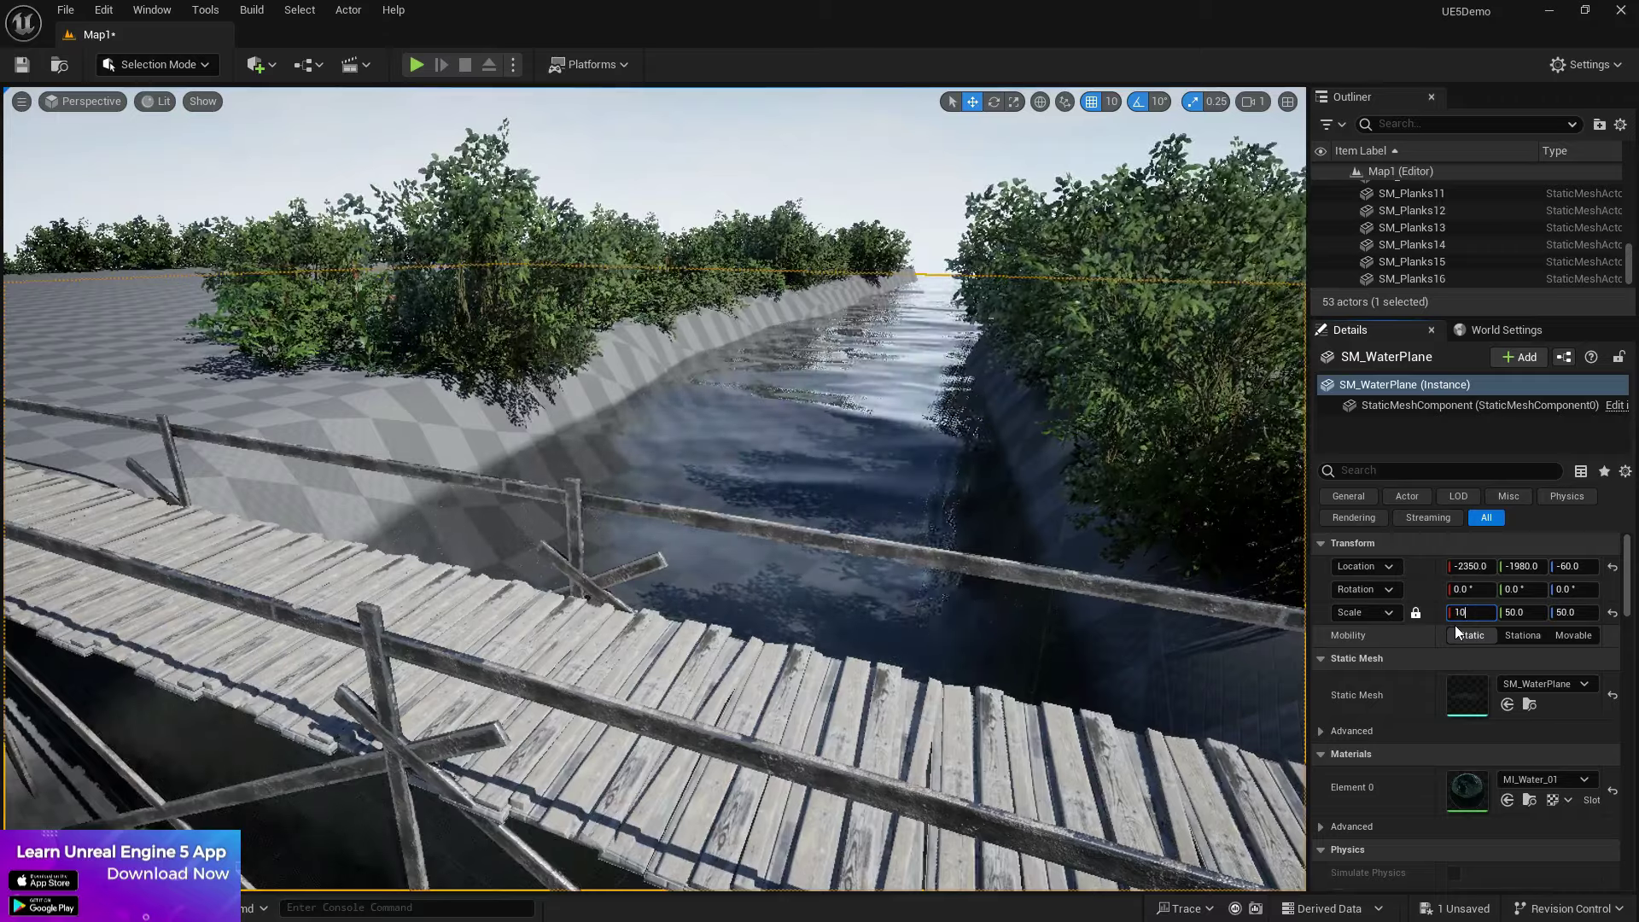
Step: Rotate the water plane to about -90 degrees around Z and move it to X -2530
{"action": "key", "text": "s"}
{"action": "right_click_drag", "start_coordinate": [667, 563], "coordinate": [668, 666]}
{"action": "key", "text": "e"}
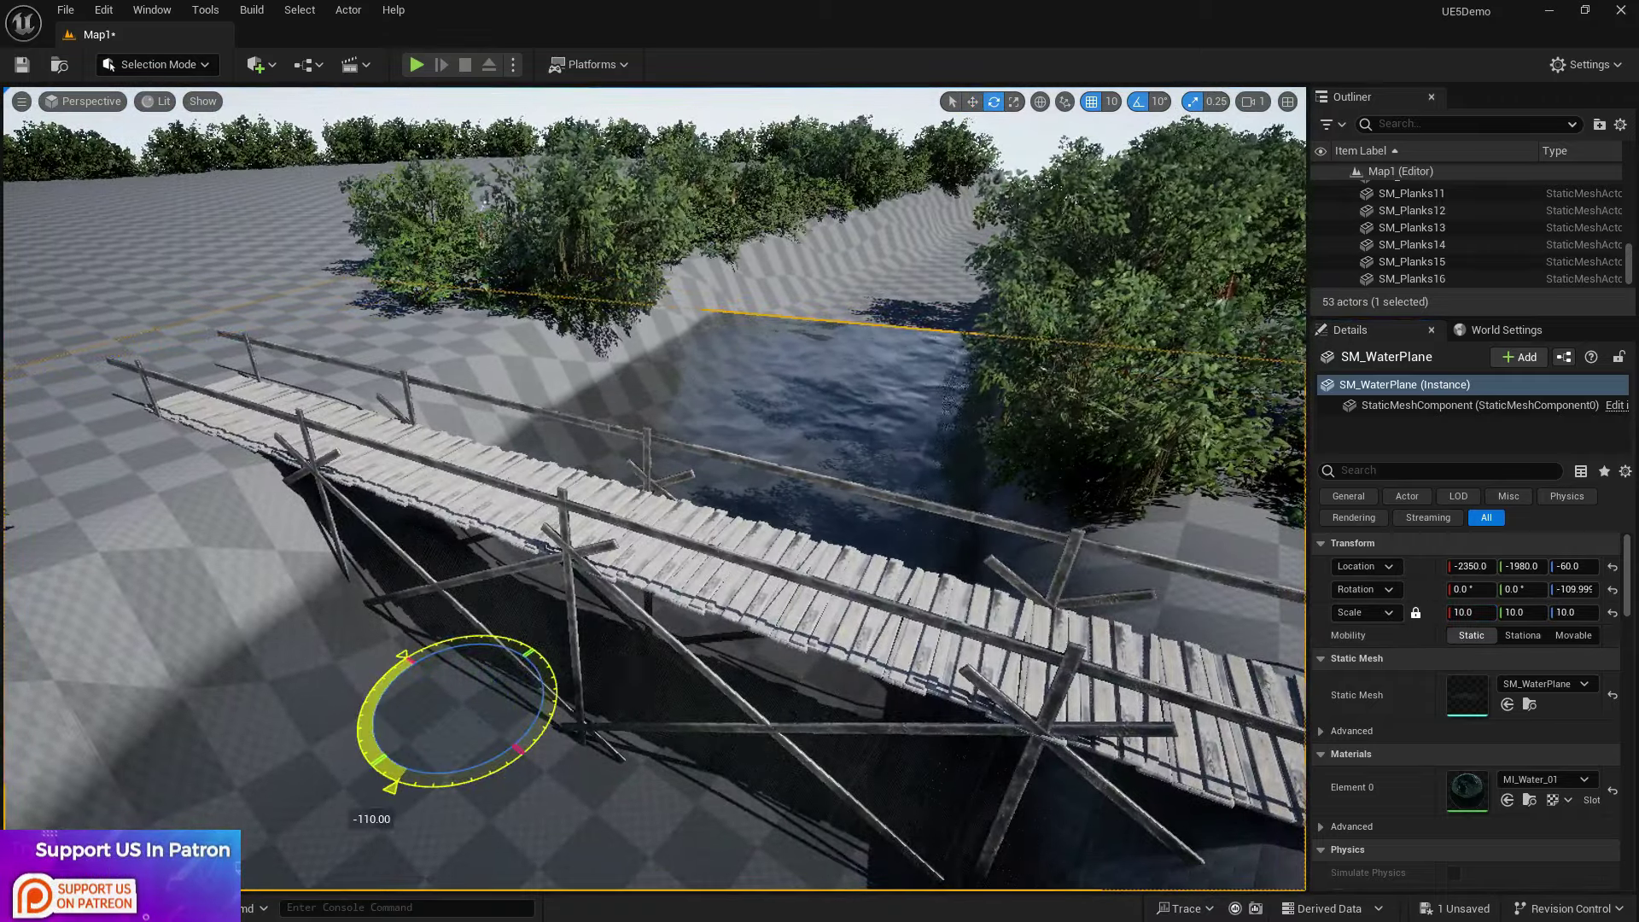
{"action": "left_click_drag", "start_coordinate": [390, 786], "coordinate": [376, 779]}
{"action": "right_click_drag", "start_coordinate": [754, 589], "coordinate": [726, 662]}
{"action": "right_click_drag", "start_coordinate": [538, 291], "coordinate": [571, 222]}
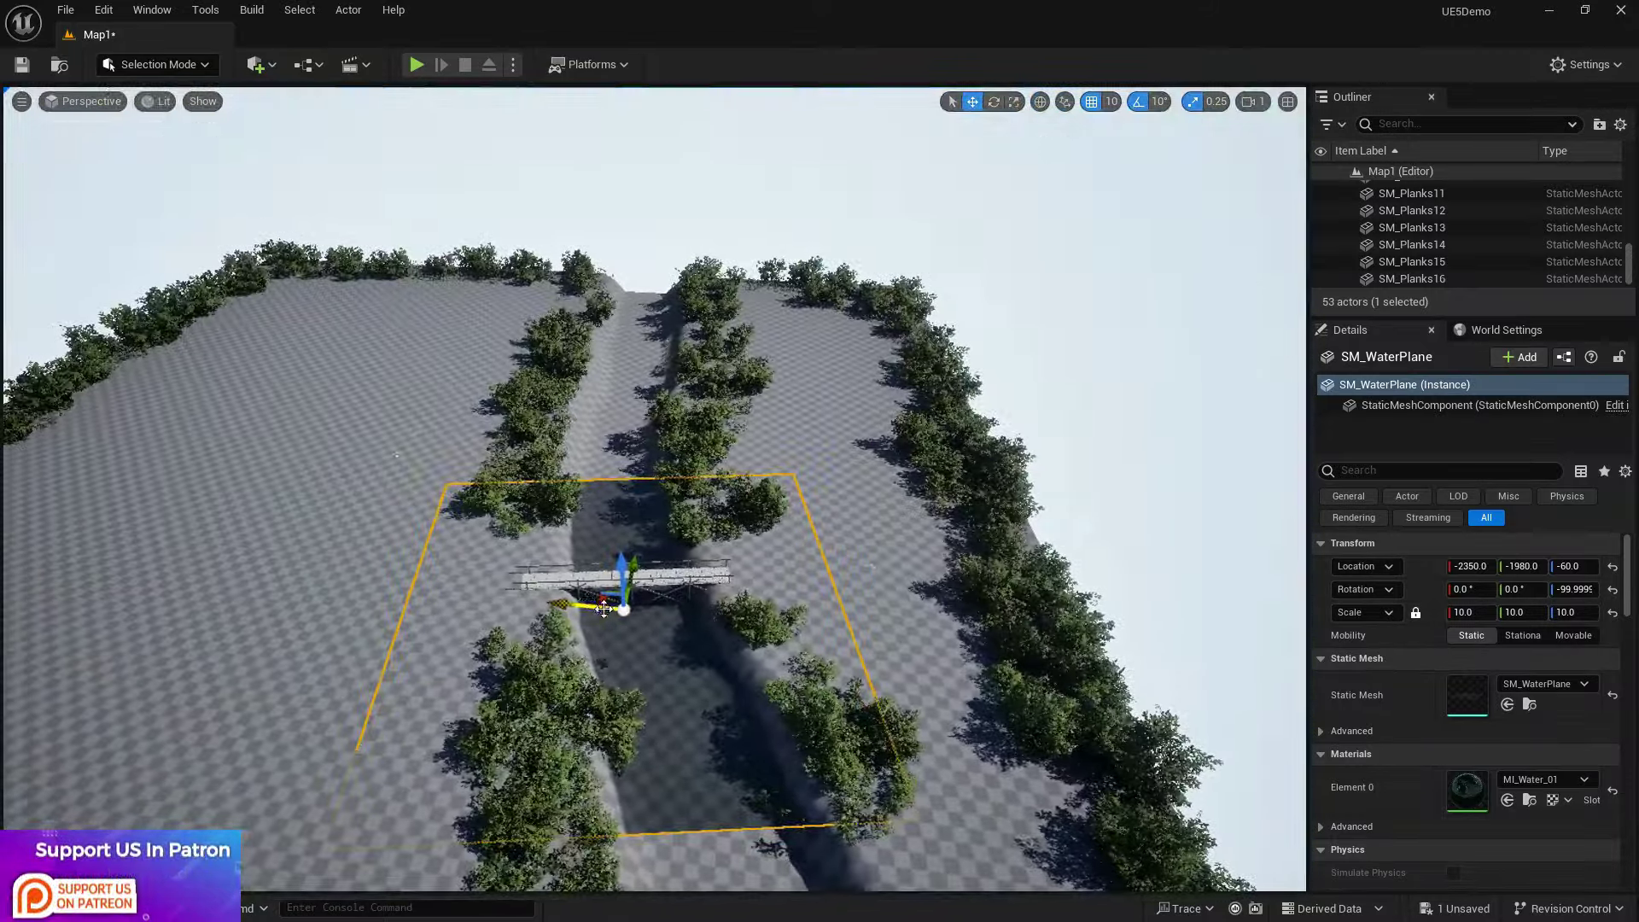
{"action": "key", "text": "e"}
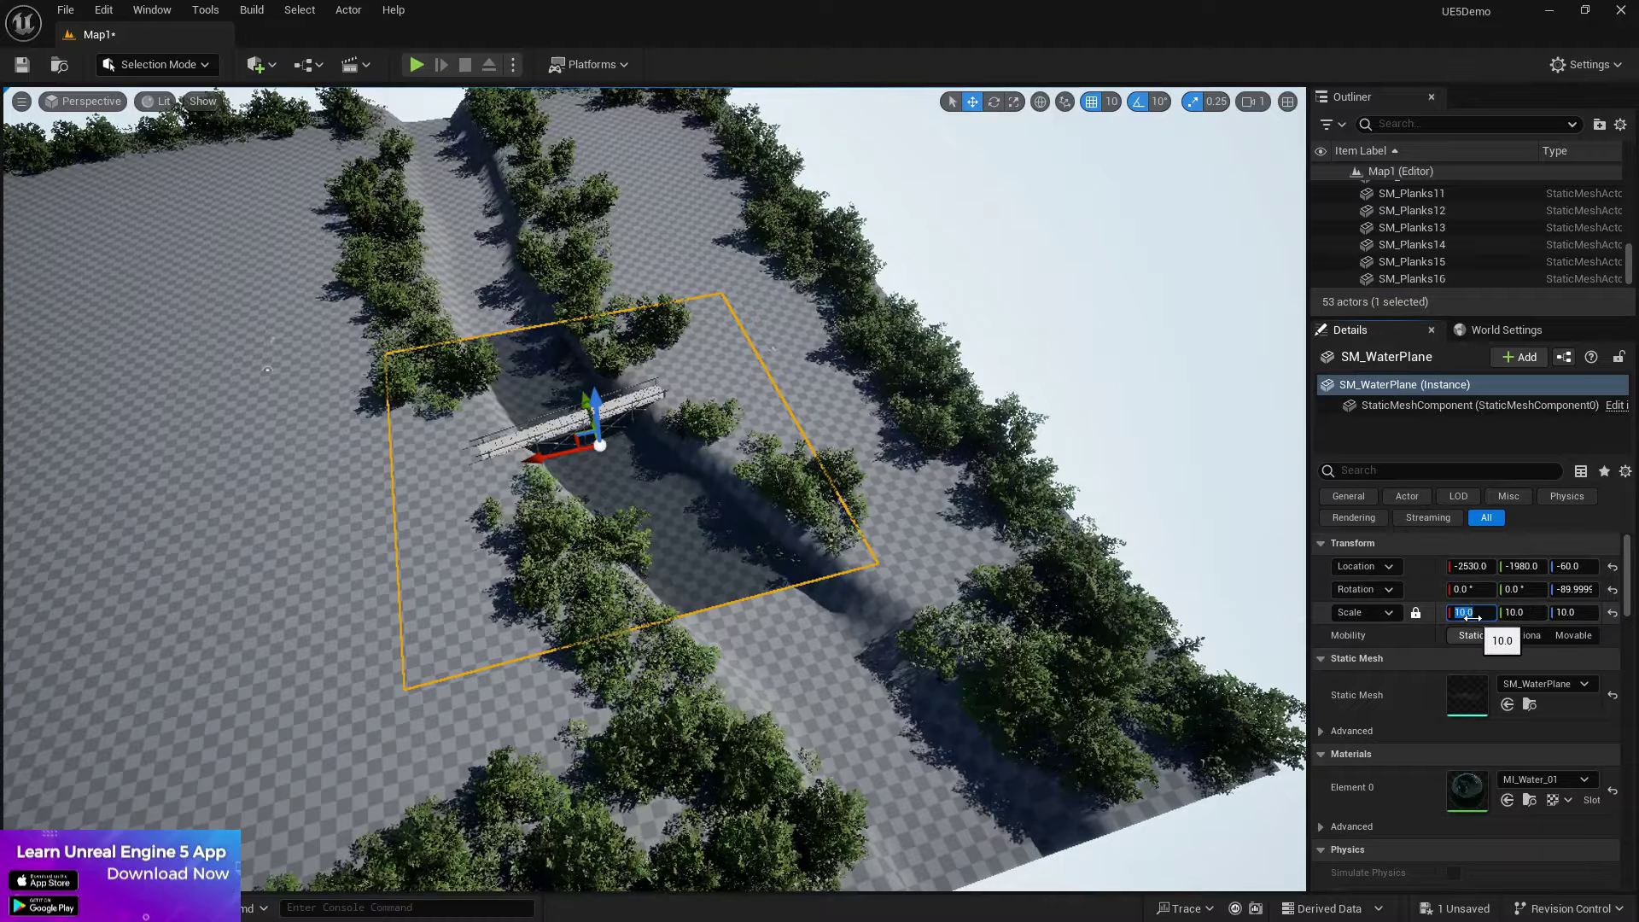
Step: Set the water plane's uniform scale to 20 and move it along the channel to Y -2330
{"action": "right_click_drag", "start_coordinate": [1280, 664], "coordinate": [862, 682]}
{"action": "left_click_drag", "start_coordinate": [975, 523], "coordinate": [940, 541]}
{"action": "mouse_move", "coordinate": [935, 540]}
{"action": "right_mouse_down"}
{"action": "mouse_move", "coordinate": [1066, 554]}
{"action": "mouse_move", "coordinate": [904, 478]}
{"action": "mouse_move", "coordinate": [1033, 598]}
{"action": "mouse_move", "coordinate": [1084, 392]}
{"action": "mouse_move", "coordinate": [734, 461]}
{"action": "mouse_move", "coordinate": [598, 521]}
{"action": "mouse_move", "coordinate": [725, 563]}
{"action": "mouse_move", "coordinate": [964, 568]}
{"action": "mouse_move", "coordinate": [909, 555]}
{"action": "right_mouse_up"}
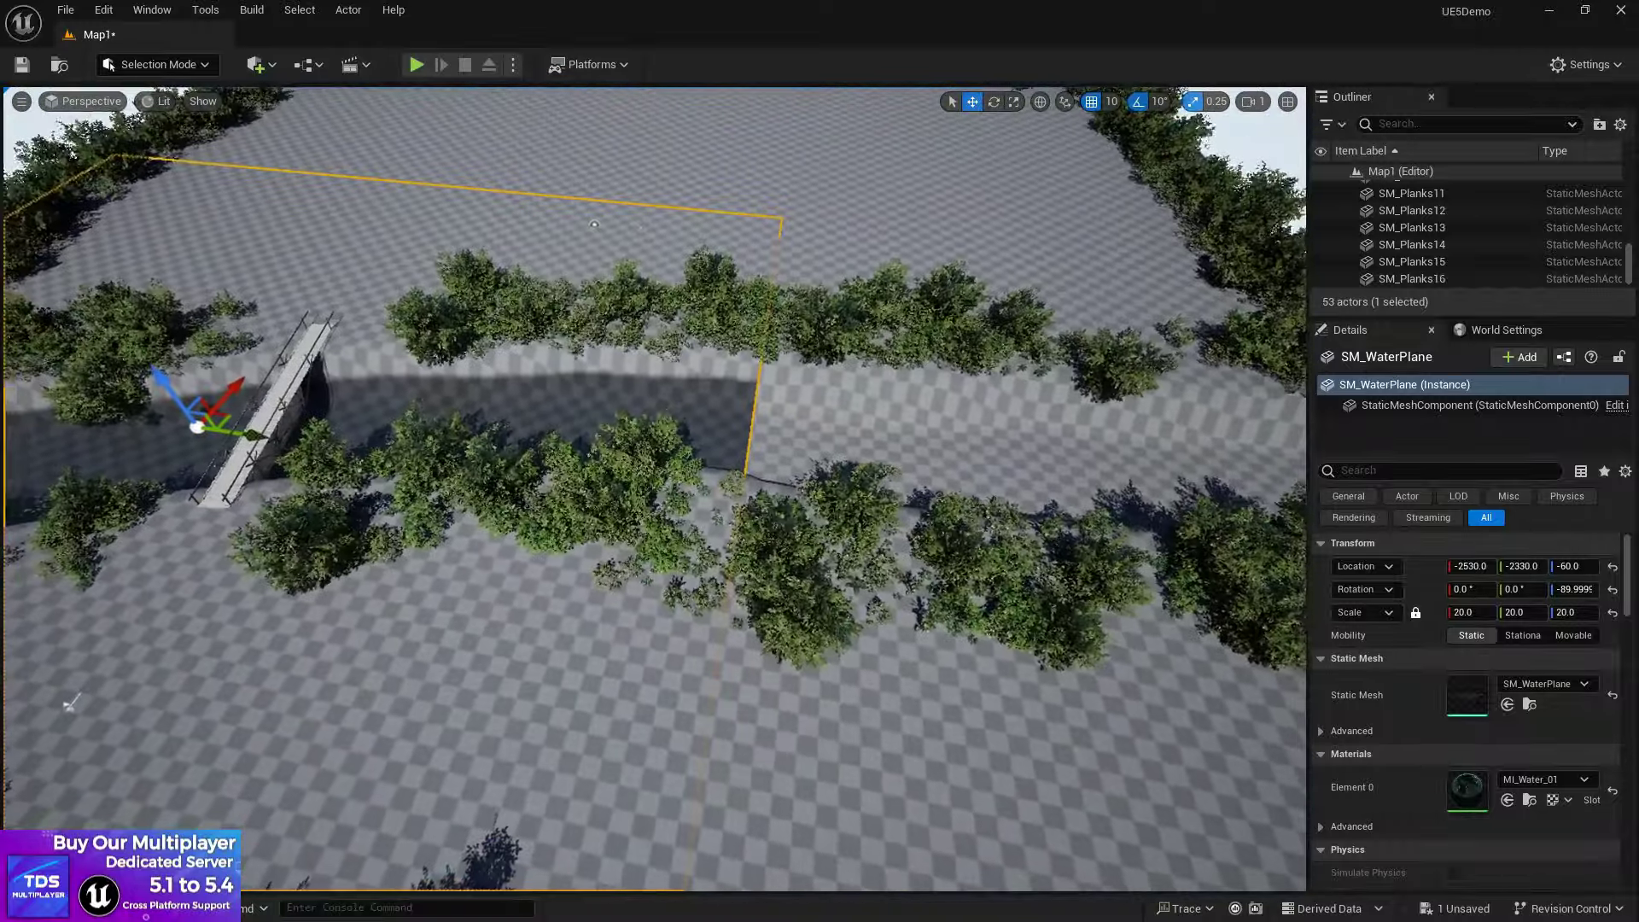
Step: Duplicate the water plane and move the copy along the channel to Y 5700 to fill the remaining stretch
{"action": "left_click_drag", "start_coordinate": [255, 429], "coordinate": [491, 441], "text": "alt"}
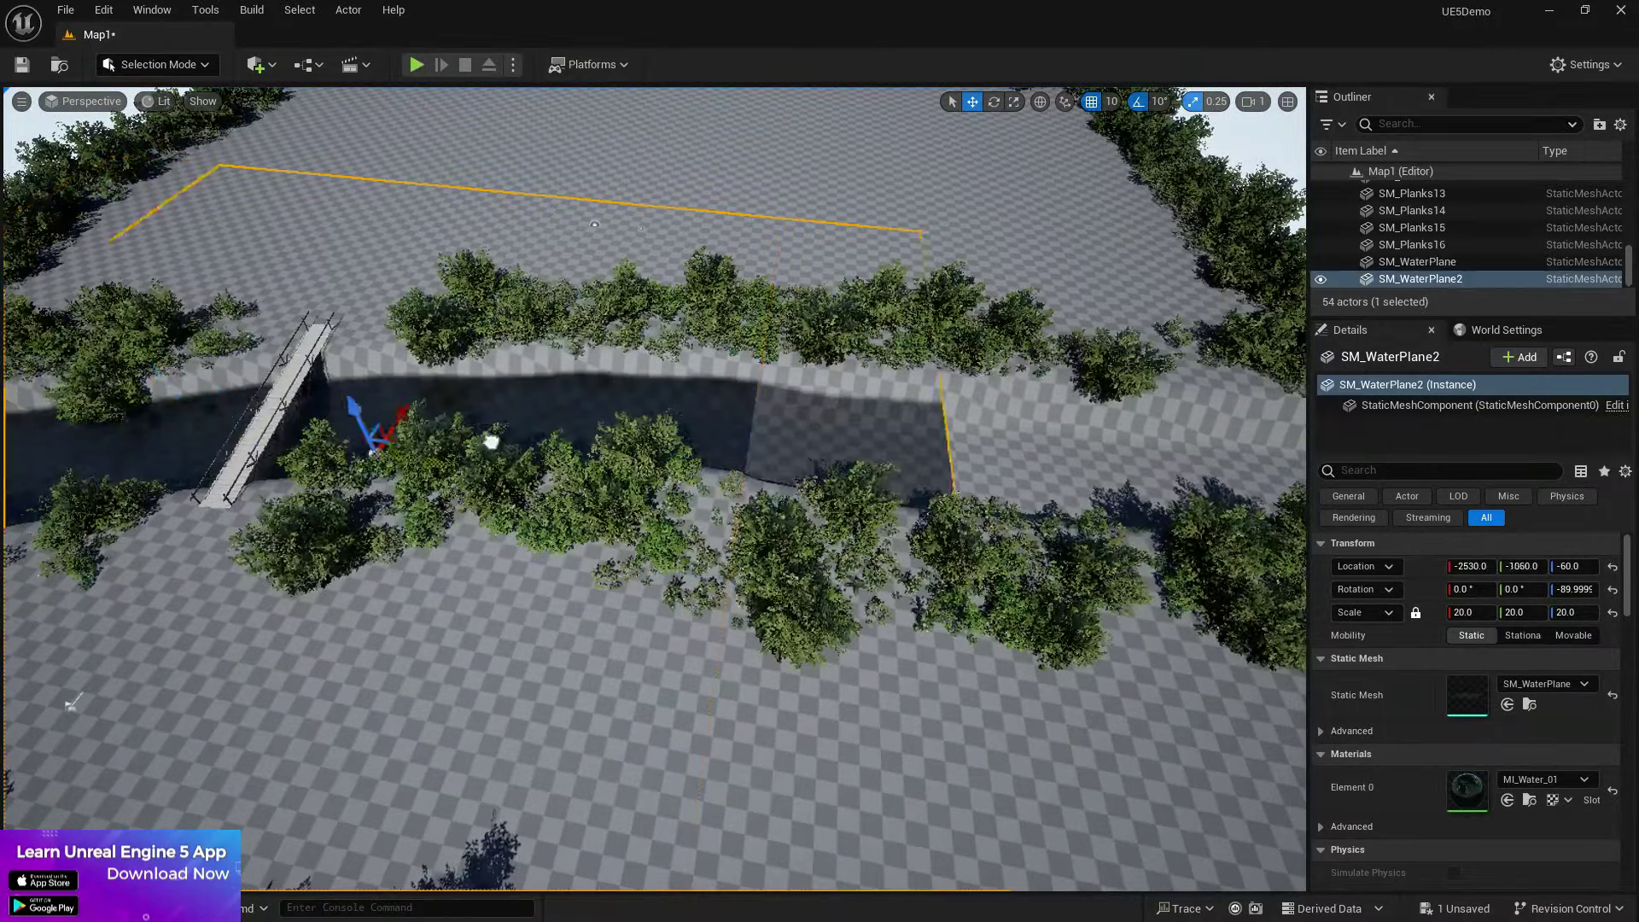
{"action": "left_click_drag", "start_coordinate": [892, 528], "coordinate": [1280, 572]}
{"action": "right_click_drag", "start_coordinate": [866, 419], "coordinate": [1075, 431]}
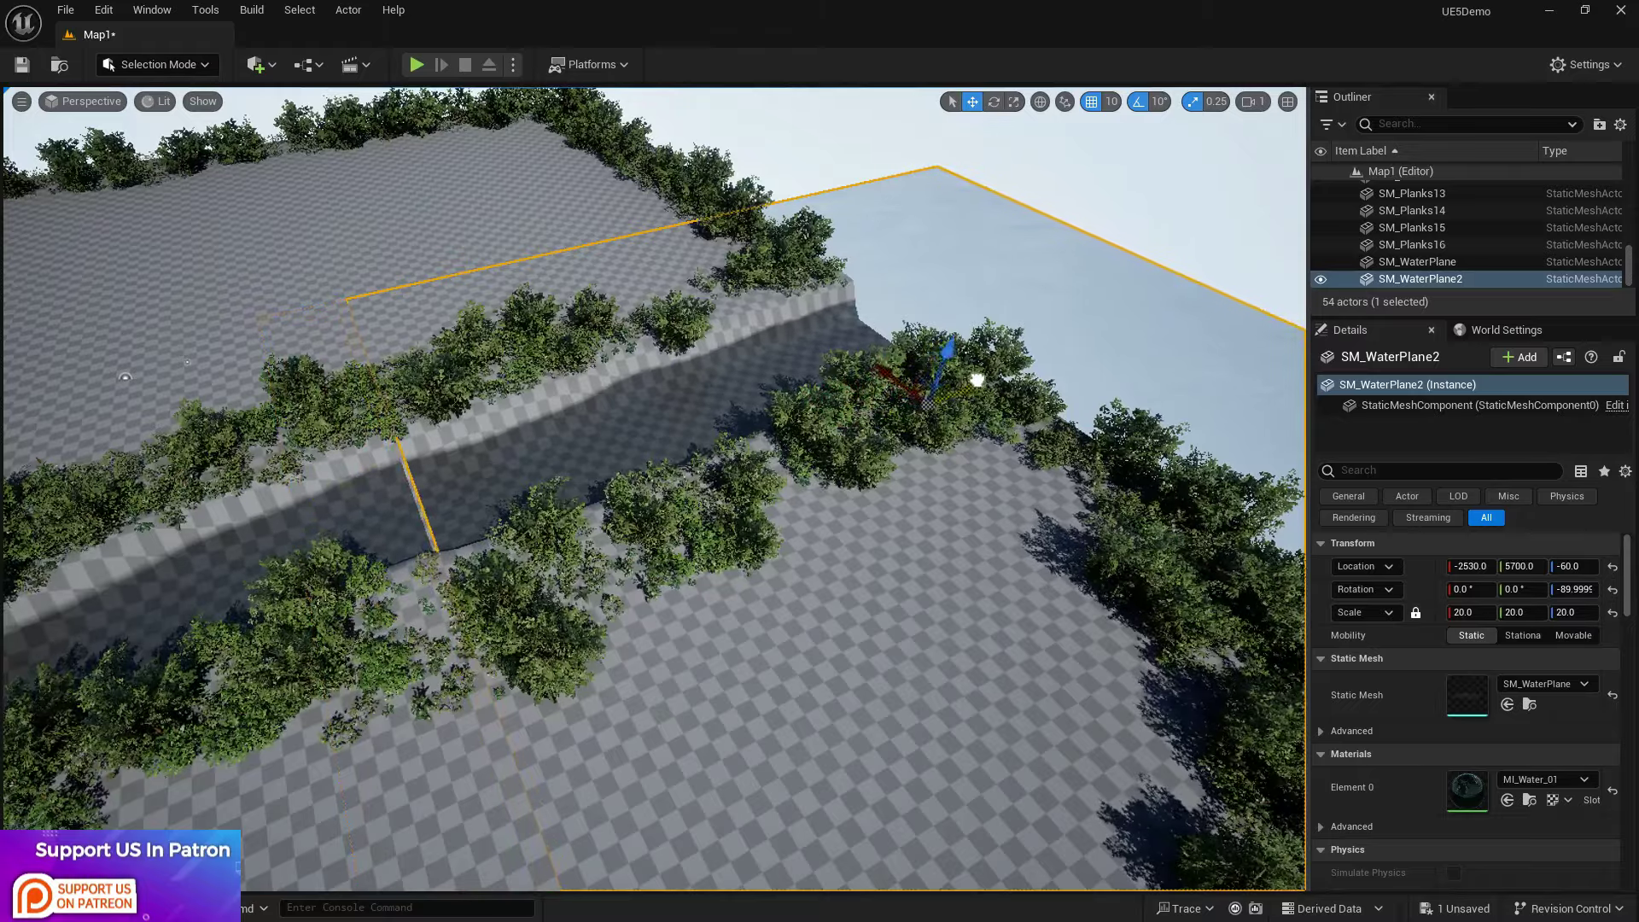
{"action": "left_click", "coordinate": [359, 133]}
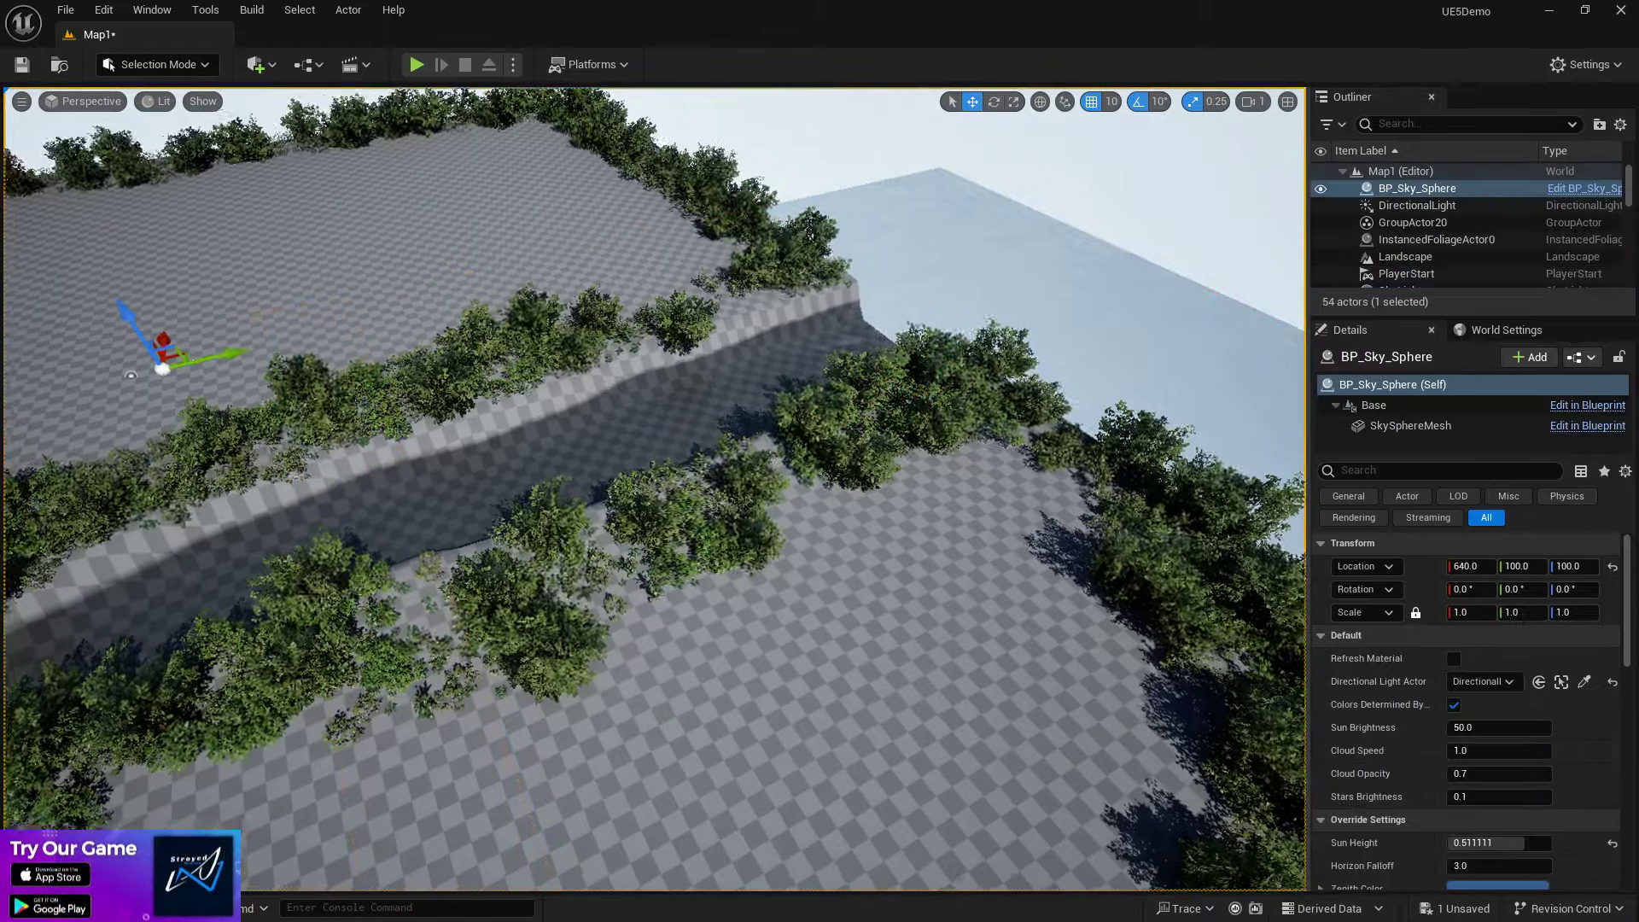
Step: Check the bridge and the water-filled channel, and save the Map1 level
{"action": "right_click_drag", "start_coordinate": [359, 133], "coordinate": [171, 137]}
{"action": "right_click_drag", "start_coordinate": [964, 291], "coordinate": [947, 294]}
{"action": "key", "text": "ctrl+s"}
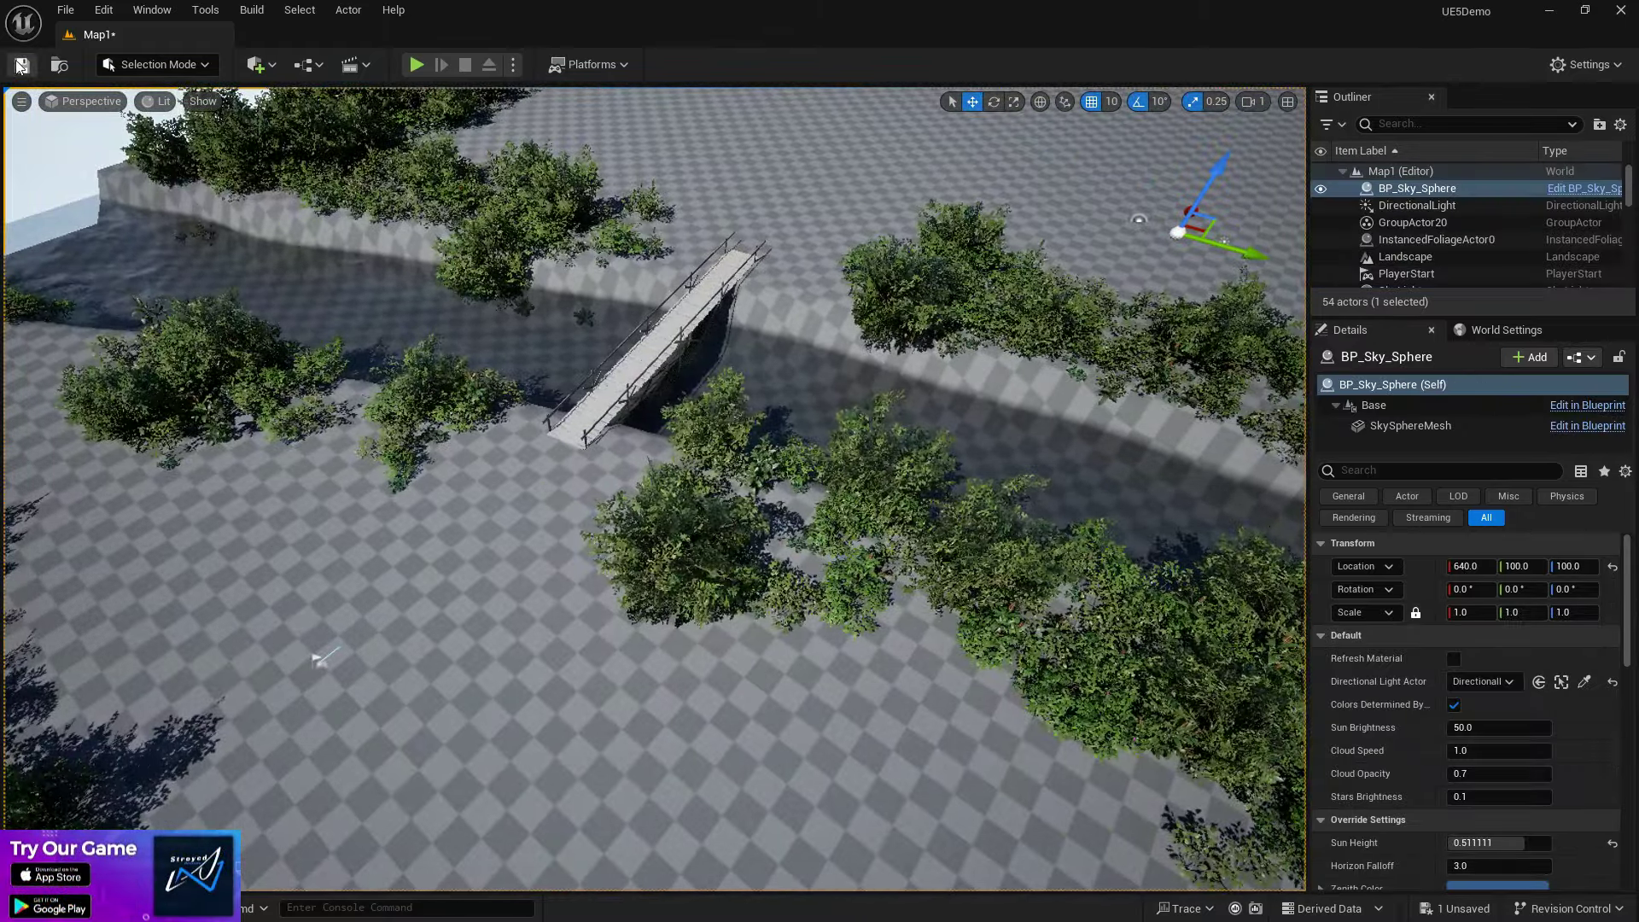
Step: Start a playtest of Map1 and run the character onto the plank bridge
{"action": "left_click", "coordinate": [408, 65]}
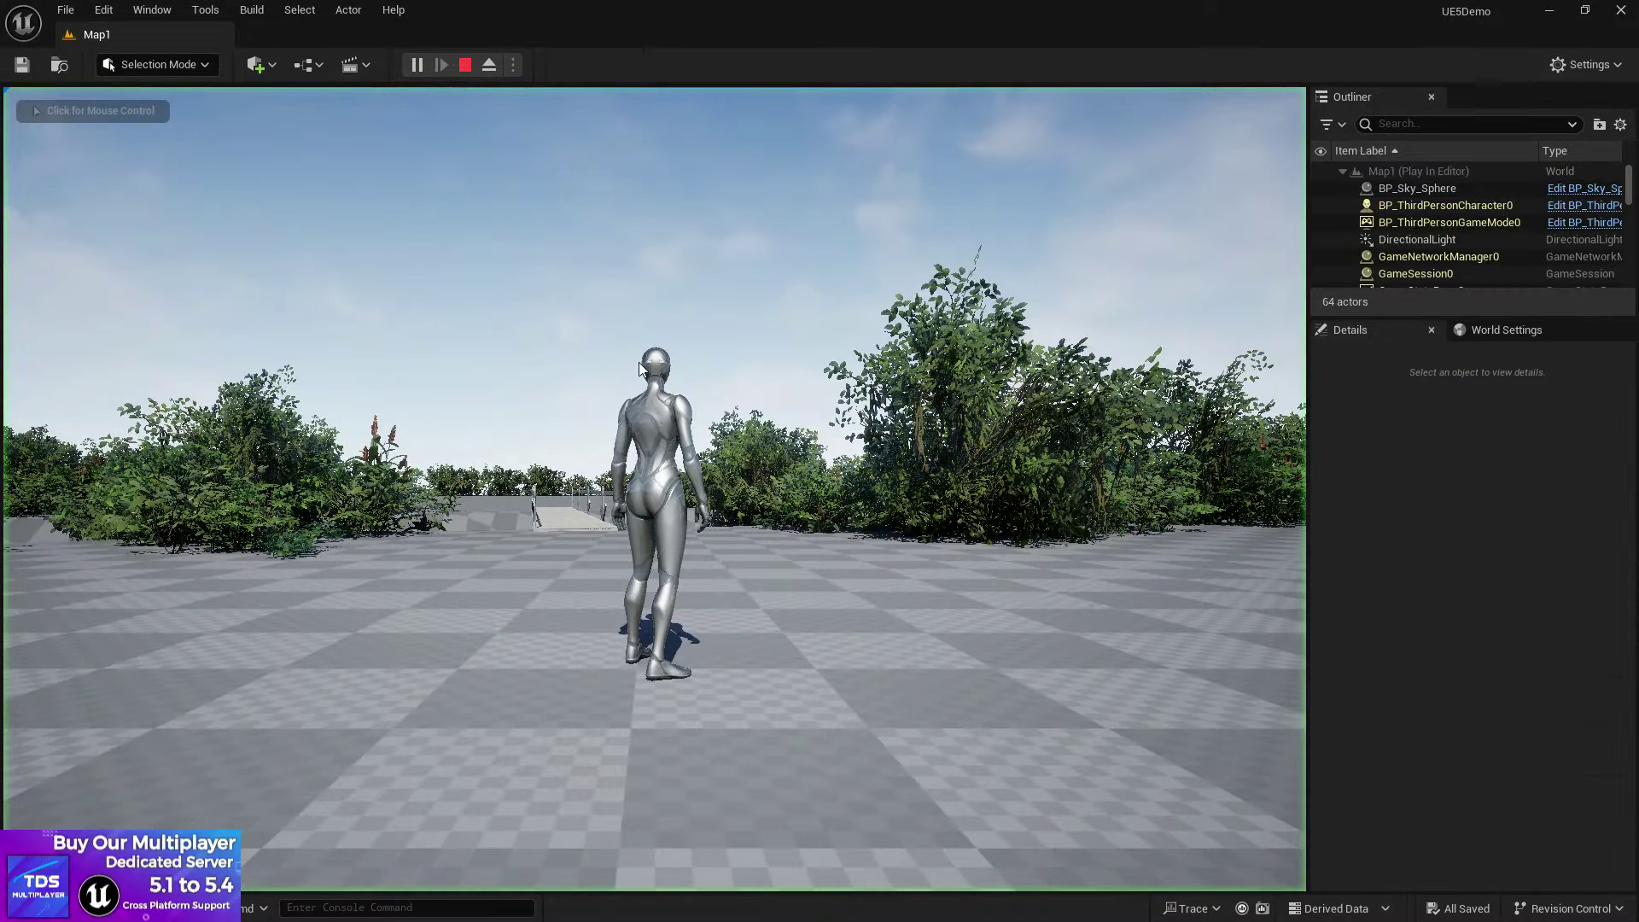
{"action": "left_click", "coordinate": [639, 364]}
{"action": "key", "text": "w"}
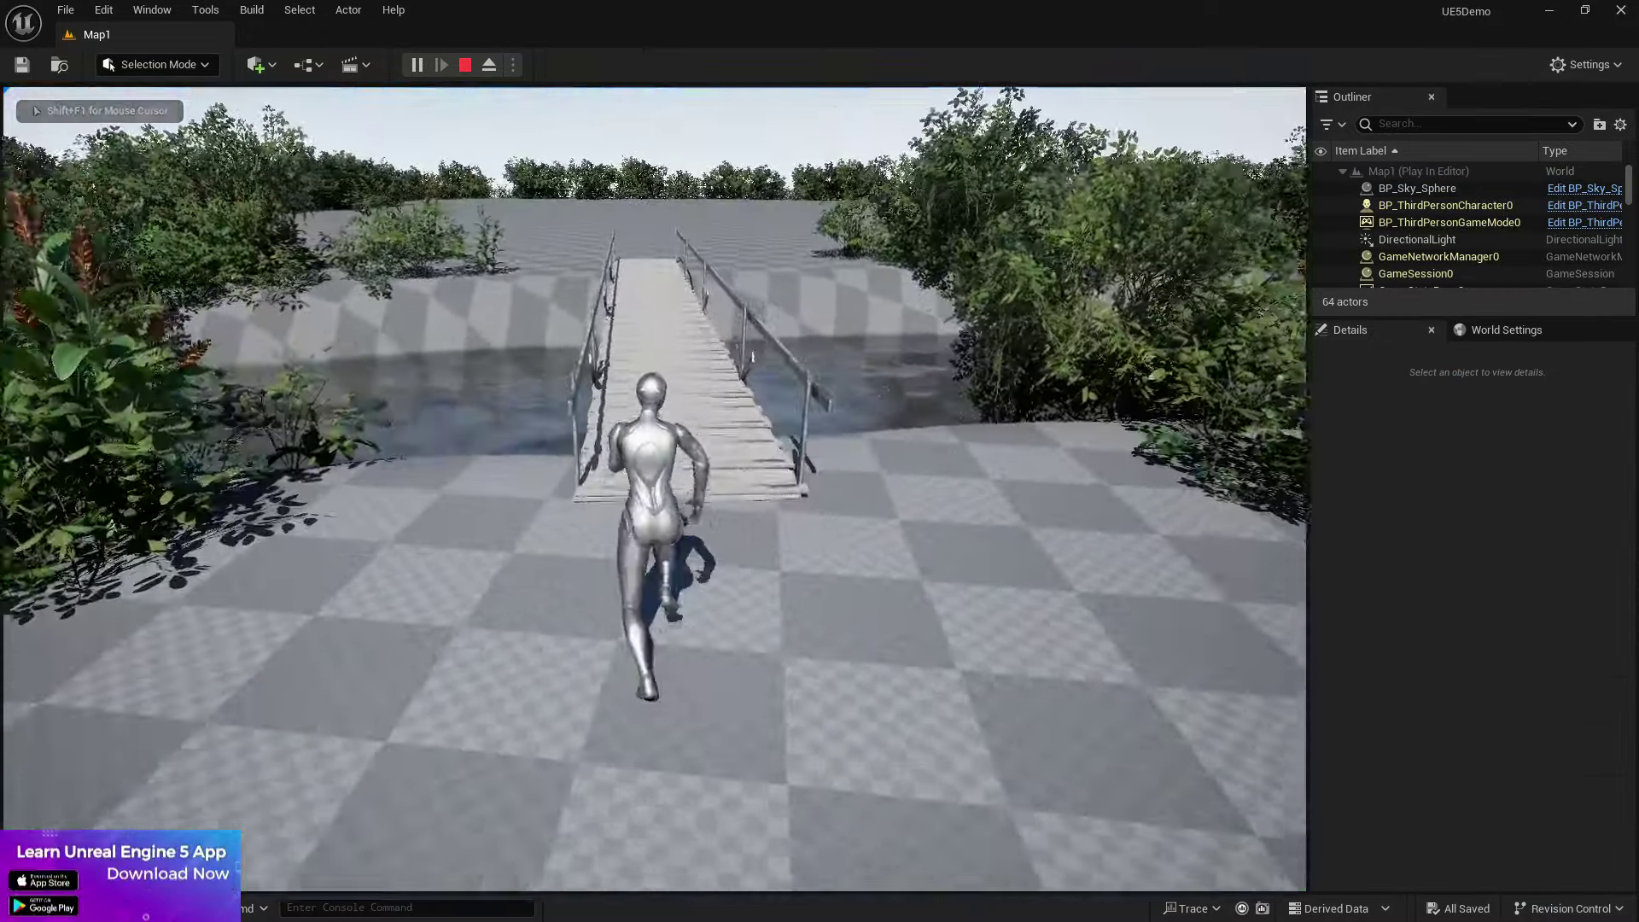
{"action": "key", "text": "d"}
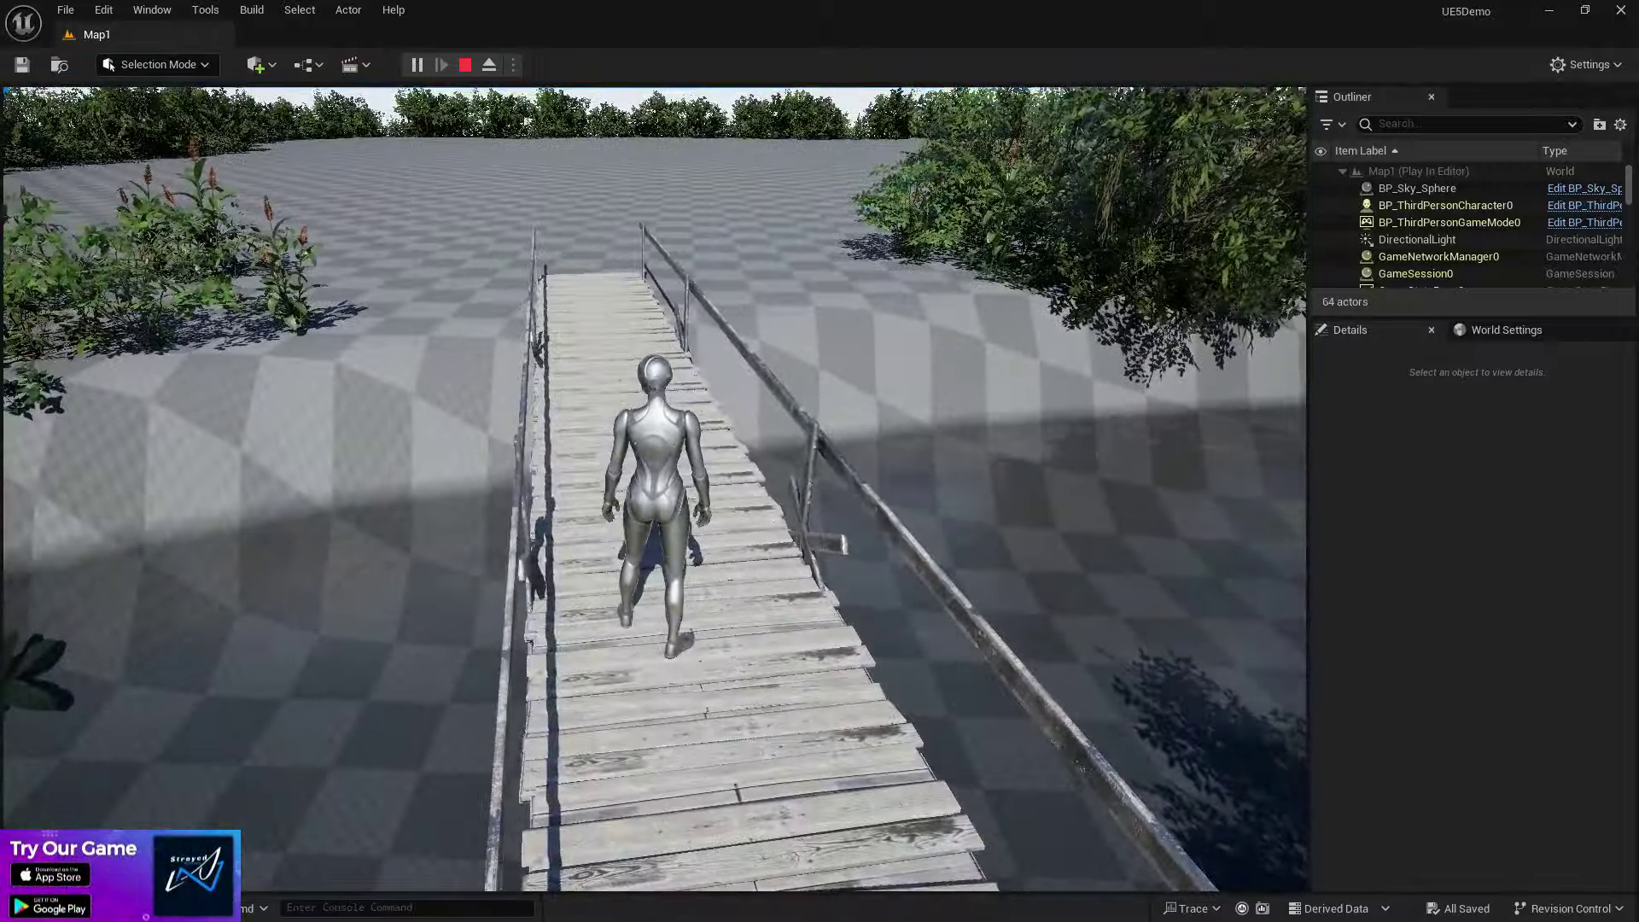
Step: View the playtest in full screen, look at the water from the bridge, and stop playing
{"action": "key", "text": "shift+F1"}
{"action": "key", "text": "F11"}
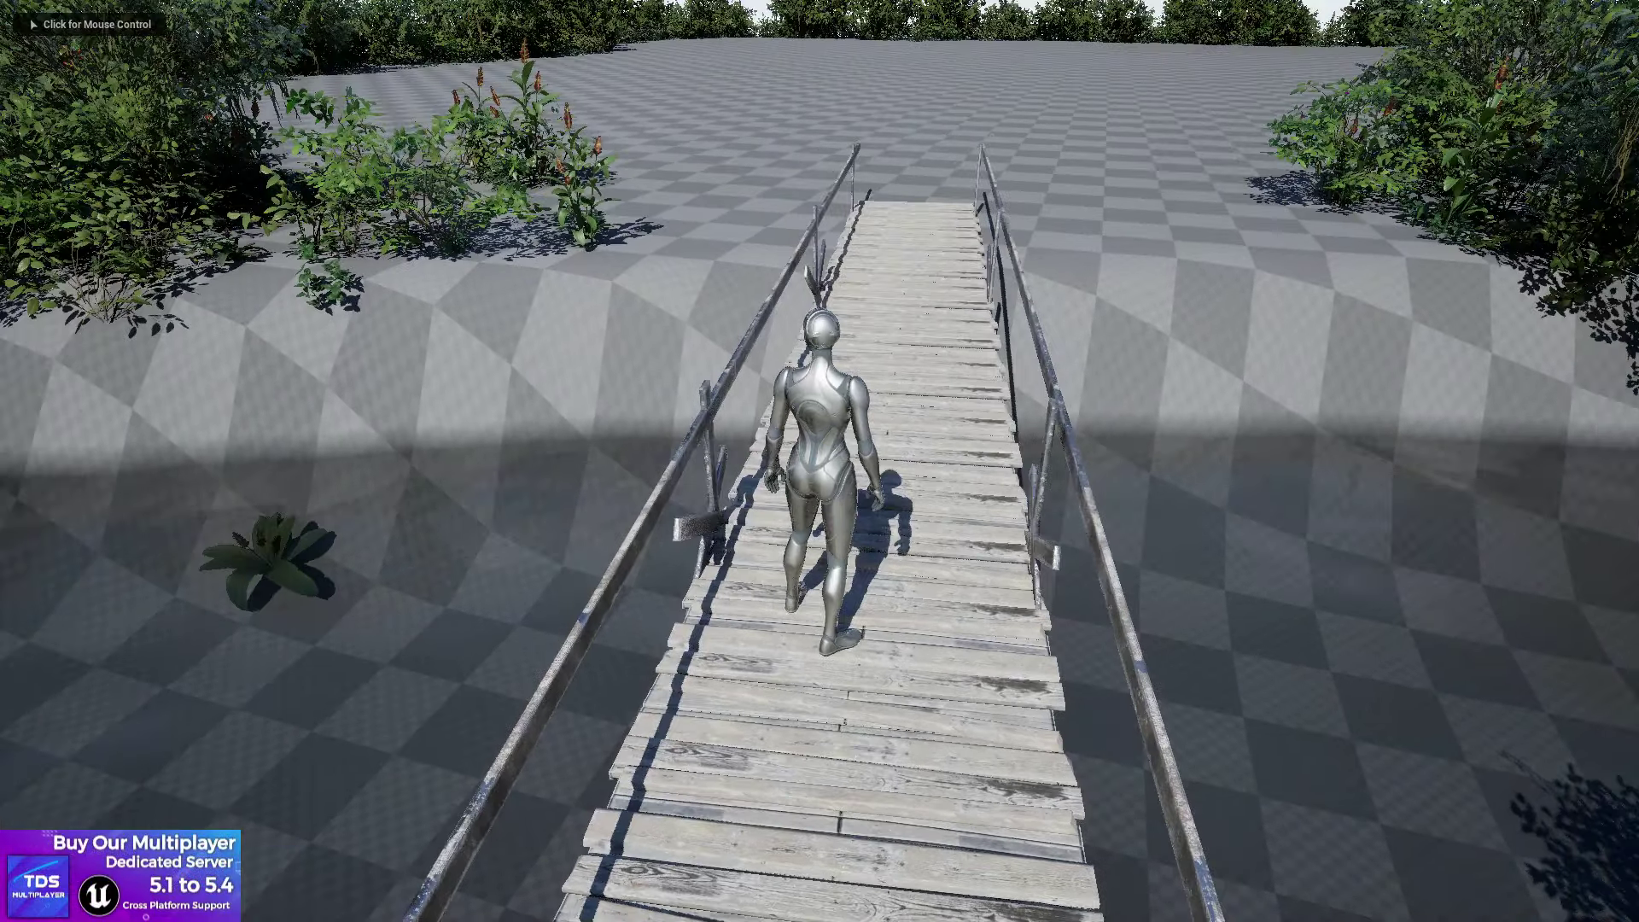
{"action": "left_click", "coordinate": [820, 461]}
{"action": "key", "text": "F11"}
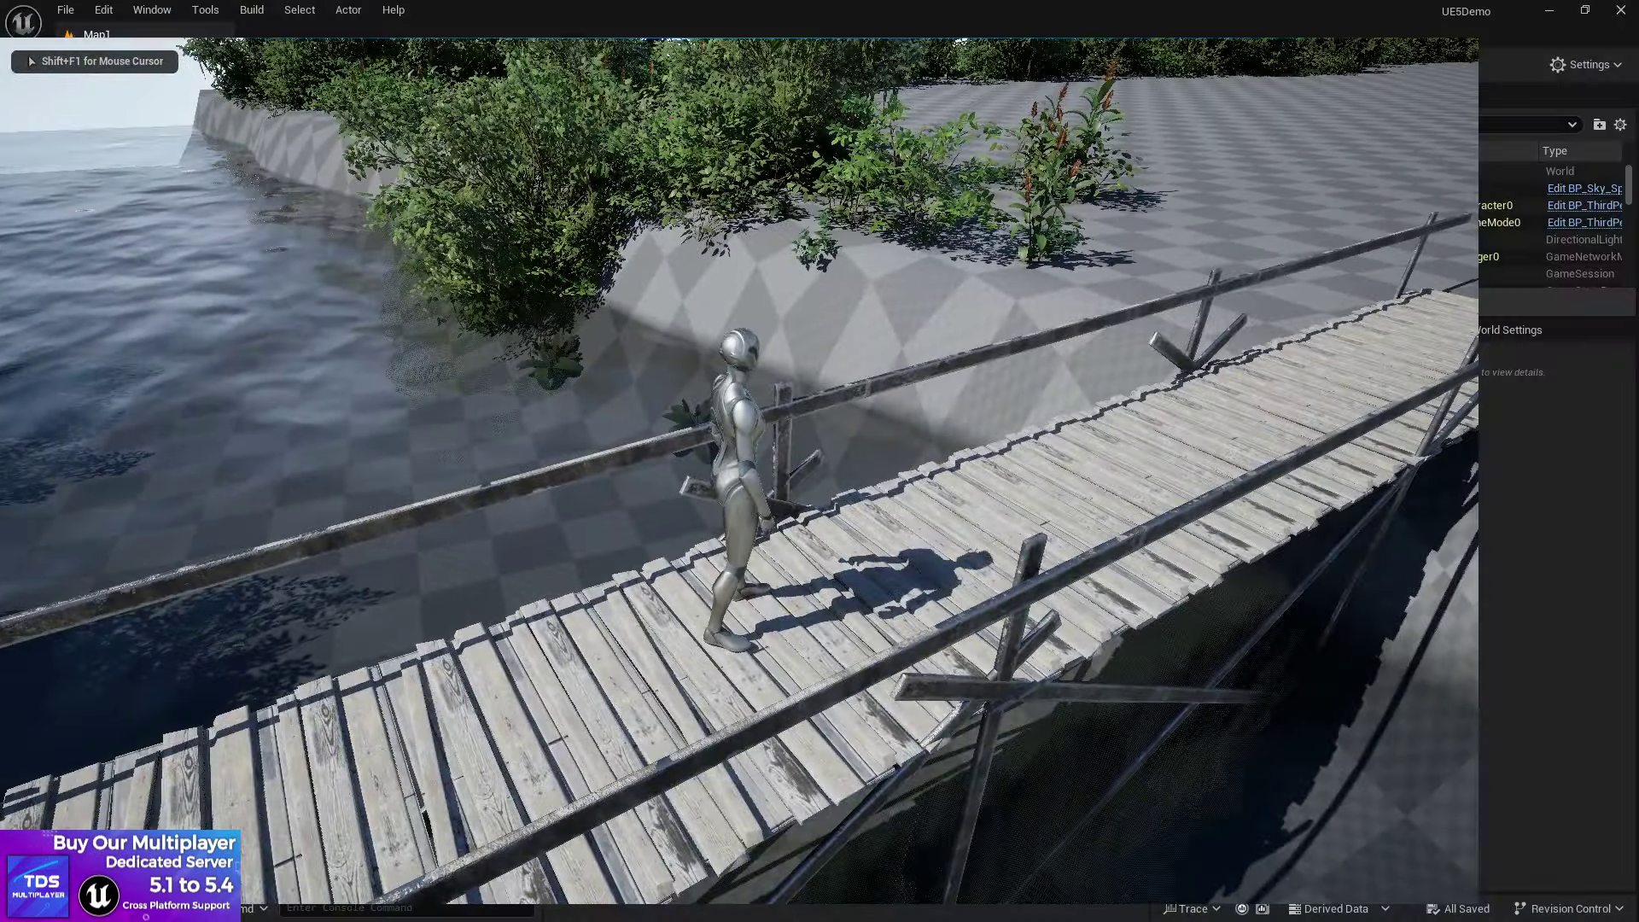
{"action": "key", "text": "Escape"}
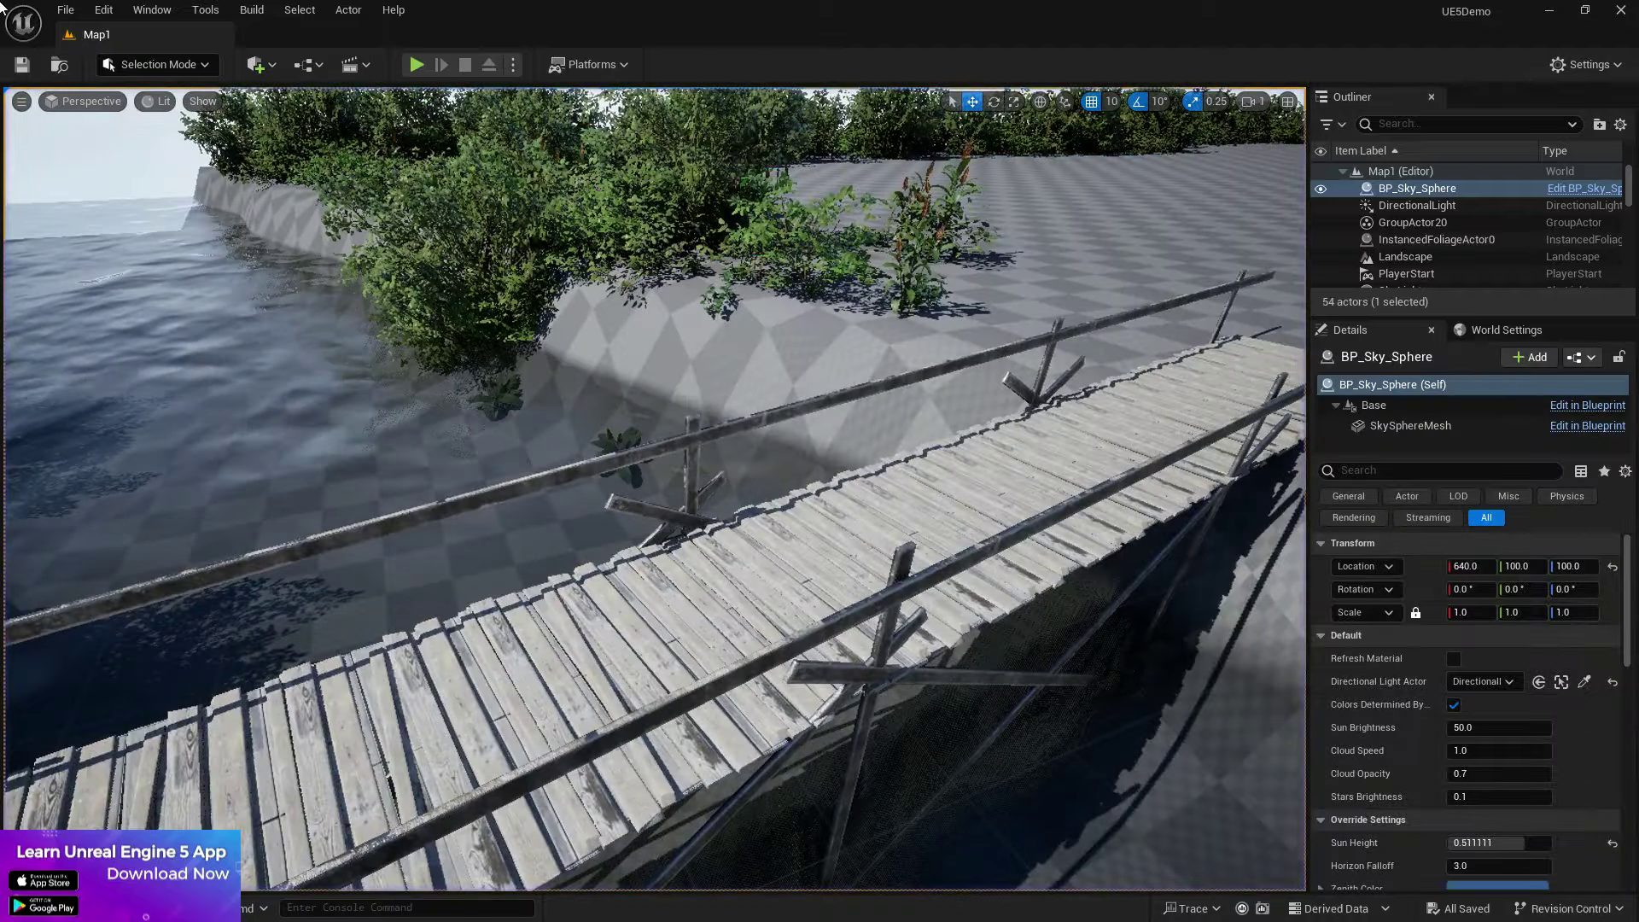
Step: Open the Demonstration_Village level from the FantasyBundle Maps folder and dismiss the message log
{"action": "key", "text": "ctrl+space"}
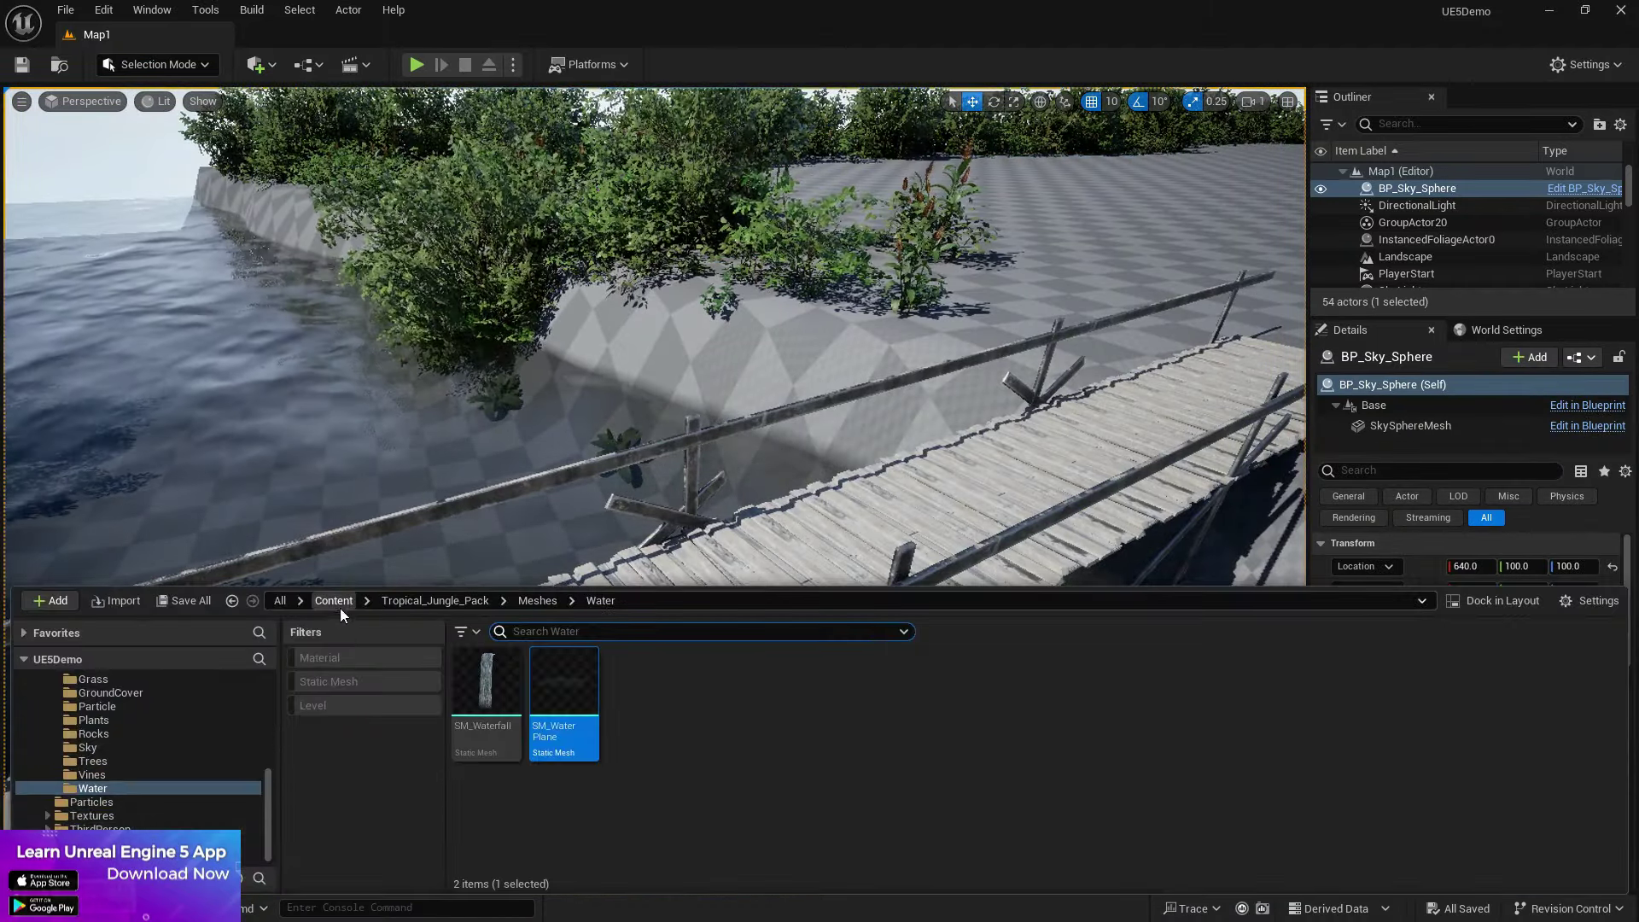
{"action": "double_click", "coordinate": [641, 687]}
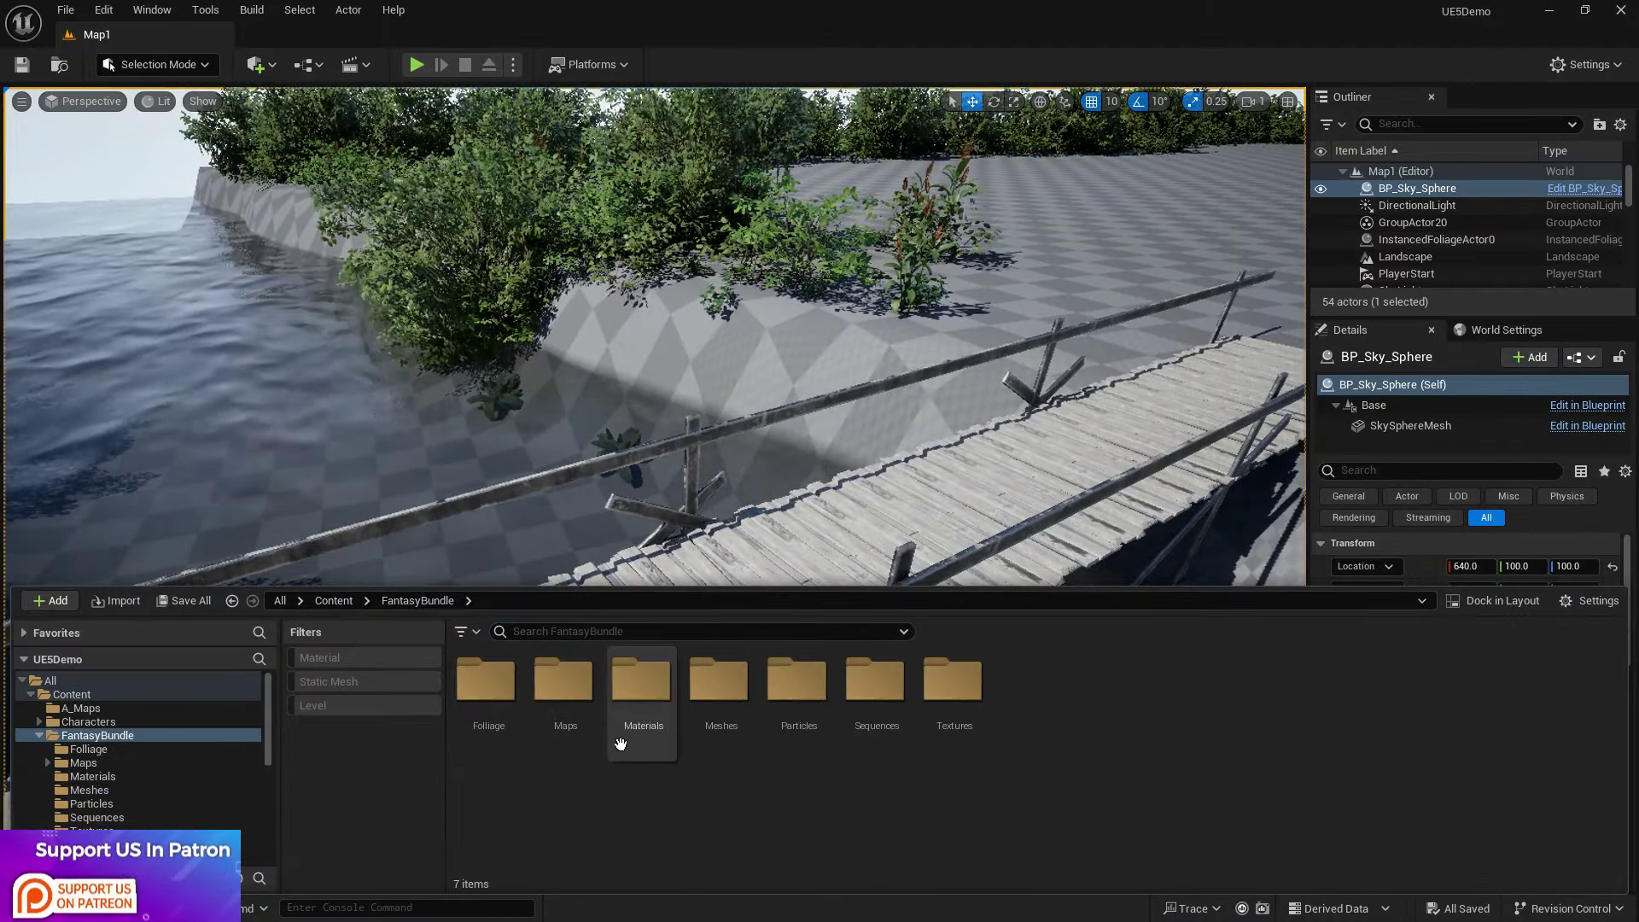
{"action": "left_click", "coordinate": [588, 718]}
{"action": "double_click", "coordinate": [588, 717]}
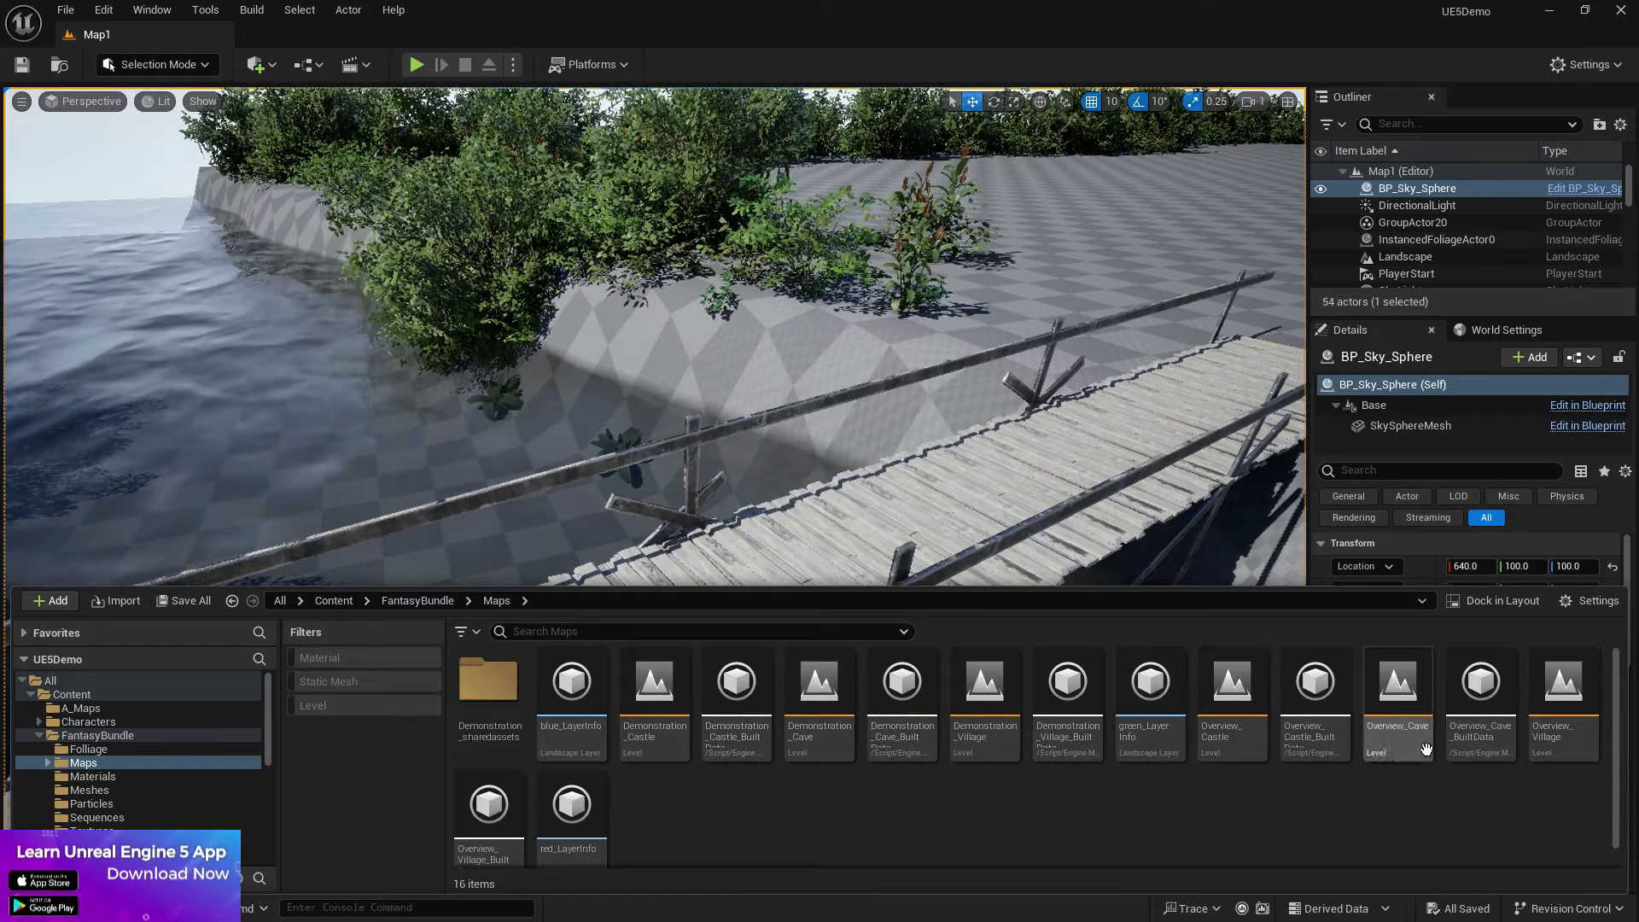
{"action": "double_click", "coordinate": [995, 702]}
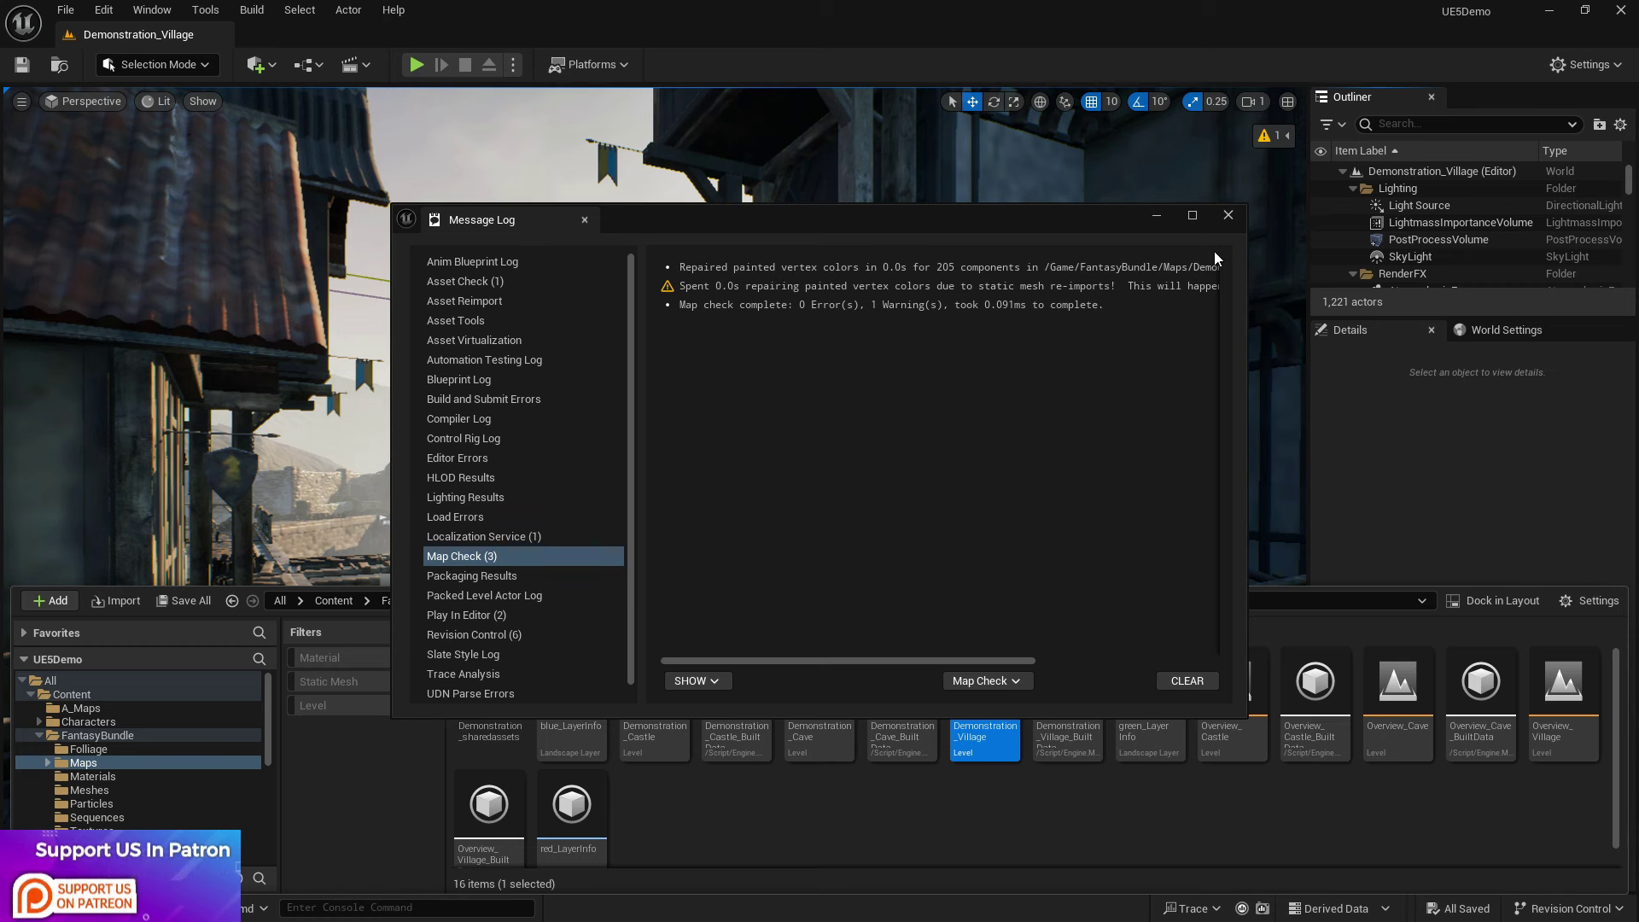
{"action": "left_click", "coordinate": [1141, 351]}
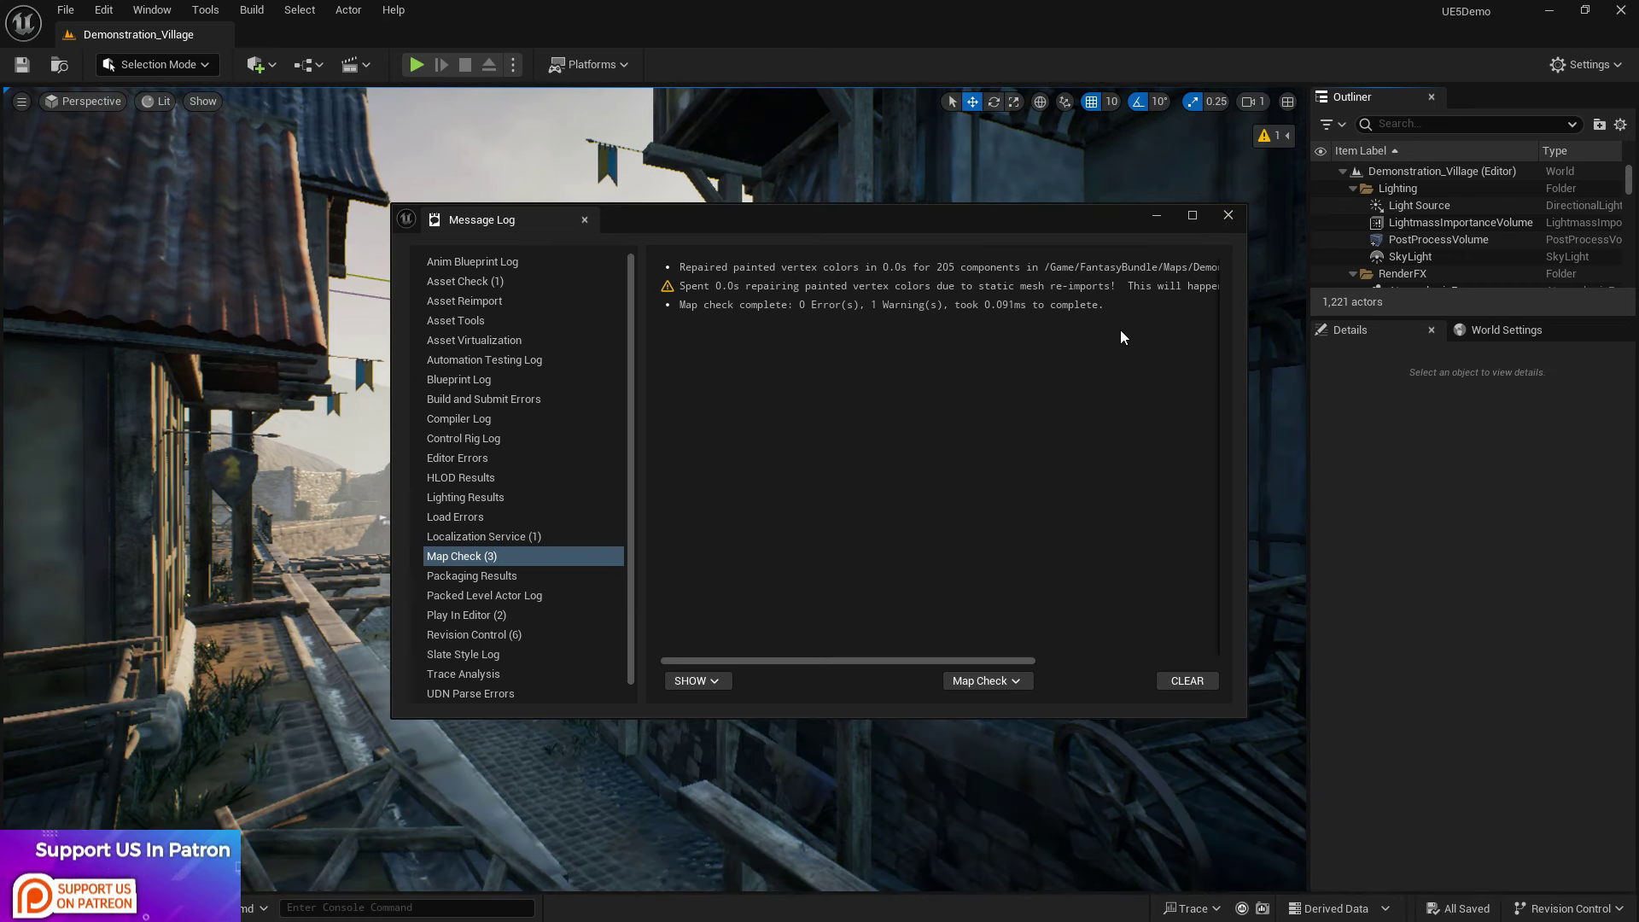
{"action": "left_click", "coordinate": [1226, 216]}
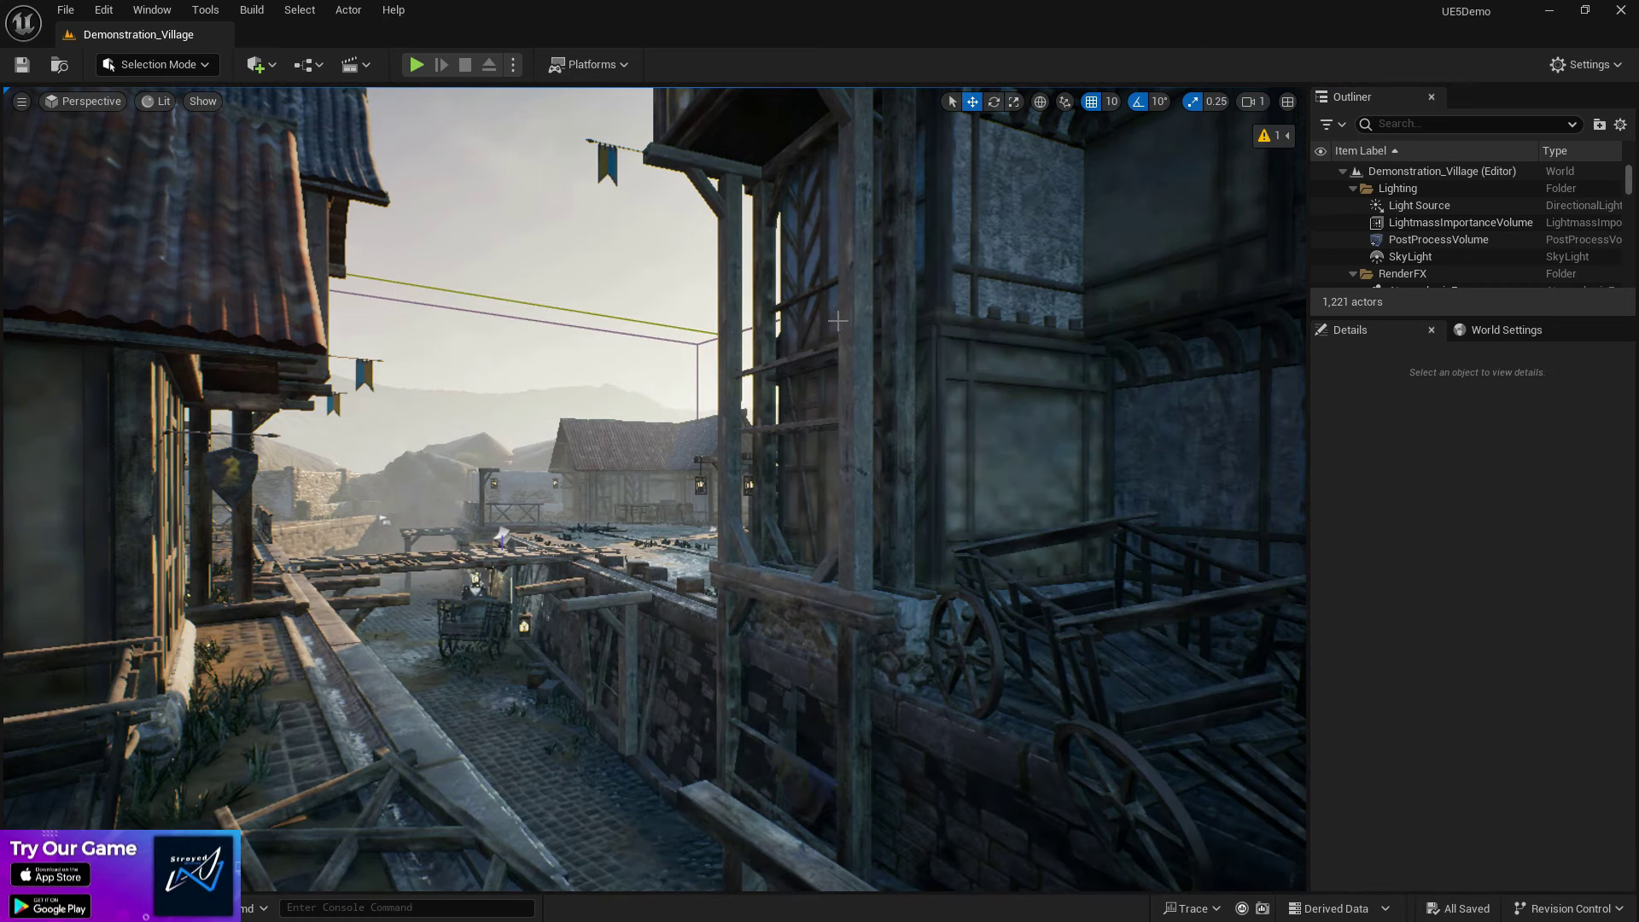
Step: Select the three canopy pieces and the adjoining ground-floor wall of the timber house beside the stairs
{"action": "right_click_drag", "start_coordinate": [837, 321], "coordinate": [887, 170]}
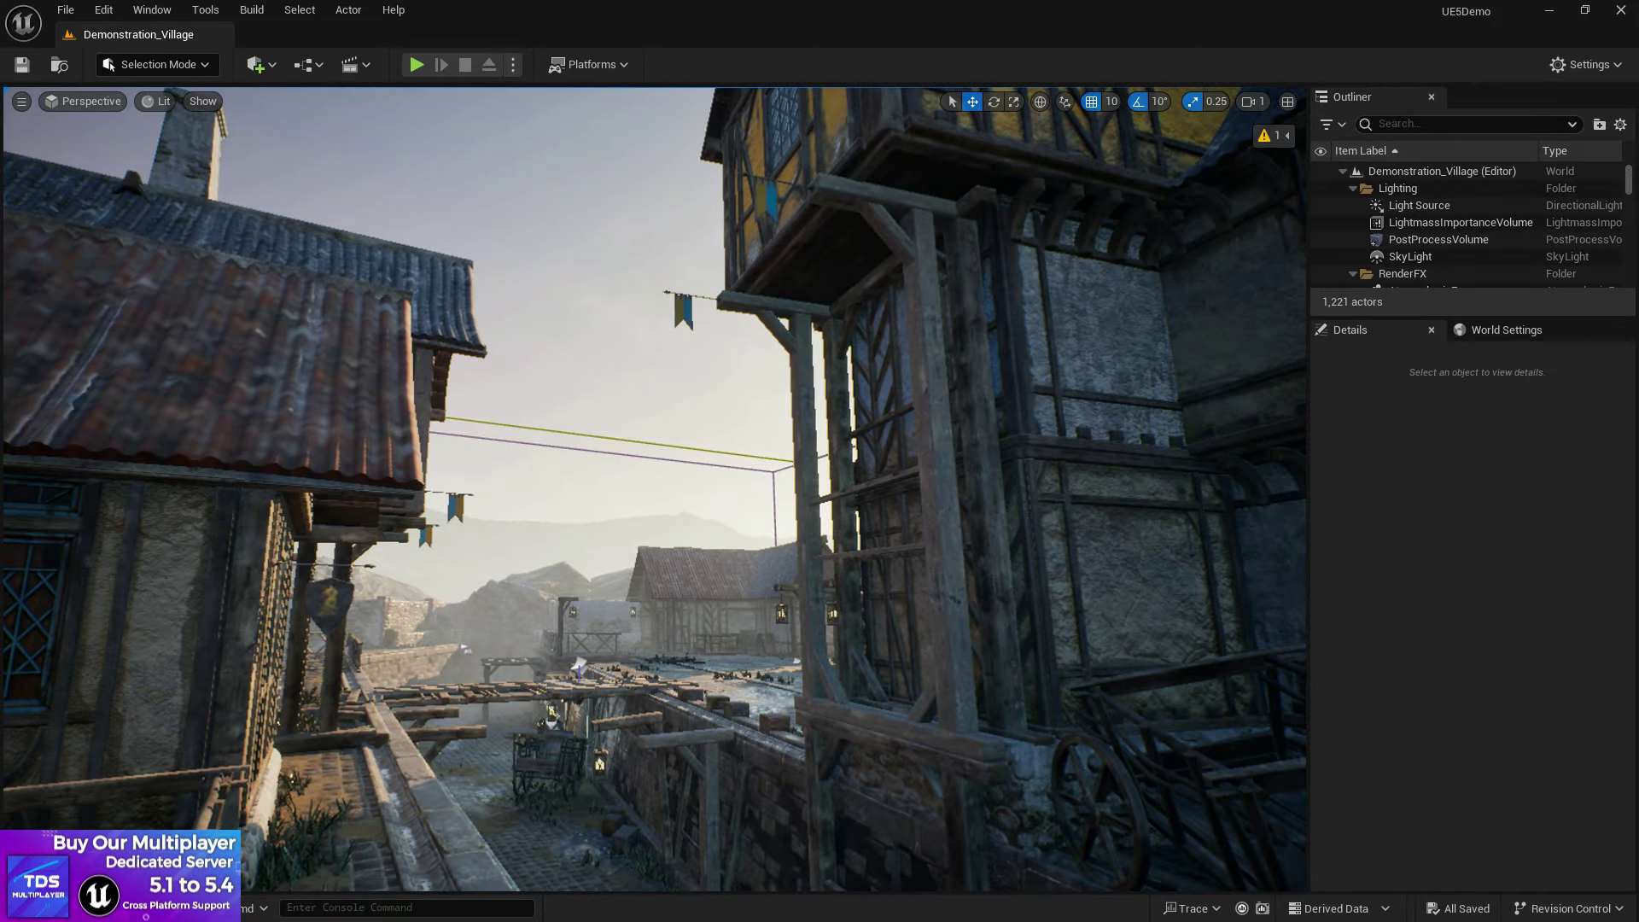
{"action": "right_click_drag", "start_coordinate": [786, 380], "coordinate": [734, 380]}
{"action": "key", "text": "w"}
{"action": "key", "text": "s"}
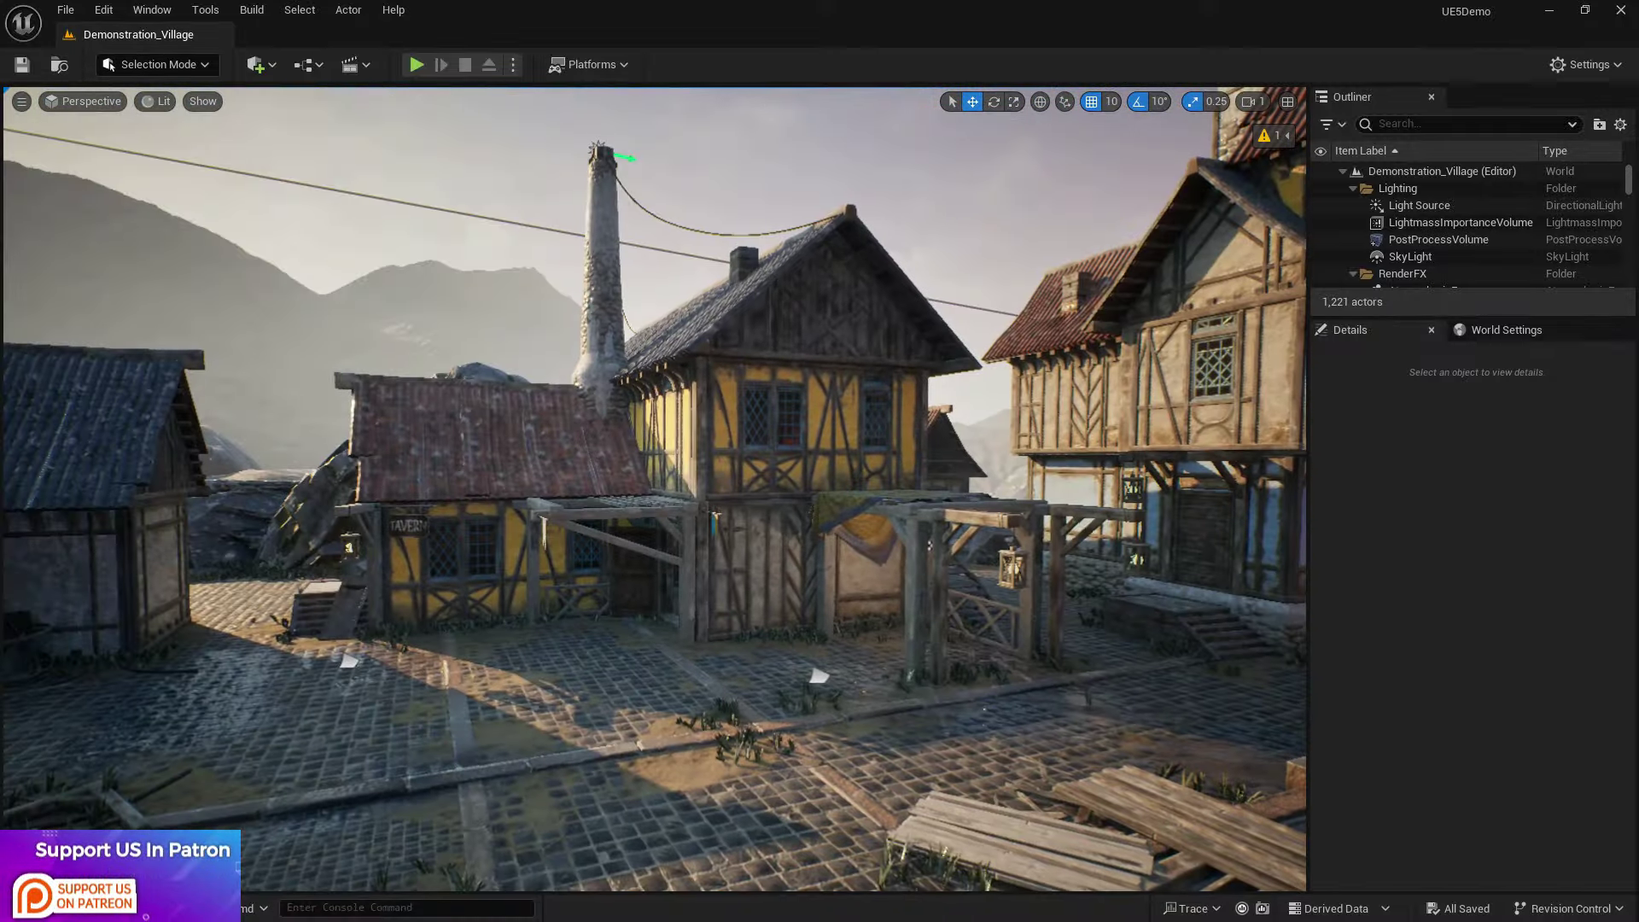
{"action": "right_click_drag", "start_coordinate": [930, 544], "coordinate": [597, 499]}
{"action": "left_click", "coordinate": [706, 512]}
{"action": "key", "text": "w"}
{"action": "left_click", "coordinate": [630, 512], "text": "shift"}
{"action": "left_click", "coordinate": [595, 512], "text": "shift"}
{"action": "key", "text": "s"}
{"action": "key", "text": "w"}
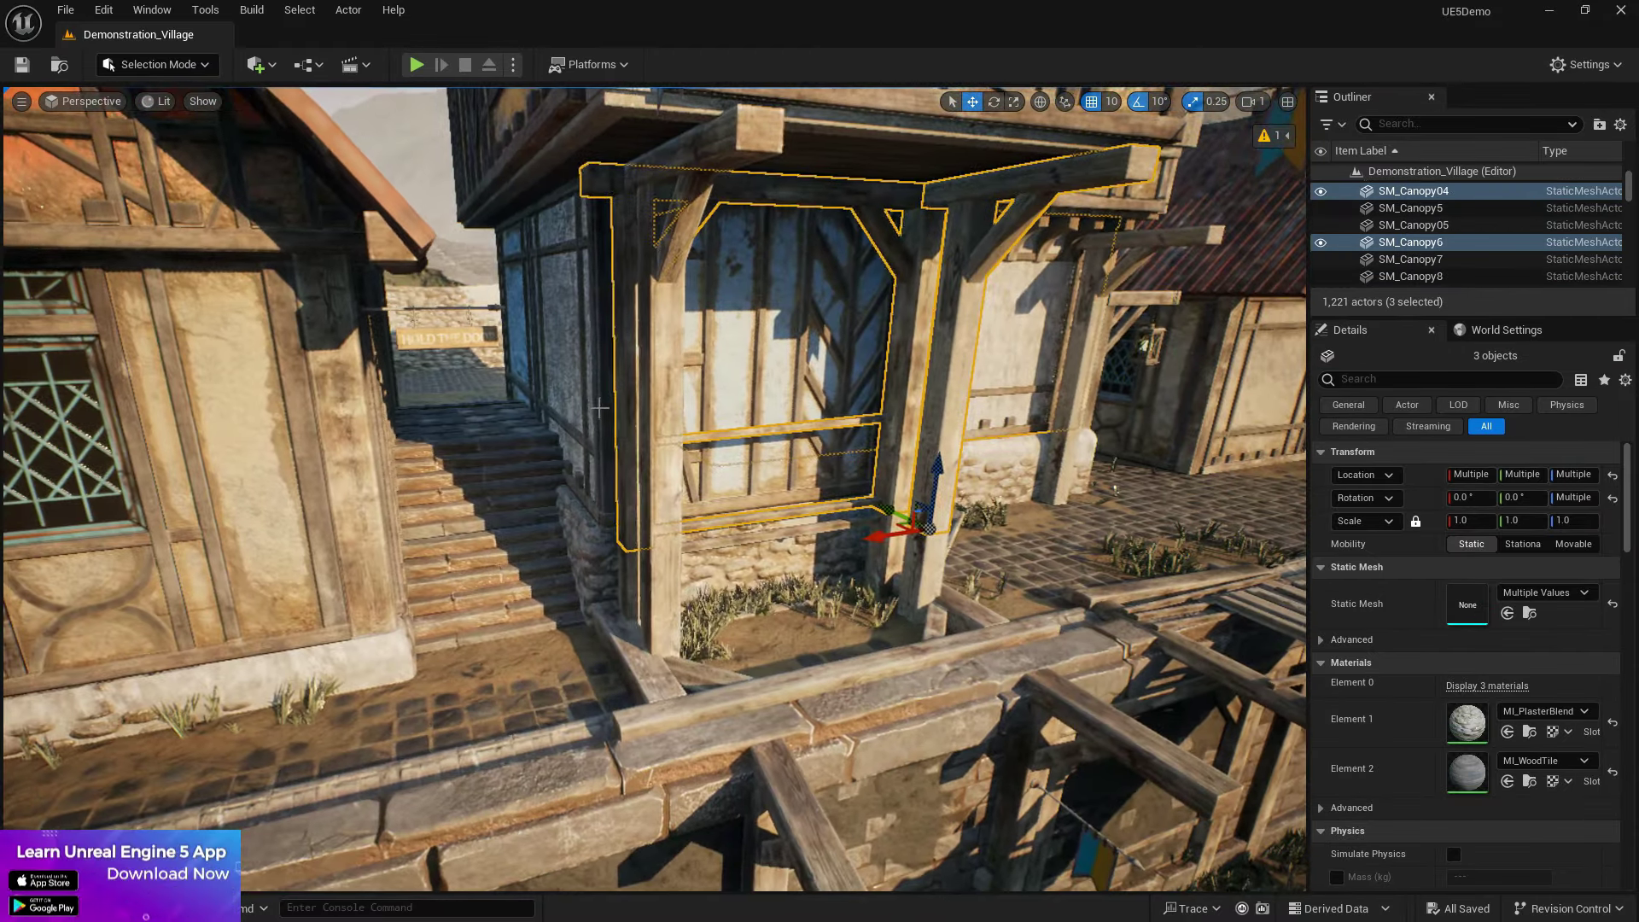
{"action": "left_click", "coordinate": [560, 390], "text": "shift"}
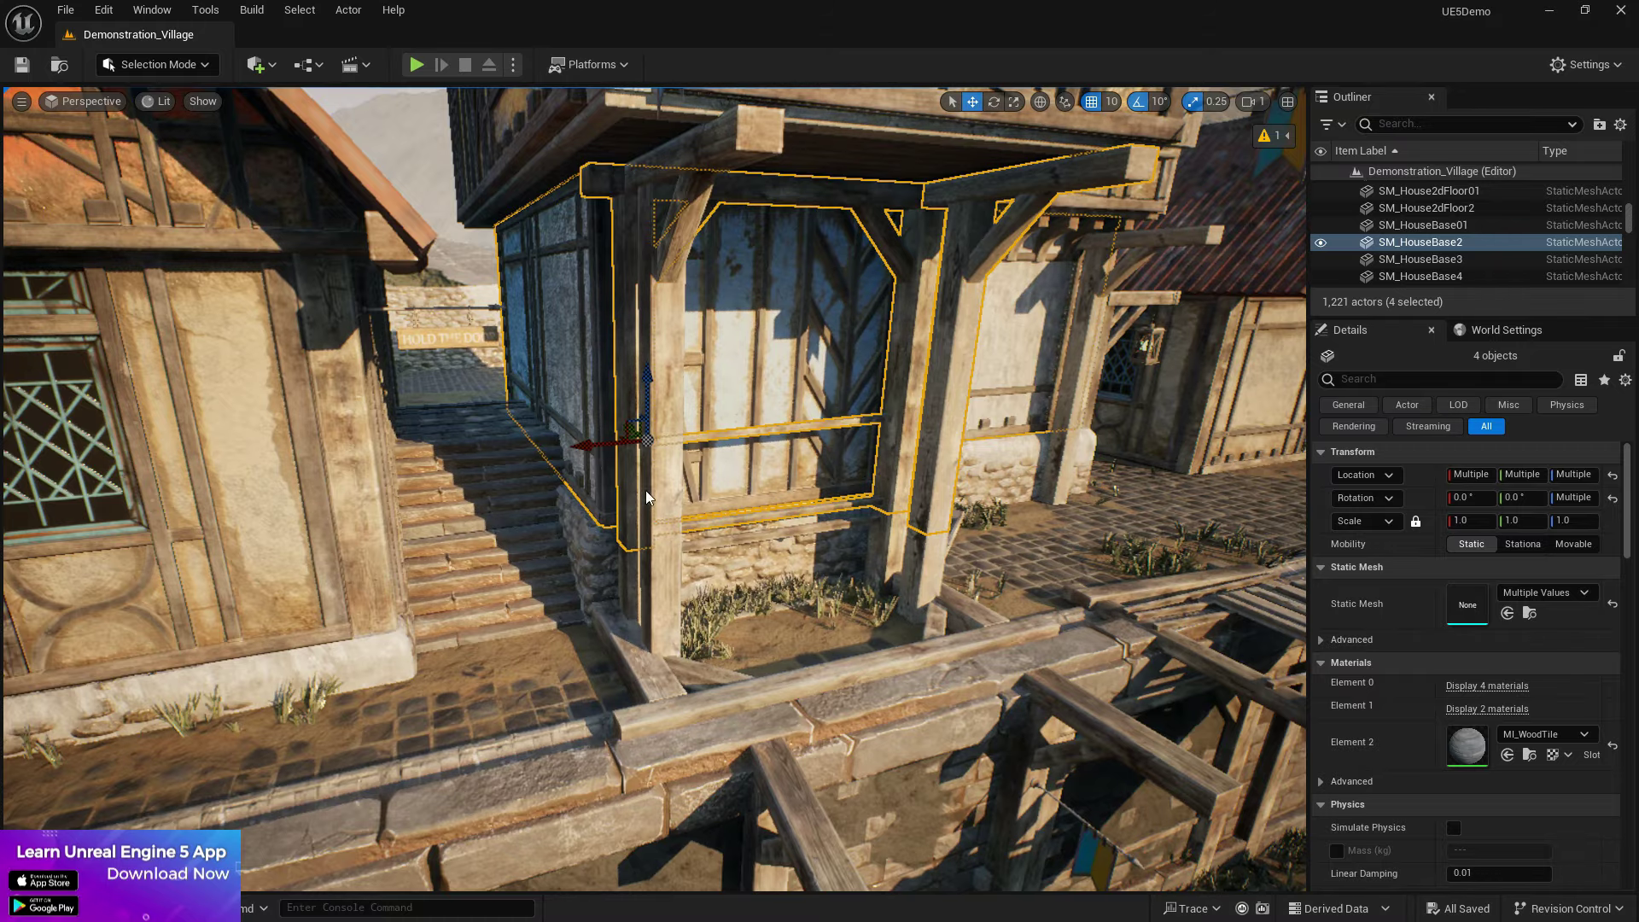
Step: Add the house's remaining ground-floor walls, stone bases and front canopy posts to the selection
{"action": "left_click", "coordinate": [634, 461], "text": "ctrl"}
{"action": "right_click_drag", "start_coordinate": [628, 551], "coordinate": [627, 551]}
{"action": "left_click", "coordinate": [488, 514], "text": "ctrl"}
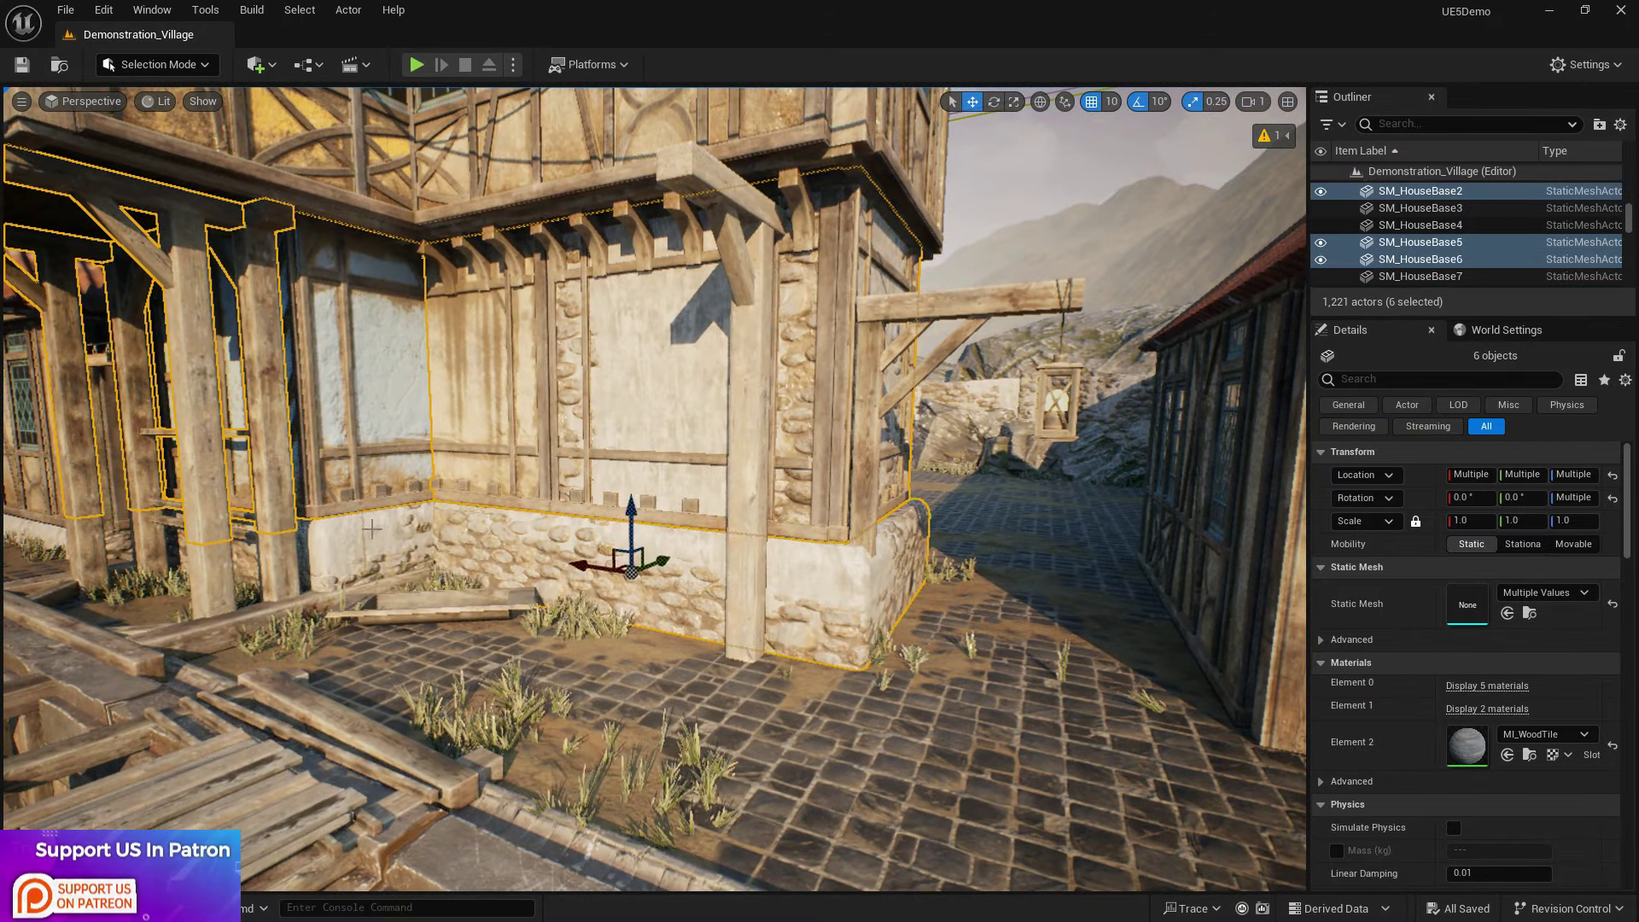
{"action": "left_click", "coordinate": [384, 537], "text": "ctrl"}
{"action": "right_click_drag", "start_coordinate": [384, 538], "coordinate": [290, 542]}
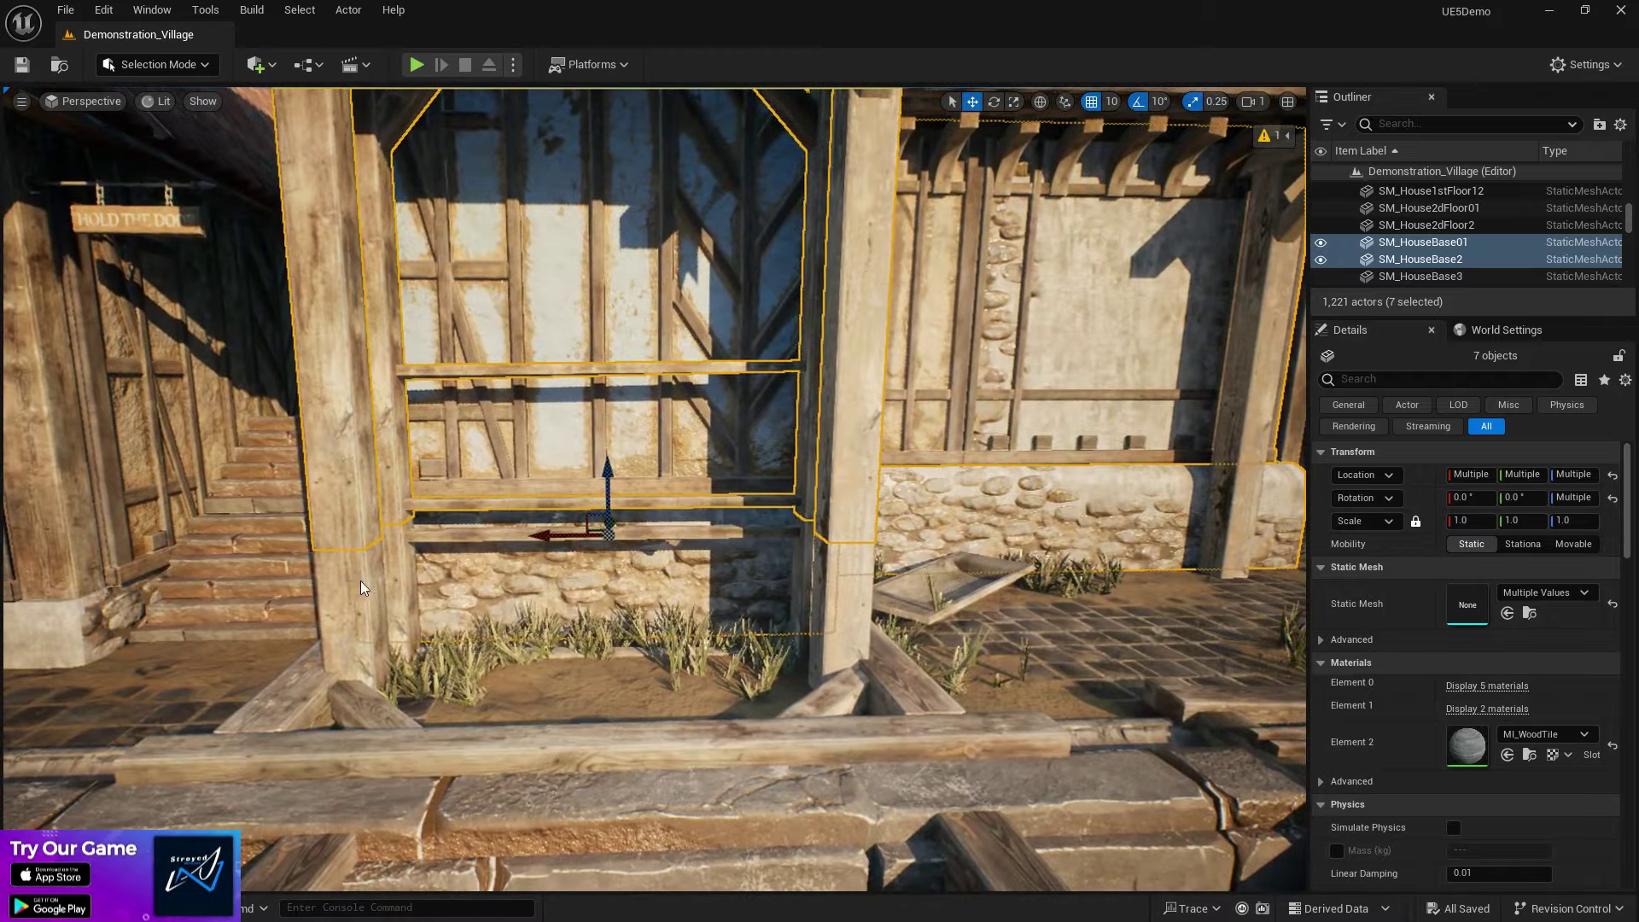
{"action": "left_click", "coordinate": [357, 580], "text": "ctrl"}
{"action": "left_click", "coordinate": [404, 564], "text": "ctrl"}
{"action": "right_click_drag", "start_coordinate": [643, 583], "coordinate": [642, 583]}
{"action": "left_click", "coordinate": [643, 583], "text": "ctrl"}
{"action": "right_click_drag", "start_coordinate": [457, 551], "coordinate": [457, 552]}
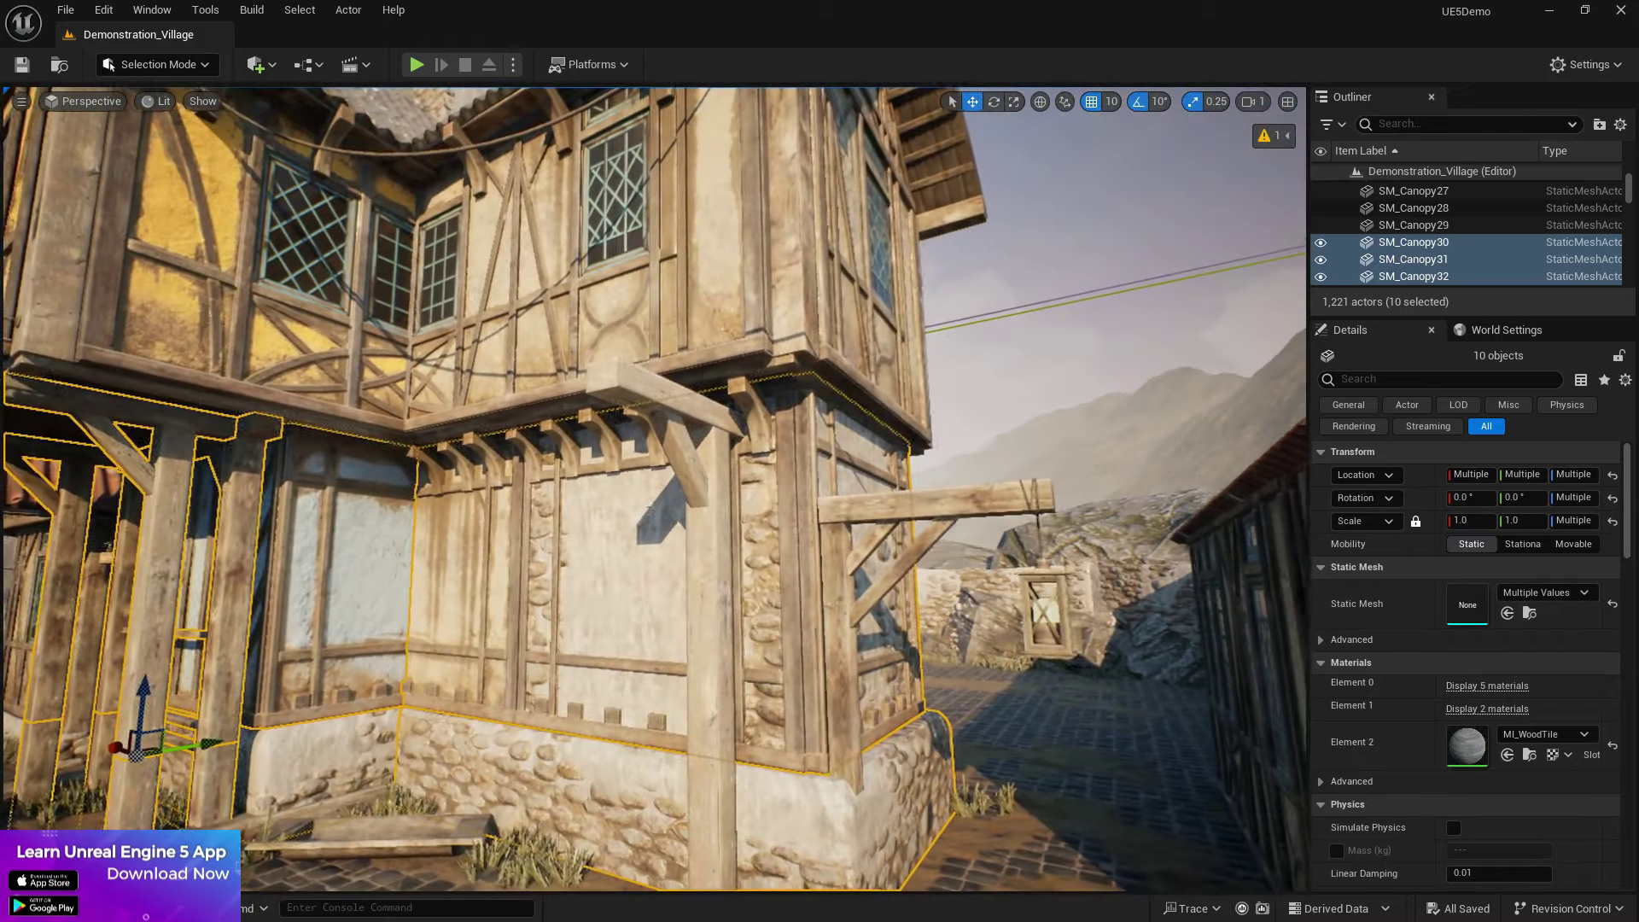
Step: Add the house's corner canopy post, upper floor, roofs, chimneys and lantern bracket to the selection
{"action": "left_click", "coordinate": [624, 370], "text": "ctrl"}
{"action": "left_click", "coordinate": [663, 400], "text": "ctrl"}
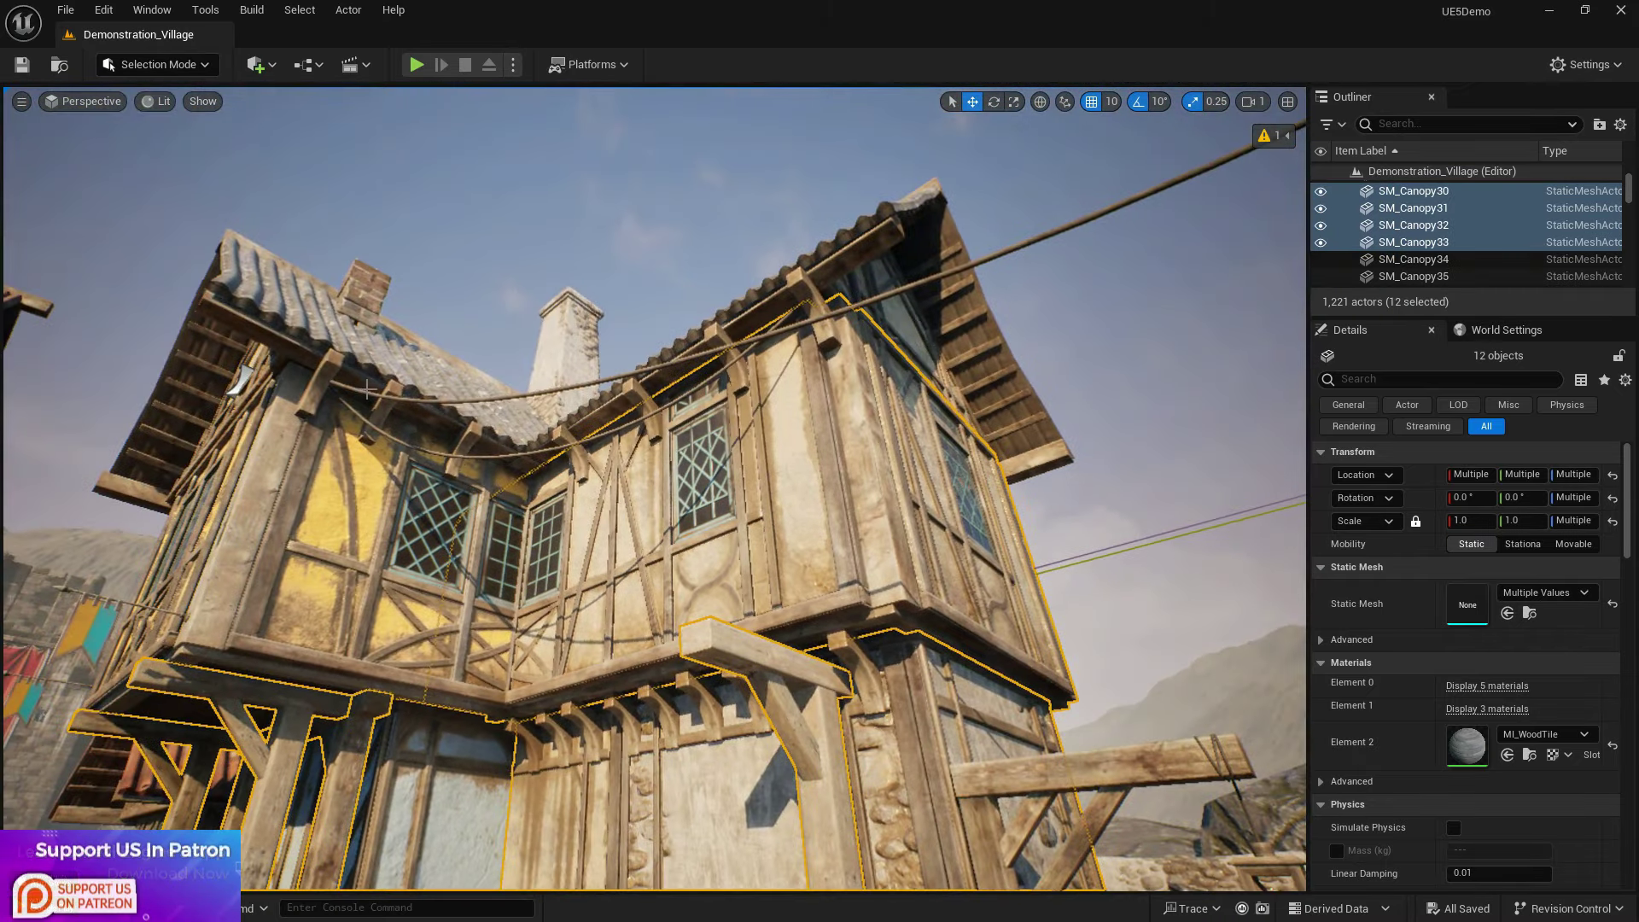
{"action": "left_click", "coordinate": [576, 365], "text": "ctrl"}
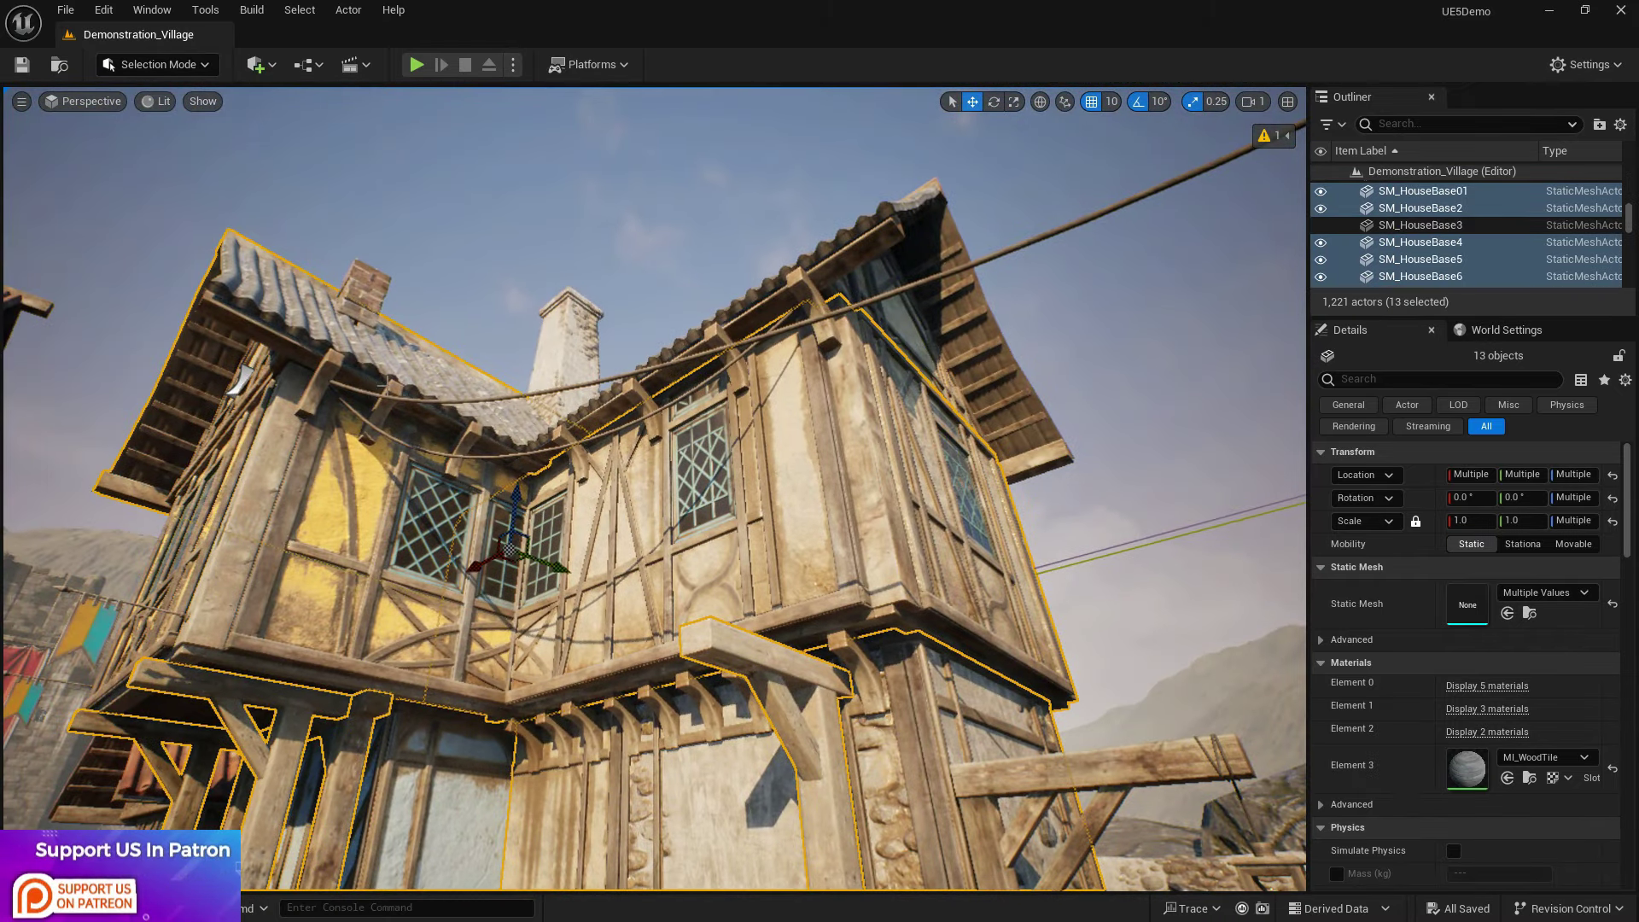
{"action": "left_click", "coordinate": [576, 366], "text": "ctrl"}
{"action": "left_click", "coordinate": [666, 356], "text": "ctrl"}
{"action": "left_click", "coordinate": [372, 295], "text": "ctrl"}
{"action": "right_click_drag", "start_coordinate": [372, 296], "coordinate": [372, 296]}
{"action": "left_click", "coordinate": [736, 504], "text": "ctrl"}
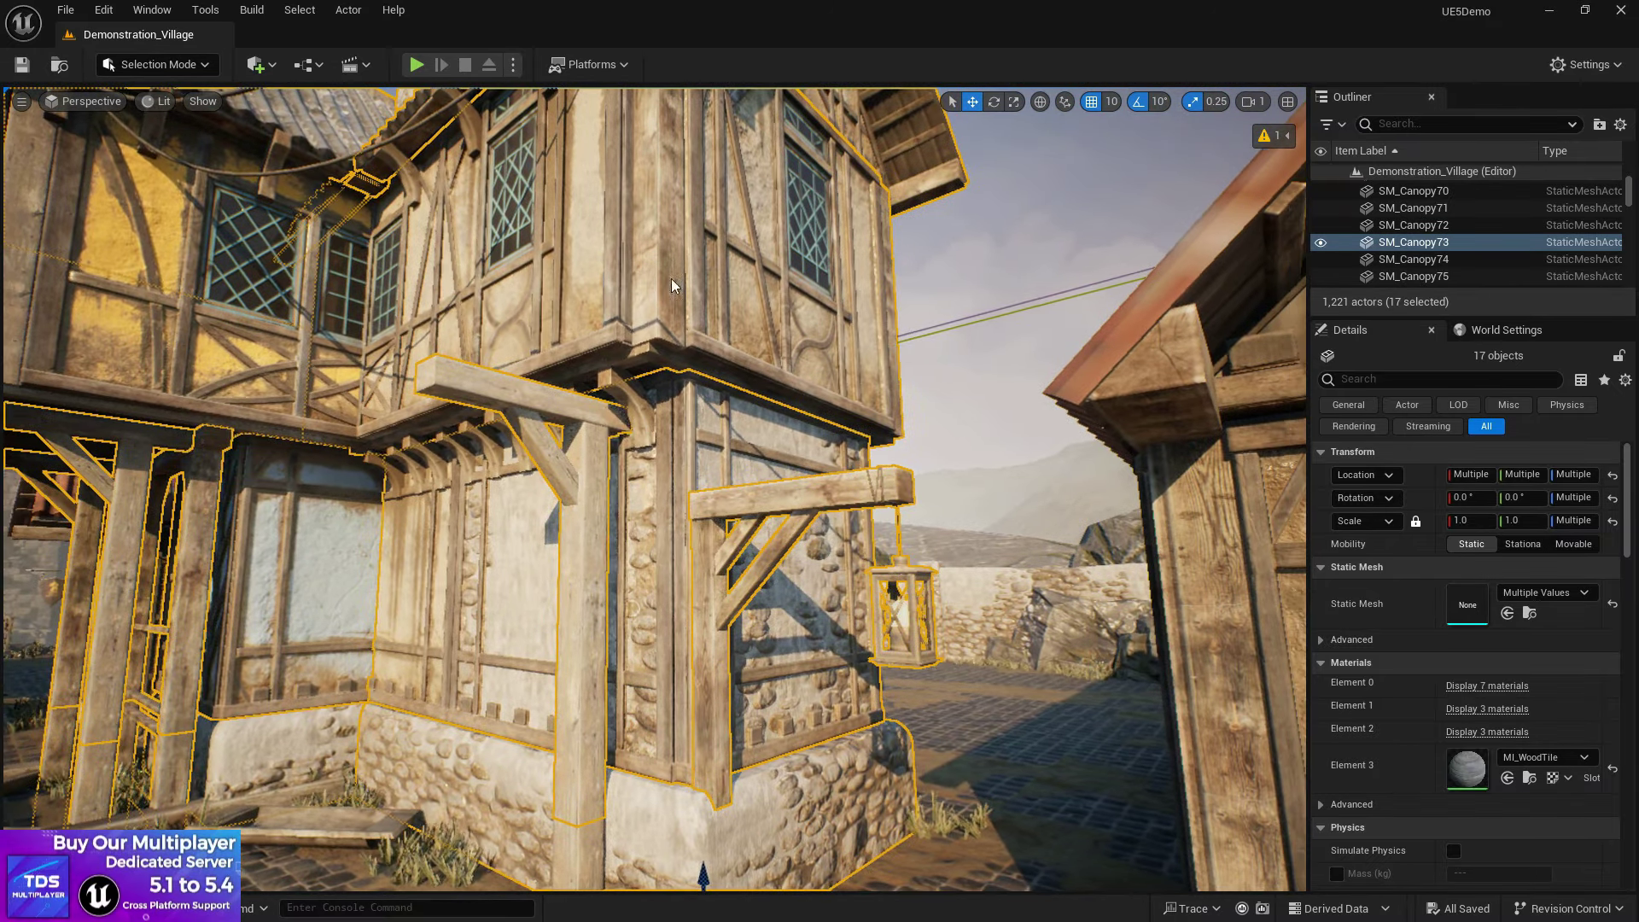
Step: Try to group the selected house pieces, and add the missing SM_HouseBase3 piece at the rear to the selection
{"action": "key", "text": "ctrl+g"}
{"action": "key", "text": "s"}
{"action": "right_click_drag", "start_coordinate": [693, 367], "coordinate": [547, 367]}
{"action": "right_click_drag", "start_coordinate": [735, 505], "coordinate": [735, 505]}
{"action": "right_click_drag", "start_coordinate": [603, 391], "coordinate": [603, 391]}
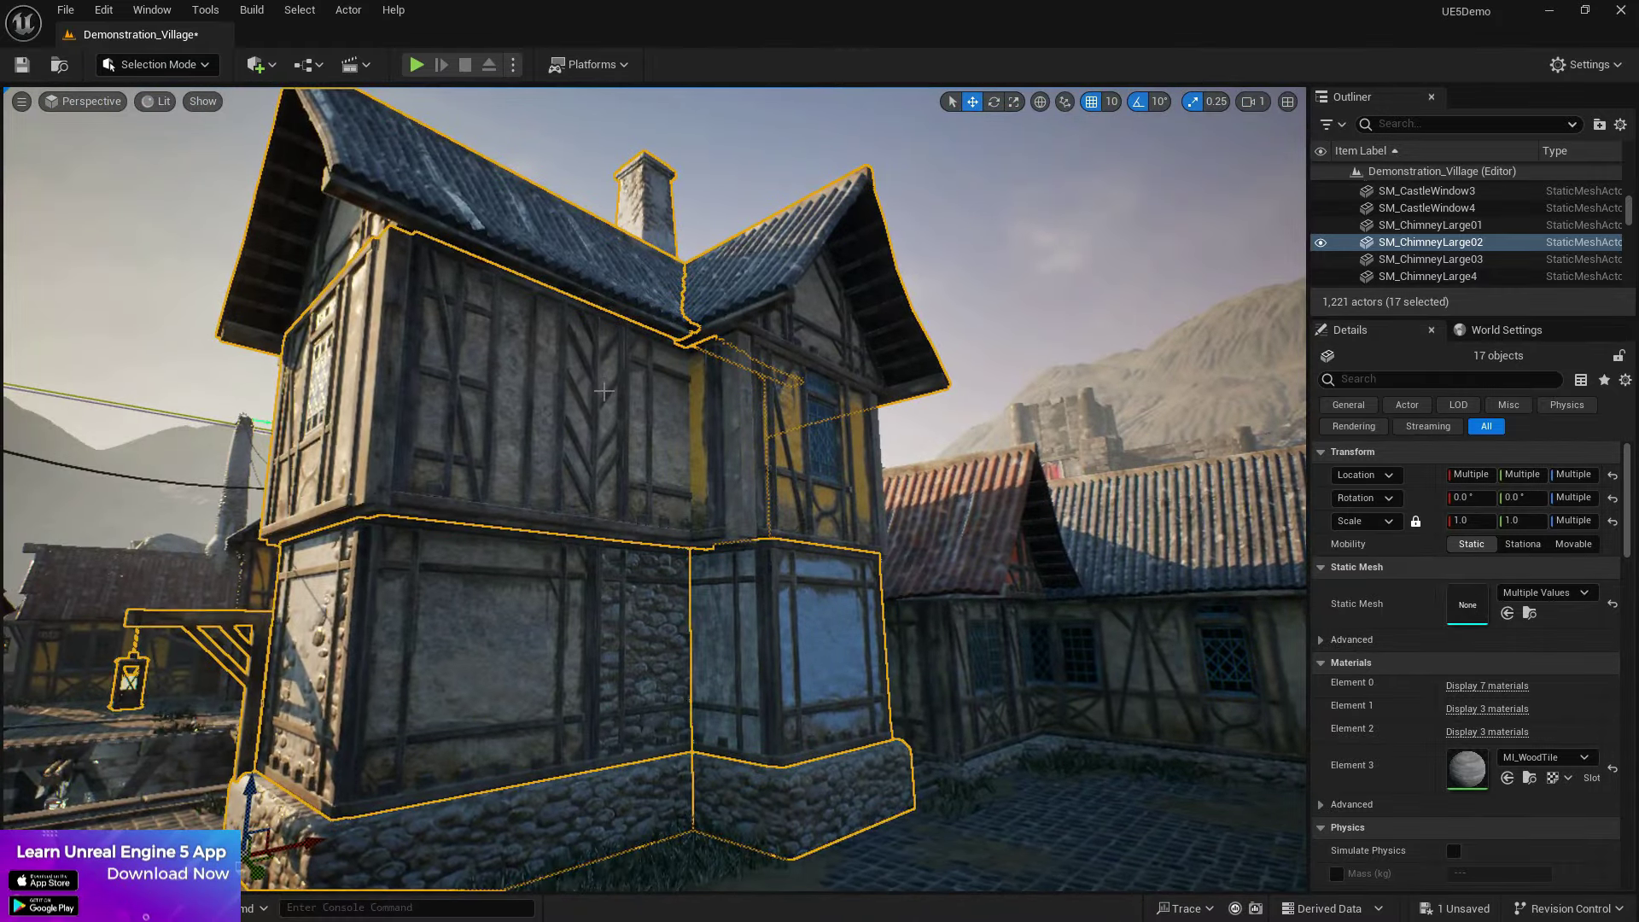
{"action": "right_click_drag", "start_coordinate": [353, 253], "coordinate": [337, 232]}
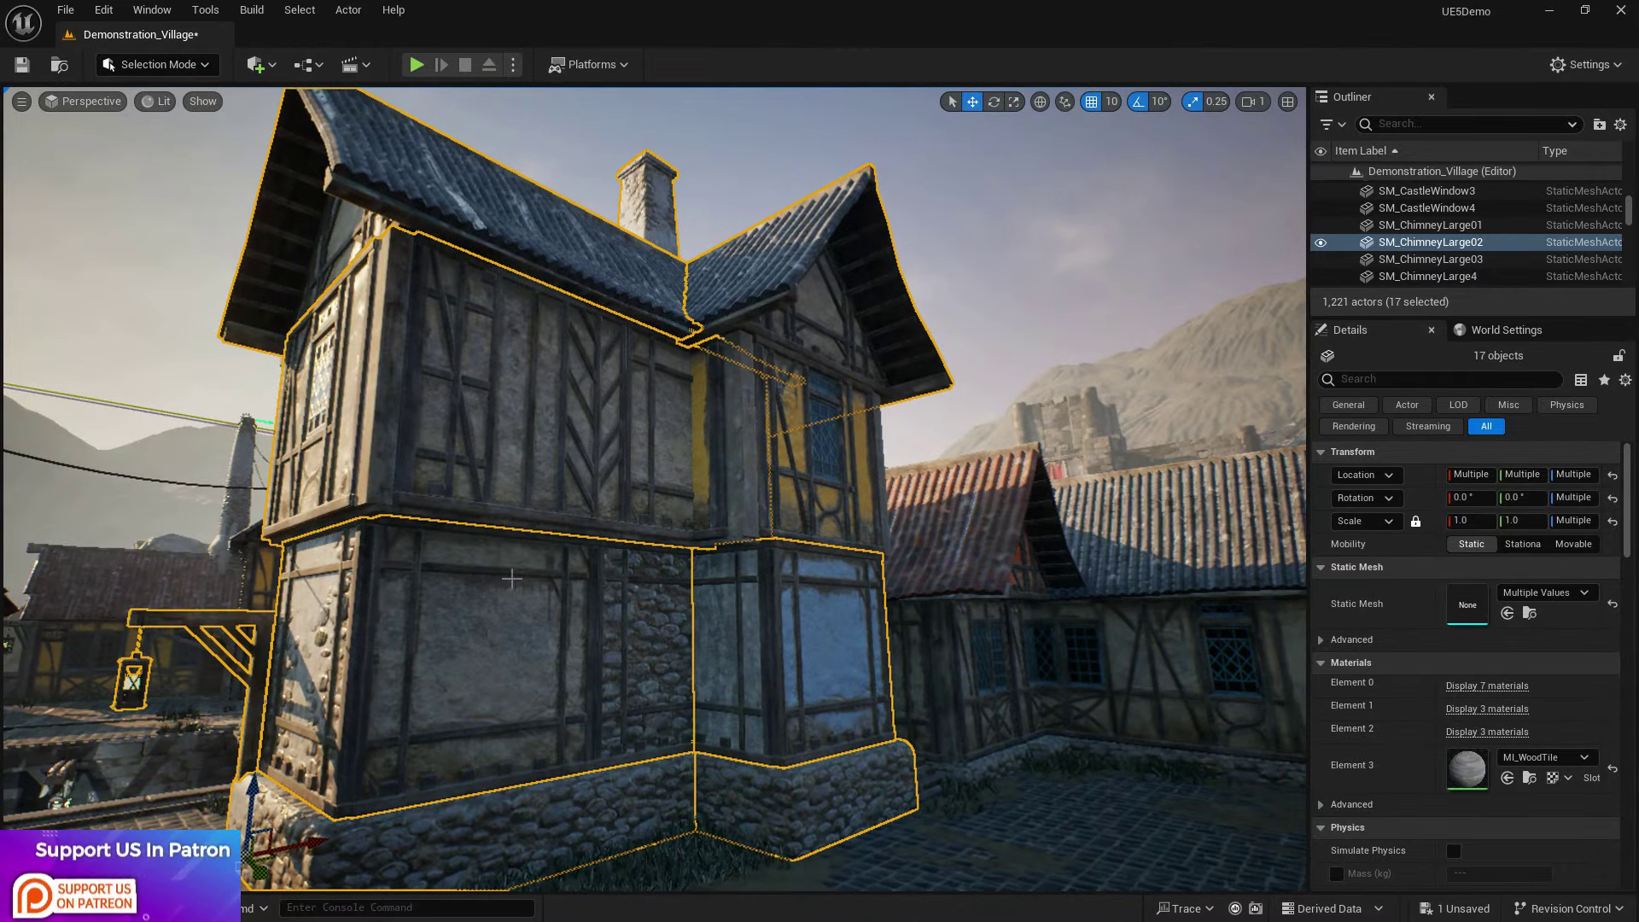
{"action": "right_click_drag", "start_coordinate": [512, 578], "coordinate": [512, 579]}
{"action": "left_click", "coordinate": [514, 415], "text": "shift"}
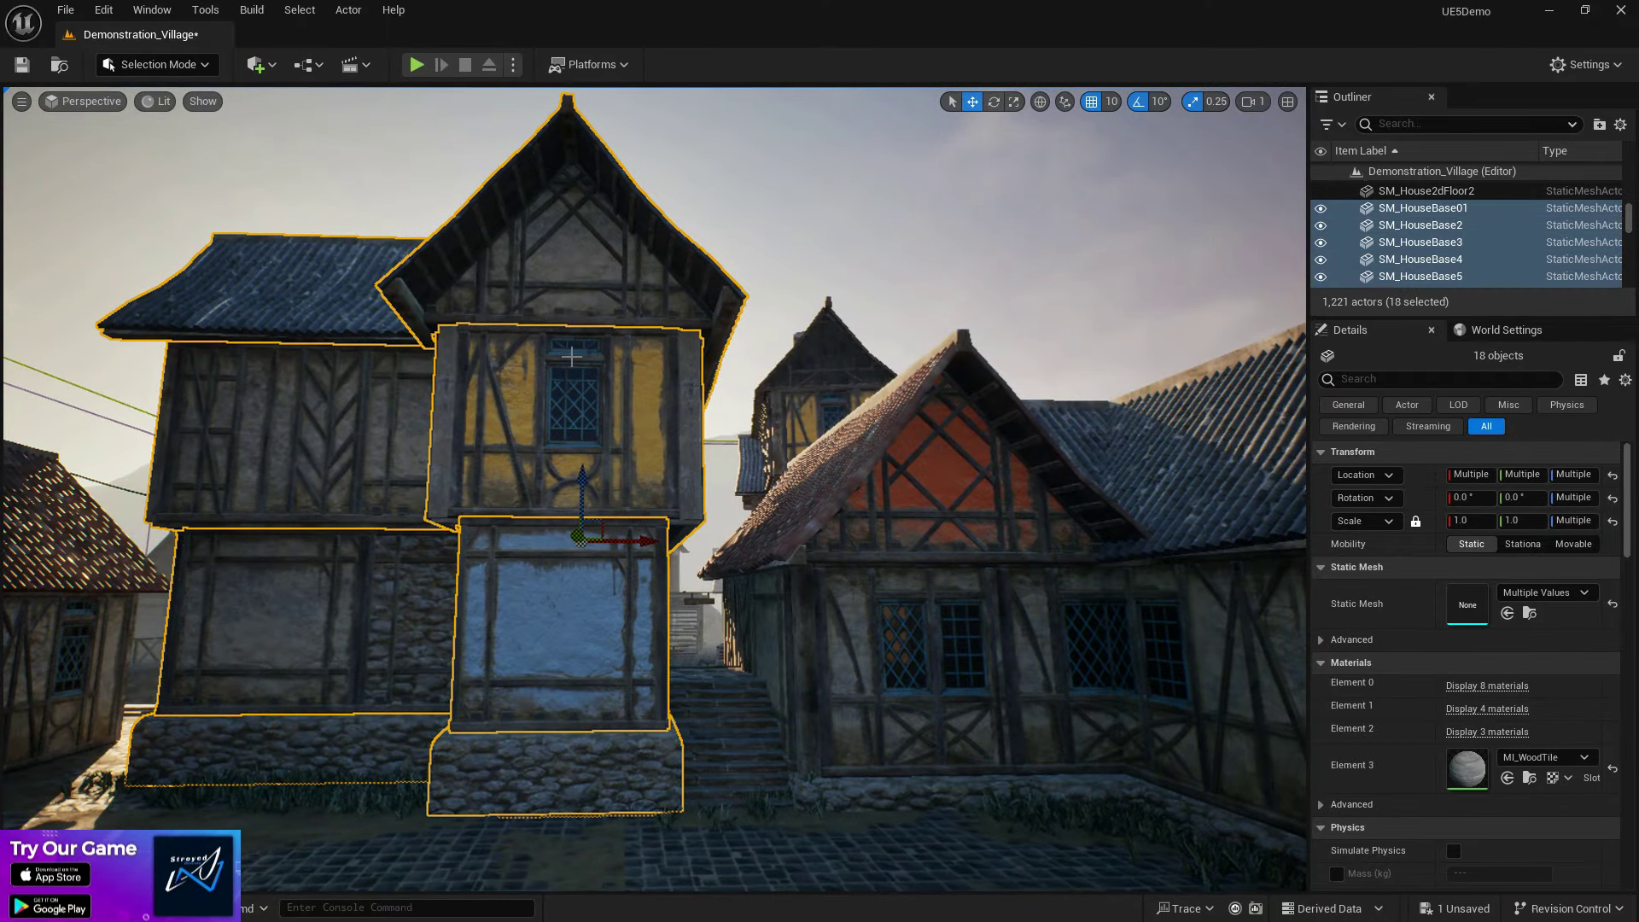
Step: Inspect the selected house from its rear, roof and chimney sides for pieces missing from the selection
{"action": "right_click_drag", "start_coordinate": [571, 356], "coordinate": [571, 355]}
{"action": "key", "text": "s"}
{"action": "right_click_drag", "start_coordinate": [674, 190], "coordinate": [674, 191]}
{"action": "key", "text": "s"}
{"action": "key", "text": "w"}
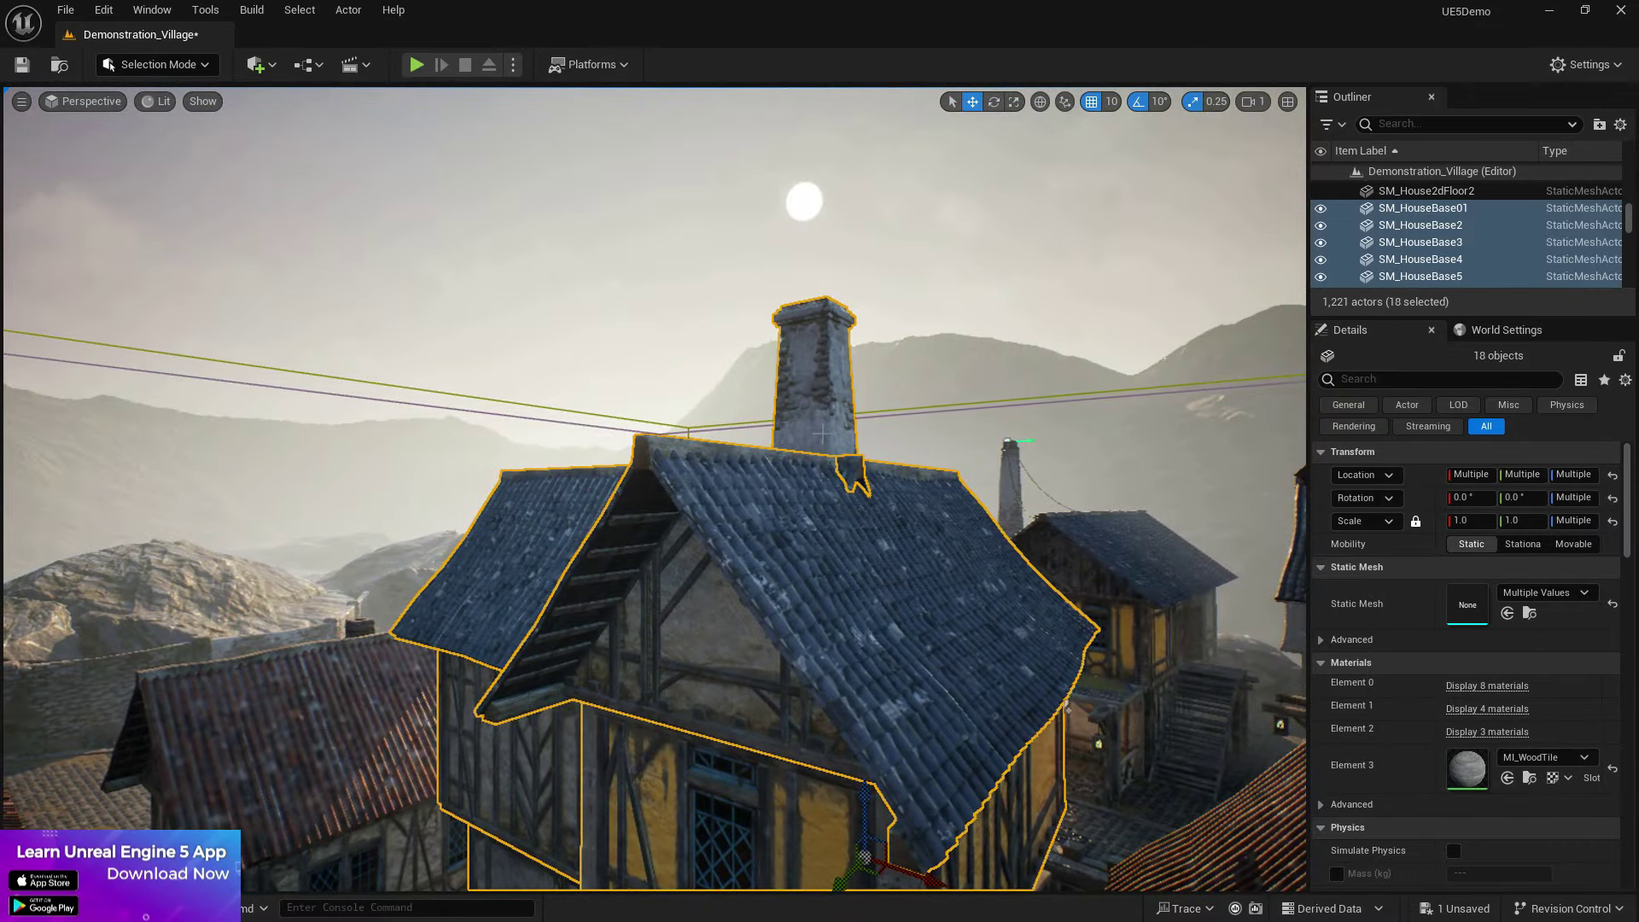
{"action": "right_click_drag", "start_coordinate": [822, 434], "coordinate": [822, 433]}
{"action": "key", "text": "w"}
{"action": "key", "text": "s"}
{"action": "key", "text": "s"}
Step: Try moving the selected house across the courtyard as a whole, and undo the move
{"action": "left_click_drag", "start_coordinate": [701, 405], "coordinate": [918, 356]}
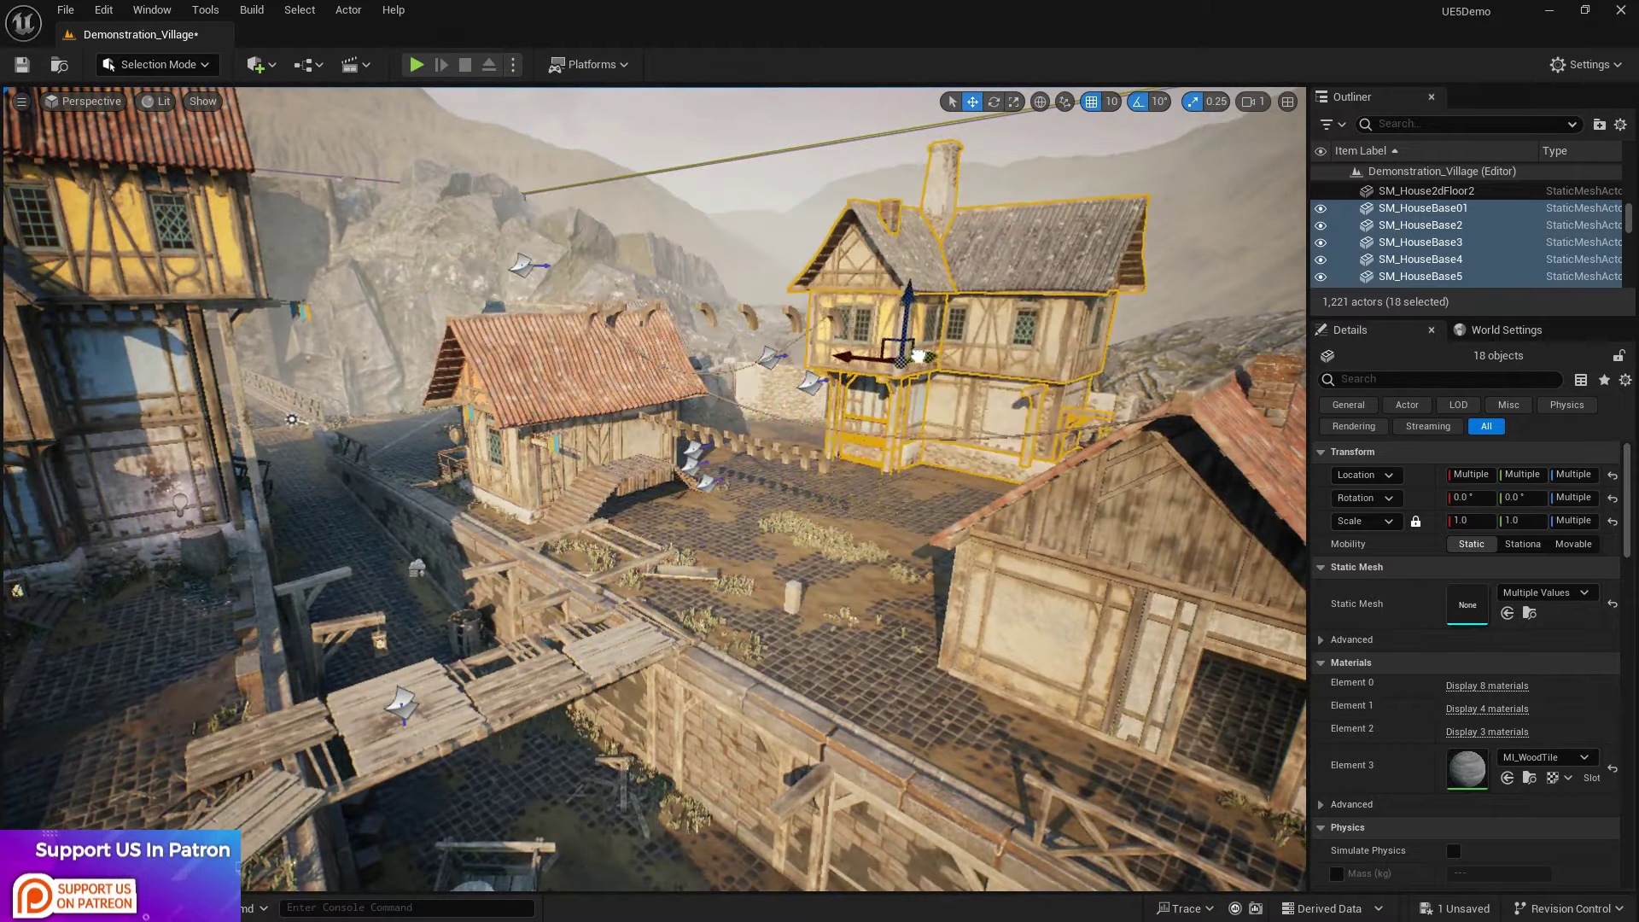
{"action": "left_click_drag", "start_coordinate": [1032, 313], "coordinate": [931, 328]}
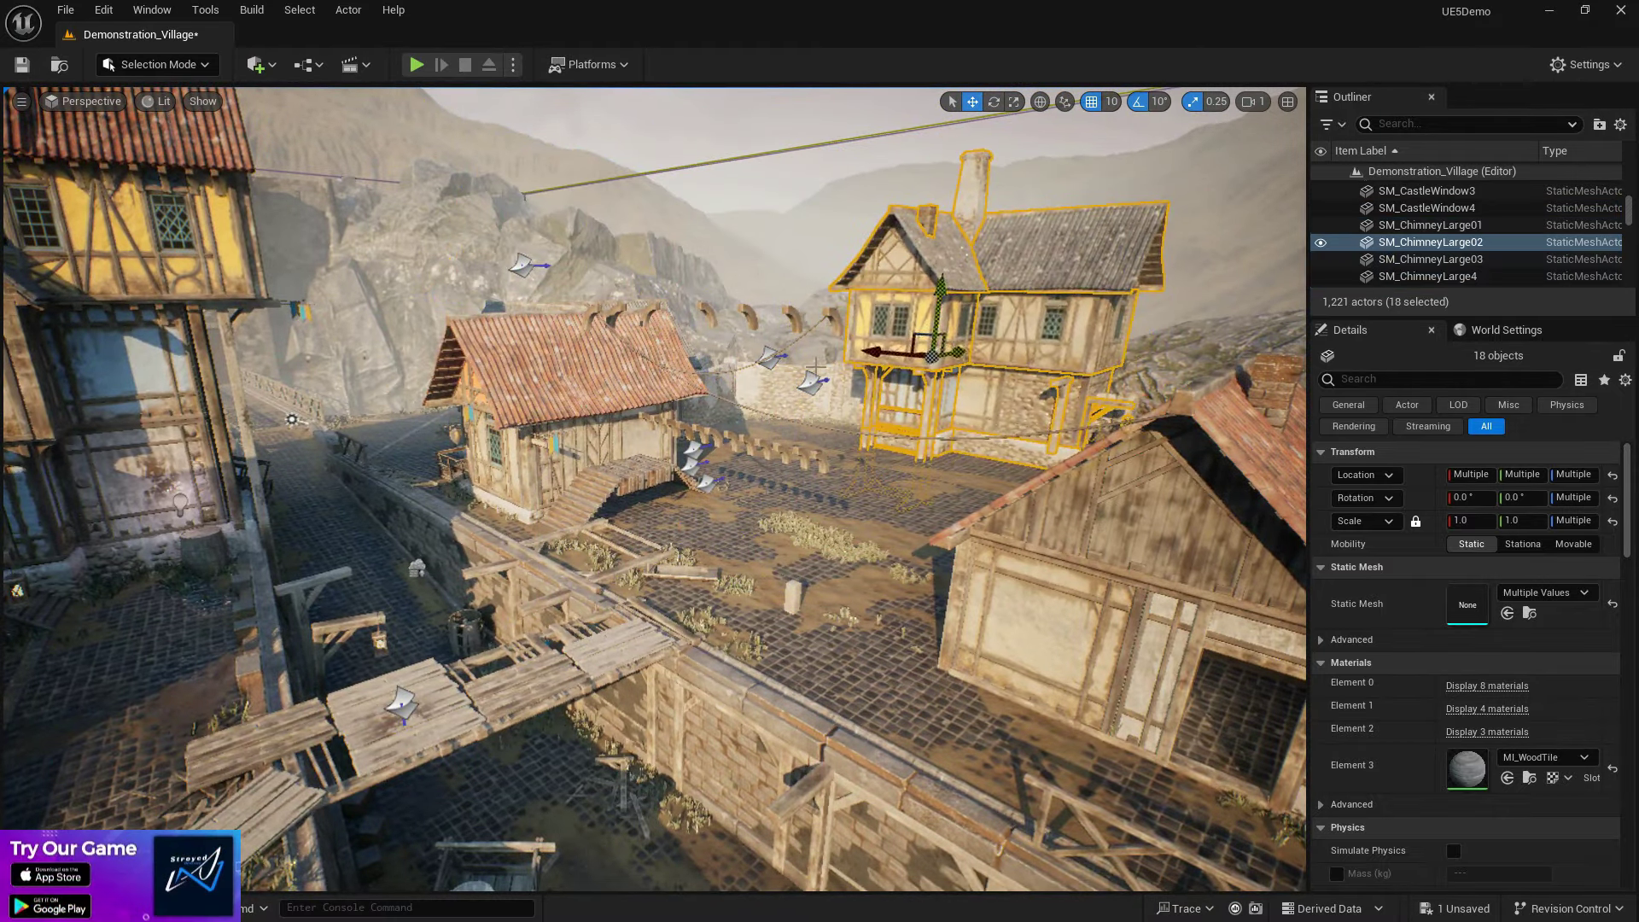
{"action": "key", "text": "w"}
{"action": "right_click_drag", "start_coordinate": [930, 328], "coordinate": [930, 329]}
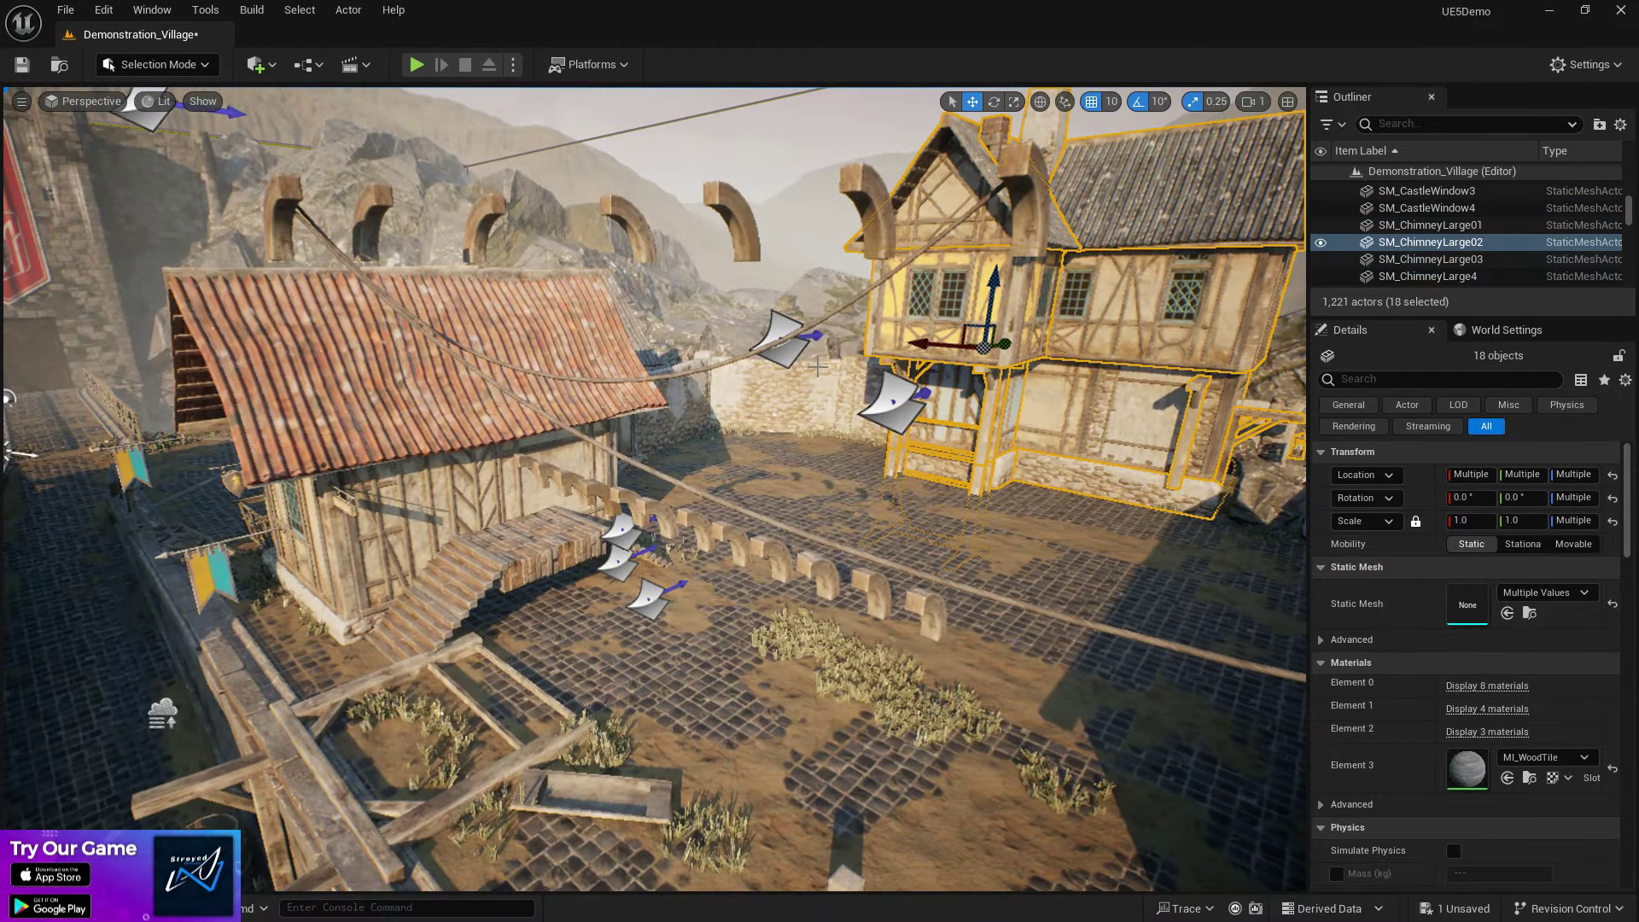
{"action": "right_click_drag", "start_coordinate": [822, 435], "coordinate": [822, 435]}
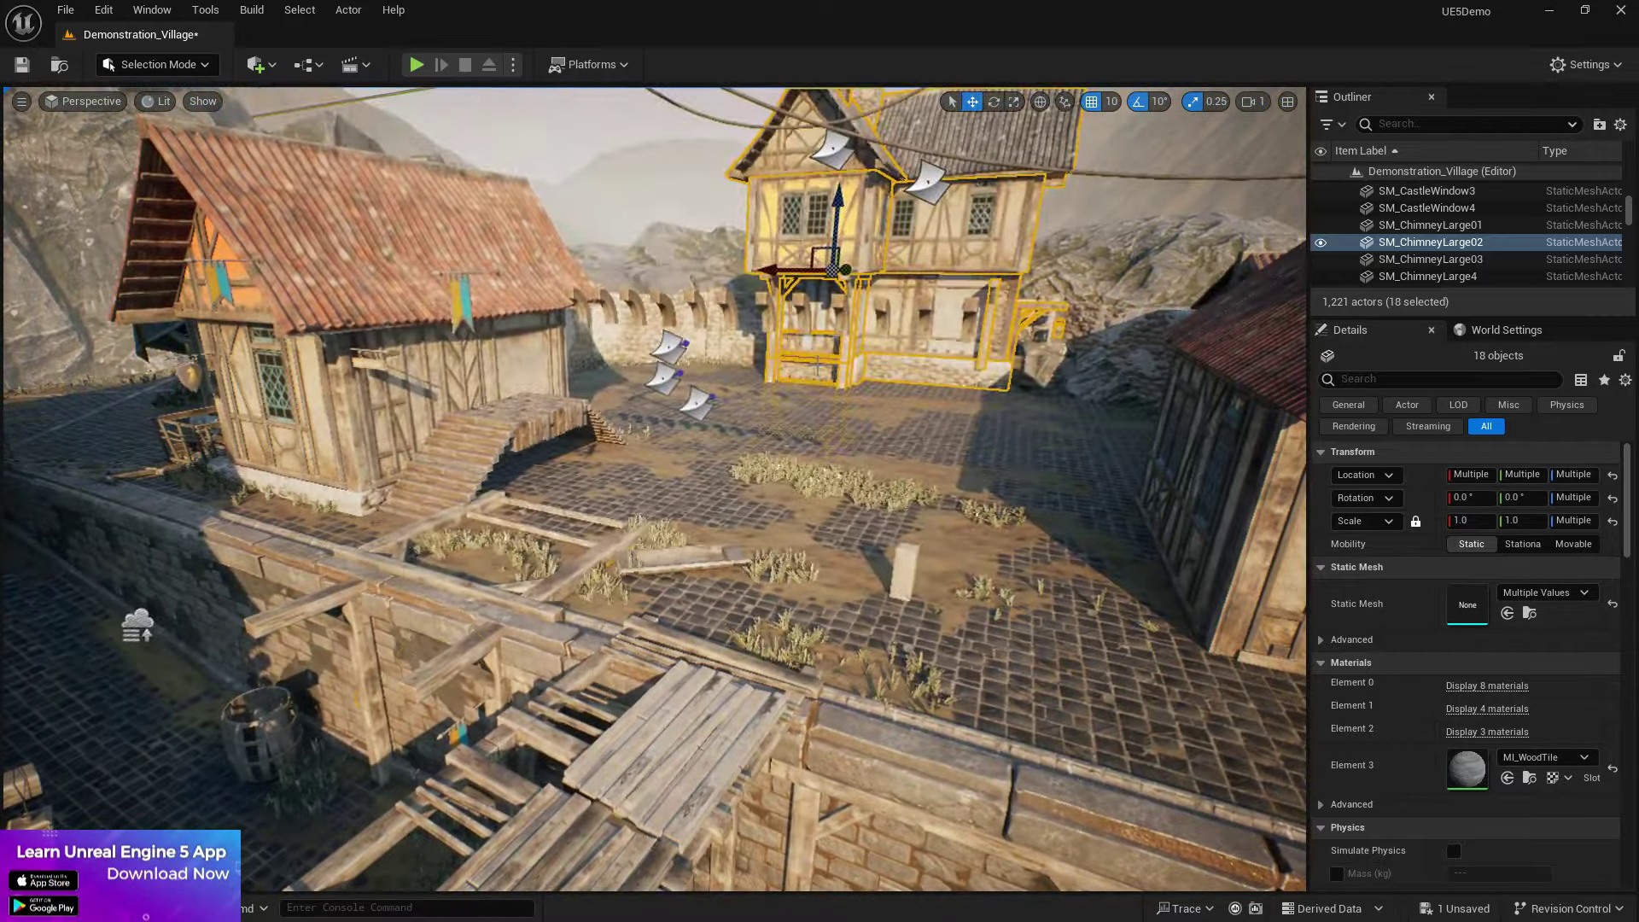
{"action": "key", "text": "ctrl+z"}
Step: Group all the selected pieces of the timber house into a single group actor
{"action": "right_click_drag", "start_coordinate": [654, 488], "coordinate": [655, 384]}
{"action": "key", "text": "w"}
{"action": "scroll", "coordinate": [856, 431], "scroll_direction": "up", "scroll_amount": 3}
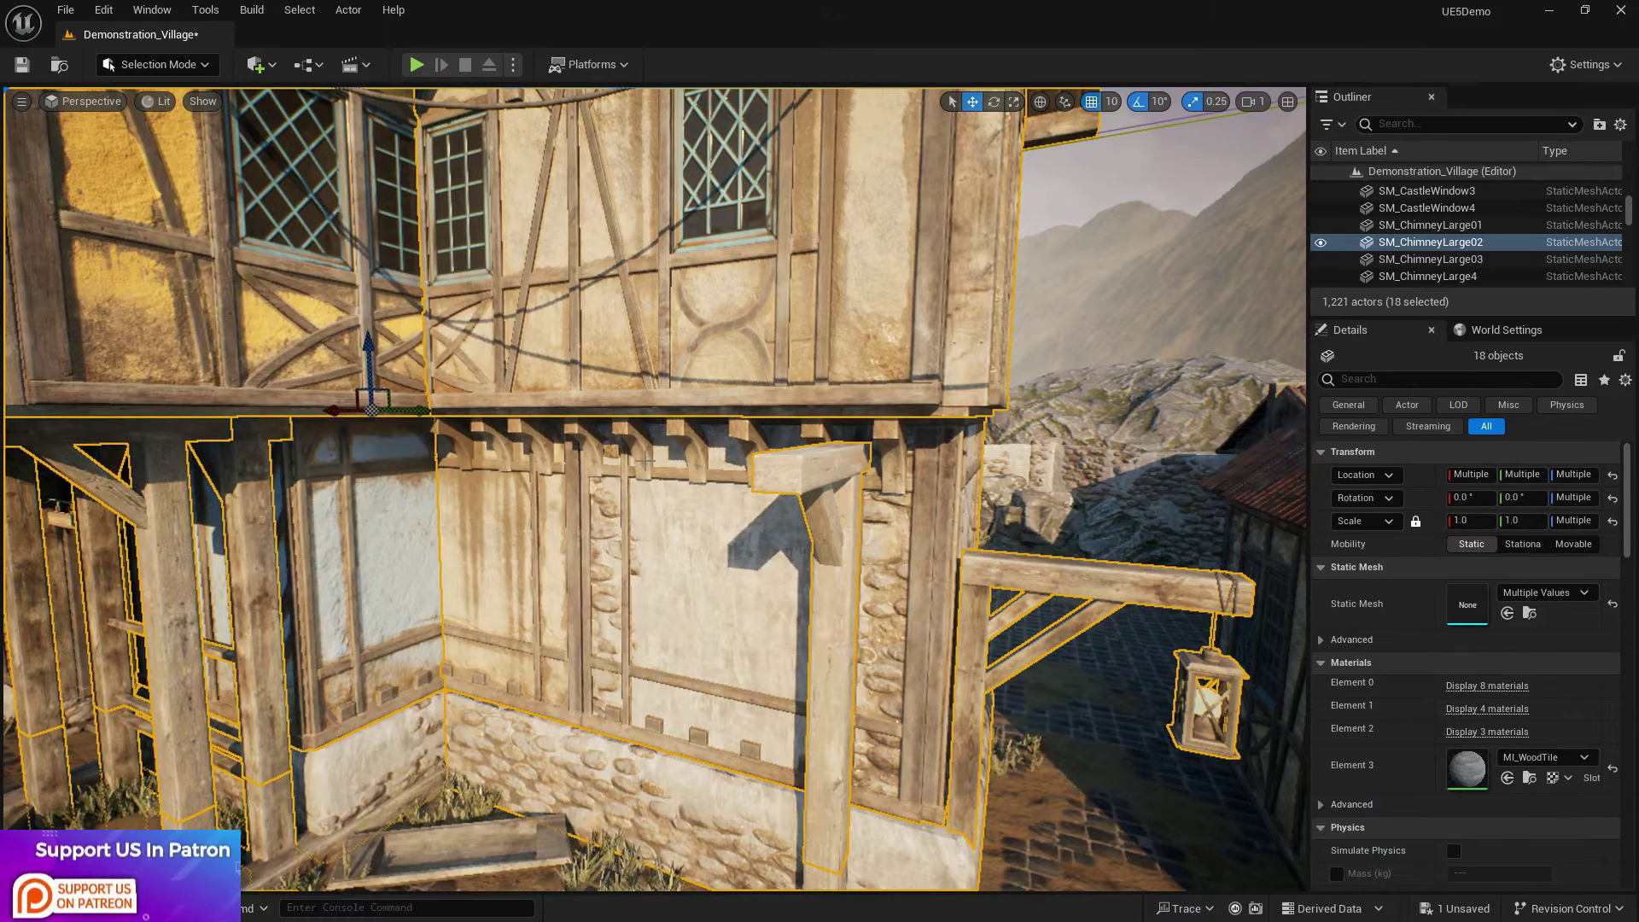
{"action": "key", "text": "ctrl+g"}
{"action": "key", "text": "s"}
{"action": "mouse_move", "coordinate": [645, 463]}
{"action": "right_mouse_down"}
{"action": "mouse_move", "coordinate": [645, 529]}
{"action": "mouse_move", "coordinate": [614, 460]}
{"action": "right_mouse_up"}
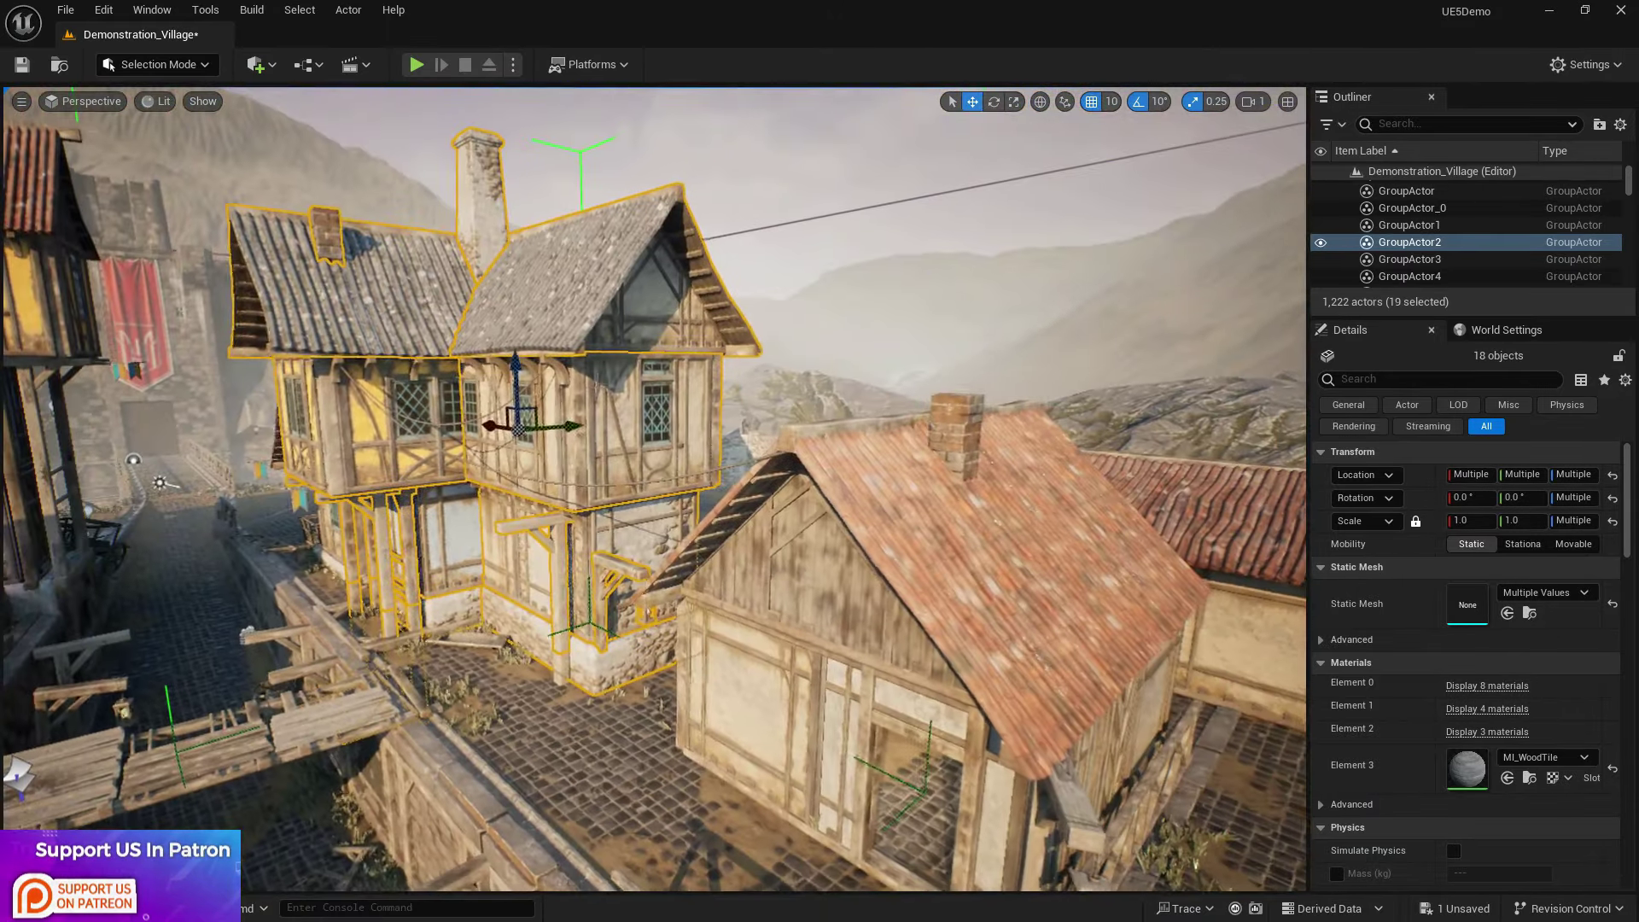
Step: Examine the grouped house and the other timber houses around the village courtyard
{"action": "key", "text": "f"}
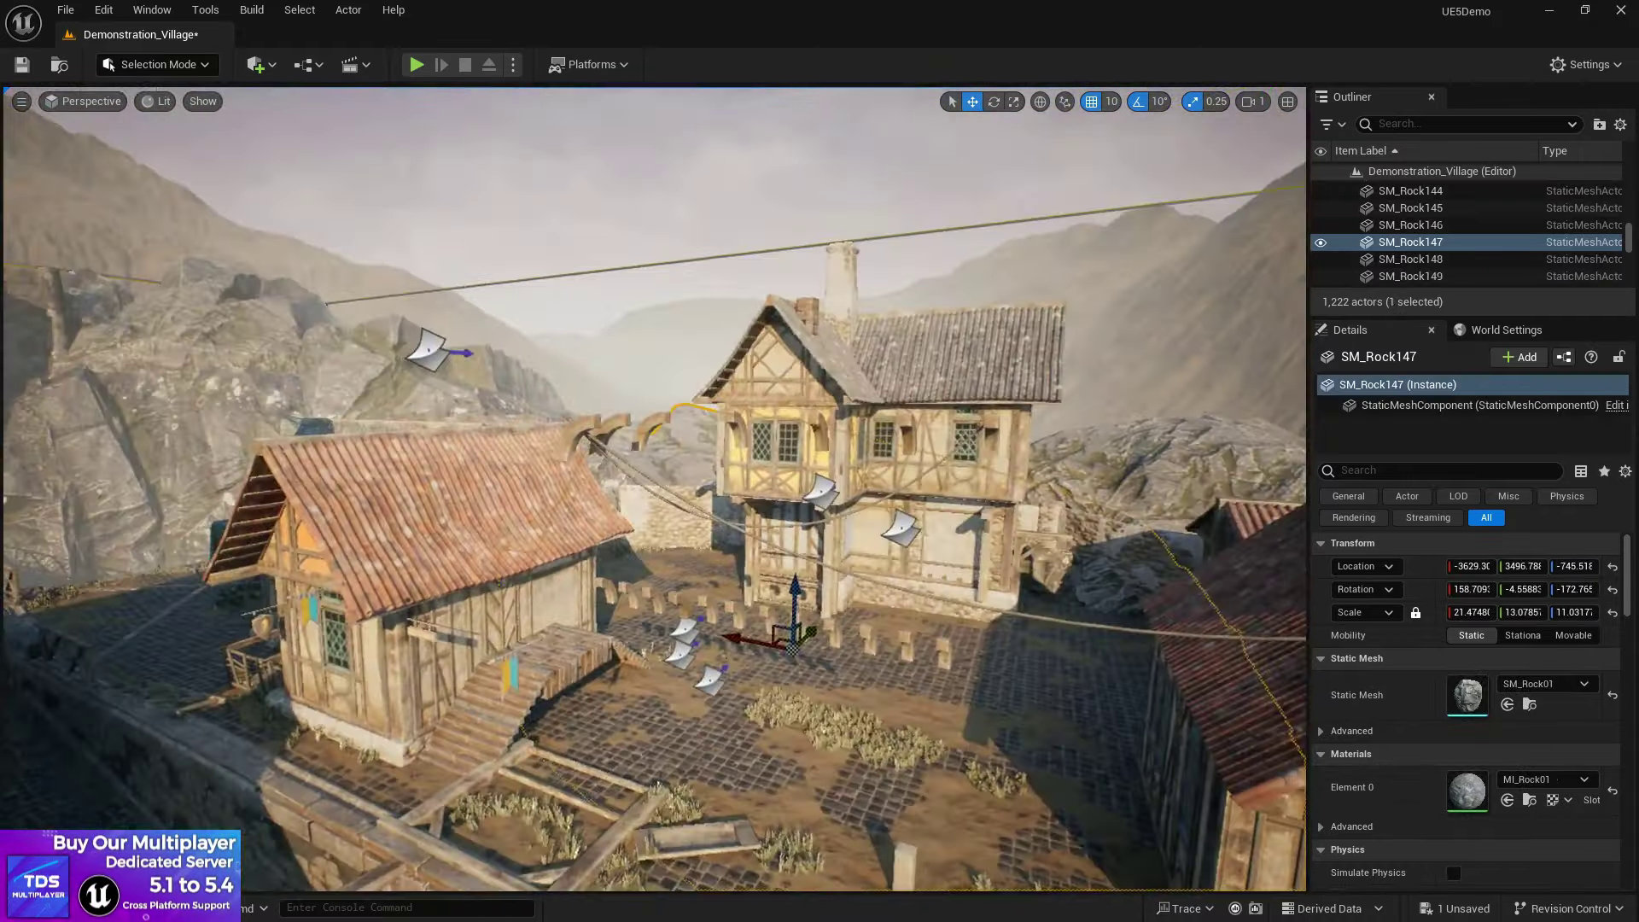
{"action": "right_click_drag", "start_coordinate": [658, 784], "coordinate": [546, 802]}
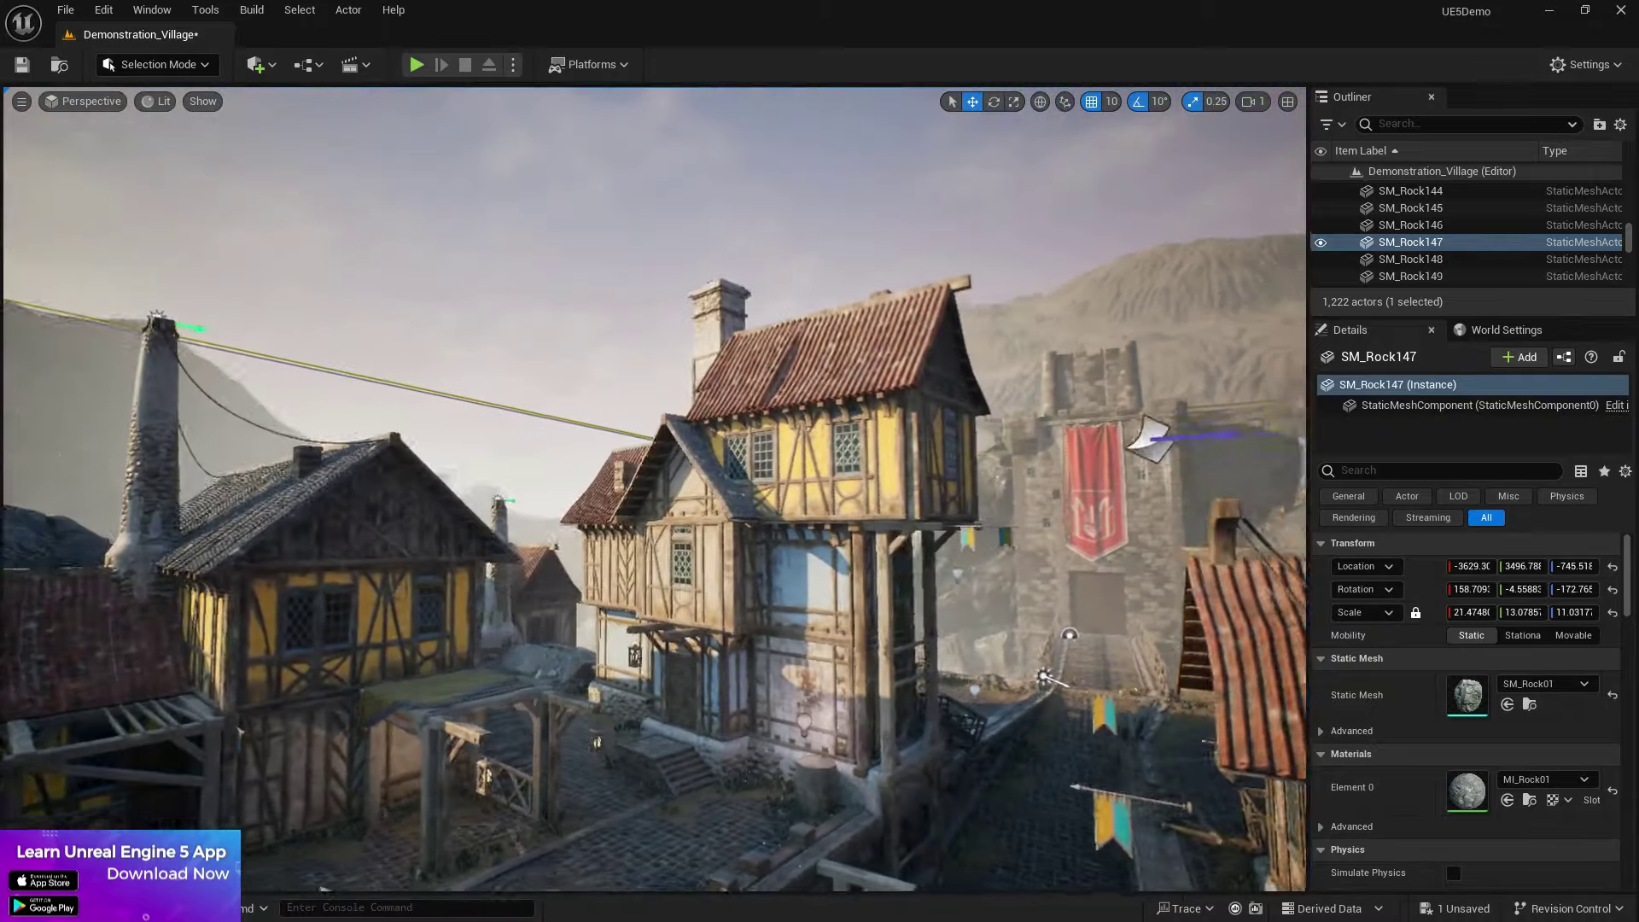
{"action": "right_click_drag", "start_coordinate": [655, 488], "coordinate": [939, 520]}
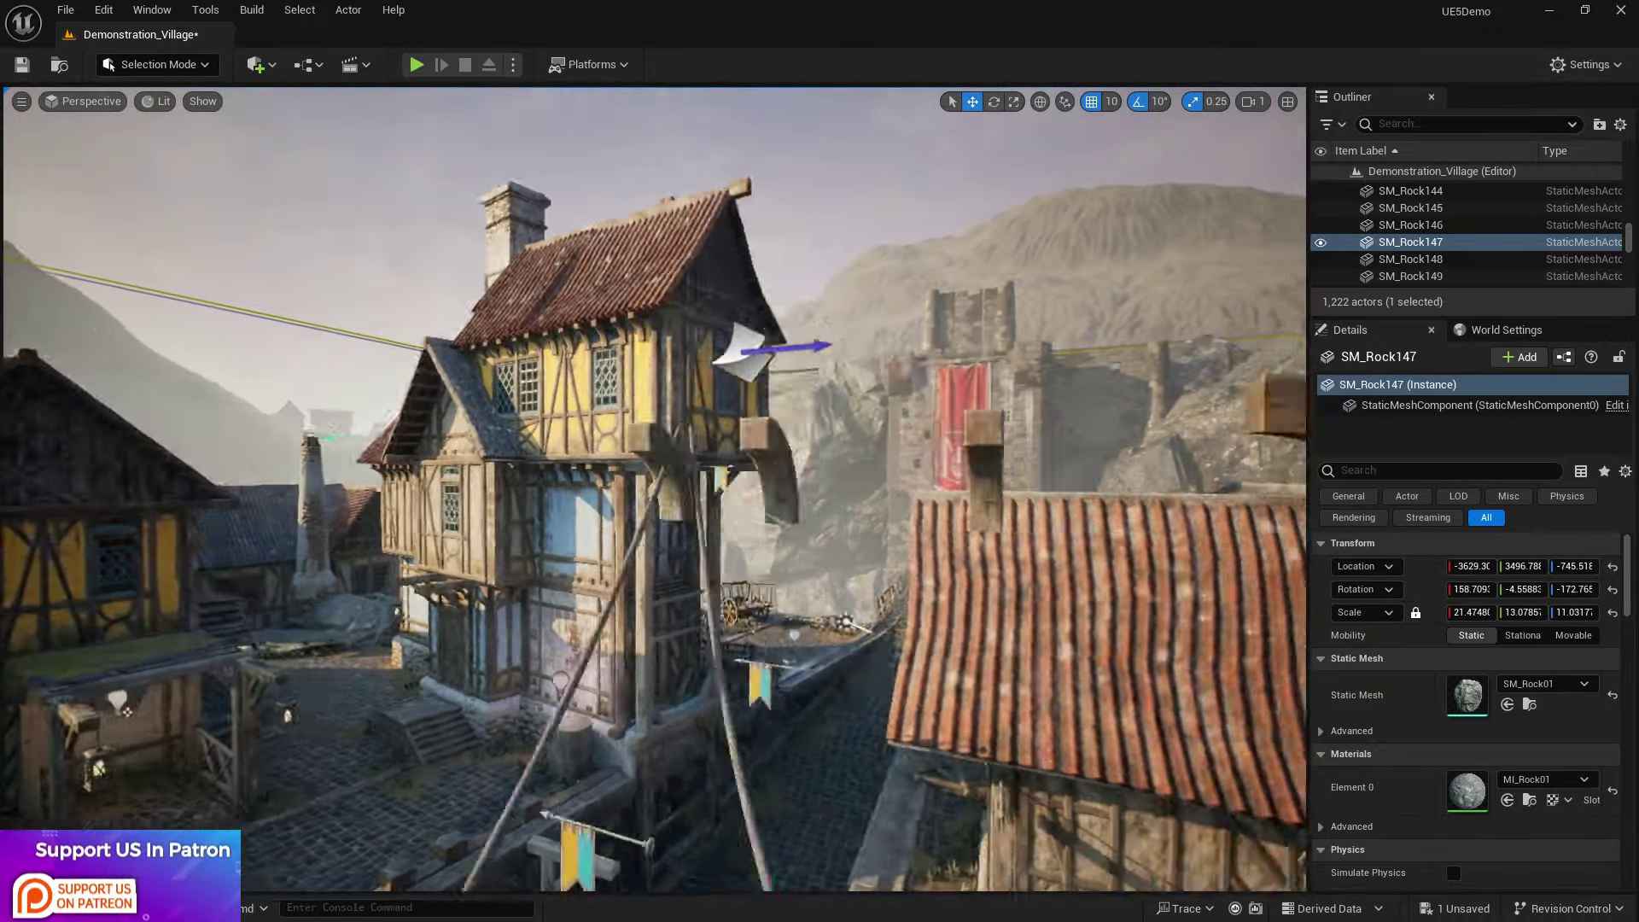
{"action": "right_click_drag", "start_coordinate": [648, 486], "coordinate": [649, 486]}
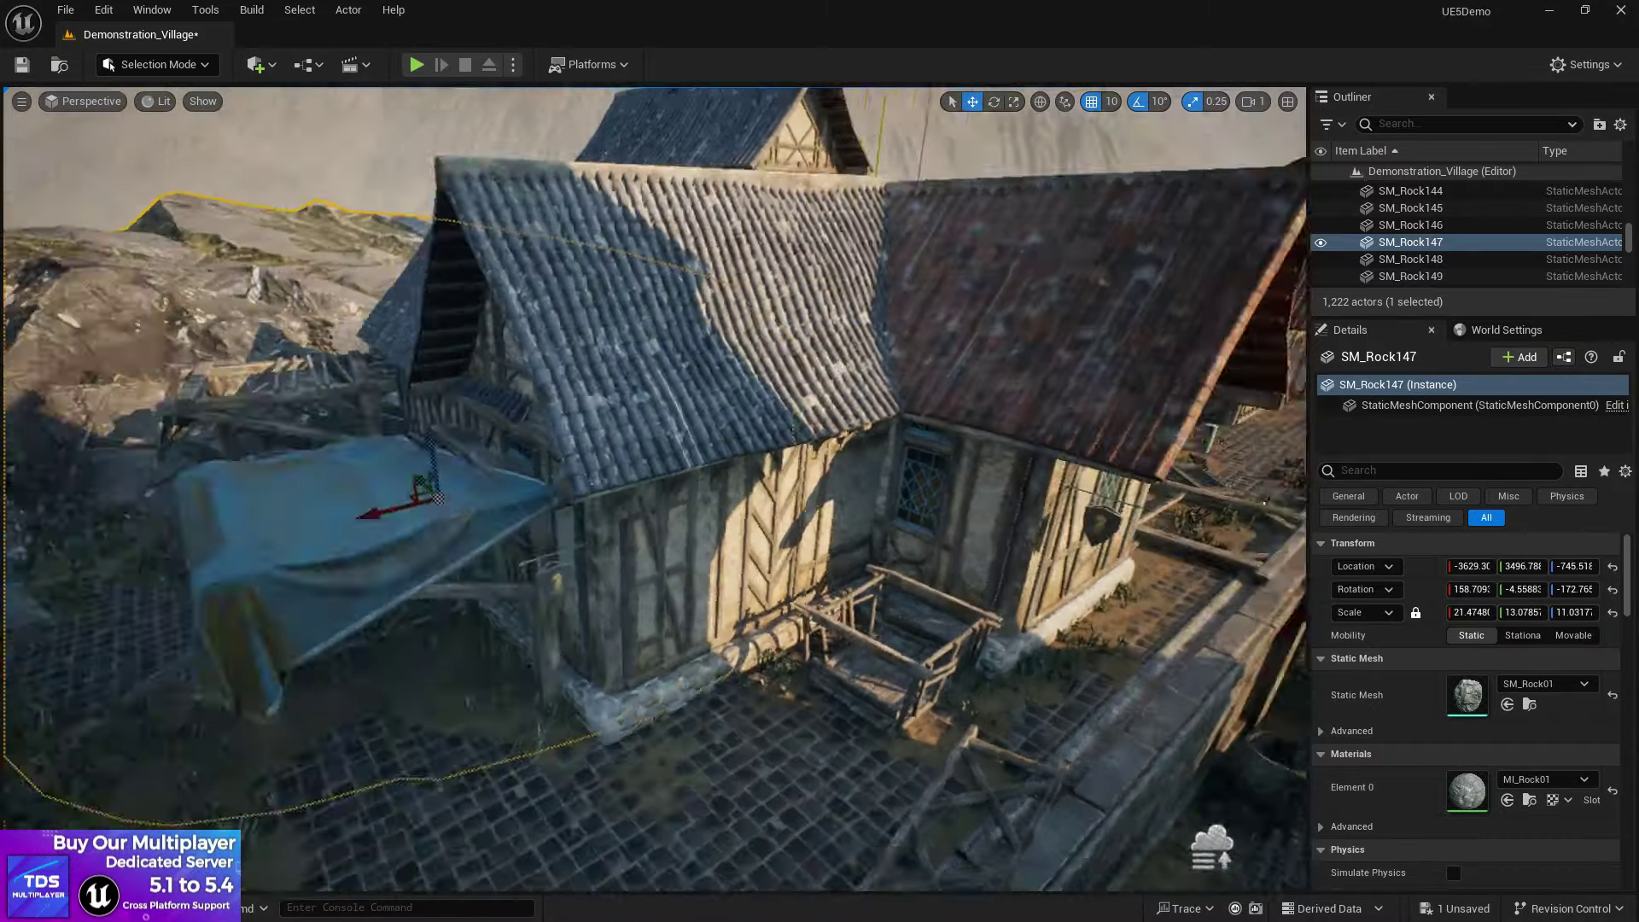
Step: Multi-select the canopies, blue cloth, slate roof and walls of the small village house
{"action": "right_click_drag", "start_coordinate": [653, 488], "coordinate": [484, 429]}
{"action": "left_click", "coordinate": [644, 504]}
{"action": "left_click", "coordinate": [485, 430], "text": "ctrl"}
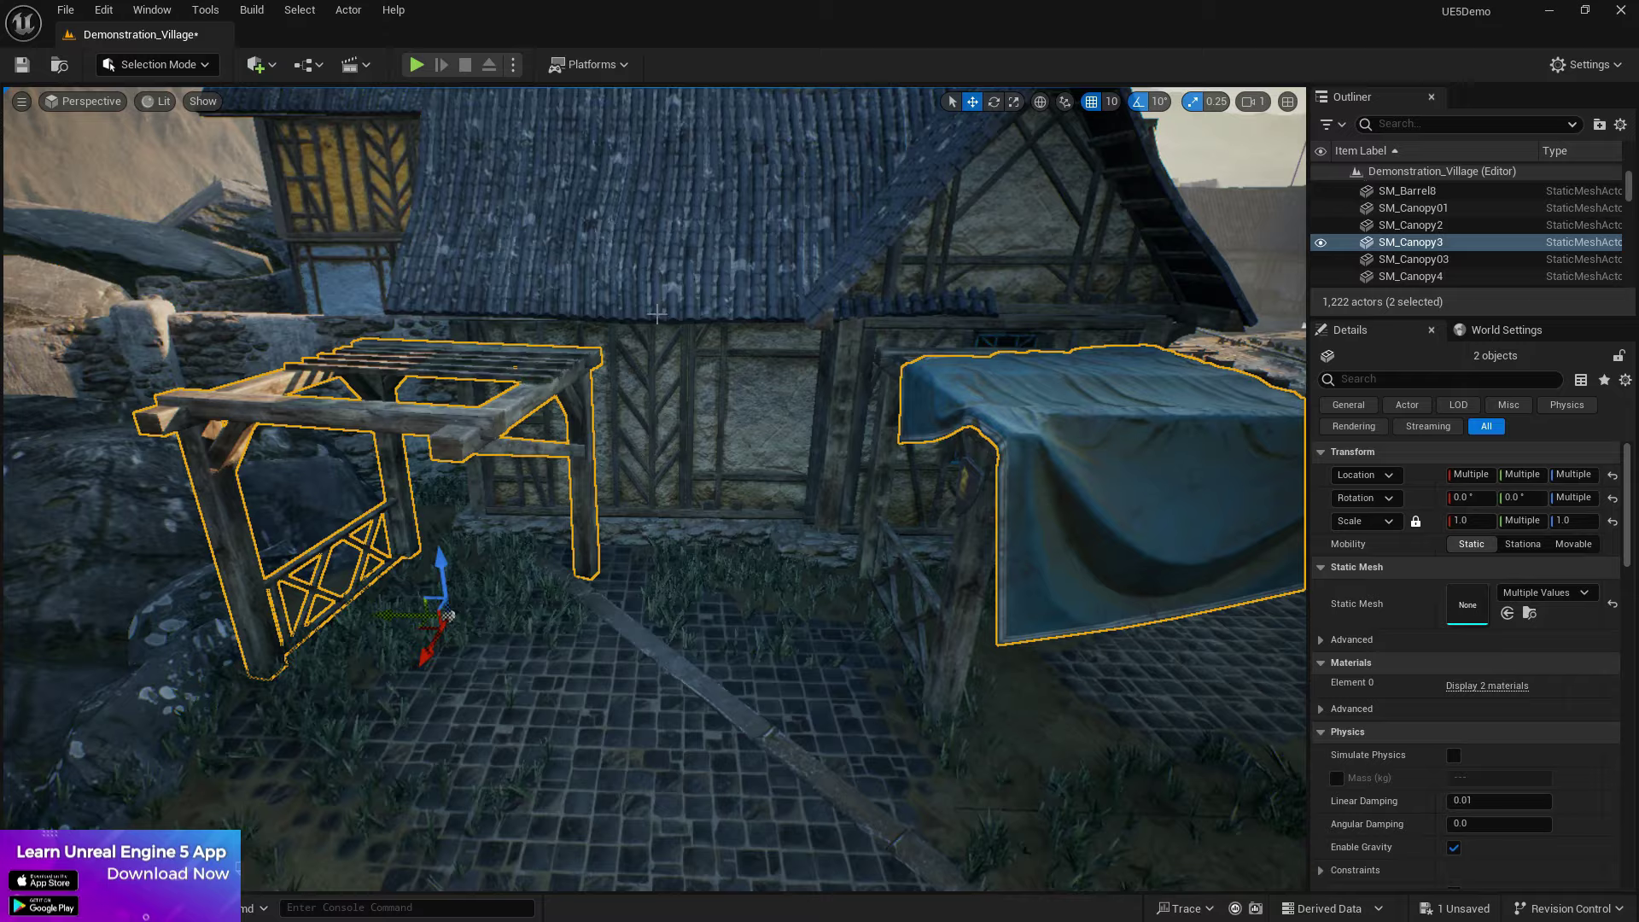
{"action": "left_click", "coordinate": [993, 238], "text": "ctrl"}
{"action": "left_click", "coordinate": [948, 598], "text": "ctrl"}
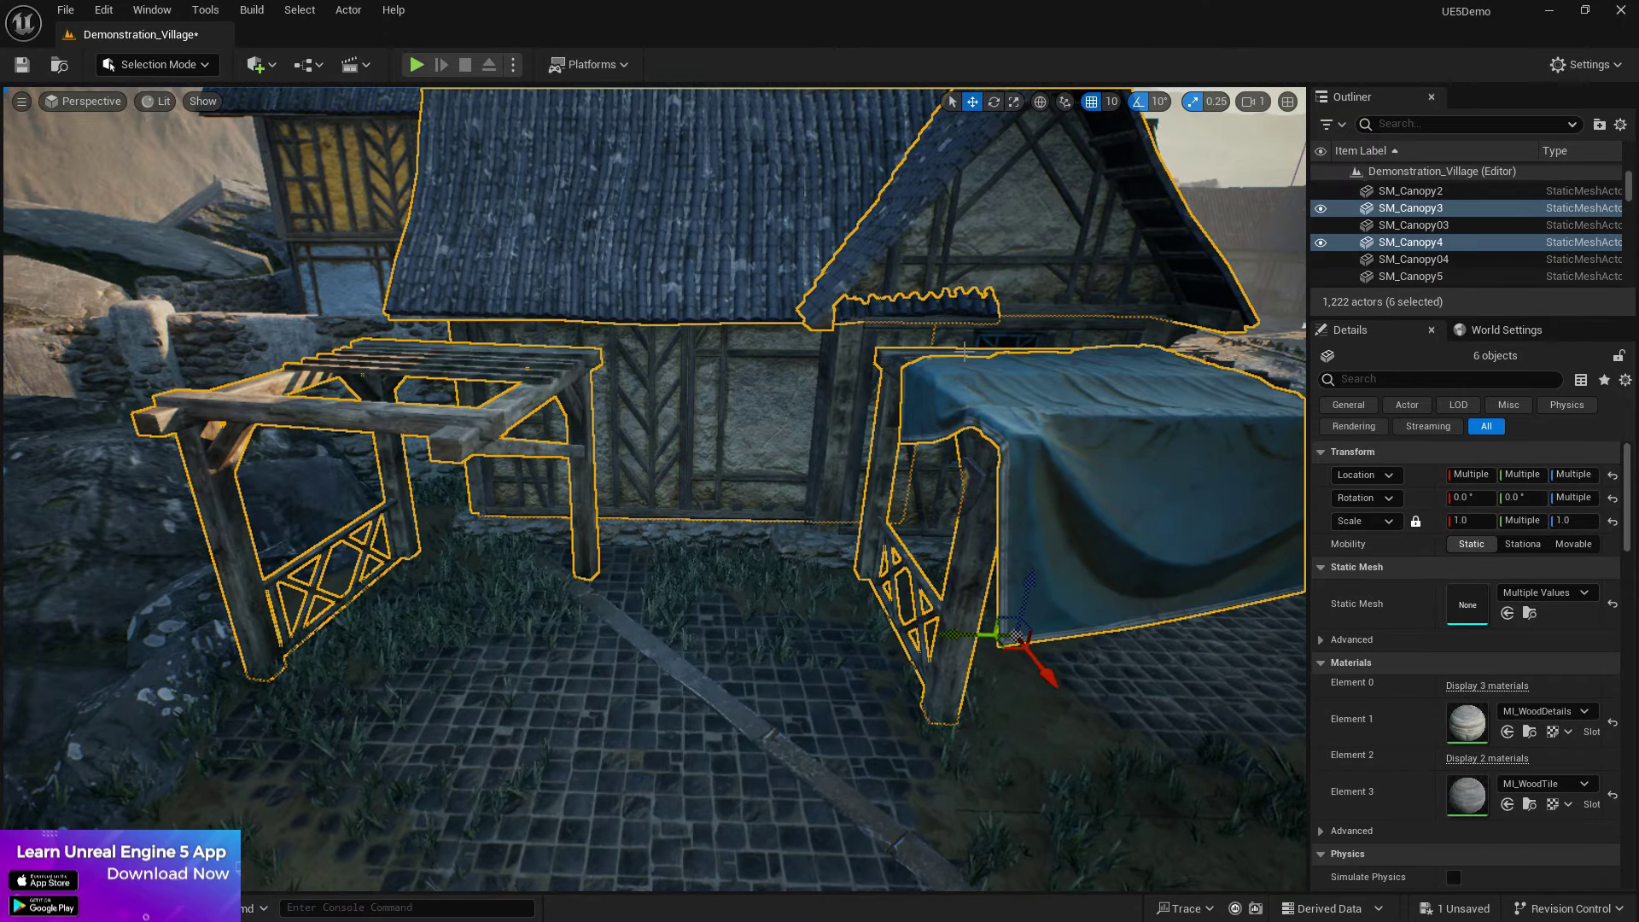
{"action": "left_click", "coordinate": [947, 336], "text": "ctrl"}
{"action": "right_click_drag", "start_coordinate": [1048, 278], "coordinate": [708, 416]}
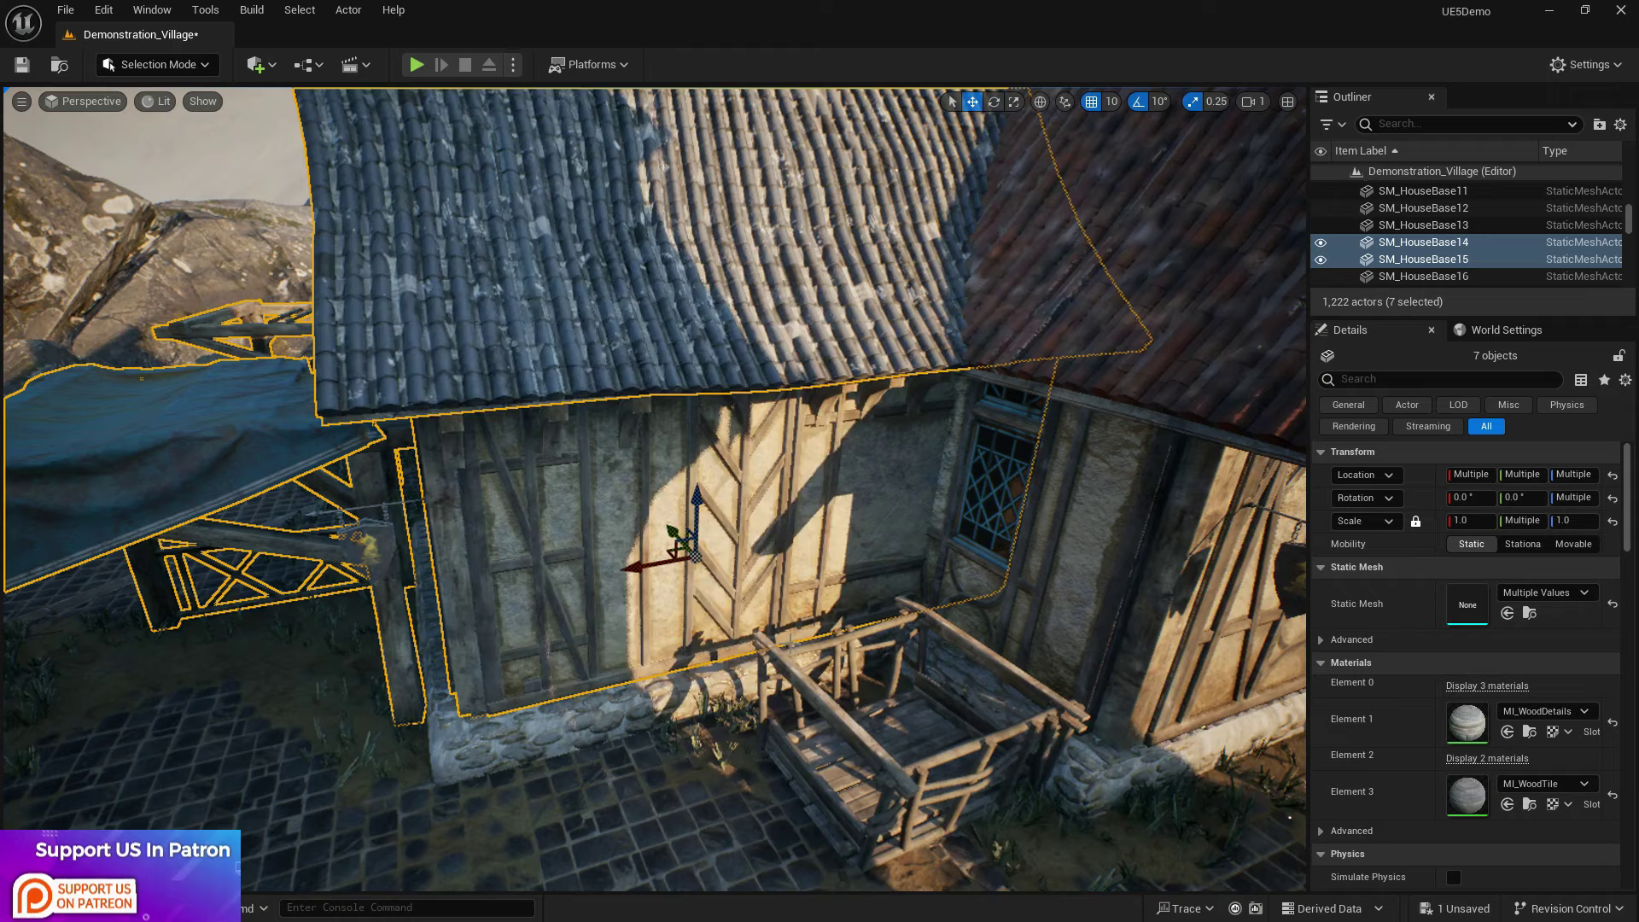
Step: Add the wooden cart, the shield sign, and the red-roofed wing's walls and roof to the selection
{"action": "left_click", "coordinate": [783, 671], "text": "ctrl"}
{"action": "left_click", "coordinate": [1077, 512], "text": "ctrl"}
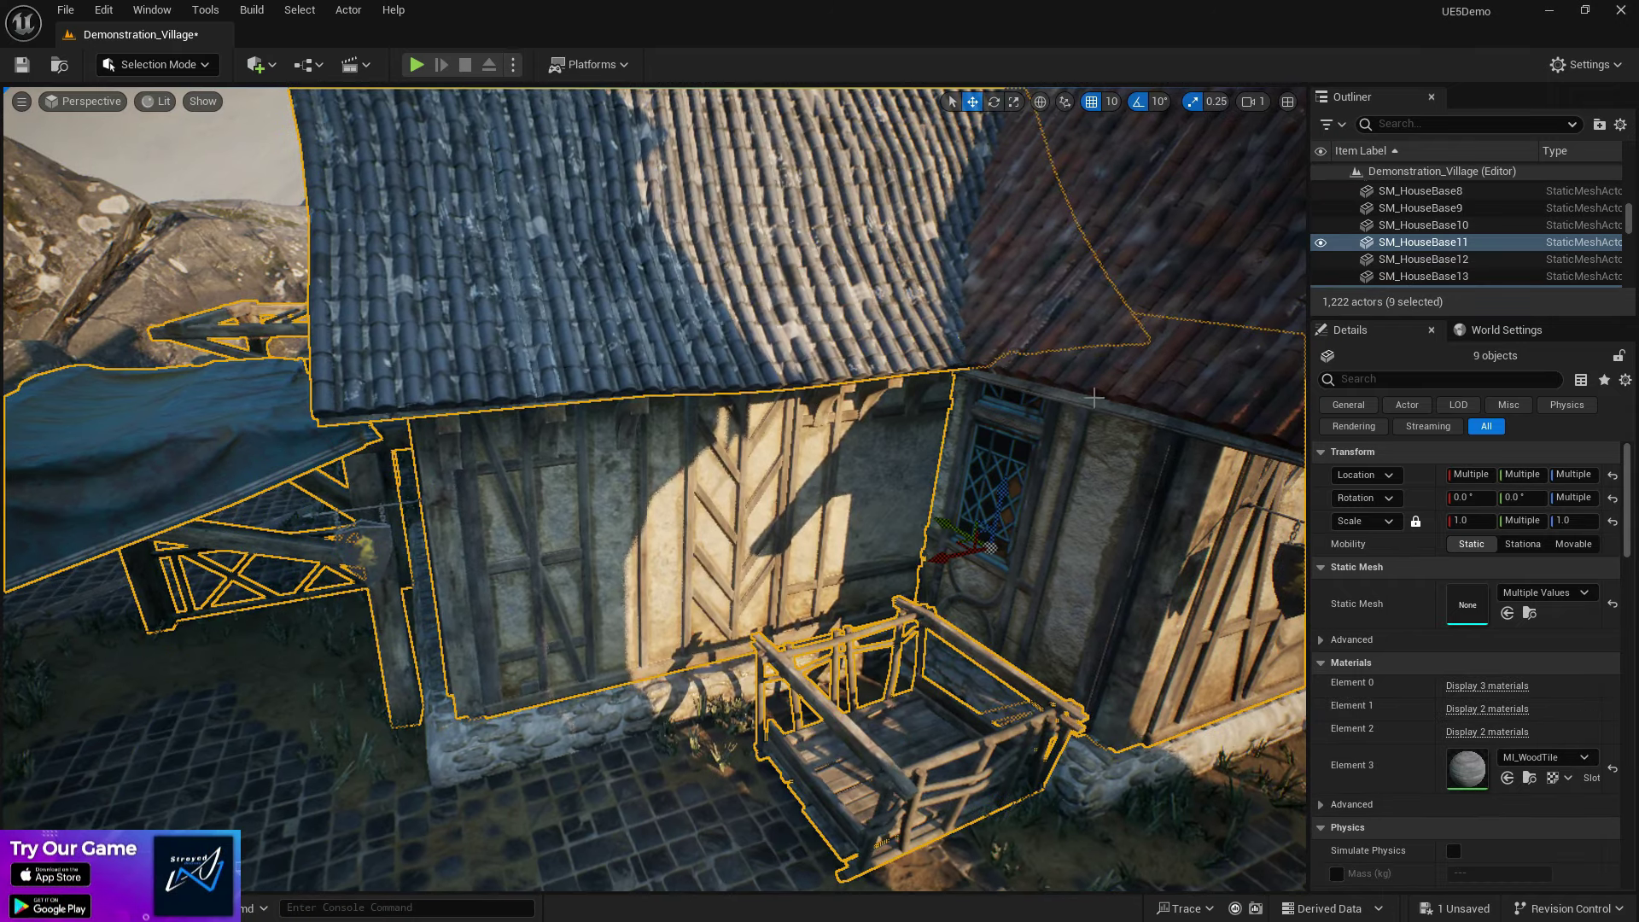
{"action": "left_click", "coordinate": [1077, 299], "text": "ctrl"}
{"action": "right_click_drag", "start_coordinate": [1077, 299], "coordinate": [1092, 329]}
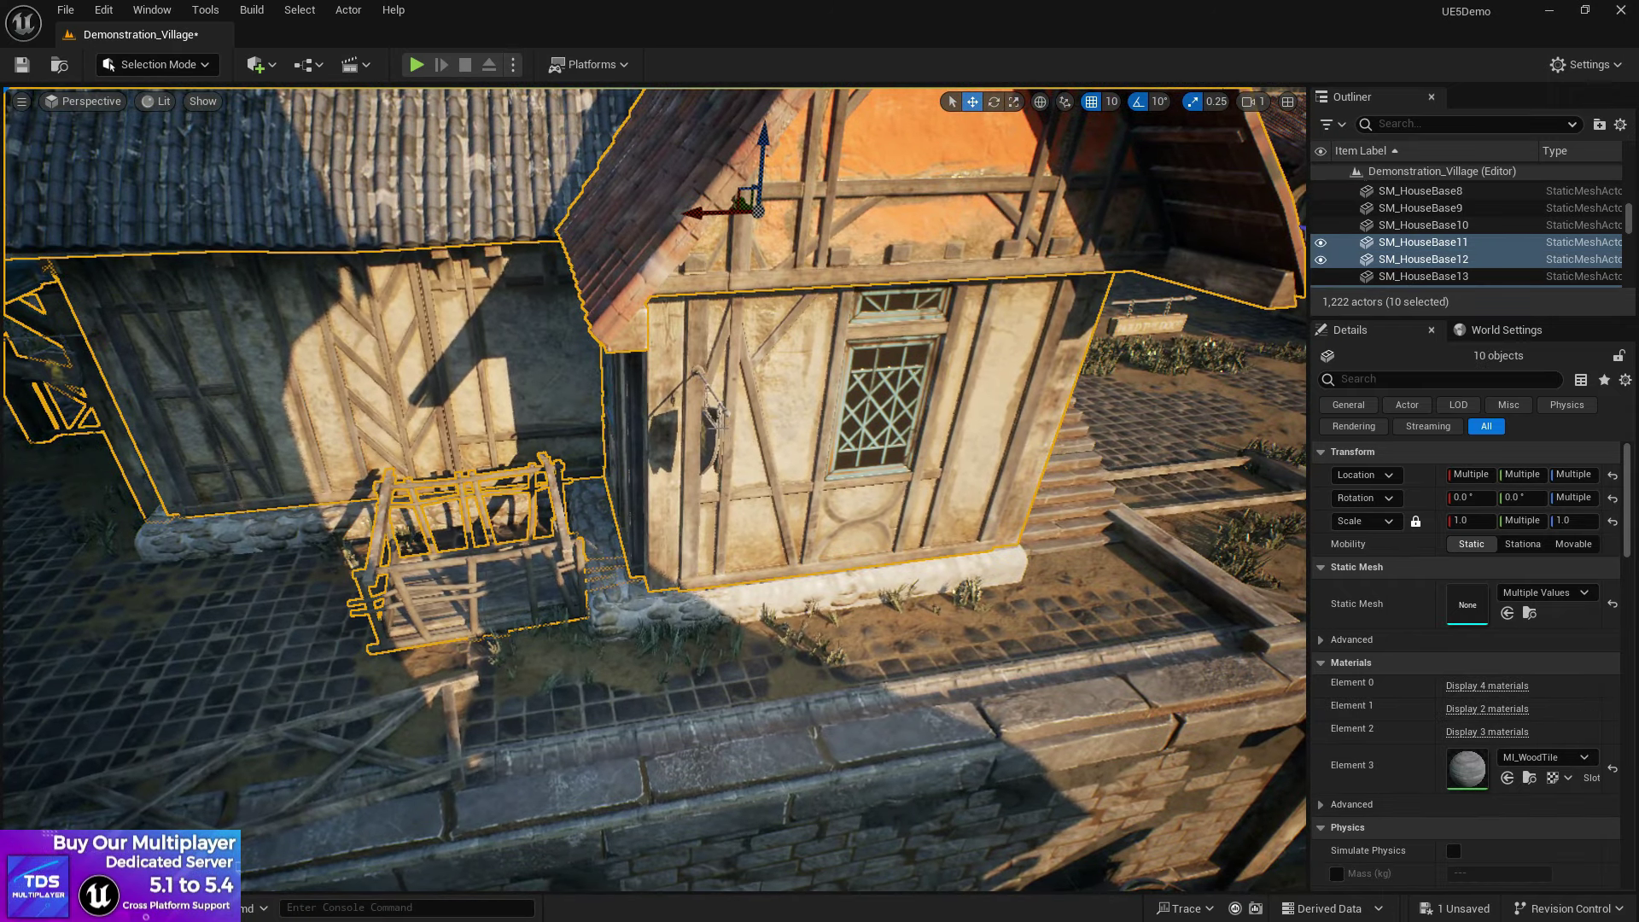
{"action": "left_click", "coordinate": [723, 413], "text": "ctrl"}
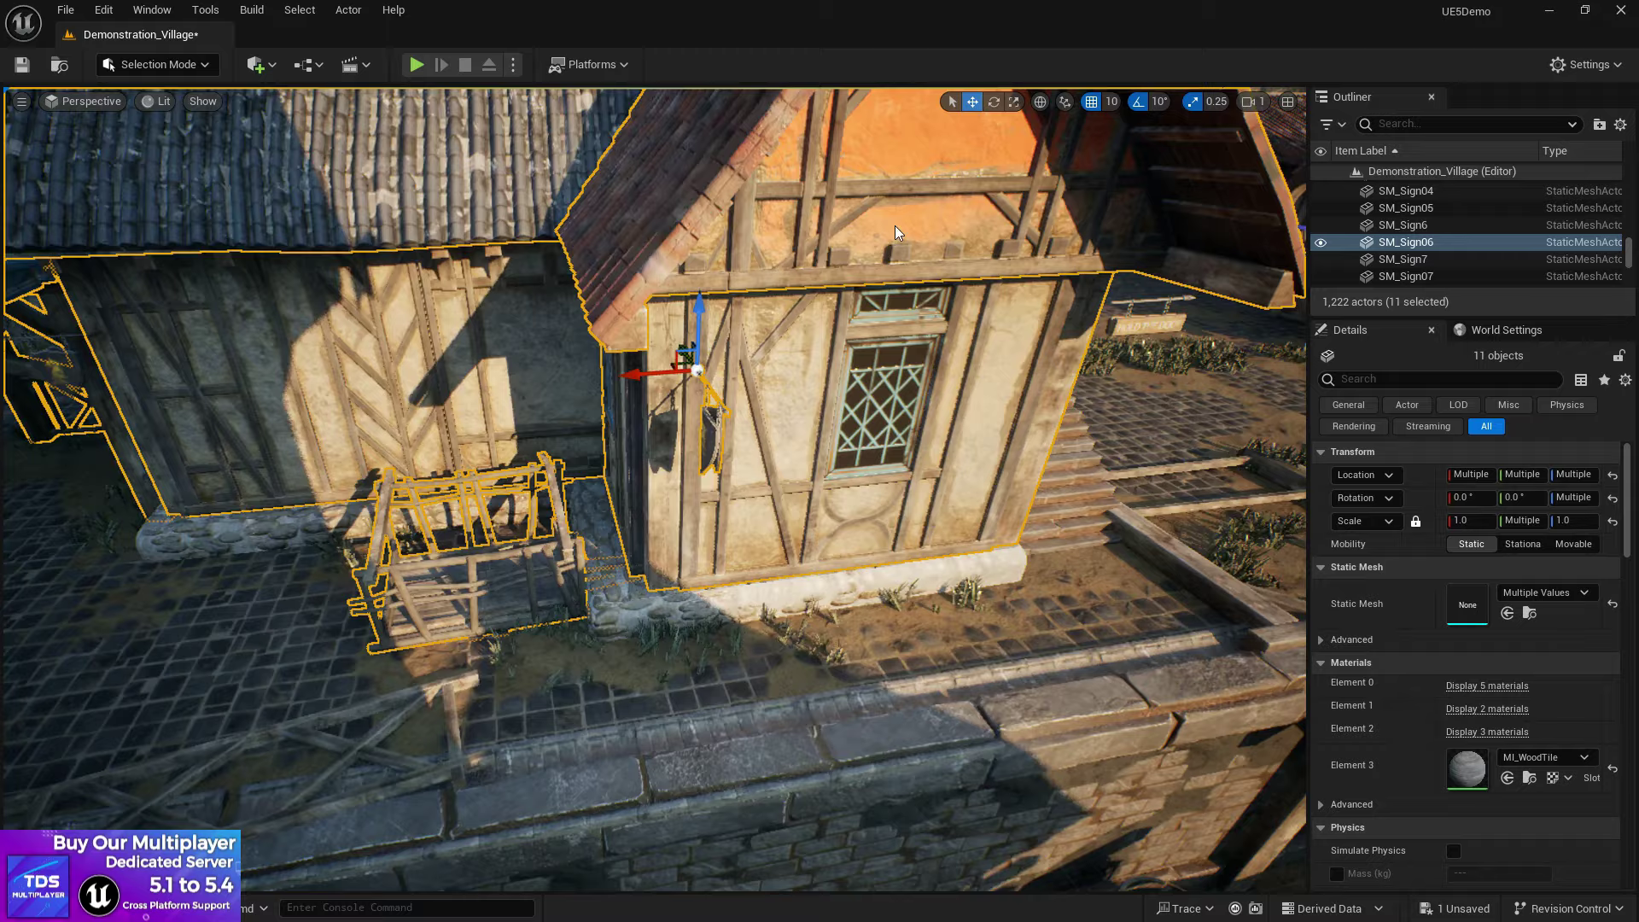
Step: Add the hanging sign, raised platform pieces and upper stairs beside the red-roofed wing to the selection
{"action": "right_click_drag", "start_coordinate": [912, 335], "coordinate": [1071, 314]}
{"action": "left_click", "coordinate": [666, 465], "text": "ctrl"}
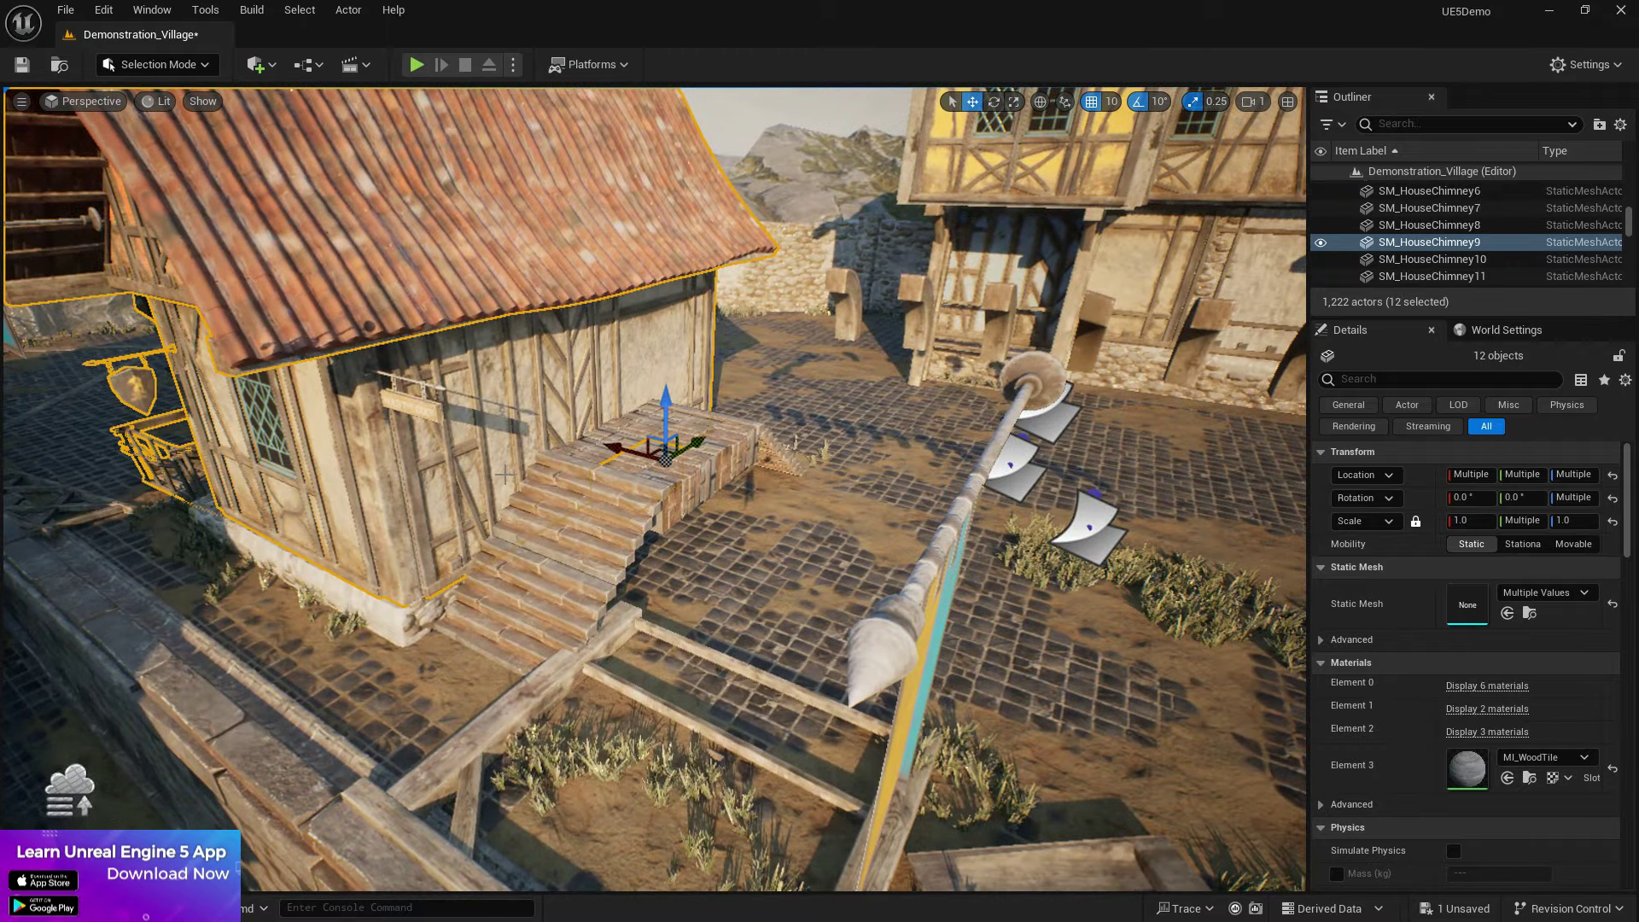
{"action": "right_click_drag", "start_coordinate": [548, 366], "coordinate": [499, 389]}
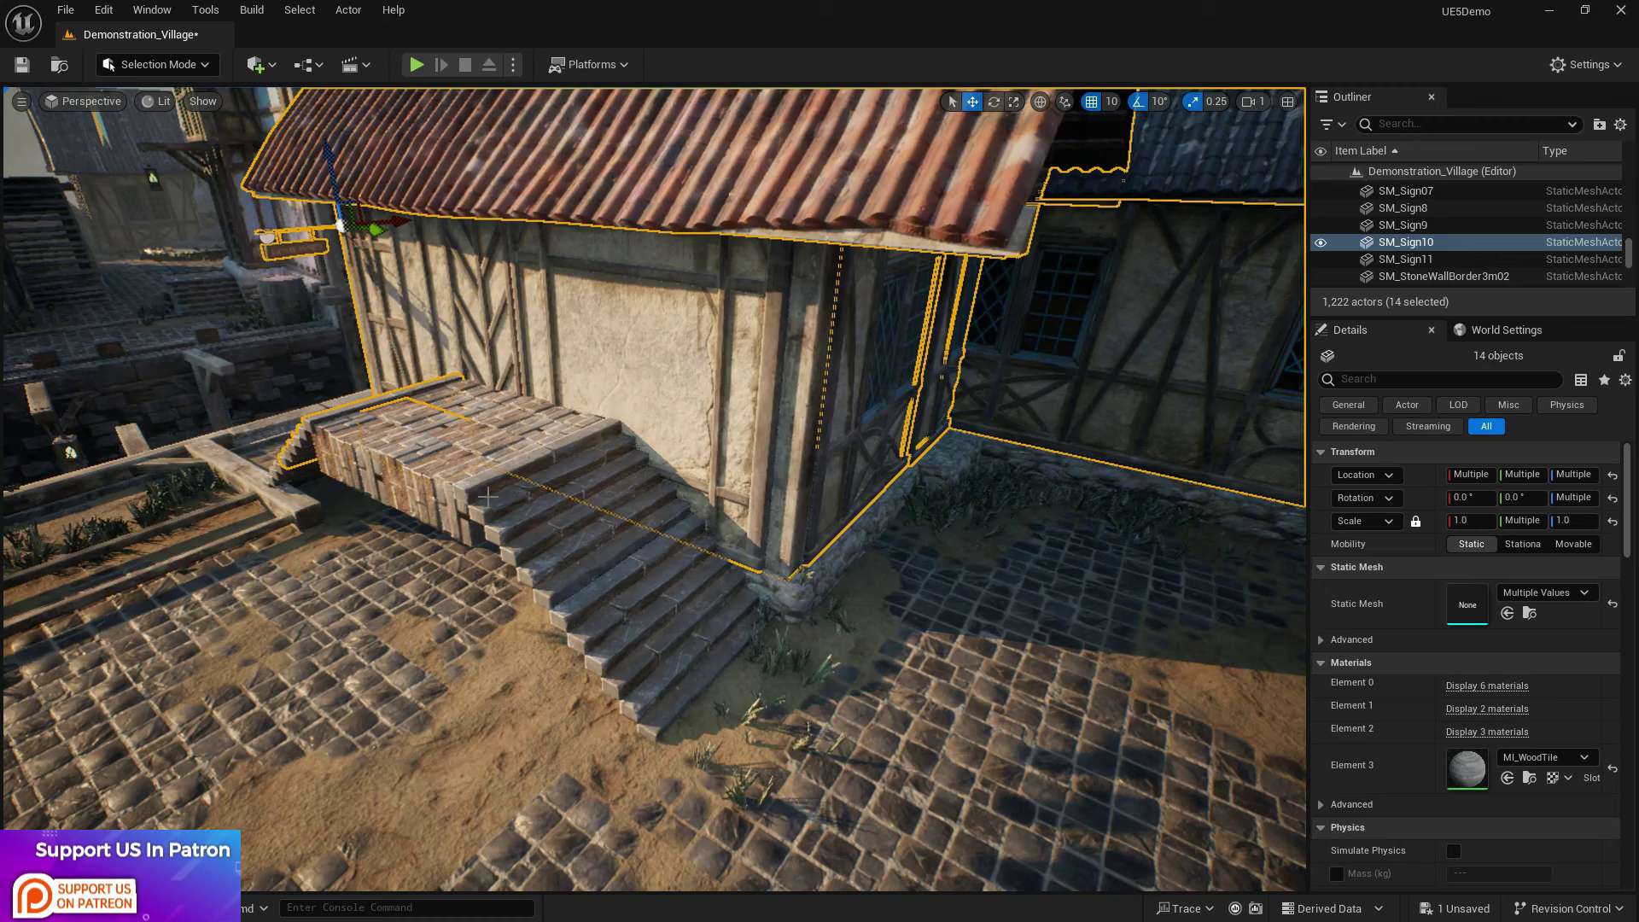
{"action": "left_click", "coordinate": [501, 481], "text": "ctrl"}
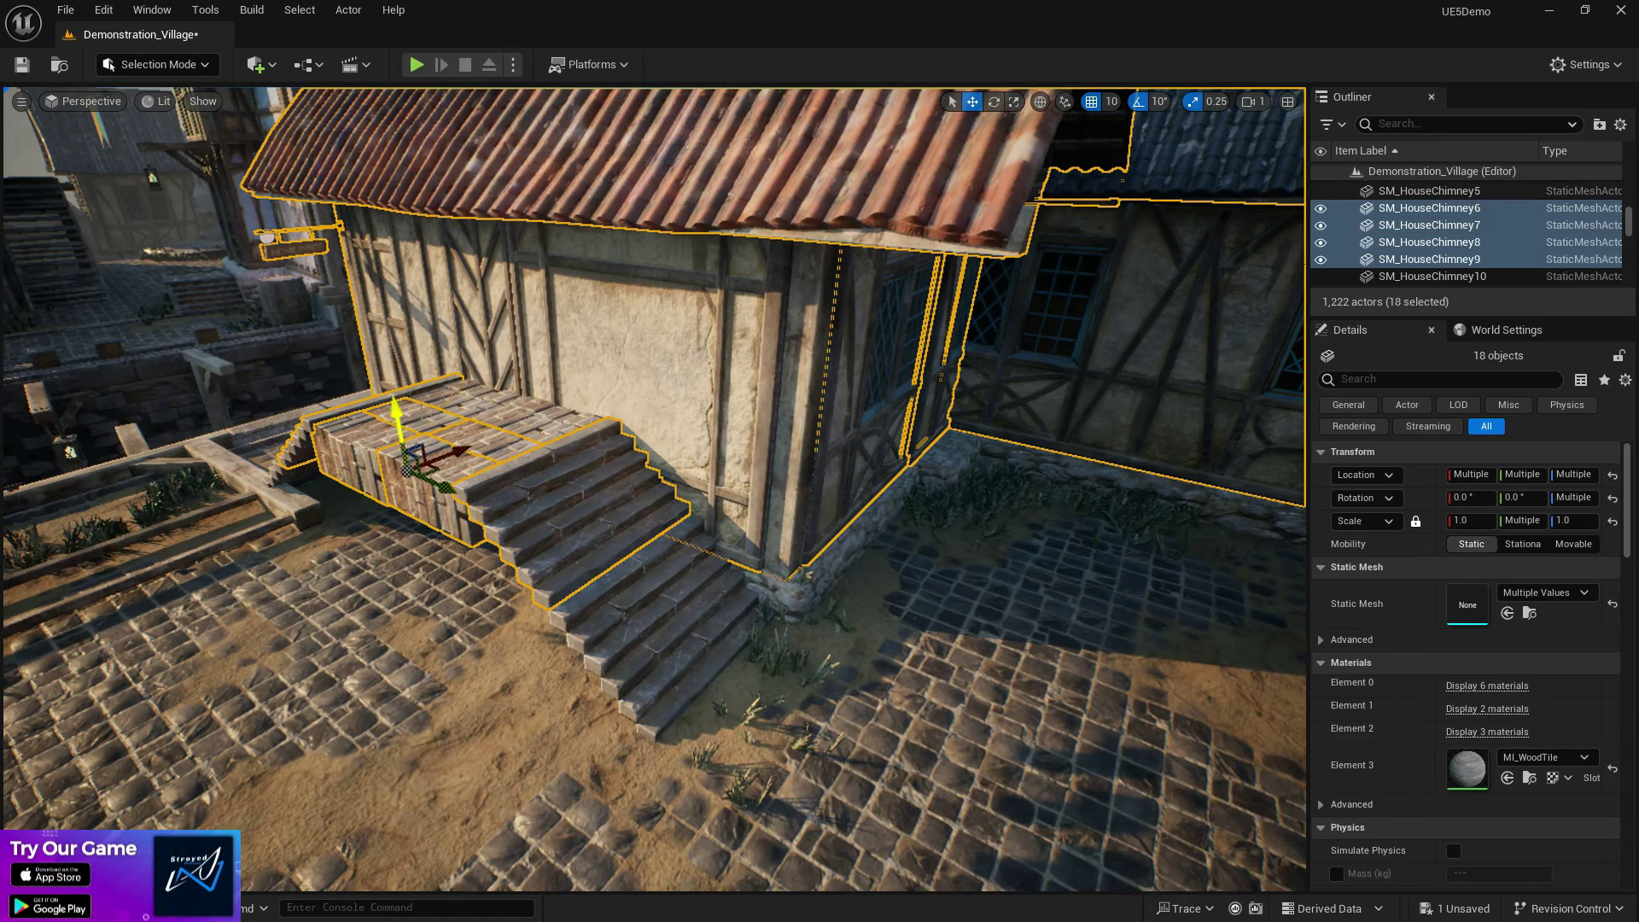
{"action": "left_click", "coordinate": [570, 421], "text": "ctrl"}
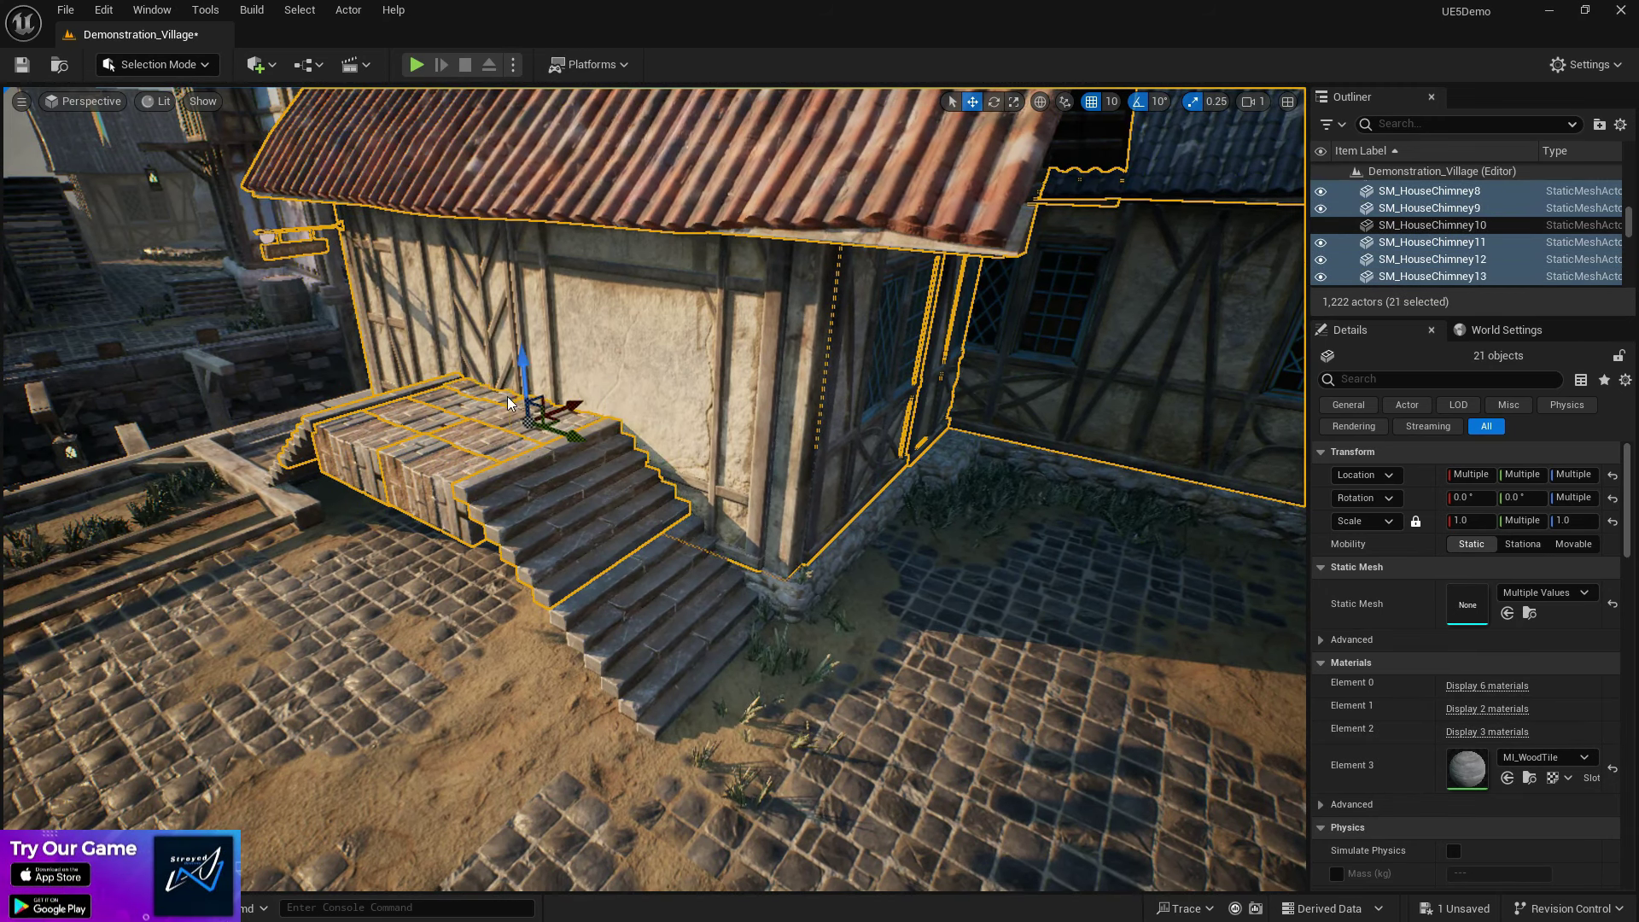
{"action": "left_click", "coordinate": [705, 550], "text": "ctrl"}
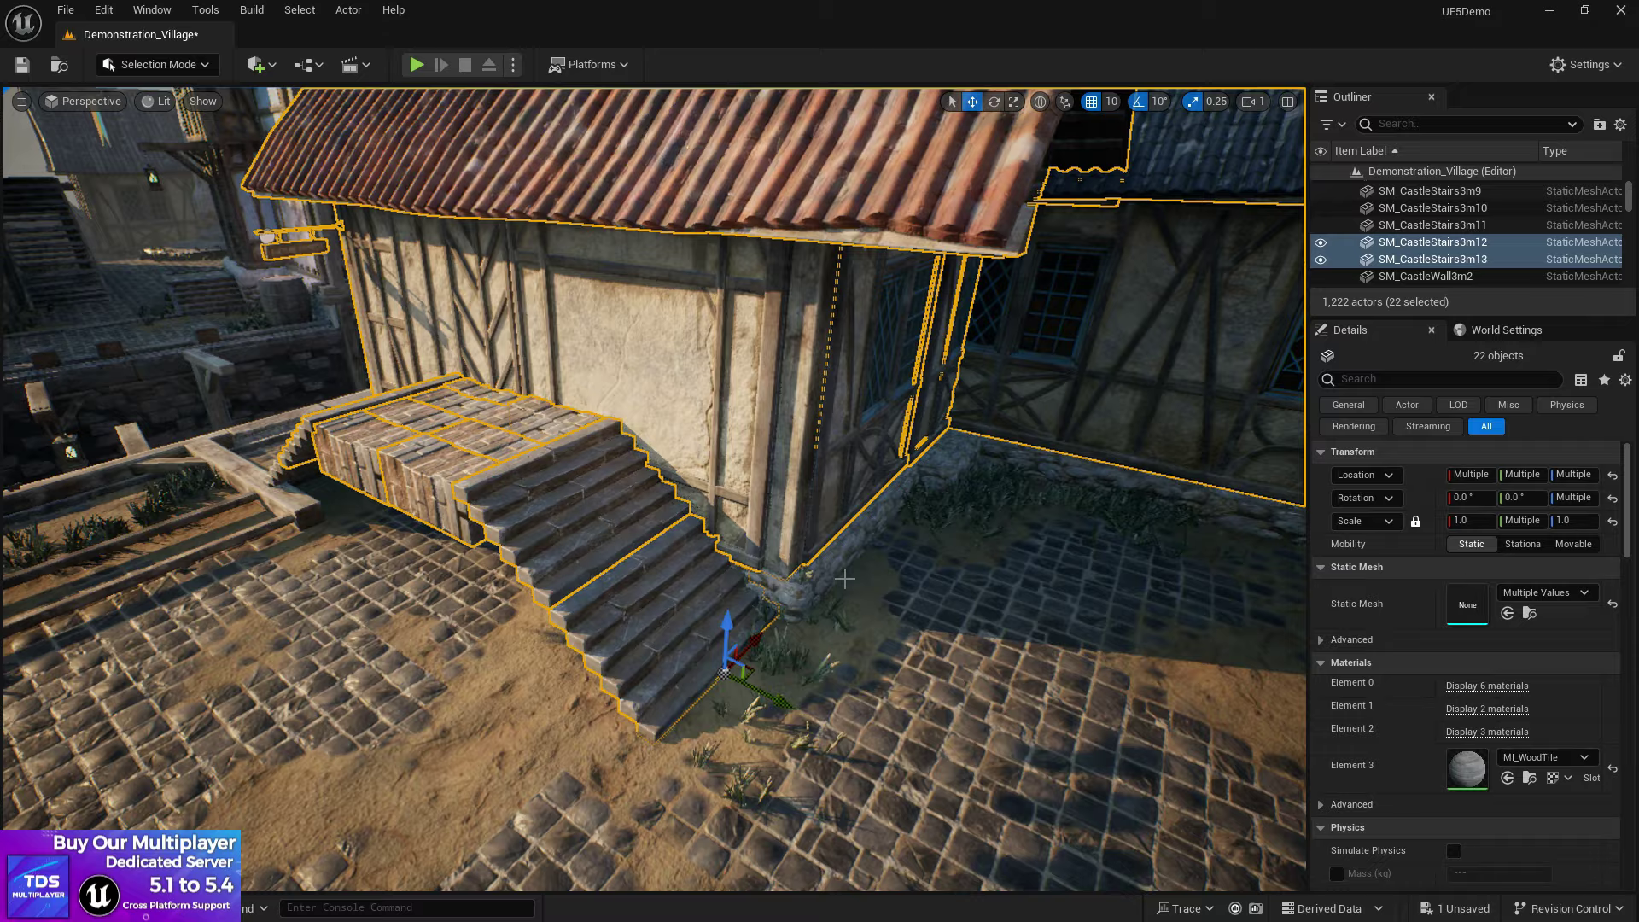
{"action": "left_click", "coordinate": [801, 579], "text": "ctrl"}
{"action": "right_click_drag", "start_coordinate": [801, 580], "coordinate": [981, 579]}
{"action": "key", "text": "ctrl+z"}
{"action": "key", "text": "ctrl+z"}
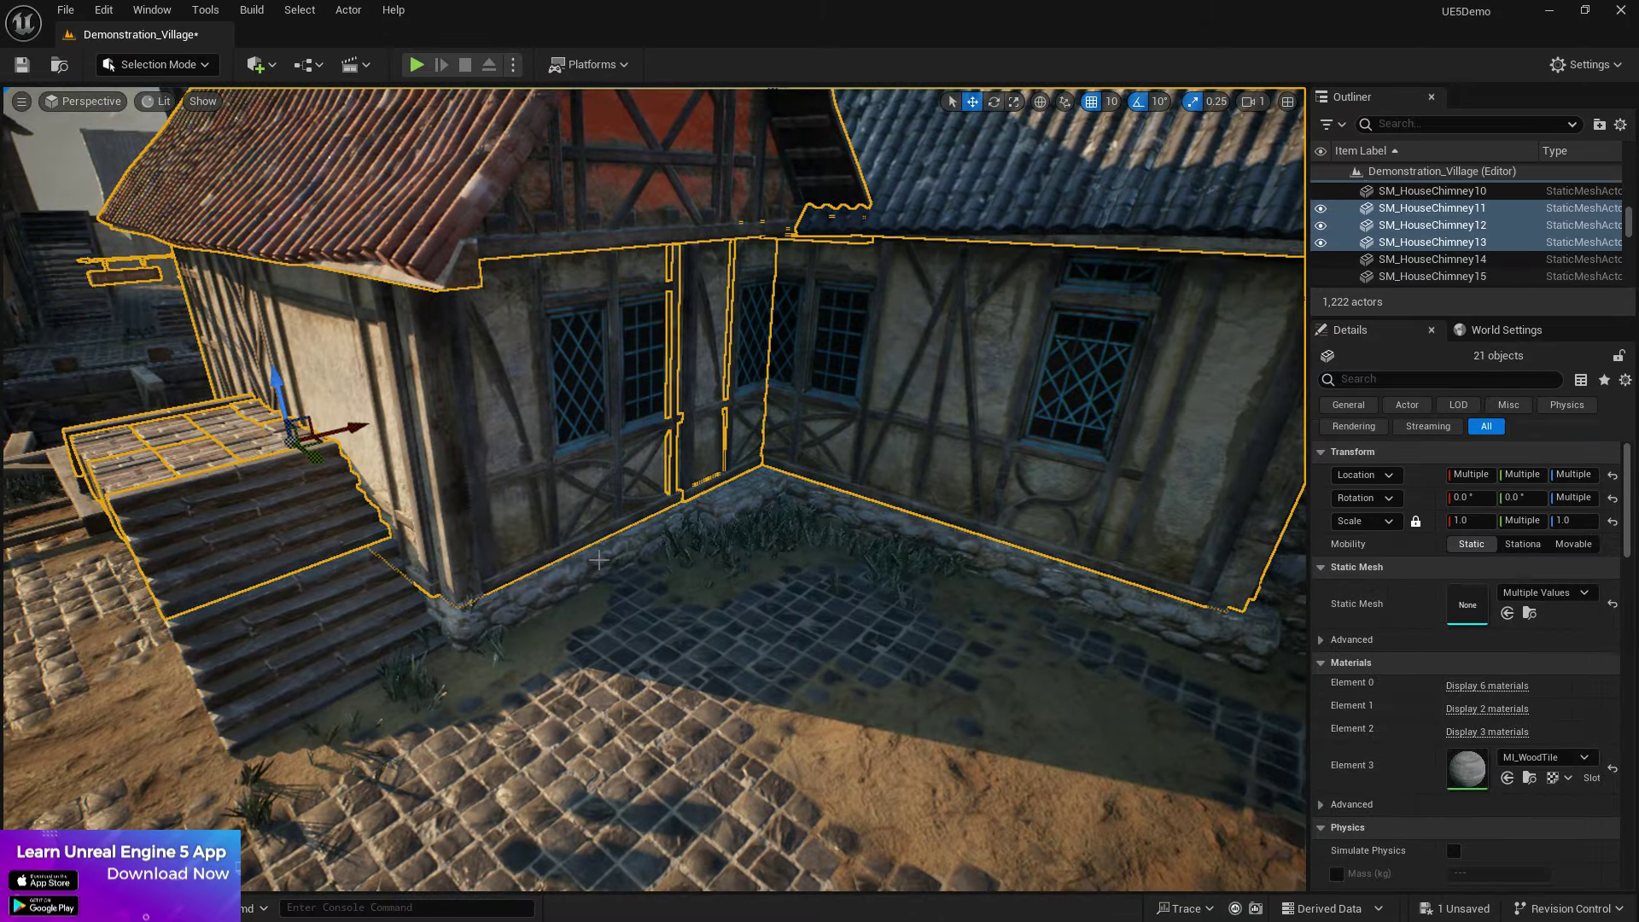
Step: Add the stone foundation sections around the house to the selection and group all the selected parts
{"action": "left_click", "coordinate": [582, 561], "text": "ctrl"}
{"action": "left_click", "coordinate": [753, 499], "text": "ctrl"}
{"action": "left_click", "coordinate": [939, 550], "text": "ctrl"}
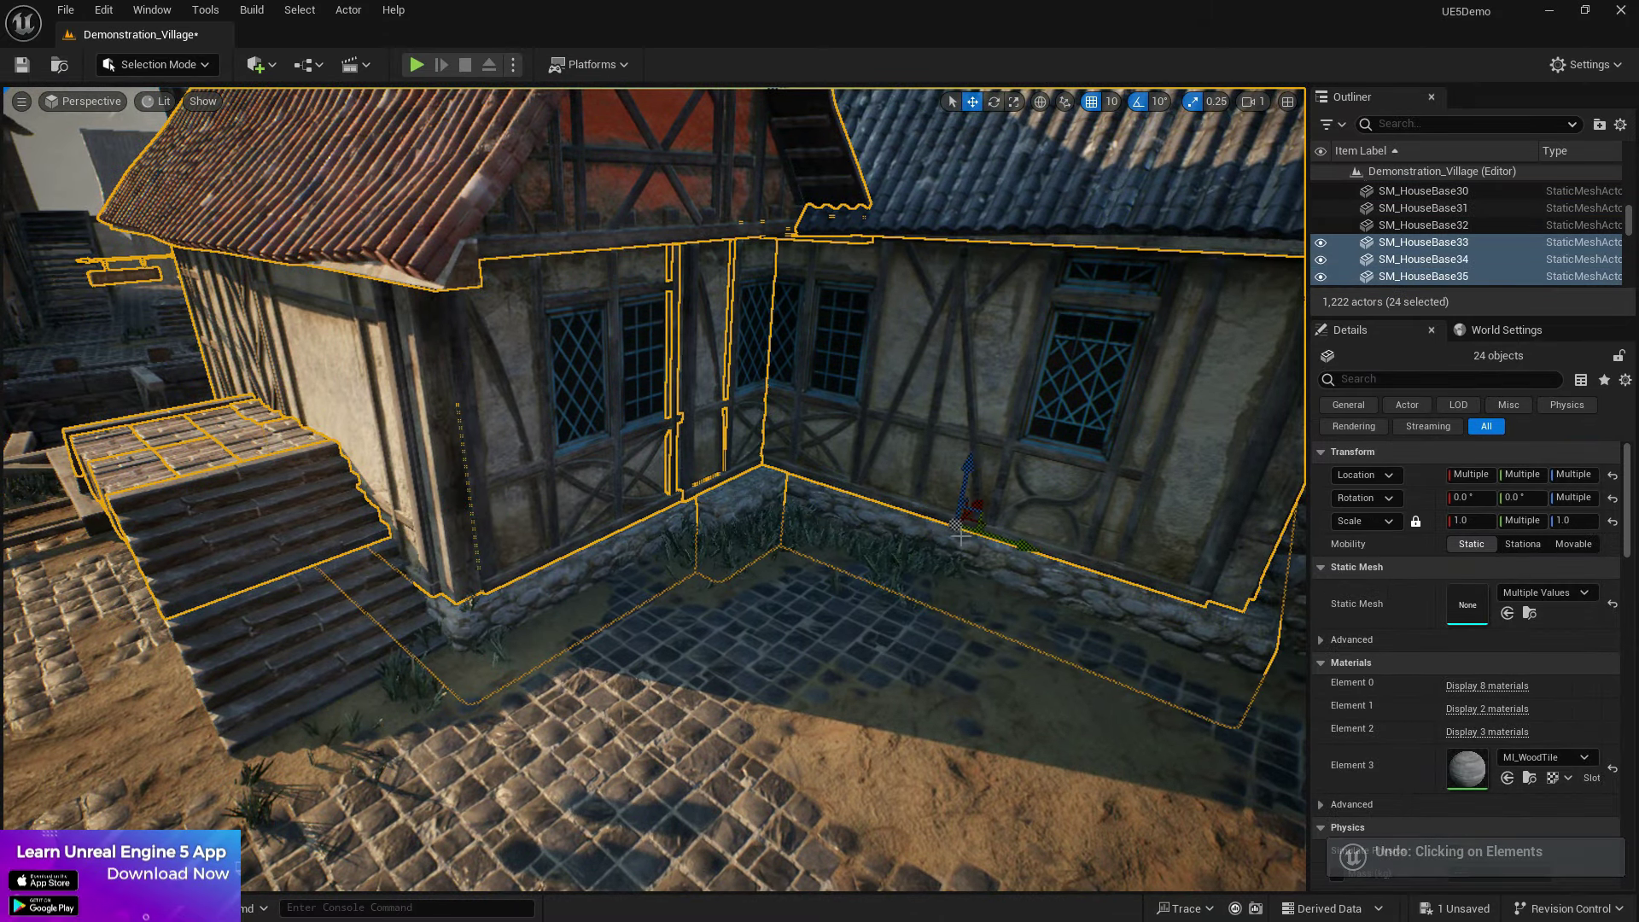
{"action": "right_click_drag", "start_coordinate": [939, 550], "coordinate": [1126, 546]}
{"action": "right_click_drag", "start_coordinate": [753, 498], "coordinate": [752, 497]}
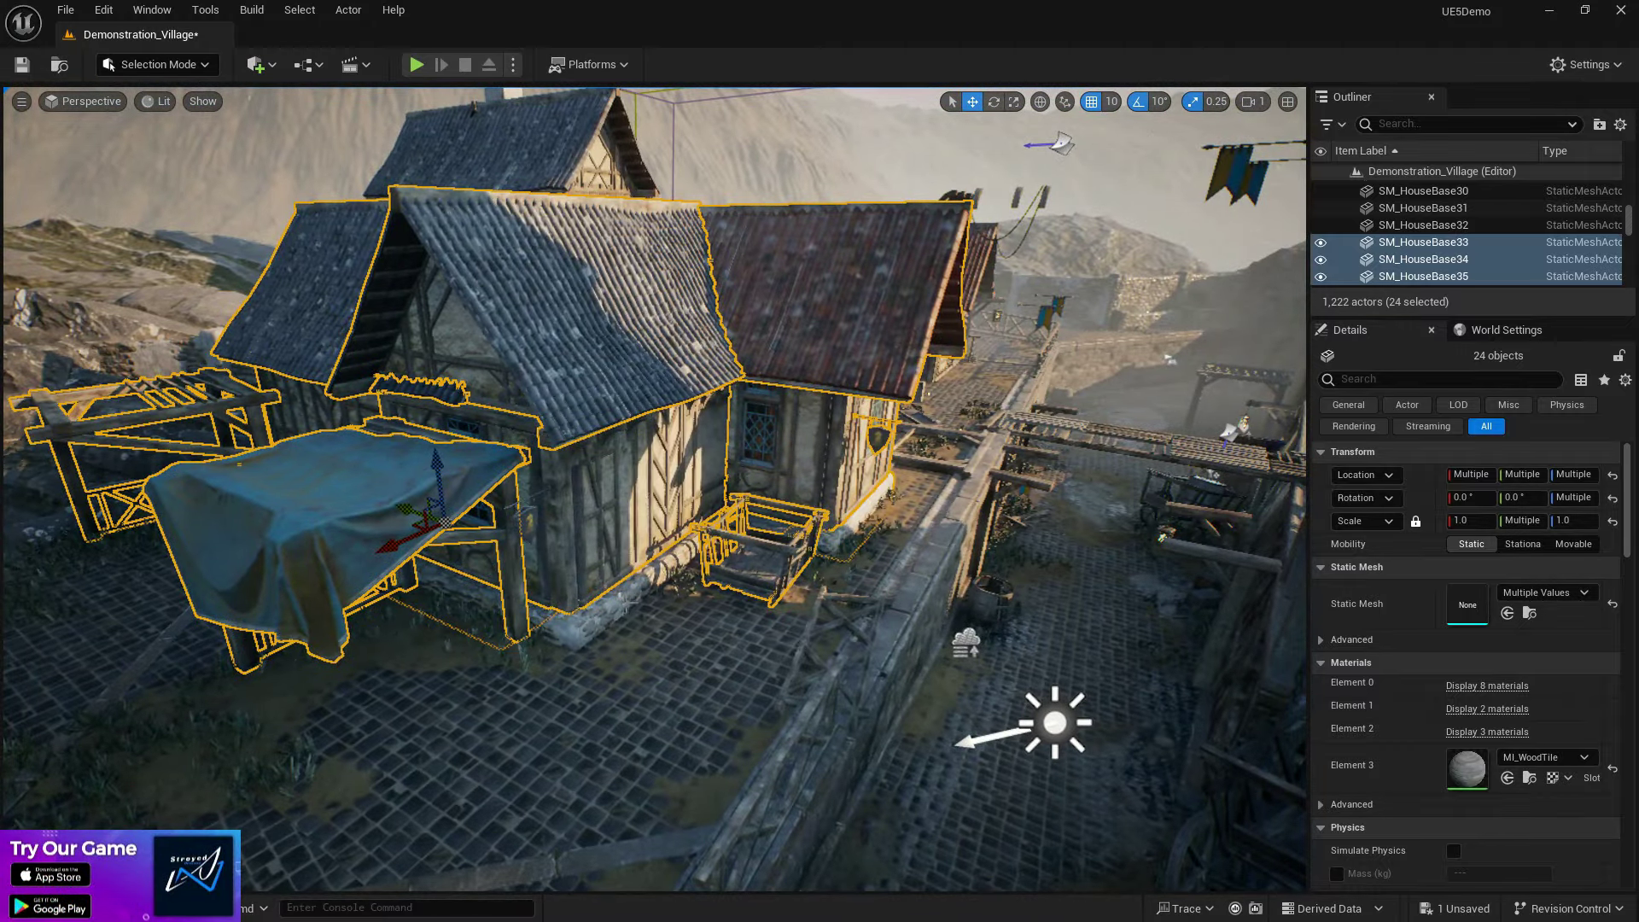
{"action": "left_click", "coordinate": [567, 619], "text": "shift"}
{"action": "right_click_drag", "start_coordinate": [568, 619], "coordinate": [426, 632]}
{"action": "right_click_drag", "start_coordinate": [694, 512], "coordinate": [694, 512]}
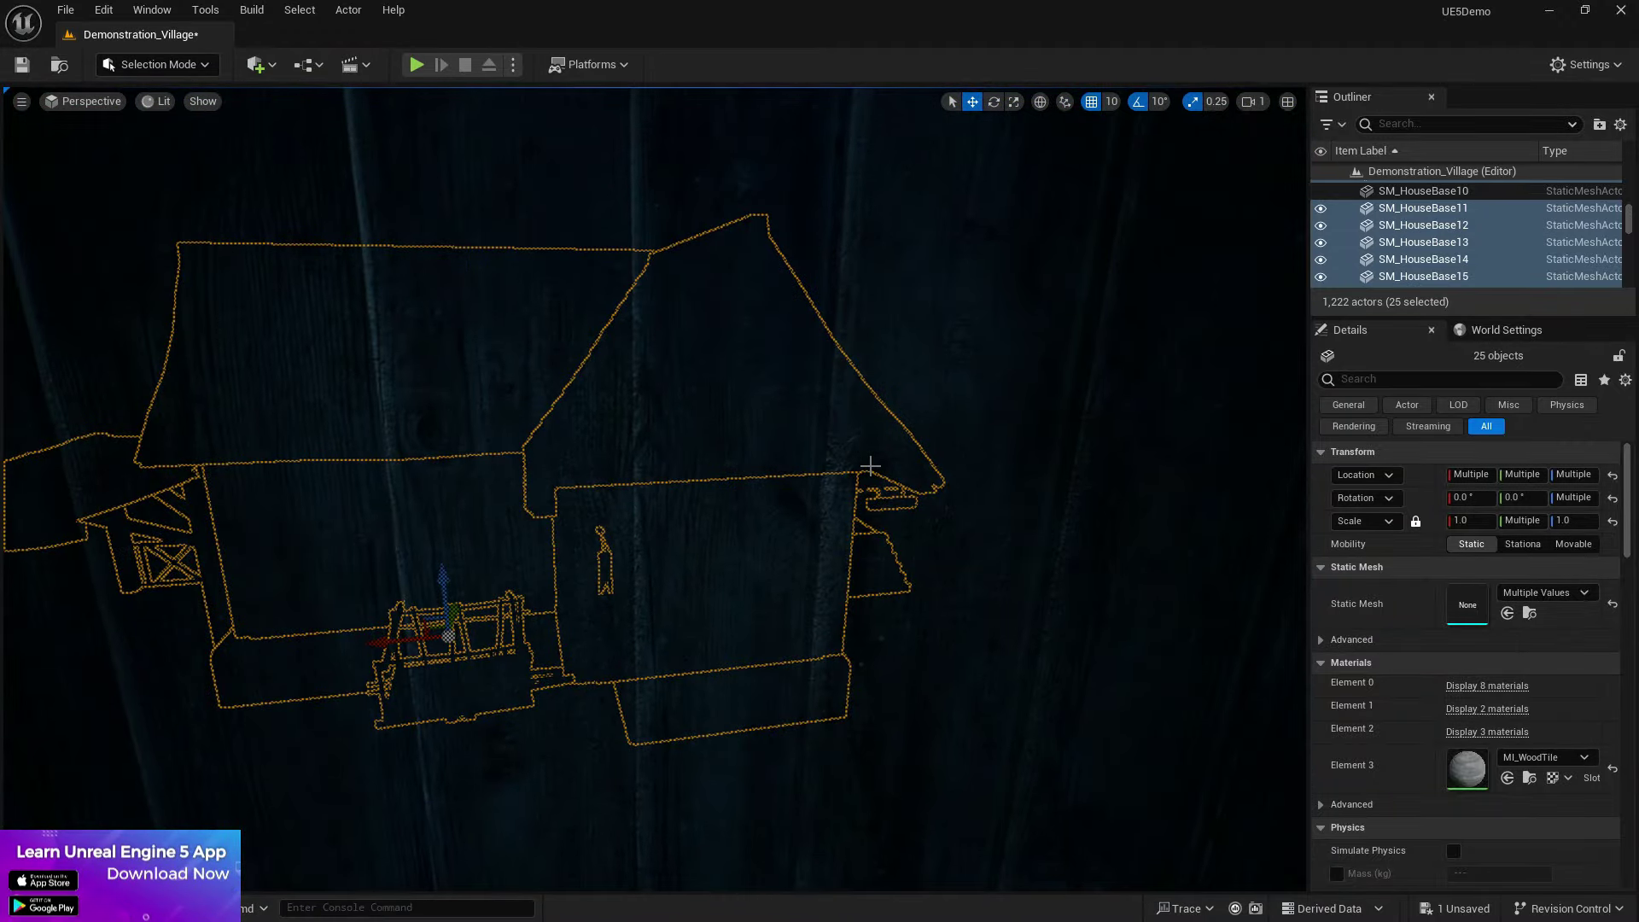
{"action": "key", "text": "ctrl+g"}
Step: Undo the group's trial move and regroup the house with its lower stairs and remaining stone foundation
{"action": "right_click_drag", "start_coordinate": [870, 466], "coordinate": [869, 466]}
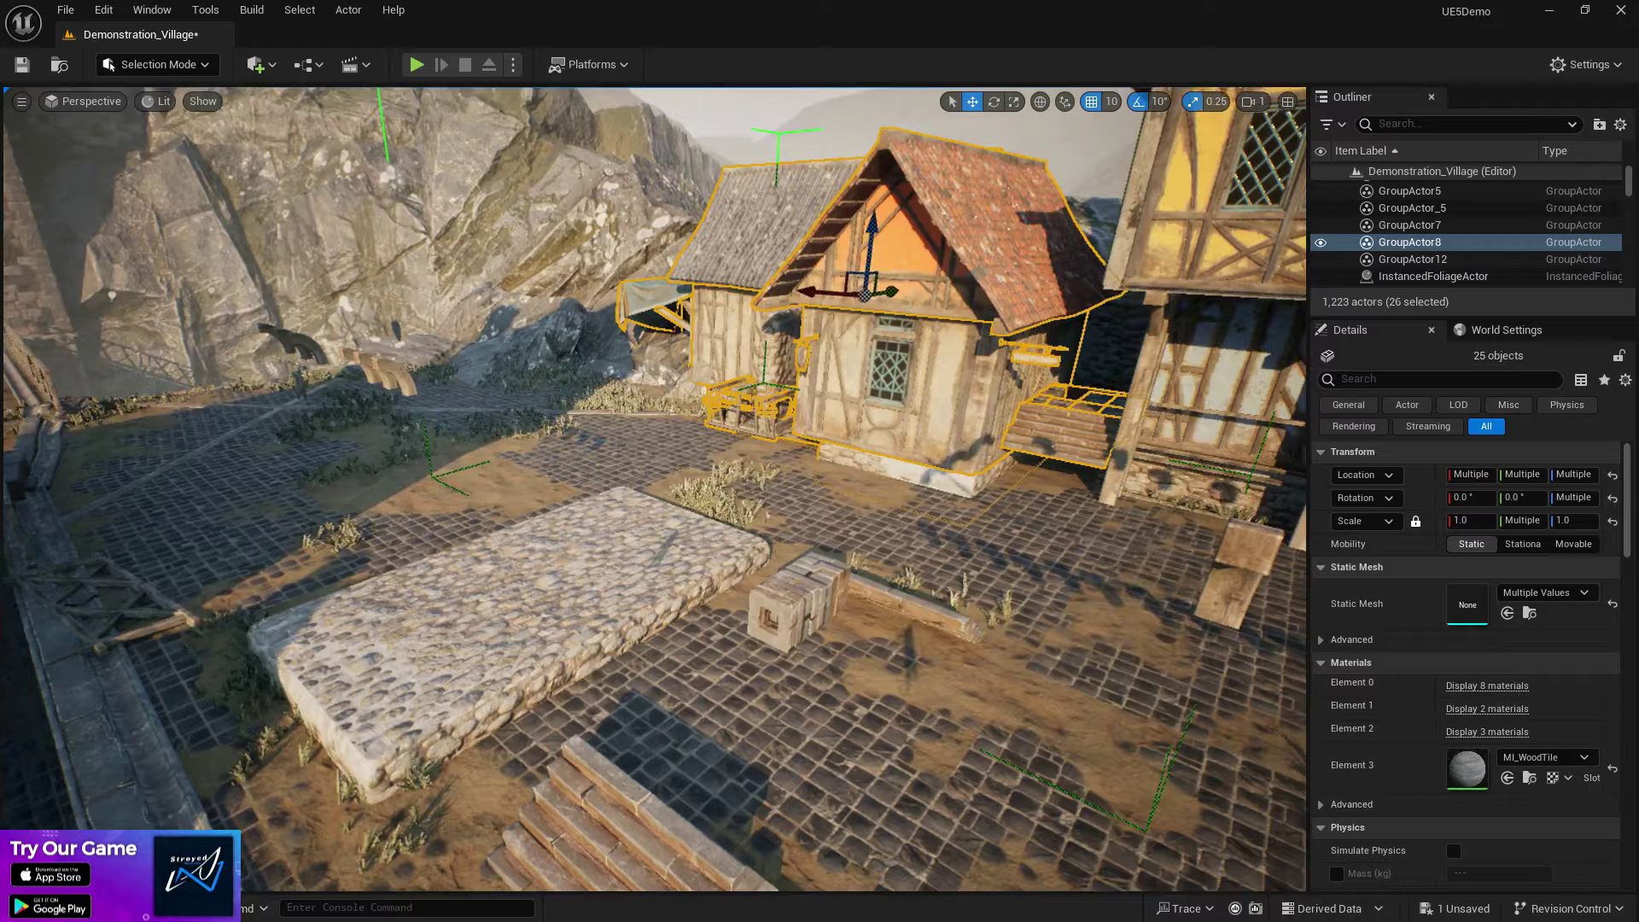
{"action": "key", "text": "ctrl+z"}
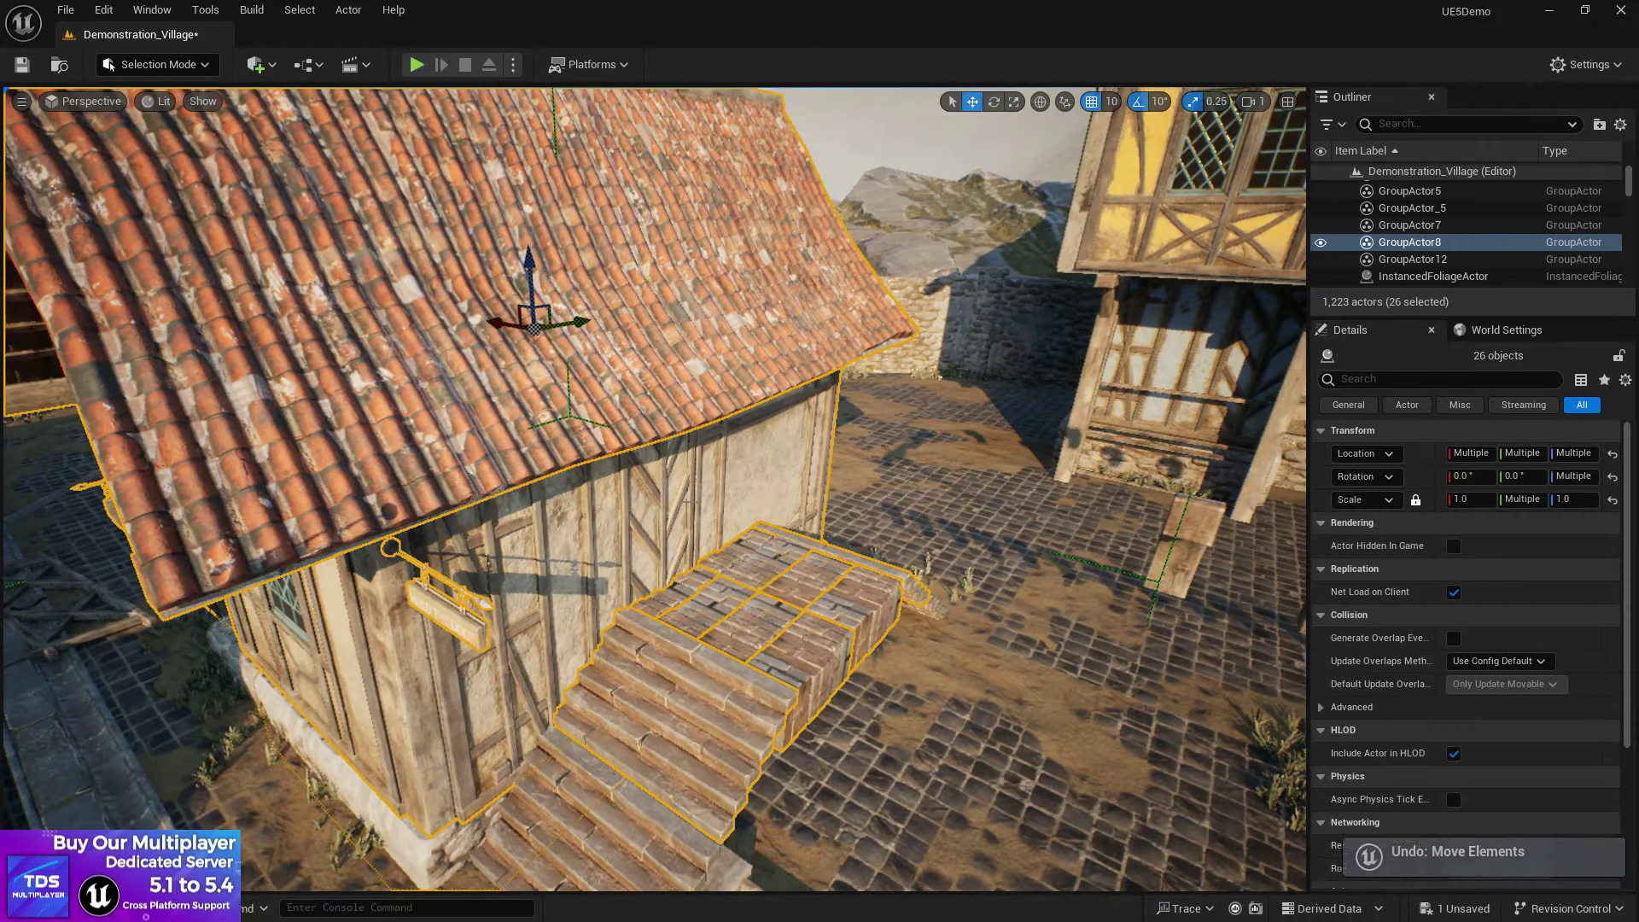
{"action": "right_click_drag", "start_coordinate": [689, 501], "coordinate": [689, 501]}
{"action": "left_click", "coordinate": [695, 549], "text": "ctrl"}
{"action": "key", "text": "ctrl+g"}
{"action": "right_click_drag", "start_coordinate": [795, 446], "coordinate": [796, 446]}
{"action": "left_click", "coordinate": [625, 483], "text": "ctrl"}
{"action": "key", "text": "ctrl+g"}
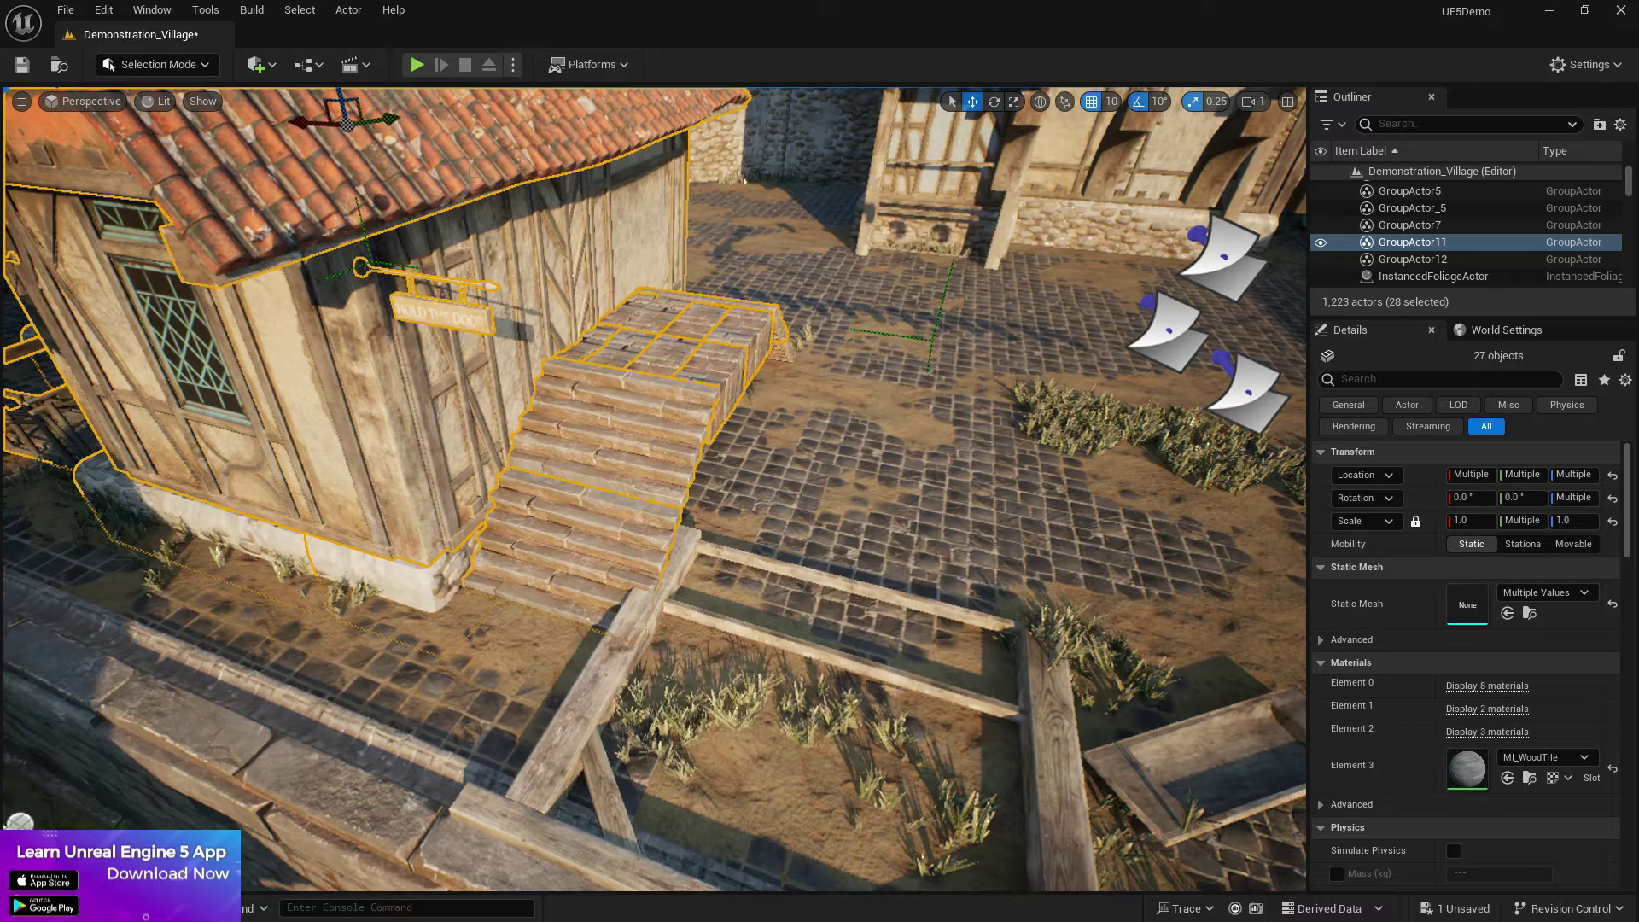
Step: Undo the trial moves of the house group and regroup it with the missing stair-platform block
{"action": "right_click_drag", "start_coordinate": [385, 126], "coordinate": [385, 125]}
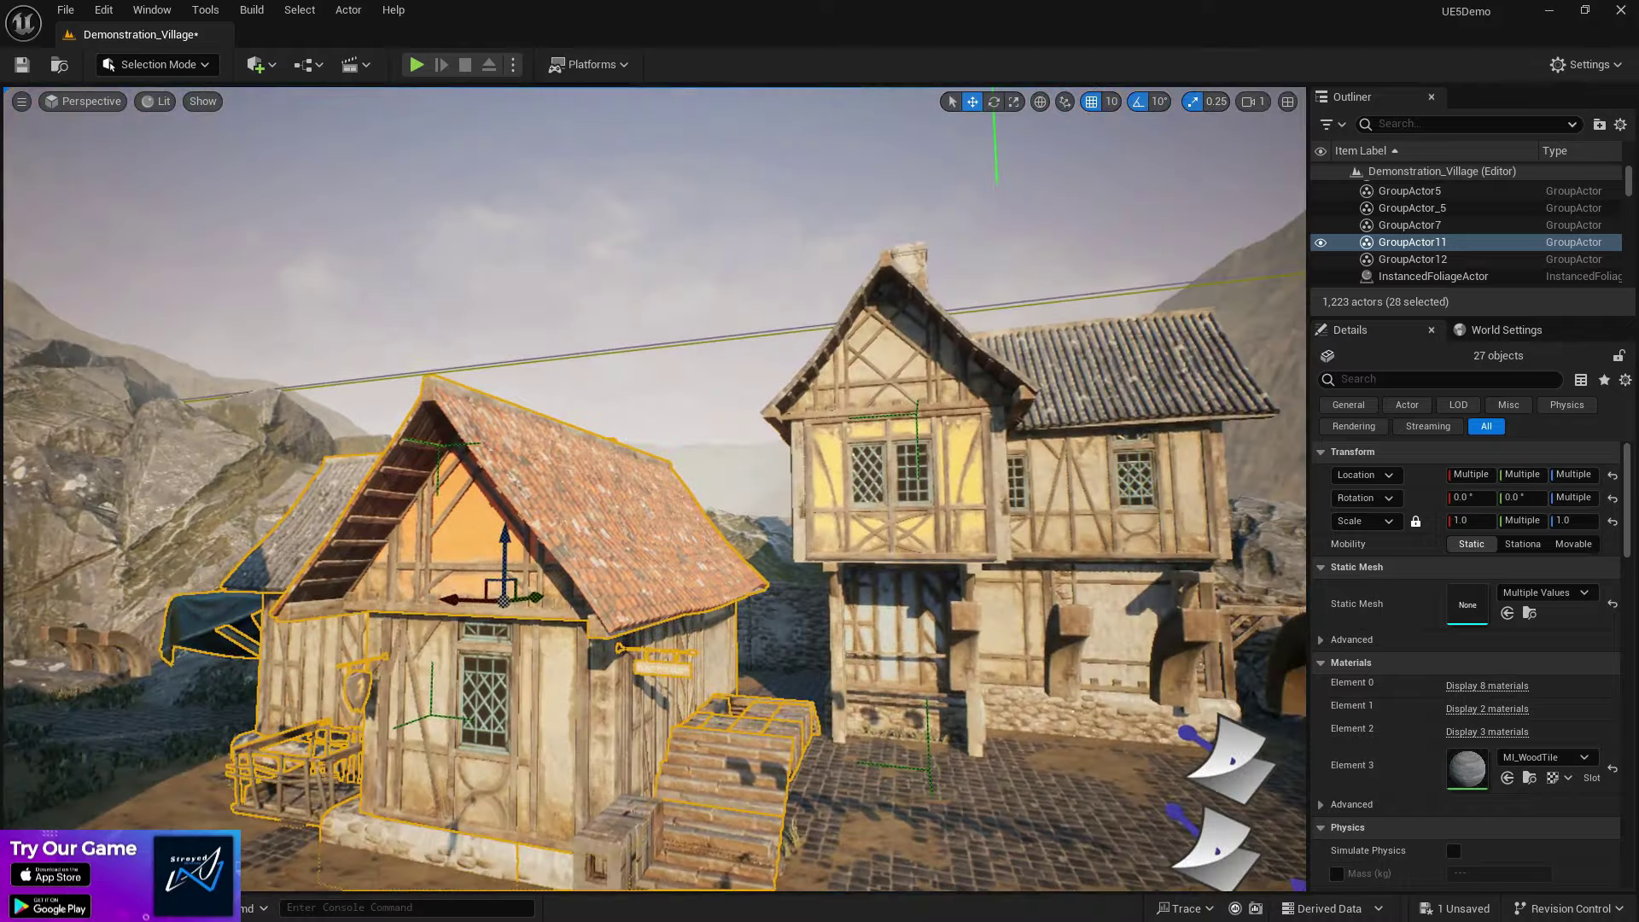
{"action": "key", "text": "ctrl+z"}
{"action": "key", "text": "shift+g"}
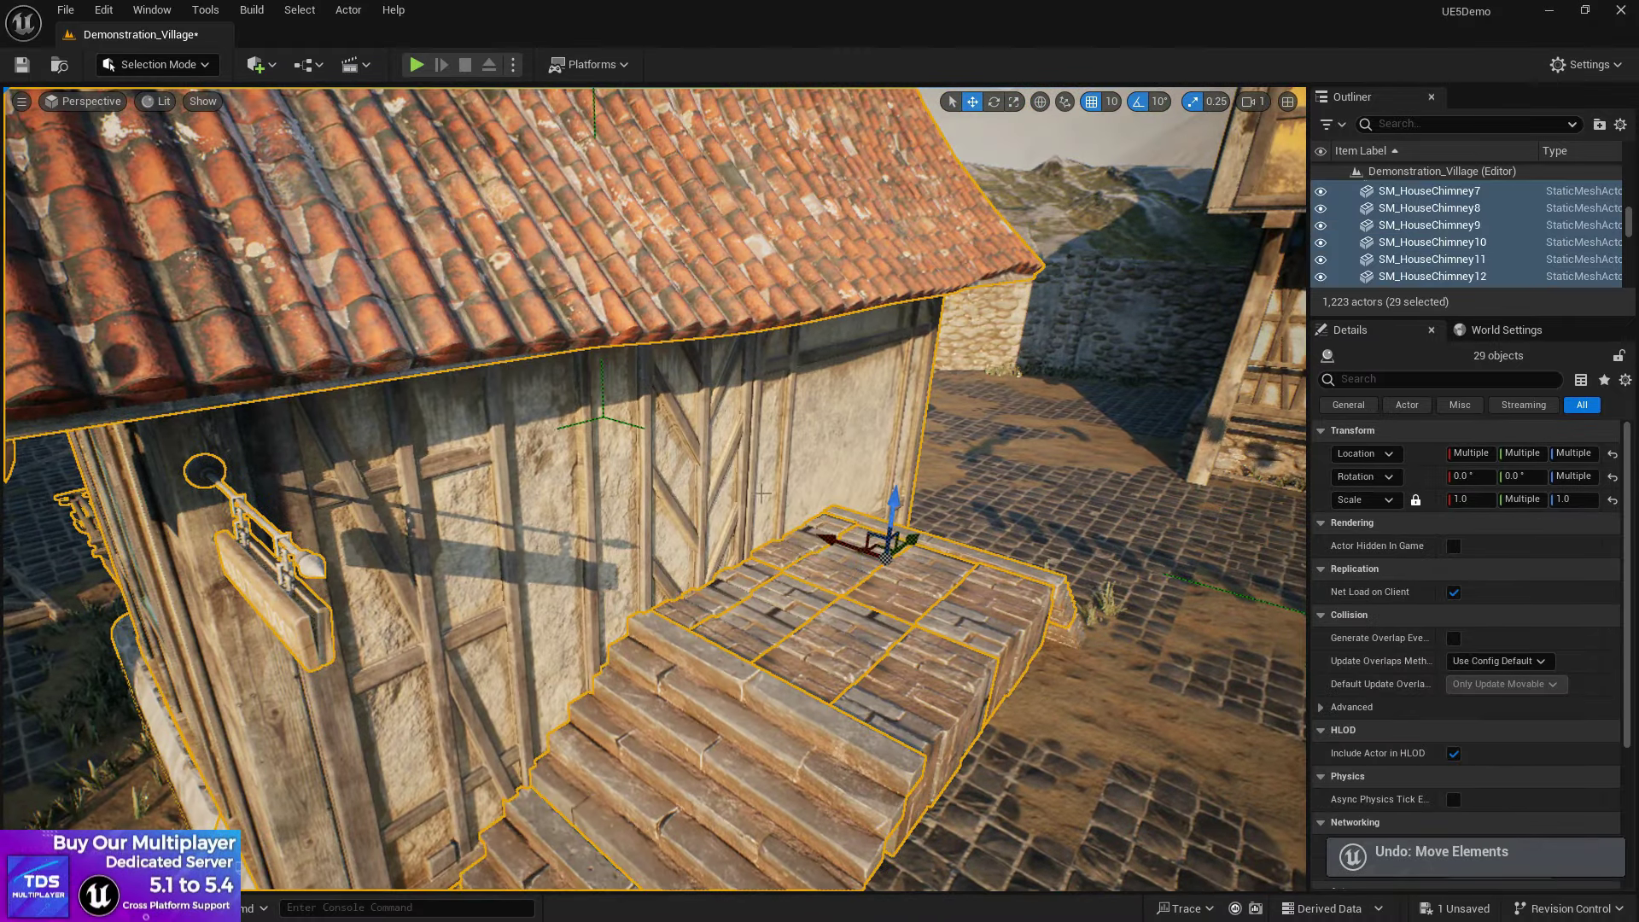
{"action": "key", "text": "ctrl+g"}
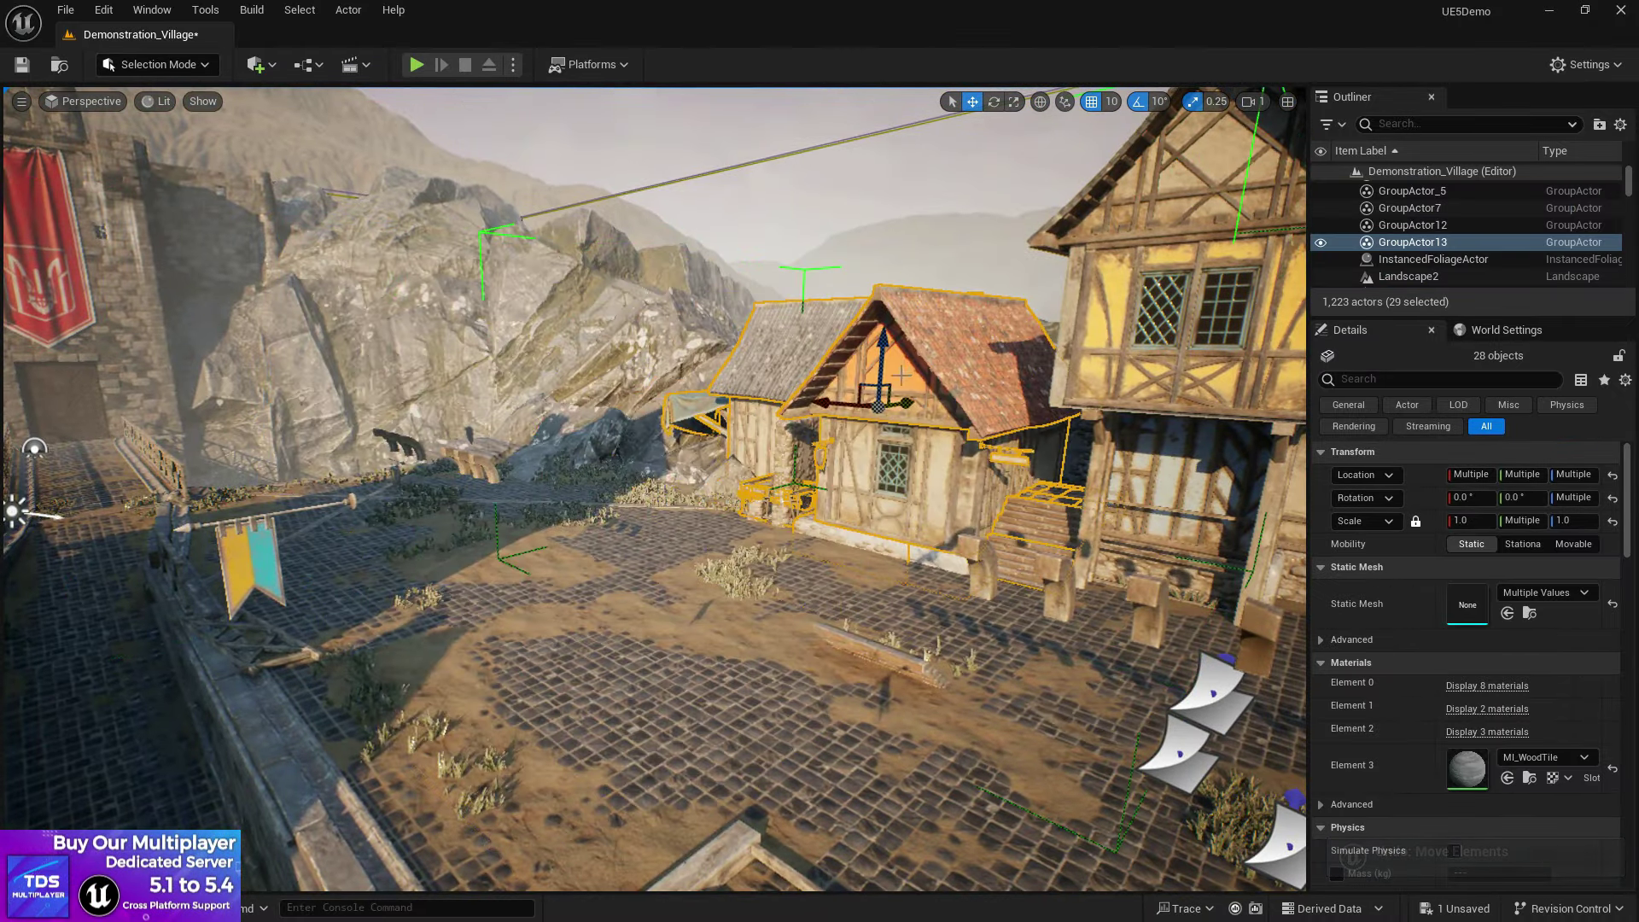
{"action": "key", "text": "ctrl+z"}
Step: Multi-select the tavern's outside stone stairs, wooden ramp, yellow ground-floor section and red-tiled roof
{"action": "right_click_drag", "start_coordinate": [654, 488], "coordinate": [1109, 452]}
{"action": "right_click_drag", "start_coordinate": [747, 540], "coordinate": [892, 525]}
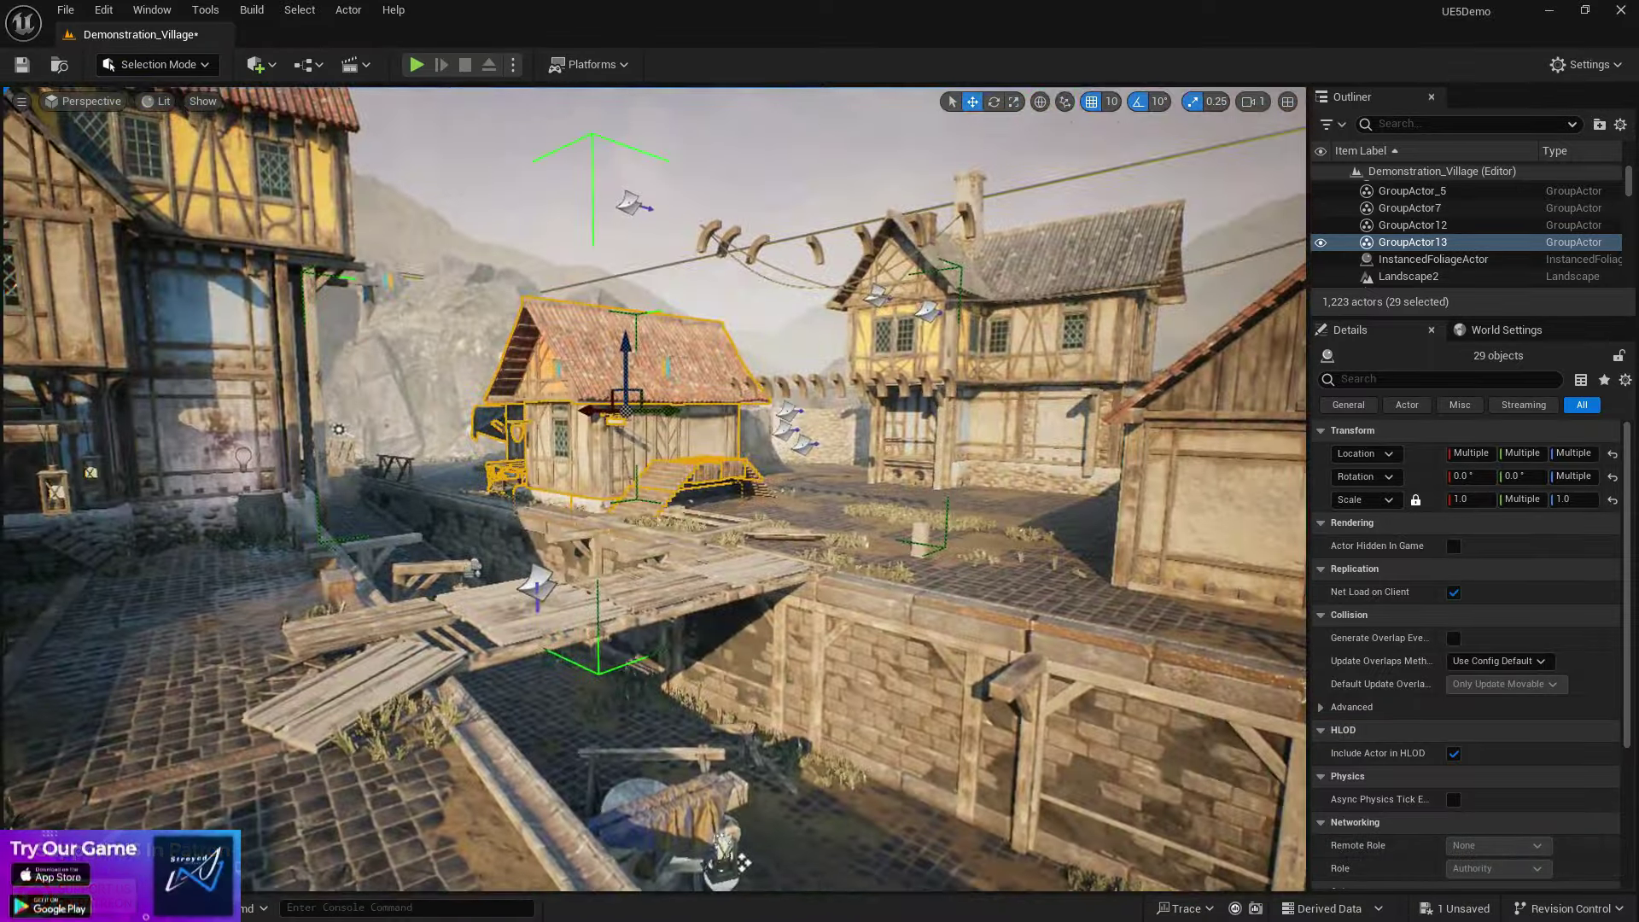
{"action": "right_click_drag", "start_coordinate": [654, 488], "coordinate": [896, 503]}
{"action": "right_click_drag", "start_coordinate": [790, 493], "coordinate": [790, 493]}
{"action": "left_click", "coordinate": [791, 493]}
{"action": "left_click", "coordinate": [683, 342]}
{"action": "right_click_drag", "start_coordinate": [682, 341], "coordinate": [585, 350]}
{"action": "left_click", "coordinate": [580, 683]}
{"action": "left_click", "coordinate": [659, 675], "text": "ctrl"}
{"action": "left_click", "coordinate": [751, 589], "text": "ctrl"}
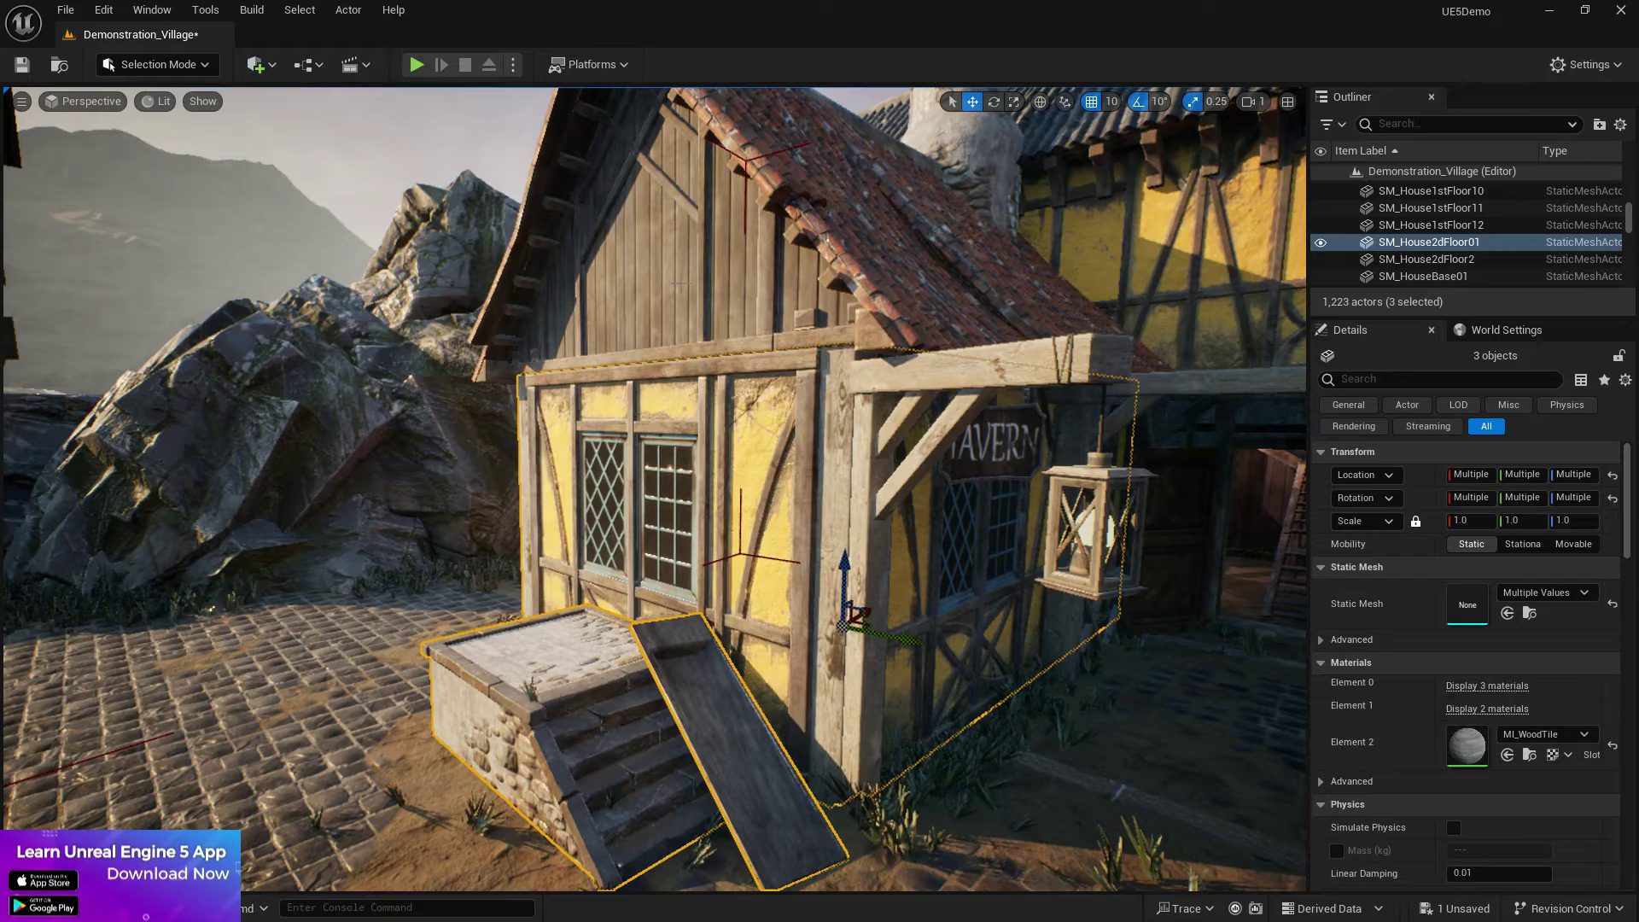
{"action": "left_click", "coordinate": [838, 353], "text": "ctrl"}
{"action": "right_click_drag", "start_coordinate": [838, 353], "coordinate": [838, 401]}
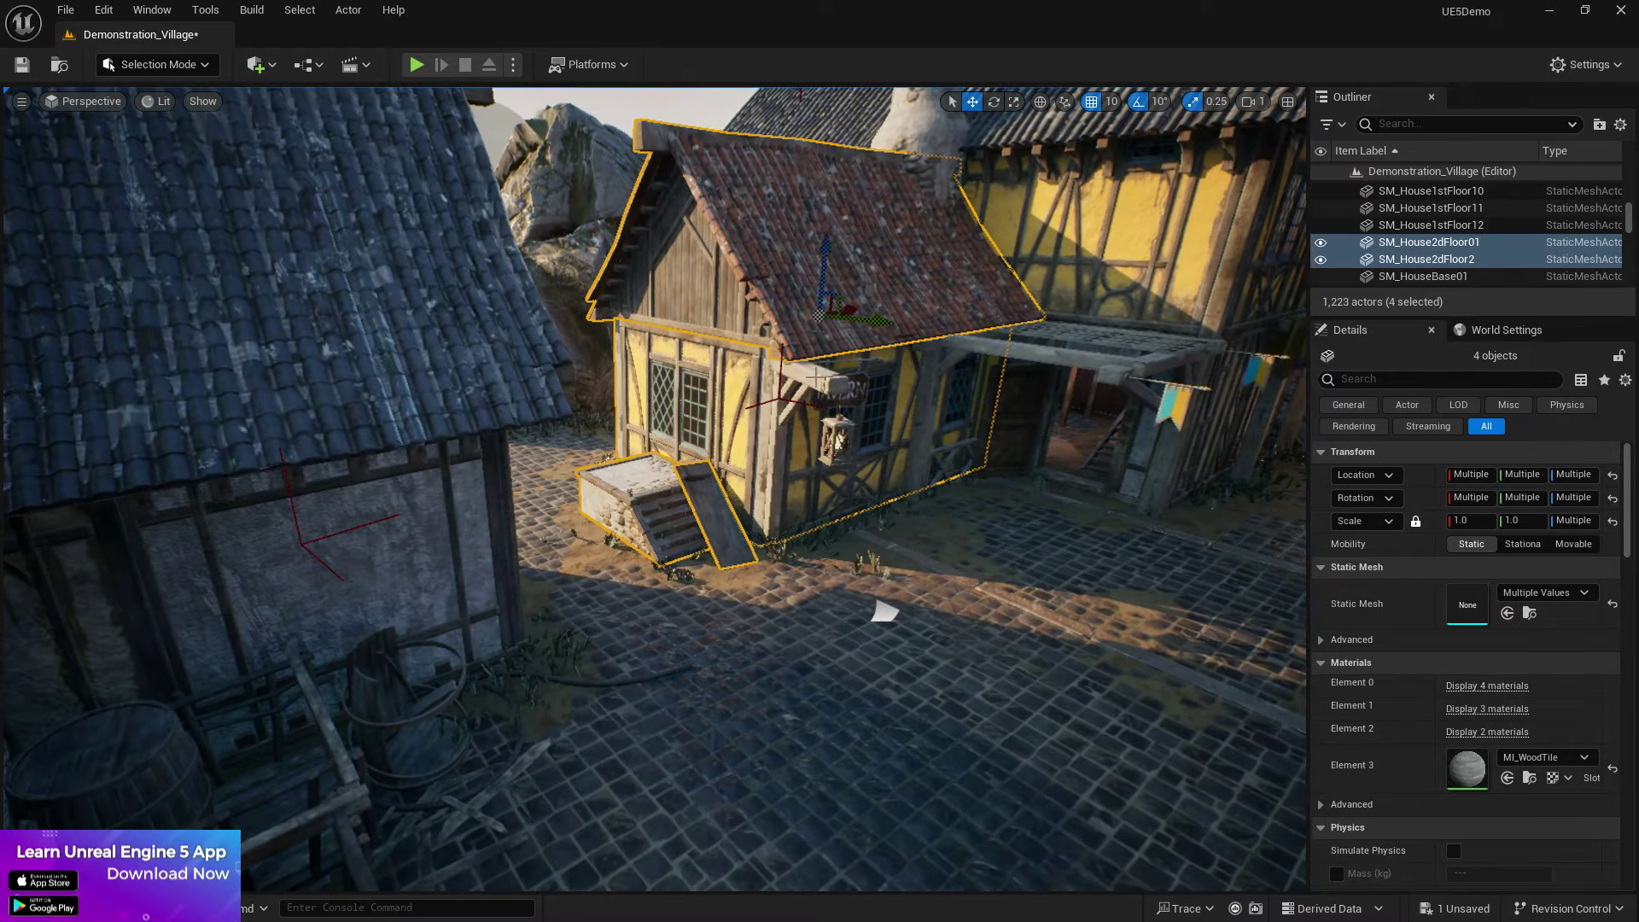
Step: Add the tavern's two-storey wing, slate roof, stone chimney and front canopy to the selection
{"action": "right_click_drag", "start_coordinate": [979, 367], "coordinate": [1109, 307]}
{"action": "left_click", "coordinate": [807, 536], "text": "ctrl"}
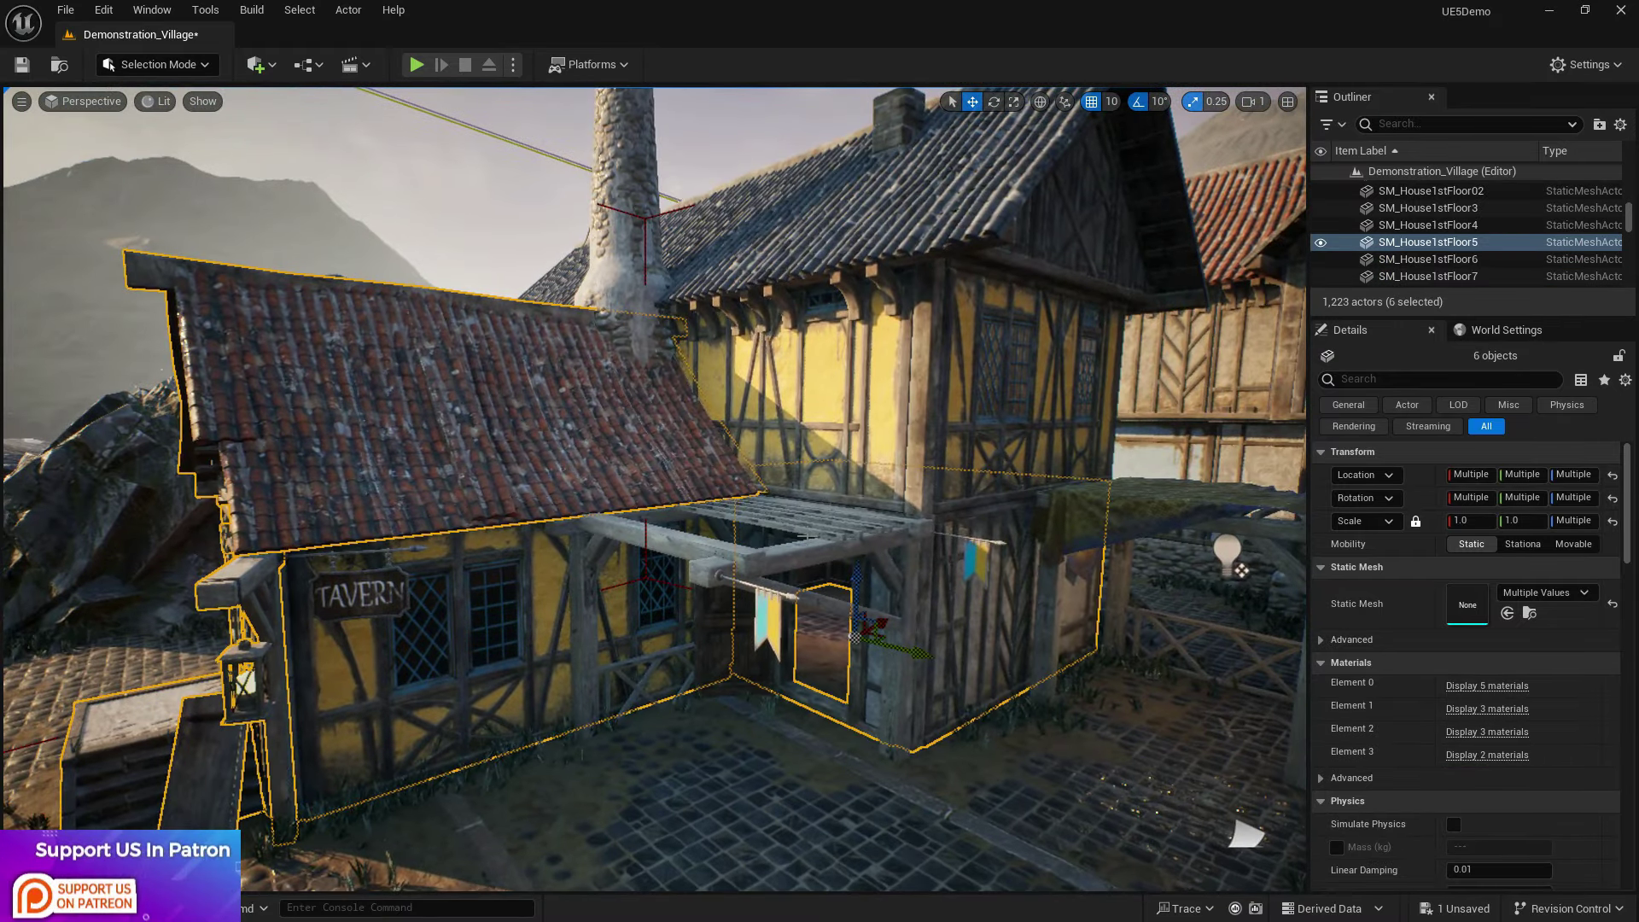
{"action": "left_click", "coordinate": [842, 359], "text": "ctrl"}
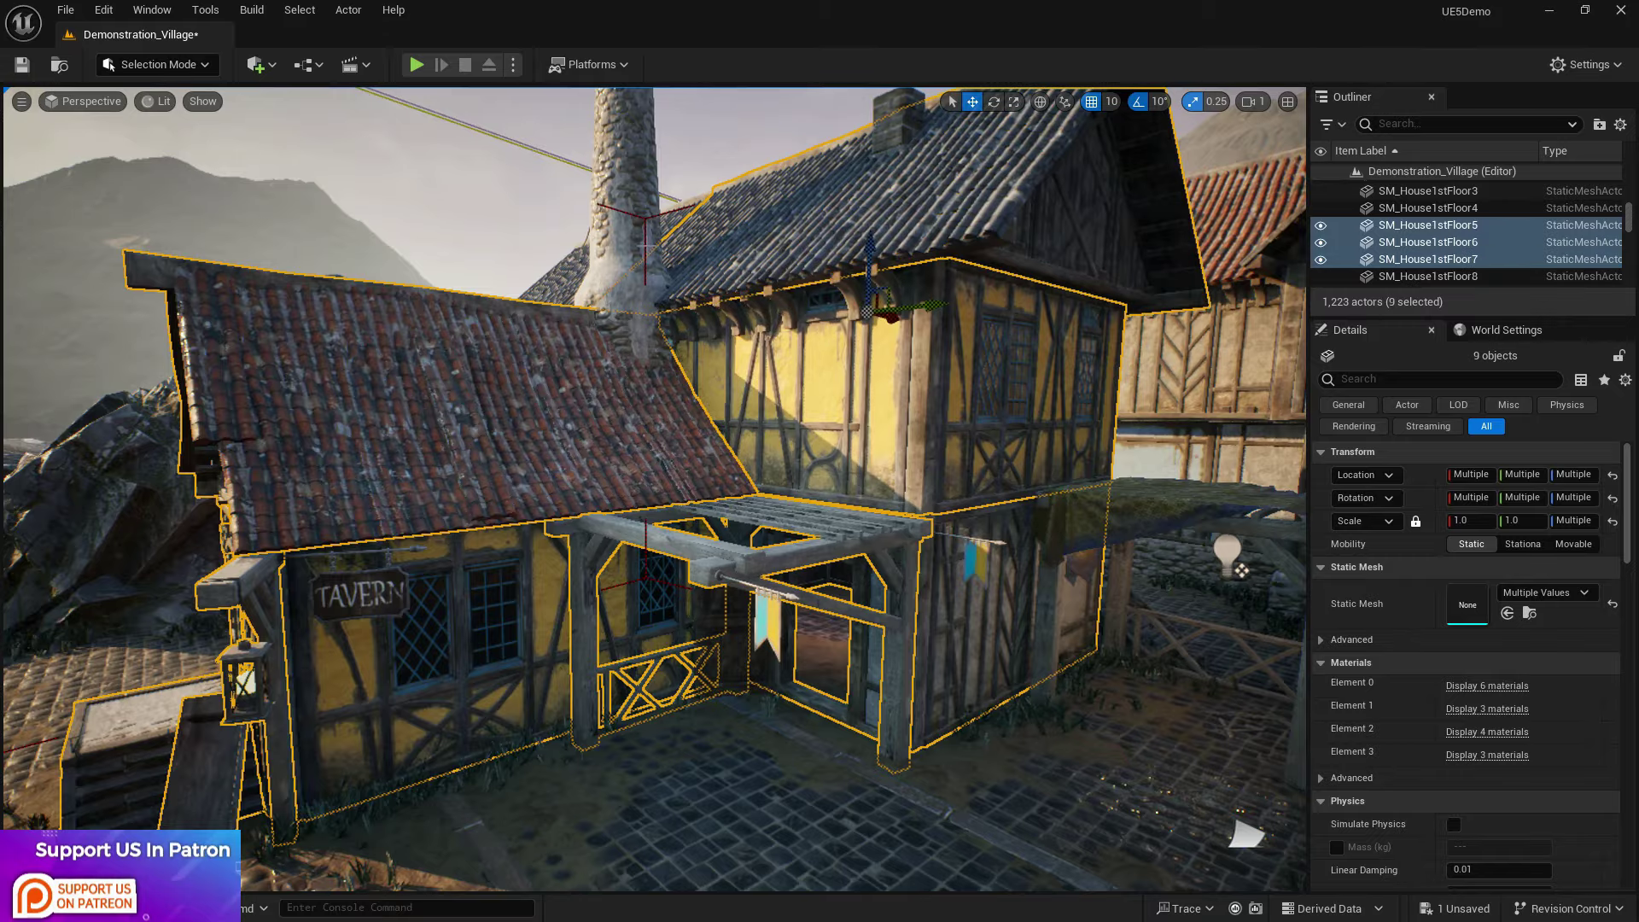
{"action": "left_click", "coordinate": [646, 245], "text": "ctrl"}
{"action": "right_click_drag", "start_coordinate": [646, 246], "coordinate": [873, 341]}
Step: Add the green cloth, the side canopy beneath it and the adjoining wooden beam frame to the selection
{"action": "left_click", "coordinate": [873, 455], "text": "ctrl"}
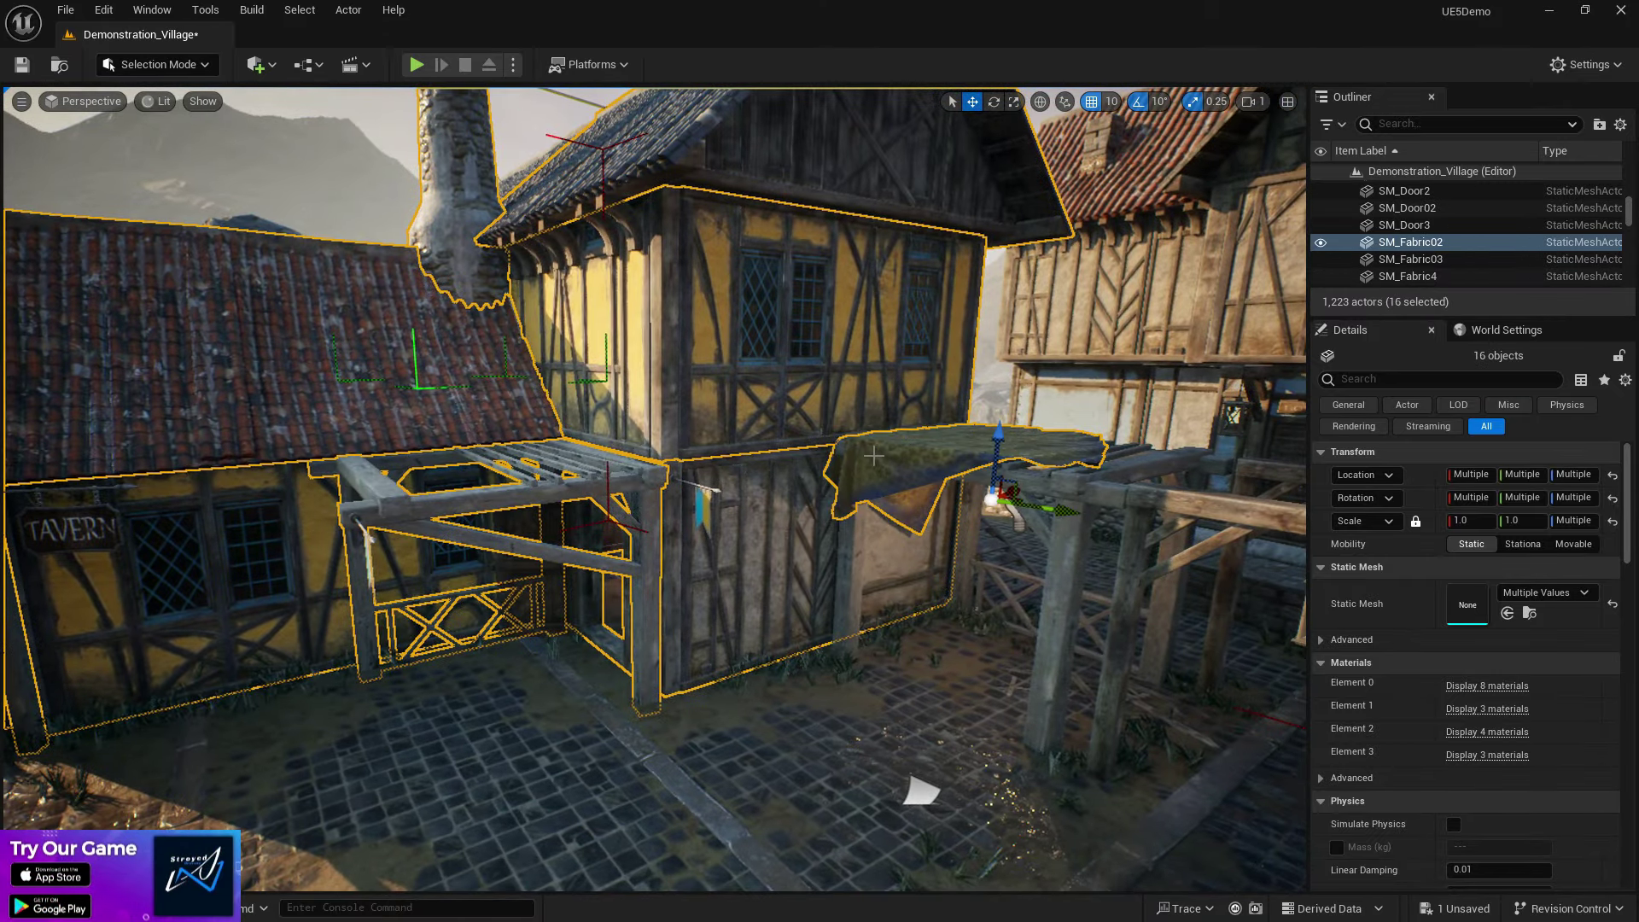
{"action": "left_click", "coordinate": [1056, 580], "text": "ctrl"}
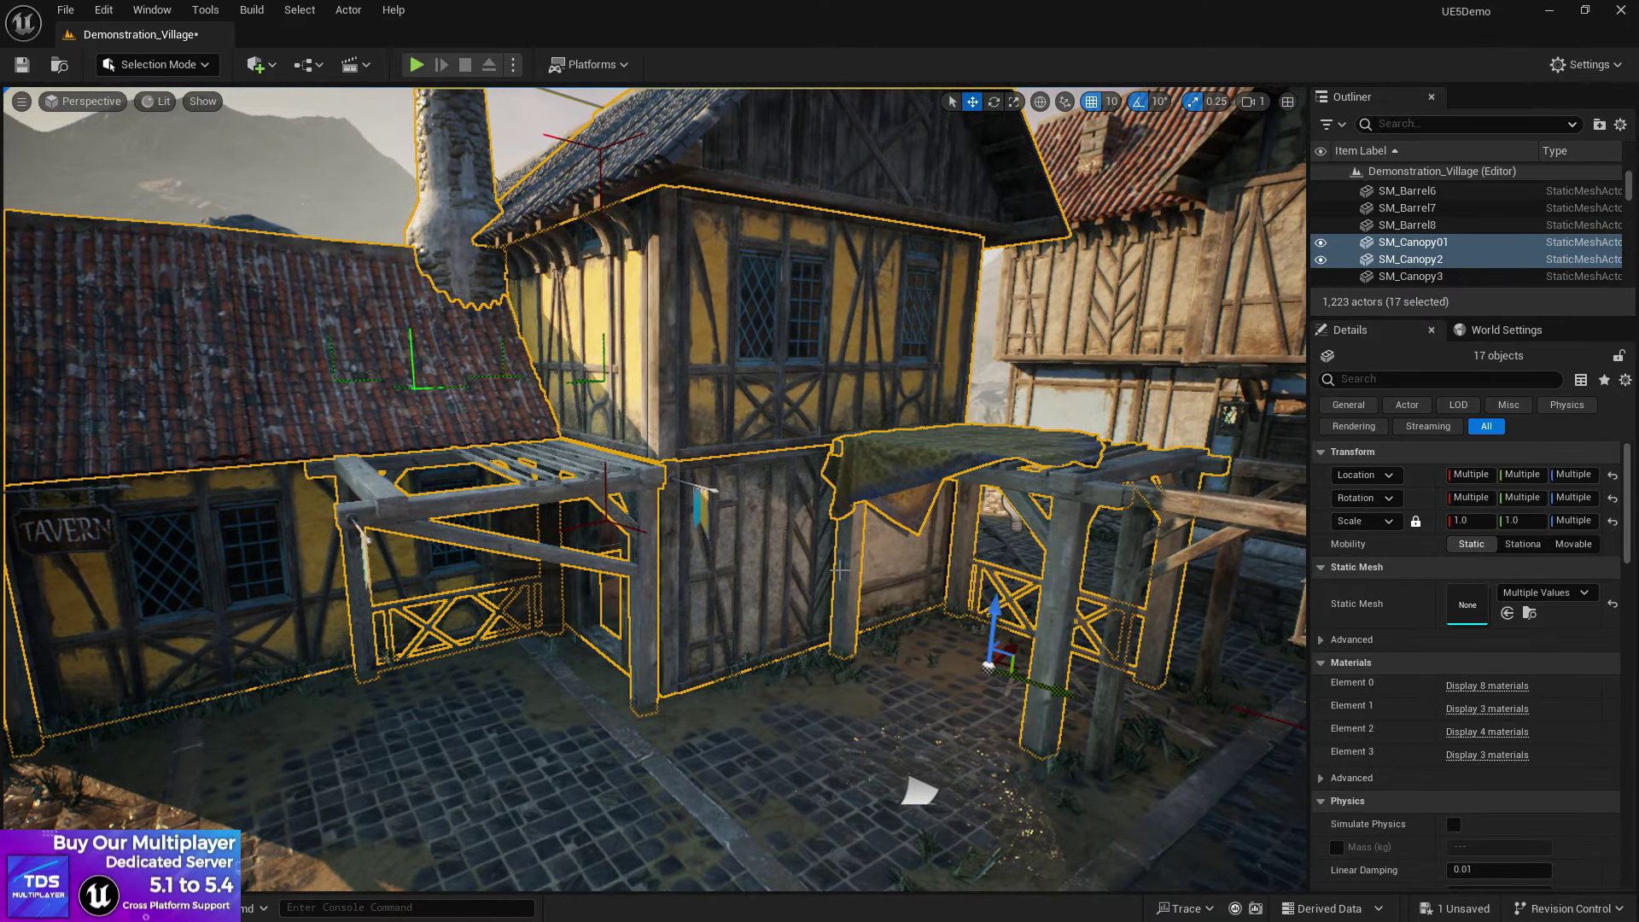
{"action": "right_click_drag", "start_coordinate": [1057, 580], "coordinate": [529, 529]}
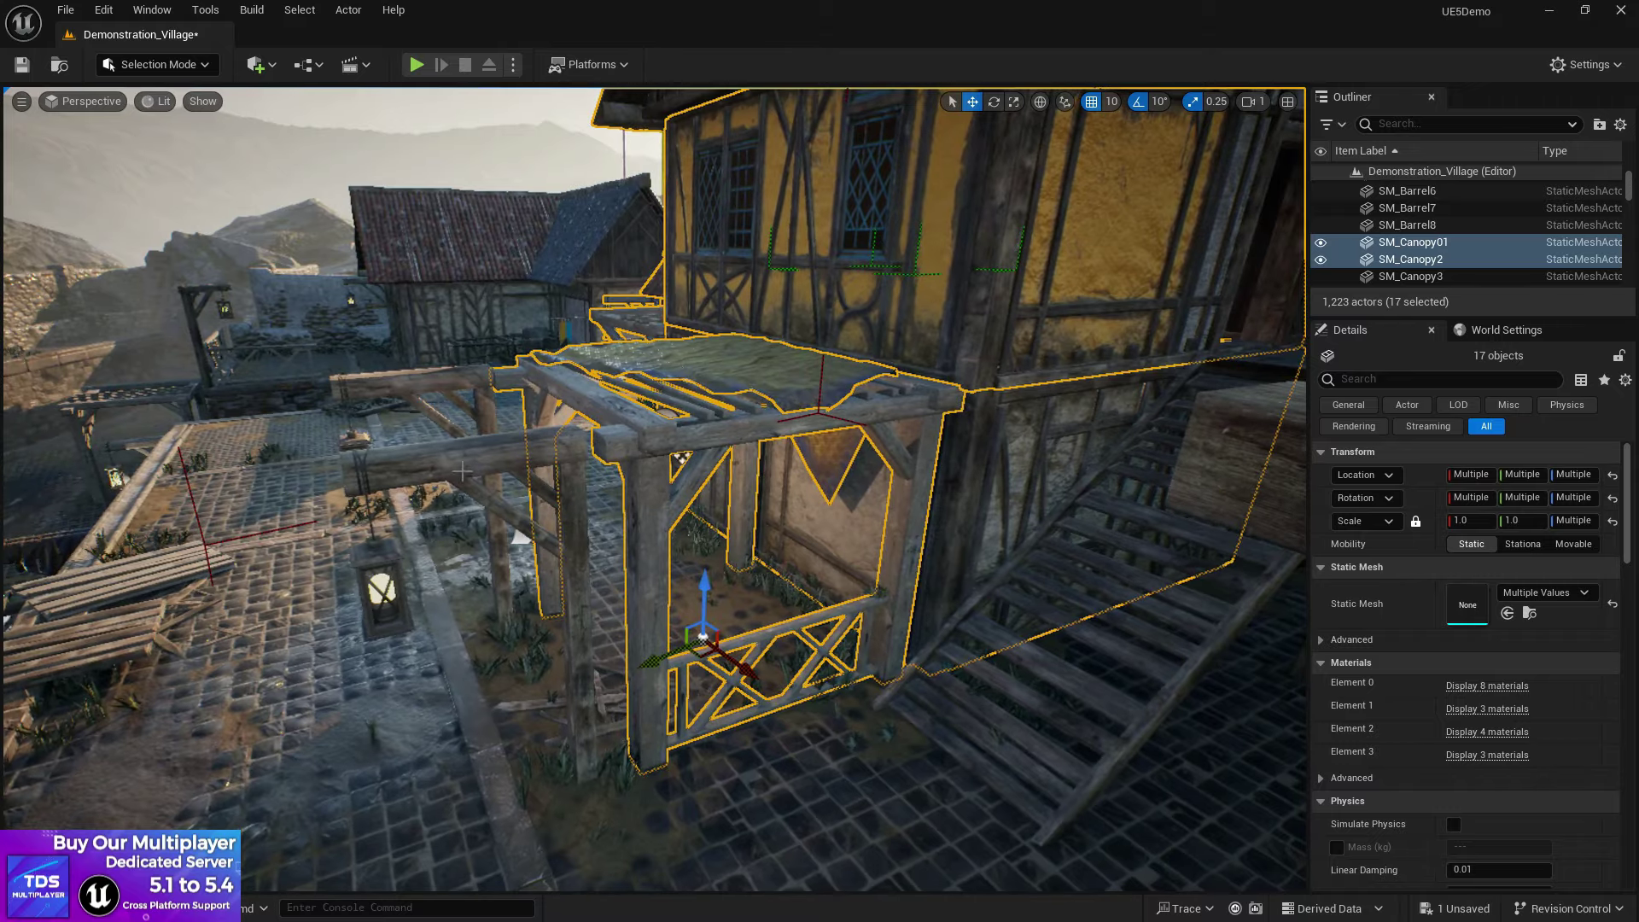
{"action": "left_click", "coordinate": [462, 472], "text": "ctrl"}
{"action": "left_click", "coordinate": [400, 391], "text": "ctrl"}
Step: Add the rear wooden landing's support posts and its stair pieces to the tavern selection
{"action": "right_click_drag", "start_coordinate": [530, 374], "coordinate": [743, 456]}
{"action": "left_click", "coordinate": [743, 456], "text": "ctrl"}
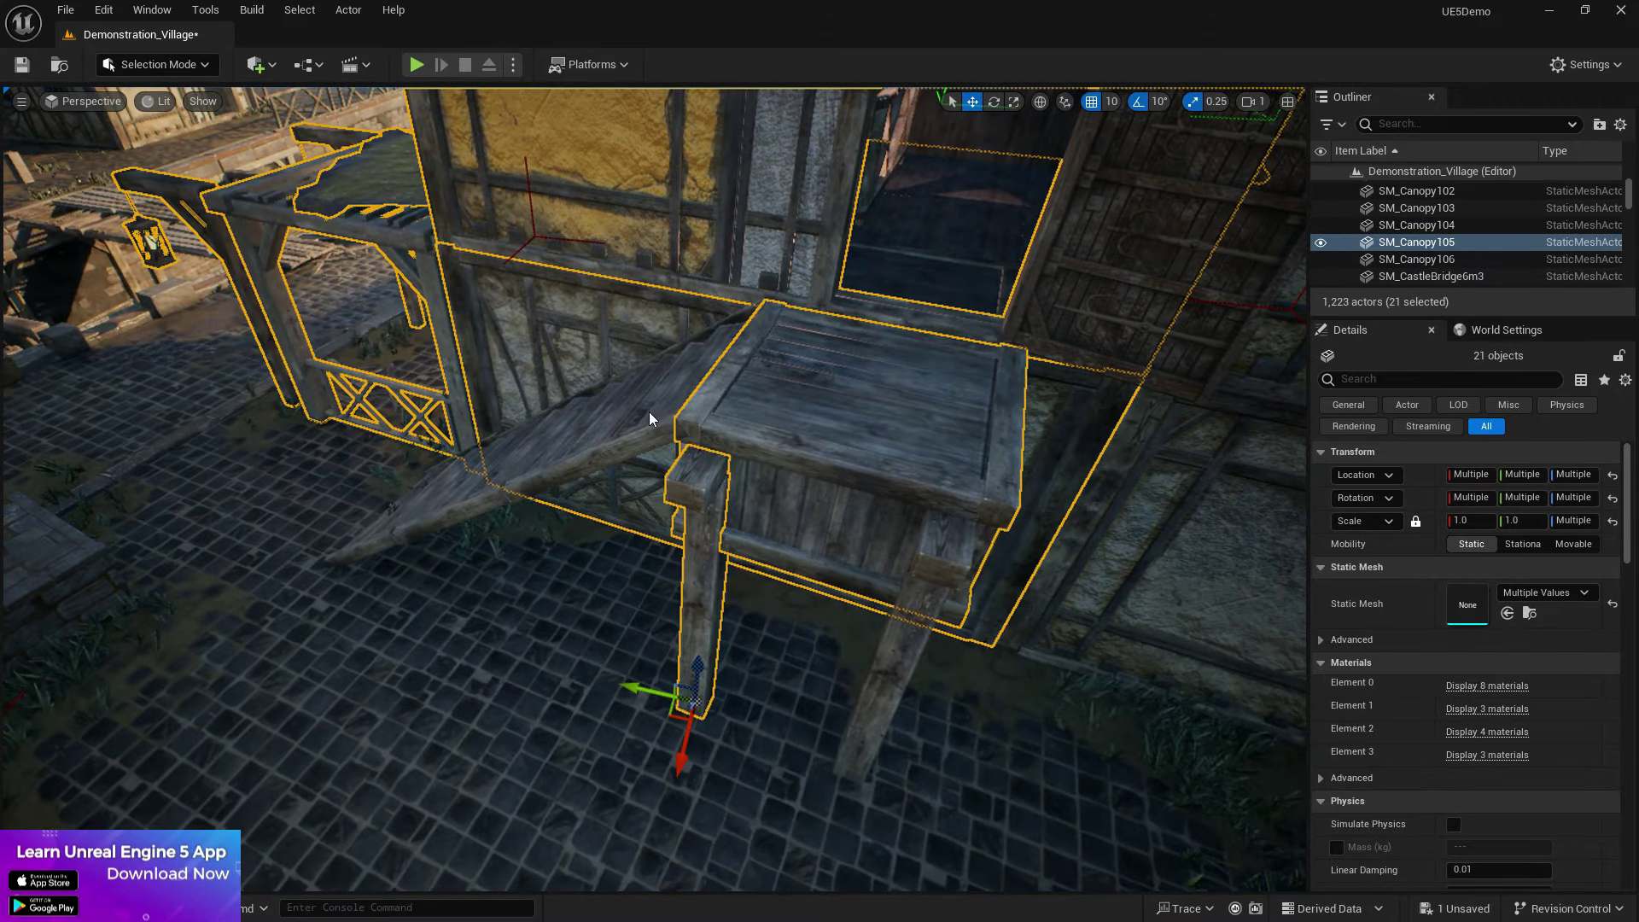
{"action": "left_click", "coordinate": [505, 455], "text": "ctrl"}
{"action": "left_click", "coordinate": [649, 535], "text": "ctrl"}
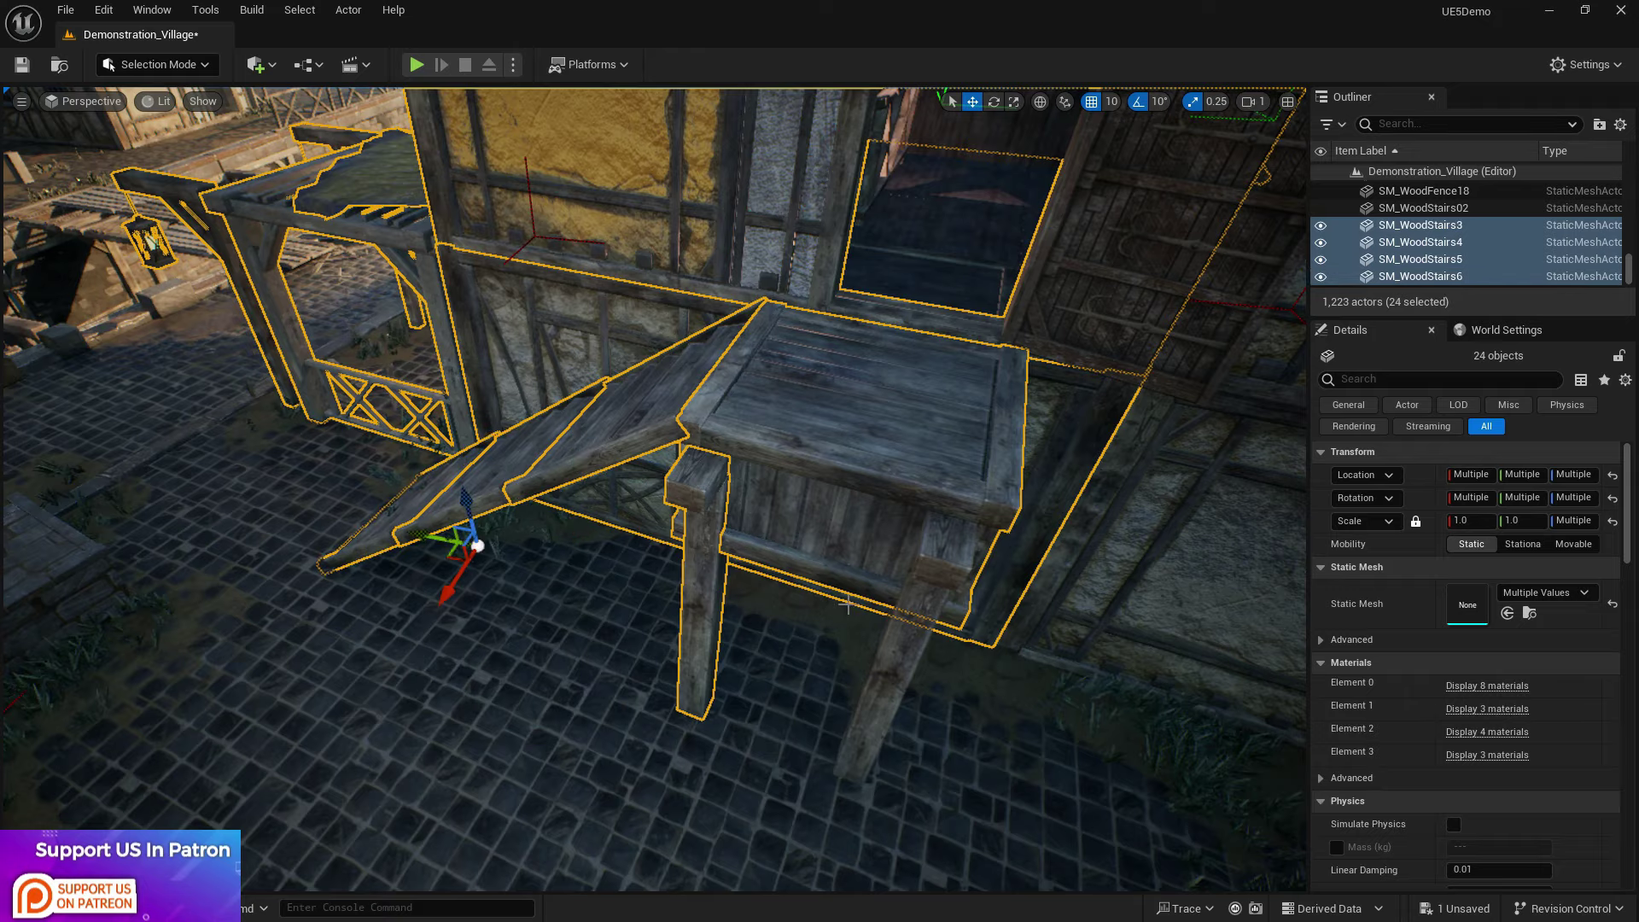
{"action": "left_click", "coordinate": [929, 608], "text": "ctrl"}
Step: Add the rear upper and lower walls, adjoining roof section and back door to the tavern selection
{"action": "right_click_drag", "start_coordinate": [902, 506], "coordinate": [999, 444]}
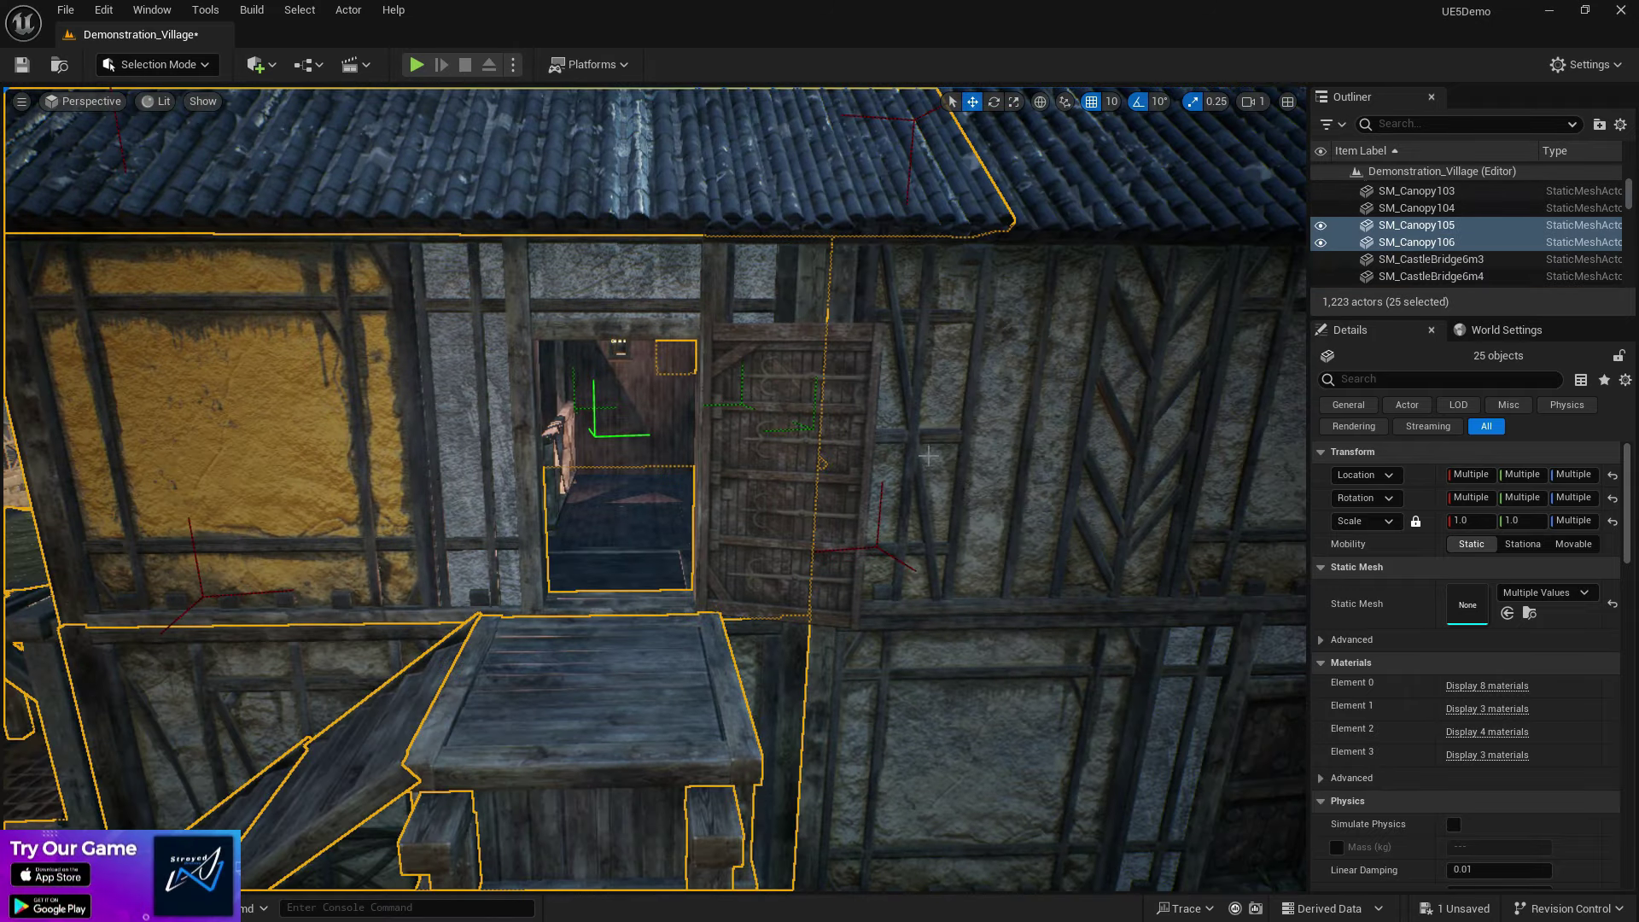
{"action": "left_click", "coordinate": [927, 455], "text": "ctrl"}
{"action": "right_click_drag", "start_coordinate": [761, 257], "coordinate": [845, 239]}
{"action": "left_click", "coordinate": [761, 263], "text": "ctrl"}
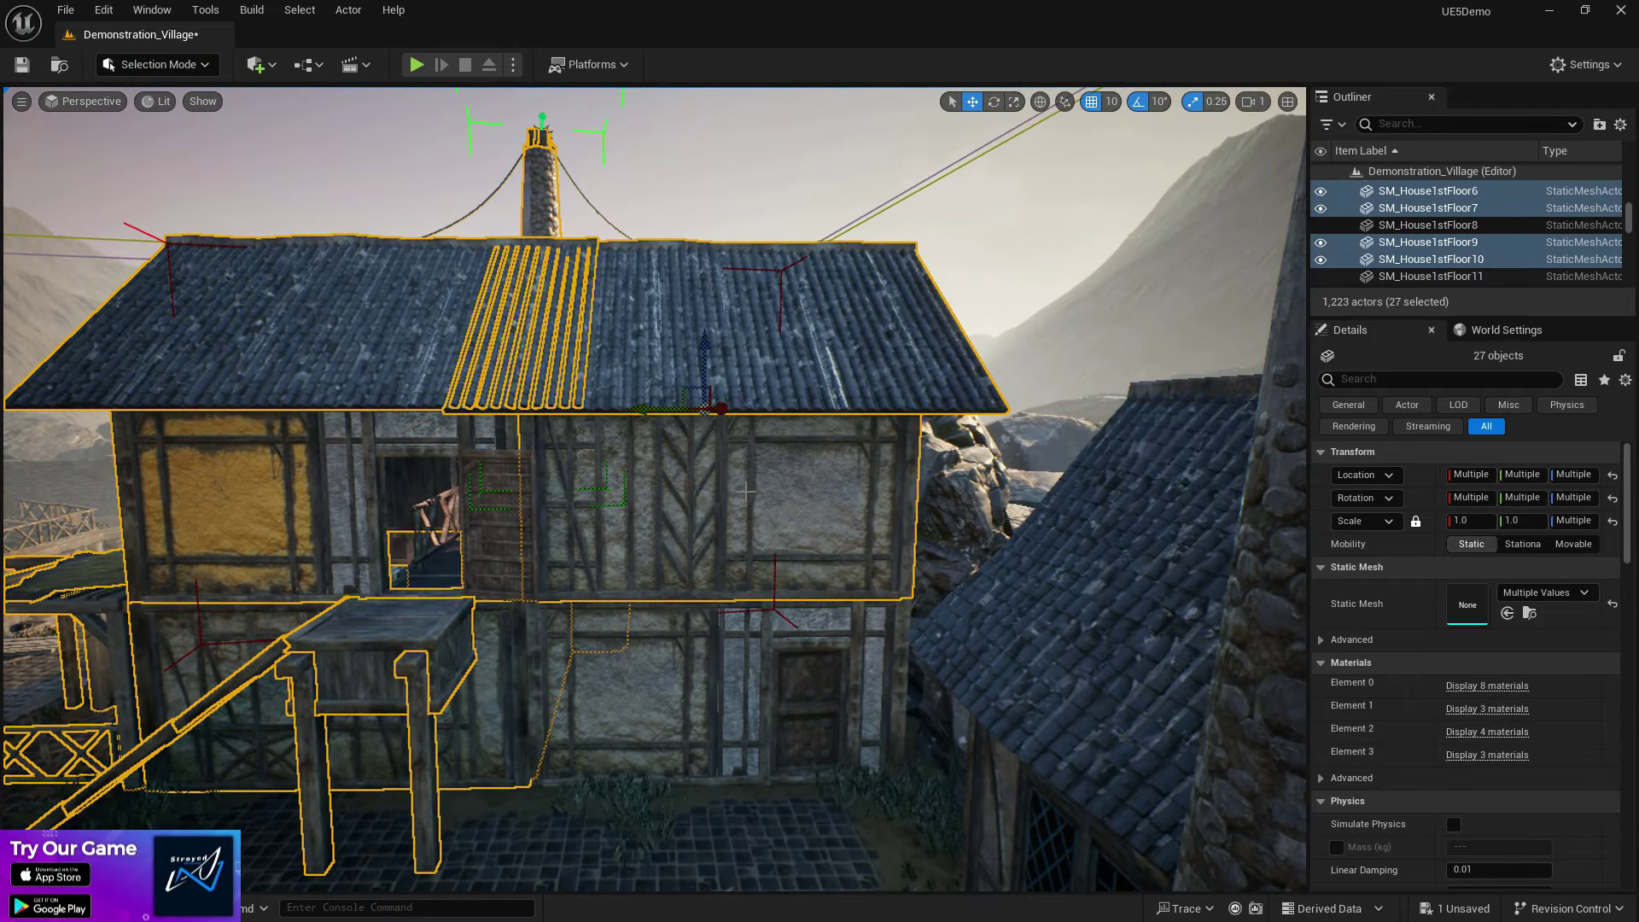
{"action": "left_click", "coordinate": [781, 723], "text": "ctrl"}
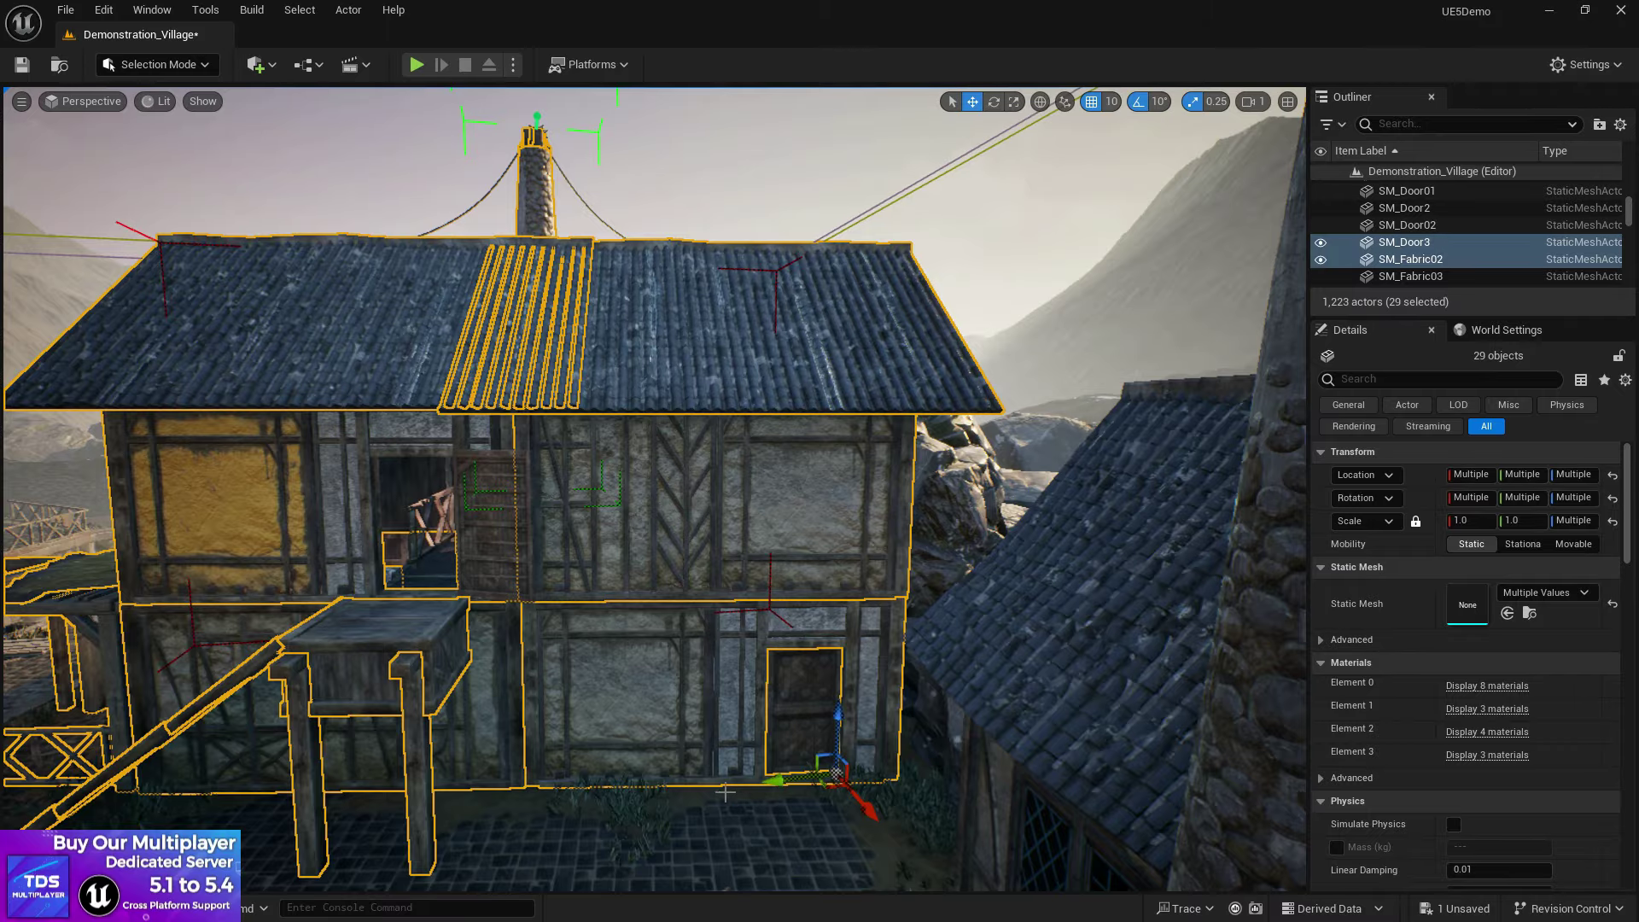
Step: Add the wooden fence railing on the tavern's interior upper floor to the selection
{"action": "key", "text": "w"}
{"action": "mouse_move", "coordinate": [717, 783]}
{"action": "right_mouse_down"}
{"action": "mouse_move", "coordinate": [657, 841]}
{"action": "mouse_move", "coordinate": [726, 772]}
{"action": "right_mouse_up"}
{"action": "right_click_drag", "start_coordinate": [789, 721], "coordinate": [658, 664]}
{"action": "left_click", "coordinate": [660, 583], "text": "ctrl"}
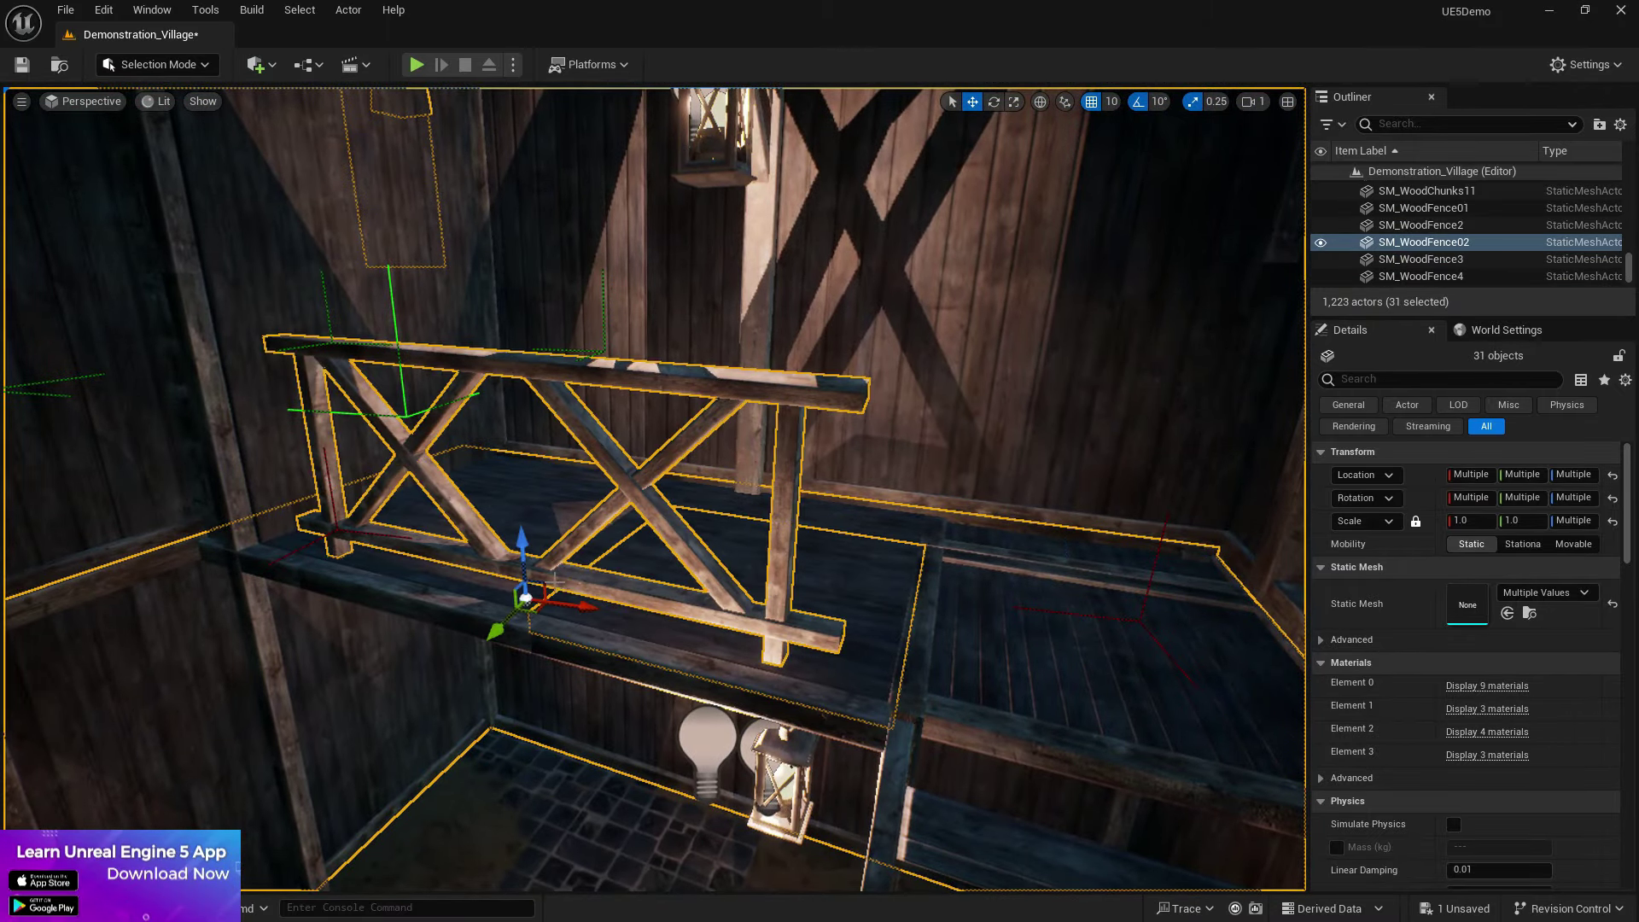
Step: Add the upper-floor planks, the edge beams beneath the railing and the adjacent lower wall panel to the tavern selection
{"action": "left_click", "coordinate": [523, 478], "text": "ctrl"}
{"action": "left_click", "coordinate": [499, 504], "text": "ctrl"}
{"action": "left_click", "coordinate": [459, 475], "text": "ctrl"}
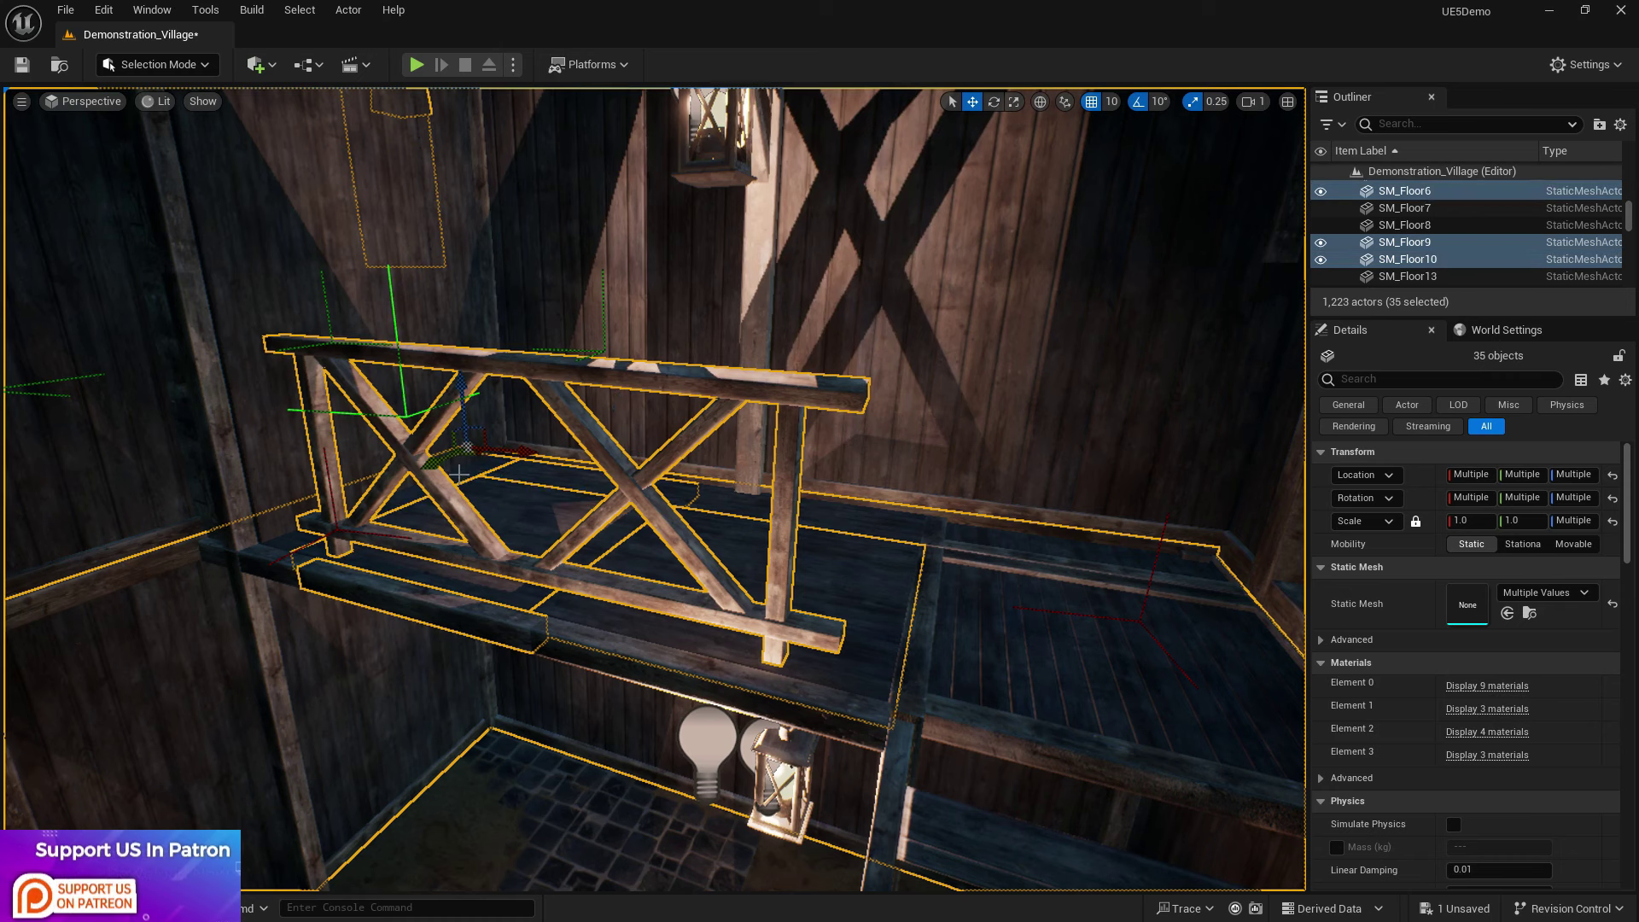
{"action": "left_click", "coordinate": [348, 517], "text": "ctrl"}
{"action": "left_click", "coordinate": [299, 435], "text": "ctrl"}
{"action": "left_click", "coordinate": [235, 551], "text": "ctrl"}
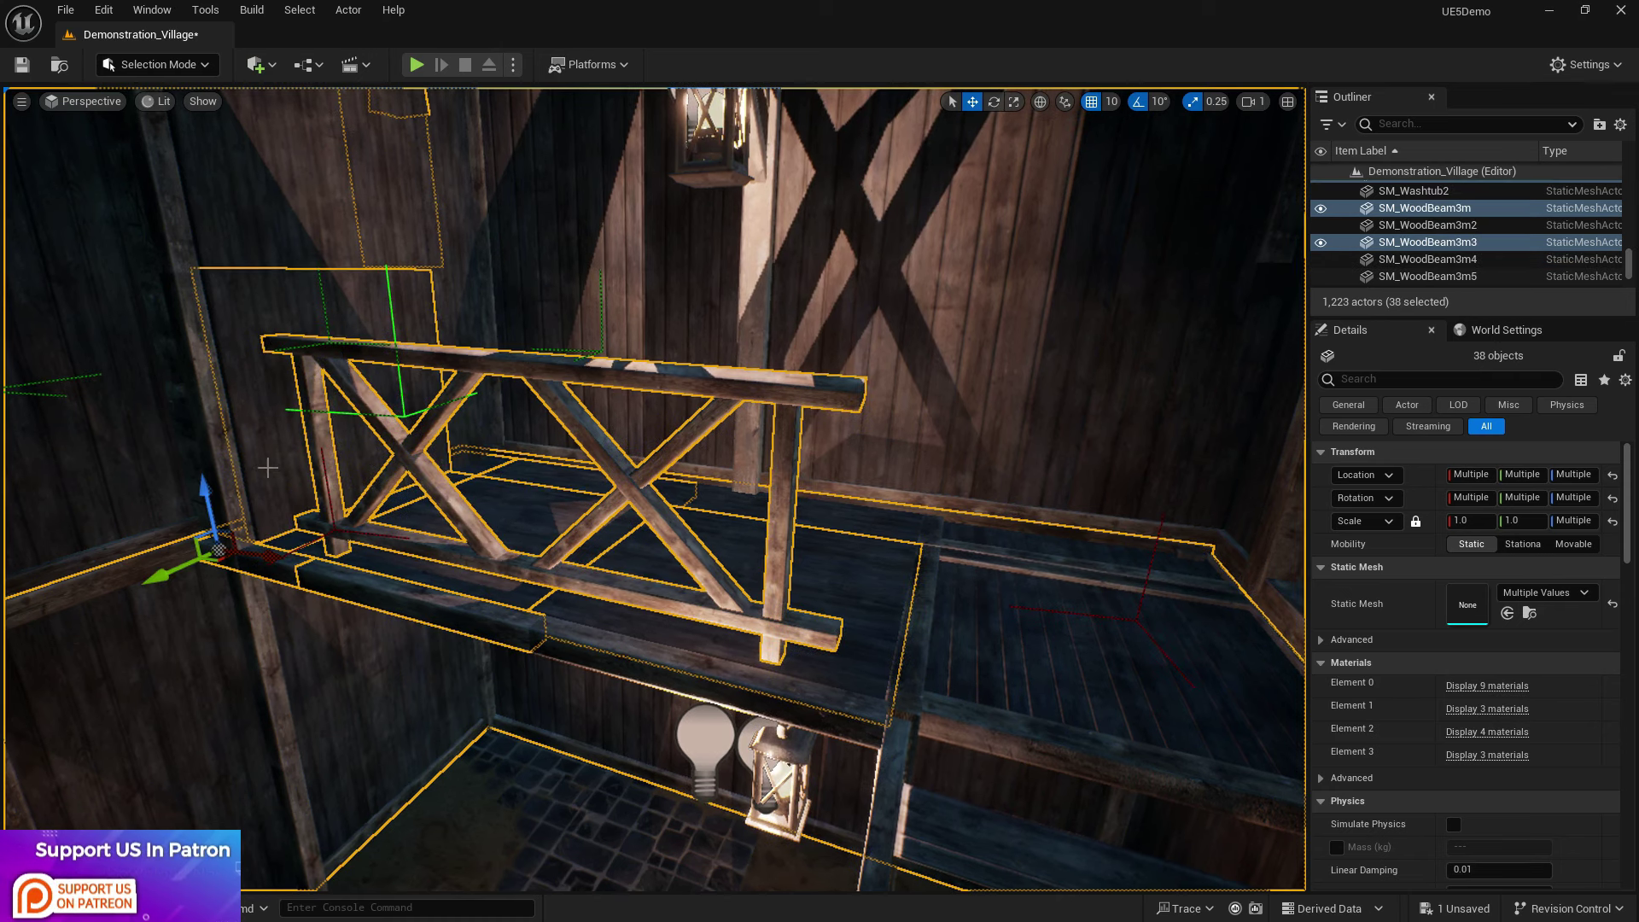
Step: Add the interior wall panels above the railing and the upper corner beam to the selection
{"action": "left_click", "coordinate": [259, 190], "text": "ctrl"}
{"action": "left_click", "coordinate": [444, 196], "text": "ctrl"}
{"action": "right_click_drag", "start_coordinate": [606, 216], "coordinate": [550, 116]}
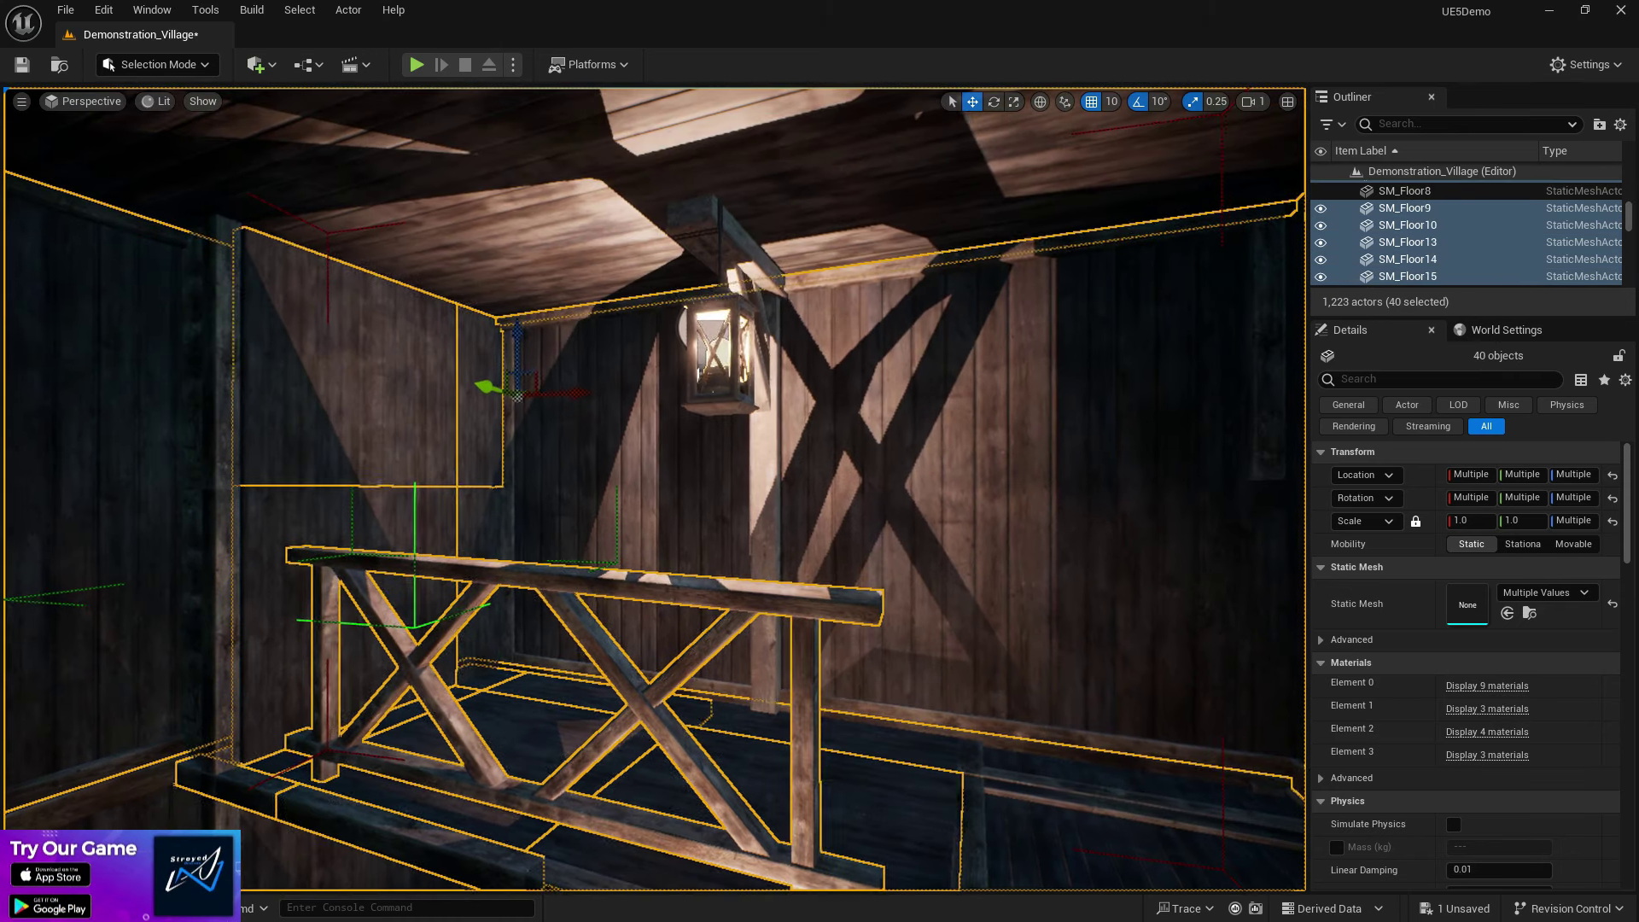
{"action": "left_click", "coordinate": [504, 453], "text": "ctrl"}
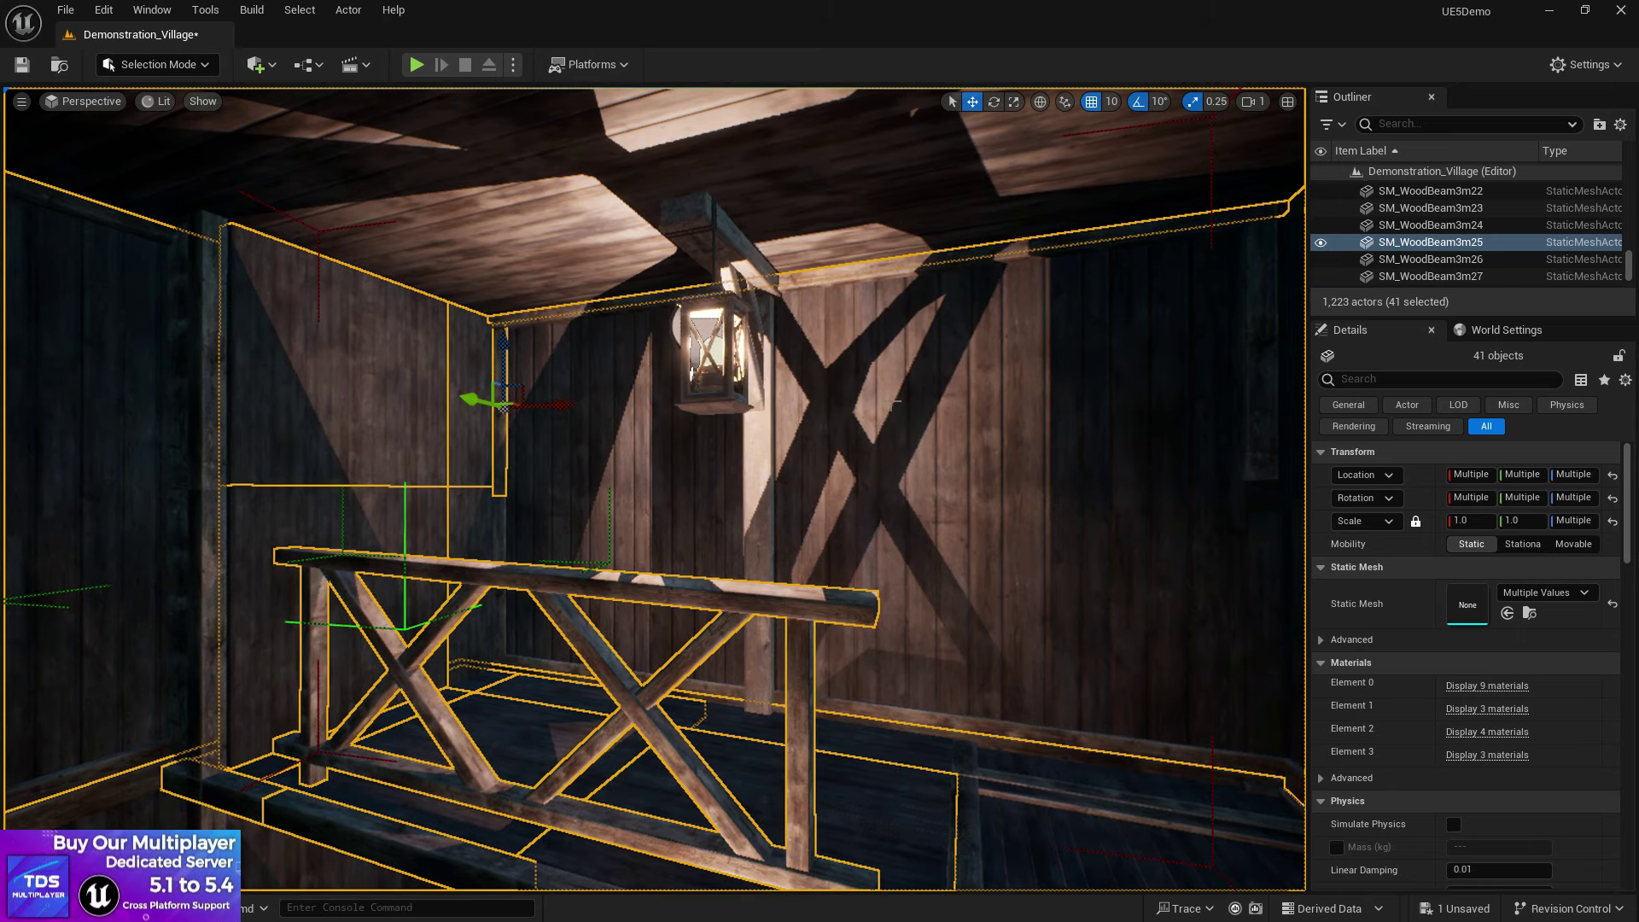
Step: Add the floor pieces beside the stair opening and the remaining edge beam under the railing to the selection
{"action": "right_click_drag", "start_coordinate": [1058, 505], "coordinate": [1135, 584]}
{"action": "left_click", "coordinate": [770, 570], "text": "ctrl"}
{"action": "left_click", "coordinate": [739, 493], "text": "ctrl"}
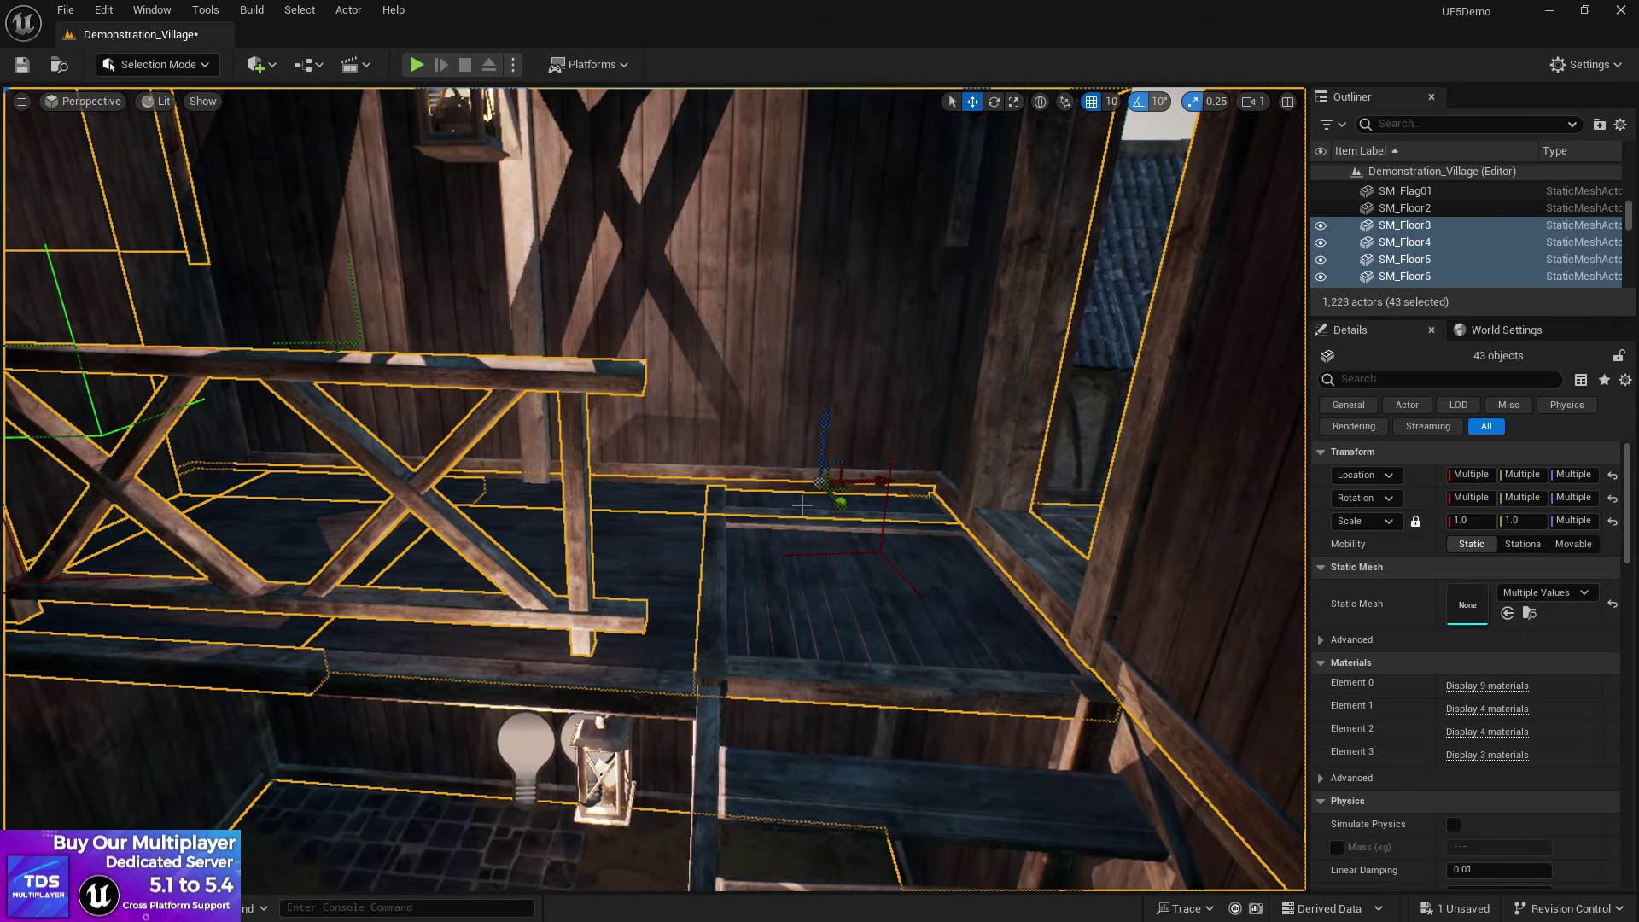
{"action": "left_click", "coordinate": [745, 481], "text": "ctrl"}
{"action": "left_click", "coordinate": [593, 691], "text": "ctrl"}
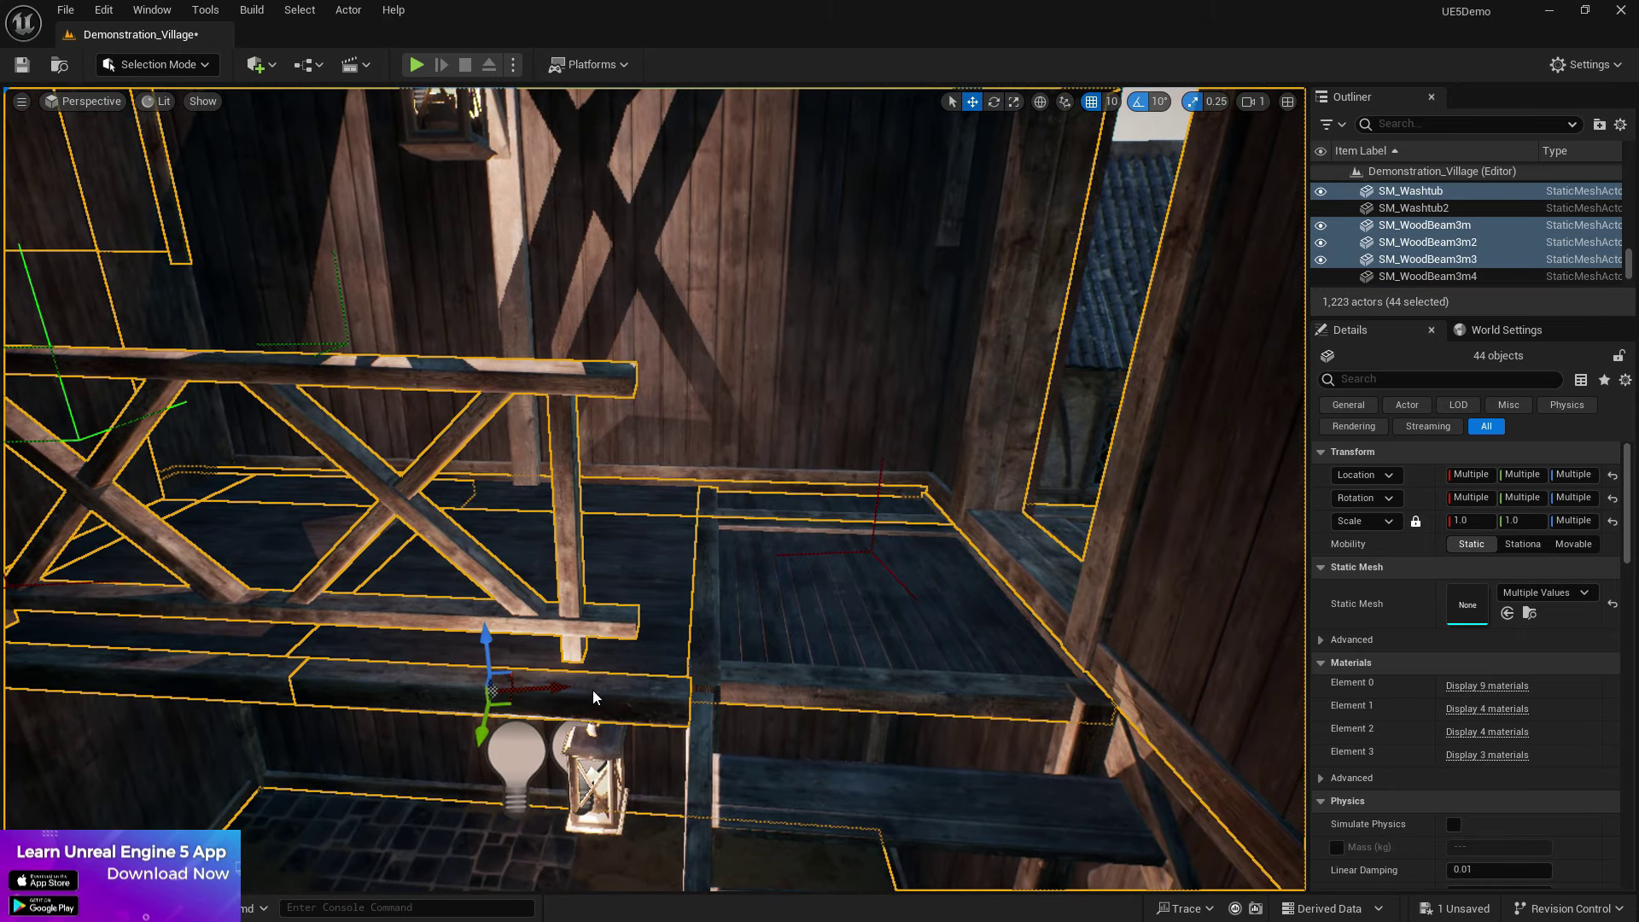
Step: Add the interior staircase to the selection, including its stair flights and the square wooden landing between them
{"action": "right_click_drag", "start_coordinate": [805, 687], "coordinate": [777, 729]}
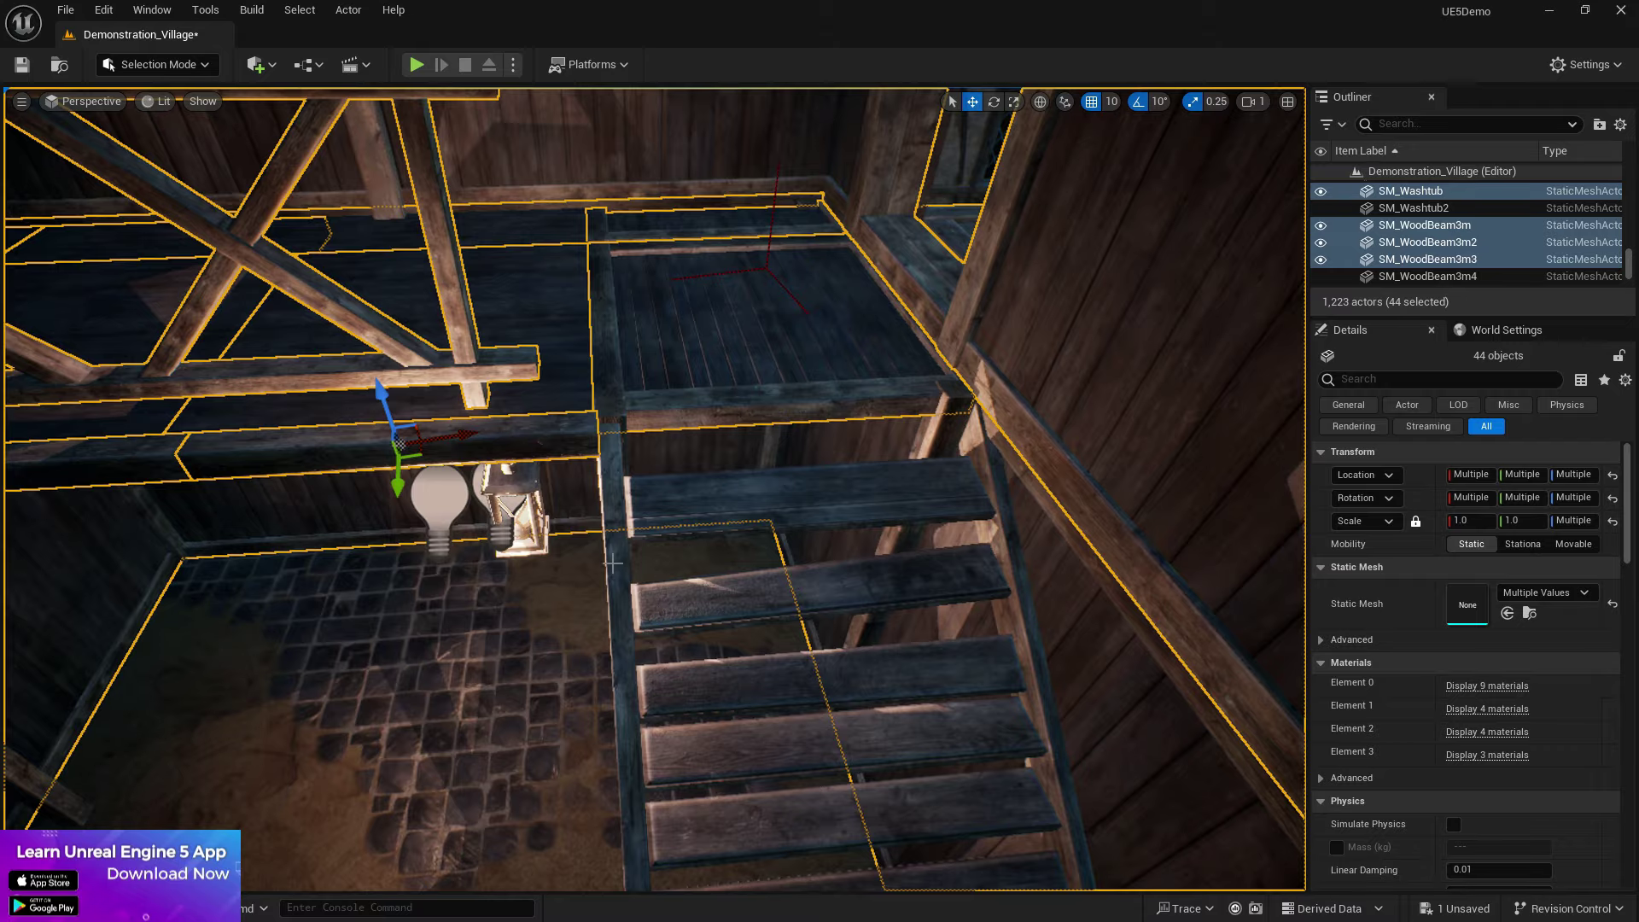
{"action": "left_click", "coordinate": [616, 563], "text": "ctrl"}
{"action": "right_click_drag", "start_coordinate": [615, 564], "coordinate": [710, 550]}
{"action": "left_click", "coordinate": [711, 548], "text": "ctrl"}
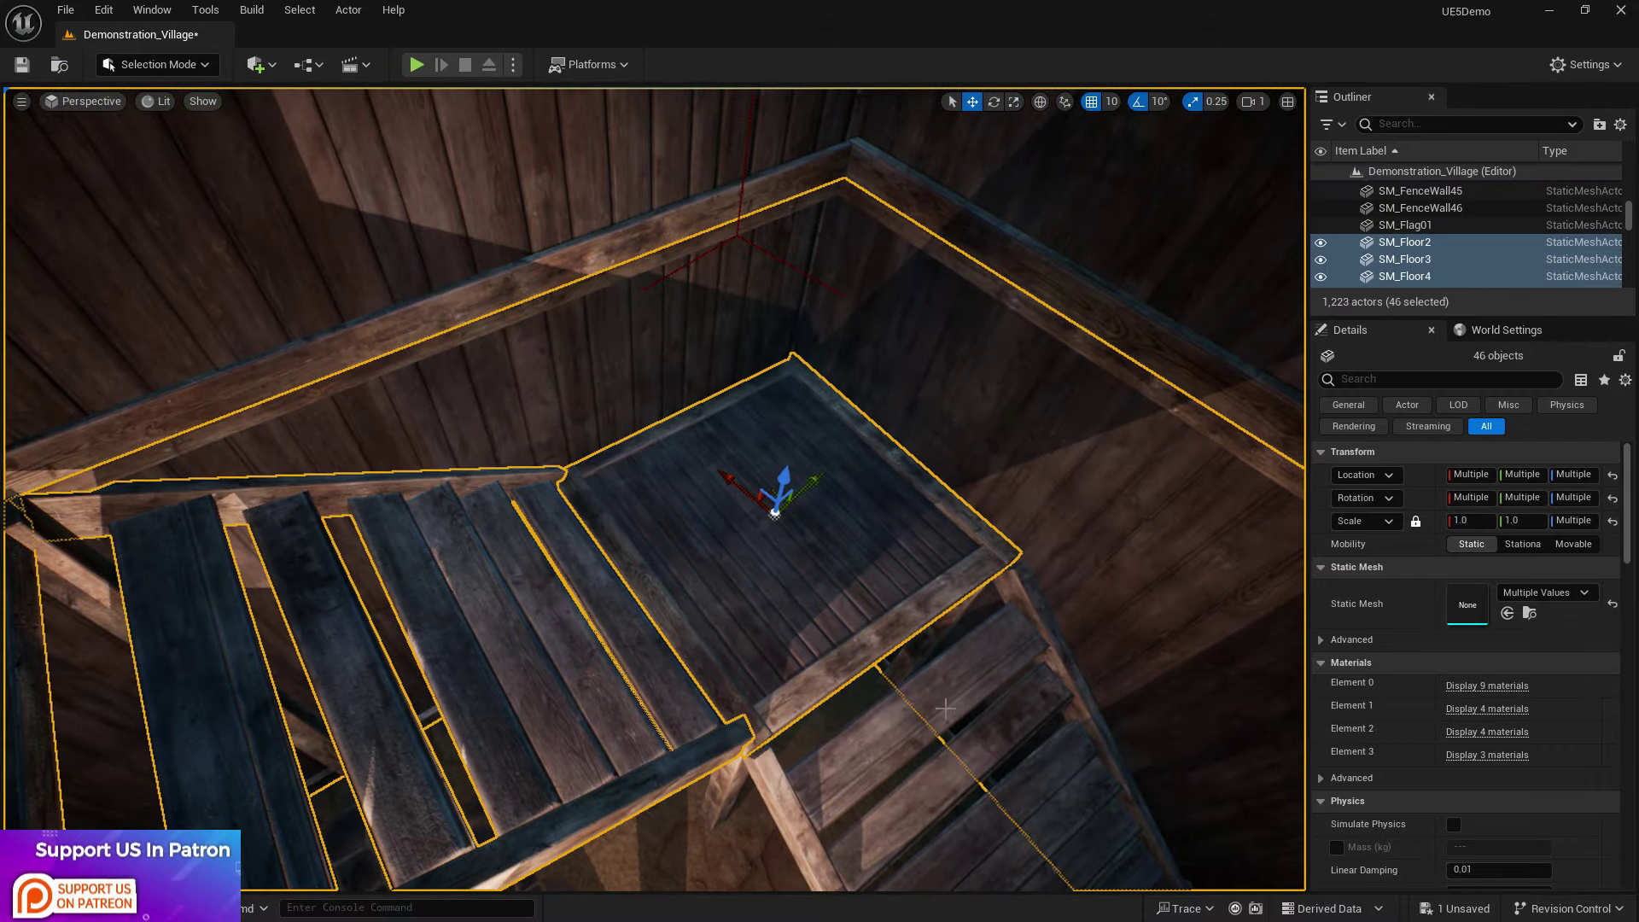
{"action": "left_click", "coordinate": [922, 697], "text": "ctrl"}
{"action": "right_click_drag", "start_coordinate": [922, 697], "coordinate": [845, 670]}
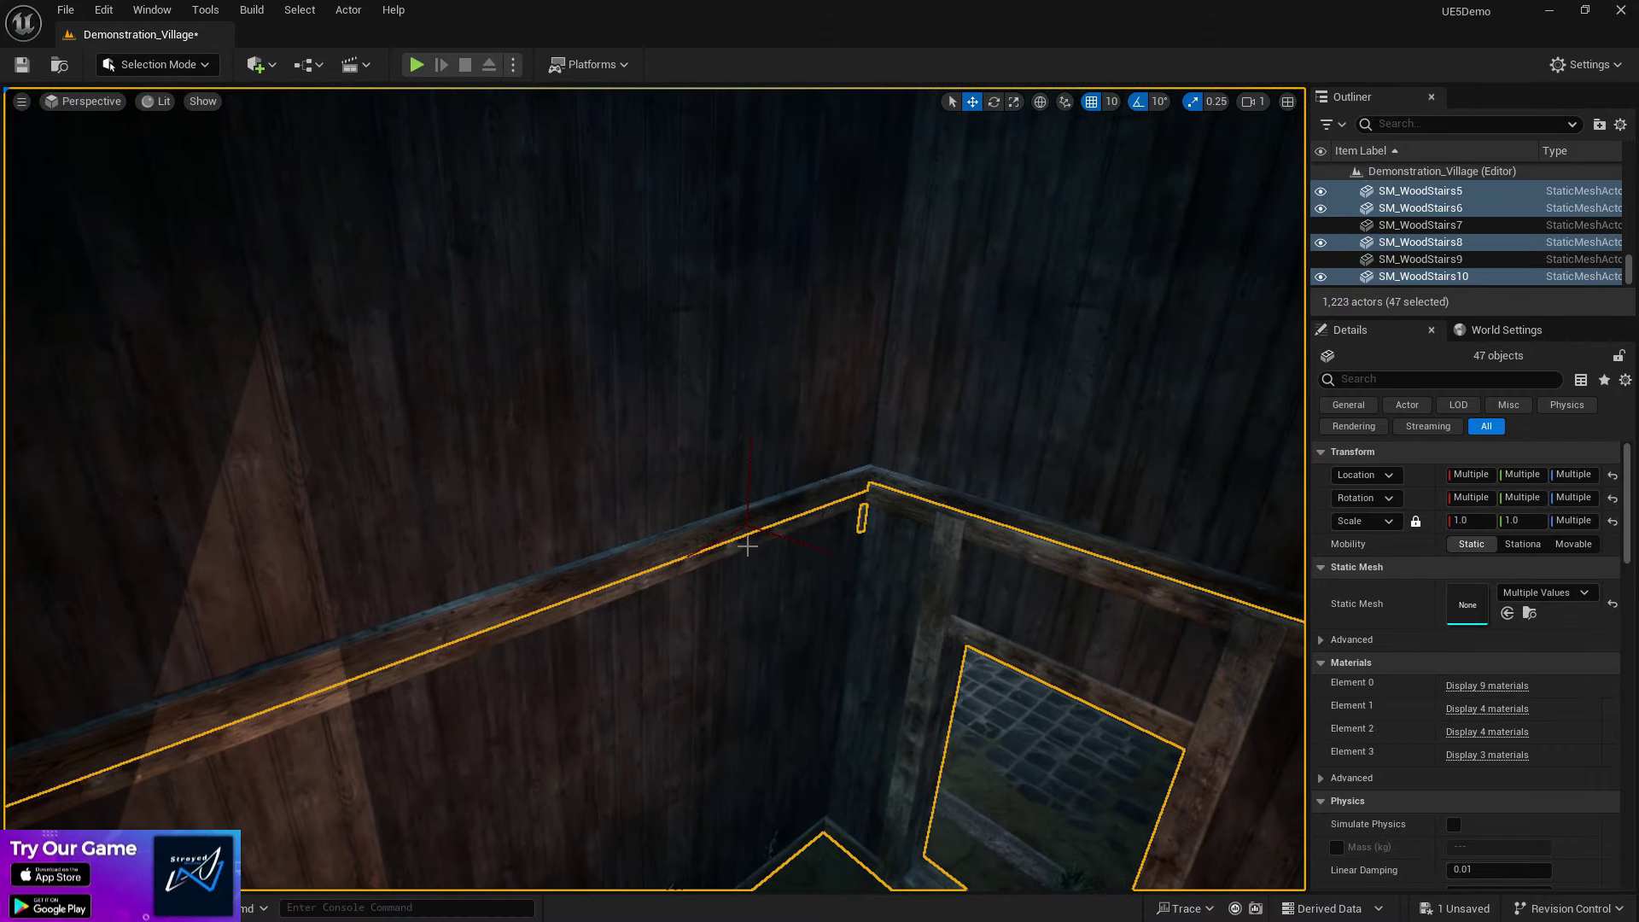
{"action": "right_click_drag", "start_coordinate": [742, 540], "coordinate": [772, 631]}
{"action": "left_click", "coordinate": [478, 768], "text": "ctrl"}
{"action": "left_click", "coordinate": [474, 789], "text": "ctrl"}
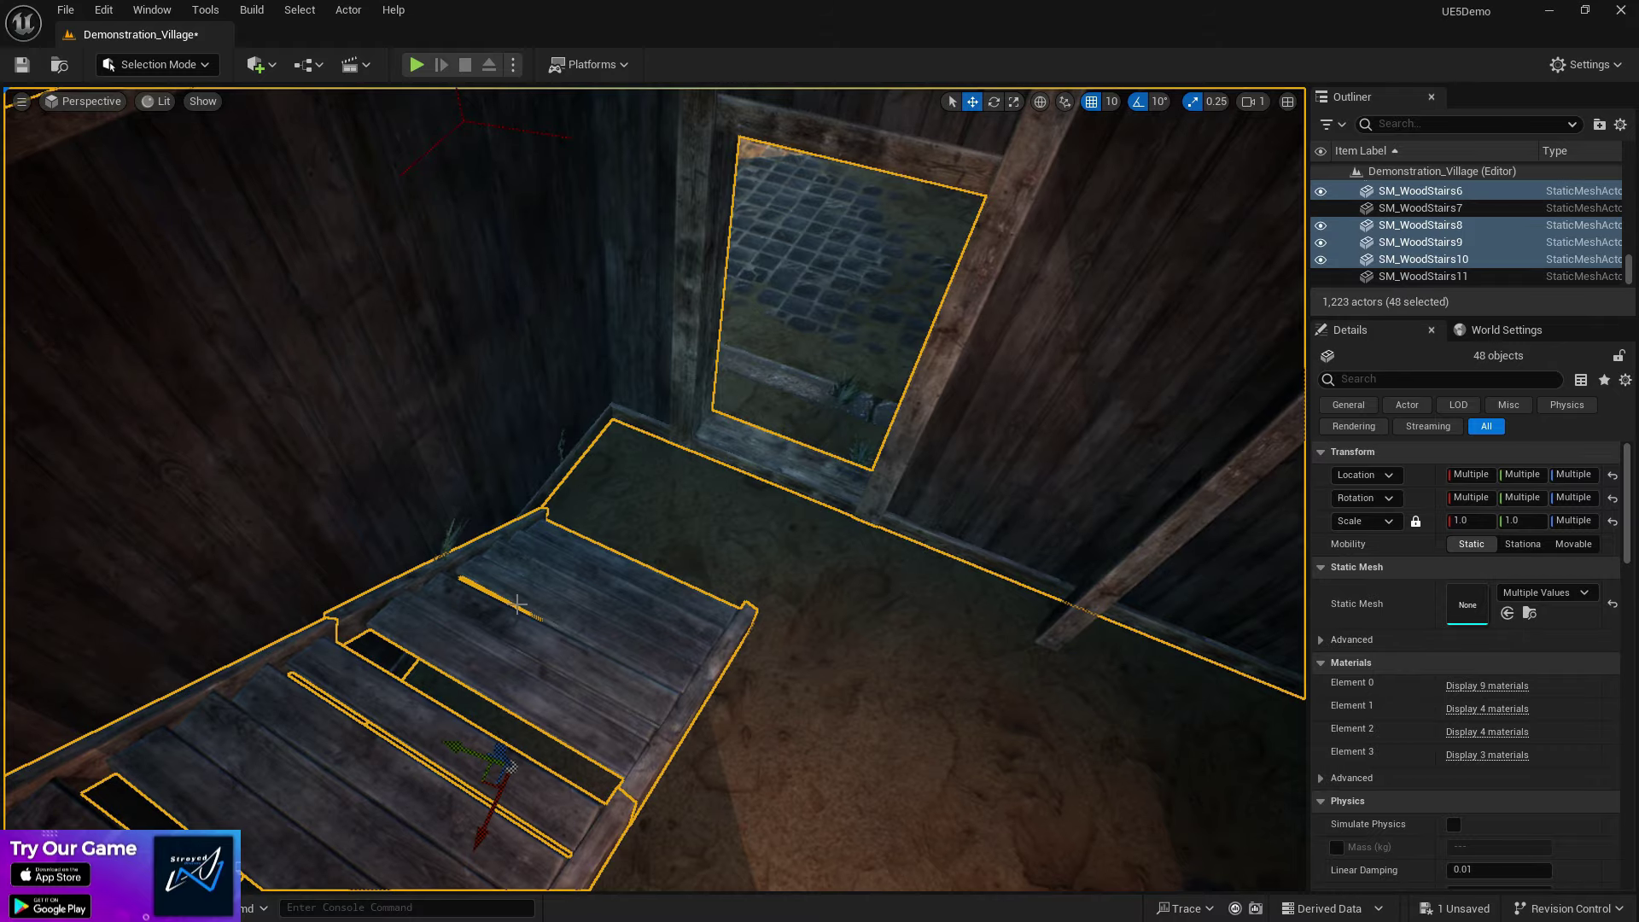
Step: Add the vertical wooden posts supporting the upper floor in the ground-floor room to the selection
{"action": "right_click_drag", "start_coordinate": [474, 789], "coordinate": [529, 564]}
{"action": "right_click_drag", "start_coordinate": [556, 311], "coordinate": [556, 310]}
{"action": "left_click", "coordinate": [912, 405], "text": "ctrl"}
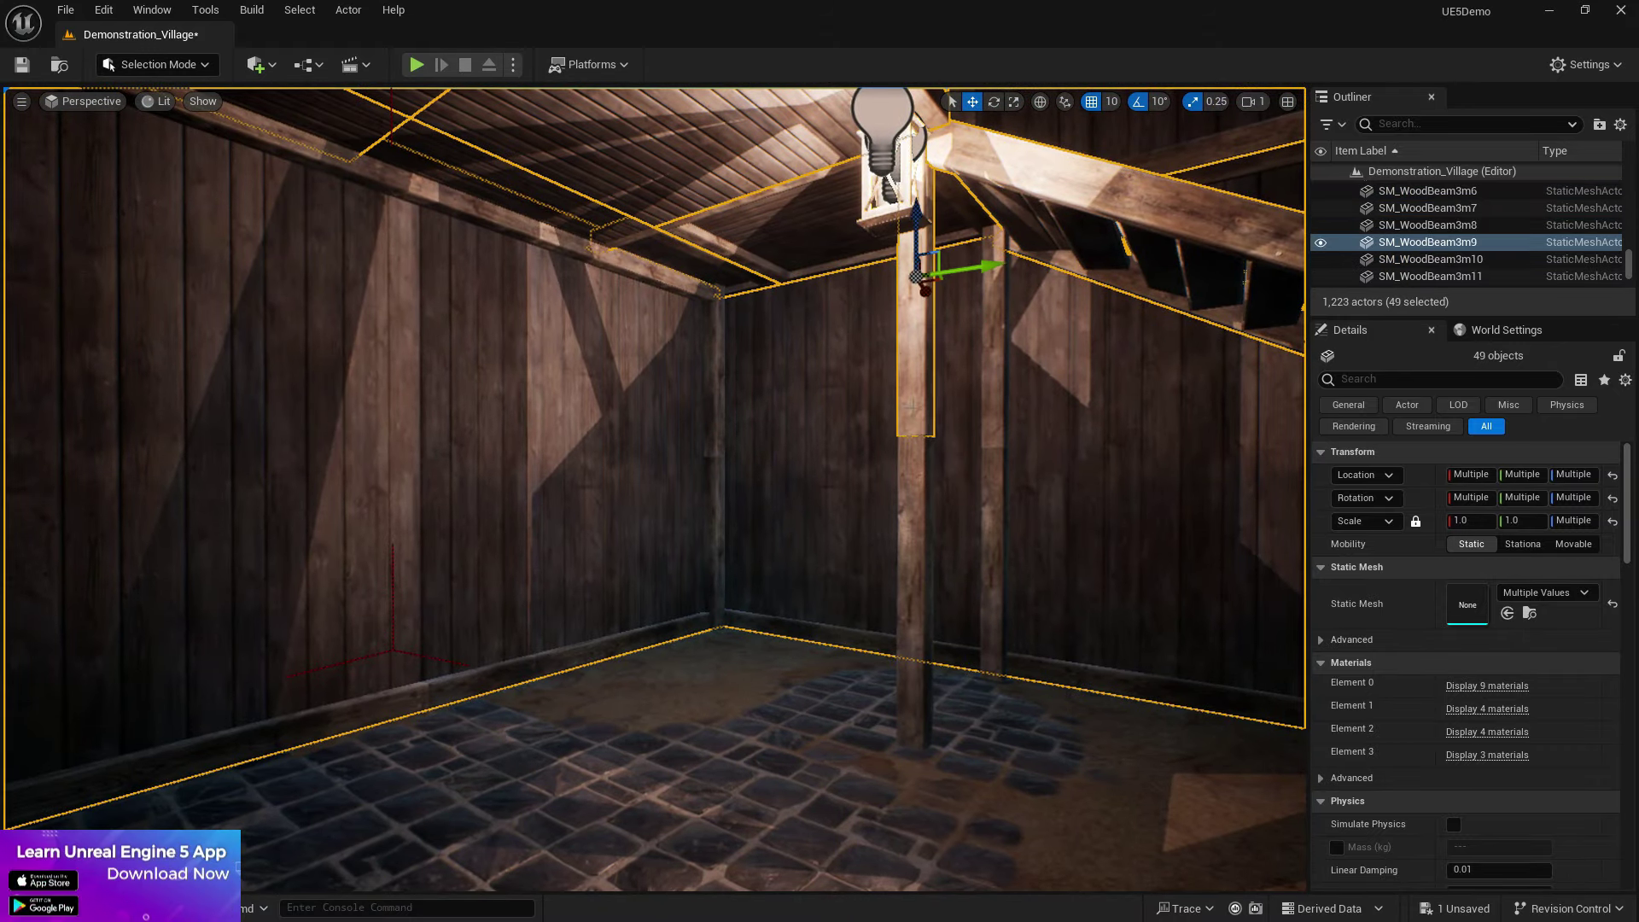
{"action": "left_click", "coordinate": [1000, 411], "text": "ctrl"}
Step: Add the horizontal beam segments along the back wall beneath the upper floor to the selection
{"action": "right_click_drag", "start_coordinate": [1000, 411], "coordinate": [700, 333]}
{"action": "key", "text": "d"}
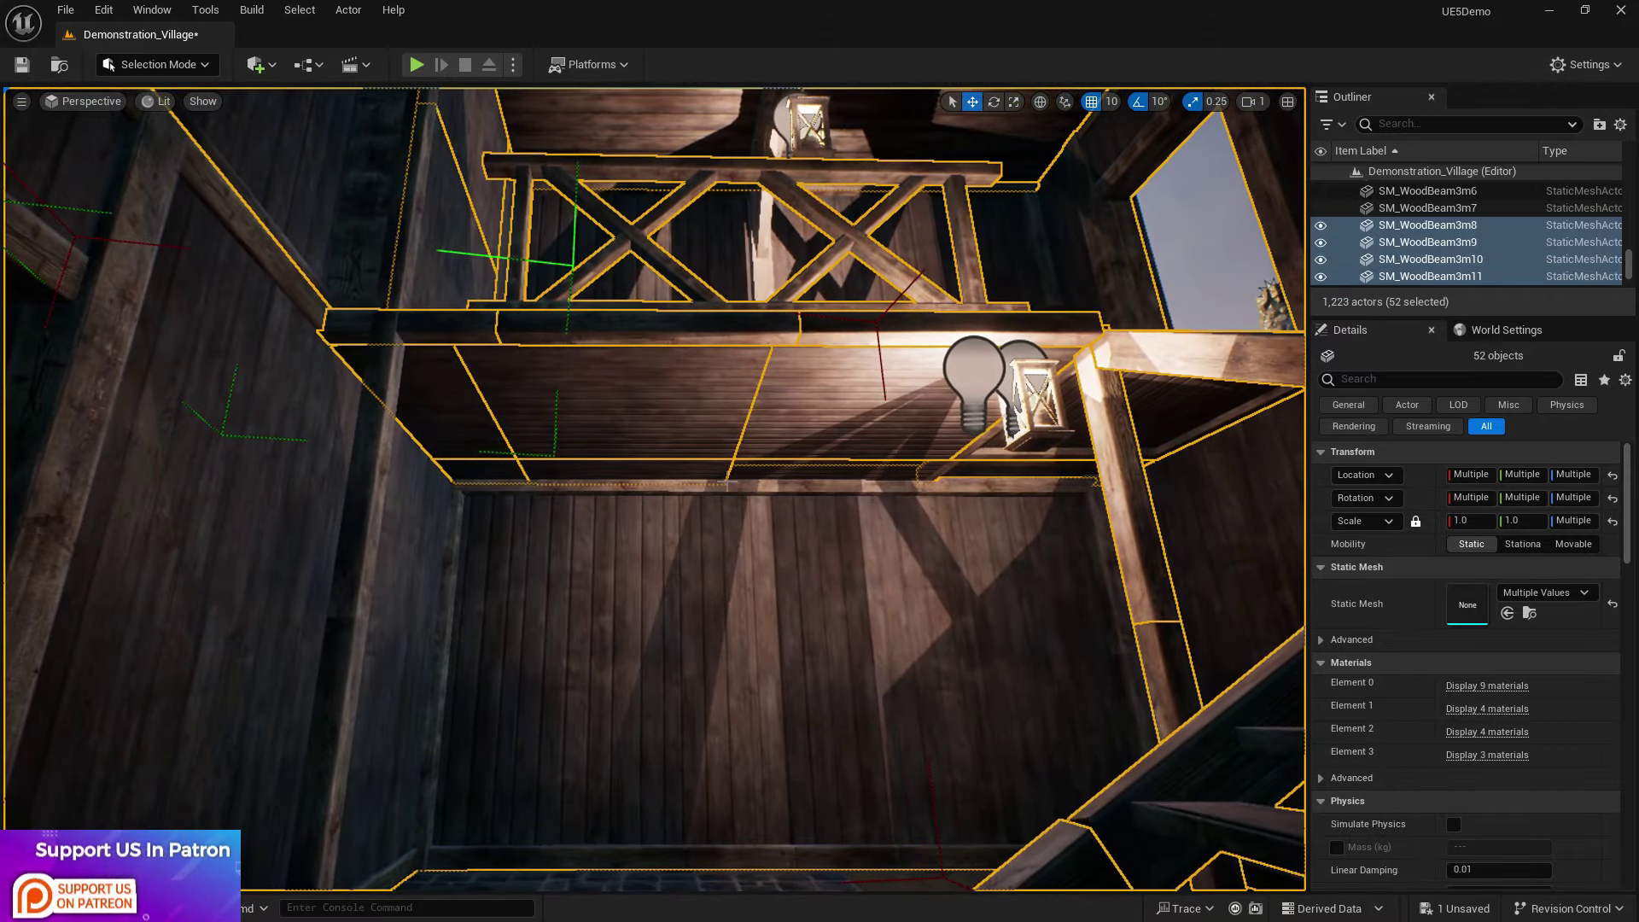
{"action": "left_click", "coordinate": [680, 483], "text": "ctrl"}
{"action": "left_click", "coordinate": [480, 475], "text": "ctrl"}
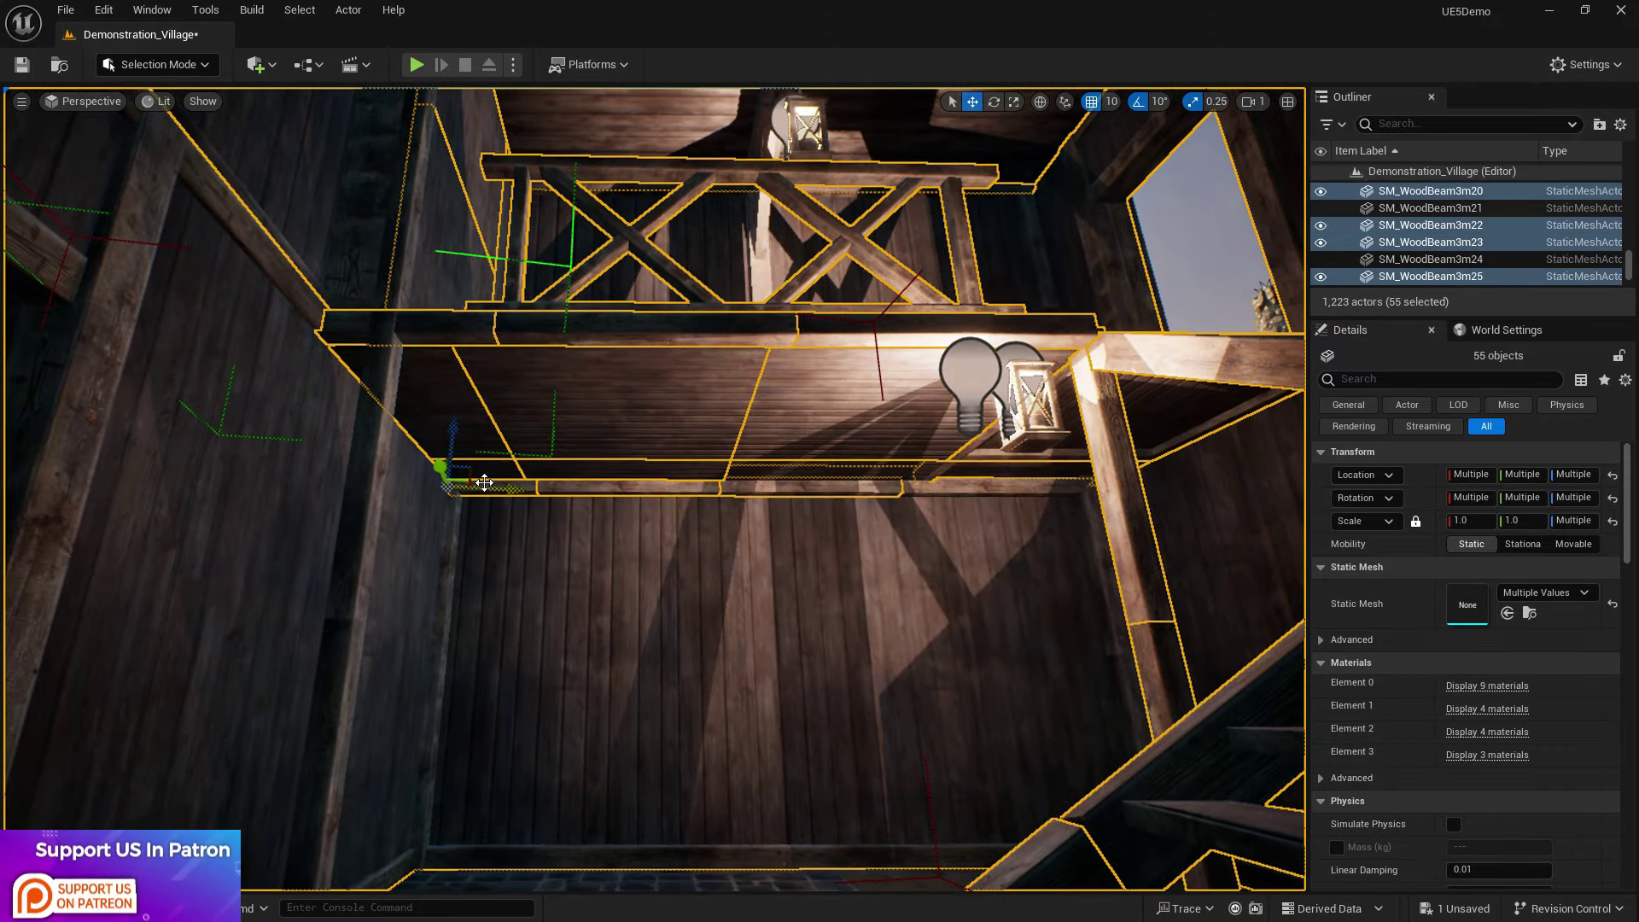
Step: Add the upper and lower vertical corner beams of the ground-floor room to the selection
{"action": "right_click_drag", "start_coordinate": [1031, 498], "coordinate": [979, 453]}
{"action": "key", "text": "w"}
{"action": "left_click", "coordinate": [871, 454], "text": "ctrl"}
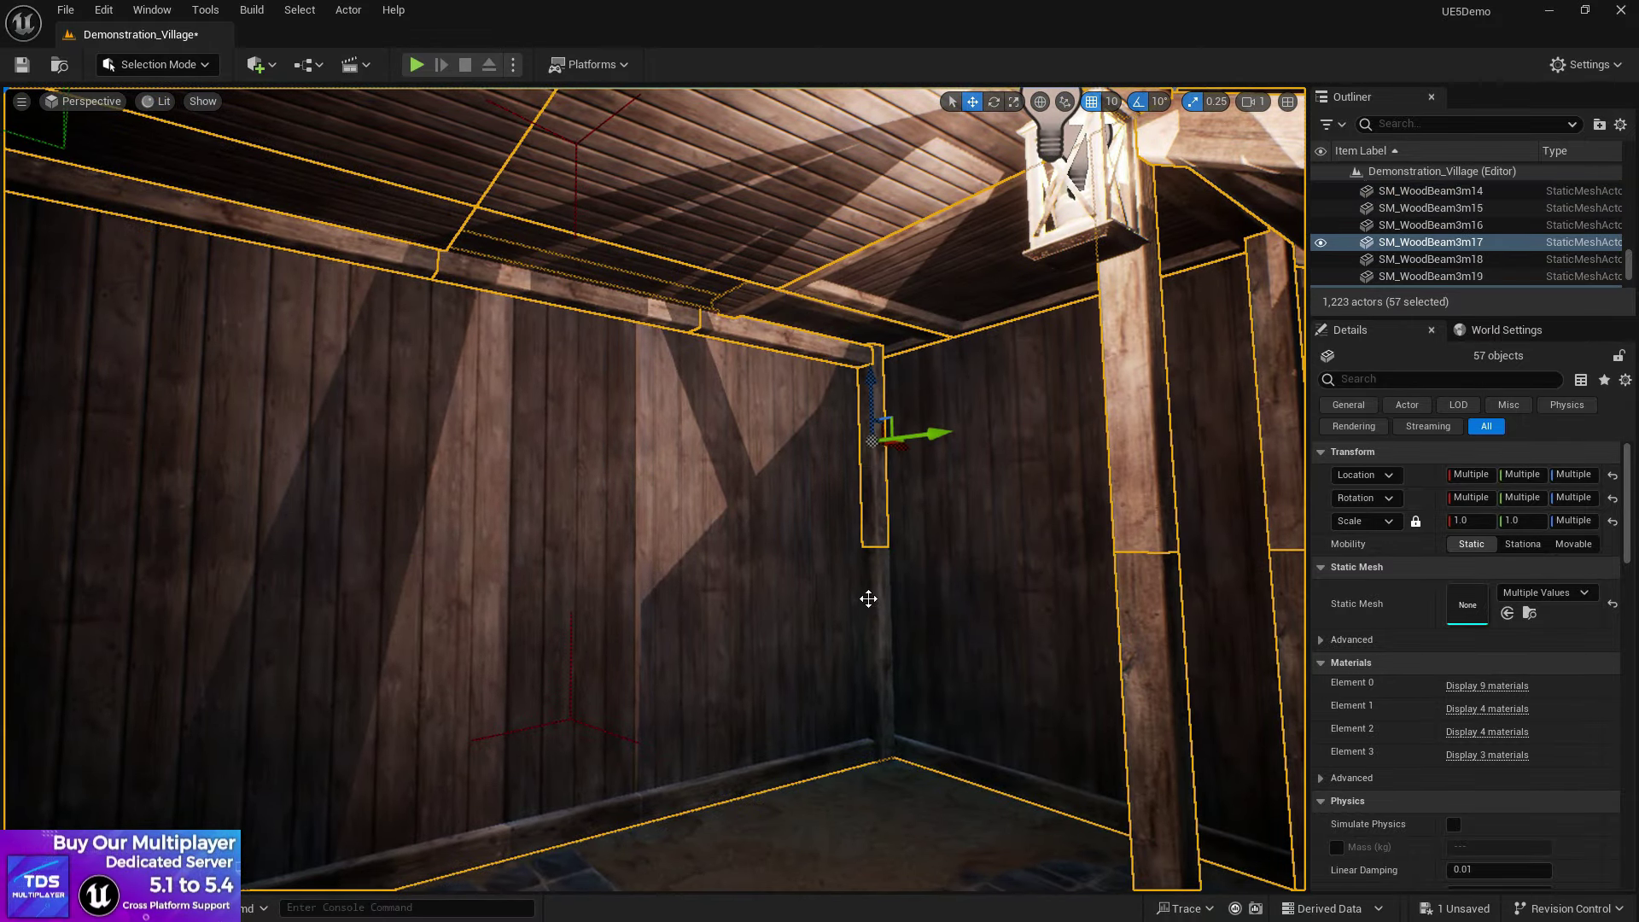
{"action": "left_click", "coordinate": [868, 599], "text": "ctrl"}
{"action": "right_click_drag", "start_coordinate": [867, 598], "coordinate": [888, 612]}
{"action": "left_click", "coordinate": [710, 555], "text": "ctrl"}
{"action": "left_click", "coordinate": [717, 358], "text": "ctrl"}
Step: Add the remaining wall panels and corner beam pieces on the upper floor to the selection
{"action": "right_click_drag", "start_coordinate": [717, 358], "coordinate": [598, 407]}
{"action": "left_click", "coordinate": [598, 407], "text": "ctrl"}
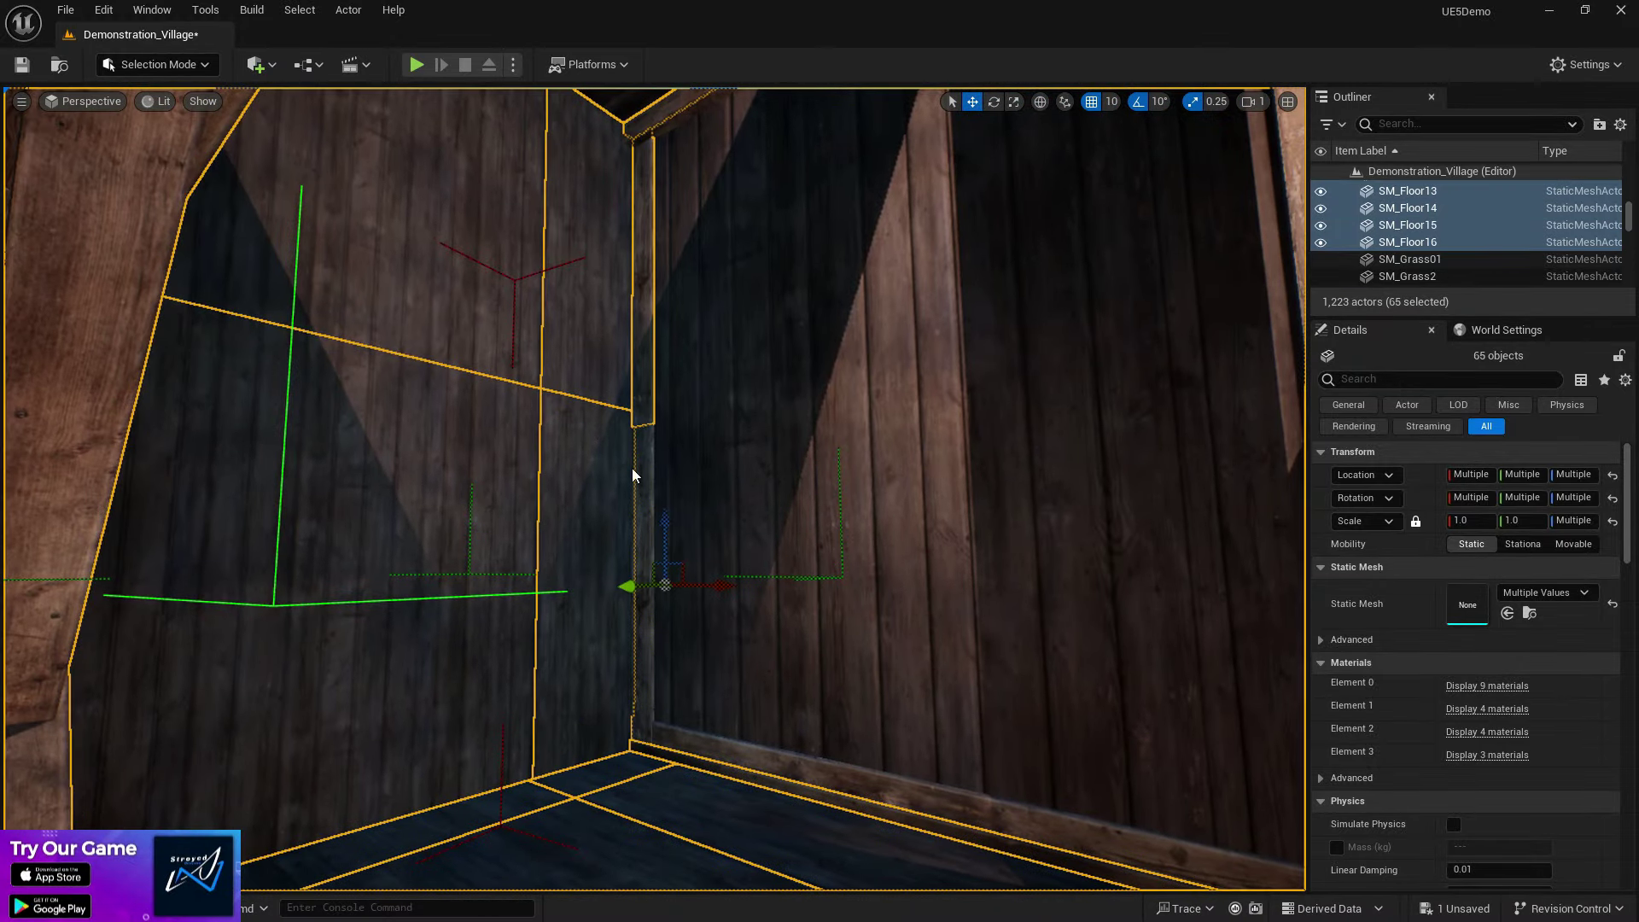
{"action": "left_click", "coordinate": [617, 422], "text": "ctrl"}
{"action": "mouse_move", "coordinate": [762, 453]}
{"action": "right_mouse_down"}
{"action": "mouse_move", "coordinate": [793, 464]}
{"action": "mouse_move", "coordinate": [744, 461]}
{"action": "right_mouse_up"}
{"action": "left_click", "coordinate": [772, 420], "text": "ctrl"}
Step: Test the tavern selection by moving it onto the rocks behind the square, and undo the move
{"action": "key", "text": "w"}
{"action": "key", "text": "s"}
{"action": "key", "text": "s"}
{"action": "right_click_drag", "start_coordinate": [966, 476], "coordinate": [917, 487]}
{"action": "key", "text": "d"}
{"action": "right_click_drag", "start_coordinate": [627, 499], "coordinate": [627, 499]}
{"action": "left_click_drag", "start_coordinate": [600, 510], "coordinate": [1156, 309]}
{"action": "right_click_drag", "start_coordinate": [1155, 309], "coordinate": [1155, 309]}
{"action": "key", "text": "w"}
{"action": "right_click_drag", "start_coordinate": [627, 499], "coordinate": [627, 500]}
{"action": "right_click_drag", "start_coordinate": [976, 351], "coordinate": [975, 351]}
{"action": "key", "text": "ctrl+z"}
Step: Delete the selected interior tavern pieces, dismissing deletion for every part that an existing group references
{"action": "key", "text": "Delete"}
{"action": "left_click", "coordinate": [989, 381]}
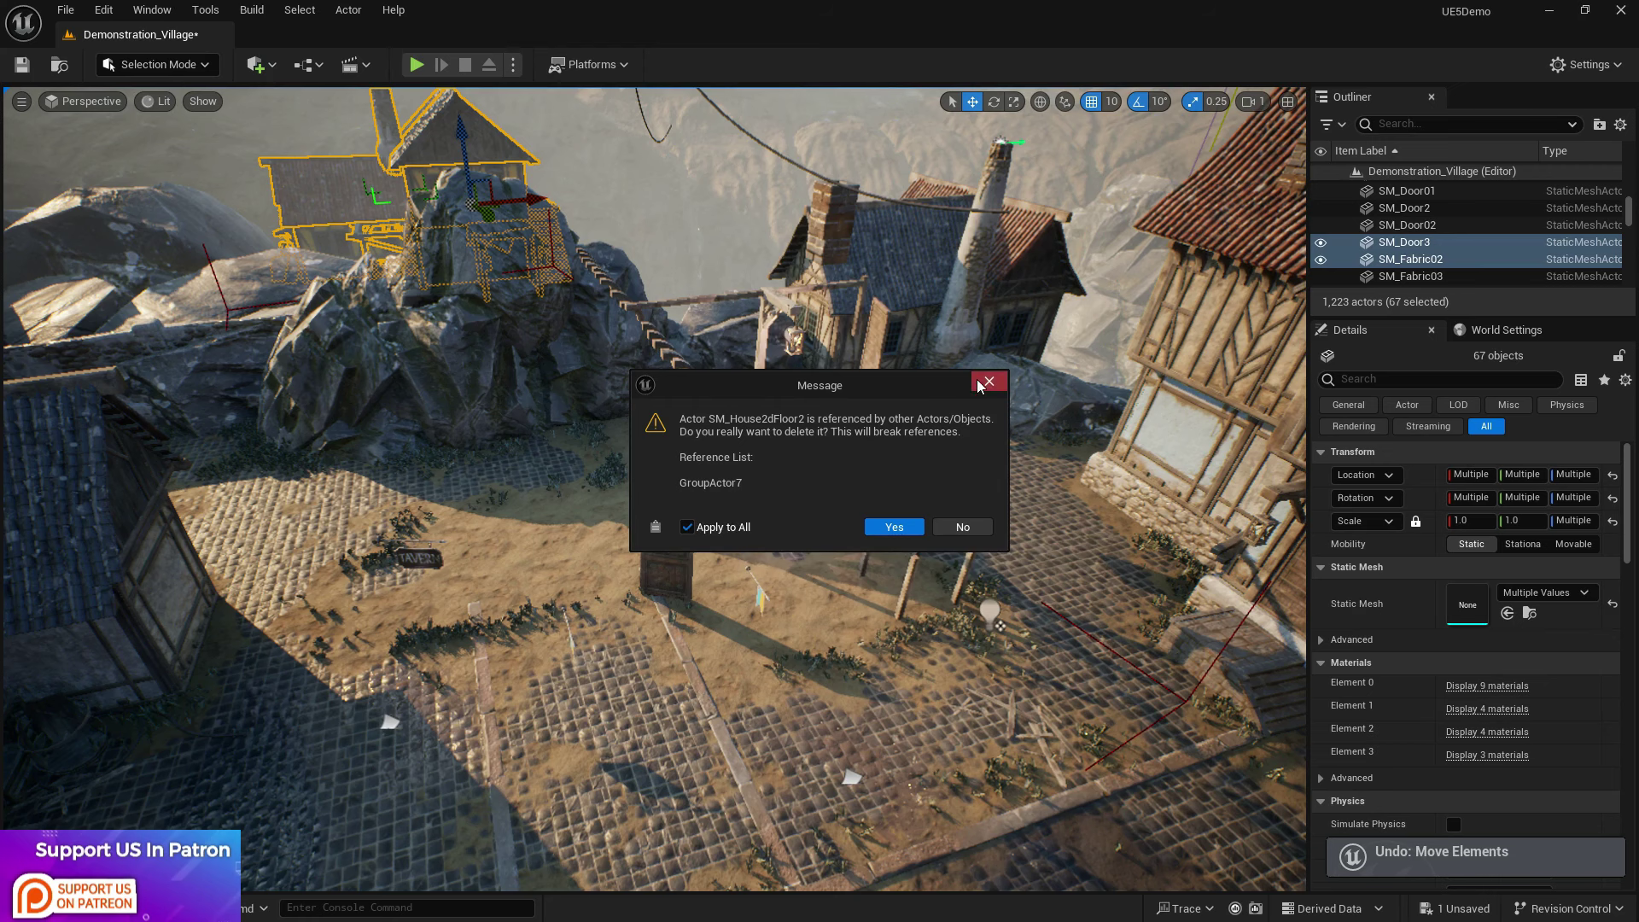
{"action": "left_click", "coordinate": [986, 382]}
{"action": "left_click", "coordinate": [685, 527]}
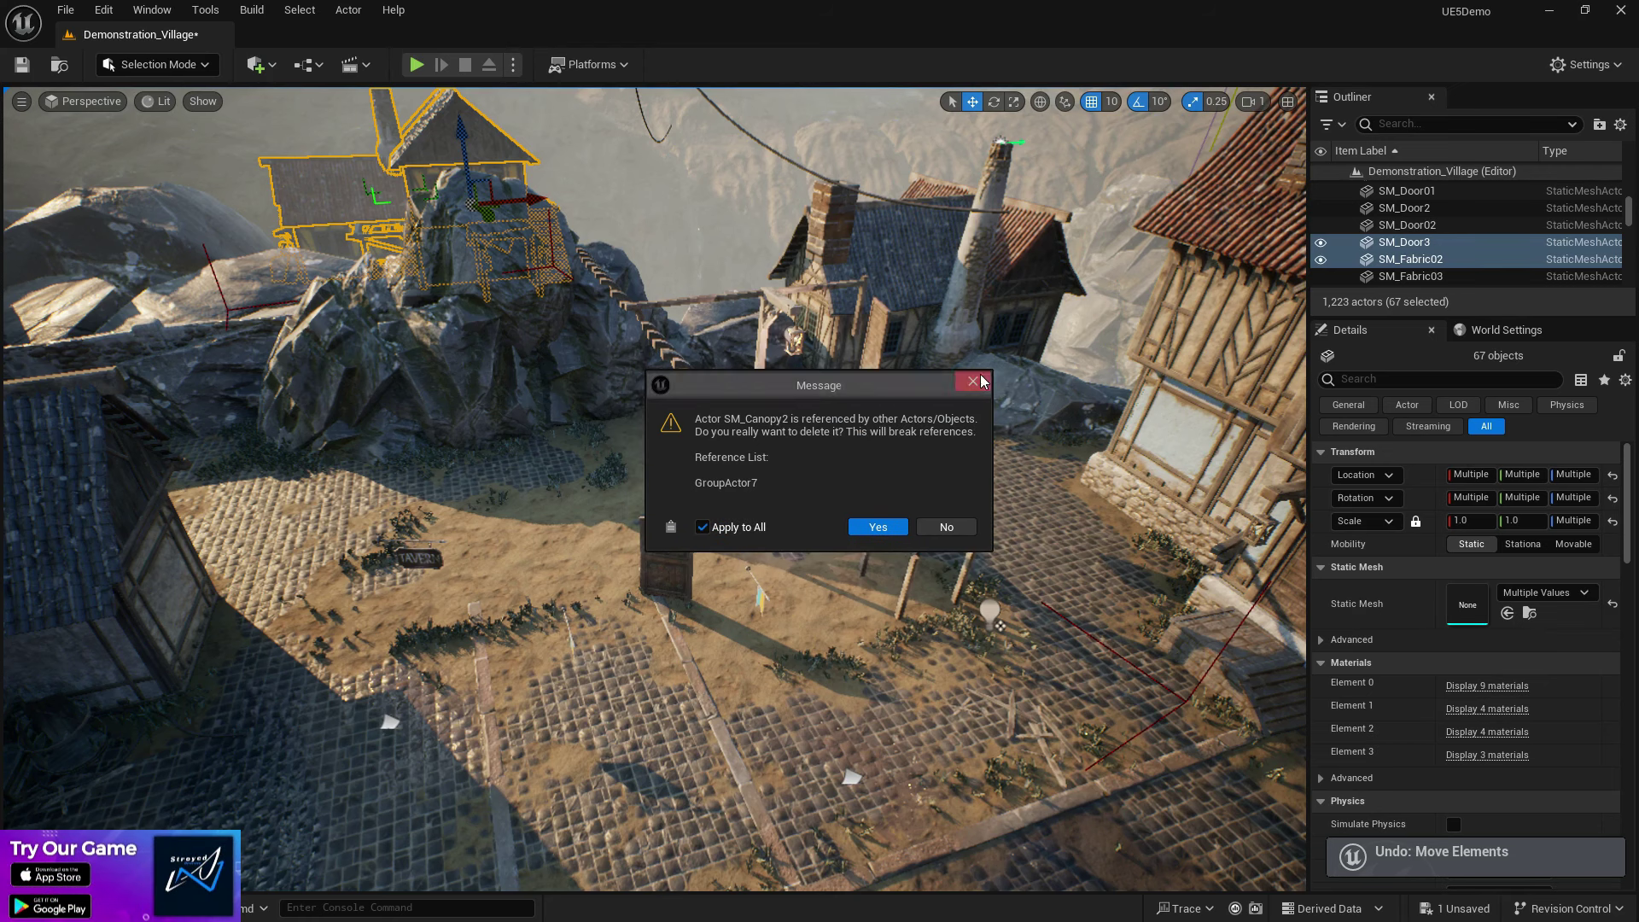
{"action": "left_click", "coordinate": [979, 382]}
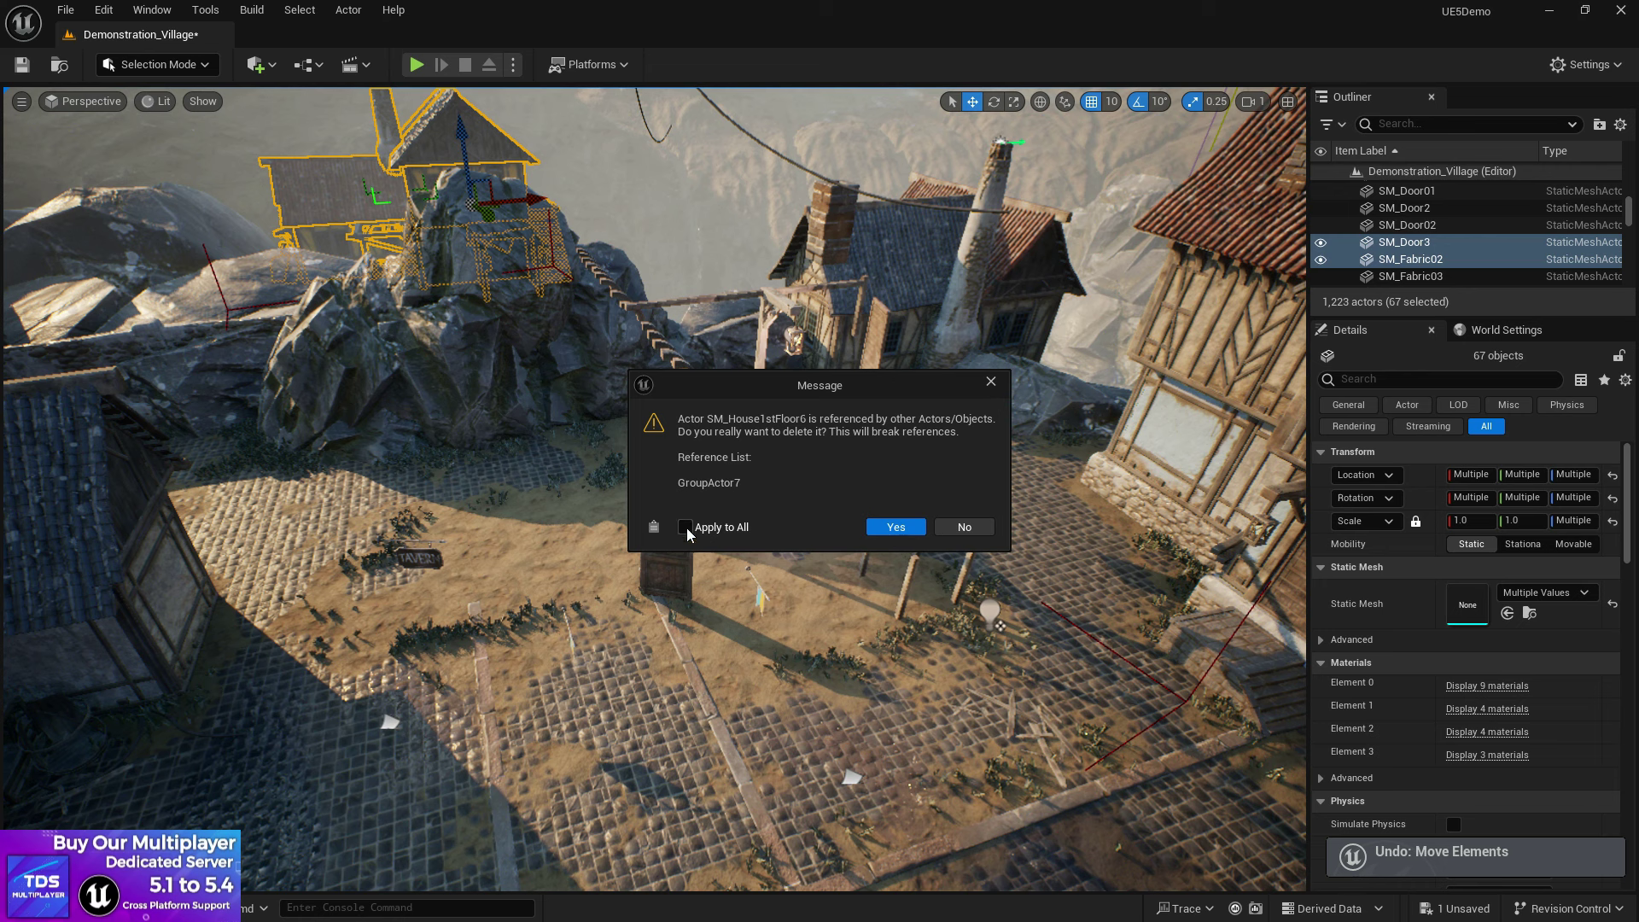
{"action": "left_click", "coordinate": [989, 381]}
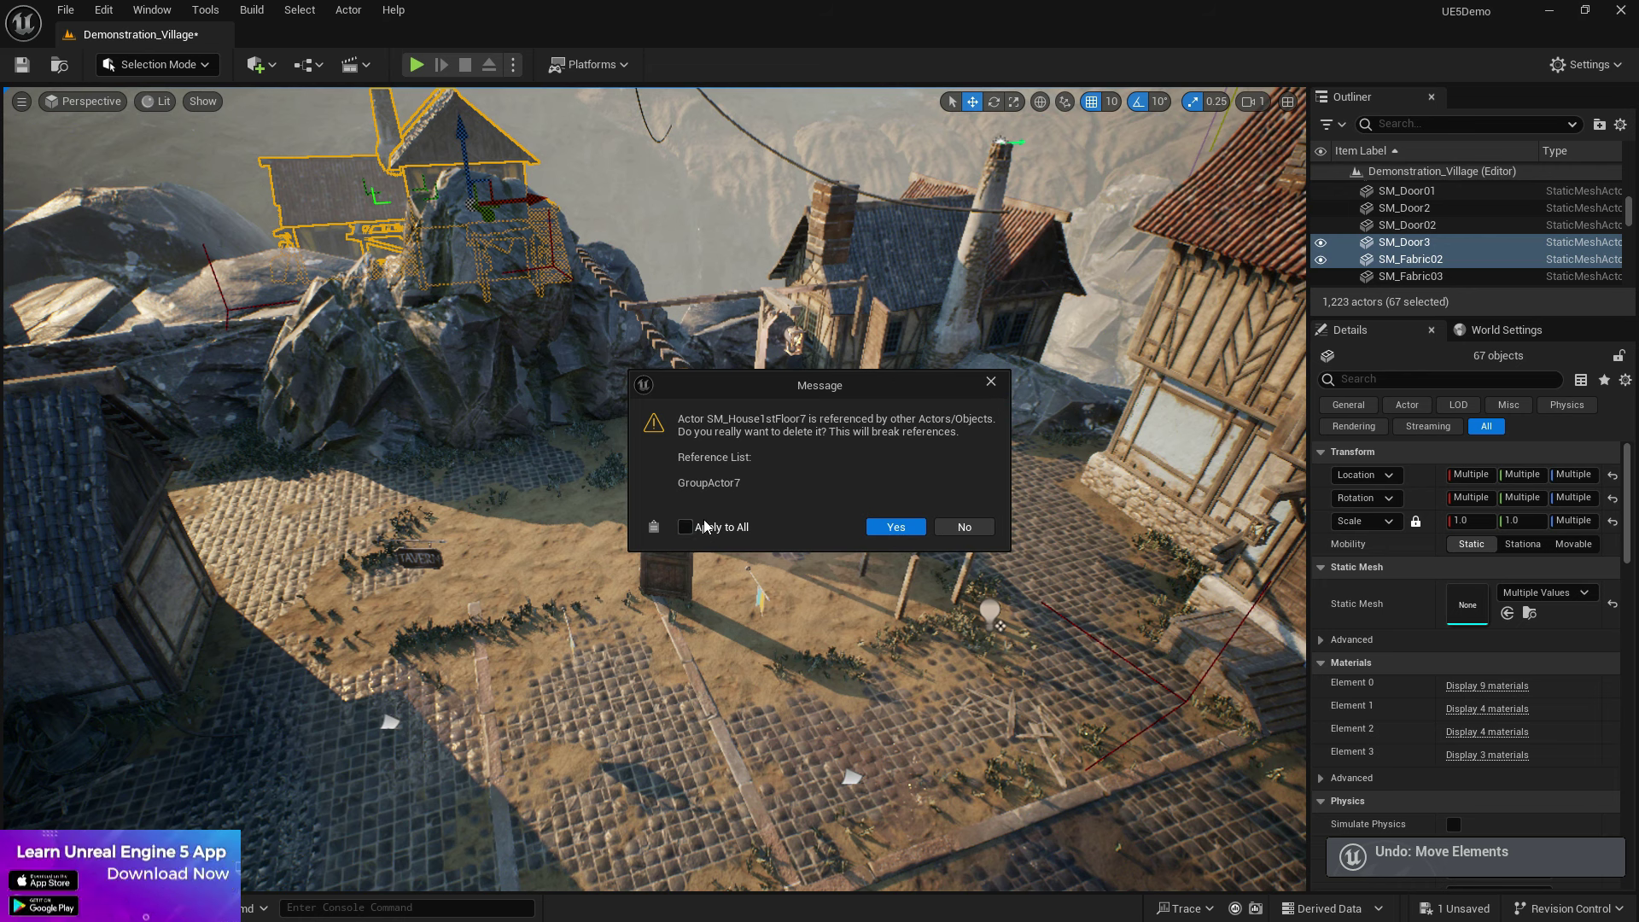
{"action": "left_click", "coordinate": [991, 380]}
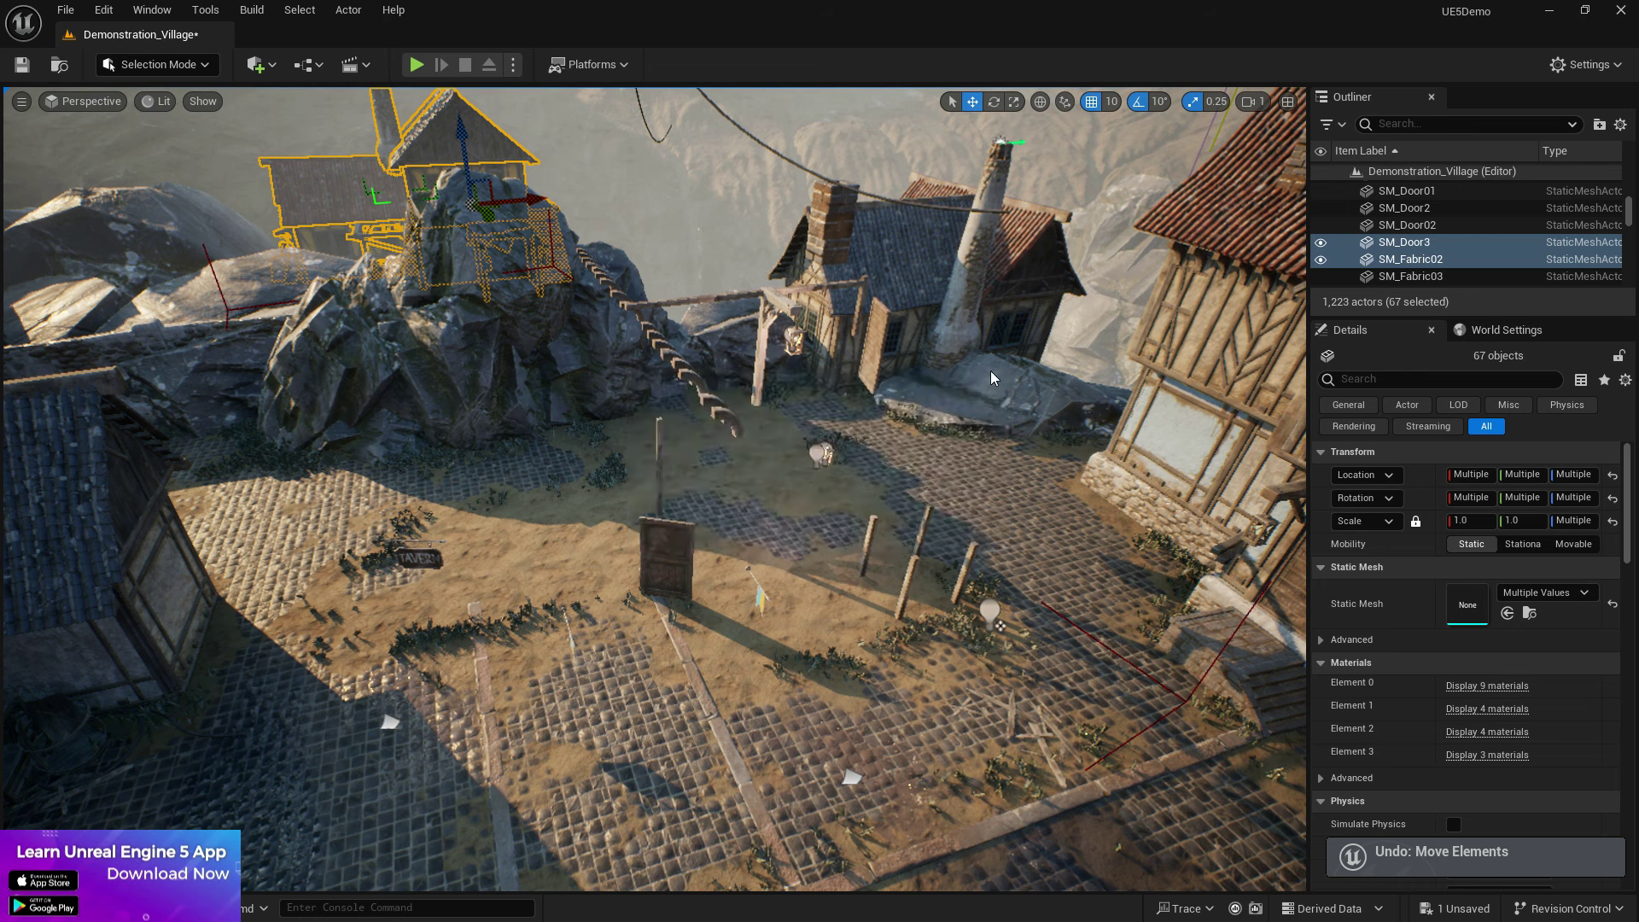
{"action": "left_click", "coordinate": [668, 527]}
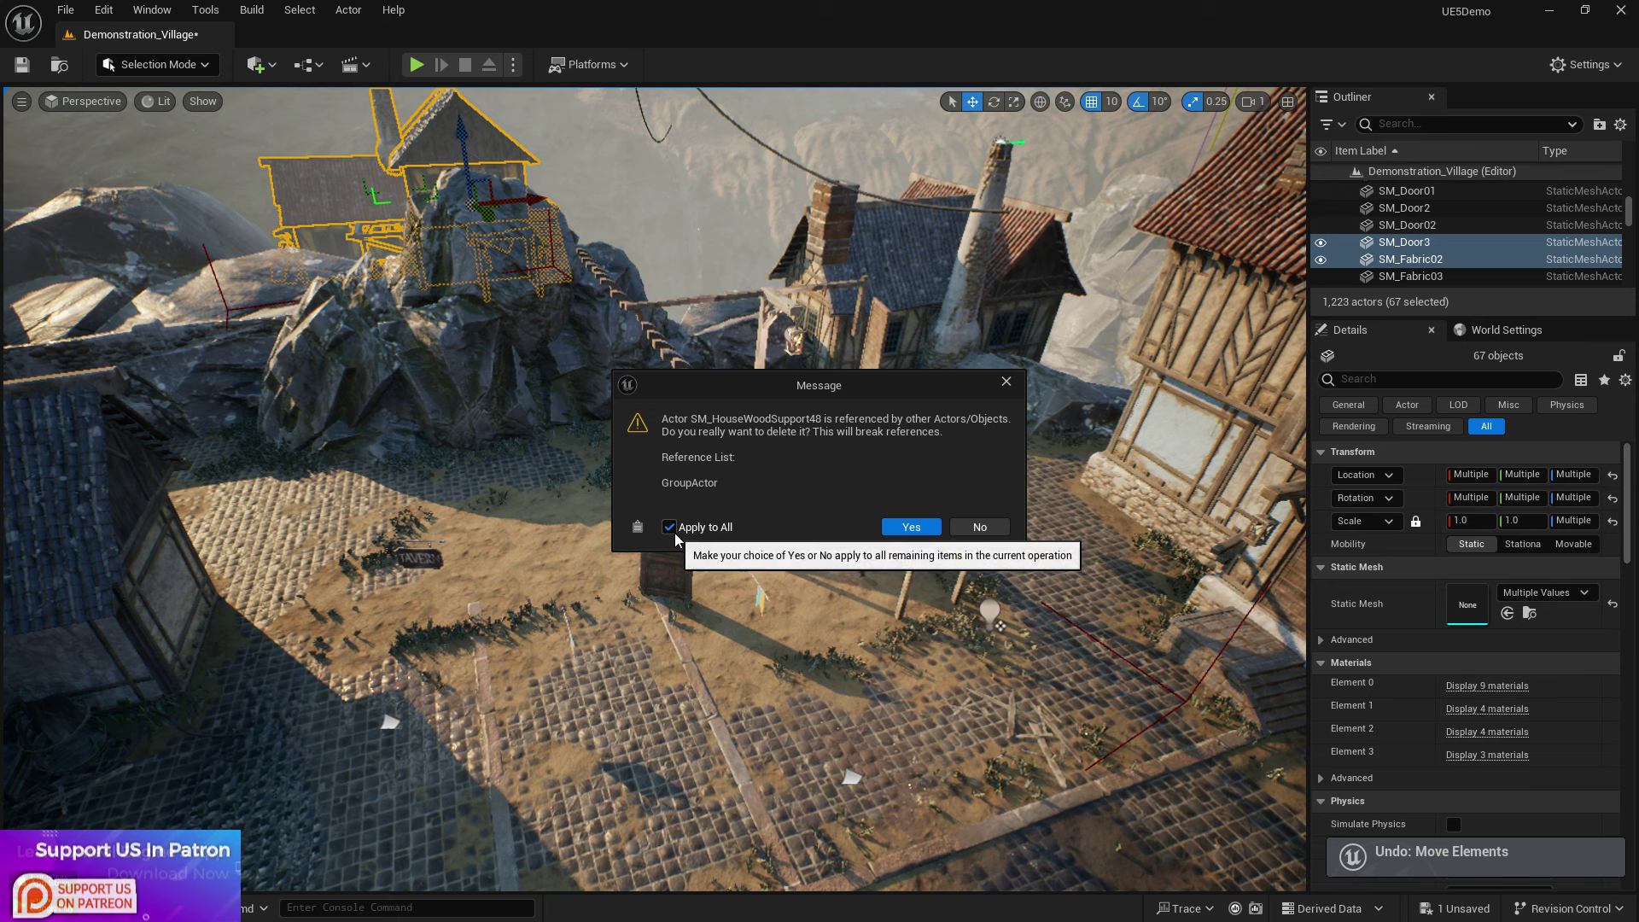
{"action": "left_click", "coordinate": [1008, 386]}
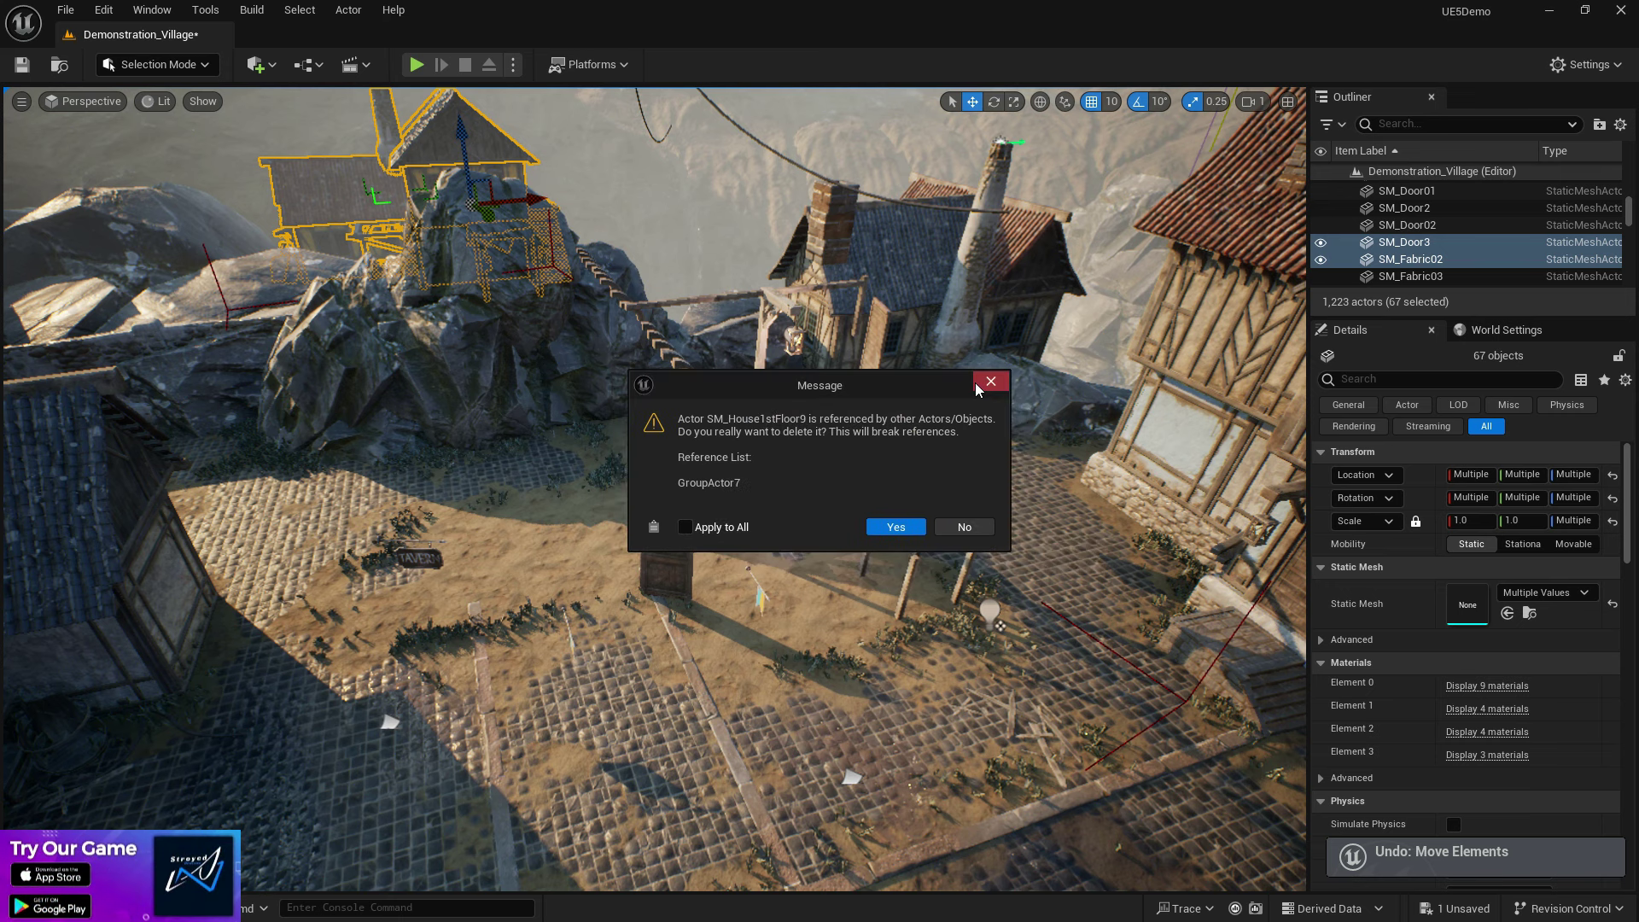
{"action": "left_click", "coordinate": [976, 381]}
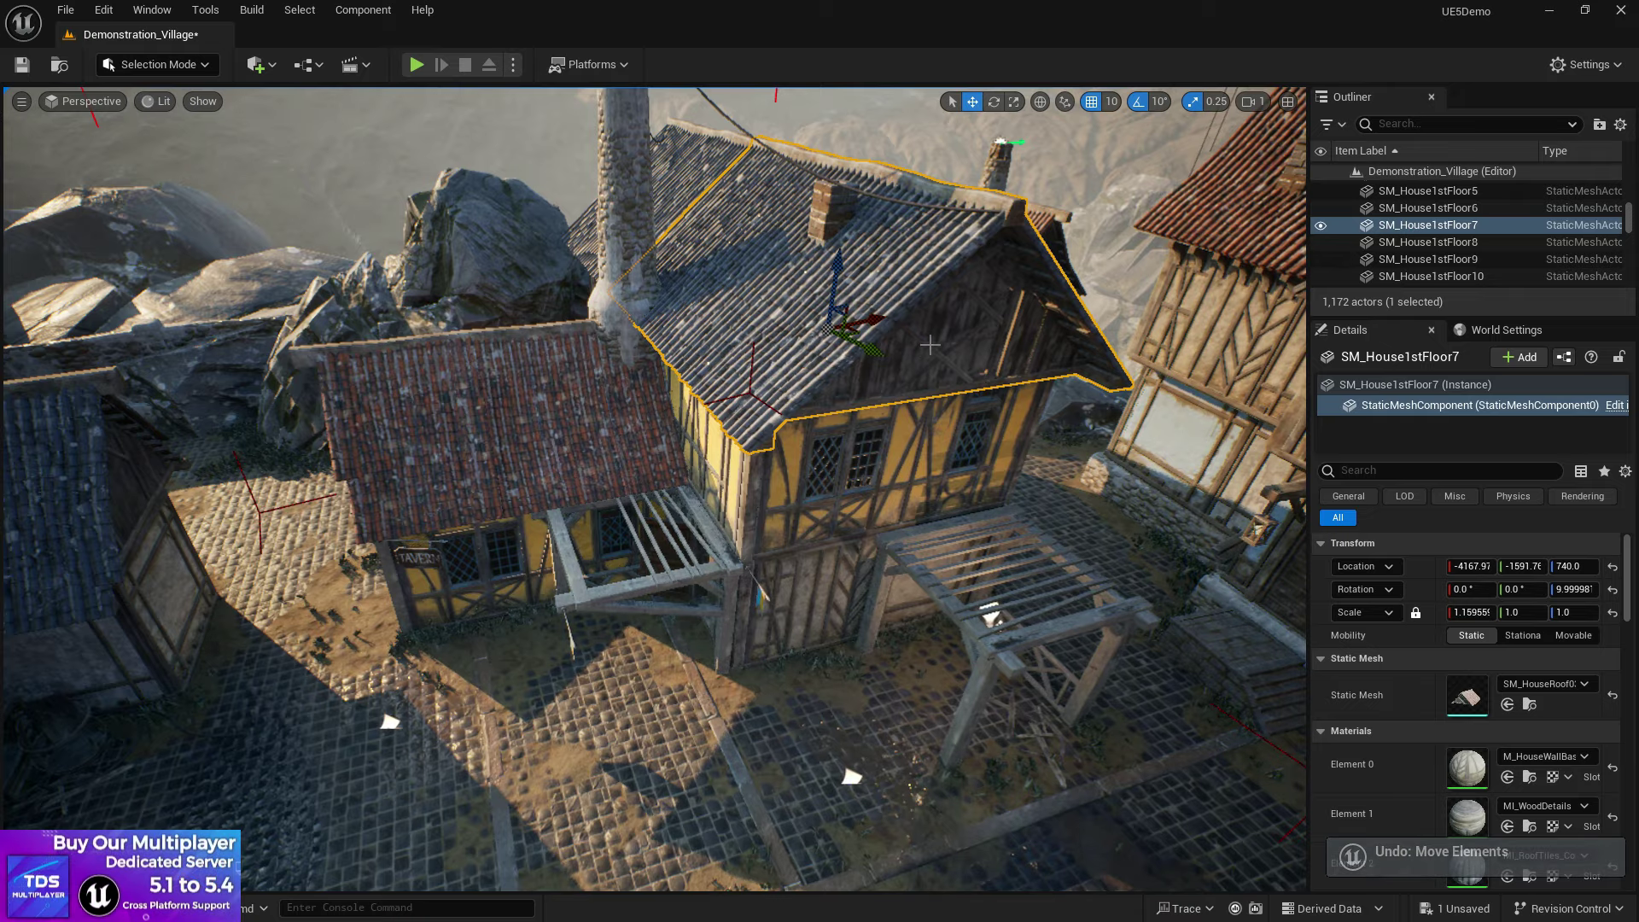
Step: Undo the recent selection changes to reselect the tavern's outer walls, roofs, large chimney and canopies
{"action": "right_click_drag", "start_coordinate": [930, 344], "coordinate": [1039, 331]}
{"action": "key", "text": "ctrl+z"}
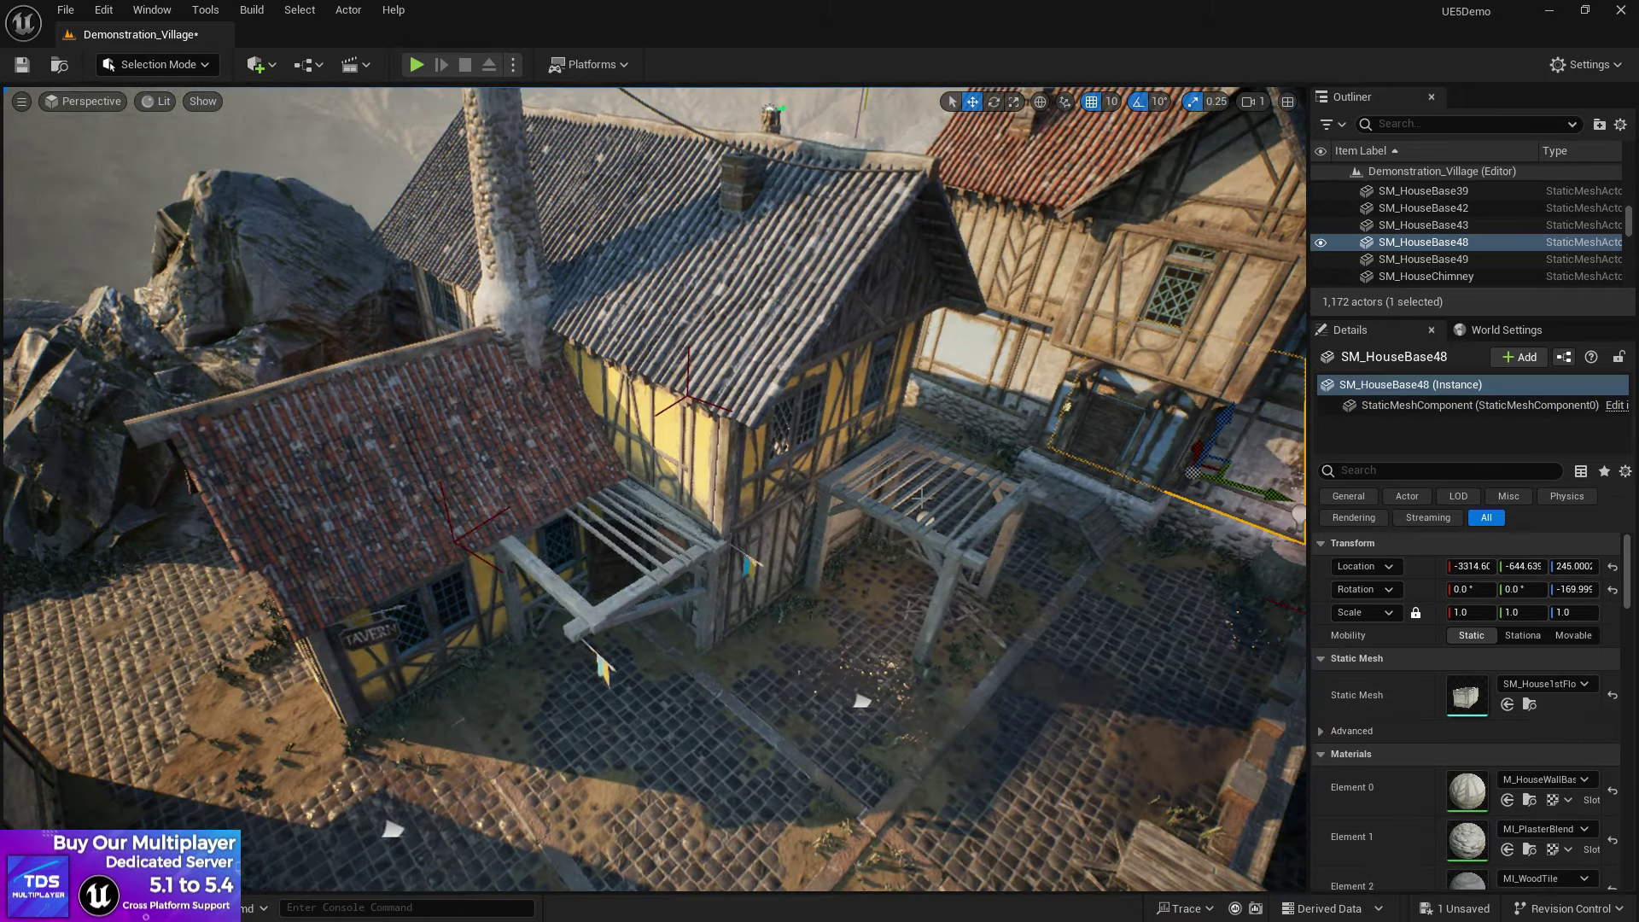
{"action": "key", "text": "ctrl+z"}
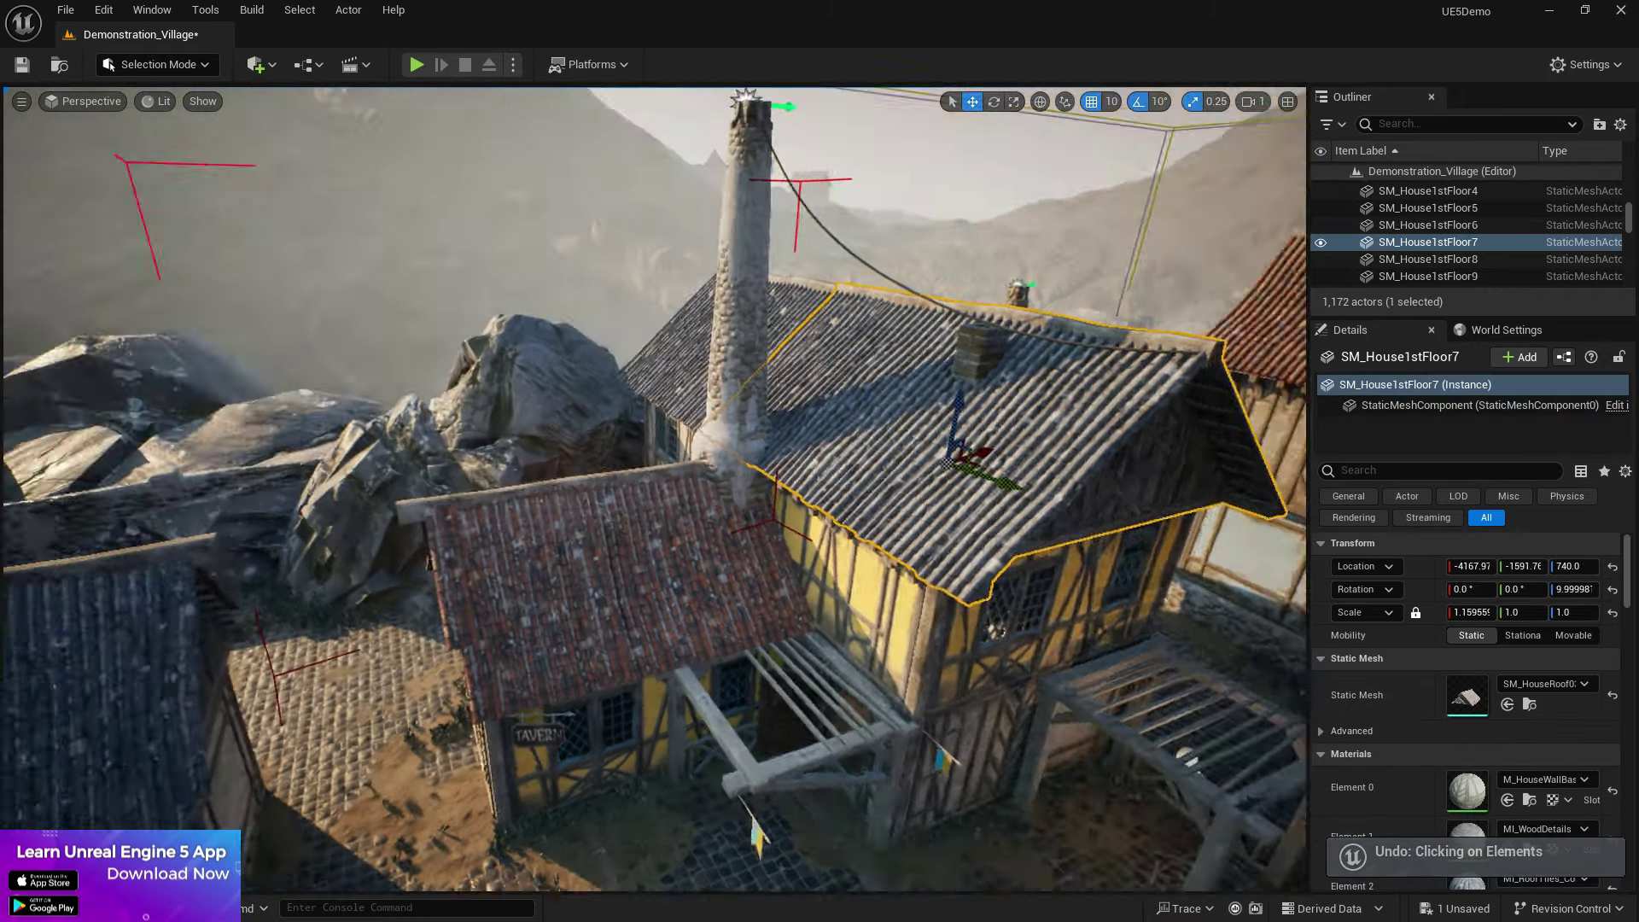
{"action": "key", "text": "ctrl+z"}
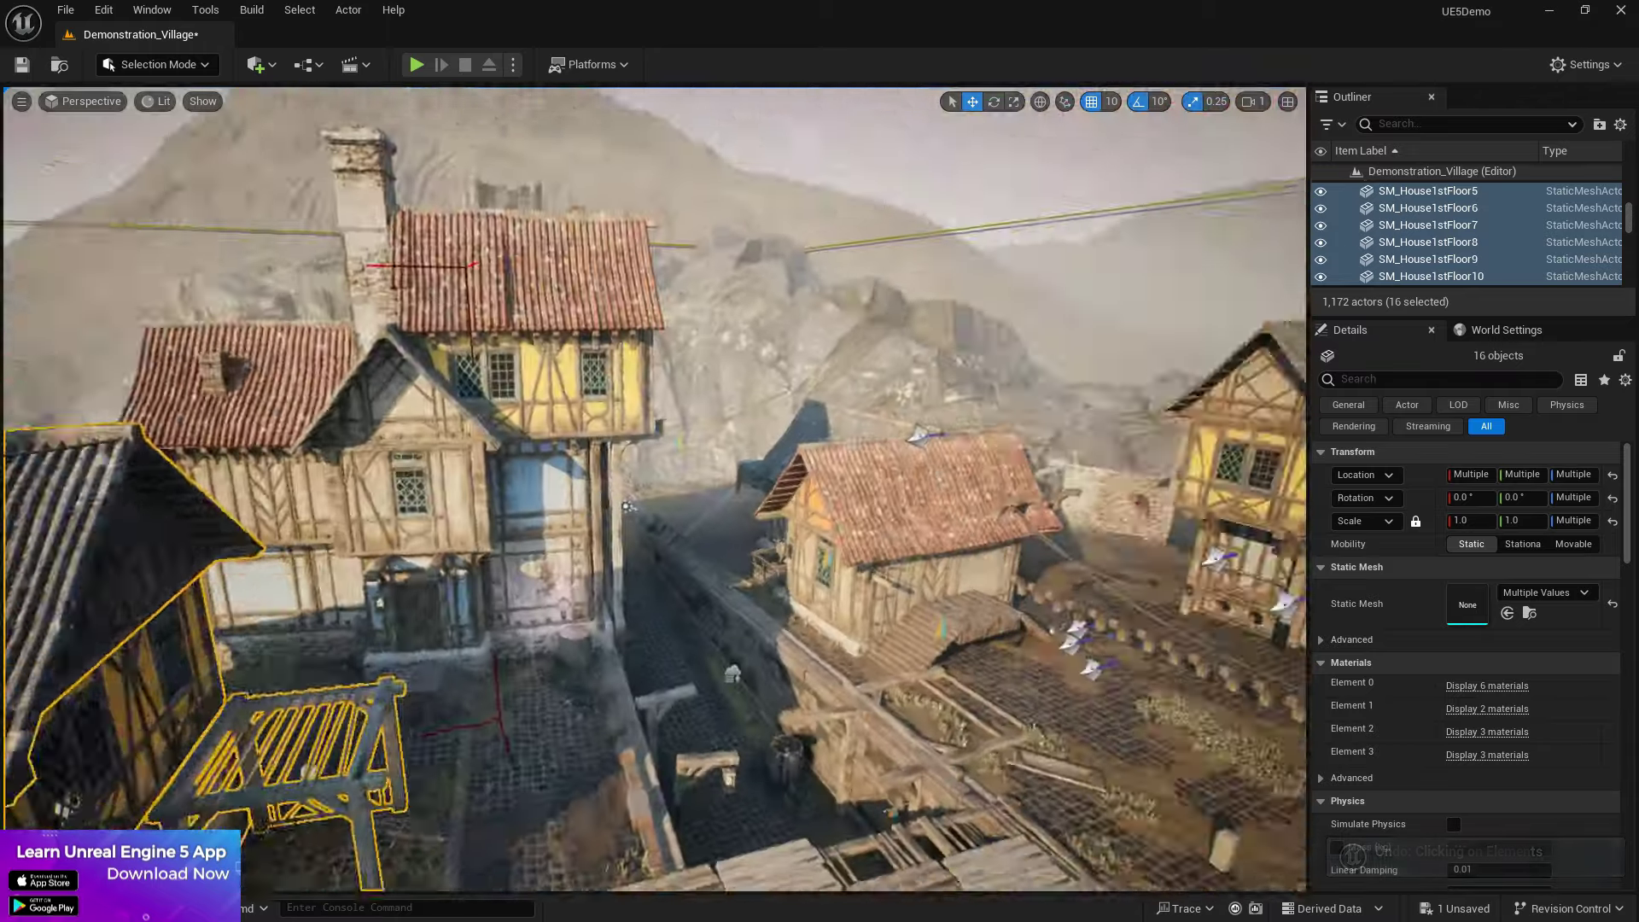
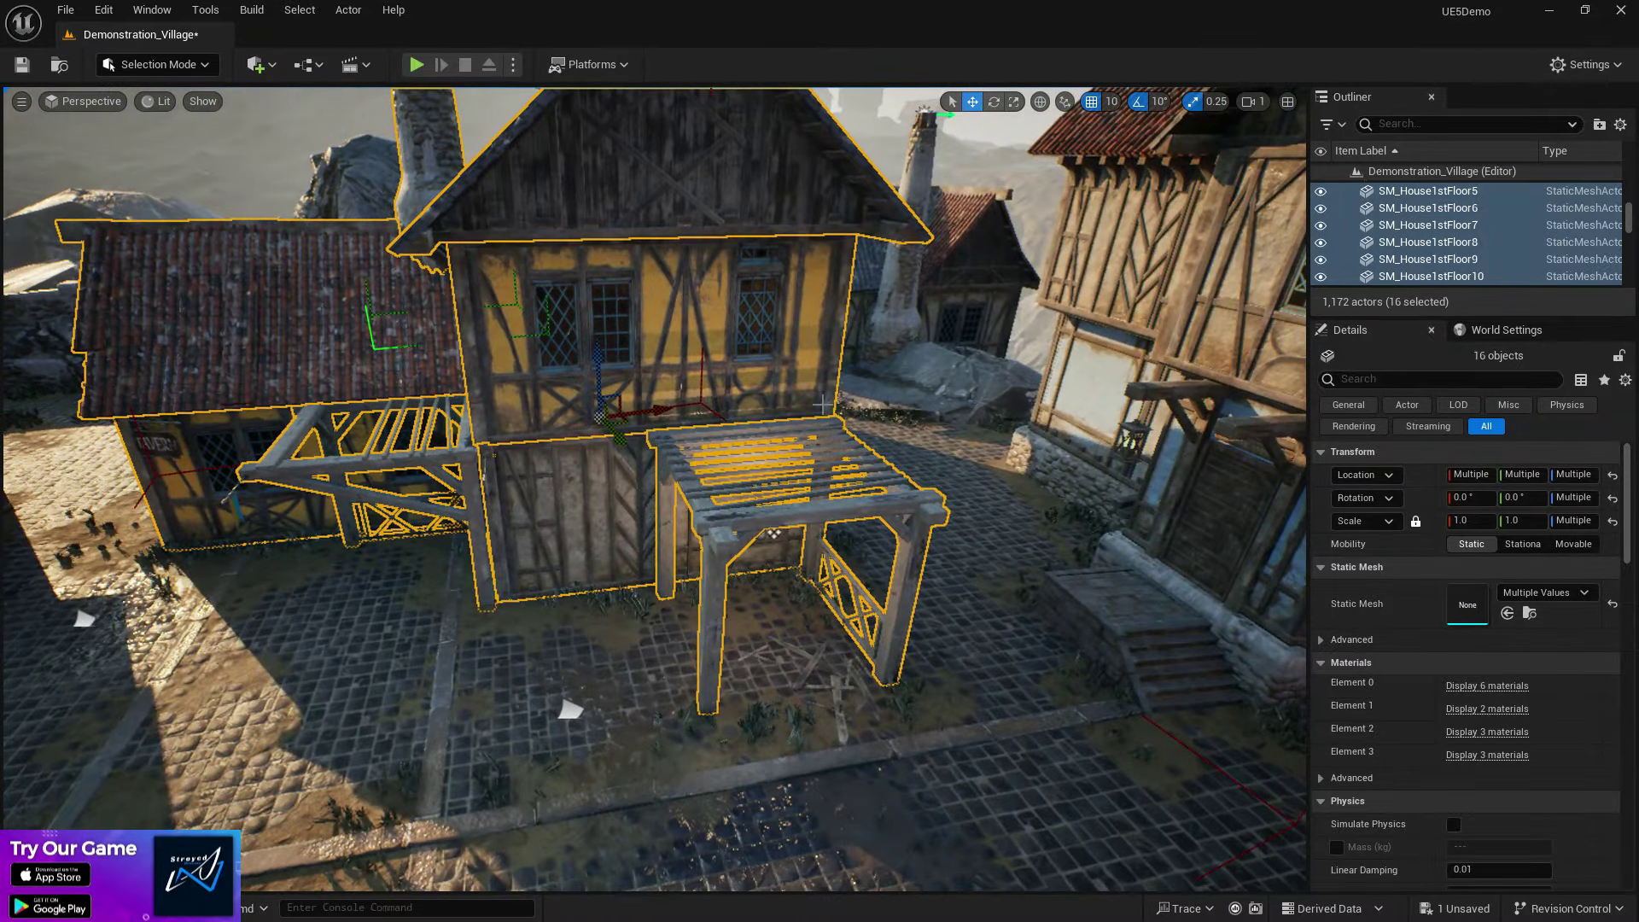
Step: Group the tavern's outer parts, undo the test move, and regroup them with the front door and small roof chimney
{"action": "key", "text": "ctrl+g"}
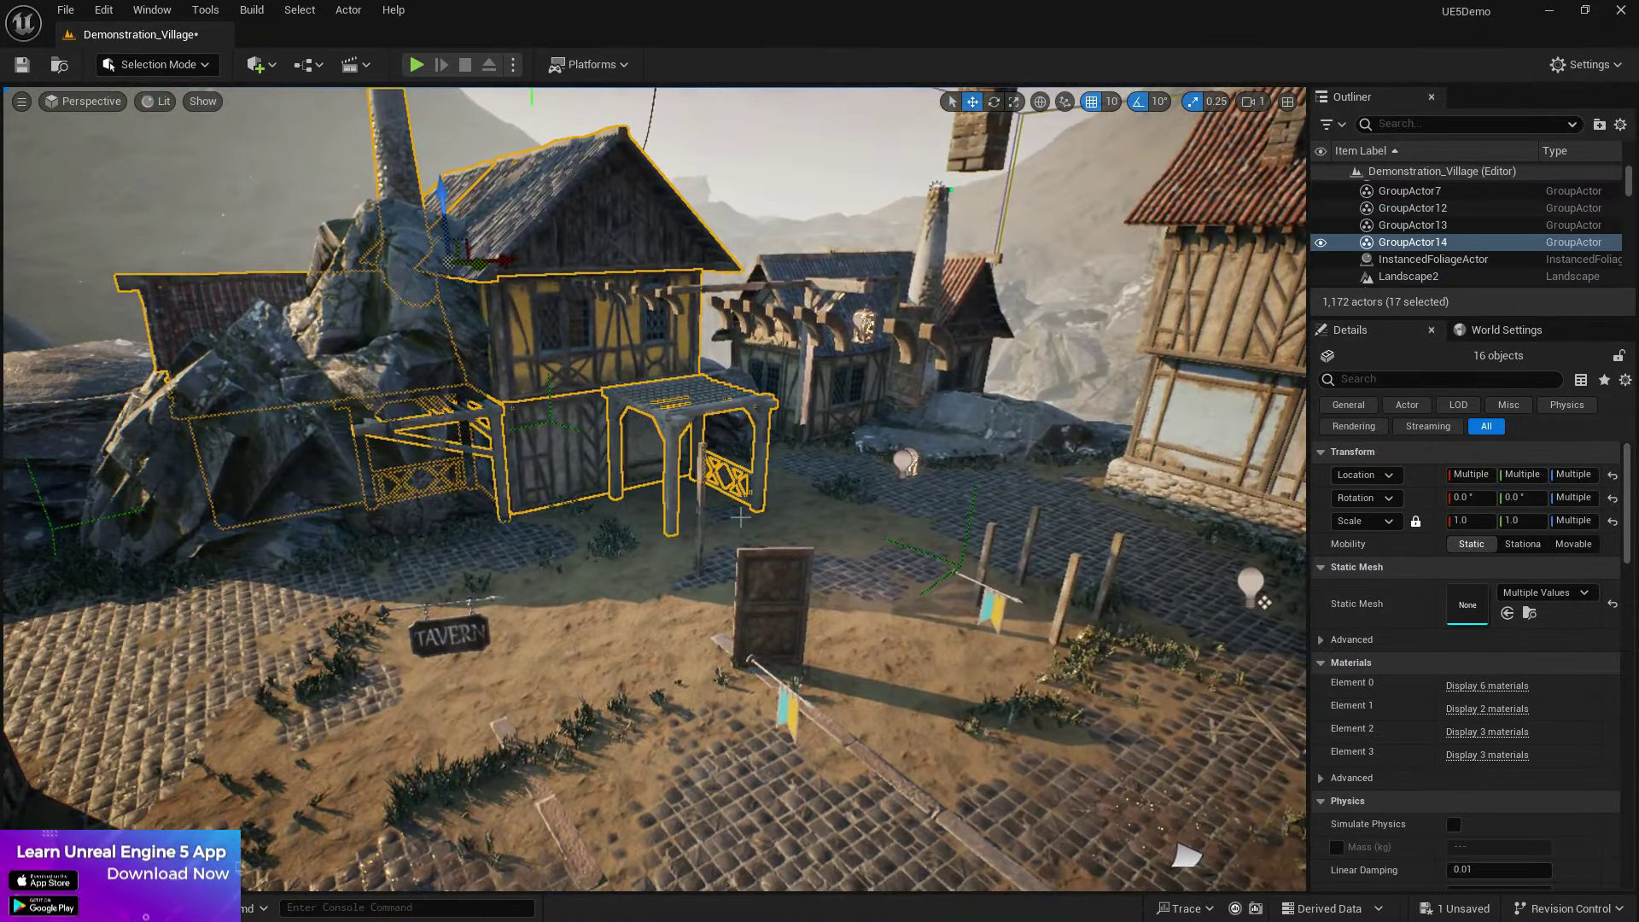
{"action": "key", "text": "ctrl+z"}
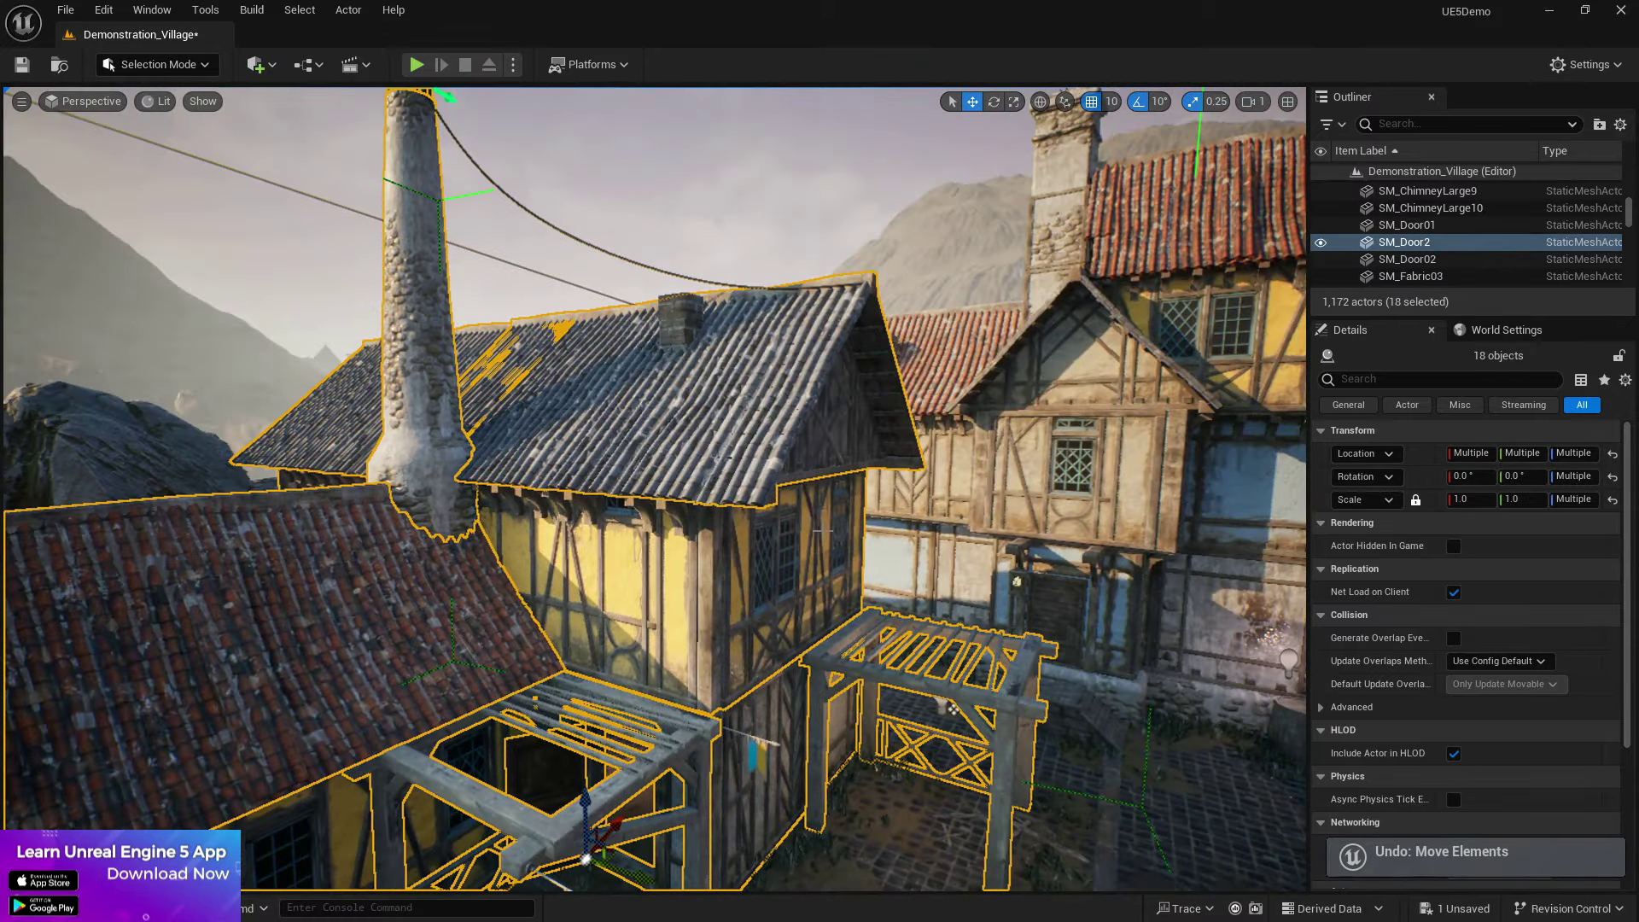
{"action": "key", "text": "ctrl+g"}
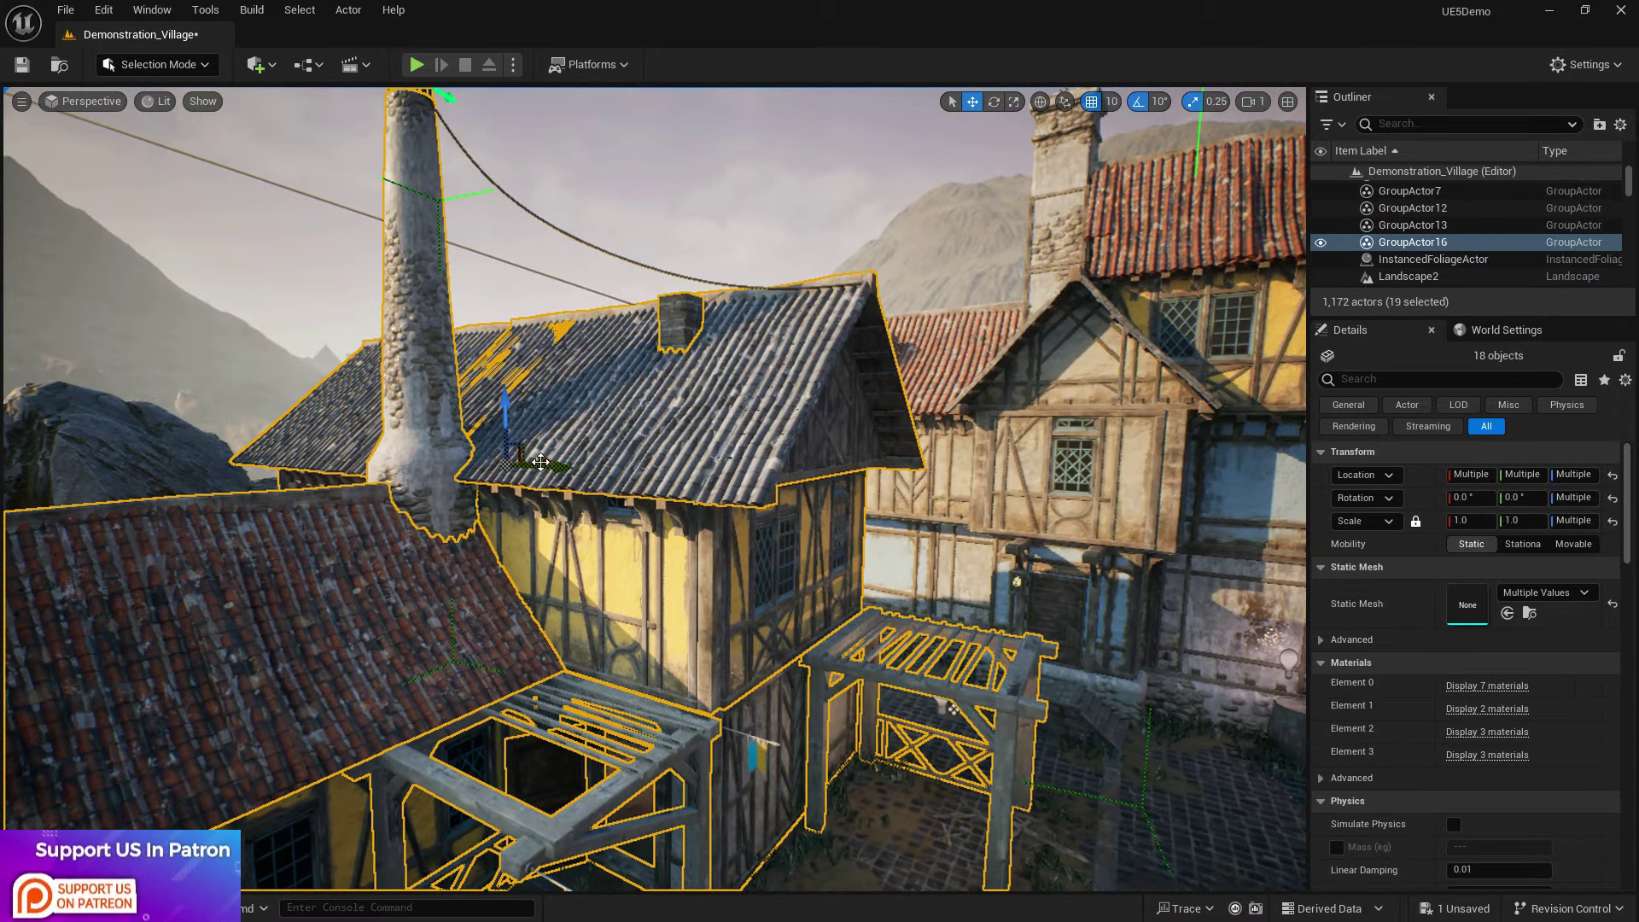
Step: Undo the test move, add the upper rear door to the tavern selection, and group everything again to test it
{"action": "right_click_drag", "start_coordinate": [492, 468], "coordinate": [358, 478]}
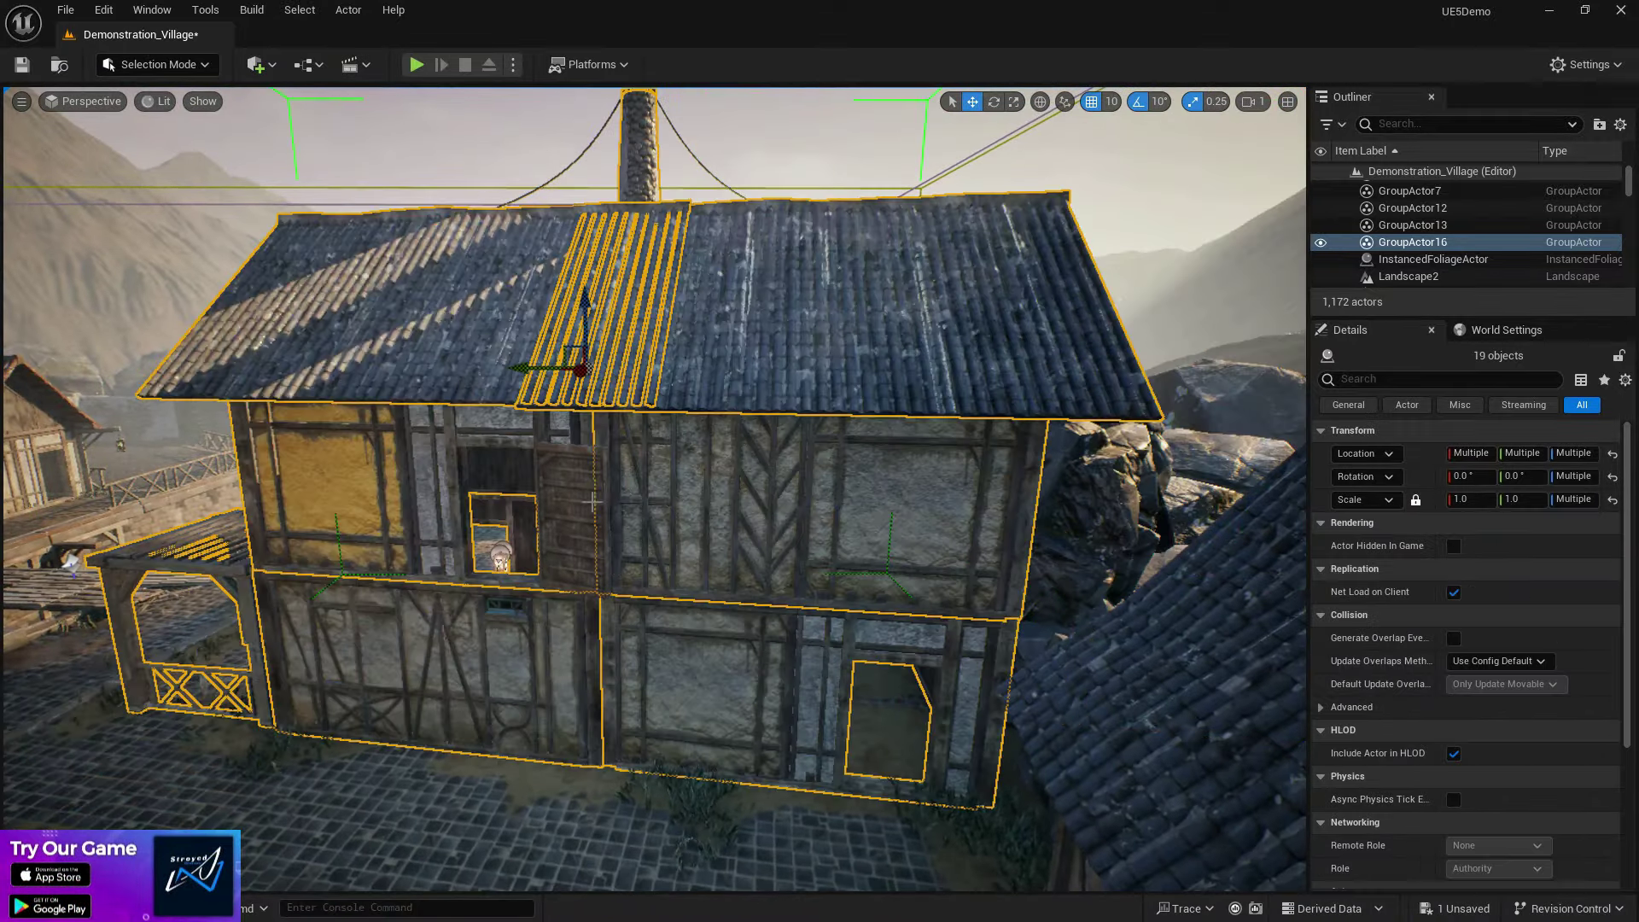
{"action": "key", "text": "ctrl+z"}
{"action": "left_click", "coordinate": [592, 454], "text": "ctrl"}
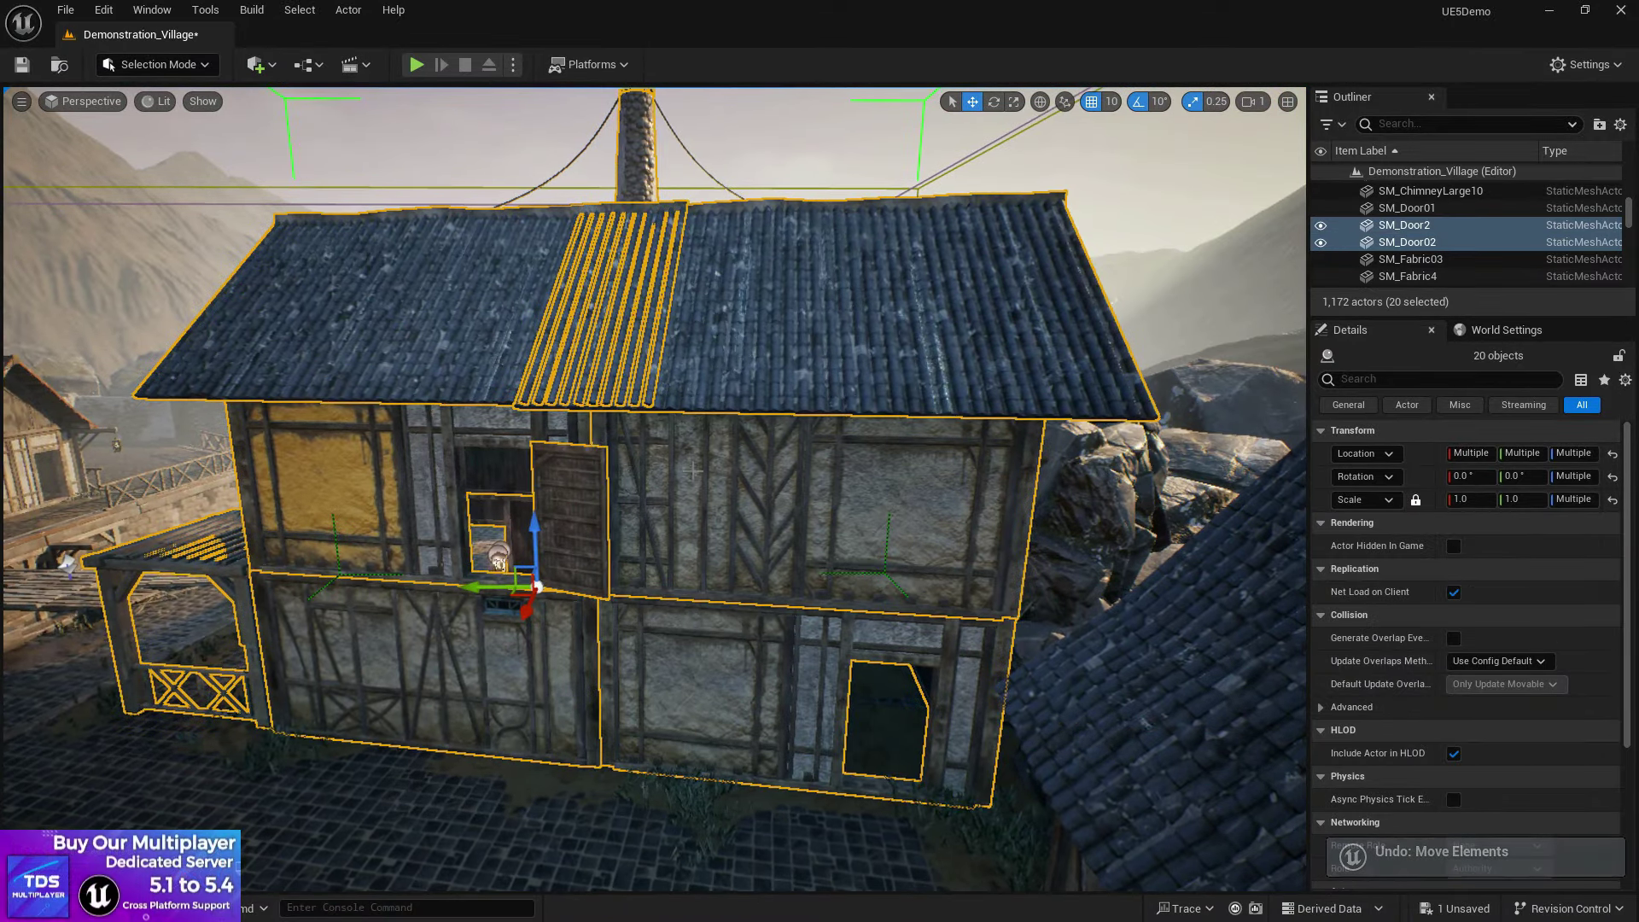
{"action": "right_click_drag", "start_coordinate": [694, 468], "coordinate": [640, 491]}
{"action": "key", "text": "ctrl+g"}
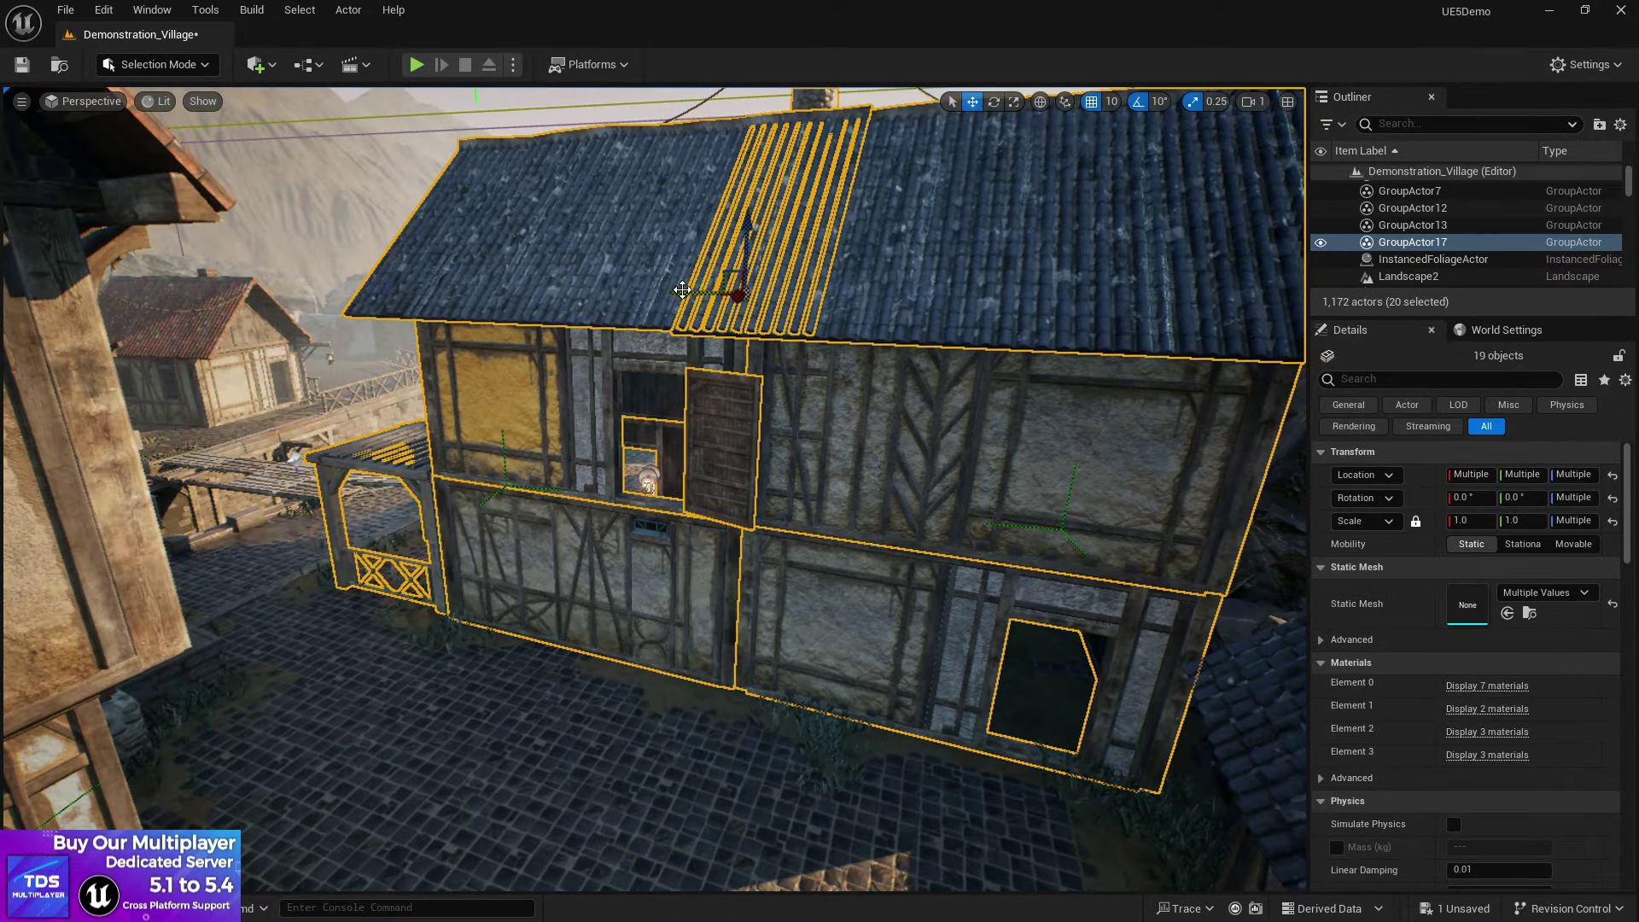
{"action": "mouse_move", "coordinate": [681, 290]}
{"action": "right_mouse_down"}
{"action": "mouse_move", "coordinate": [512, 307]}
{"action": "mouse_move", "coordinate": [649, 375]}
{"action": "mouse_move", "coordinate": [598, 316]}
{"action": "mouse_move", "coordinate": [682, 290]}
{"action": "right_mouse_up"}
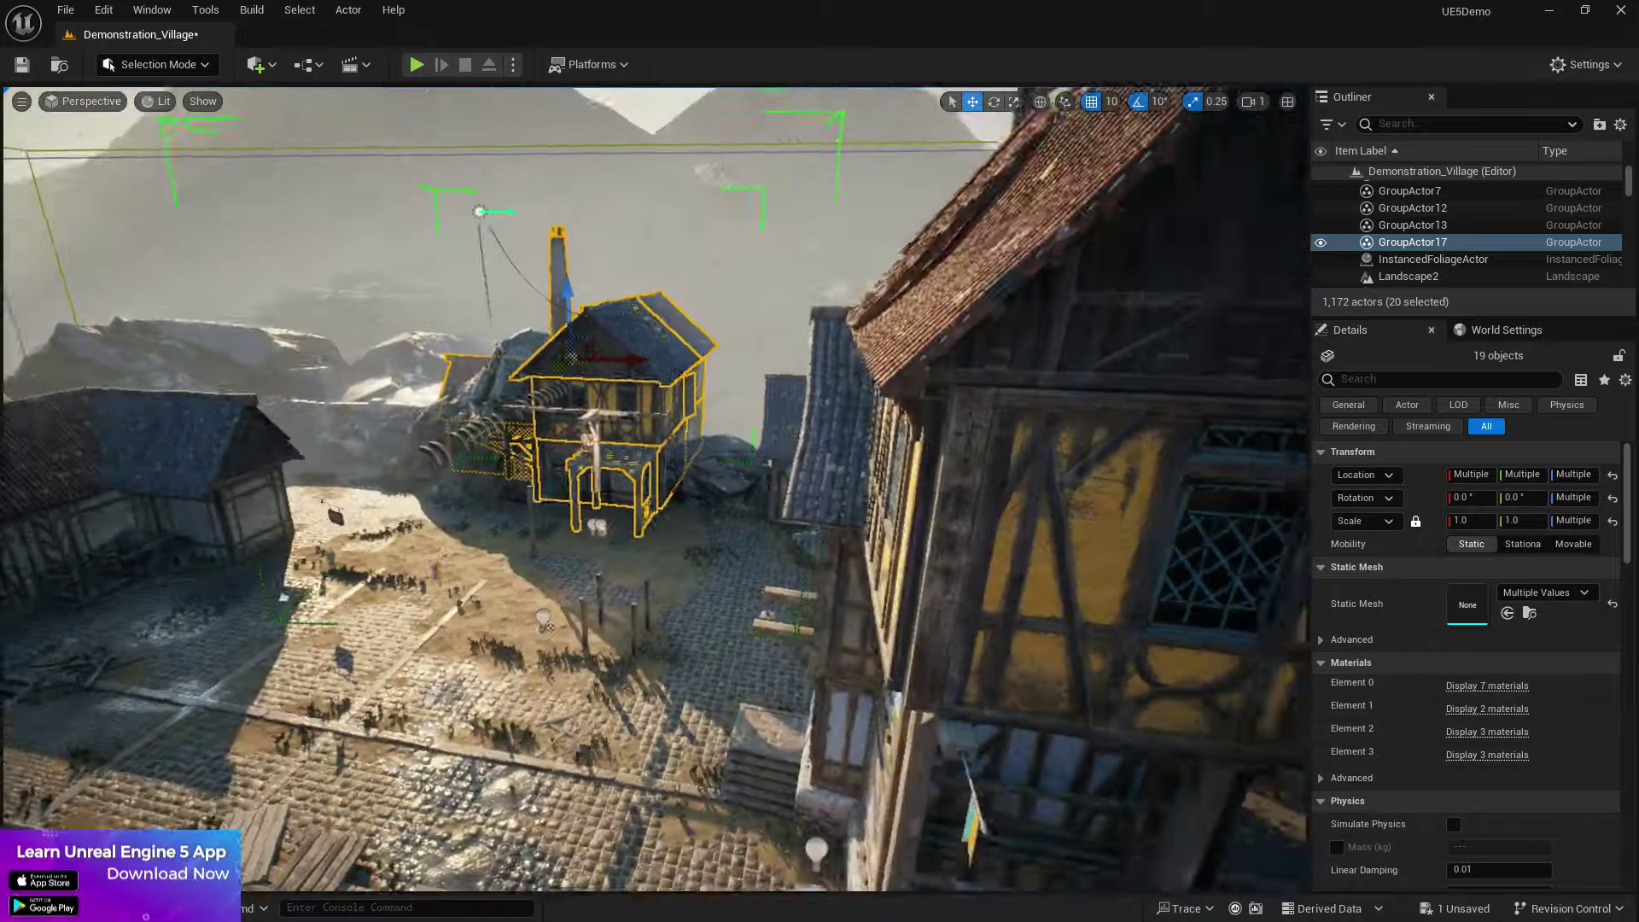
{"action": "right_click_drag", "start_coordinate": [1007, 401], "coordinate": [1059, 350]}
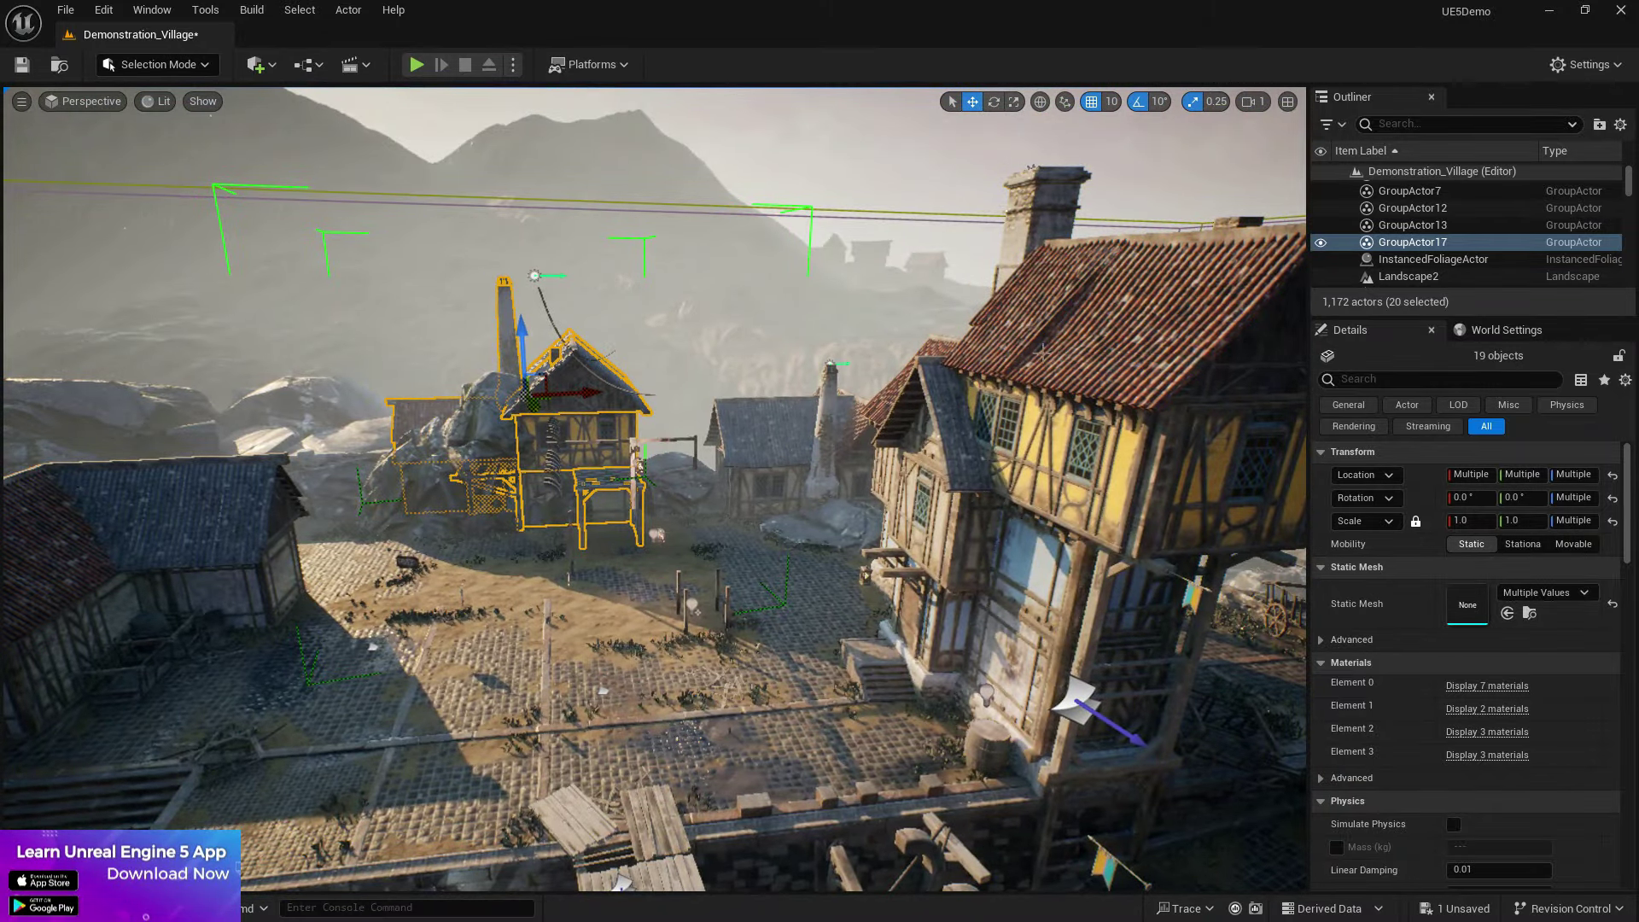
Step: Add the single-storey house and the tall two-storey house to the tavern selection and copy all three buildings
{"action": "right_click_drag", "start_coordinate": [822, 357], "coordinate": [1116, 525]}
{"action": "right_click_drag", "start_coordinate": [682, 289], "coordinate": [682, 290]}
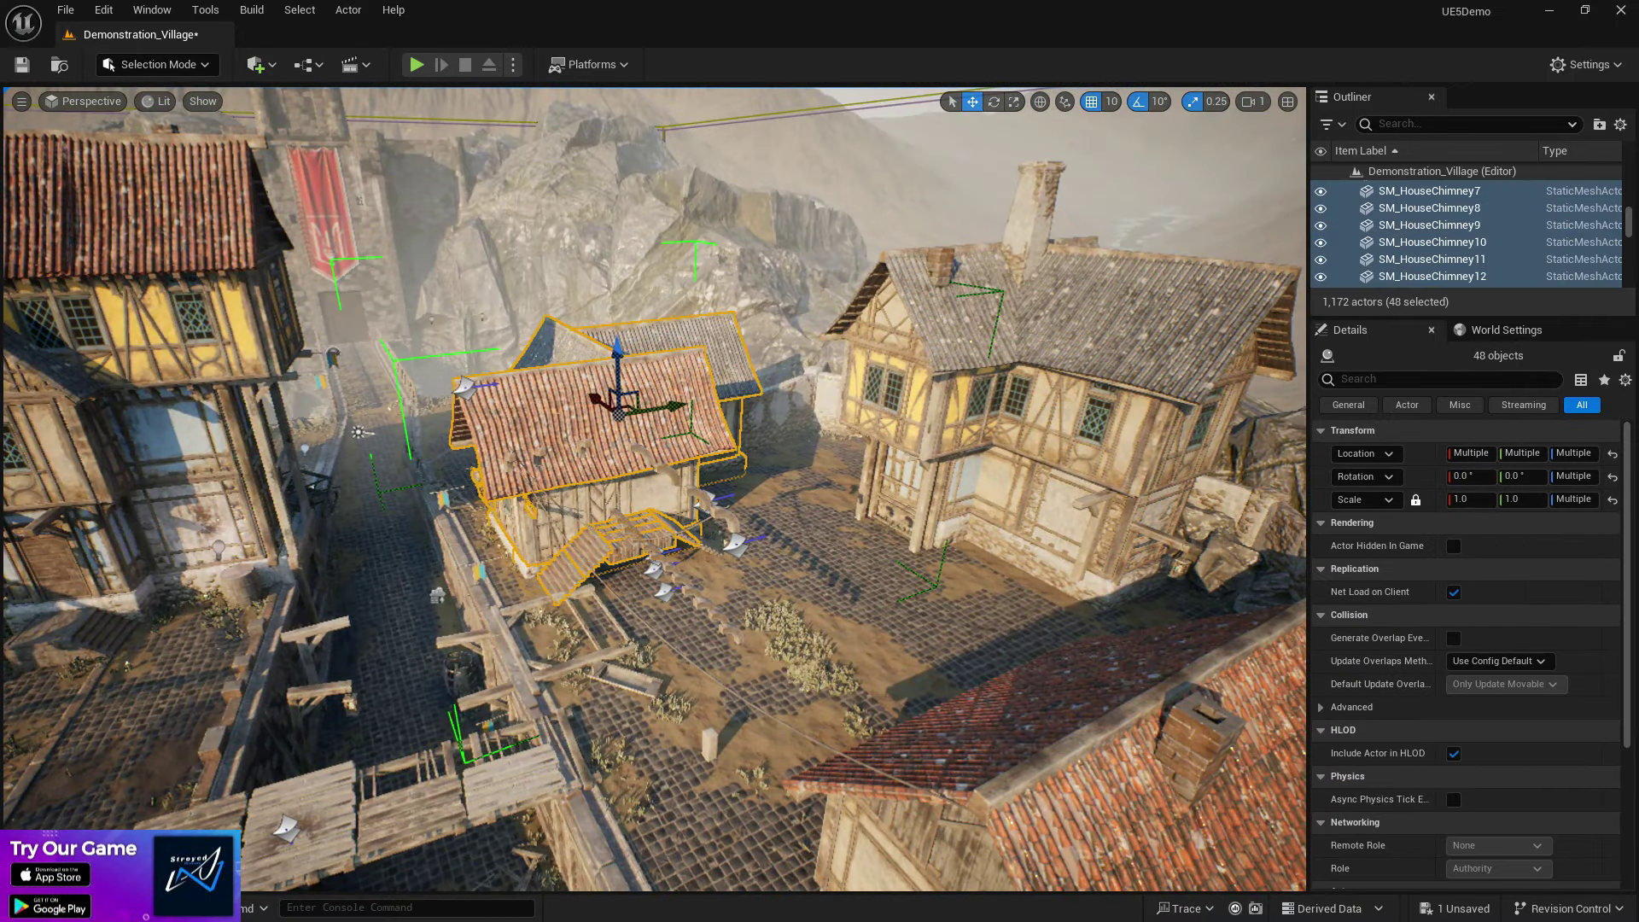
{"action": "left_click", "coordinate": [1050, 401], "text": "ctrl"}
{"action": "right_click", "coordinate": [1422, 243]}
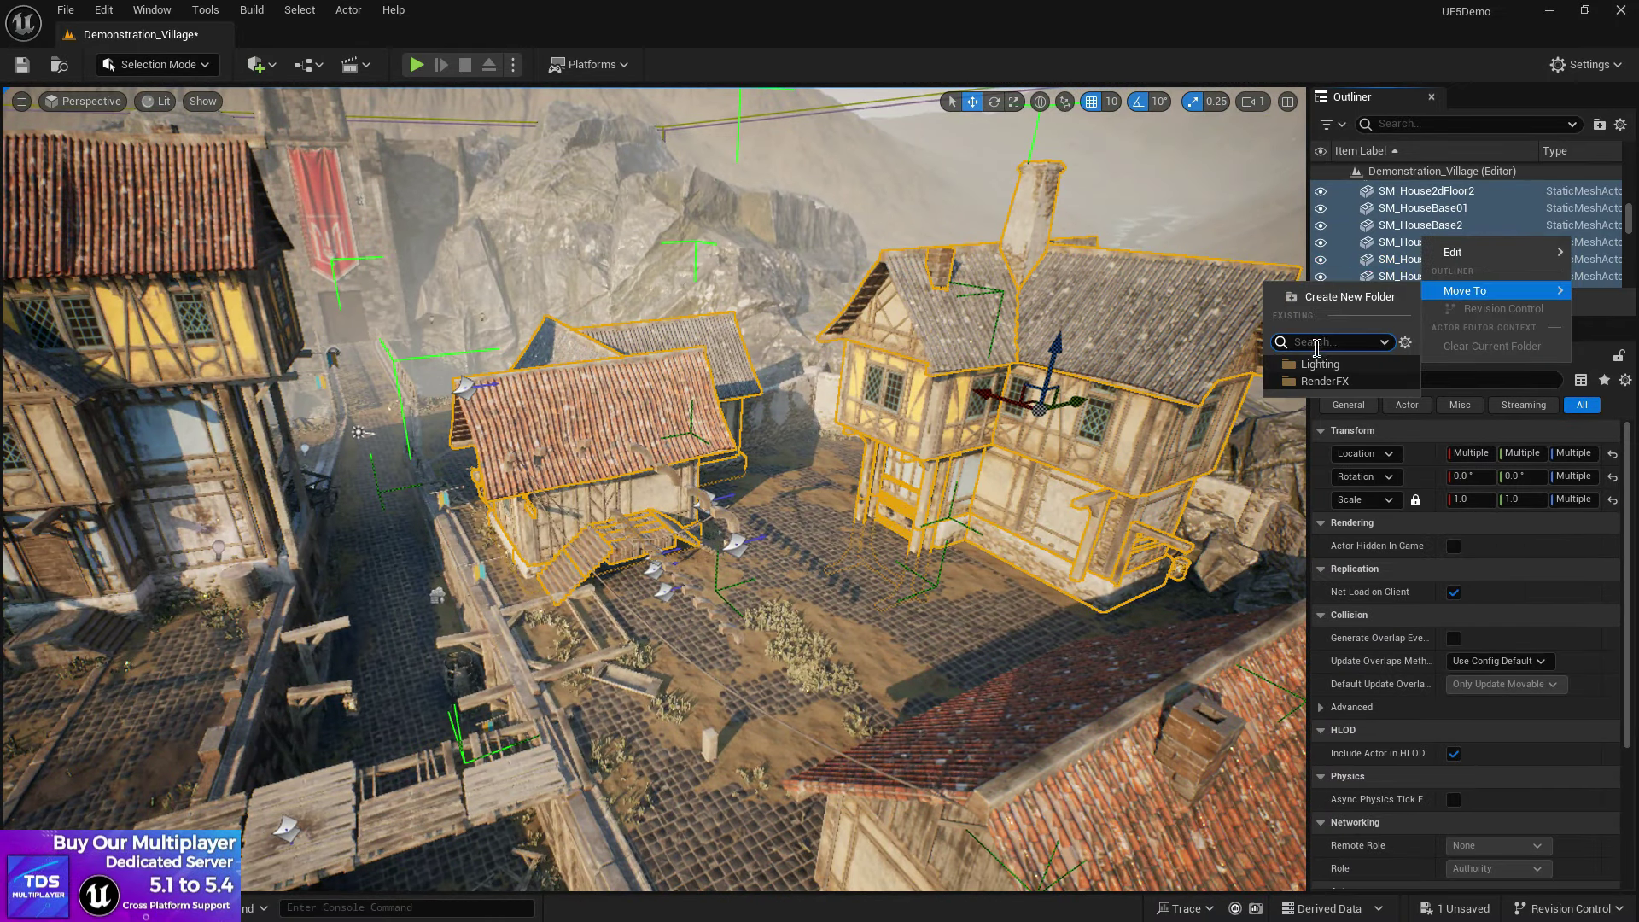
{"action": "mouse_move", "coordinate": [1442, 253]}
{"action": "left_click", "coordinate": [1324, 278]}
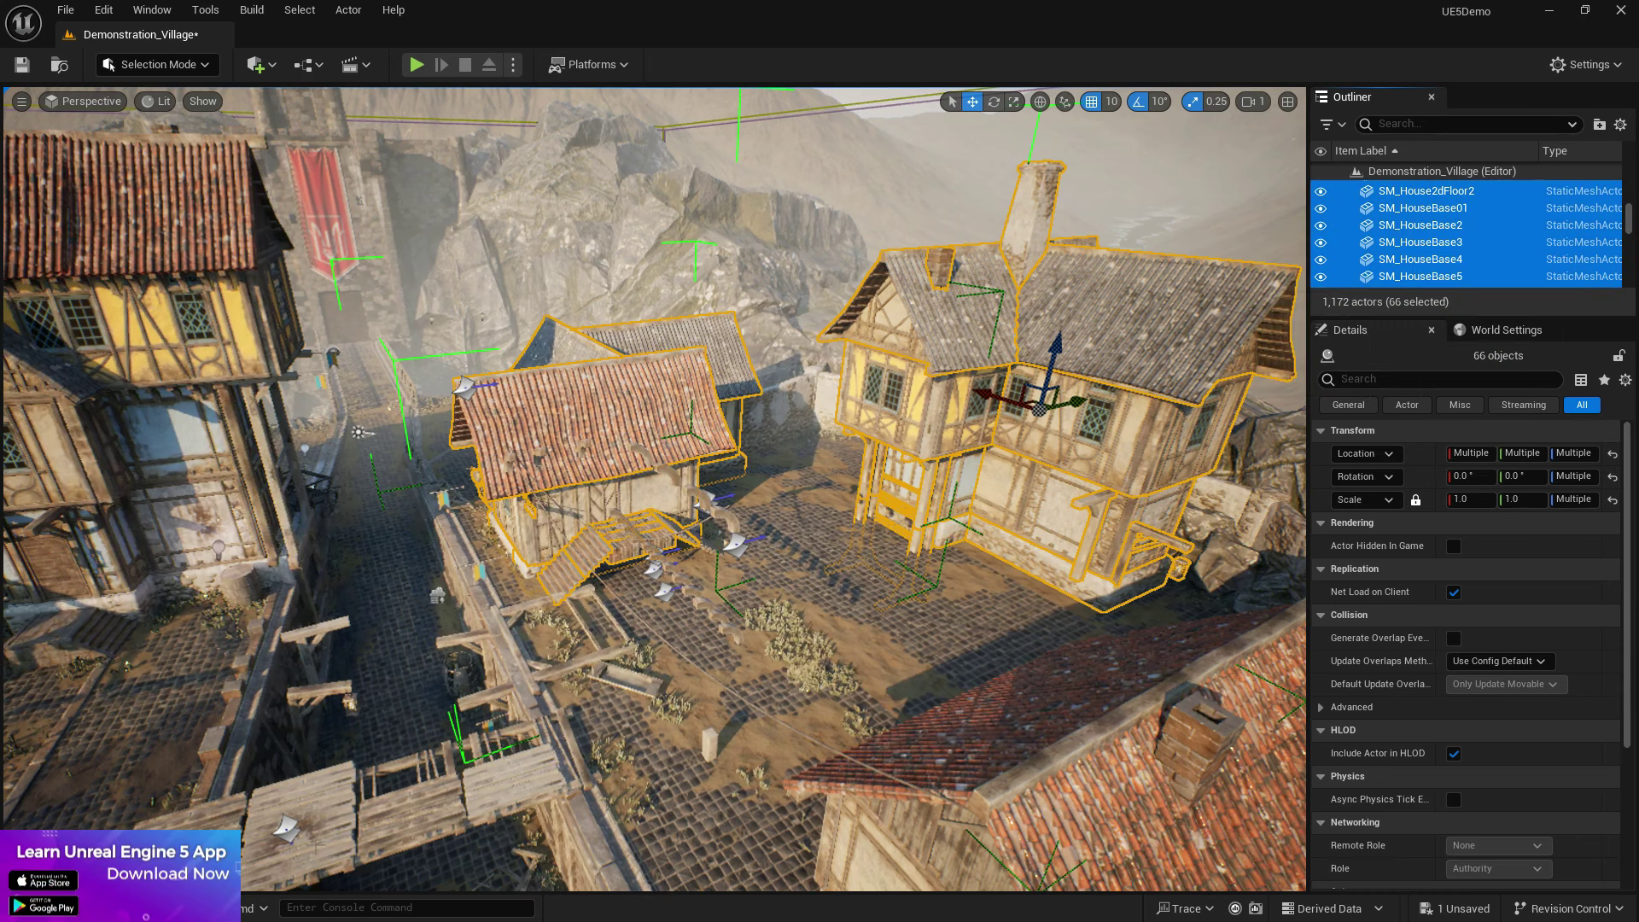
Step: Open the Map1 level from the A_Maps folder, saving the changes to Demonstration_Village
{"action": "key", "text": "ctrl+space"}
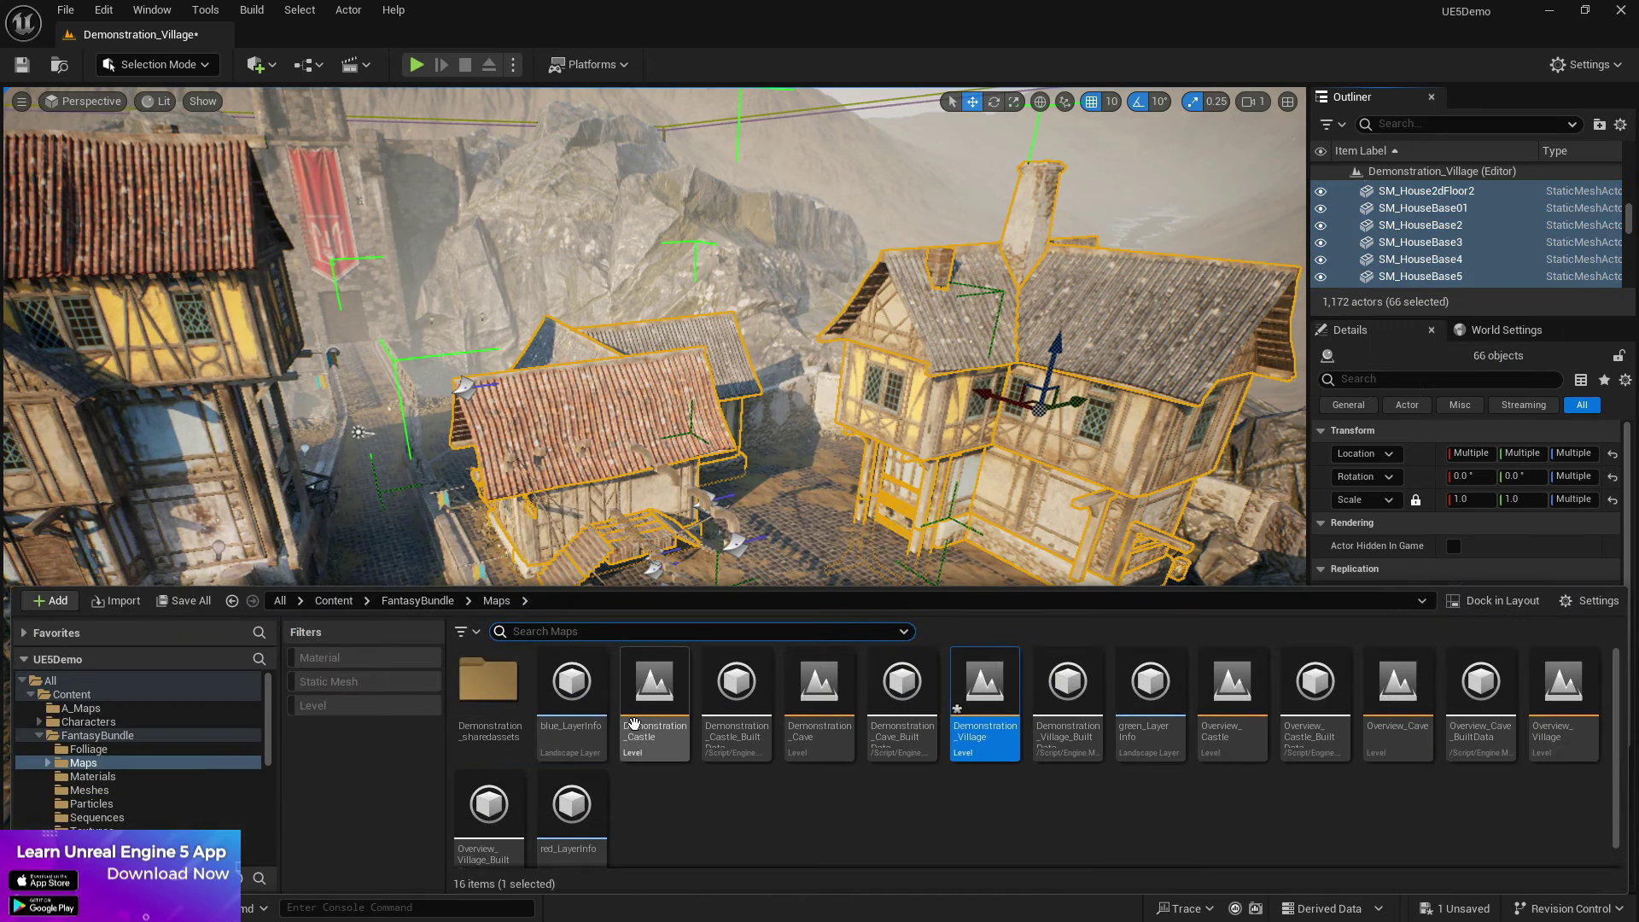
{"action": "left_click", "coordinate": [334, 601]}
{"action": "double_click", "coordinate": [487, 683]}
{"action": "double_click", "coordinate": [506, 674]}
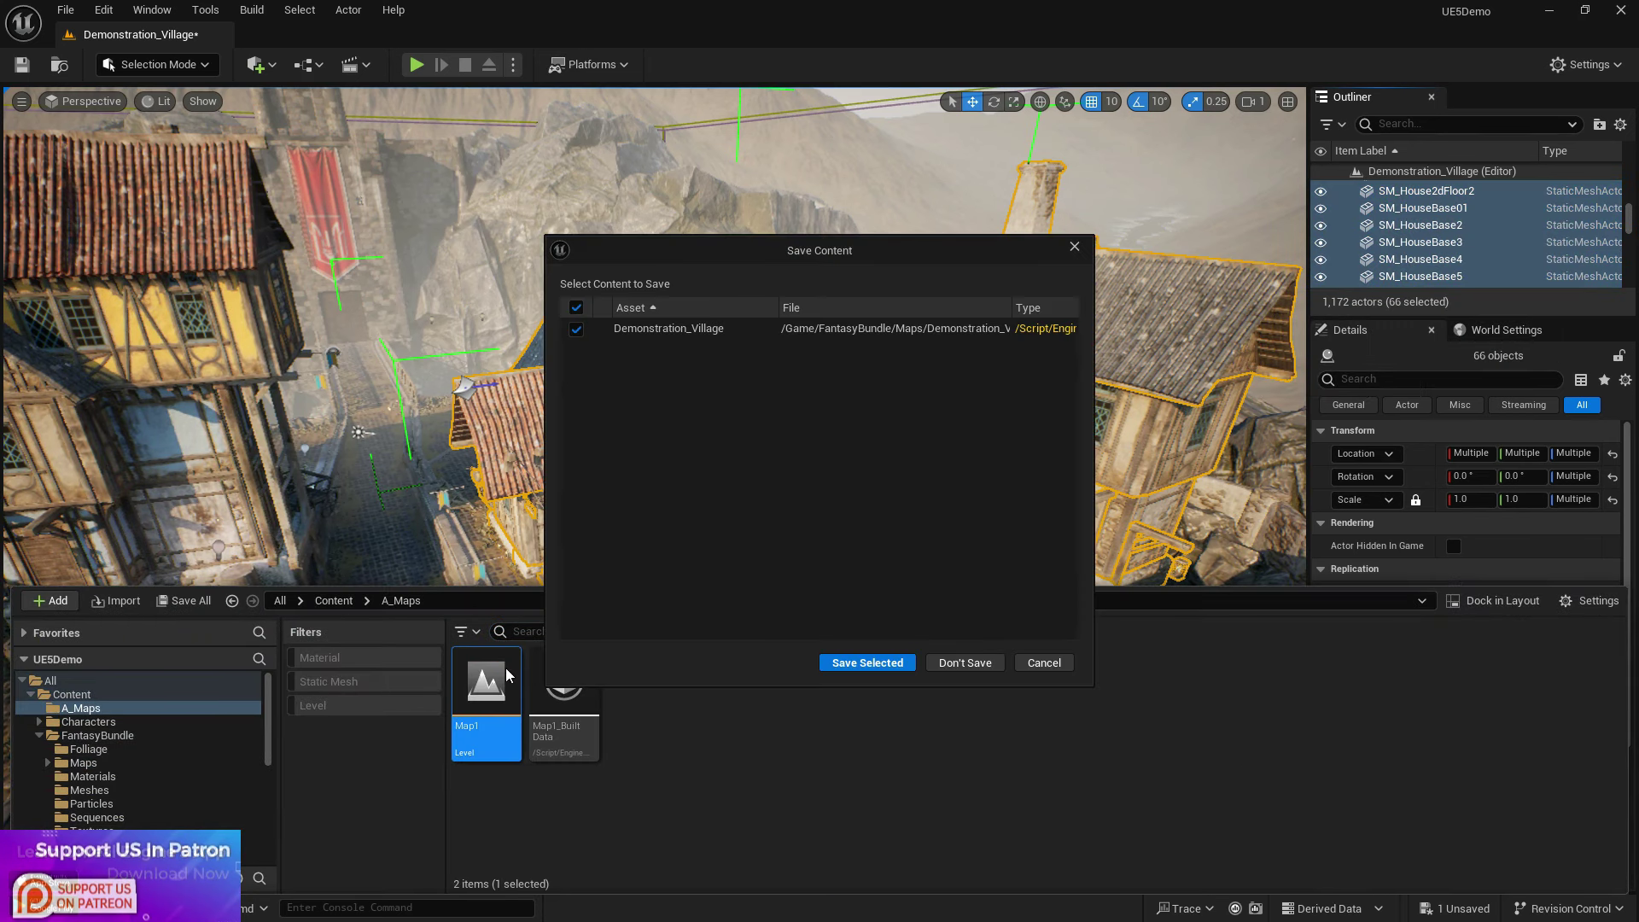
{"action": "left_click", "coordinate": [847, 662]}
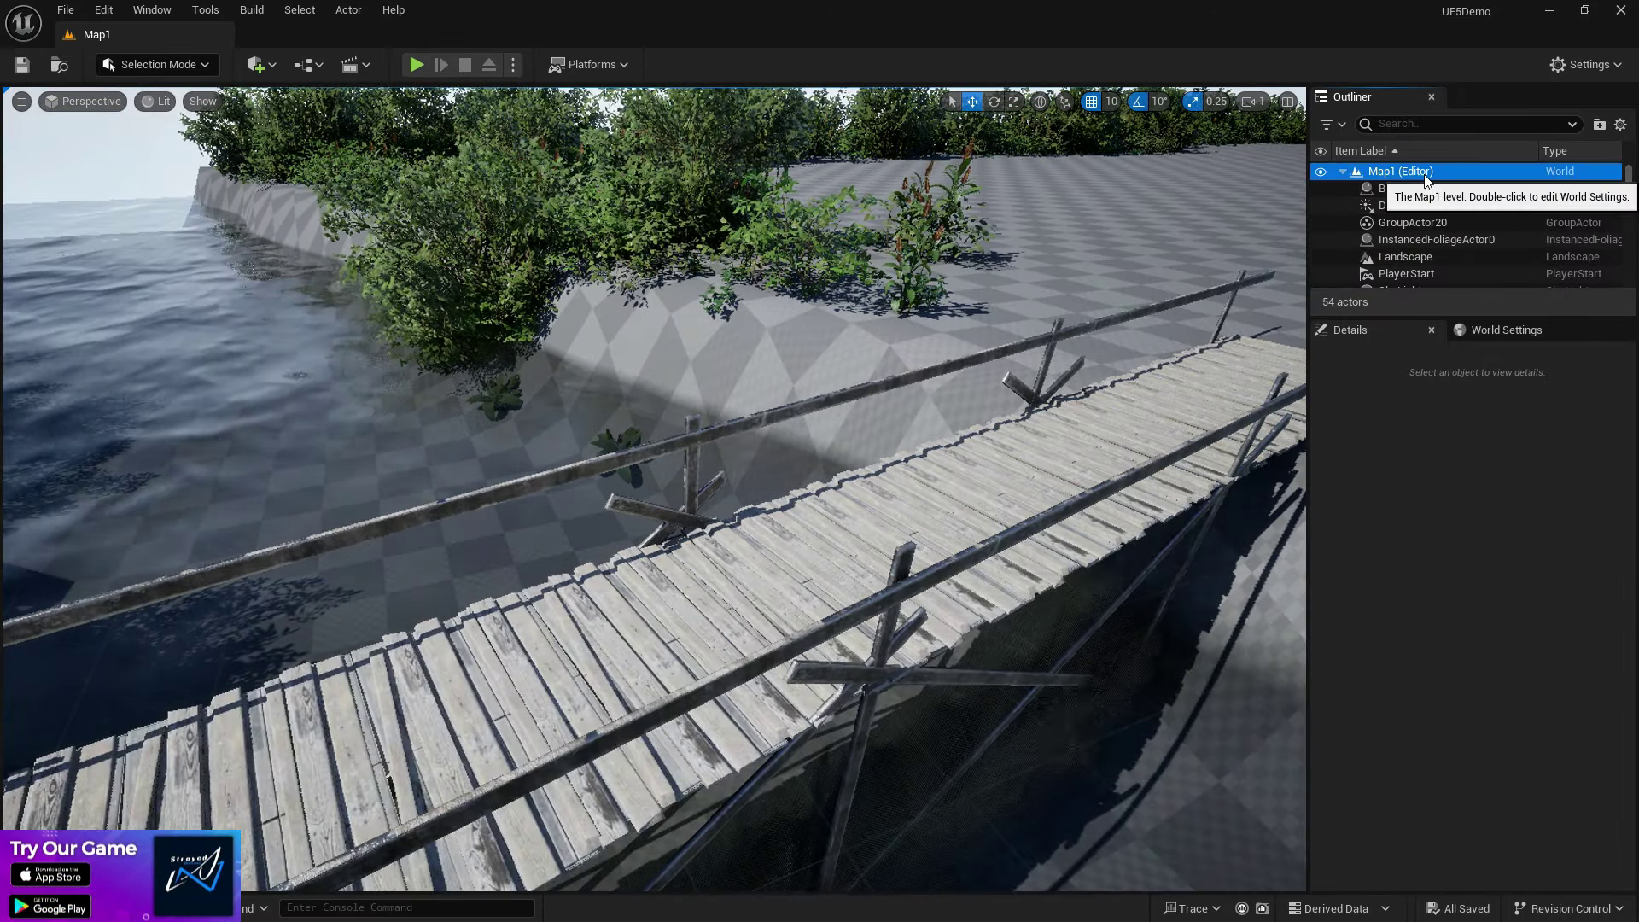
Step: Create a new folder with its default name under Map1 in the Outliner and paste the copied buildings
{"action": "right_click", "coordinate": [1425, 175]}
{"action": "left_click", "coordinate": [1461, 209]}
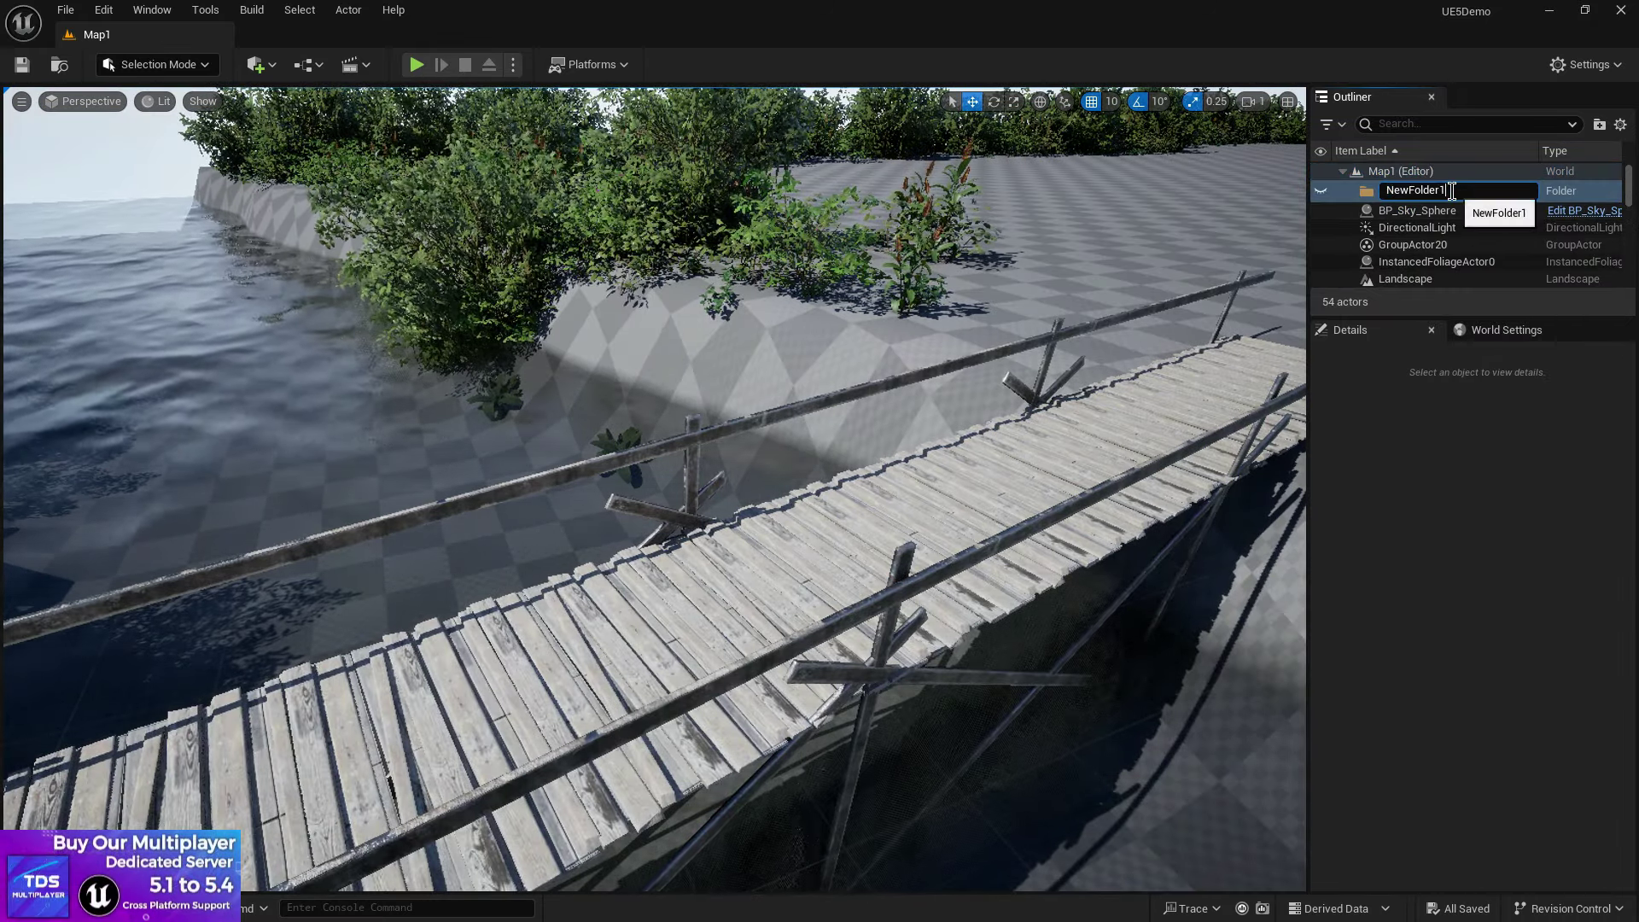
{"action": "key", "text": "Return"}
{"action": "right_click", "coordinate": [1417, 194]}
{"action": "mouse_move", "coordinate": [1481, 284]}
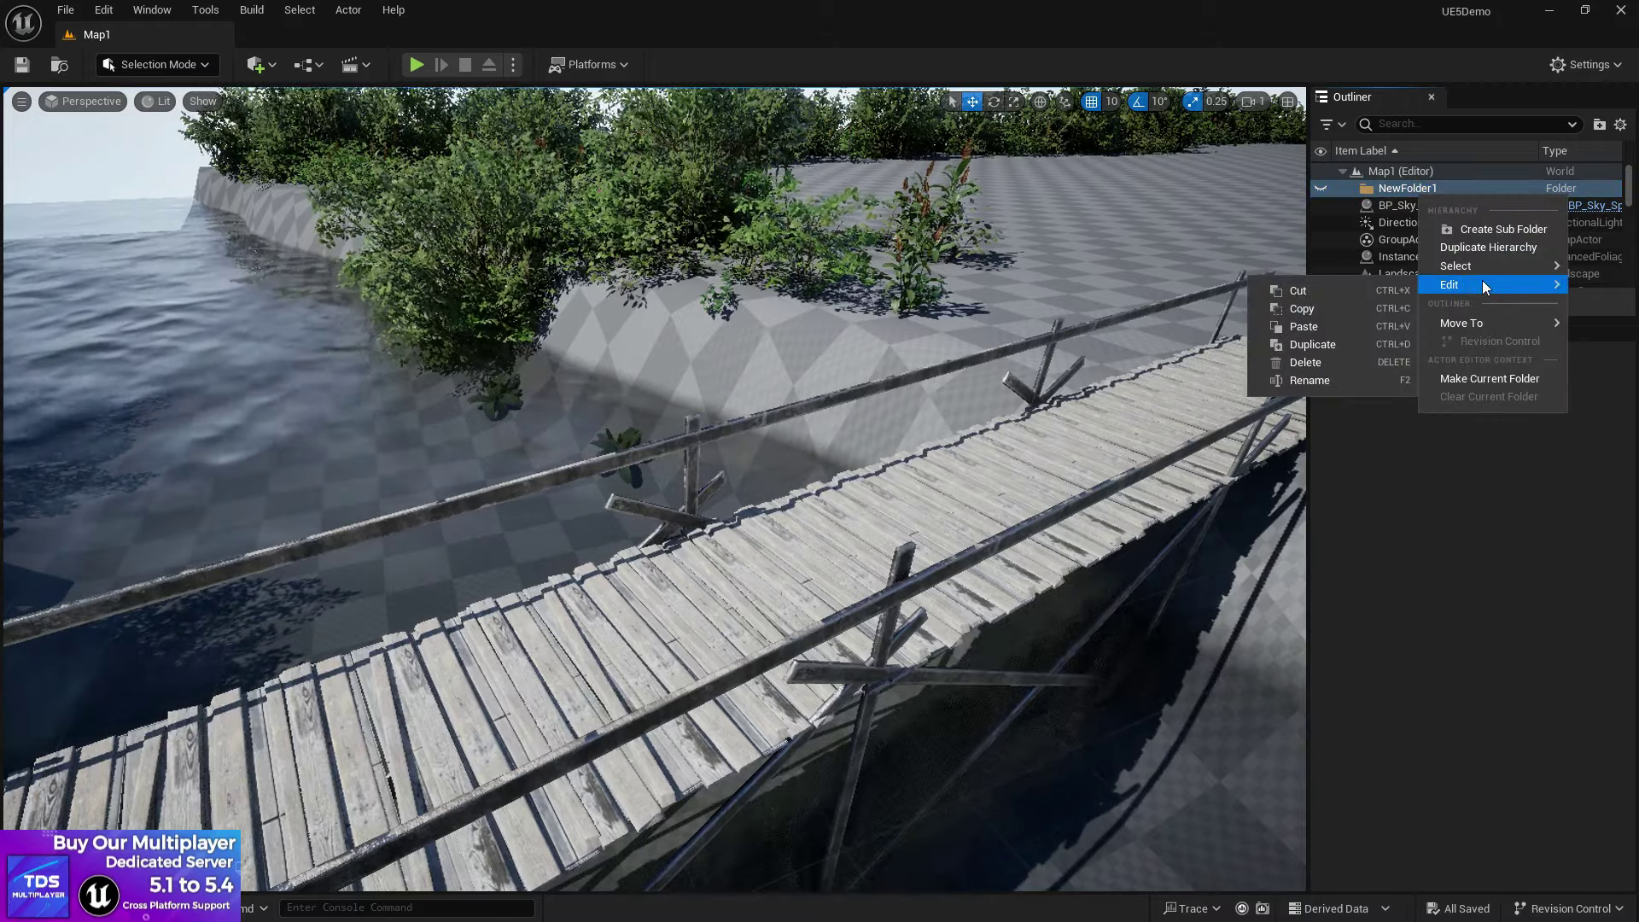
{"action": "left_click", "coordinate": [1314, 326]}
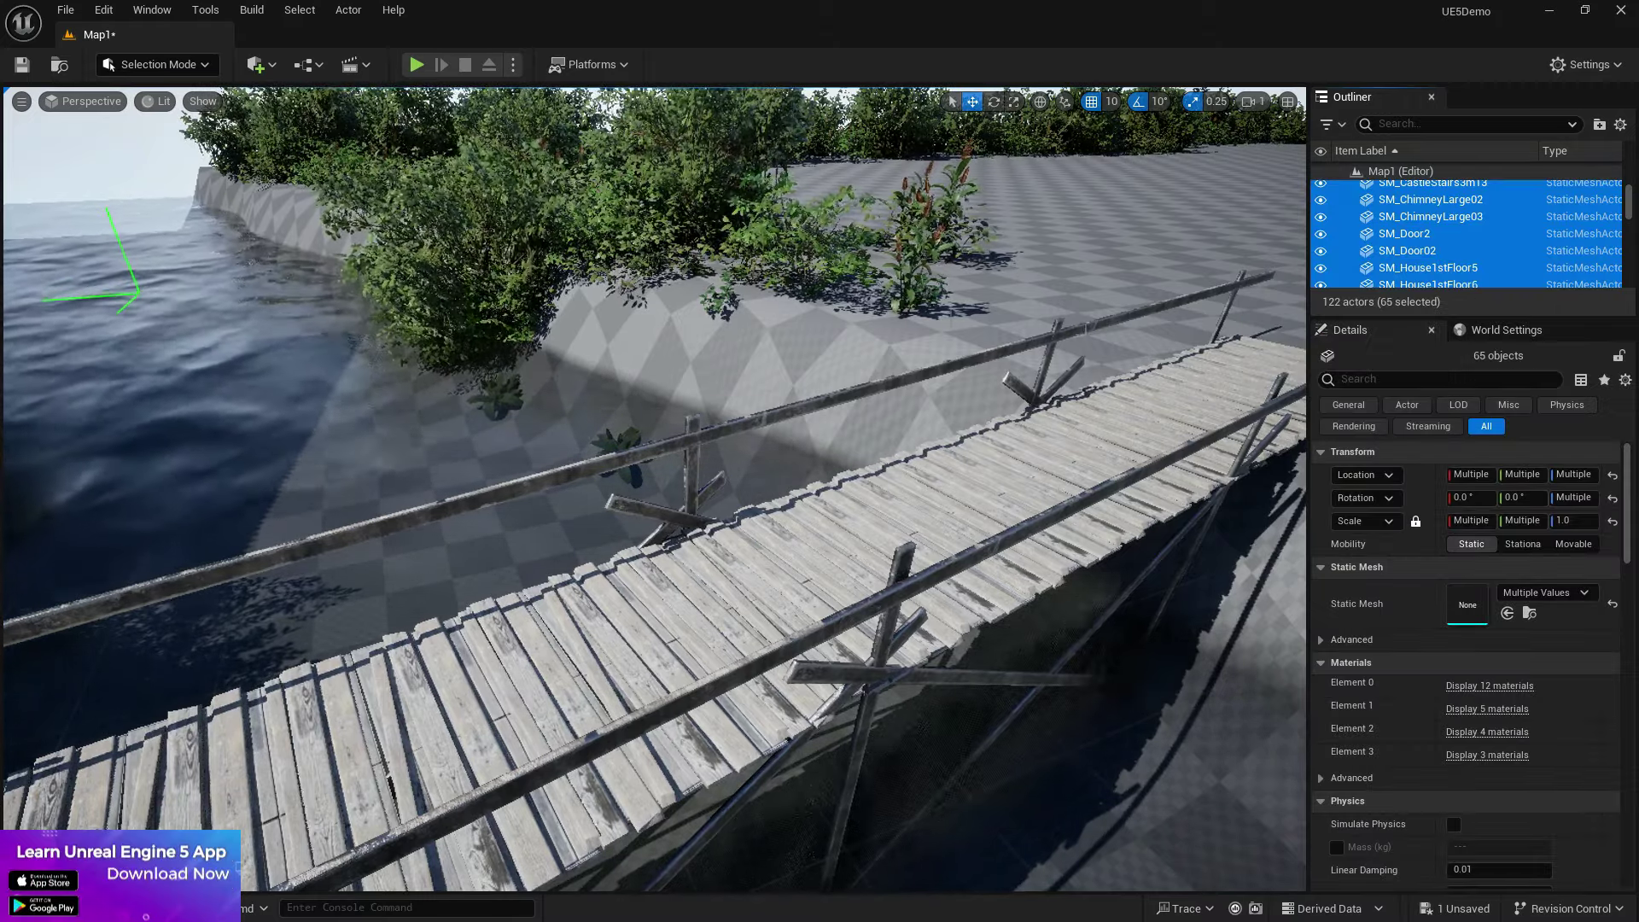
Step: Enlarge the Outliner, move all pasted building parts into the new folder and collapse it
{"action": "left_click_drag", "start_coordinate": [1353, 317], "coordinate": [1353, 728]}
{"action": "left_click_drag", "start_coordinate": [1634, 375], "coordinate": [1633, 216]}
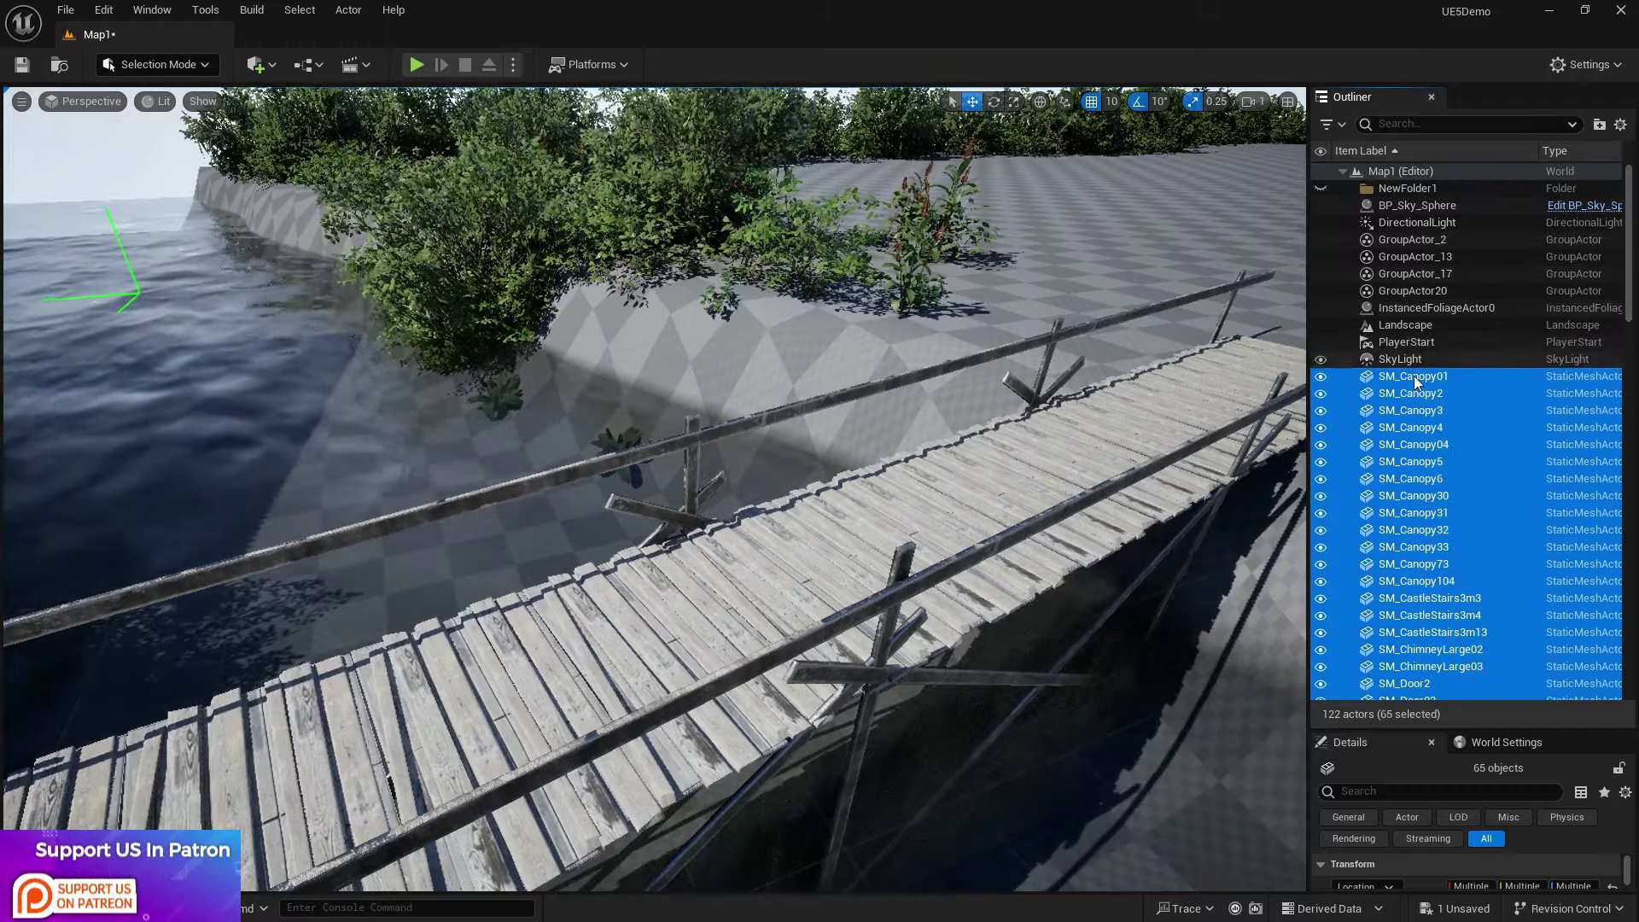
{"action": "left_click_drag", "start_coordinate": [1419, 378], "coordinate": [1411, 190]}
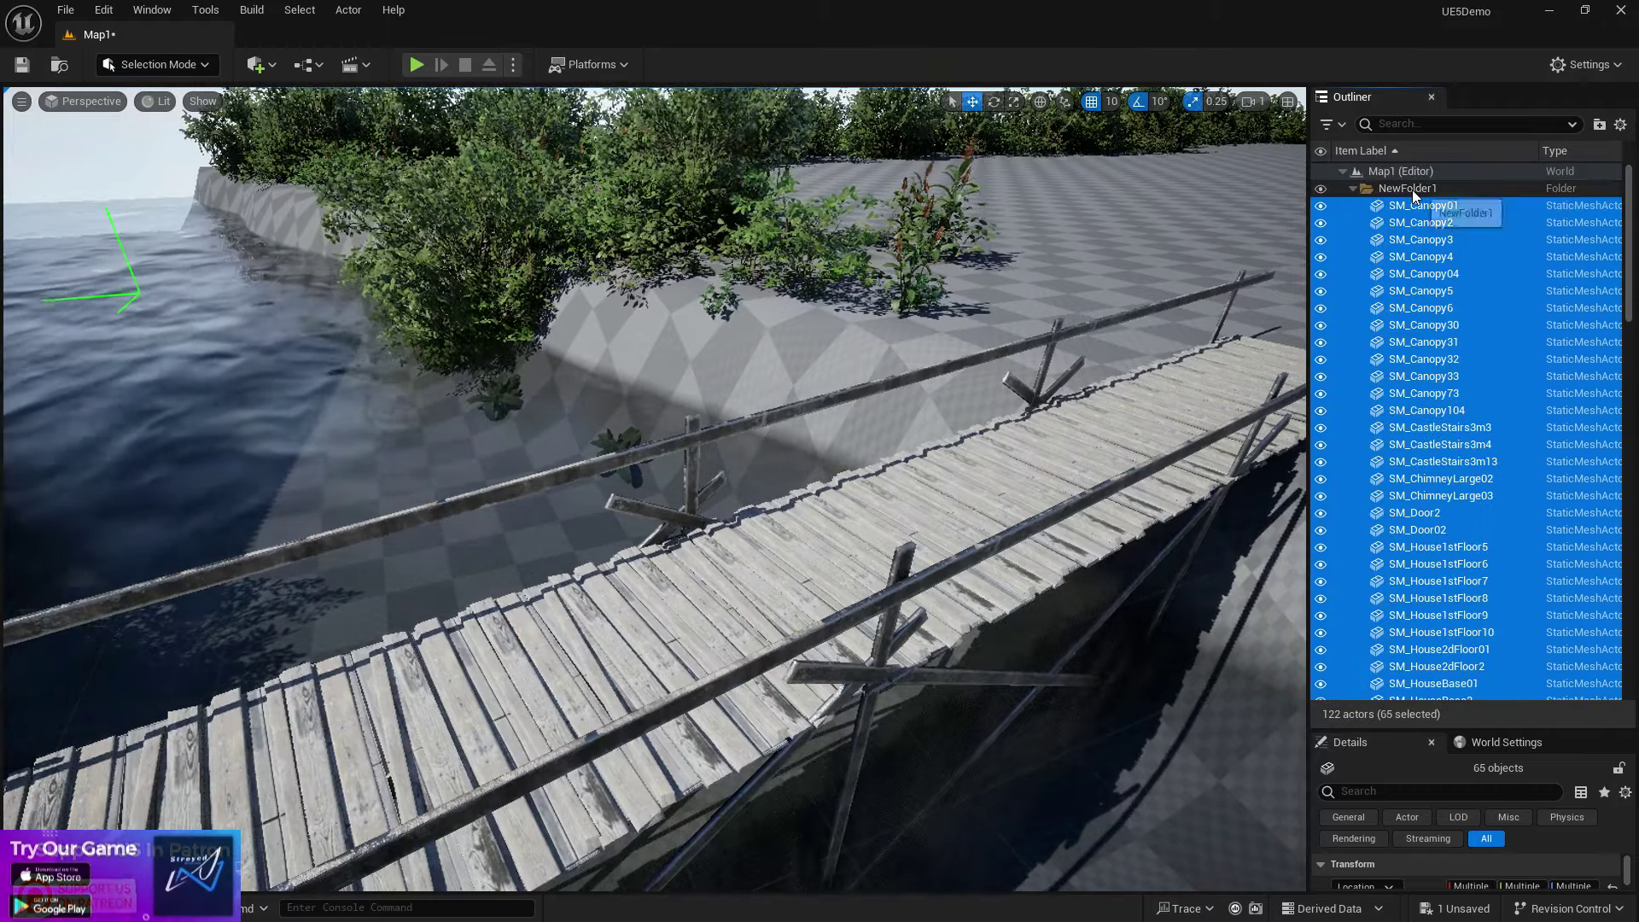
{"action": "left_click", "coordinate": [1353, 187]}
Step: Find the pasted buildings and move the single-storey house with the blue canopy across the river
{"action": "key", "text": "f"}
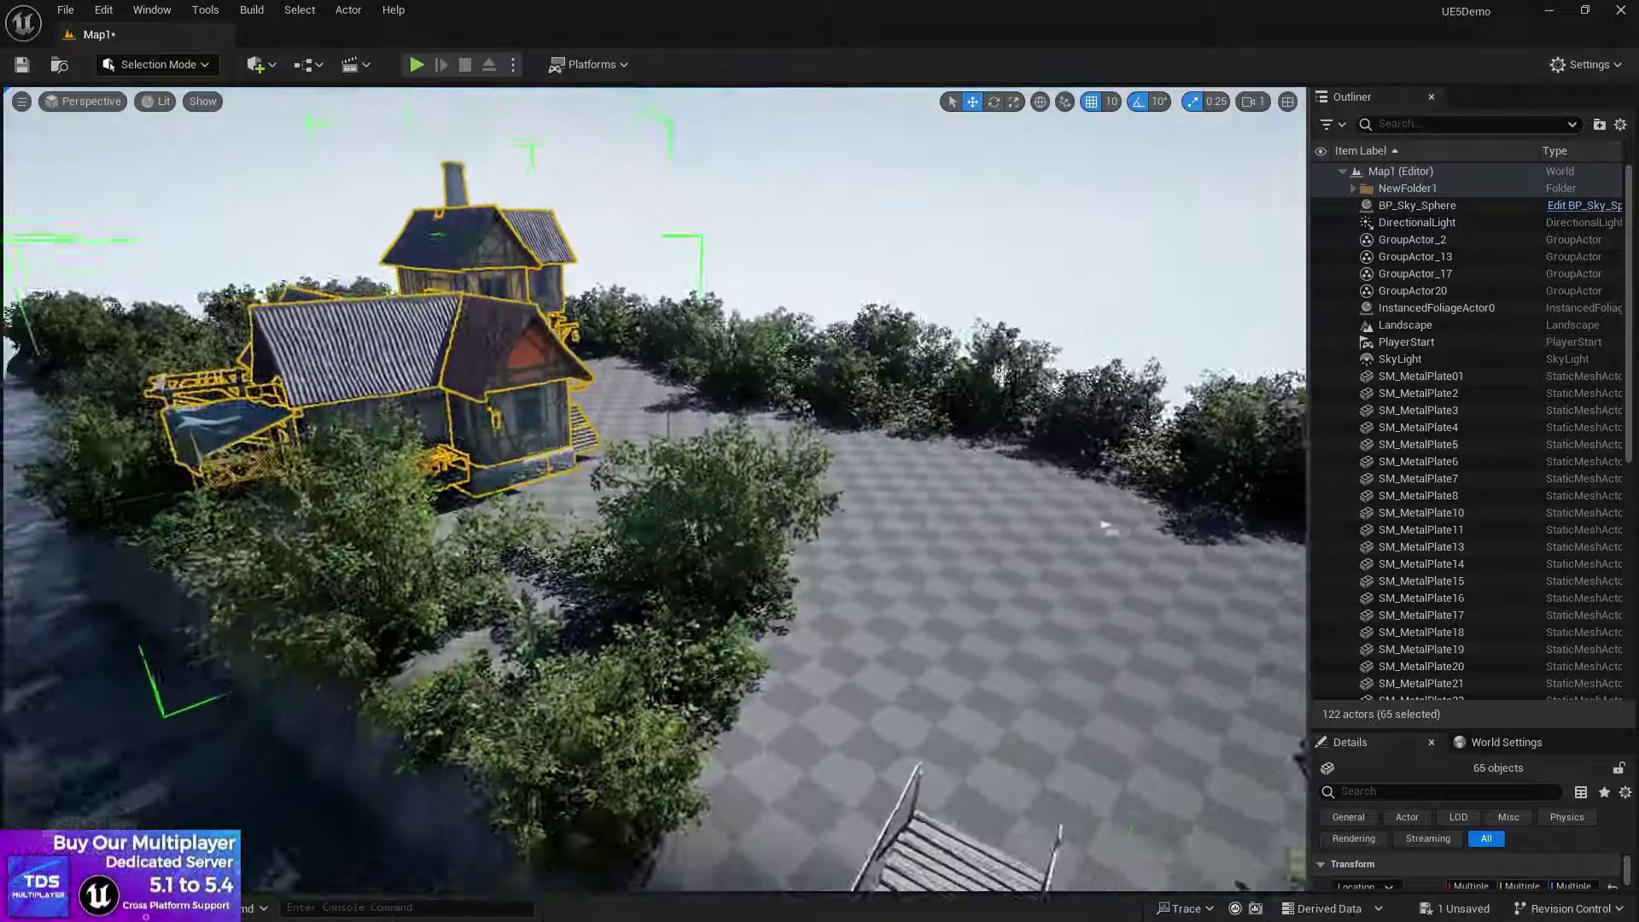
{"action": "right_click_drag", "start_coordinate": [695, 493], "coordinate": [256, 494]}
{"action": "key", "text": "f"}
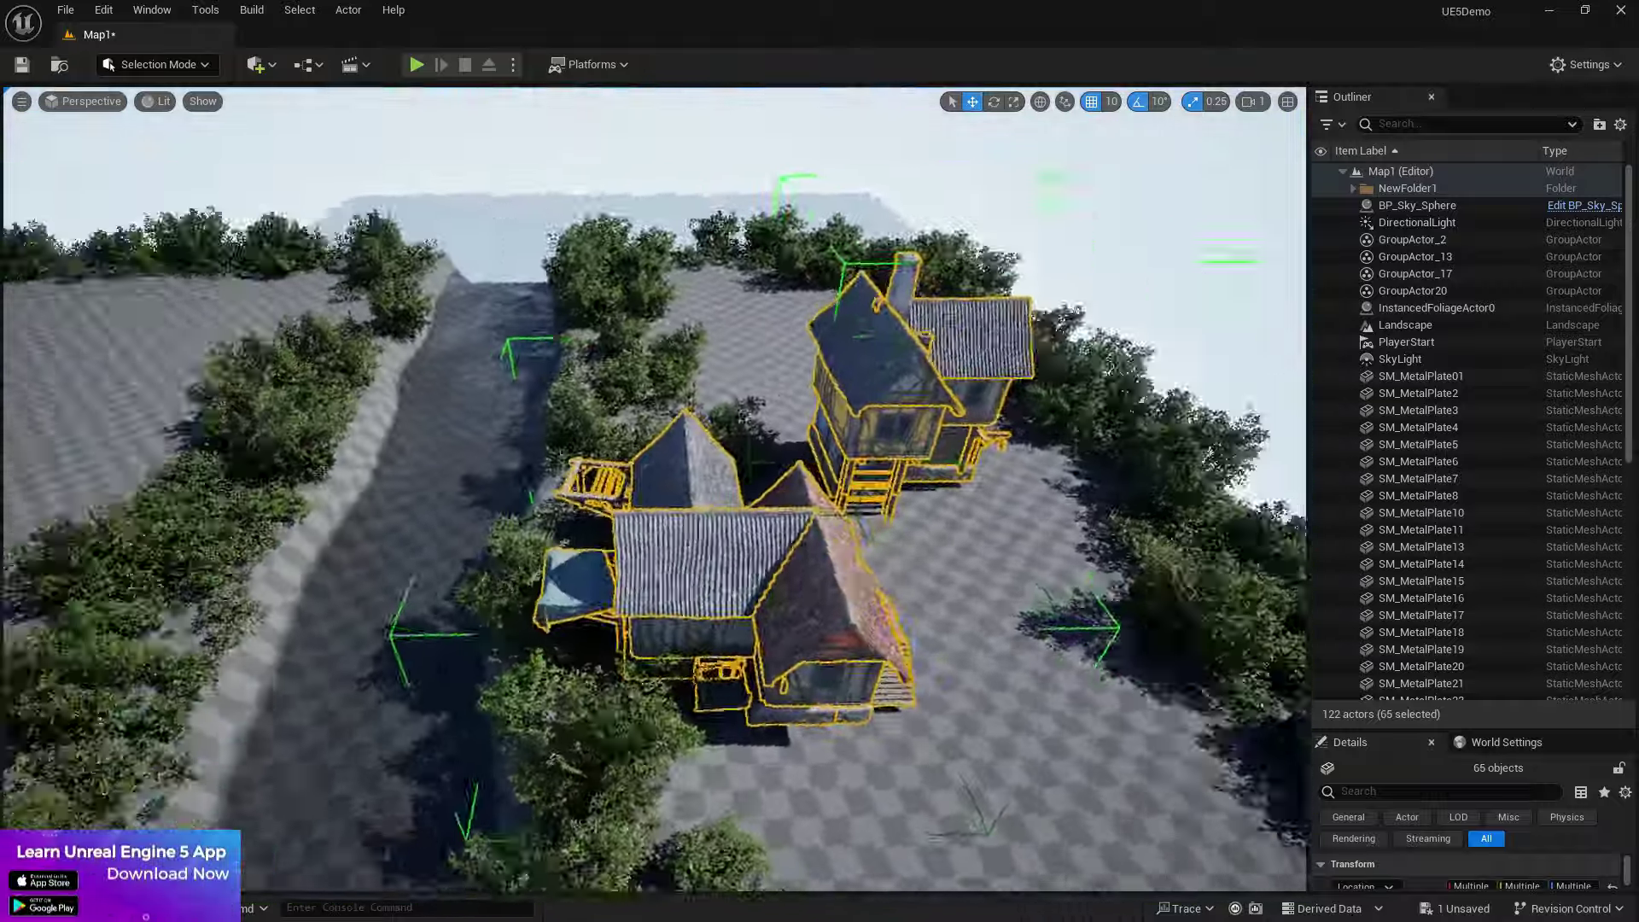
{"action": "left_click_drag", "start_coordinate": [800, 597], "coordinate": [632, 597], "text": "alt"}
{"action": "left_click", "coordinate": [801, 597]}
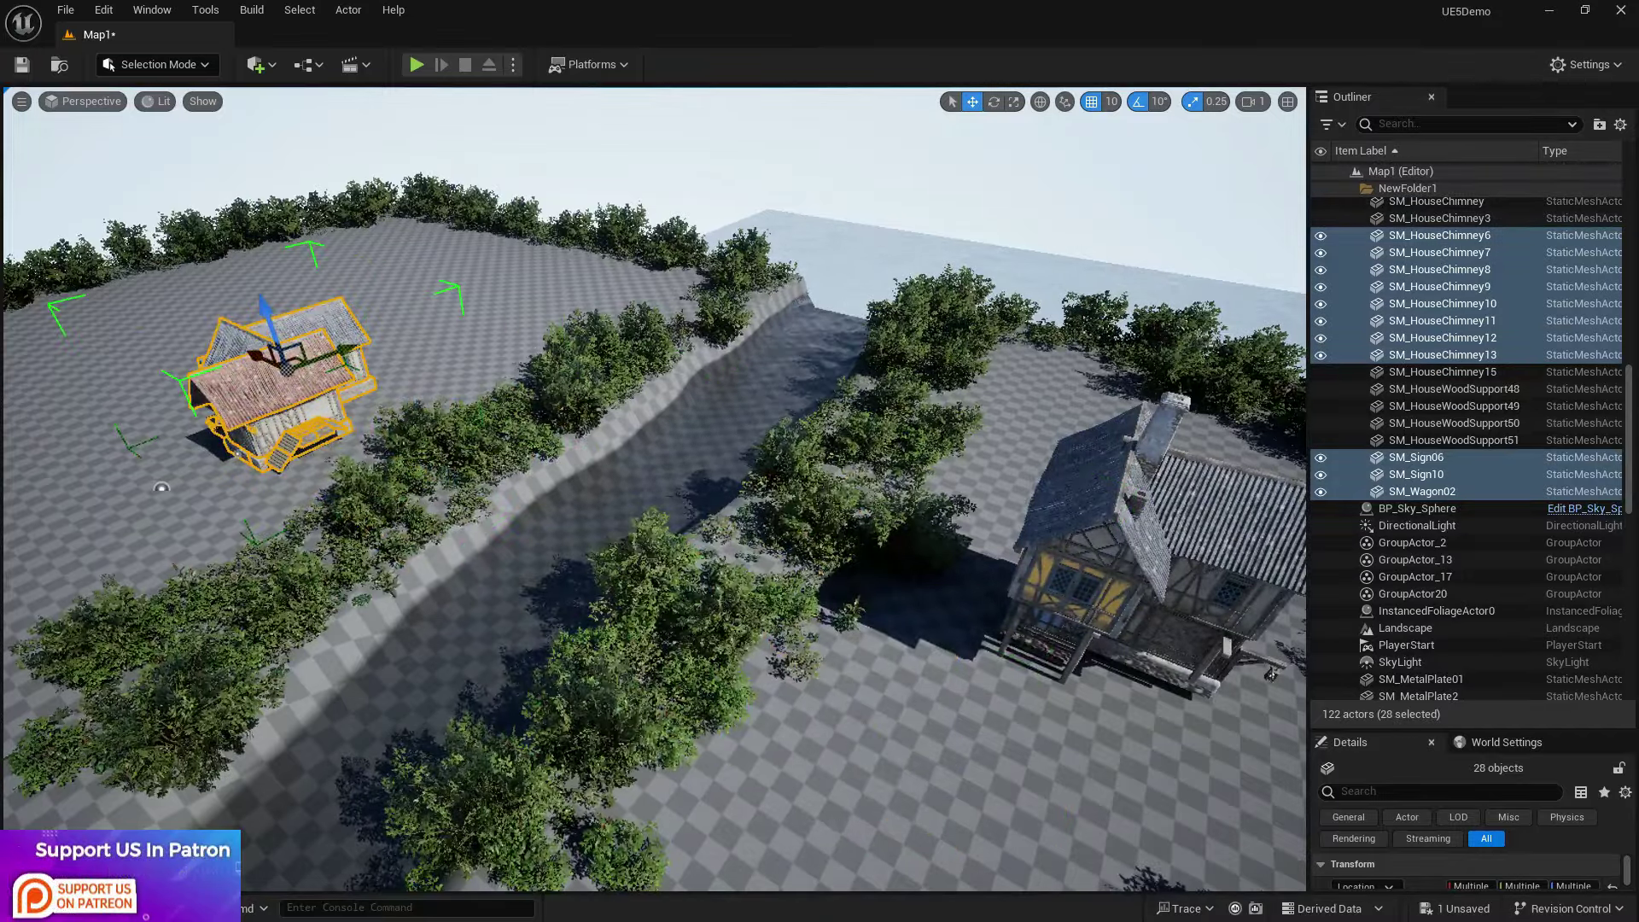
Step: Select the tall two-storey house and lower it until its stone base stands on the ground
{"action": "left_click", "coordinate": [1271, 673]}
{"action": "key", "text": "f"}
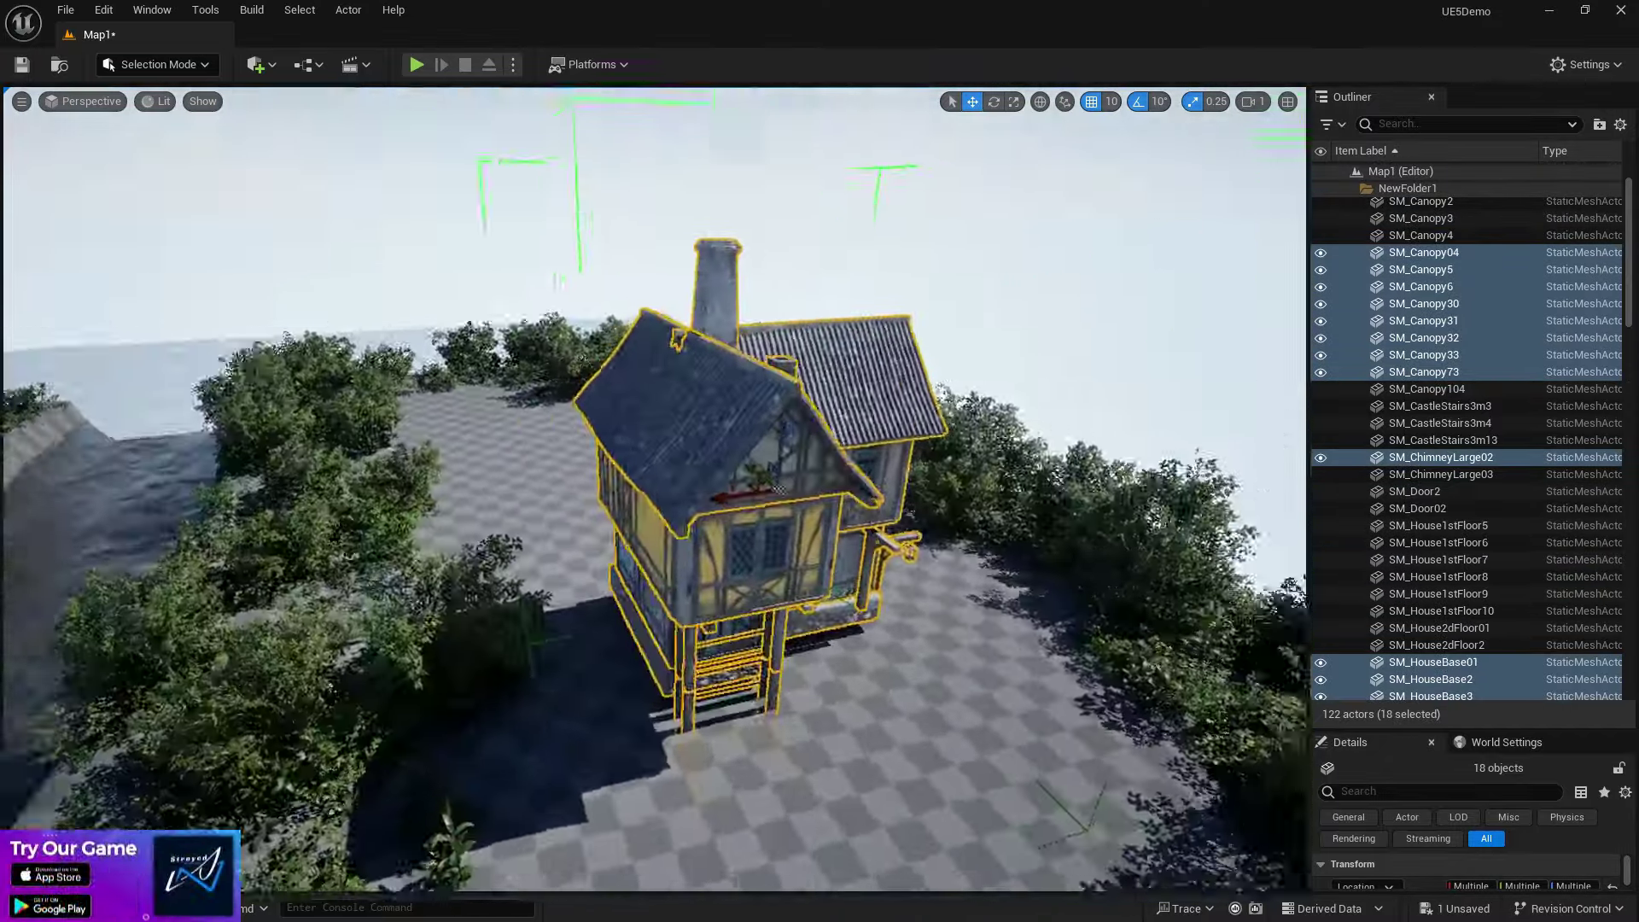
{"action": "right_click_drag", "start_coordinate": [768, 563], "coordinate": [1169, 546]}
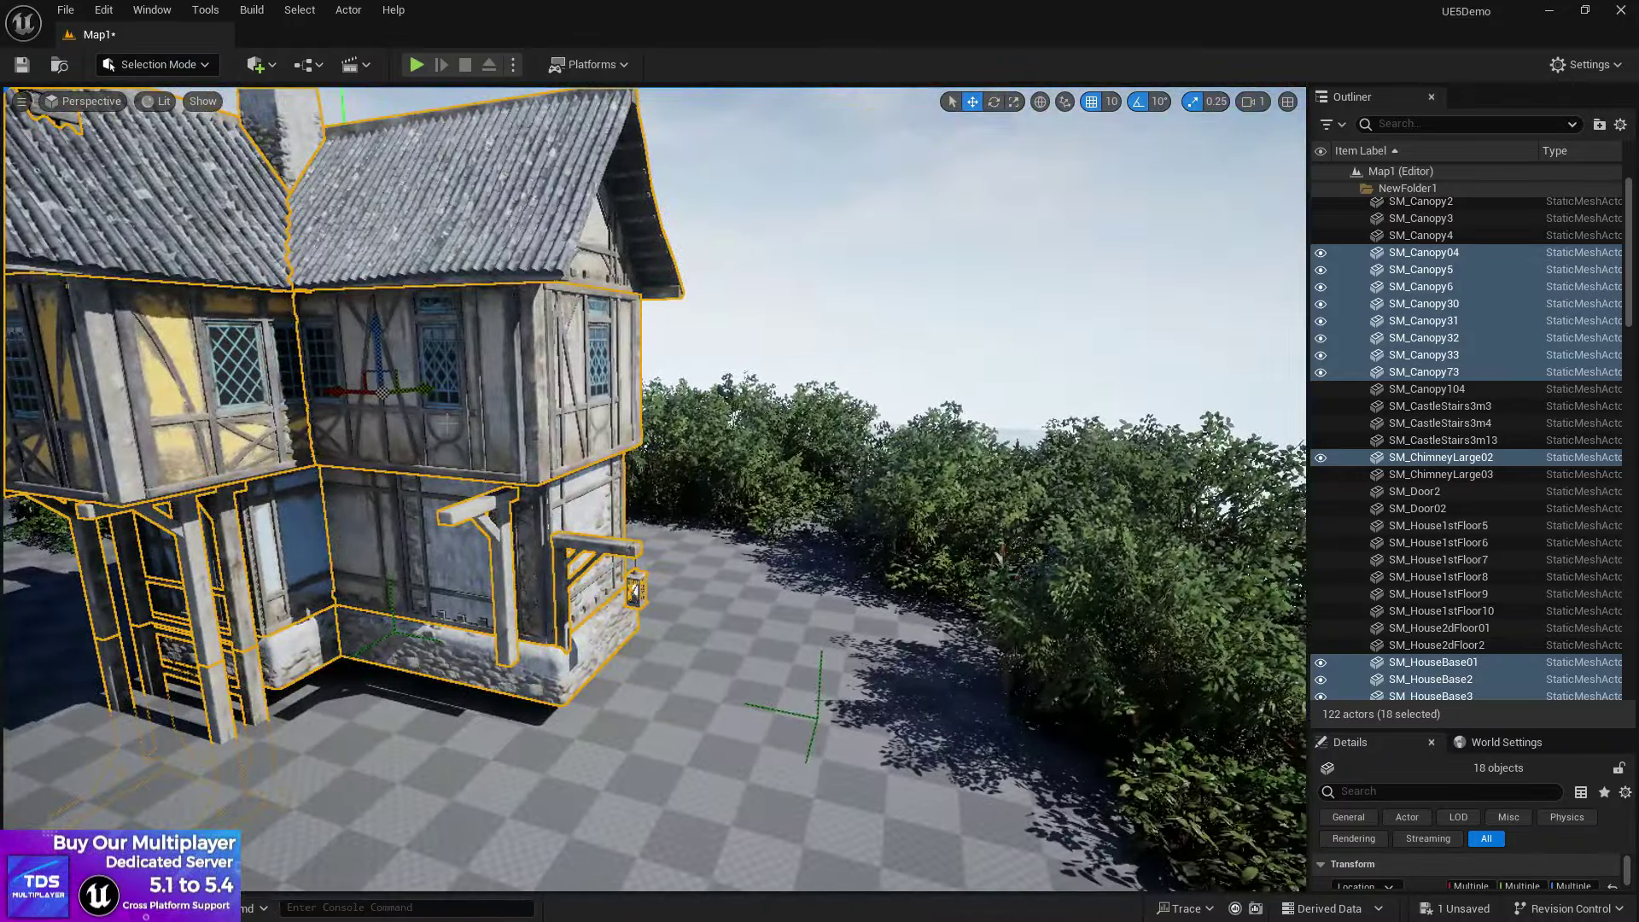
{"action": "mouse_move", "coordinate": [381, 357]}
{"action": "left_mouse_down"}
{"action": "mouse_move", "coordinate": [373, 399]}
{"action": "mouse_move", "coordinate": [393, 384]}
{"action": "left_mouse_up"}
{"action": "right_click_drag", "start_coordinate": [1000, 556], "coordinate": [922, 606]}
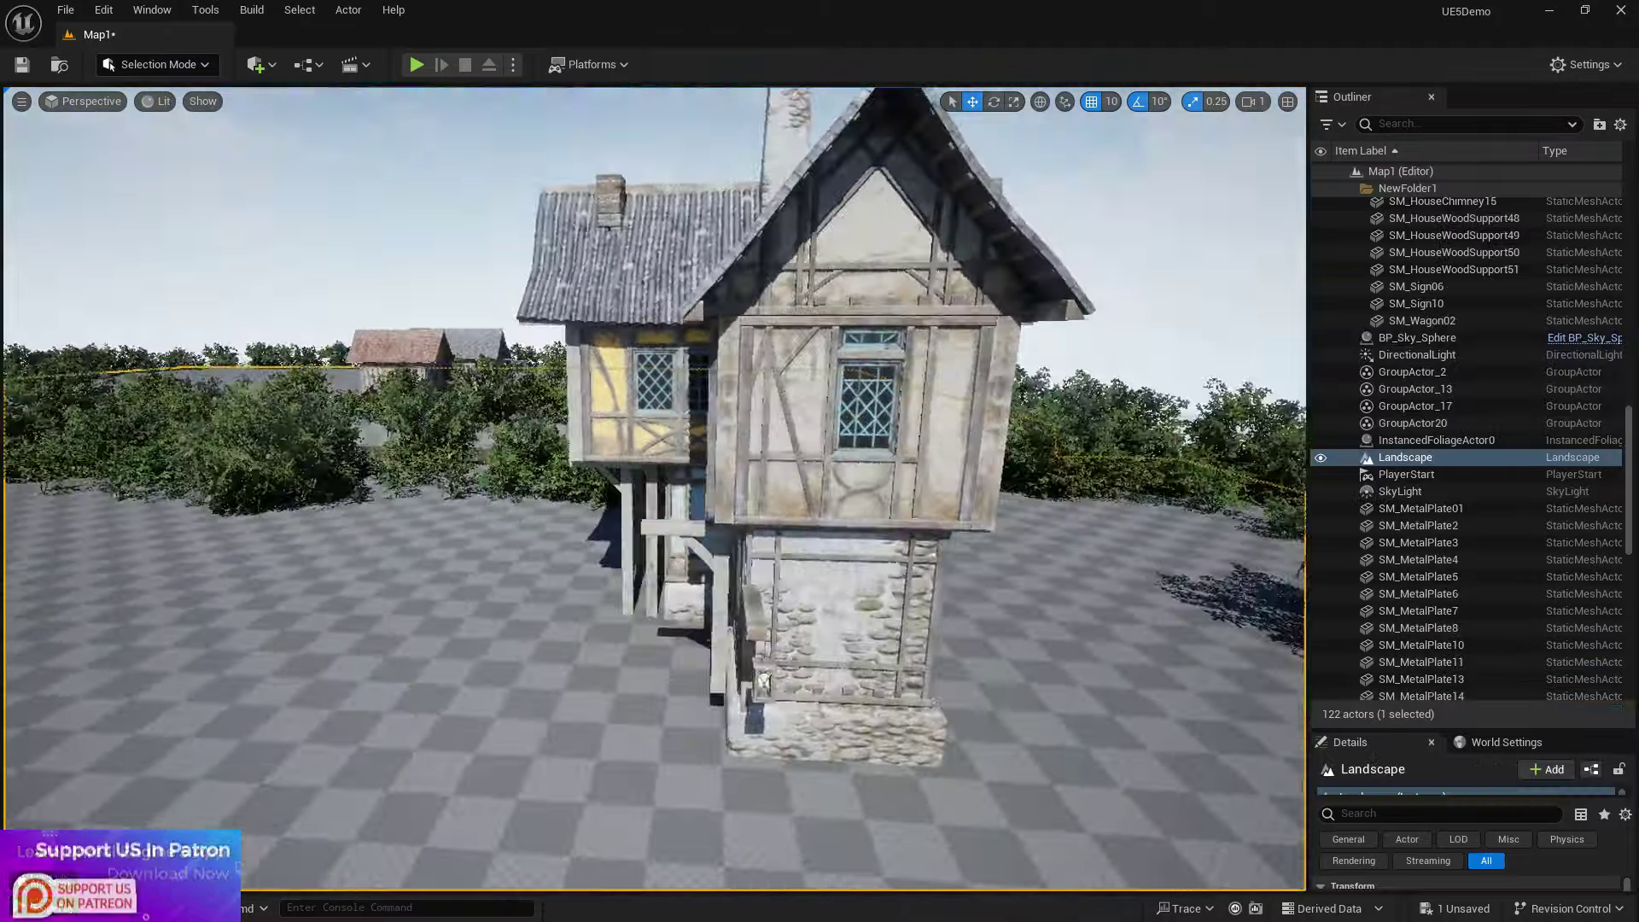
Step: Move the tavern to the open ground beyond the bridge and settle it at ground level
{"action": "right_click_drag", "start_coordinate": [922, 546], "coordinate": [453, 572]}
{"action": "key", "text": "w"}
{"action": "left_click", "coordinate": [1092, 512]}
{"action": "right_click_drag", "start_coordinate": [1093, 512], "coordinate": [938, 504]}
{"action": "key", "text": "d"}
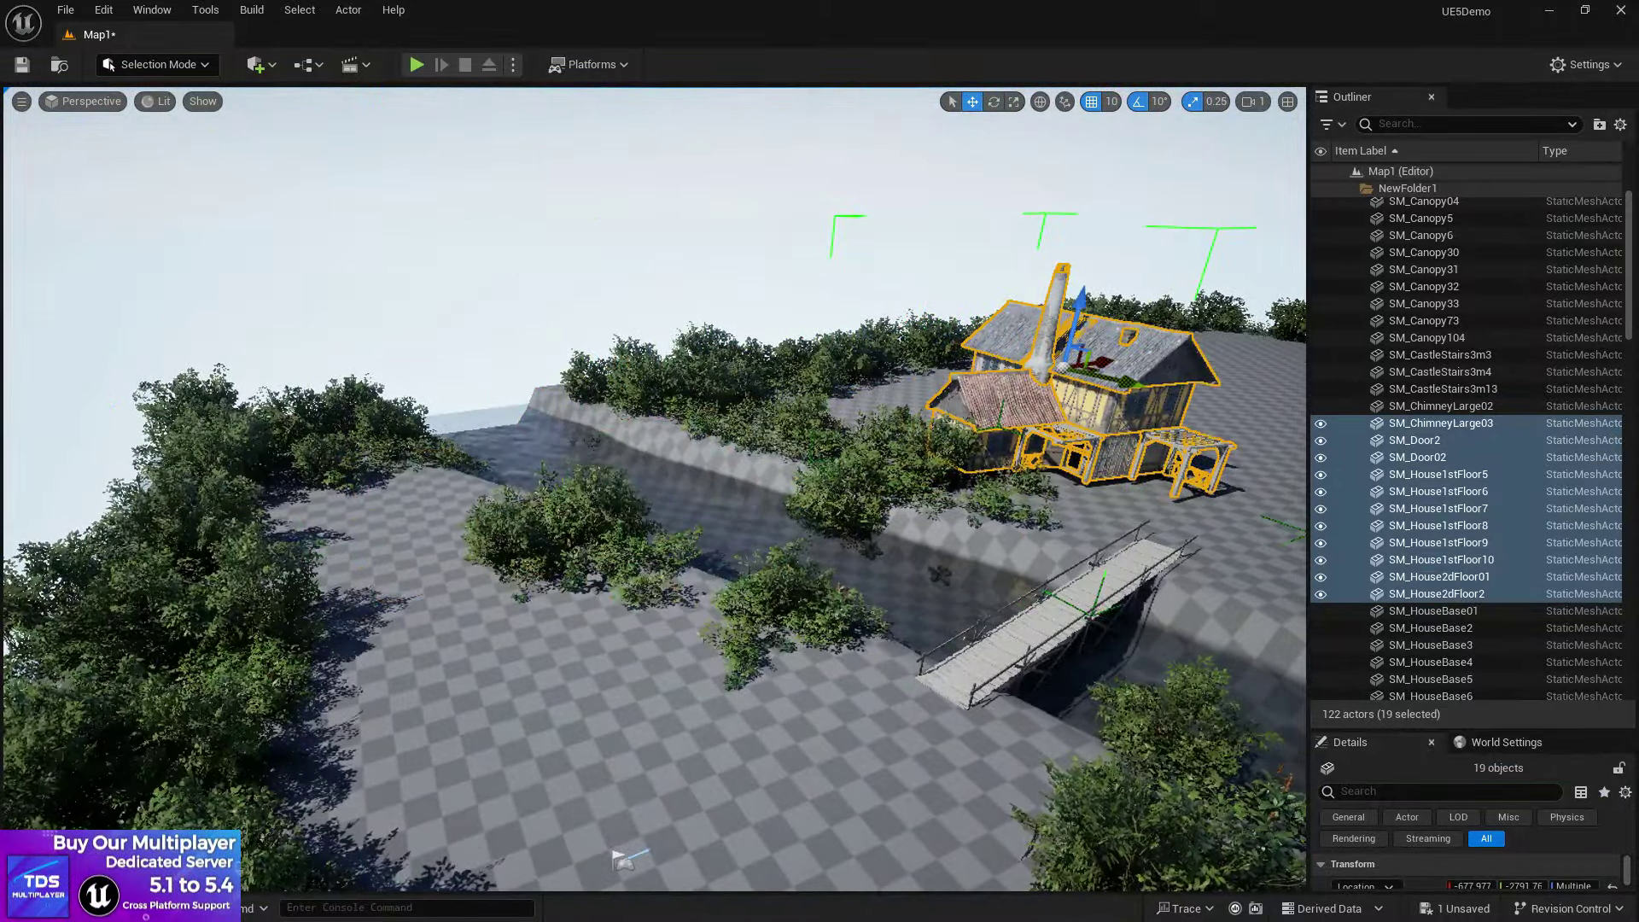
{"action": "right_click_drag", "start_coordinate": [995, 351], "coordinate": [862, 384]}
{"action": "key", "text": "w"}
{"action": "key", "text": "w"}
{"action": "key", "text": "d"}
{"action": "left_click_drag", "start_coordinate": [775, 264], "coordinate": [878, 267]}
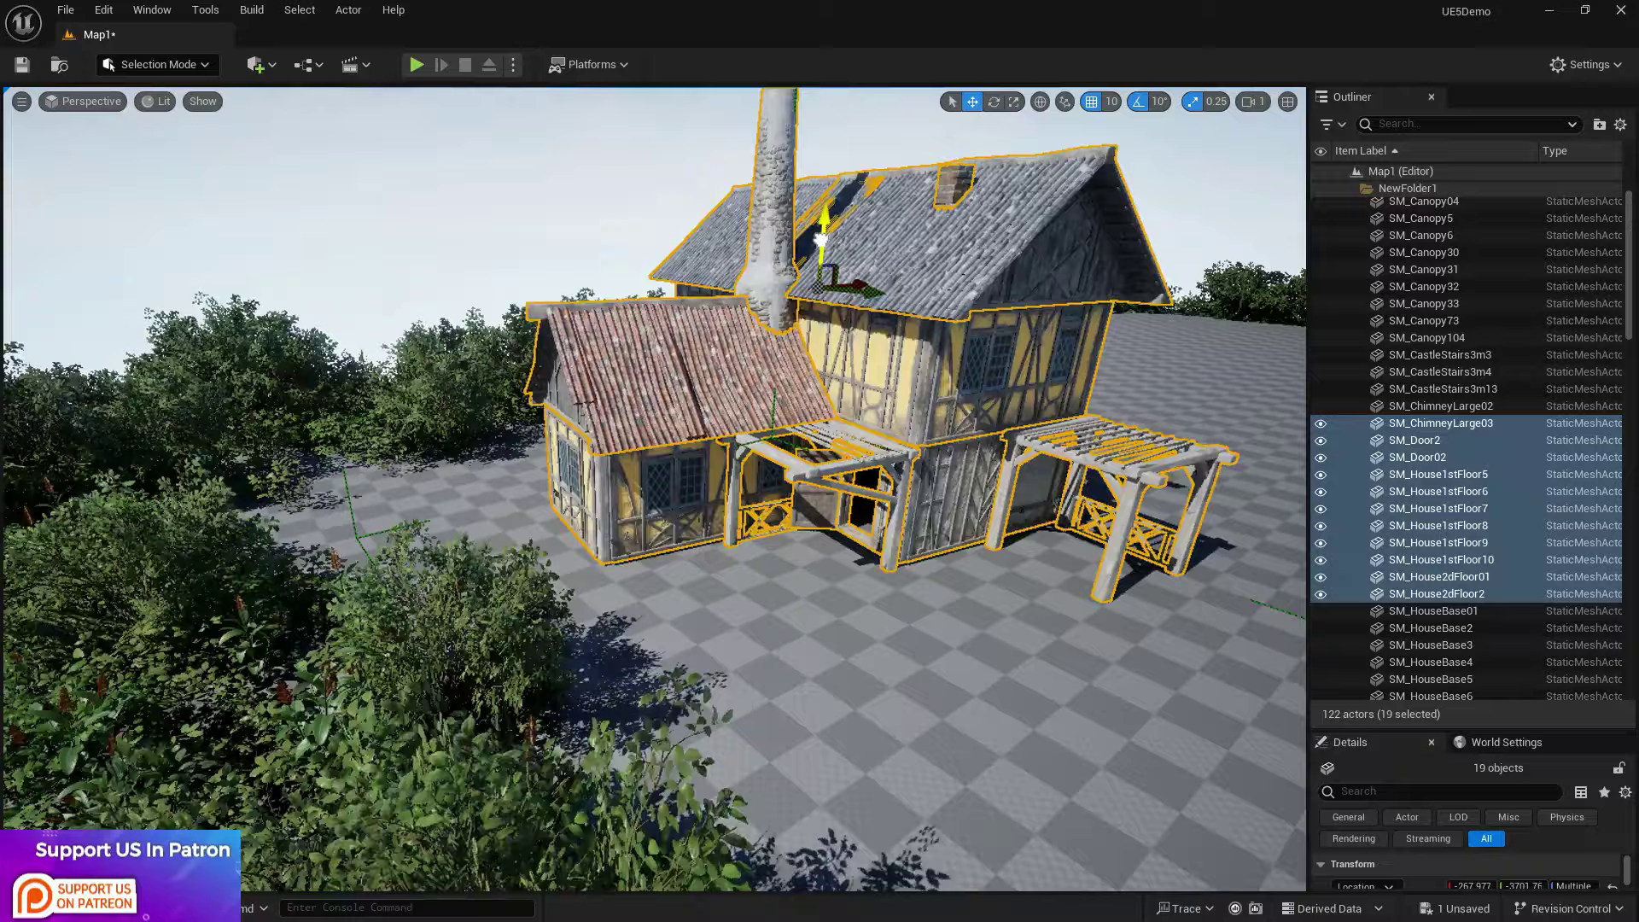
Step: Place the single-storey house on the ground near the tavern and rotate it so its canopies face outward
{"action": "left_click", "coordinate": [512, 487]}
{"action": "key", "text": "s"}
{"action": "right_click_drag", "start_coordinate": [512, 486], "coordinate": [871, 486]}
{"action": "left_click", "coordinate": [713, 399]}
{"action": "right_click_drag", "start_coordinate": [713, 399], "coordinate": [664, 399]}
{"action": "key", "text": "w"}
{"action": "key", "text": "a"}
{"action": "key", "text": "f"}
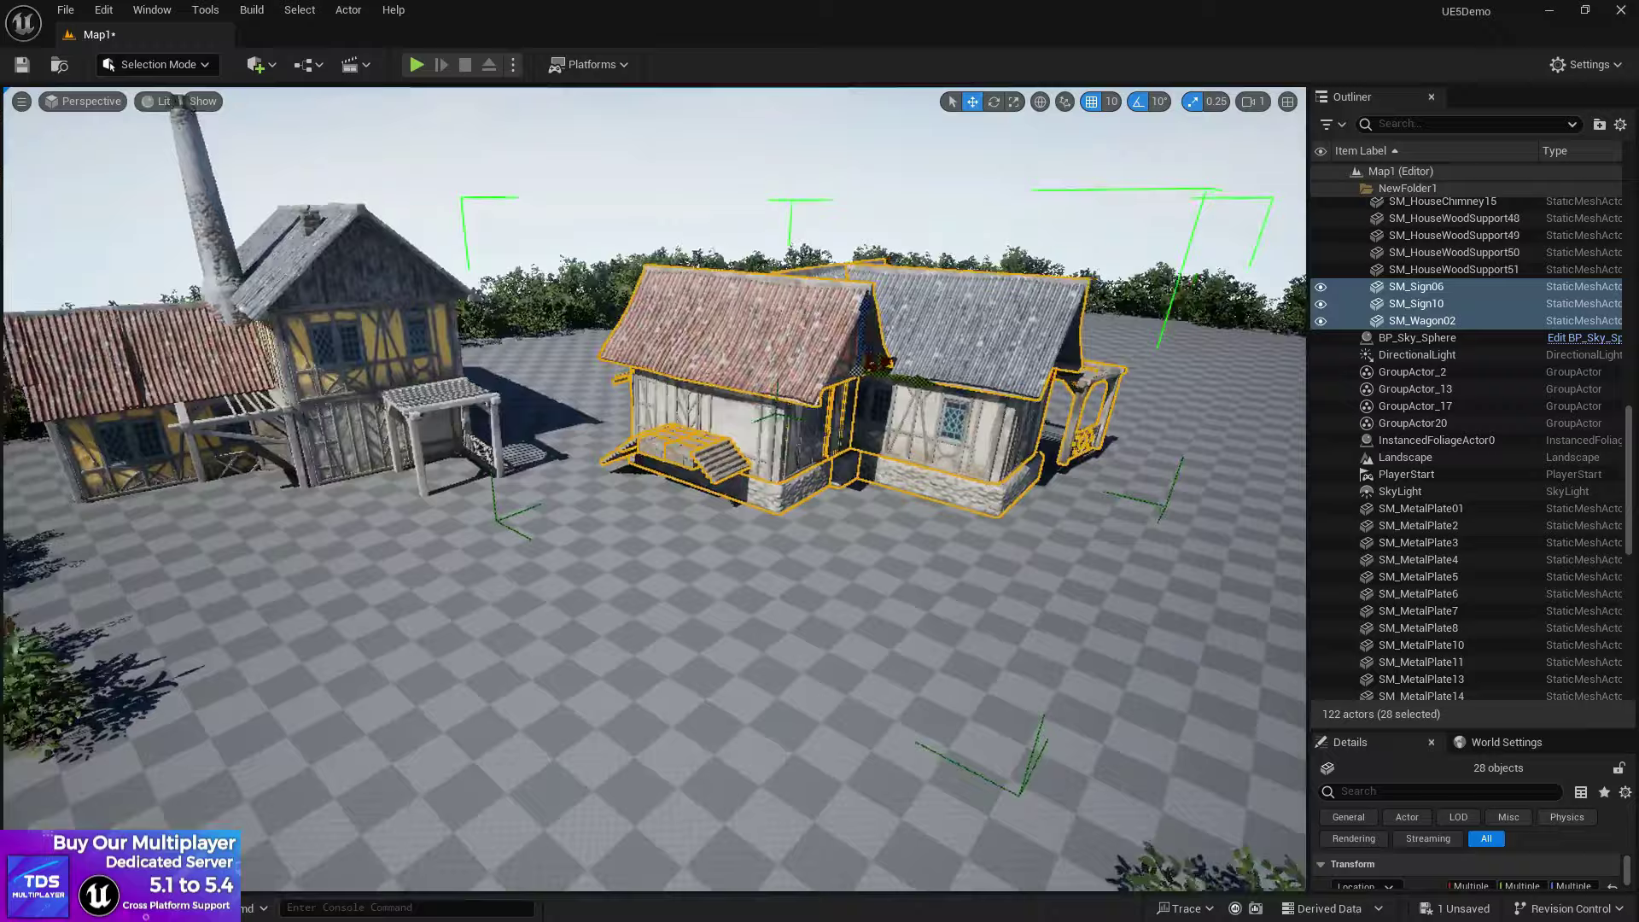
{"action": "key", "text": "e"}
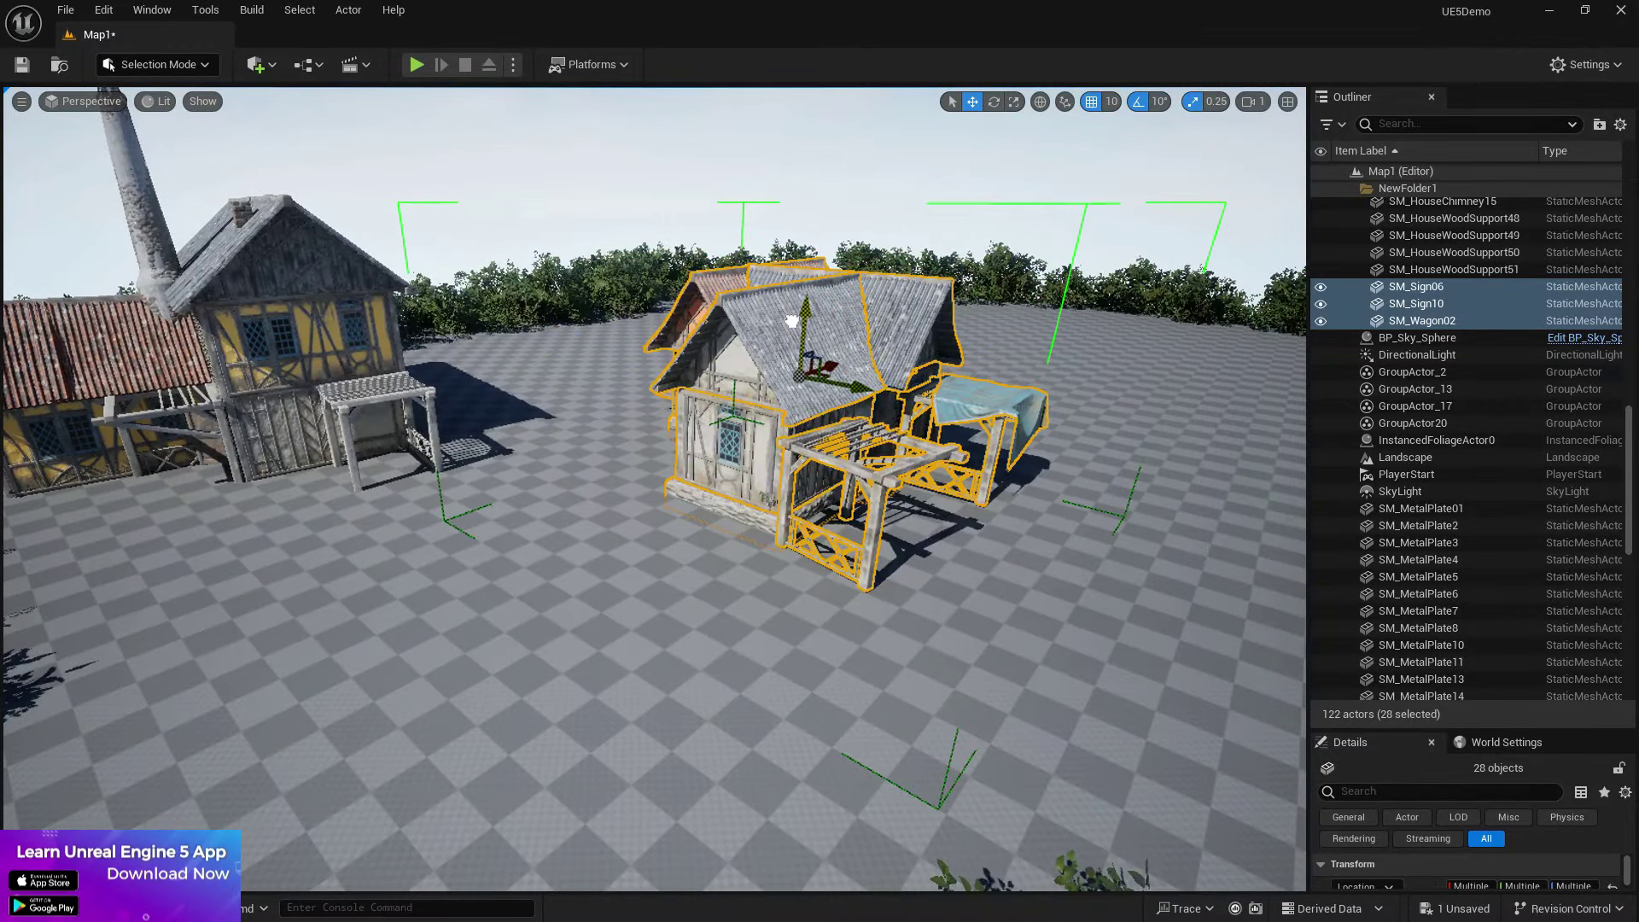
Step: Select the tavern together with the single-storey house and drag out duplicates of both onto the empty ground
{"action": "key", "text": "d"}
{"action": "mouse_move", "coordinate": [655, 489]}
{"action": "right_mouse_down"}
{"action": "mouse_move", "coordinate": [546, 546]}
{"action": "mouse_move", "coordinate": [601, 538]}
{"action": "mouse_move", "coordinate": [665, 491]}
{"action": "right_mouse_up"}
{"action": "left_click", "coordinate": [395, 333], "text": "ctrl"}
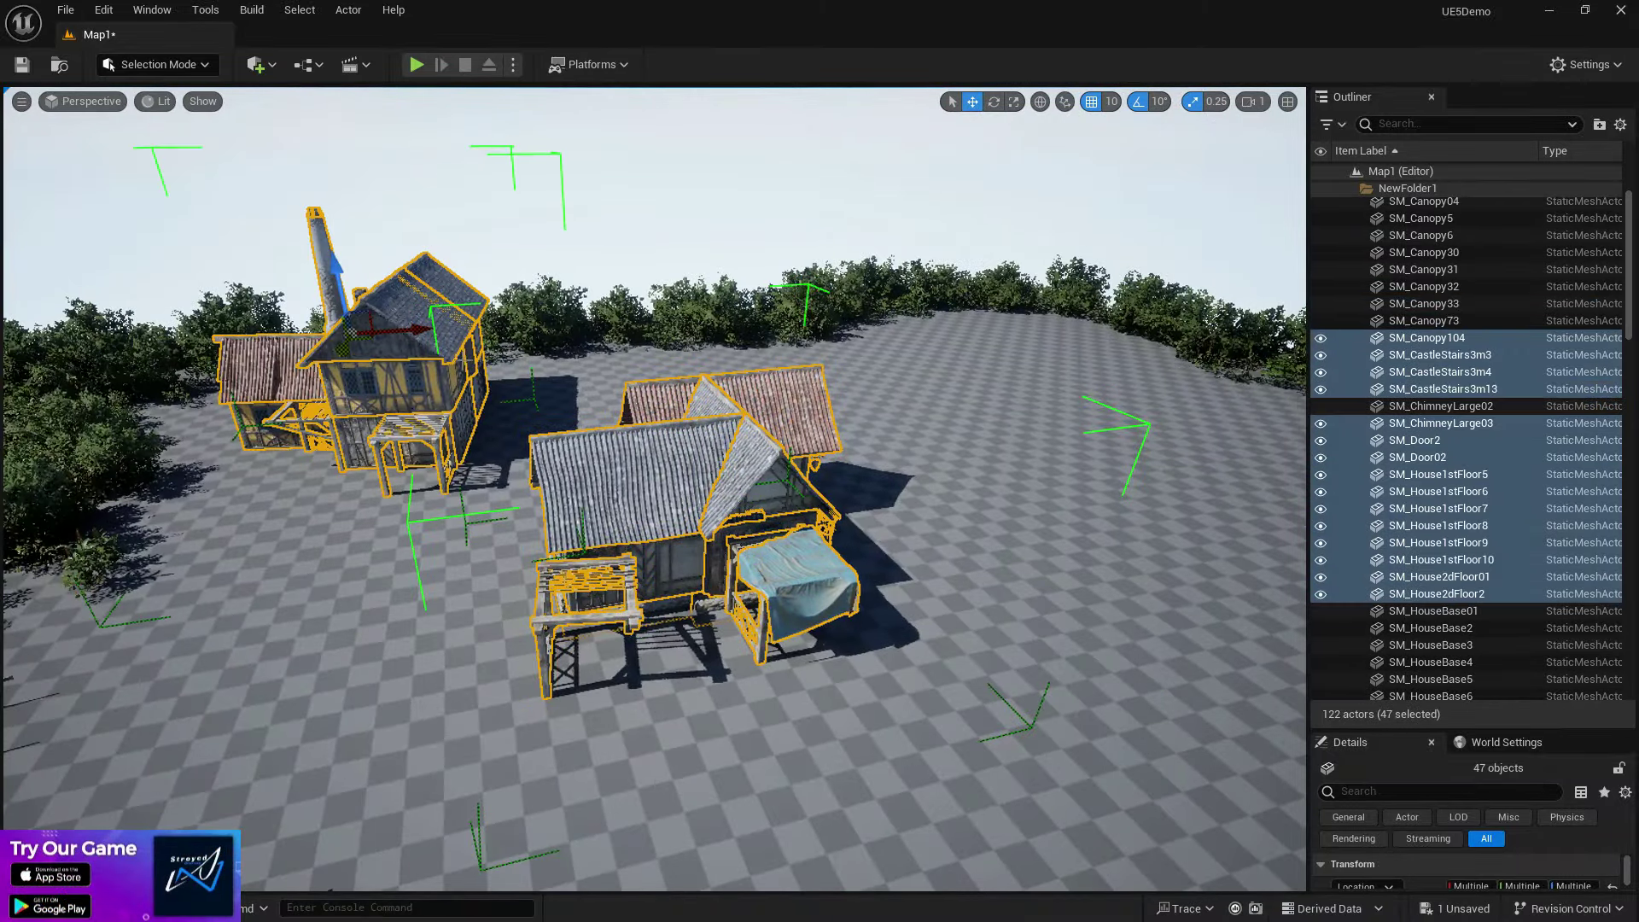
{"action": "left_click_drag", "start_coordinate": [438, 328], "coordinate": [1021, 336], "text": "alt"}
Step: Rotate the tavern copy by about 140 degrees and move it closer to the original tavern
{"action": "right_click_drag", "start_coordinate": [1021, 336], "coordinate": [1177, 336]}
{"action": "left_click", "coordinate": [627, 380]}
{"action": "key", "text": "e"}
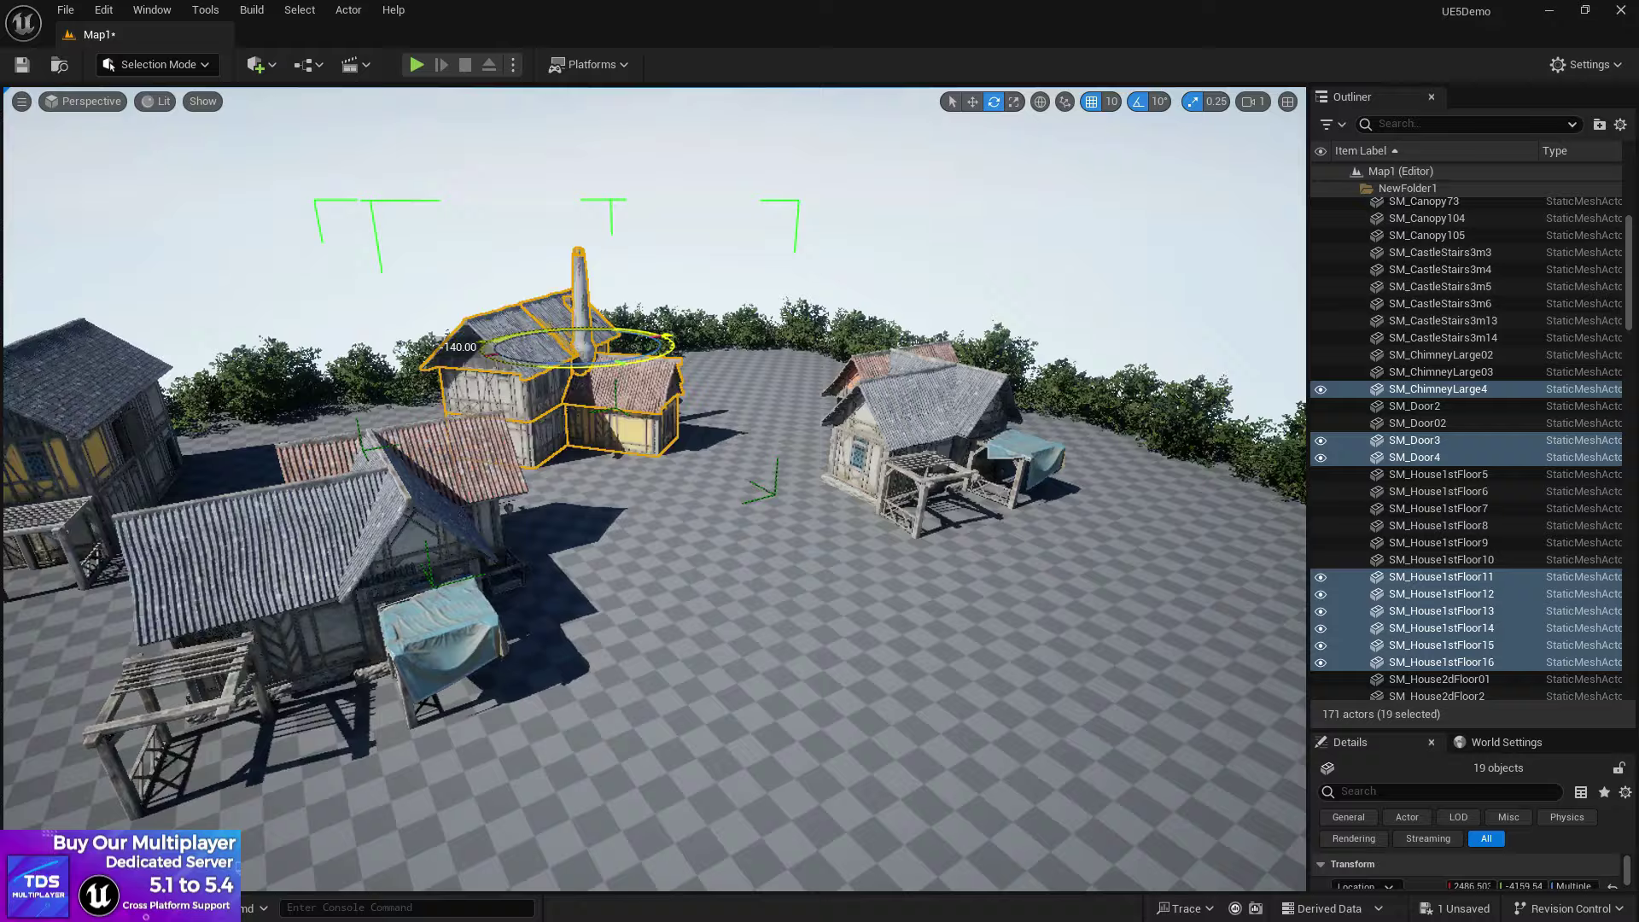
{"action": "key", "text": "w"}
{"action": "right_click_drag", "start_coordinate": [666, 341], "coordinate": [606, 401]}
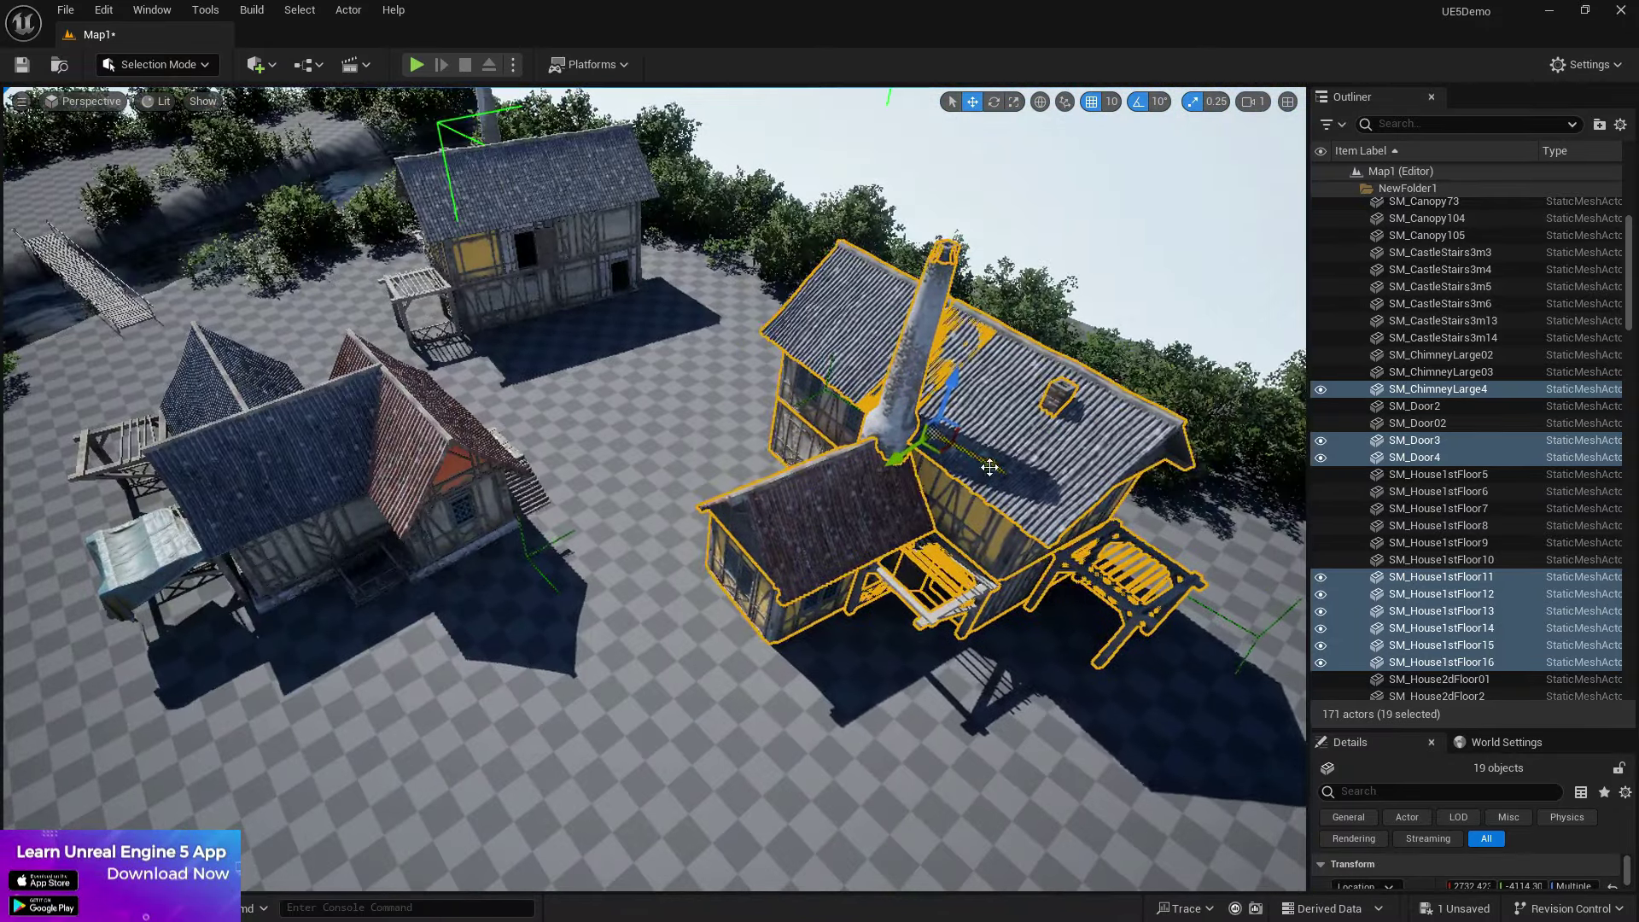
{"action": "left_click_drag", "start_coordinate": [987, 468], "coordinate": [802, 358]}
Step: Bring the single-storey house copy closer to the others and duplicate it as a rotated house beside the tavern copy
{"action": "right_click_drag", "start_coordinate": [801, 359], "coordinate": [845, 448]}
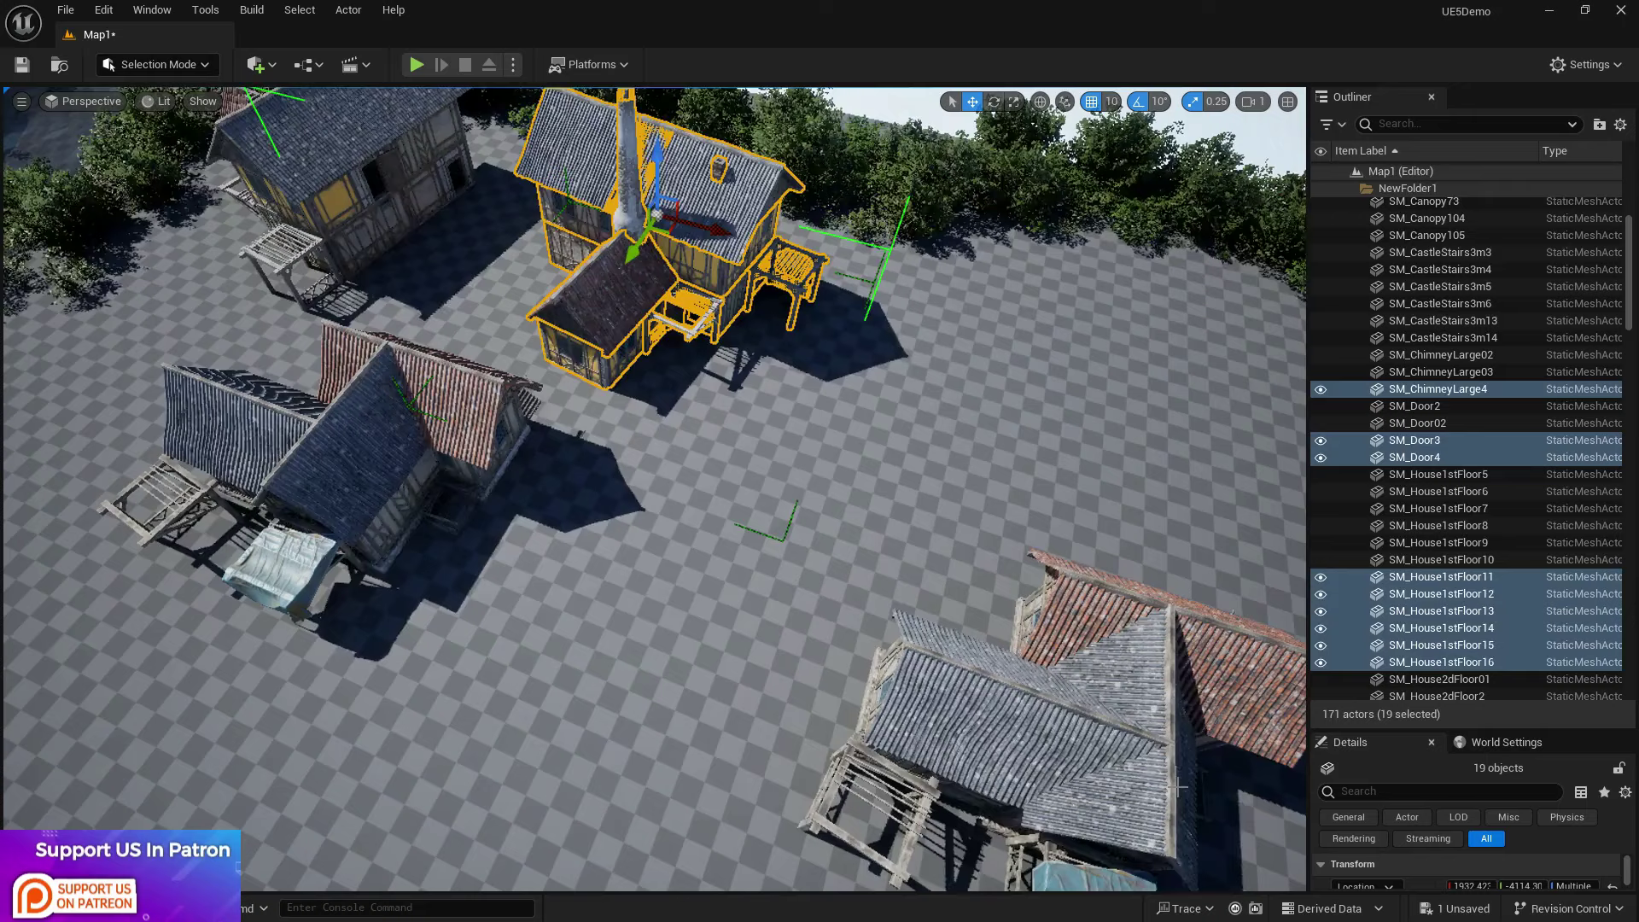
{"action": "left_click", "coordinate": [1041, 725]}
{"action": "left_click_drag", "start_coordinate": [1097, 749], "coordinate": [839, 388]}
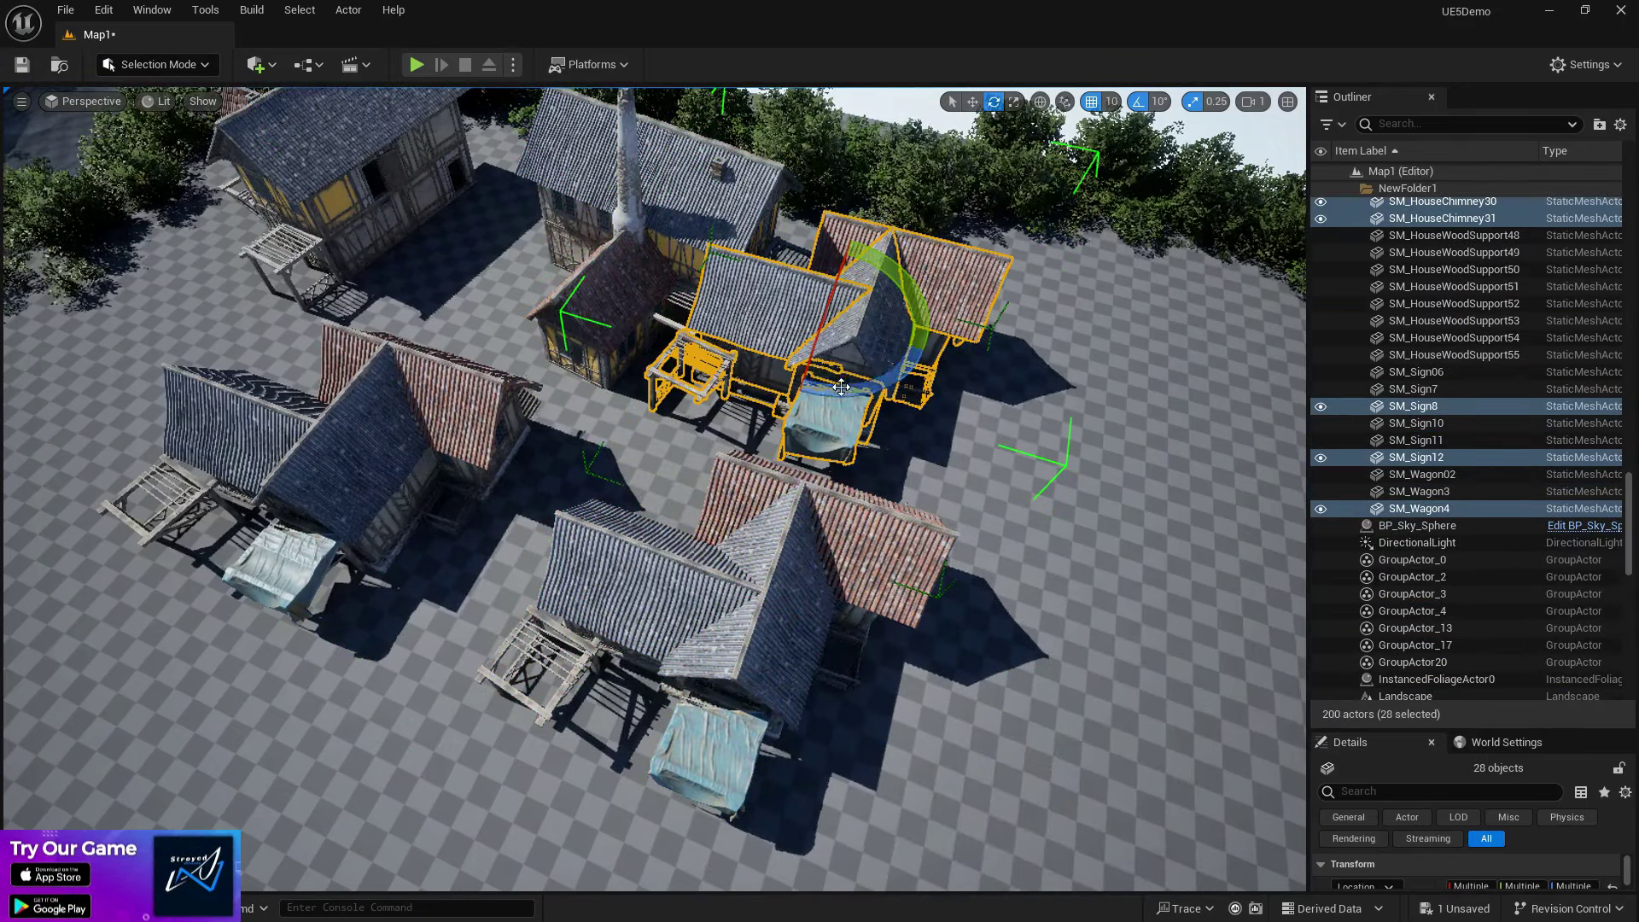
{"action": "key", "text": "w"}
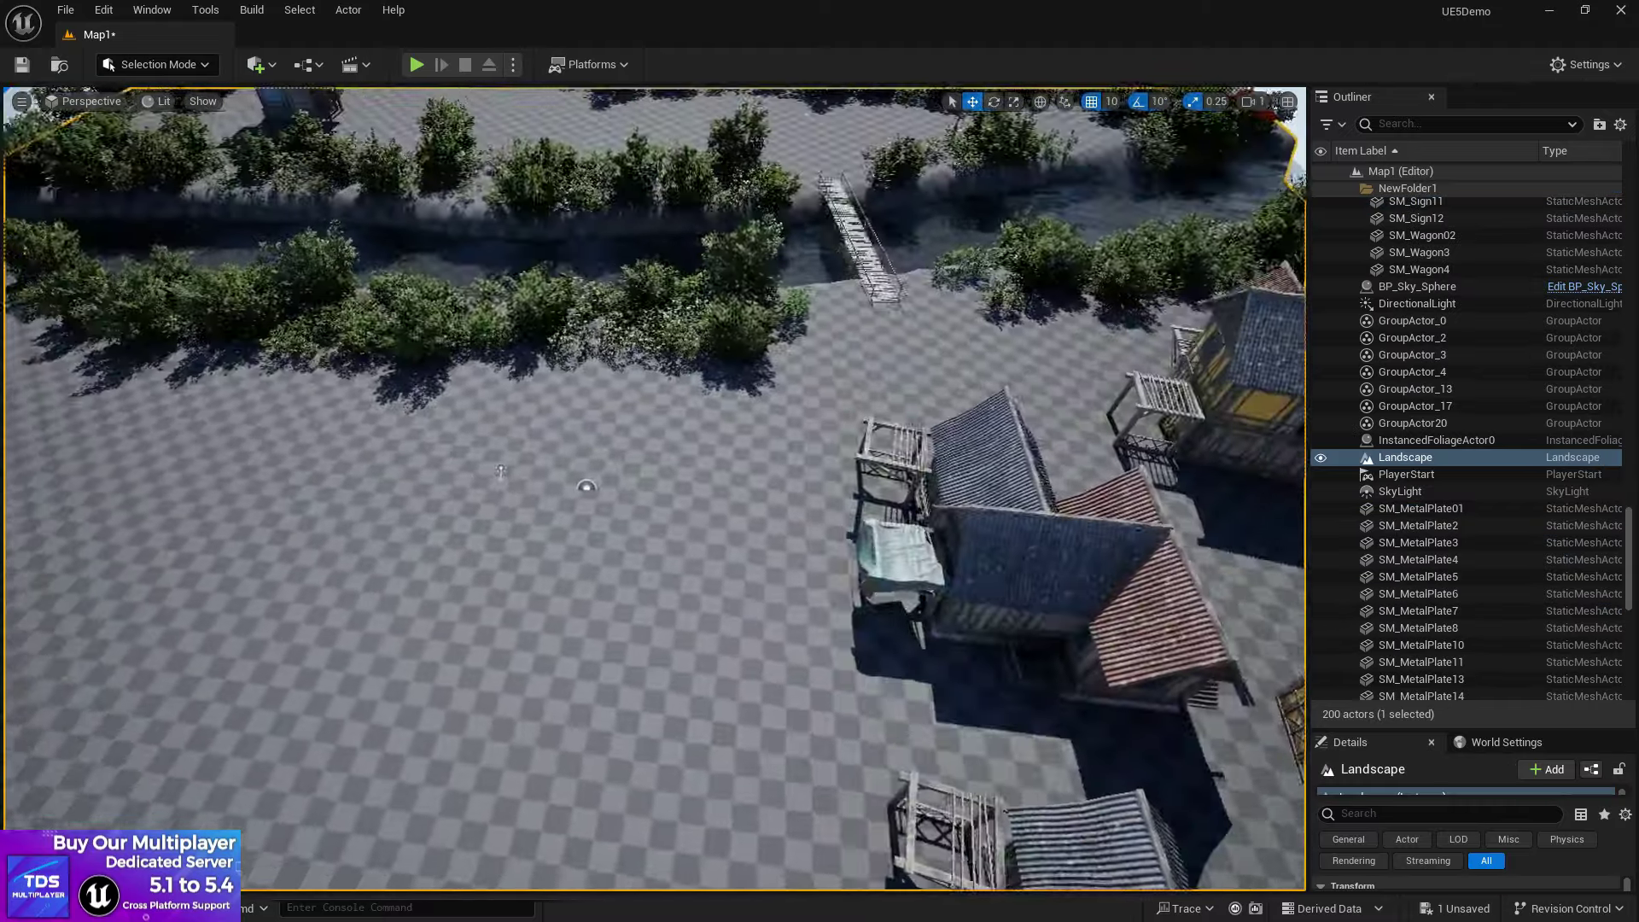
Step: Duplicate the tall two-storey house on the far side of the river and drag the copy toward the bridge
{"action": "right_click_drag", "start_coordinate": [586, 483], "coordinate": [355, 622]}
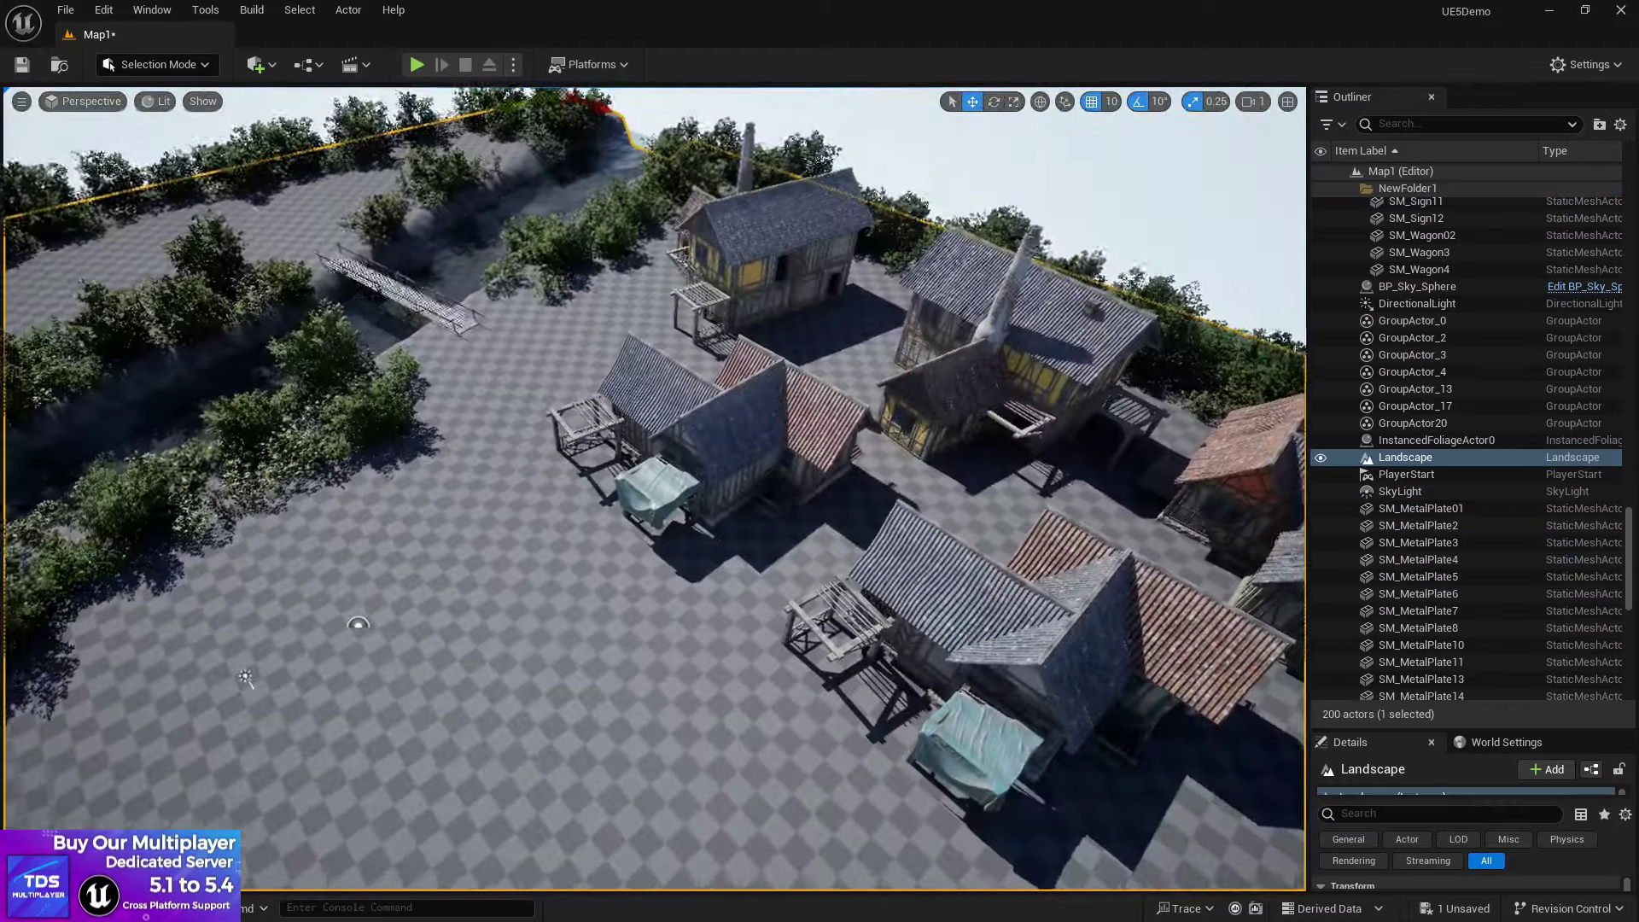
{"action": "right_click_drag", "start_coordinate": [998, 351], "coordinate": [602, 224]}
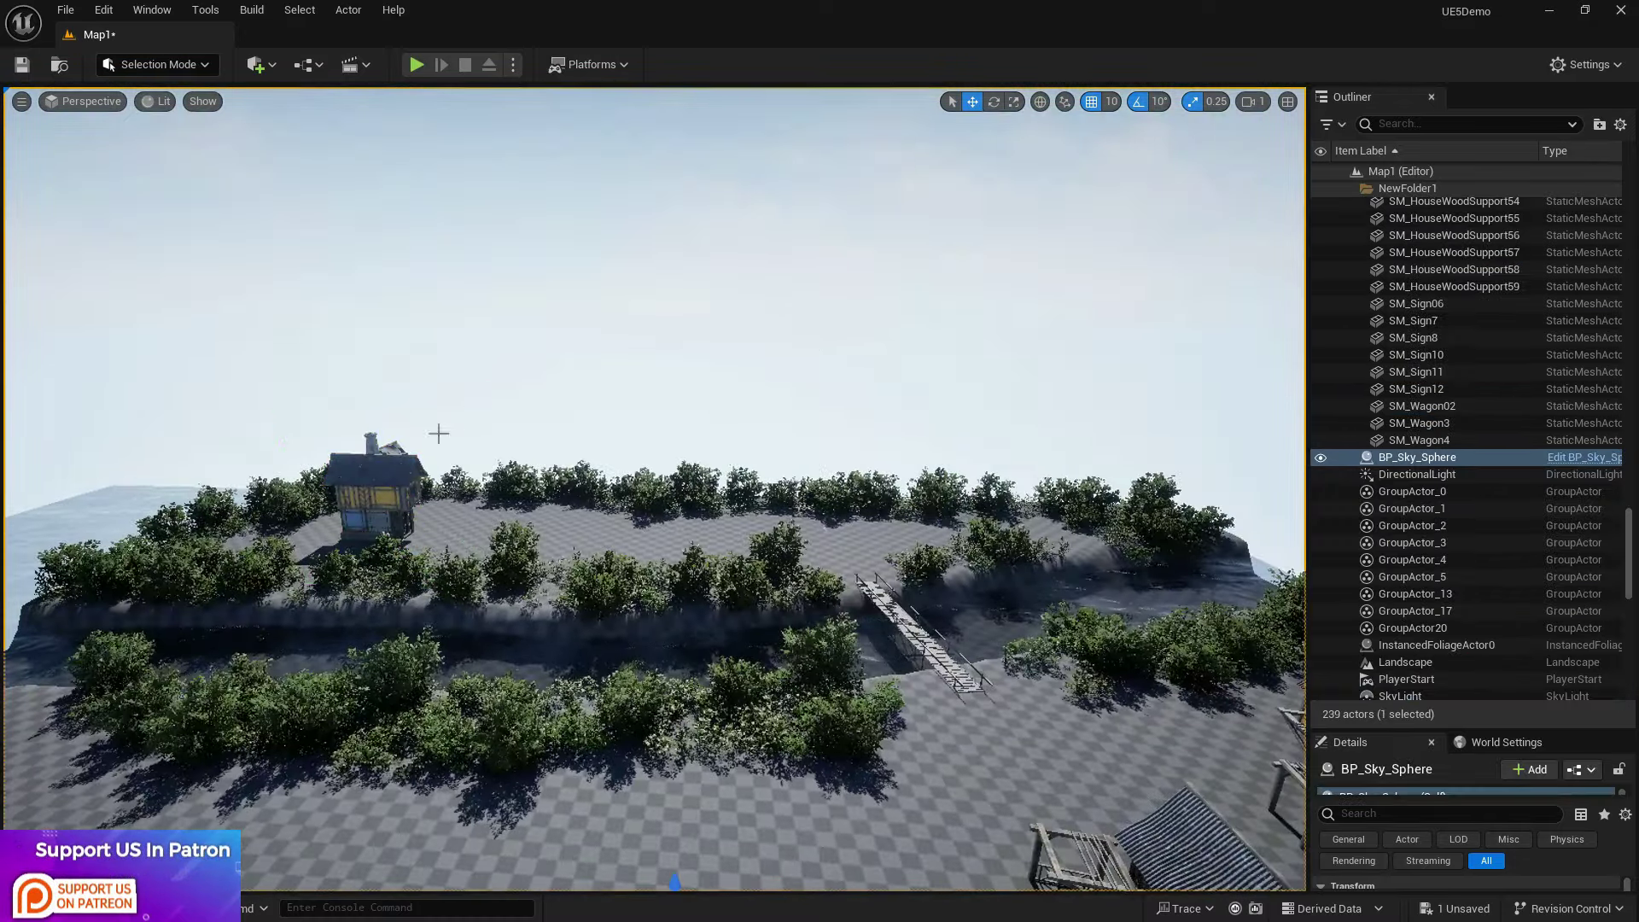
{"action": "left_click", "coordinate": [376, 496]}
{"action": "left_click_drag", "start_coordinate": [376, 495], "coordinate": [440, 492]}
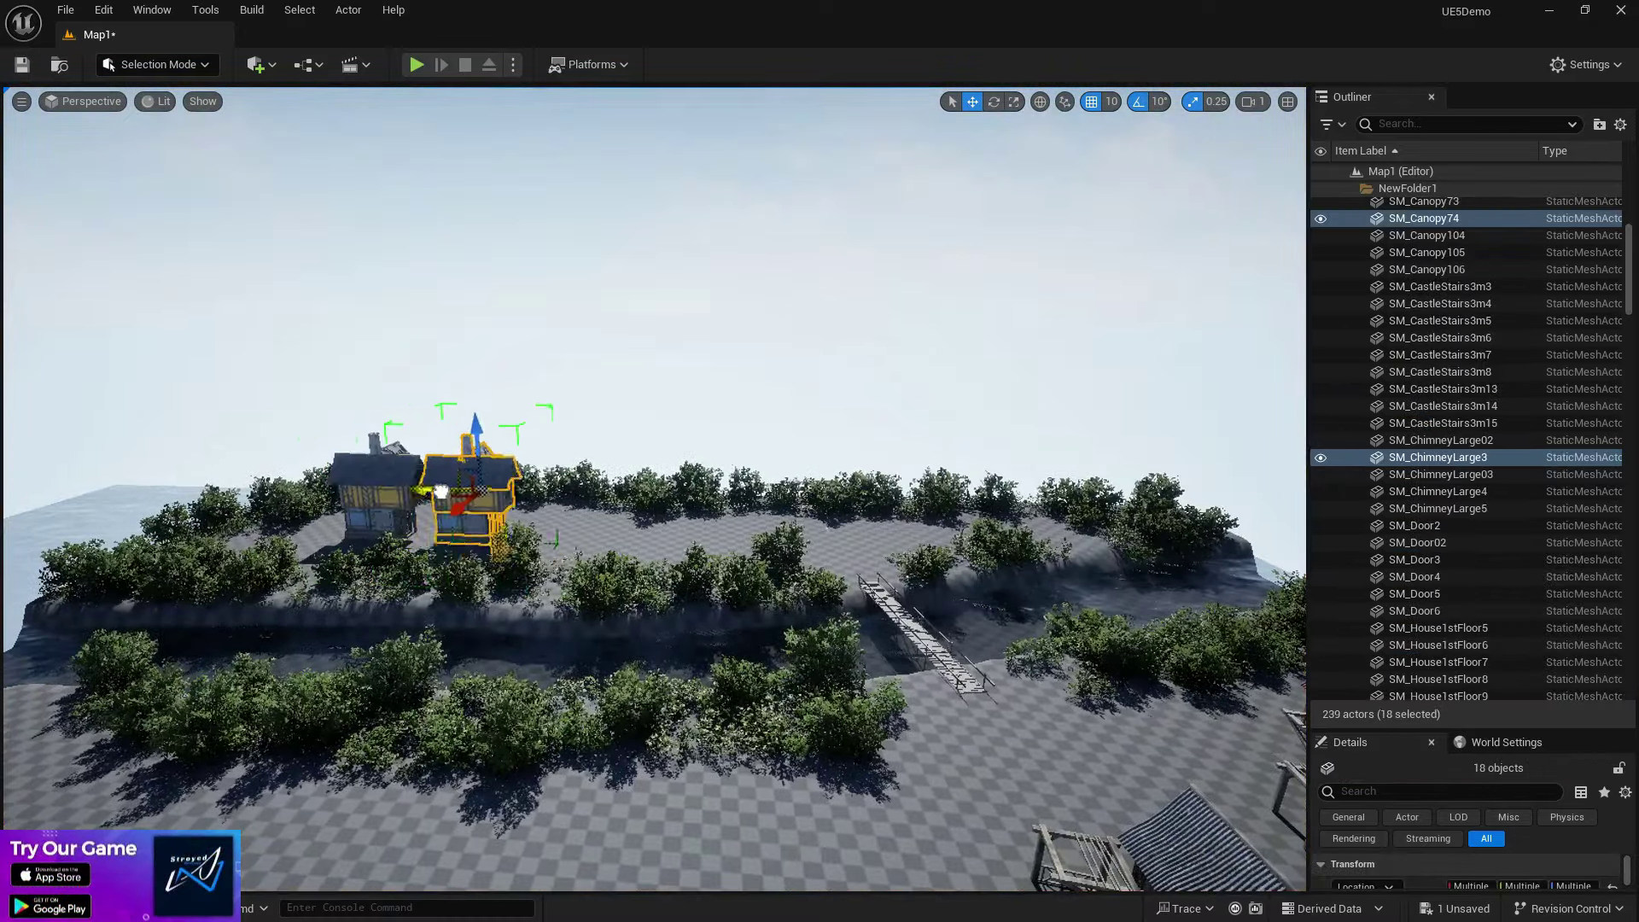
{"action": "right_click_drag", "start_coordinate": [697, 610], "coordinate": [638, 458]}
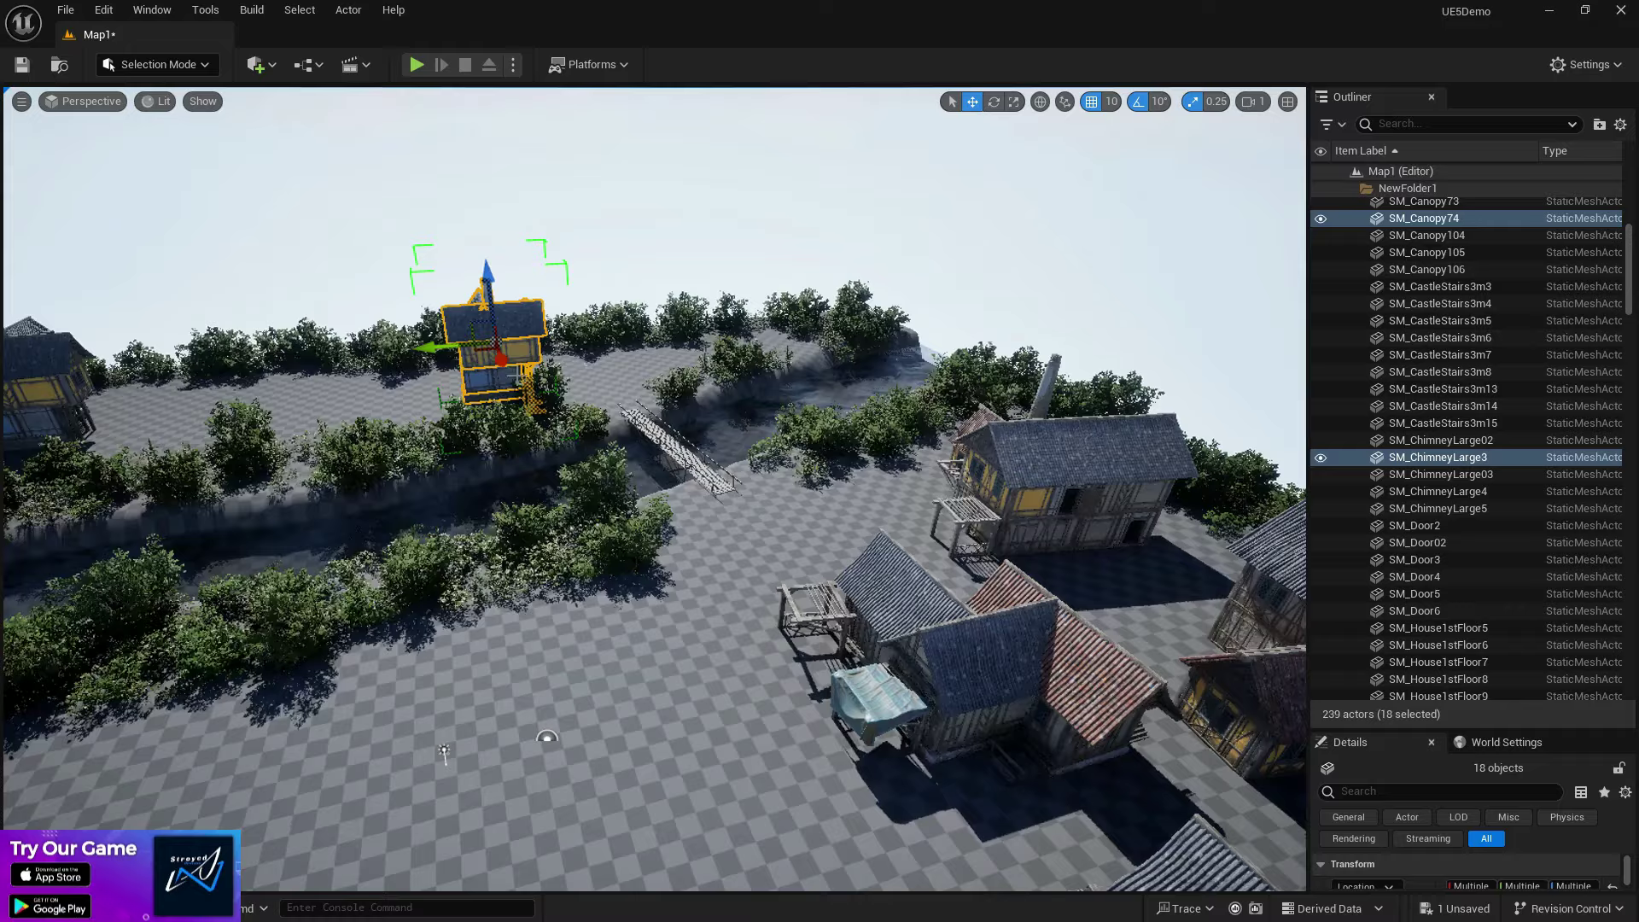
Step: Move the tall house copy over to the other village houses and rotate it to face the single-storey house
{"action": "right_click_drag", "start_coordinate": [773, 744], "coordinate": [427, 561]}
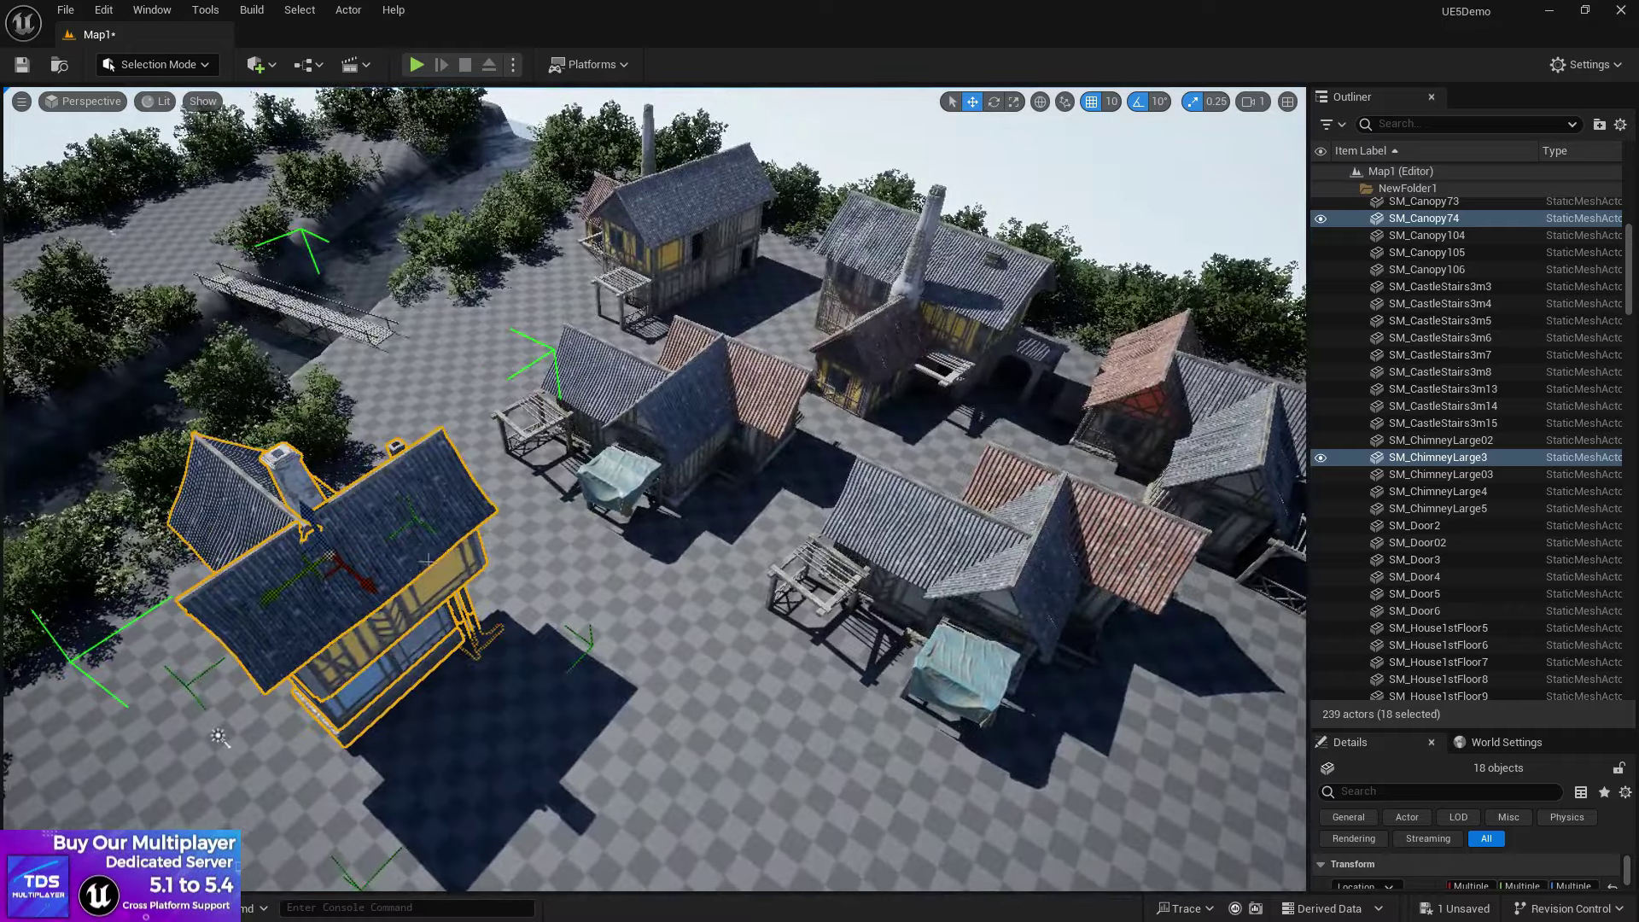
{"action": "right_click_drag", "start_coordinate": [463, 681], "coordinate": [290, 751]}
{"action": "left_click", "coordinate": [463, 681]}
{"action": "left_click", "coordinate": [605, 608]}
{"action": "key", "text": "e"}
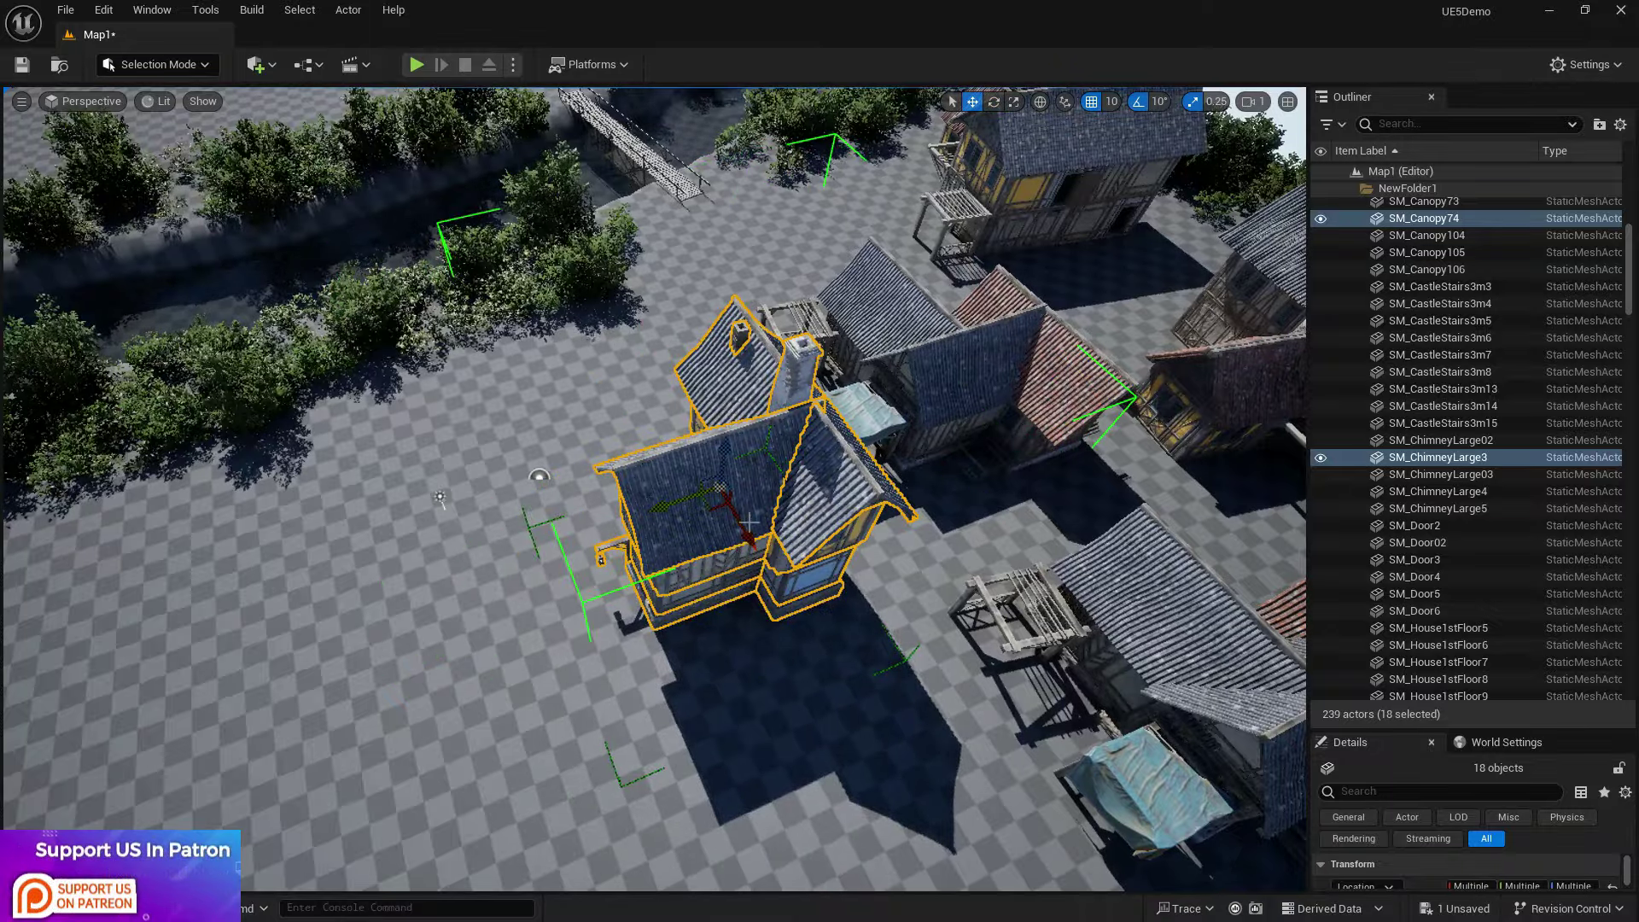
Step: View the village from ground level and save the Map1 level
{"action": "left_click", "coordinate": [478, 555]}
{"action": "right_click_drag", "start_coordinate": [478, 555], "coordinate": [564, 393]}
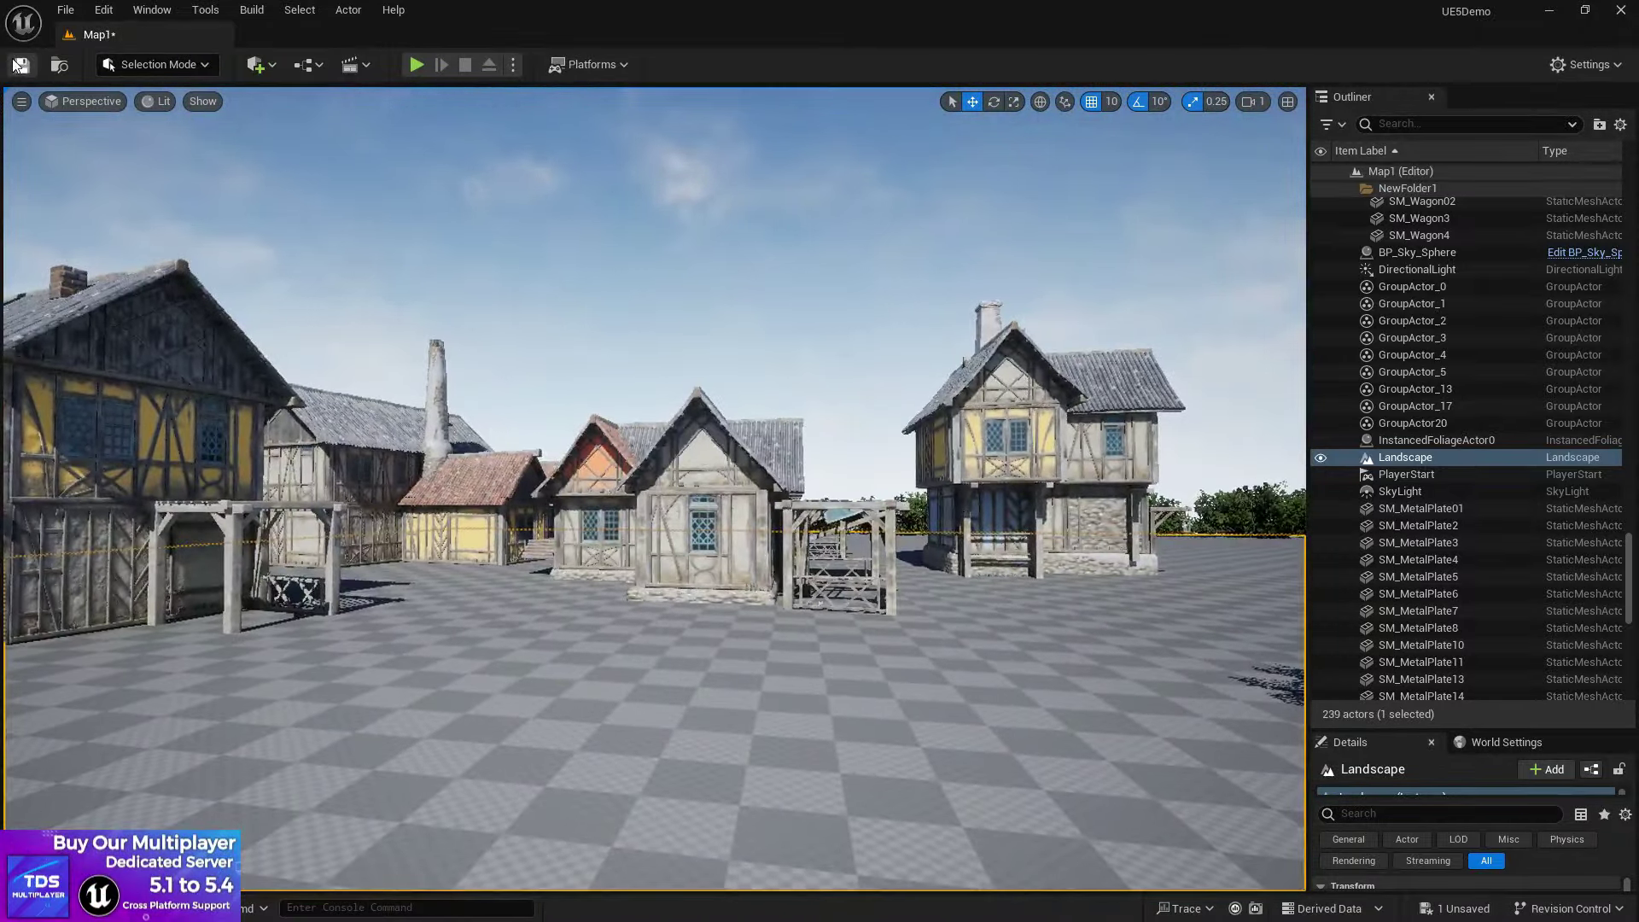
{"action": "left_click", "coordinate": [18, 65]}
Step: Ungroup the red-roofed house and delete the floating stairs and stone chimney blocks beside its side wall
{"action": "right_click_drag", "start_coordinate": [598, 427], "coordinate": [746, 320]}
{"action": "left_click", "coordinate": [746, 319]}
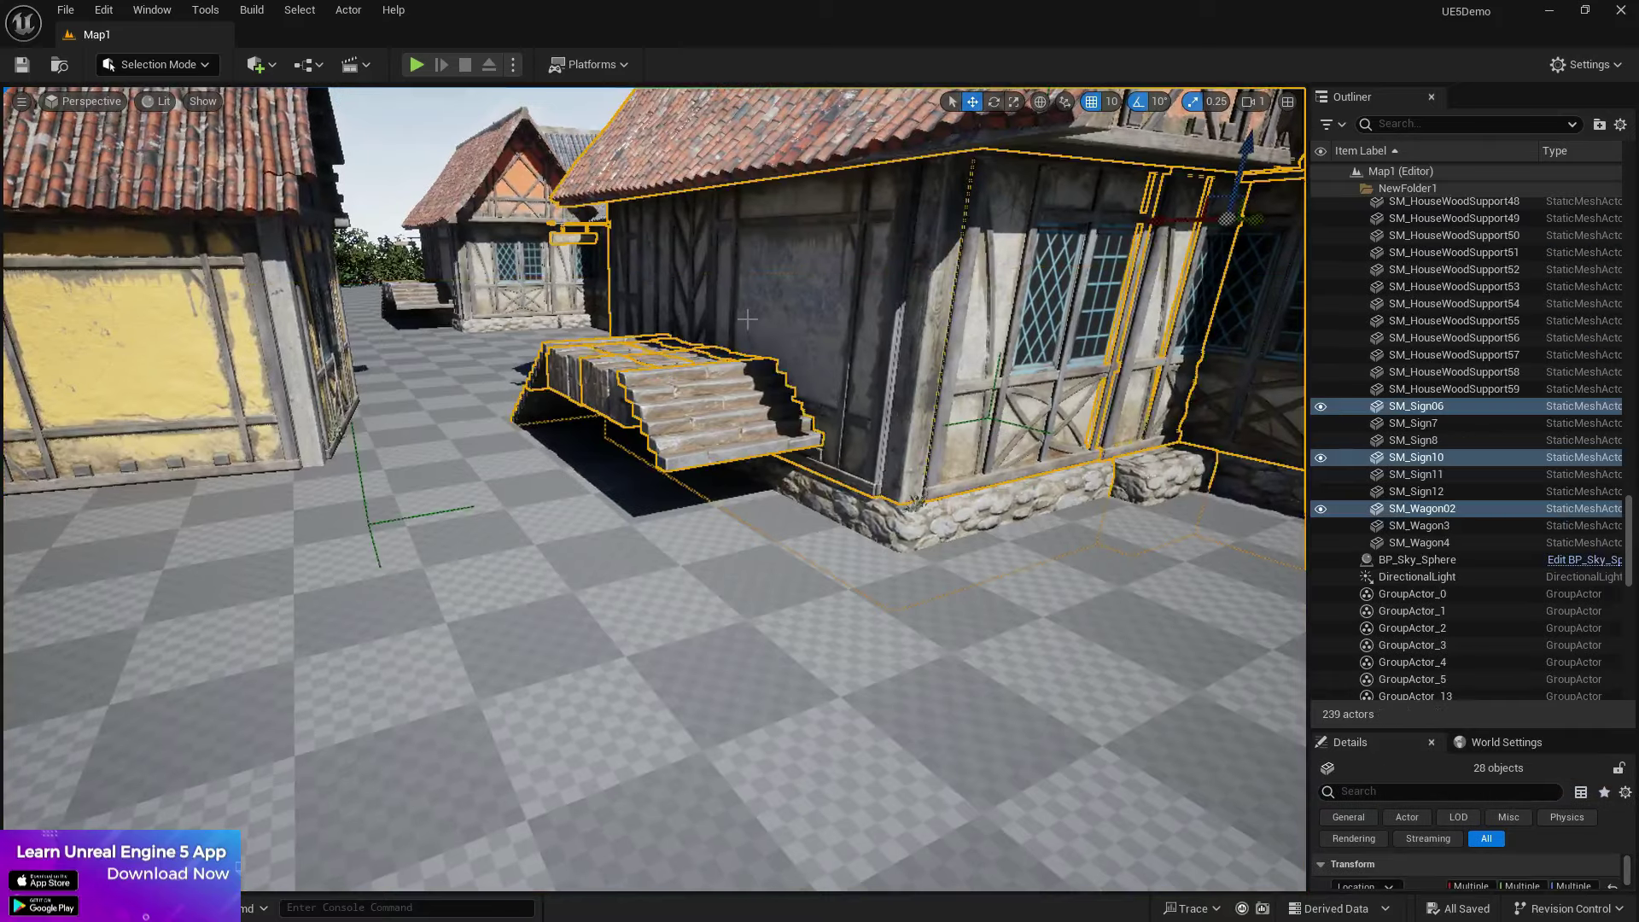
{"action": "left_click", "coordinate": [640, 370]}
{"action": "right_click_drag", "start_coordinate": [640, 371], "coordinate": [650, 452]}
{"action": "key", "text": "Delete"}
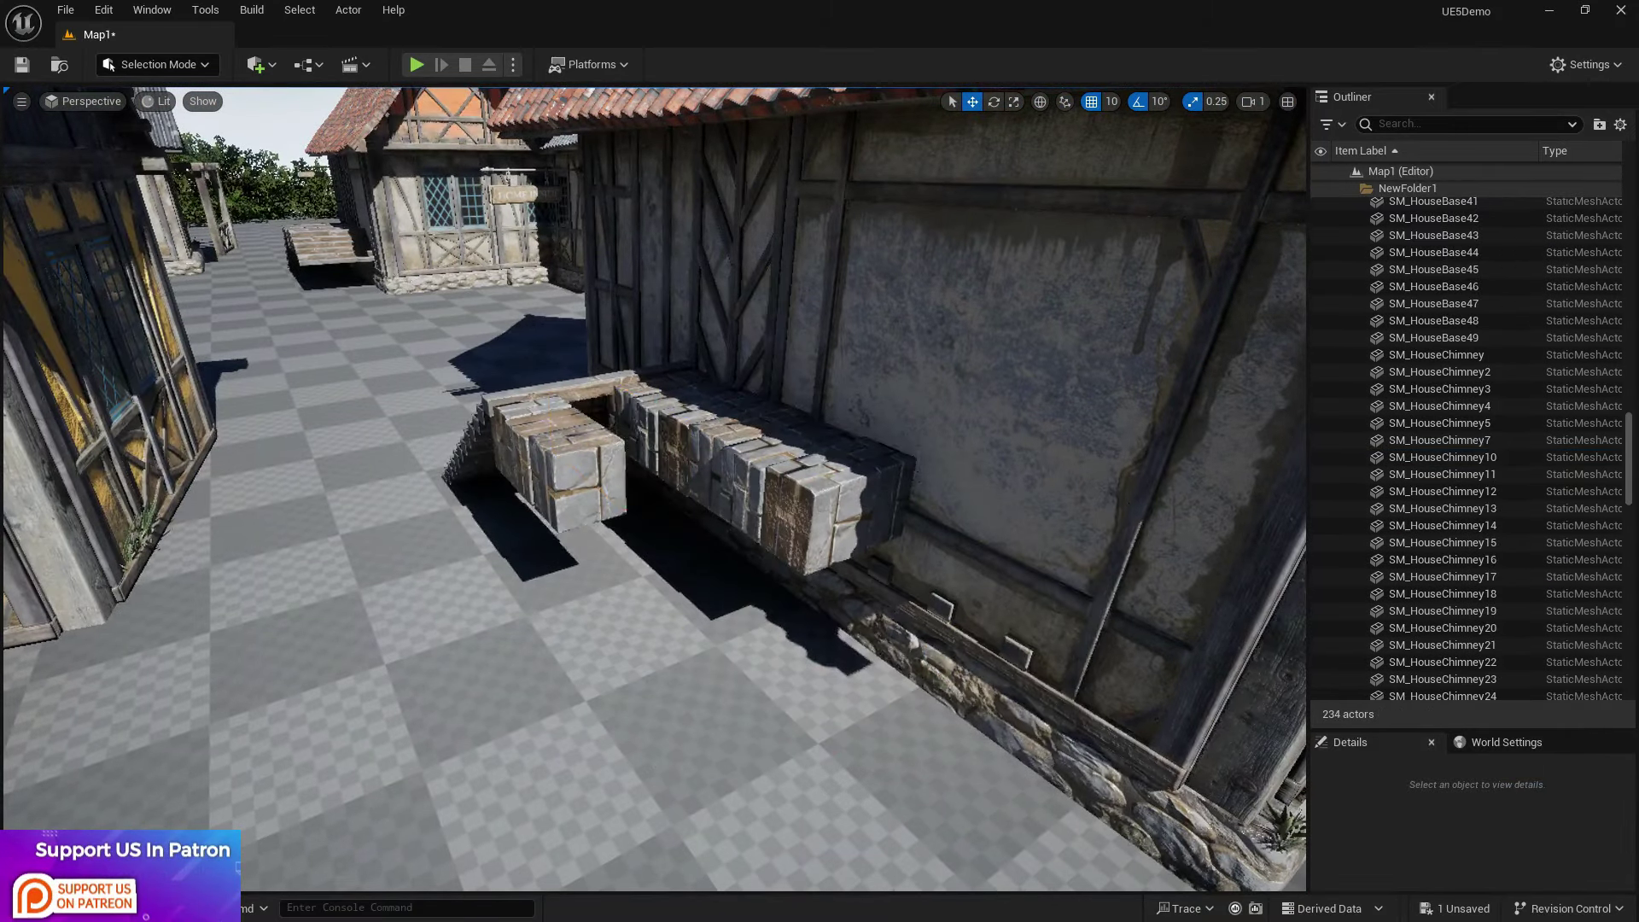
{"action": "left_click", "coordinate": [550, 398]}
{"action": "key", "text": "Delete"}
{"action": "left_click", "coordinate": [521, 470]}
{"action": "key", "text": "Delete"}
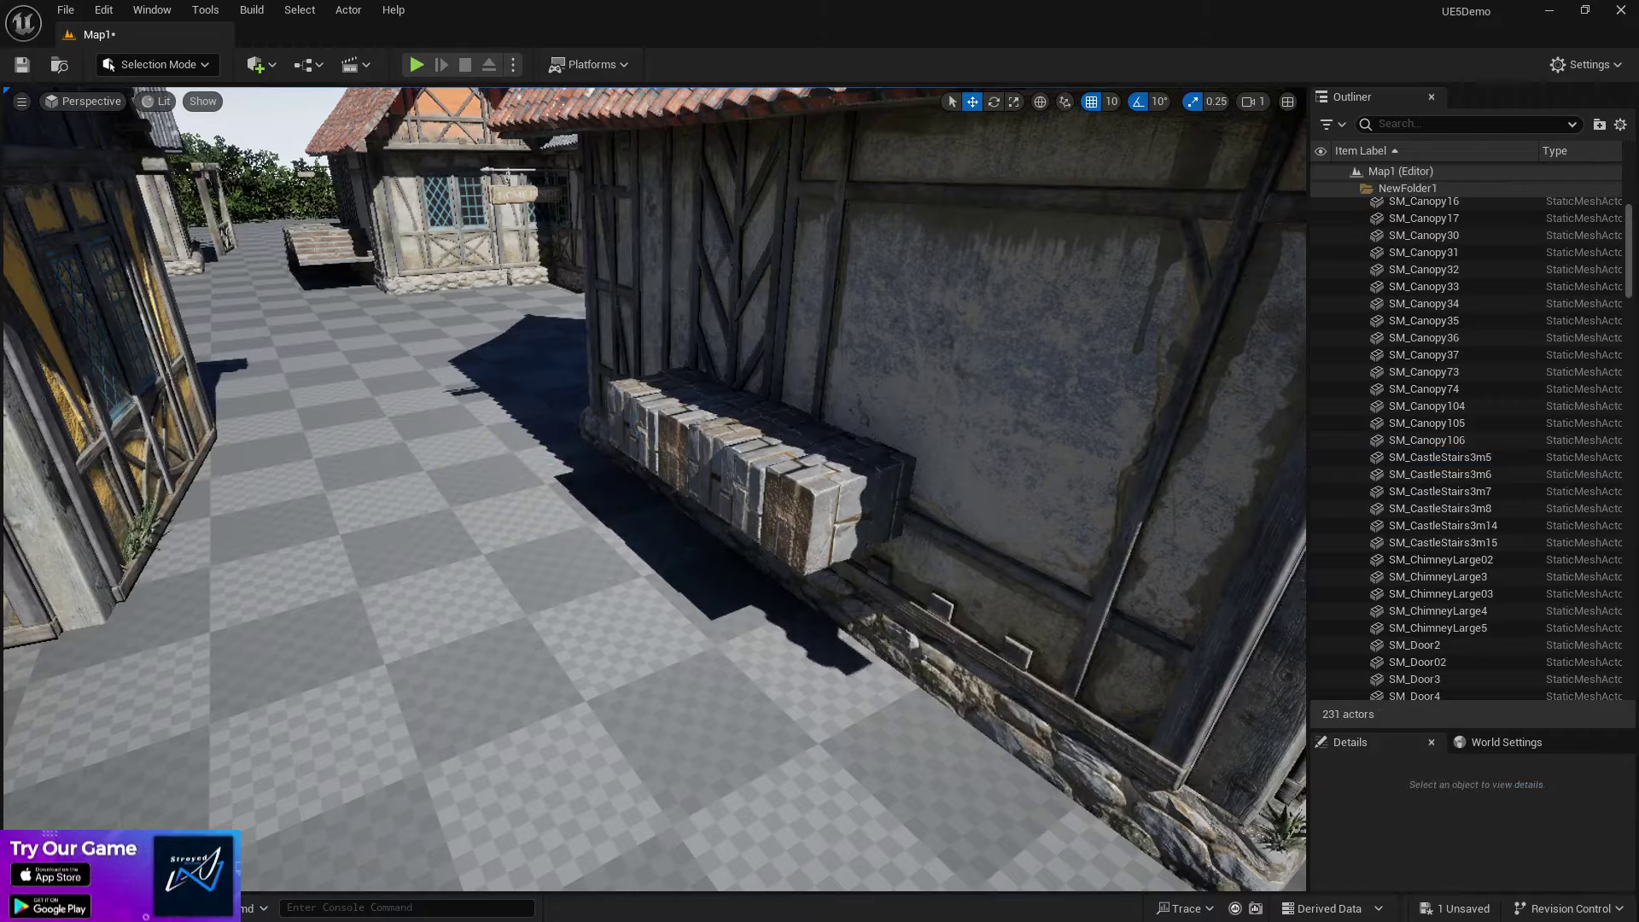
{"action": "left_click", "coordinate": [648, 426]}
{"action": "key", "text": "Delete"}
Step: Ungroup the other red-roofed house copy and delete its floating stairs and the outer stone blocks next to its wall
{"action": "mouse_move", "coordinate": [739, 439]}
{"action": "right_mouse_down"}
{"action": "mouse_move", "coordinate": [938, 418]}
{"action": "mouse_move", "coordinate": [1067, 426]}
{"action": "mouse_move", "coordinate": [725, 367]}
{"action": "mouse_move", "coordinate": [734, 452]}
{"action": "right_mouse_up"}
{"action": "key", "text": "w"}
{"action": "key", "text": "w"}
{"action": "left_click", "coordinate": [896, 555]}
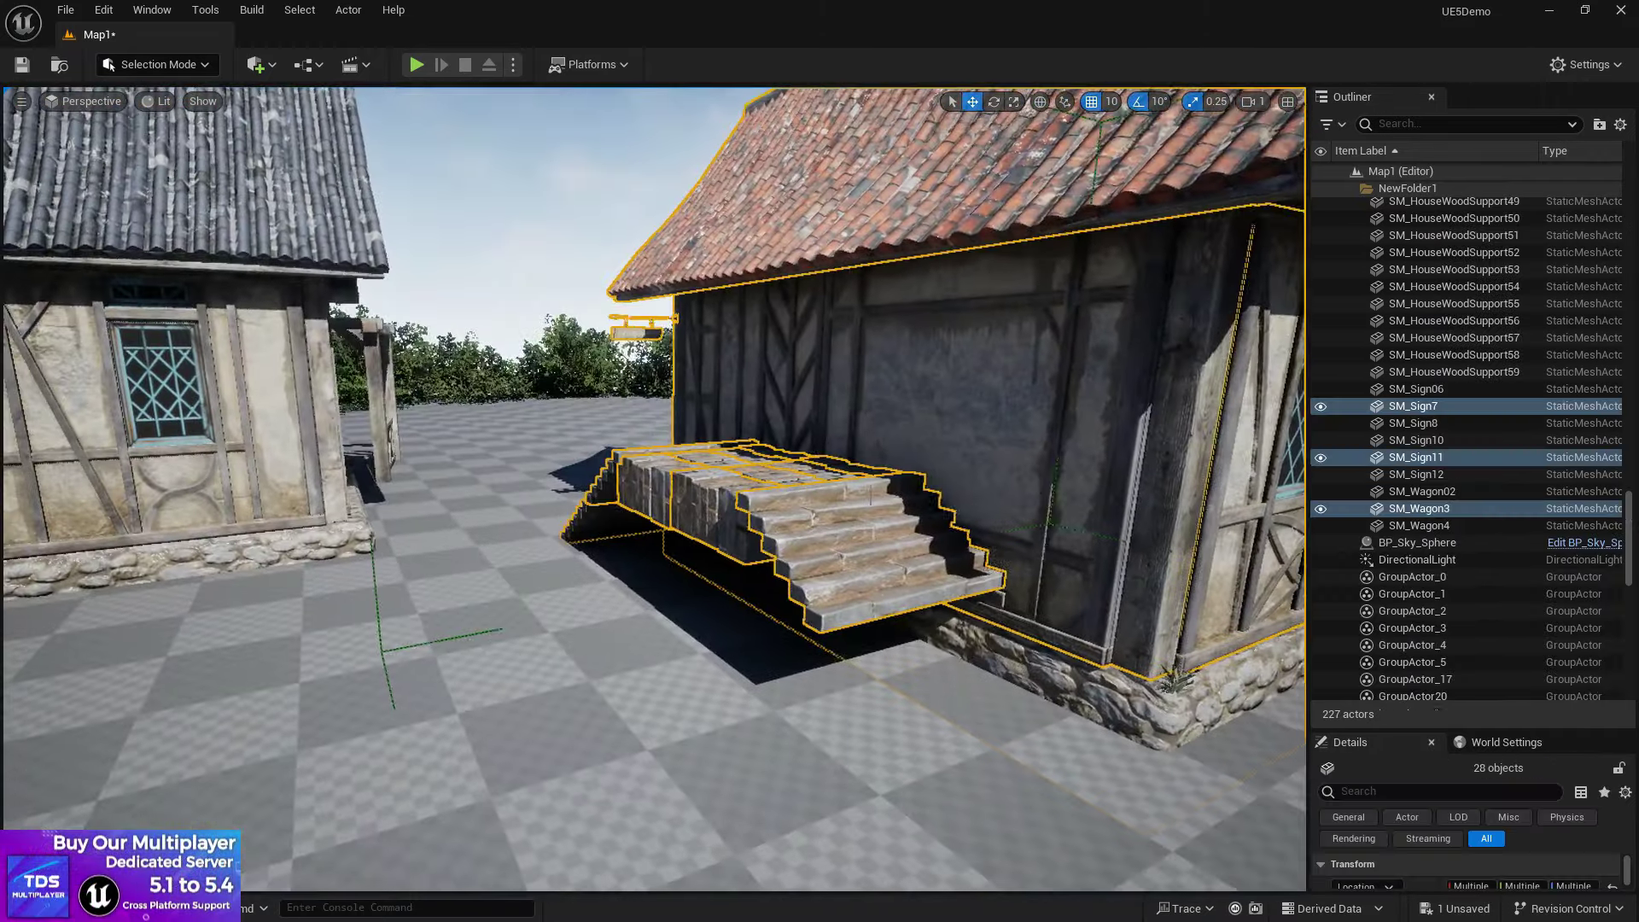
{"action": "key", "text": "shift+g"}
{"action": "left_click", "coordinate": [913, 555]}
{"action": "key", "text": "Delete"}
{"action": "left_click", "coordinate": [751, 477]}
{"action": "key", "text": "Delete"}
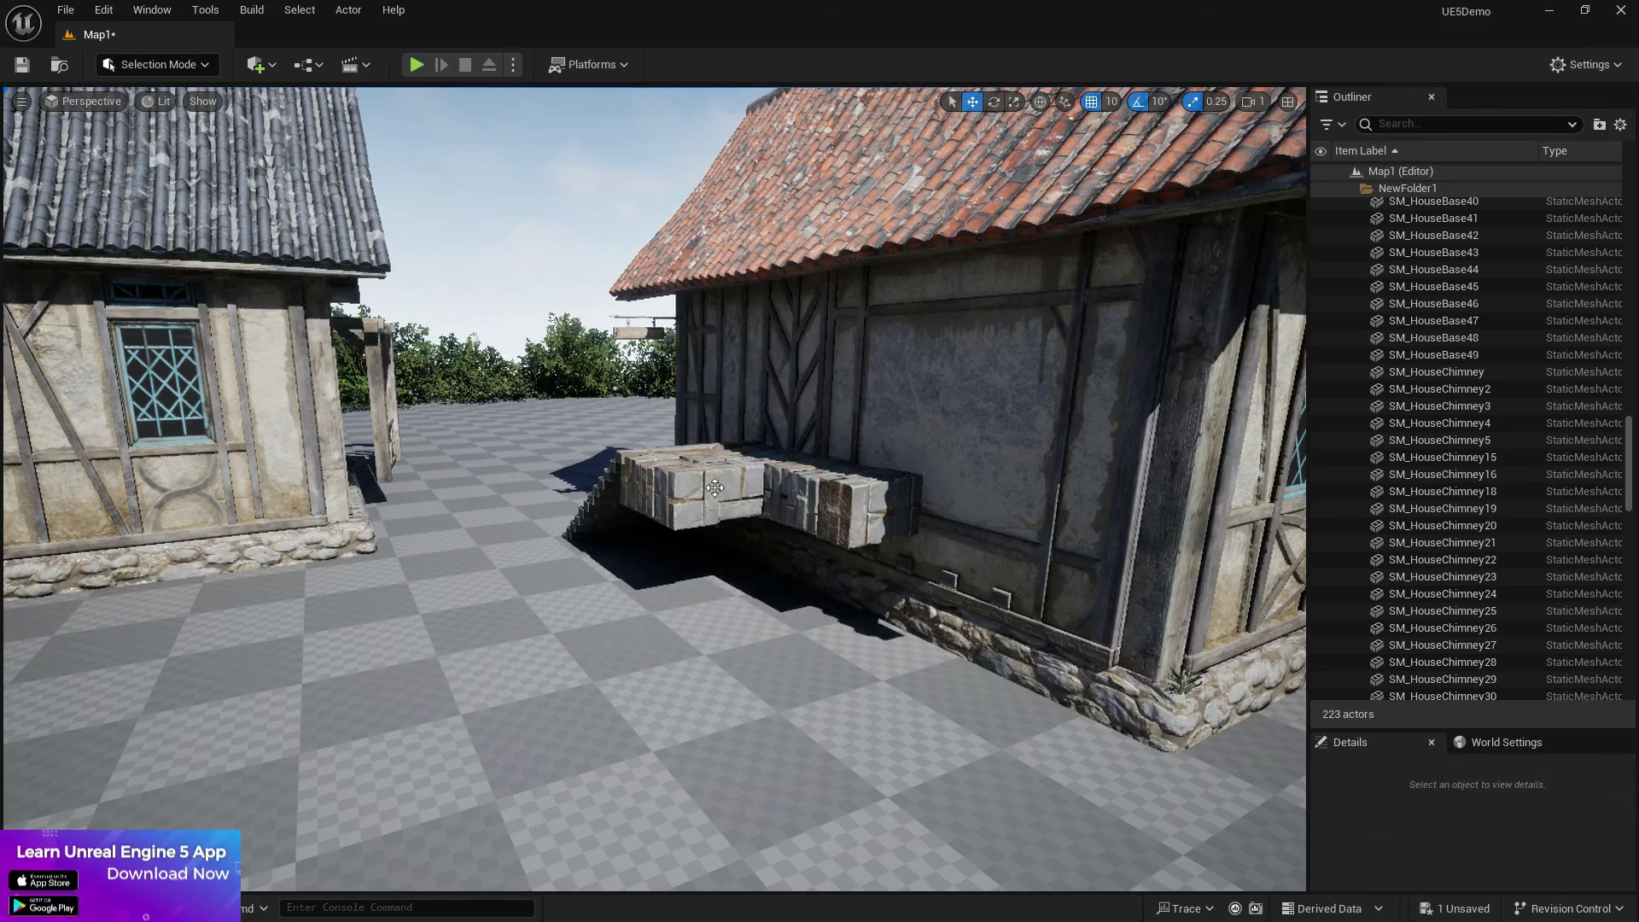
{"action": "left_click", "coordinate": [610, 495]}
{"action": "key", "text": "Delete"}
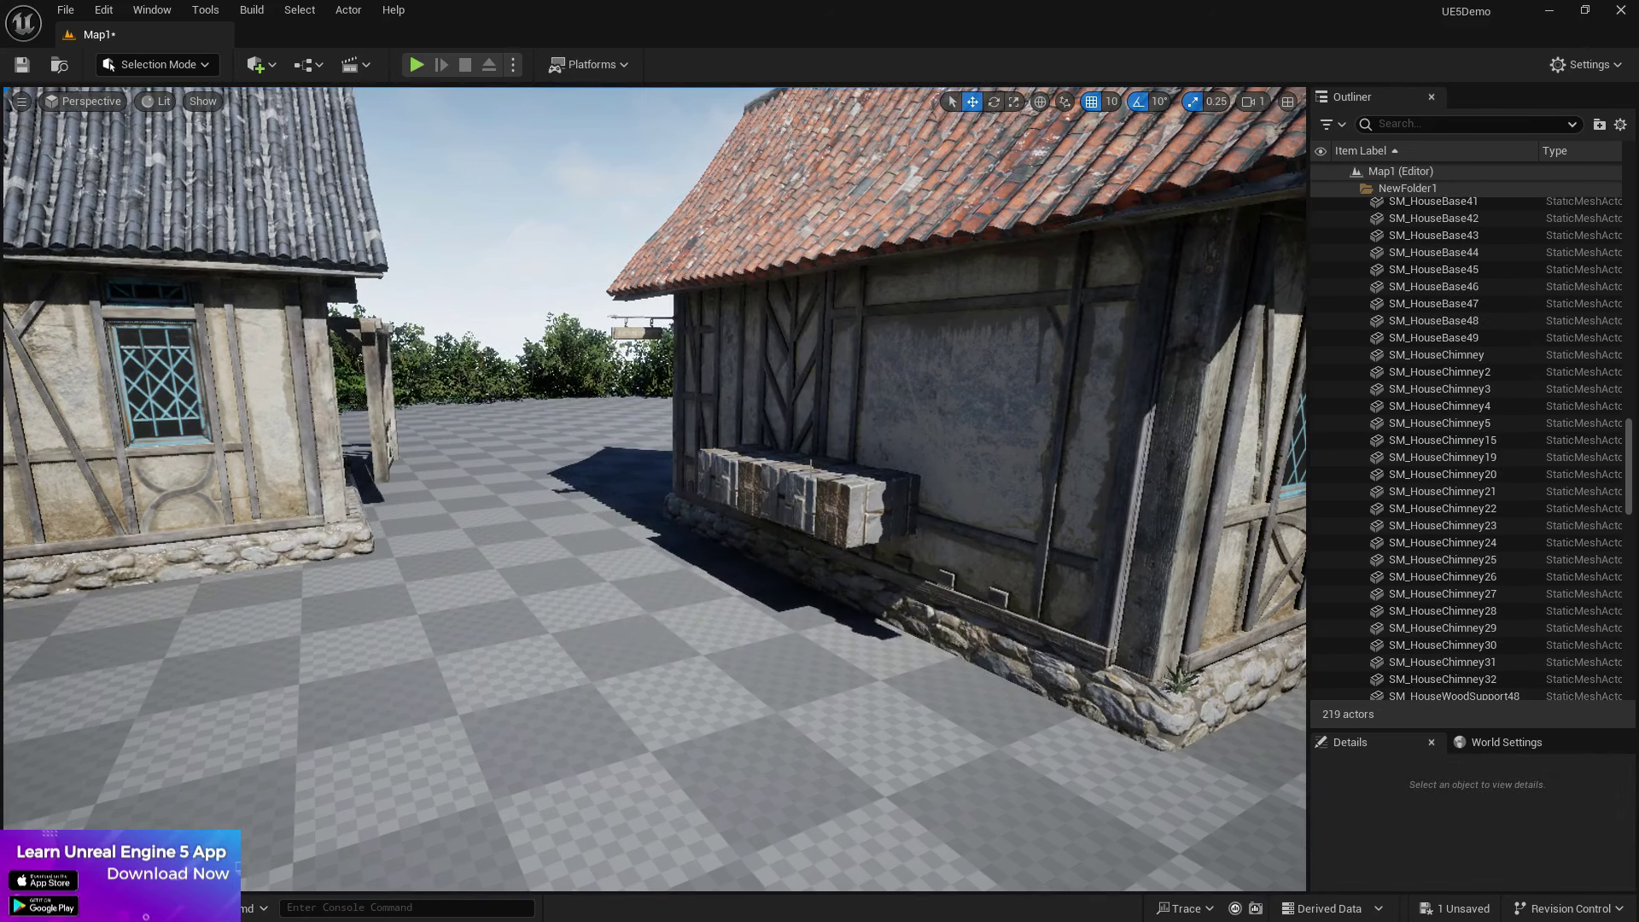
Step: Delete the remaining row of stone chimney blocks along the second red-roofed house's wall
{"action": "left_click", "coordinate": [819, 504]}
{"action": "key", "text": "Delete"}
{"action": "left_click", "coordinate": [717, 474]}
{"action": "key", "text": "Delete"}
{"action": "left_click", "coordinate": [759, 486]}
{"action": "key", "text": "Delete"}
{"action": "left_click", "coordinate": [845, 503]}
{"action": "key", "text": "Delete"}
{"action": "right_click_drag", "start_coordinate": [844, 504], "coordinate": [907, 505]}
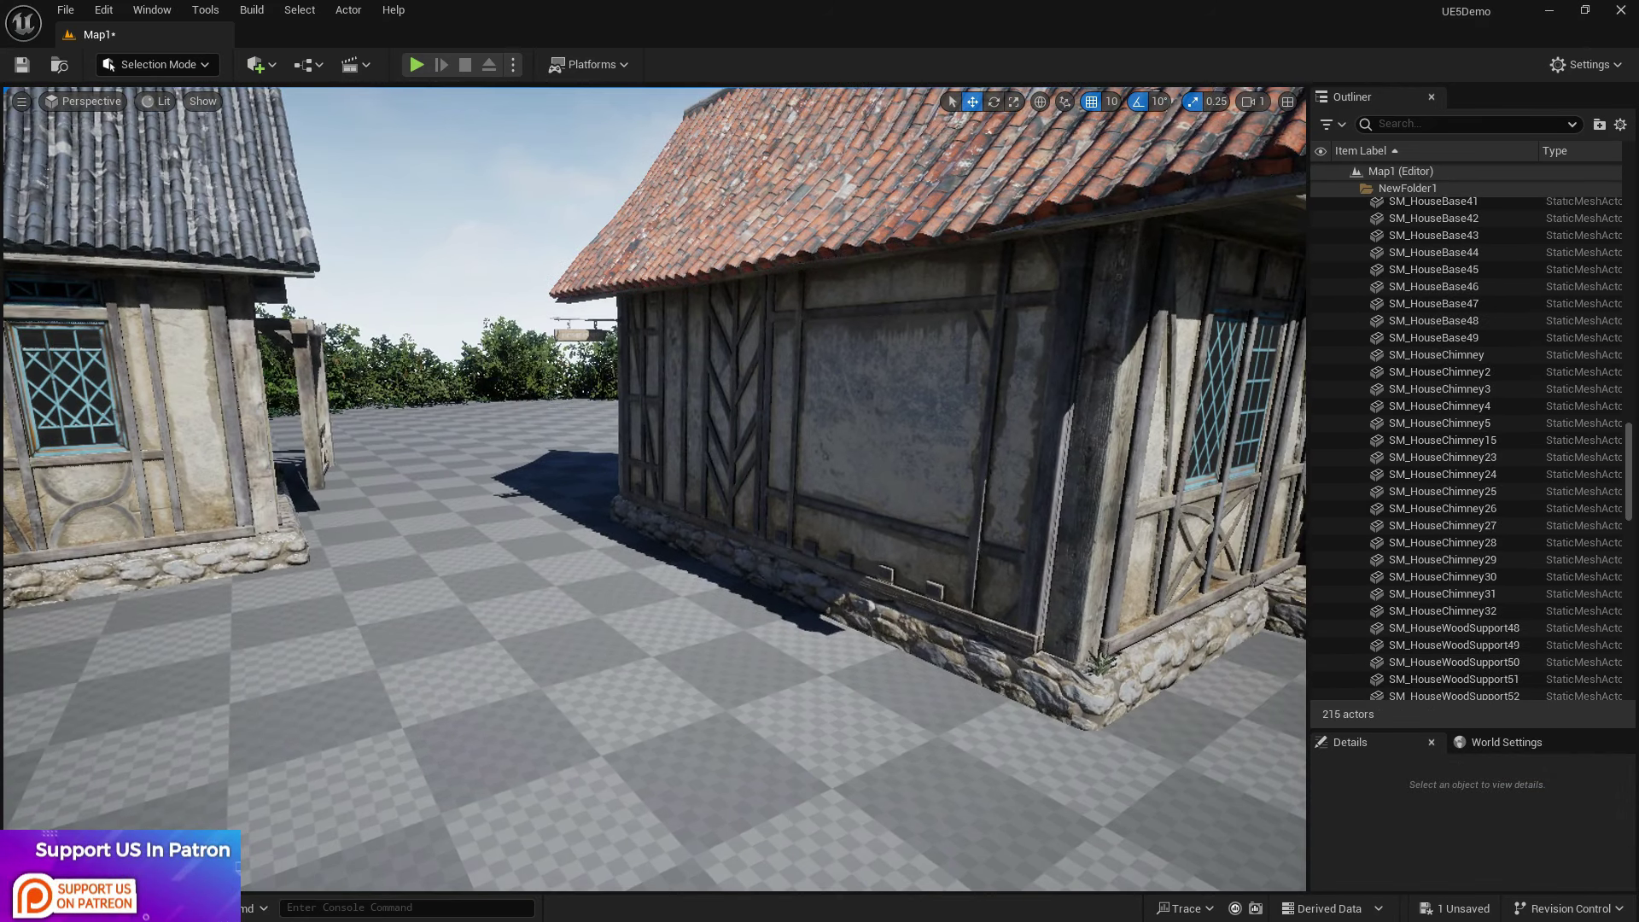
Step: Save the Map1 level
{"action": "left_click", "coordinate": [30, 72]}
{"action": "mouse_move", "coordinate": [655, 488]}
{"action": "right_mouse_down"}
{"action": "mouse_move", "coordinate": [938, 503]}
{"action": "mouse_move", "coordinate": [751, 486]}
{"action": "mouse_move", "coordinate": [597, 427]}
{"action": "mouse_move", "coordinate": [819, 546]}
{"action": "mouse_move", "coordinate": [537, 512]}
{"action": "mouse_move", "coordinate": [802, 529]}
{"action": "mouse_move", "coordinate": [836, 581]}
{"action": "mouse_move", "coordinate": [833, 402]}
{"action": "right_mouse_up"}
{"action": "key", "text": "w"}
{"action": "key", "text": "a"}
{"action": "key", "text": "w"}
Step: Switch to Foliage mode and reduce the paint brush size to about 300
{"action": "left_click", "coordinate": [157, 64]}
{"action": "left_click", "coordinate": [210, 139]}
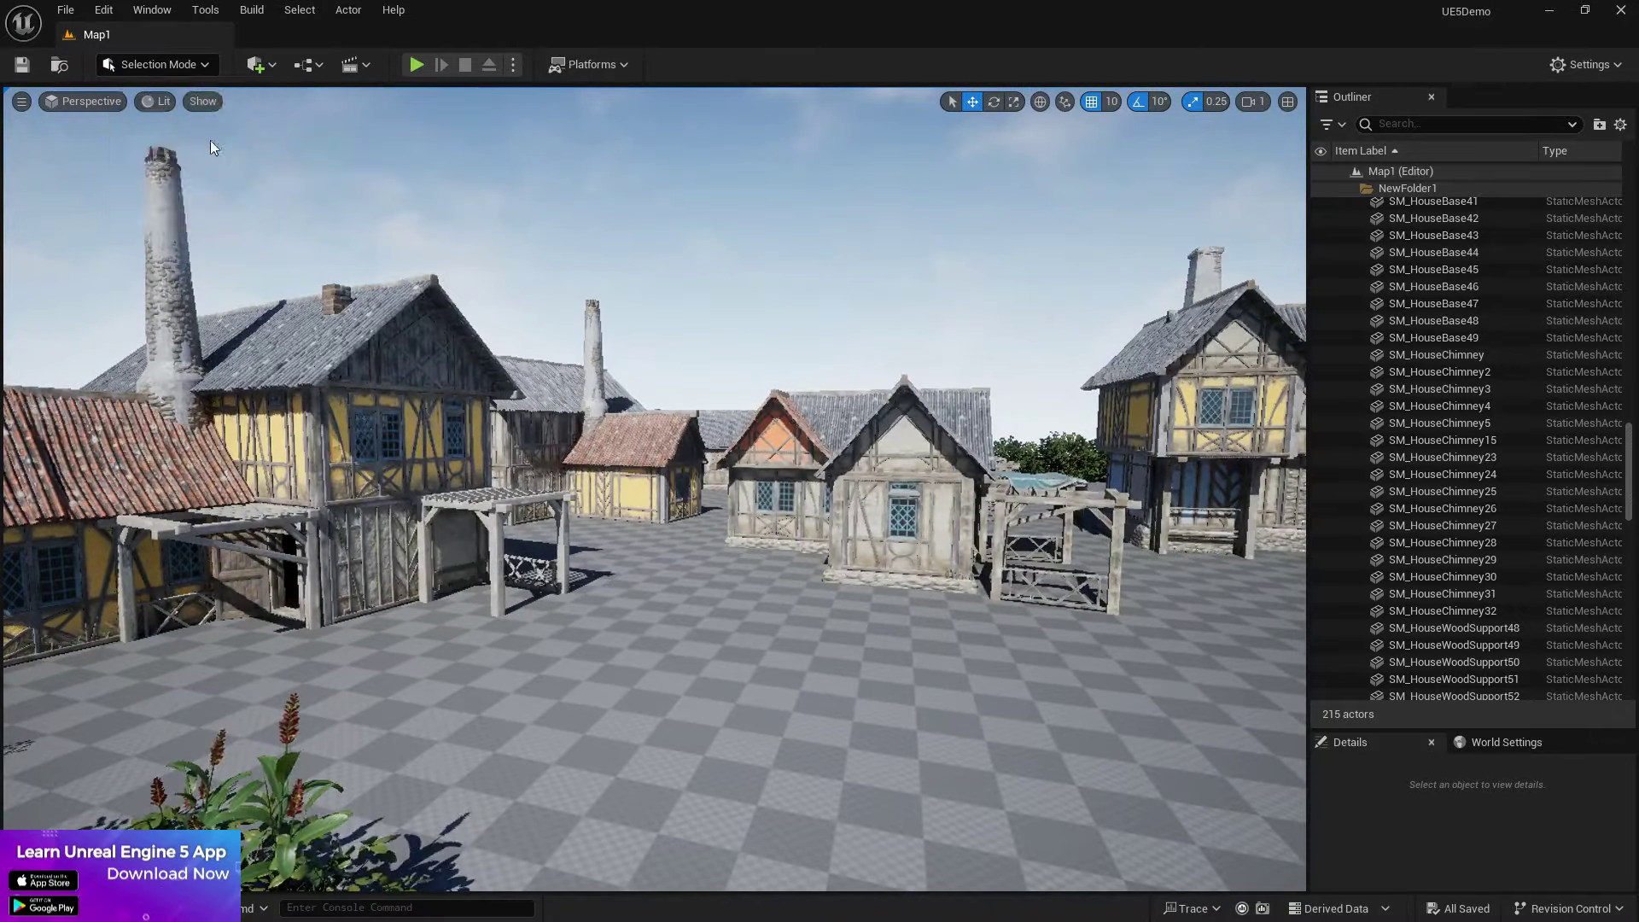
{"action": "right_click_drag", "start_coordinate": [478, 512], "coordinate": [529, 657]}
{"action": "key", "text": "w"}
{"action": "key", "text": "e"}
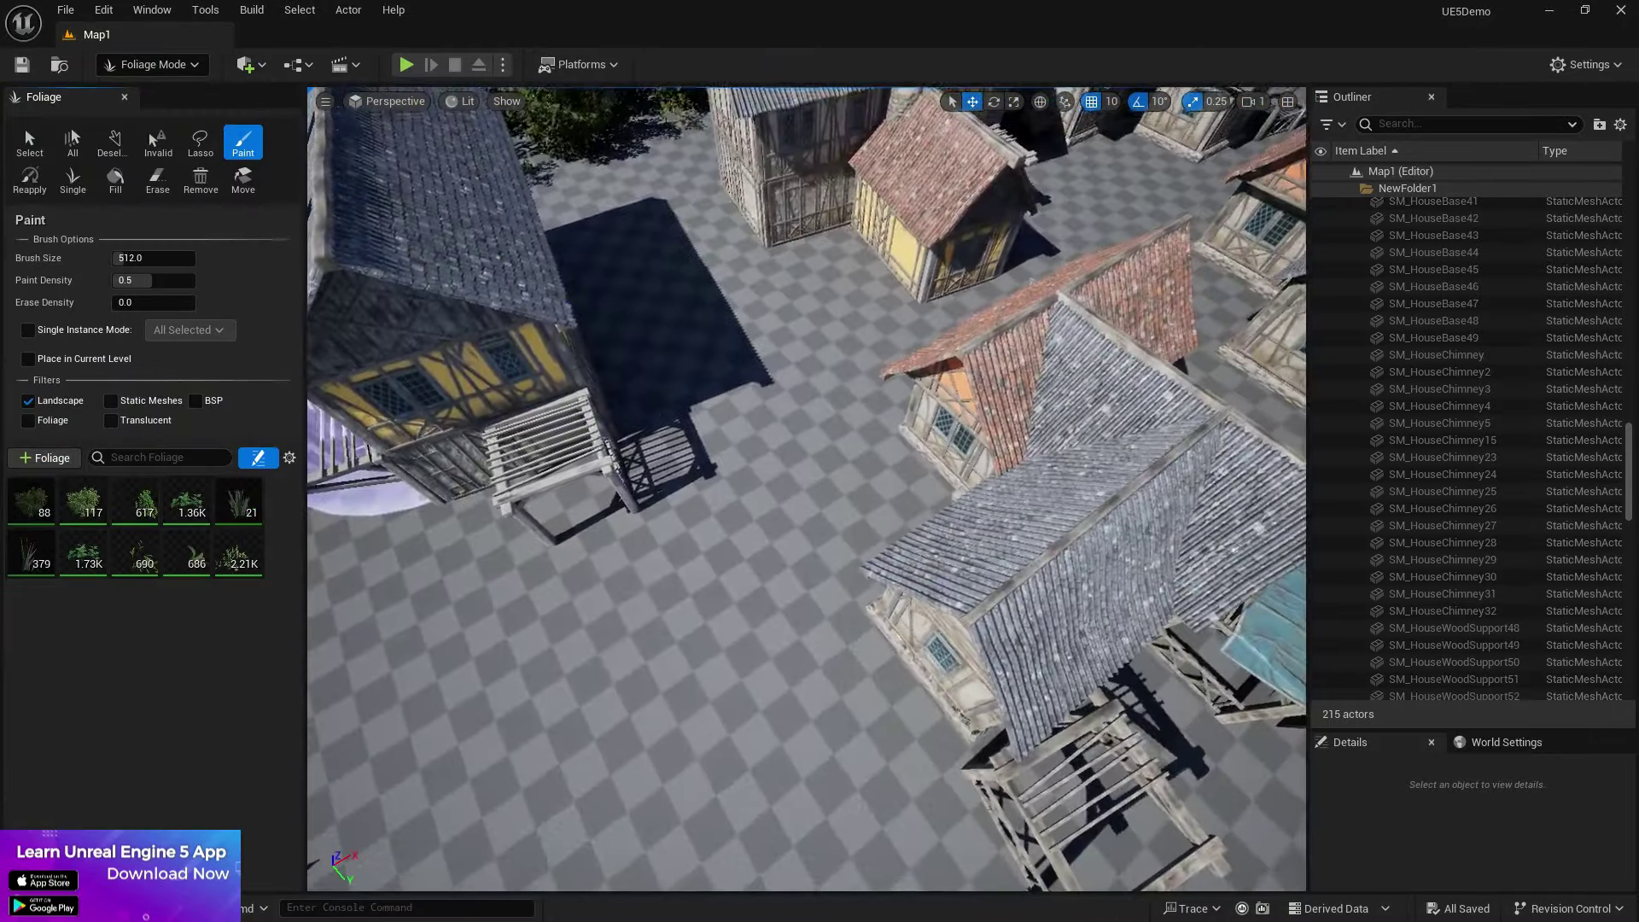
{"action": "key", "text": "e"}
{"action": "mouse_move", "coordinate": [960, 337]}
{"action": "right_mouse_down"}
{"action": "mouse_move", "coordinate": [956, 282]}
{"action": "mouse_move", "coordinate": [854, 376]}
{"action": "right_mouse_up"}
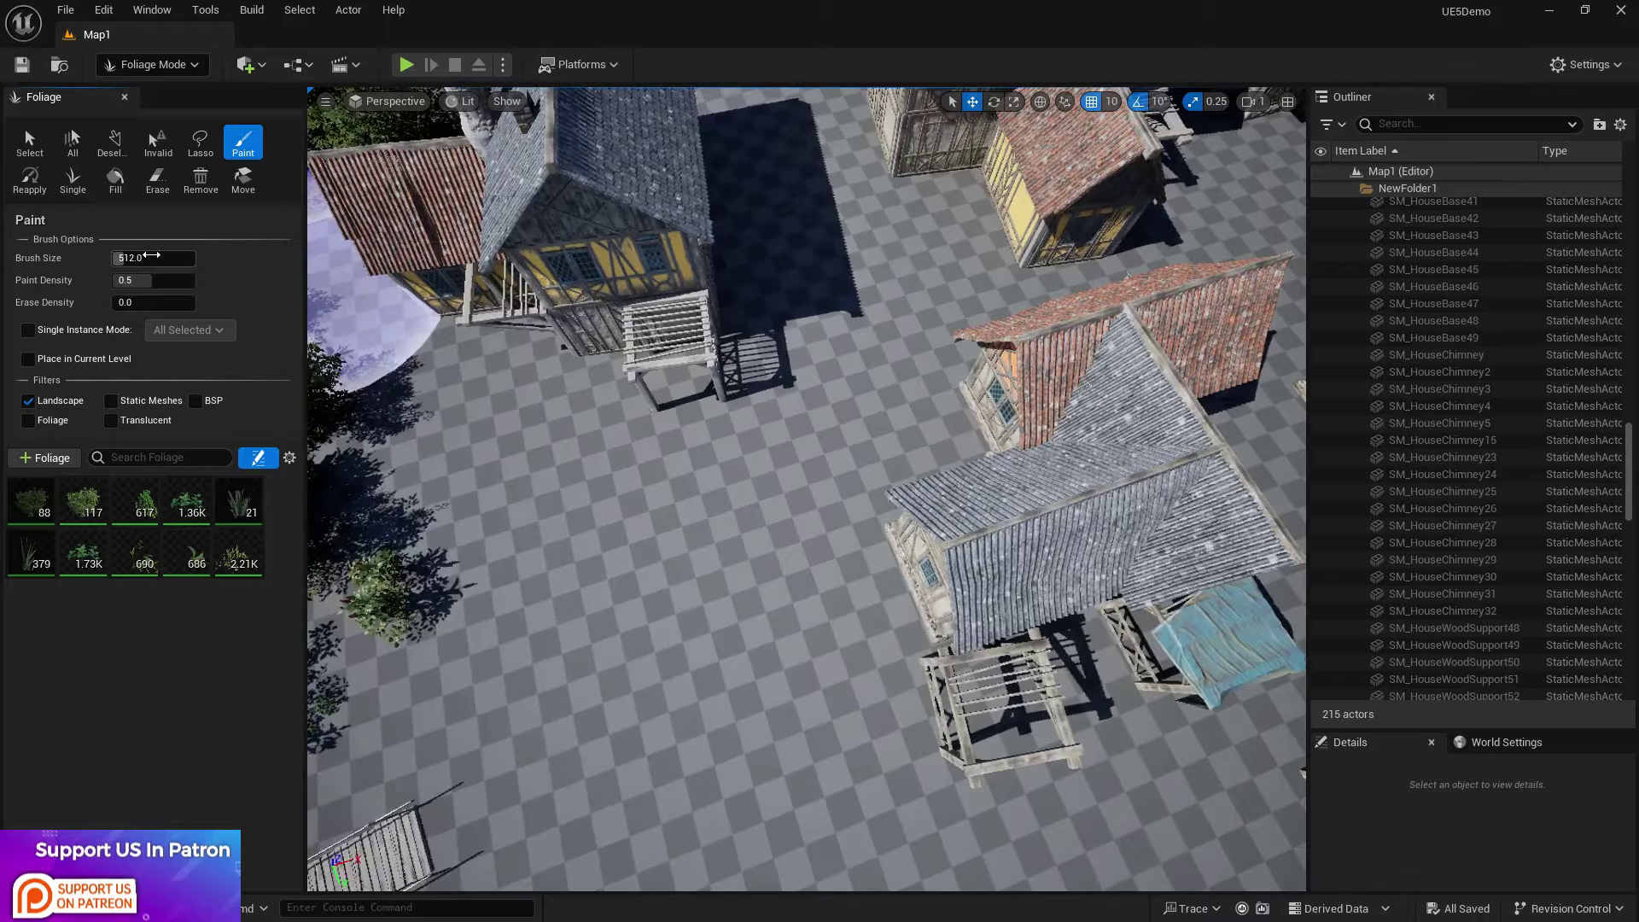
{"action": "left_click_drag", "start_coordinate": [151, 255], "coordinate": [122, 256]}
{"action": "right_click_drag", "start_coordinate": [779, 376], "coordinate": [819, 256]}
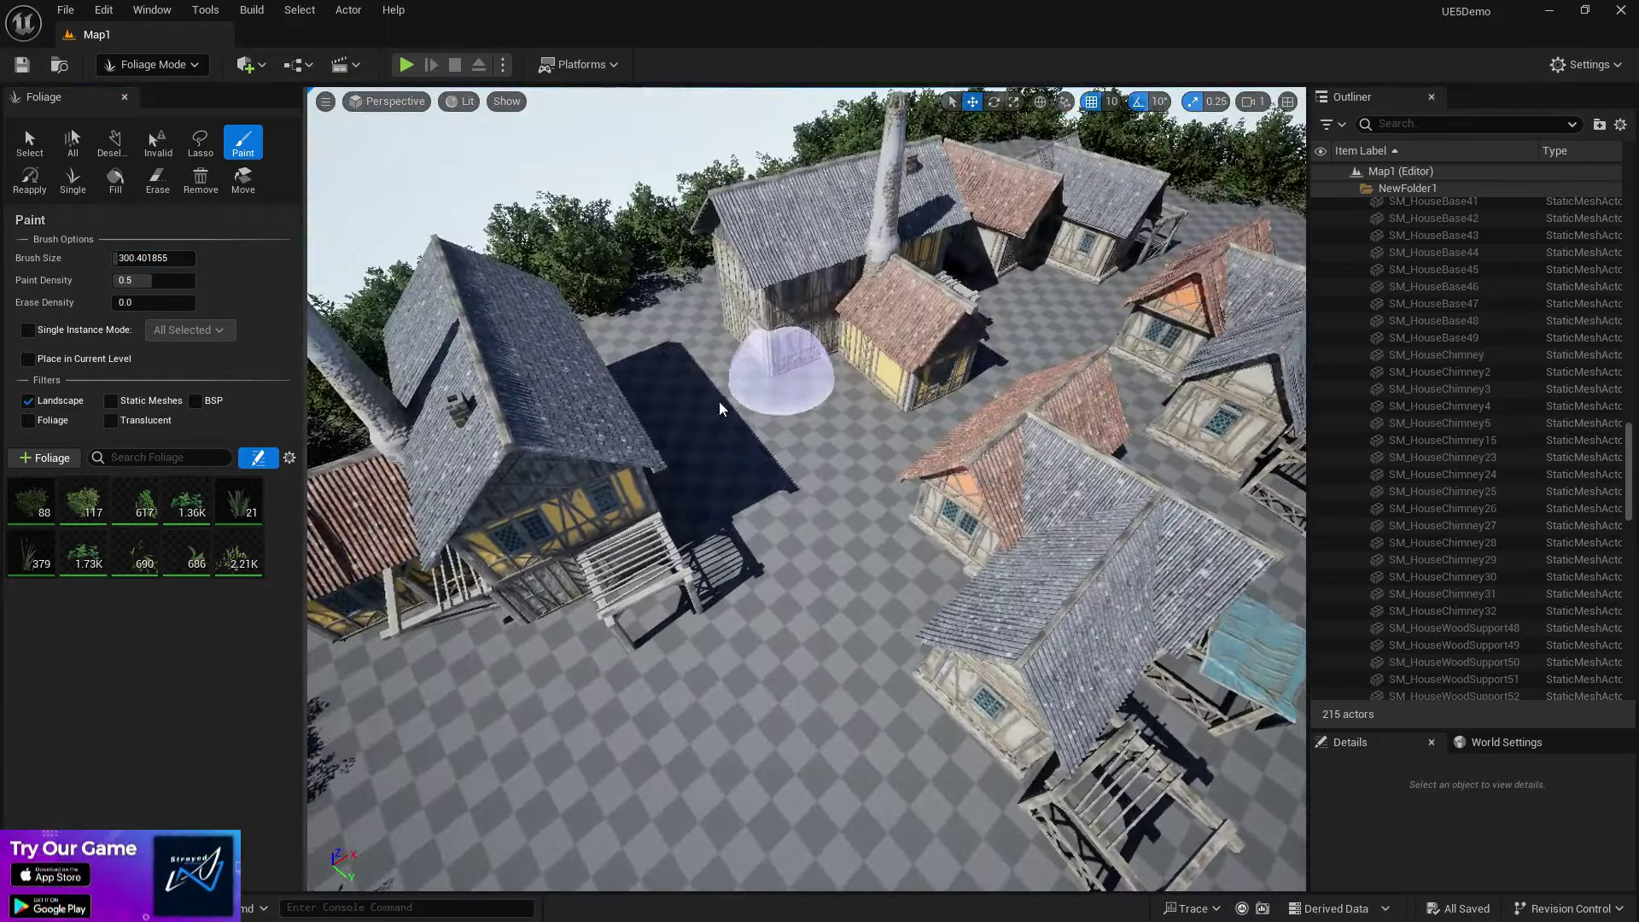
{"action": "right_click_drag", "start_coordinate": [834, 439], "coordinate": [930, 440]}
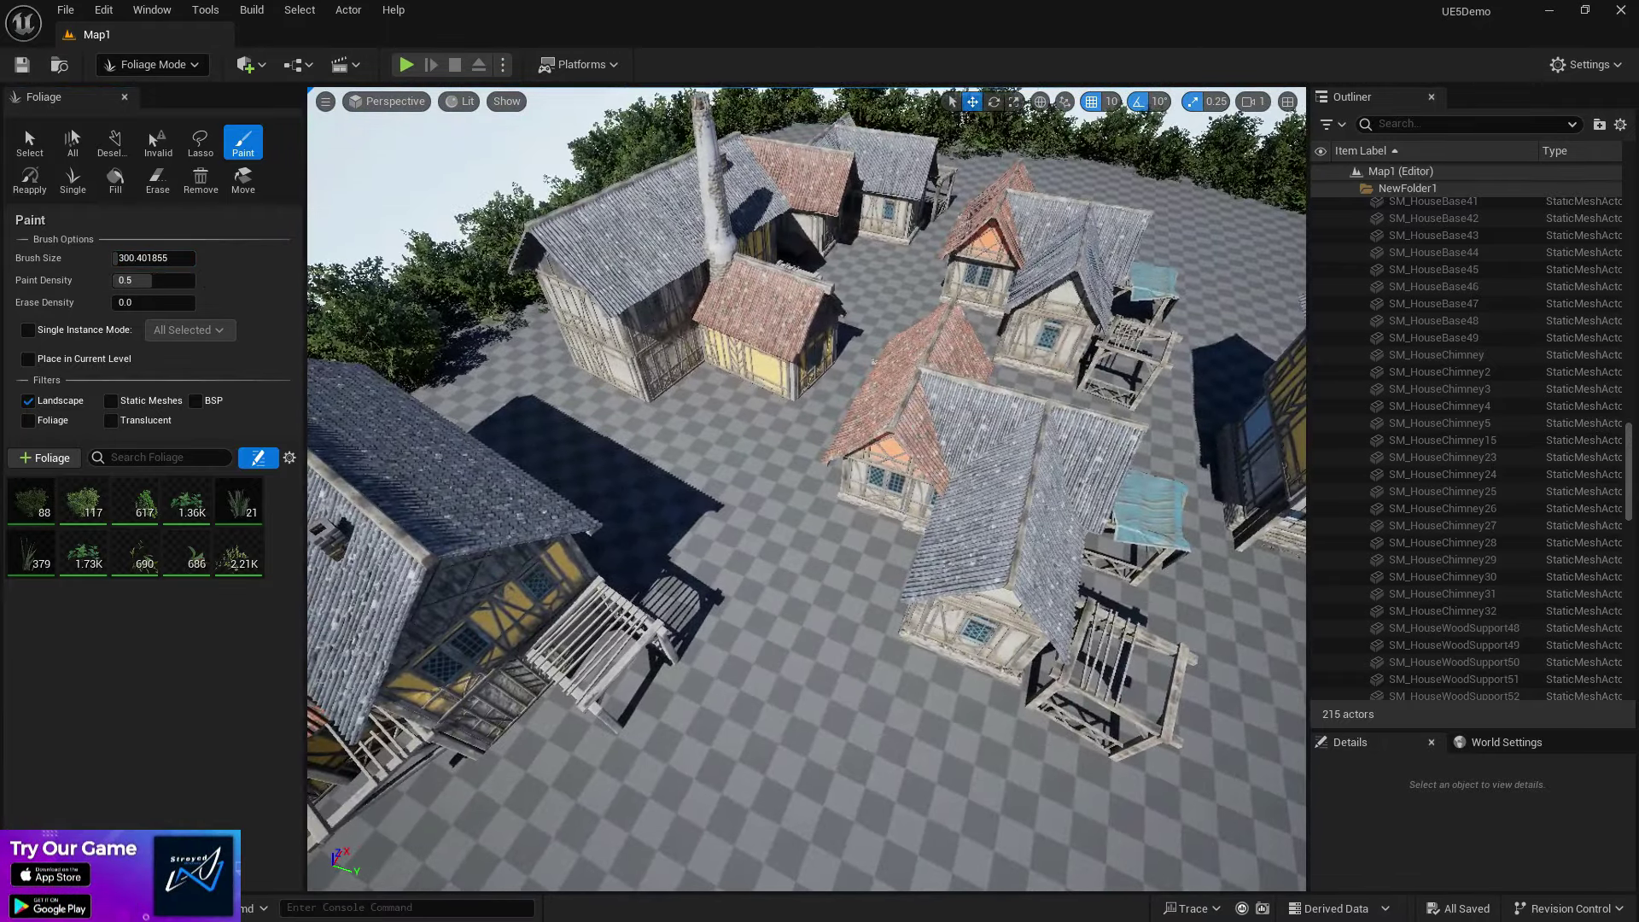
Step: Open Tropical_Jungle_Pack's FoliageType folder and add FT_Tree_Banana_01 and FT_Tree_Banana_02 to the foliage palette
{"action": "key", "text": "ctrl+space"}
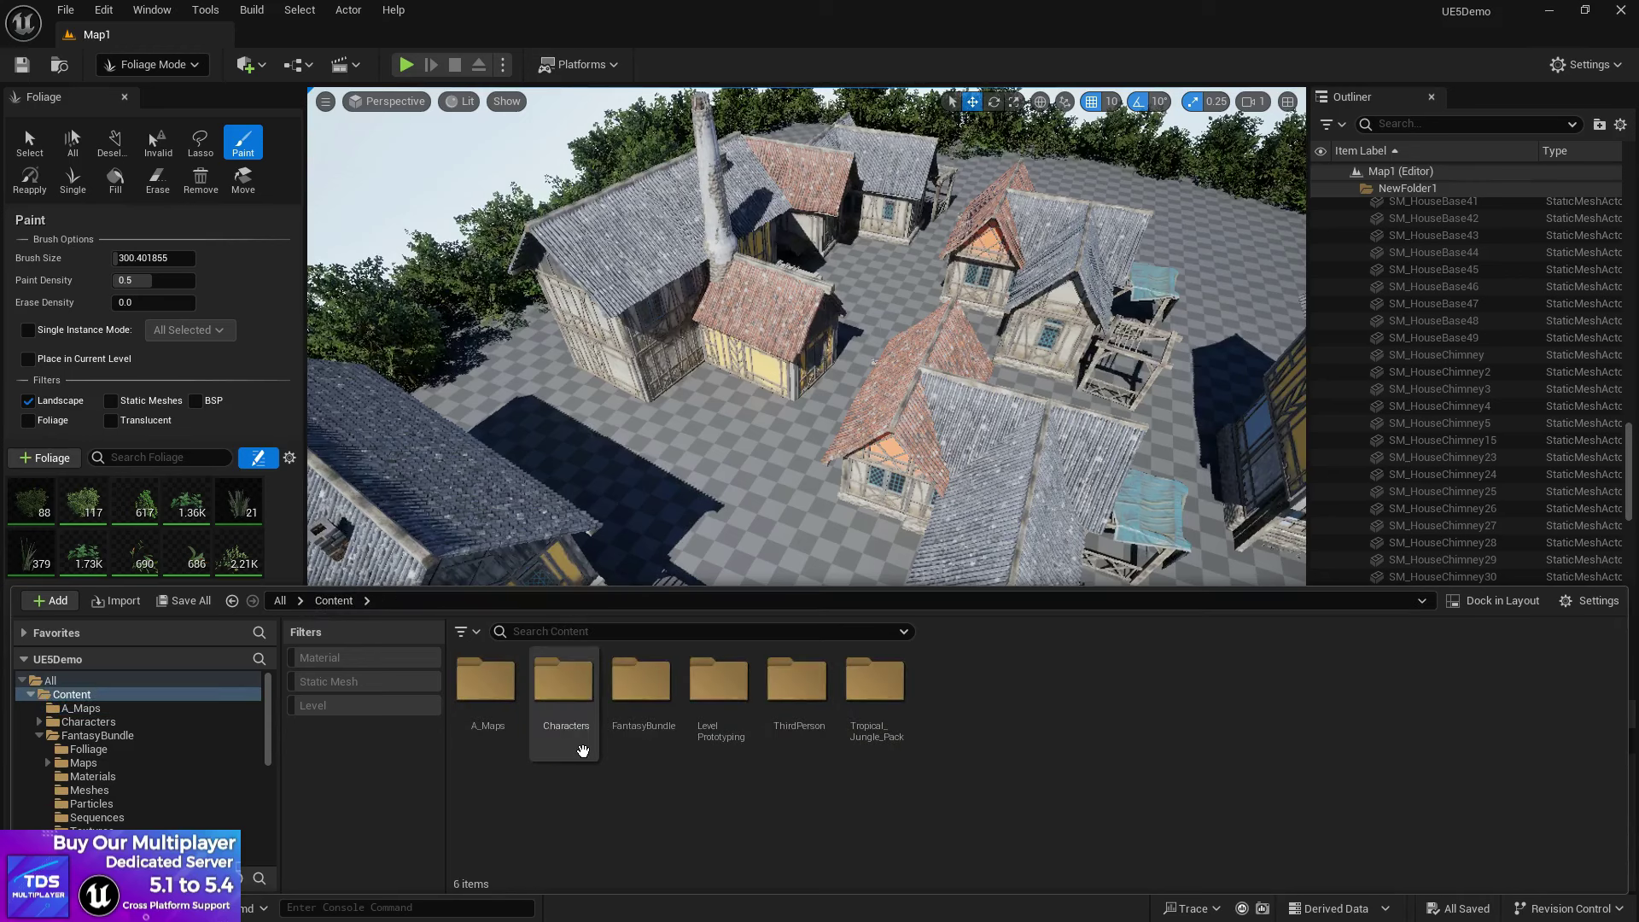
{"action": "double_click", "coordinate": [839, 706]}
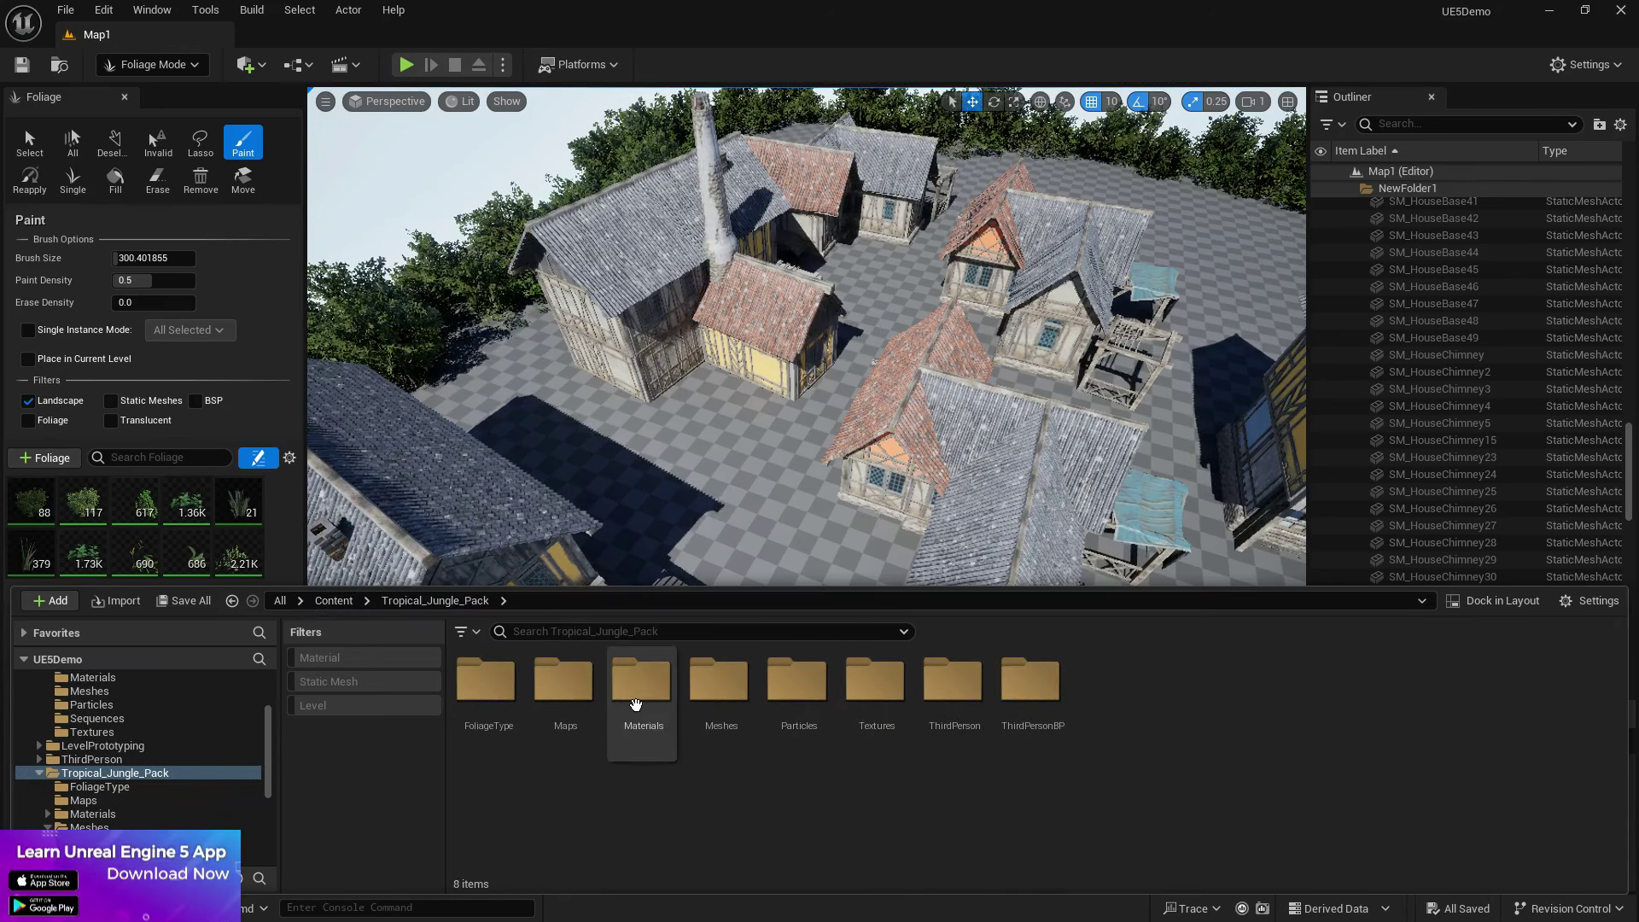
{"action": "double_click", "coordinate": [742, 687]}
{"action": "left_click", "coordinate": [435, 601]}
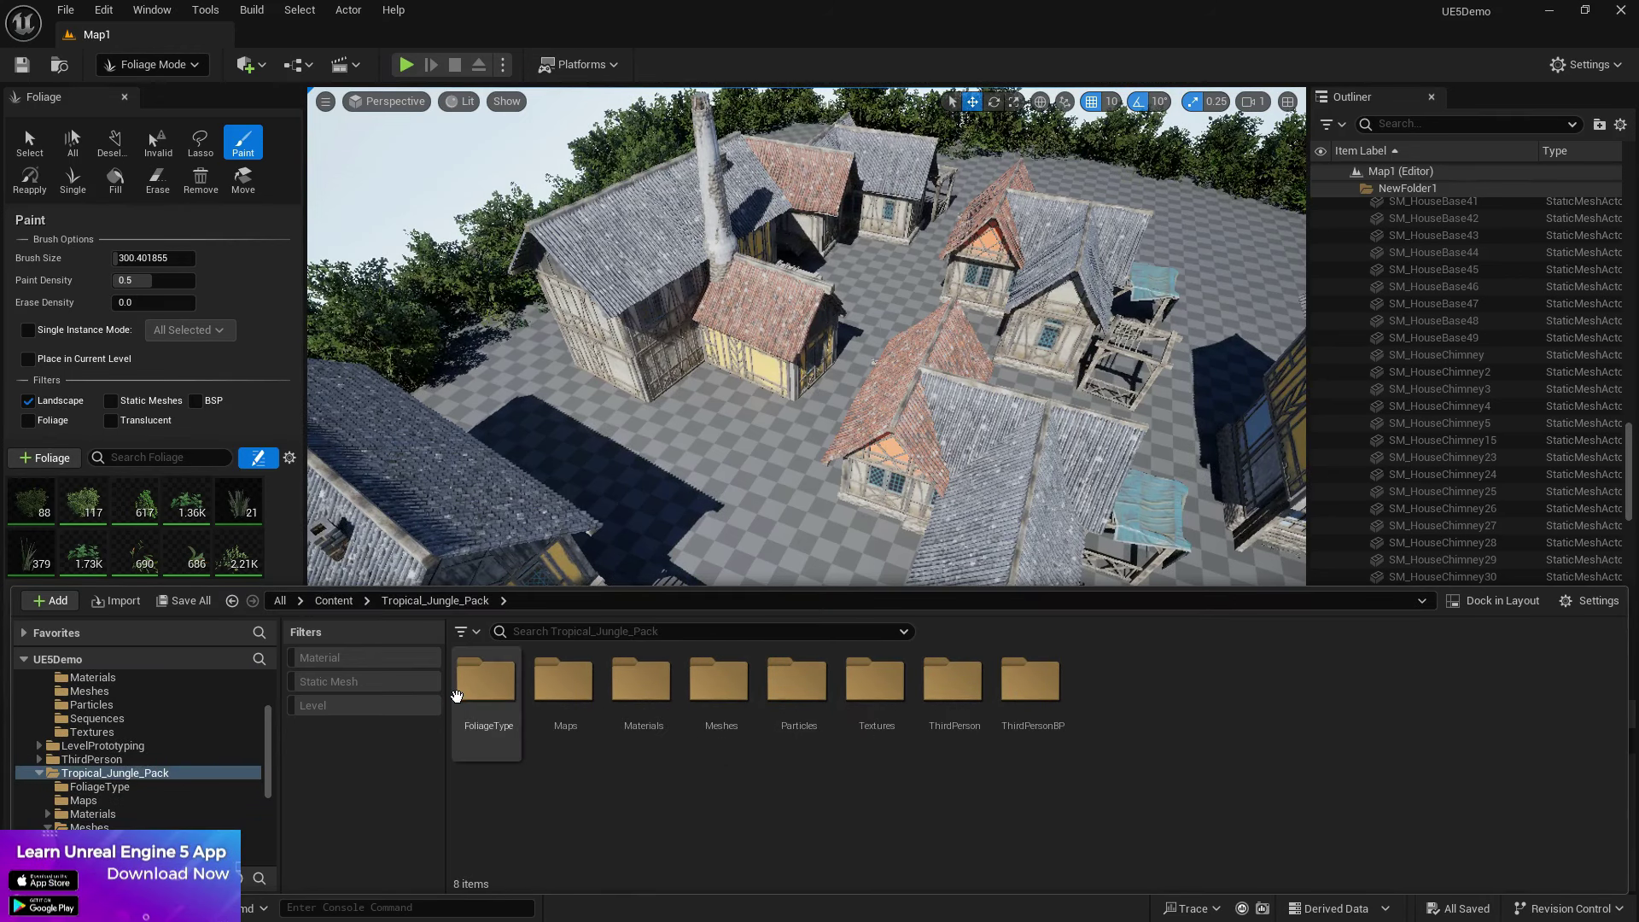
{"action": "double_click", "coordinate": [485, 680]}
{"action": "scroll", "coordinate": [951, 729], "scroll_direction": "down", "scroll_amount": 5}
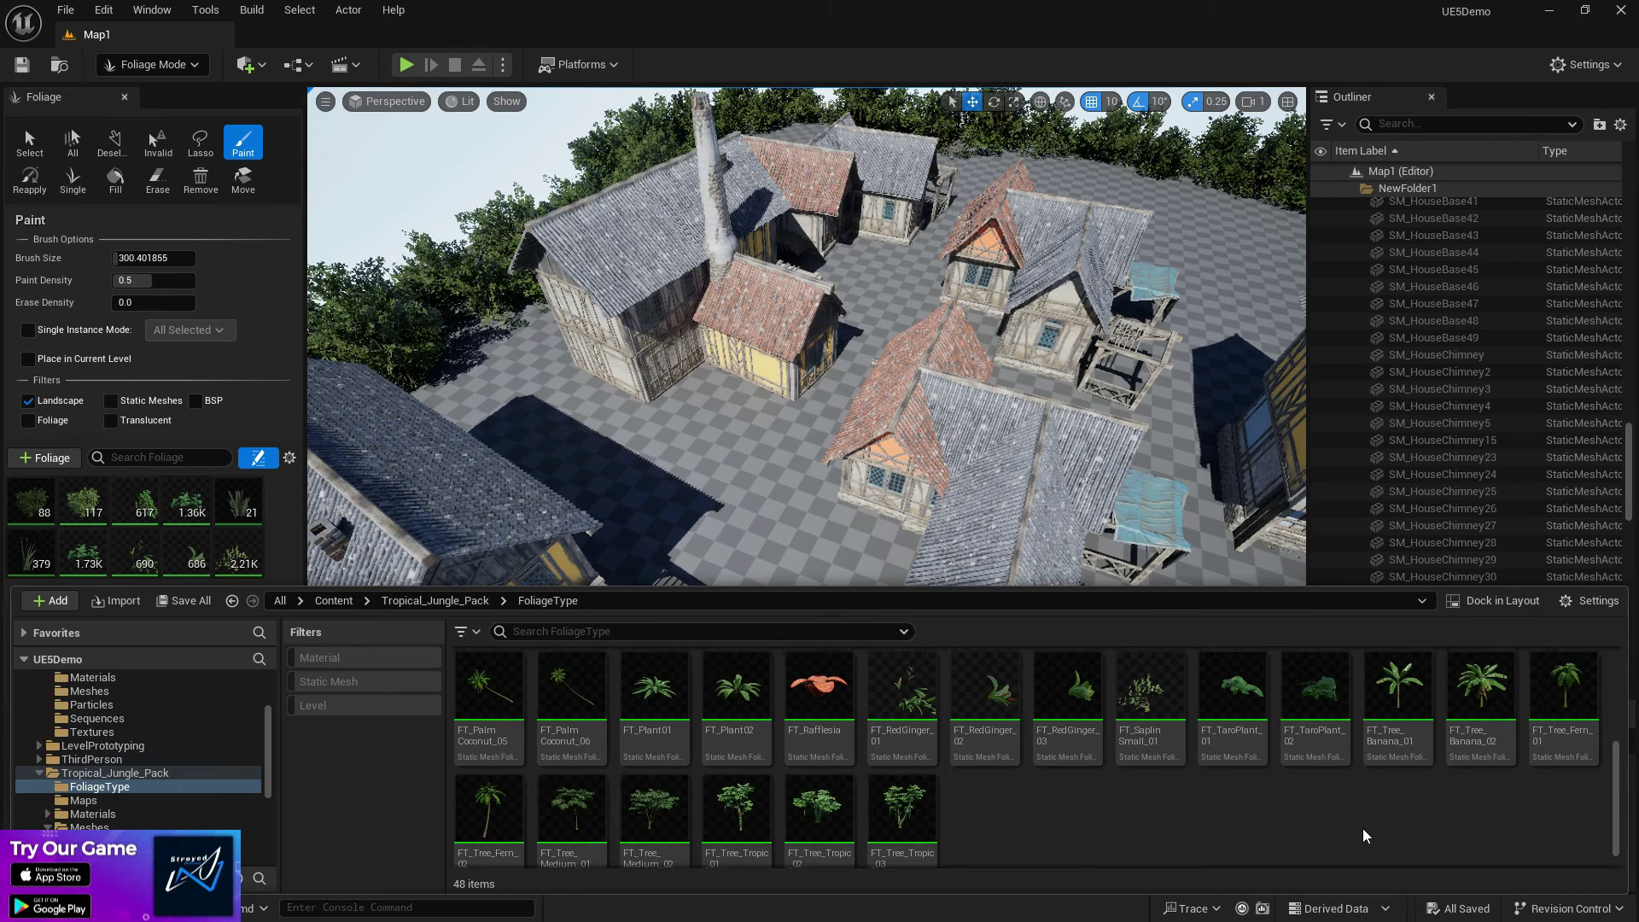
{"action": "scroll", "coordinate": [1363, 835], "scroll_direction": "up", "scroll_amount": 1}
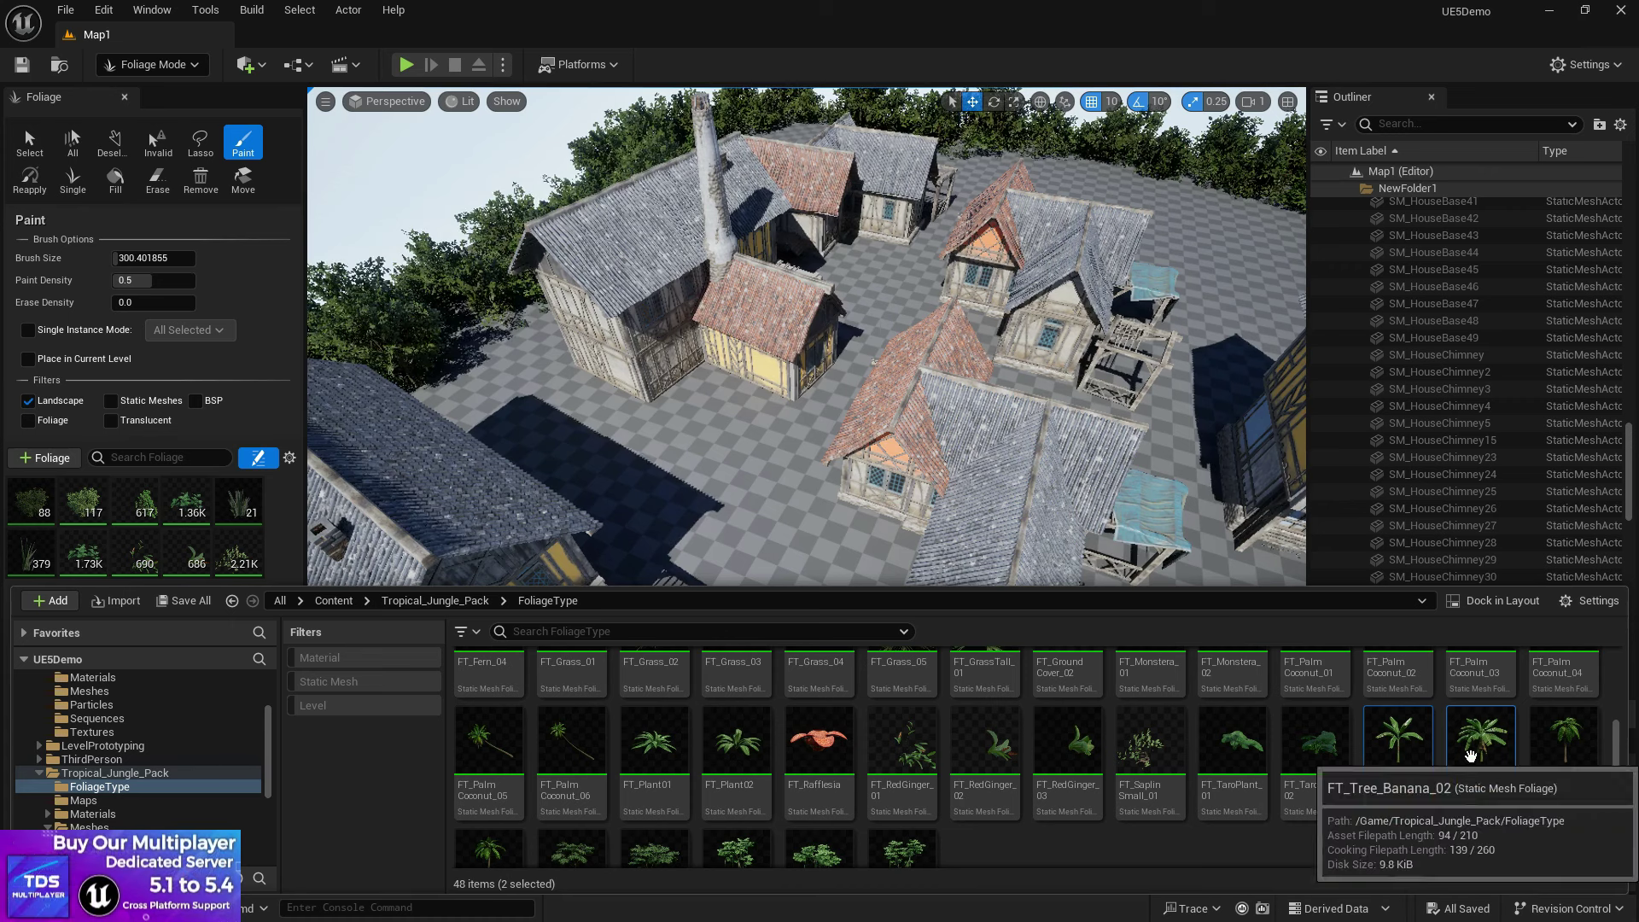
{"action": "left_click_drag", "start_coordinate": [1463, 748], "coordinate": [235, 543]}
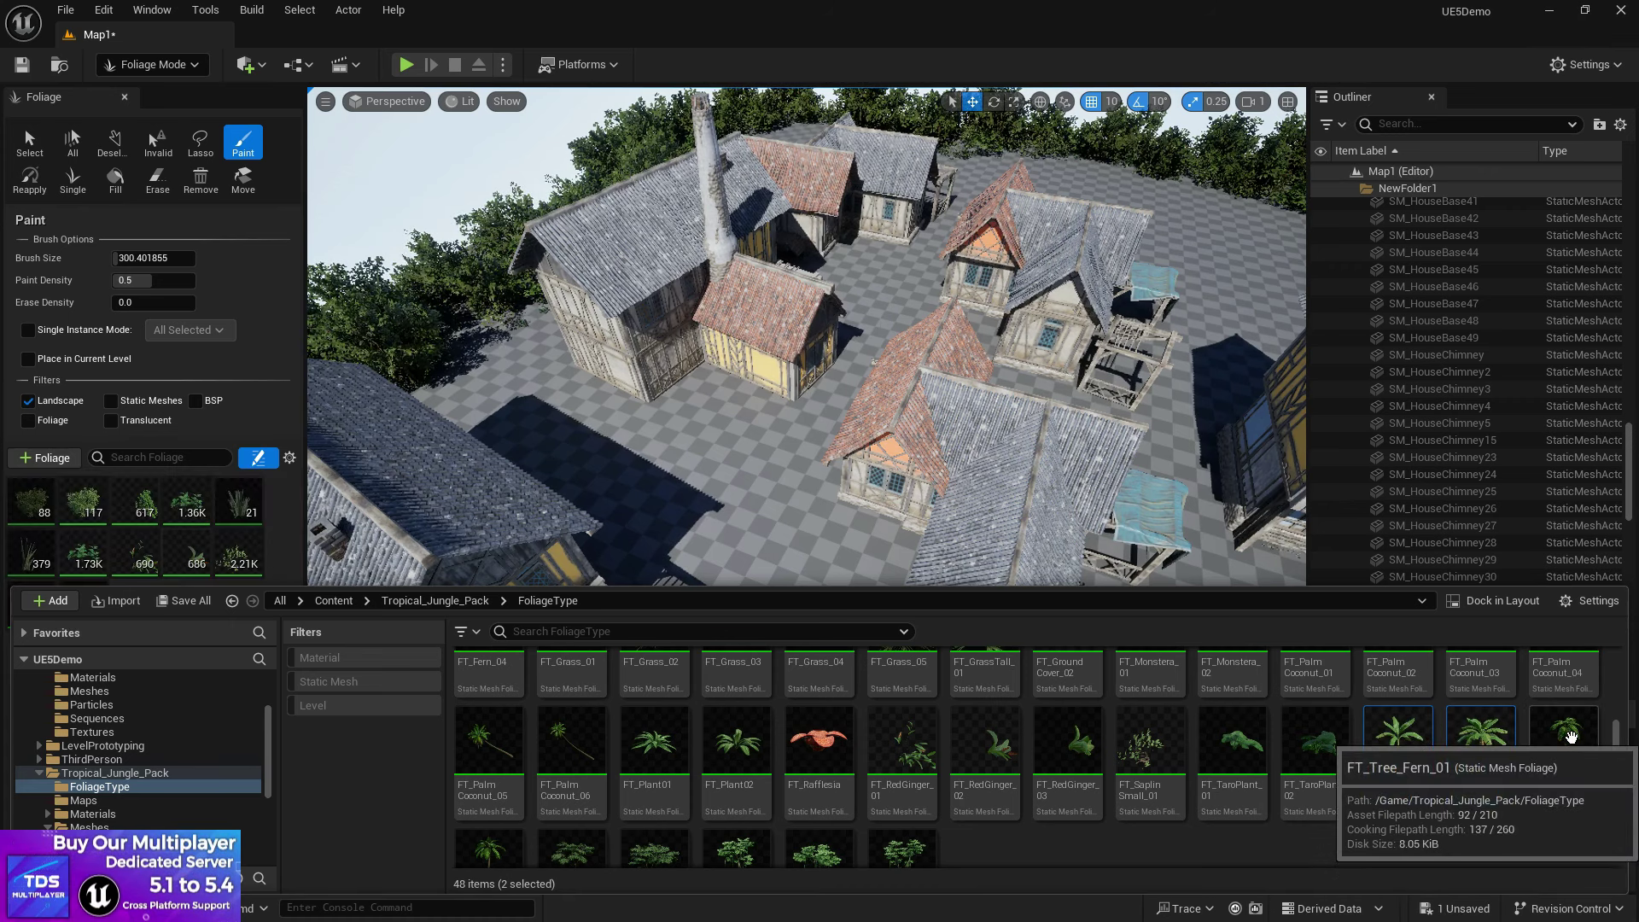
Step: Add FT_PalmCoconut_01 to FT_PalmCoconut_04 and FT_Tree_Medium_02 to the foliage palette
{"action": "scroll", "coordinate": [1441, 771], "scroll_direction": "up", "scroll_amount": 1}
{"action": "left_click", "coordinate": [1315, 726]}
{"action": "left_click", "coordinate": [1472, 732], "text": "shift"}
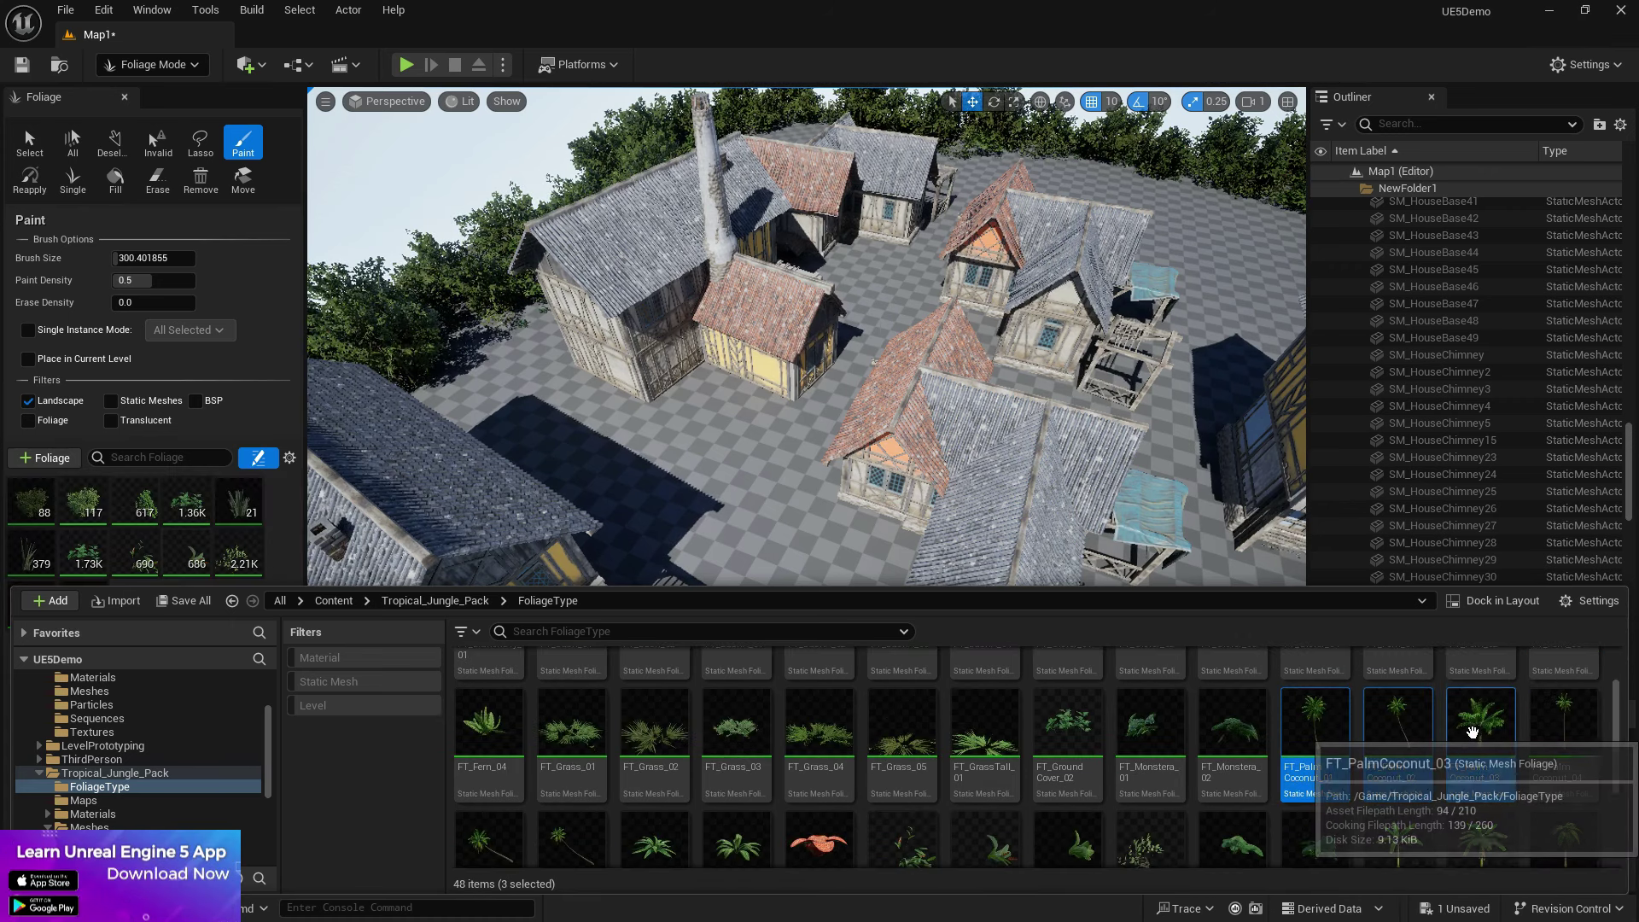
{"action": "left_click", "coordinate": [1326, 728]}
{"action": "left_click", "coordinate": [1583, 748], "text": "shift"}
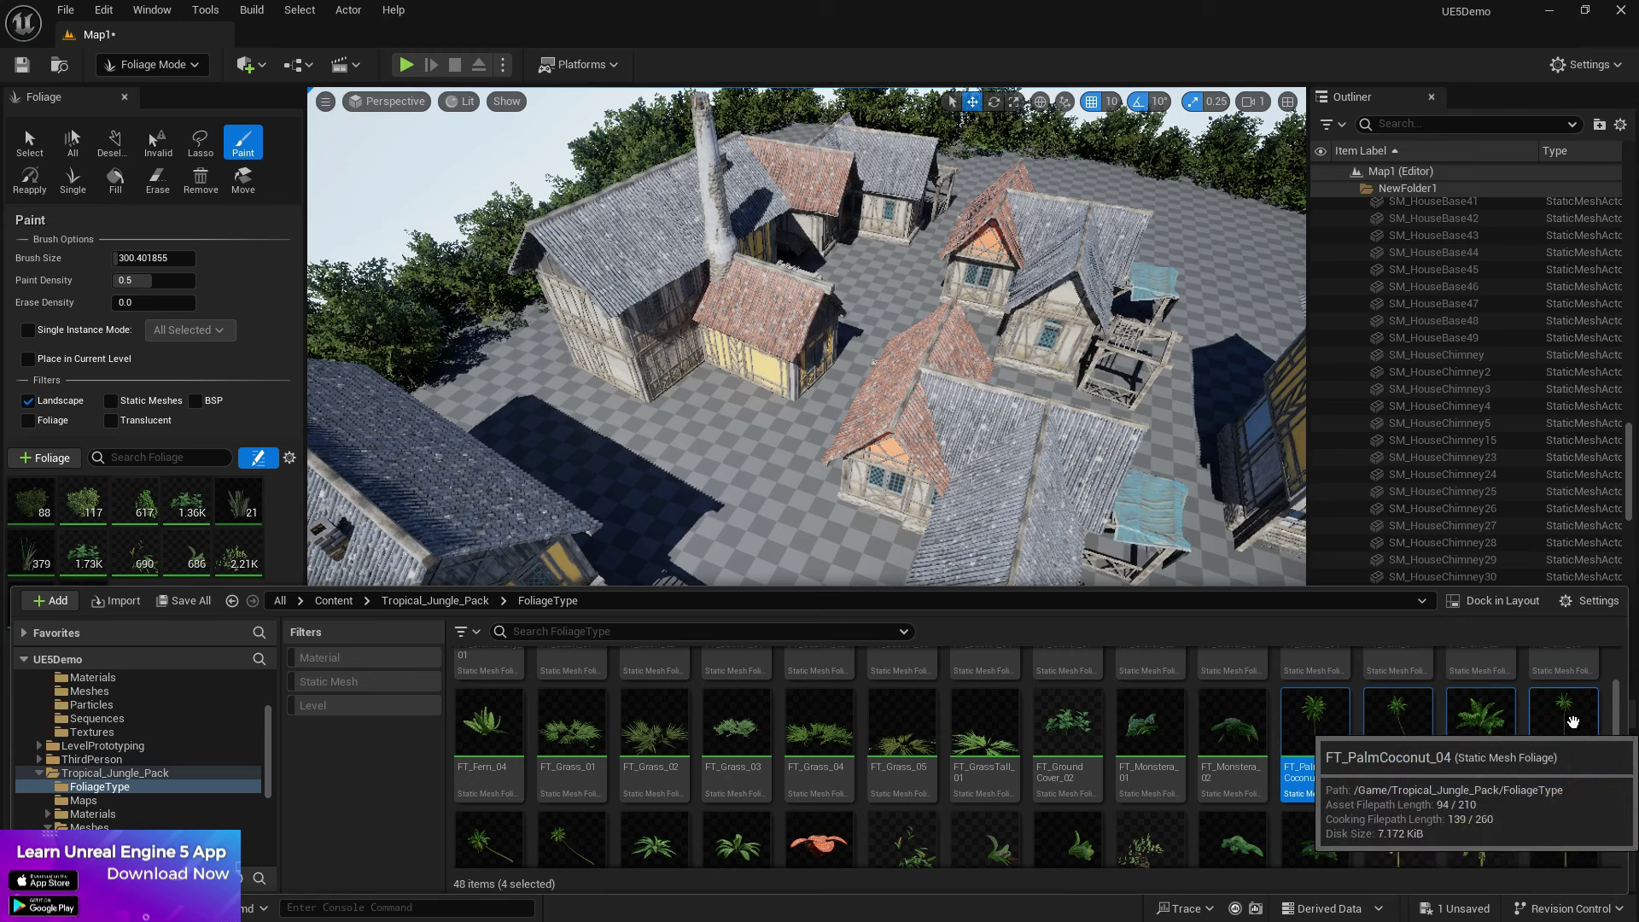
{"action": "left_click_drag", "start_coordinate": [1583, 748], "coordinate": [281, 534]}
{"action": "scroll", "coordinate": [677, 819], "scroll_direction": "down", "scroll_amount": 2}
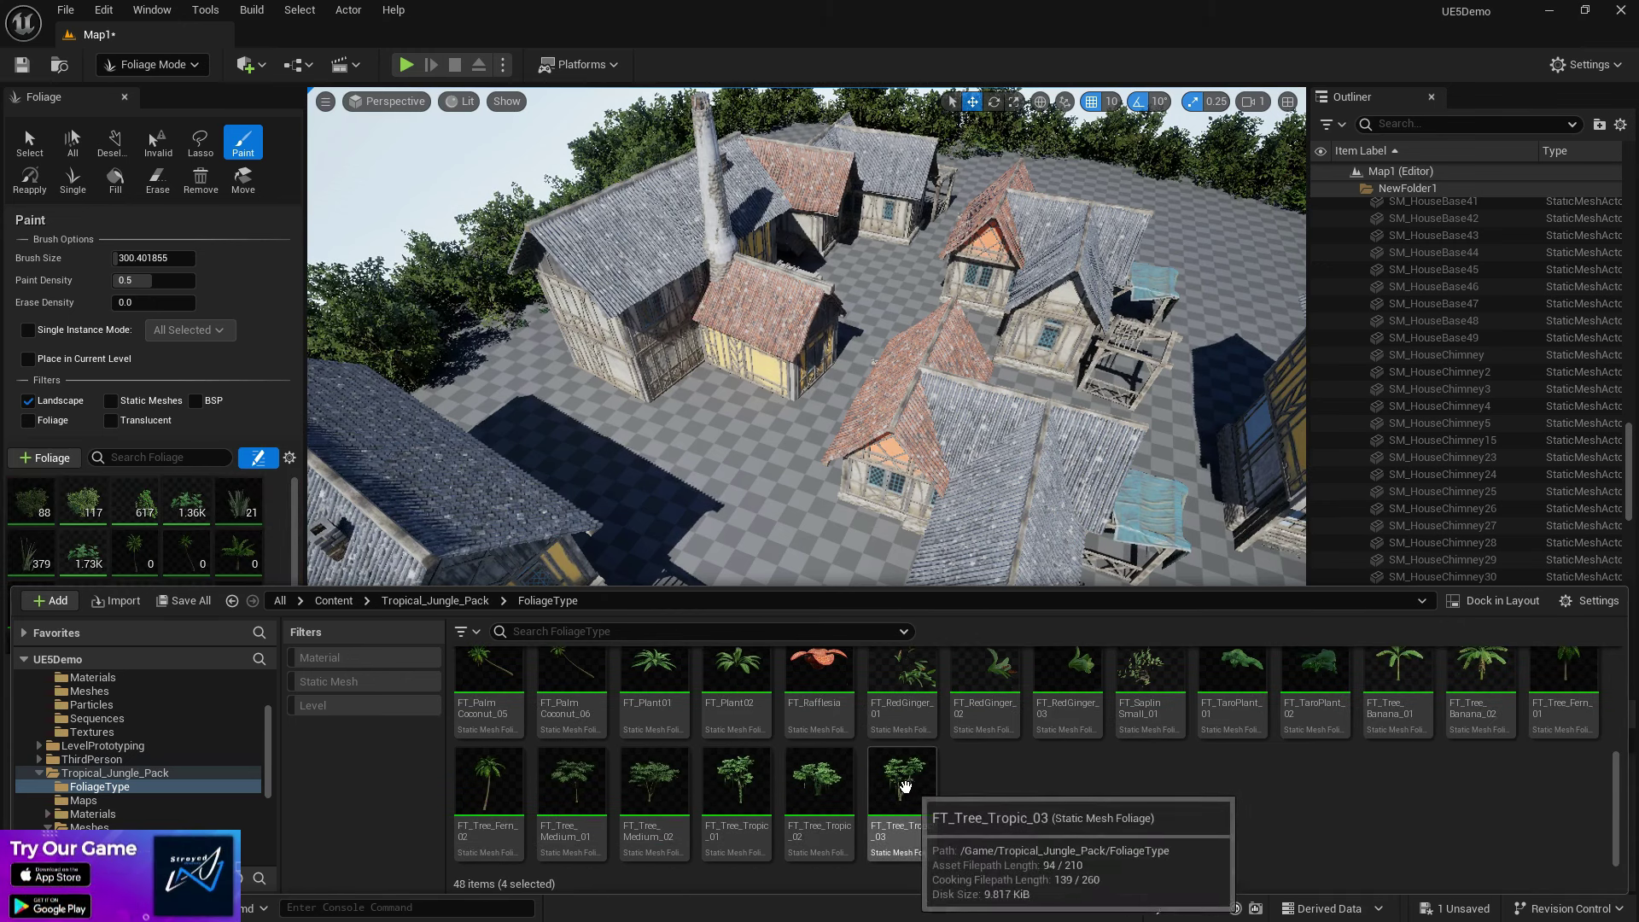
{"action": "left_click_drag", "start_coordinate": [663, 807], "coordinate": [197, 536]}
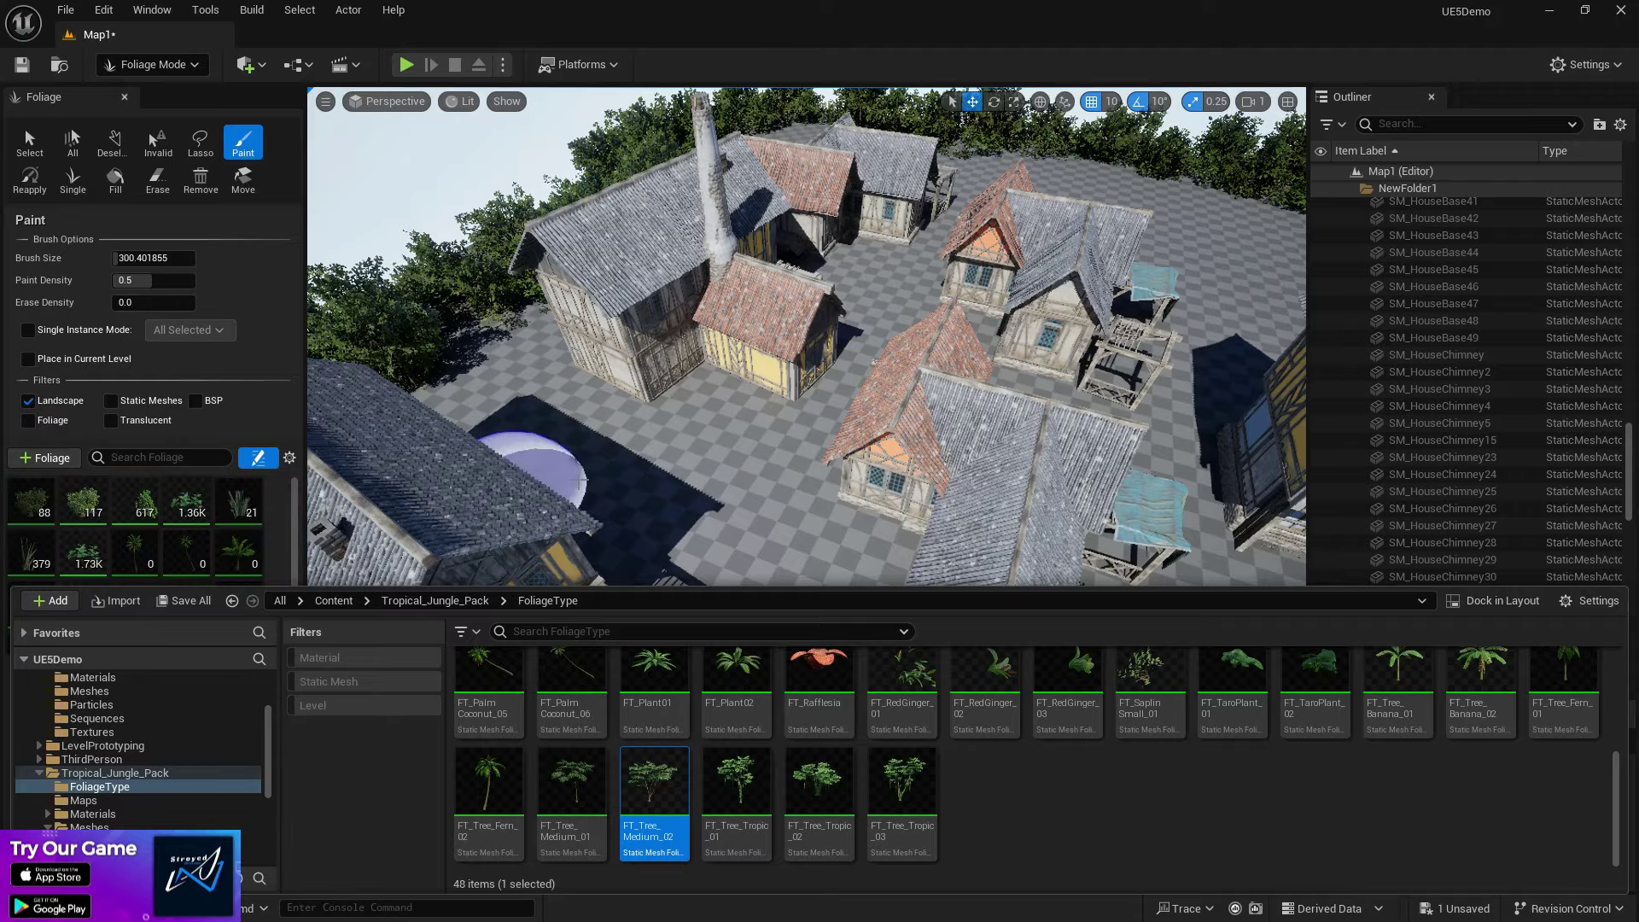
Step: Paint a trial foliage patch on the ground between the large houses and undo it
{"action": "right_click_drag", "start_coordinate": [561, 474], "coordinate": [597, 456]}
{"action": "mouse_move", "coordinate": [586, 529]}
{"action": "right_mouse_down"}
{"action": "mouse_move", "coordinate": [628, 497]}
{"action": "mouse_move", "coordinate": [678, 503]}
{"action": "mouse_move", "coordinate": [634, 495]}
{"action": "right_mouse_up"}
{"action": "left_click", "coordinate": [634, 495]}
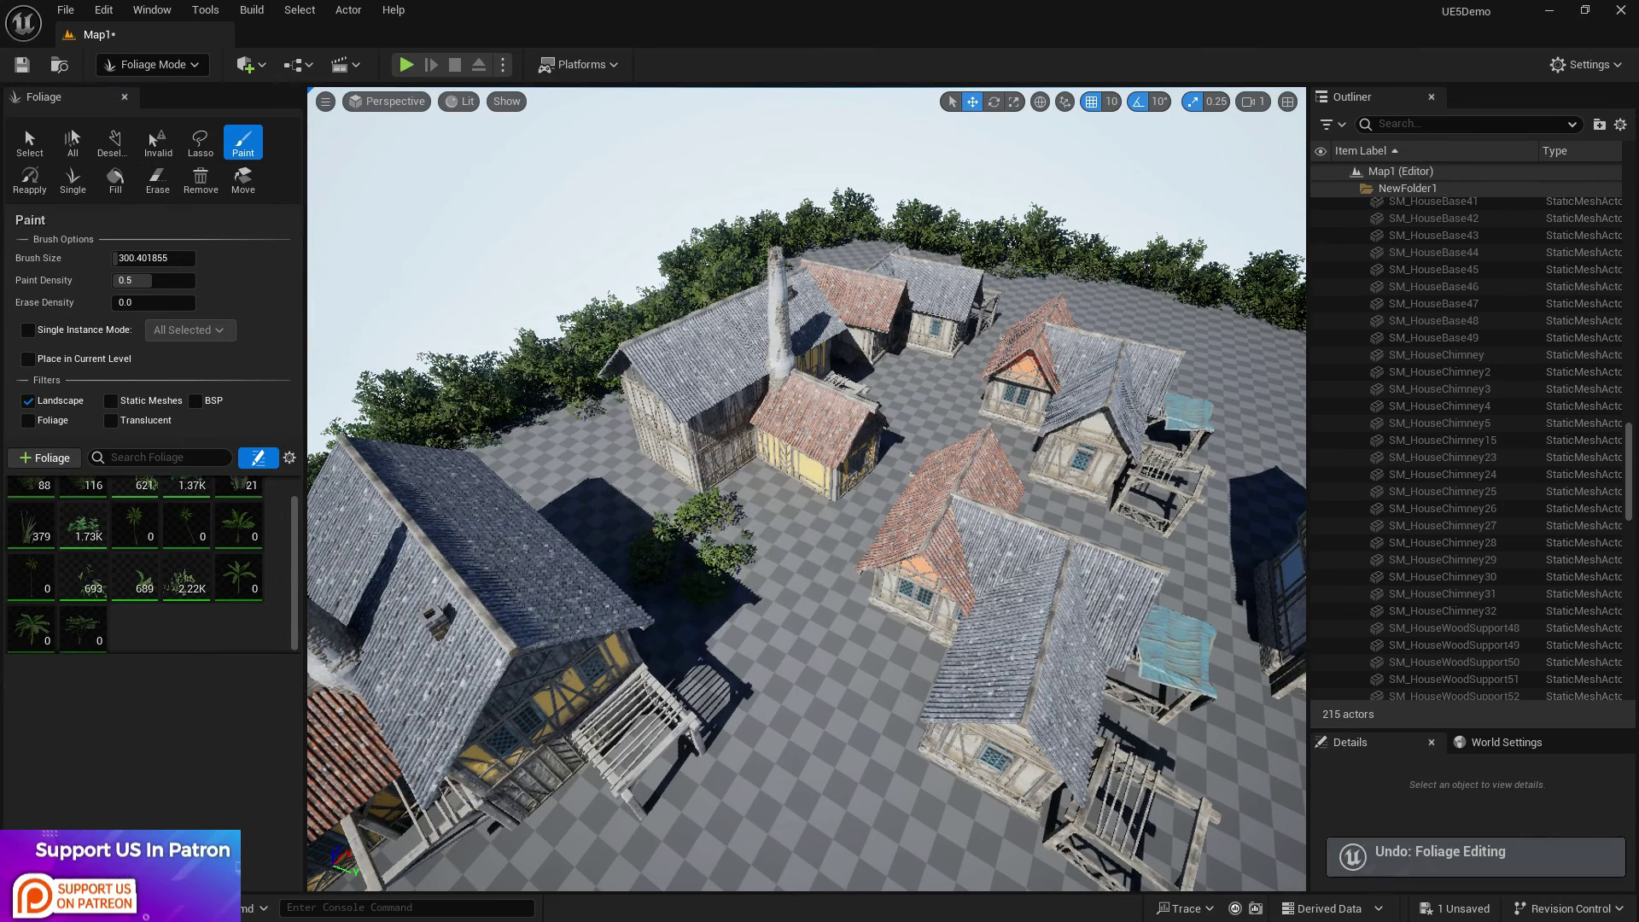
{"action": "key", "text": "ctrl+z"}
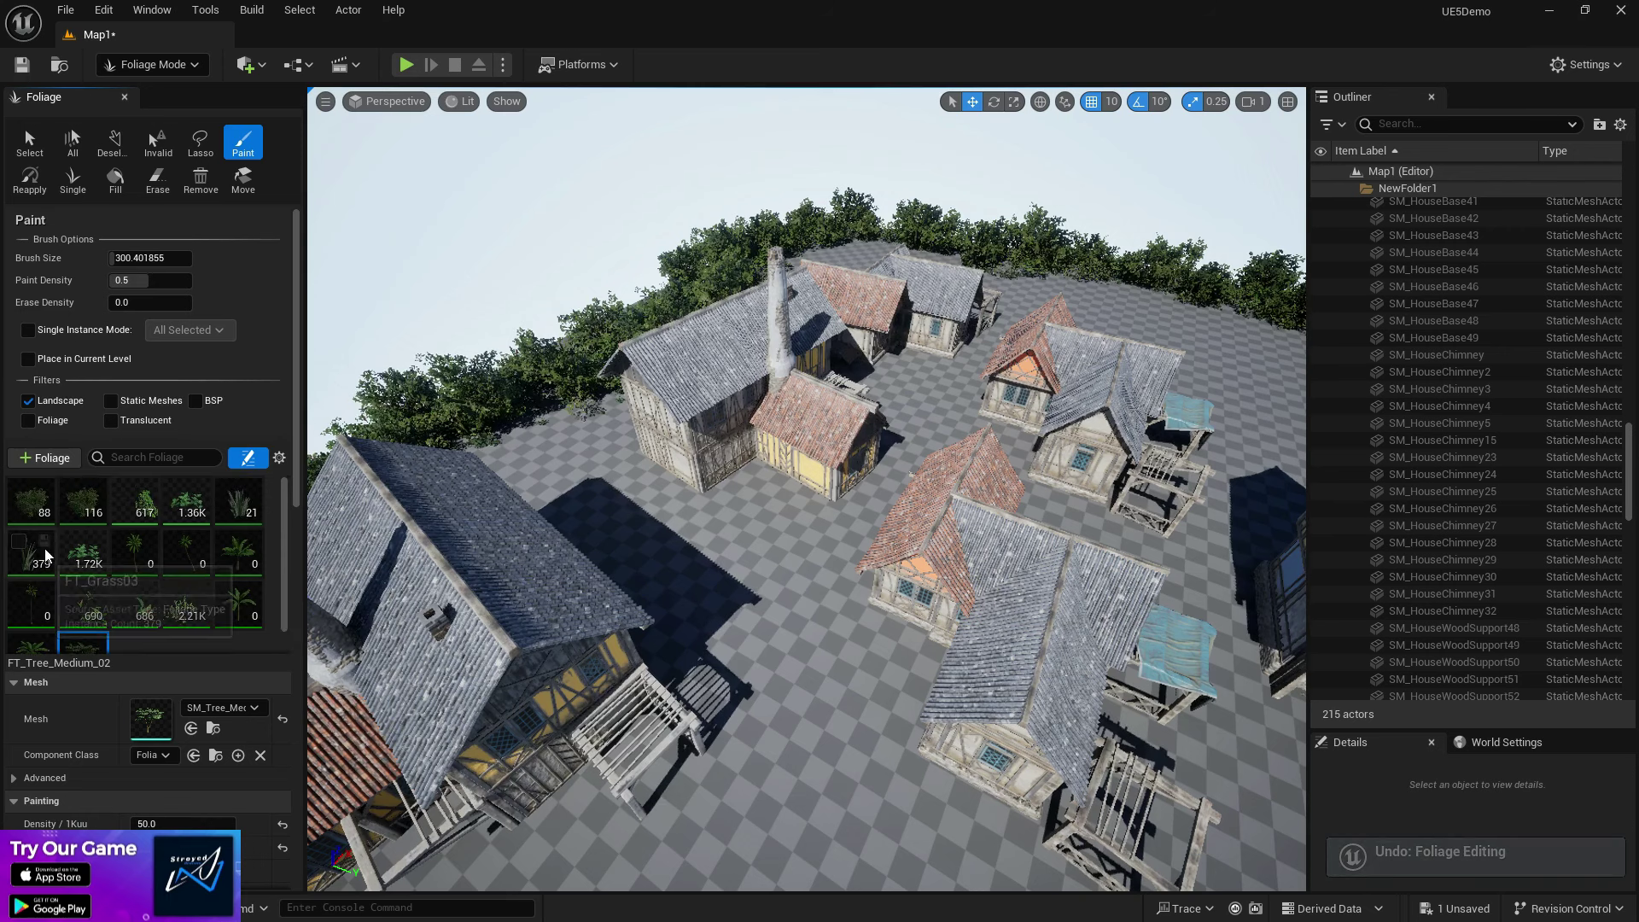
Step: Adjust which palette foliage types are active, leaving FT_Bush_02 off, and paint a patch between the houses
{"action": "left_click", "coordinate": [71, 495], "text": "shift"}
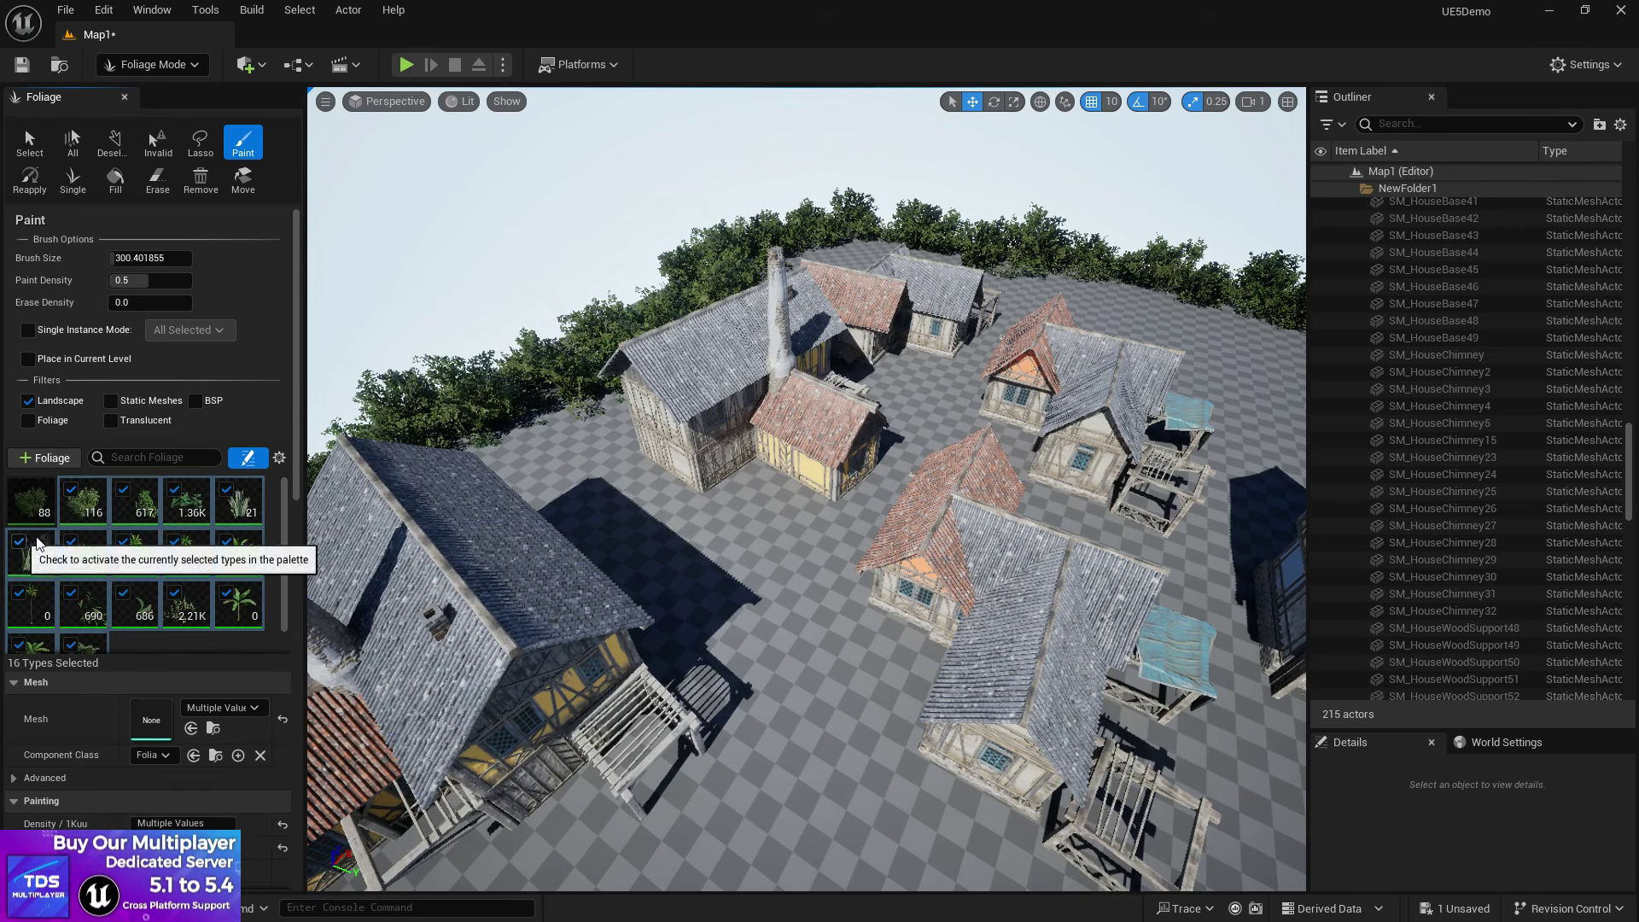
{"action": "left_click", "coordinate": [72, 491]}
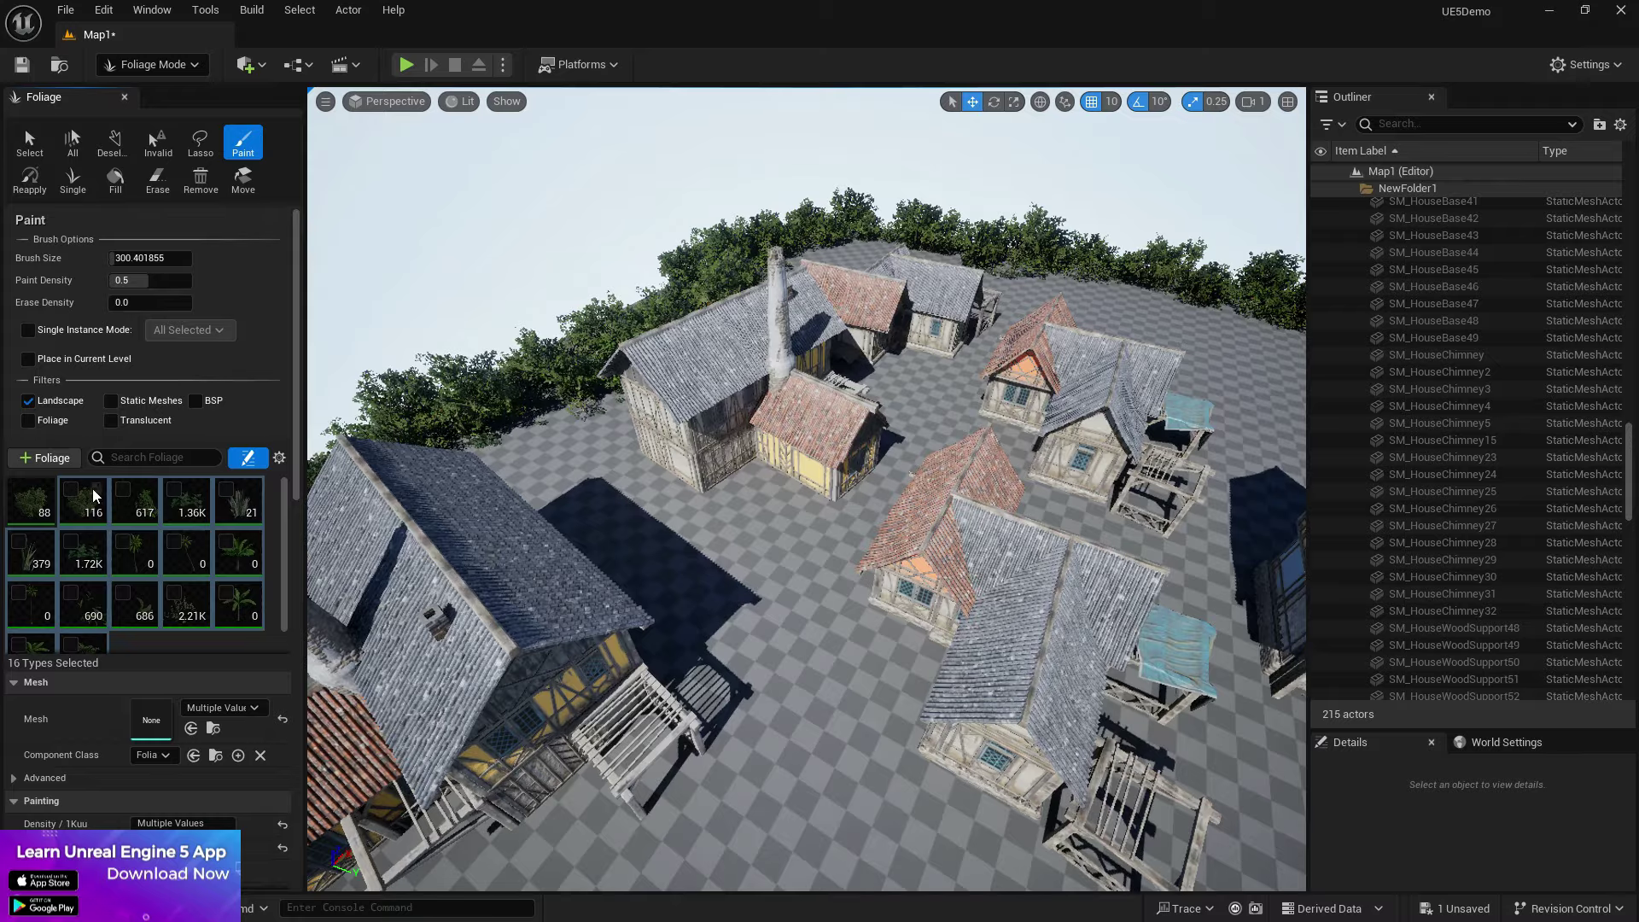
{"action": "left_click", "coordinate": [739, 557]}
{"action": "key", "text": "w"}
{"action": "mouse_move", "coordinate": [819, 550]}
{"action": "right_mouse_down"}
{"action": "mouse_move", "coordinate": [798, 572]}
{"action": "mouse_move", "coordinate": [785, 478]}
{"action": "right_mouse_up"}
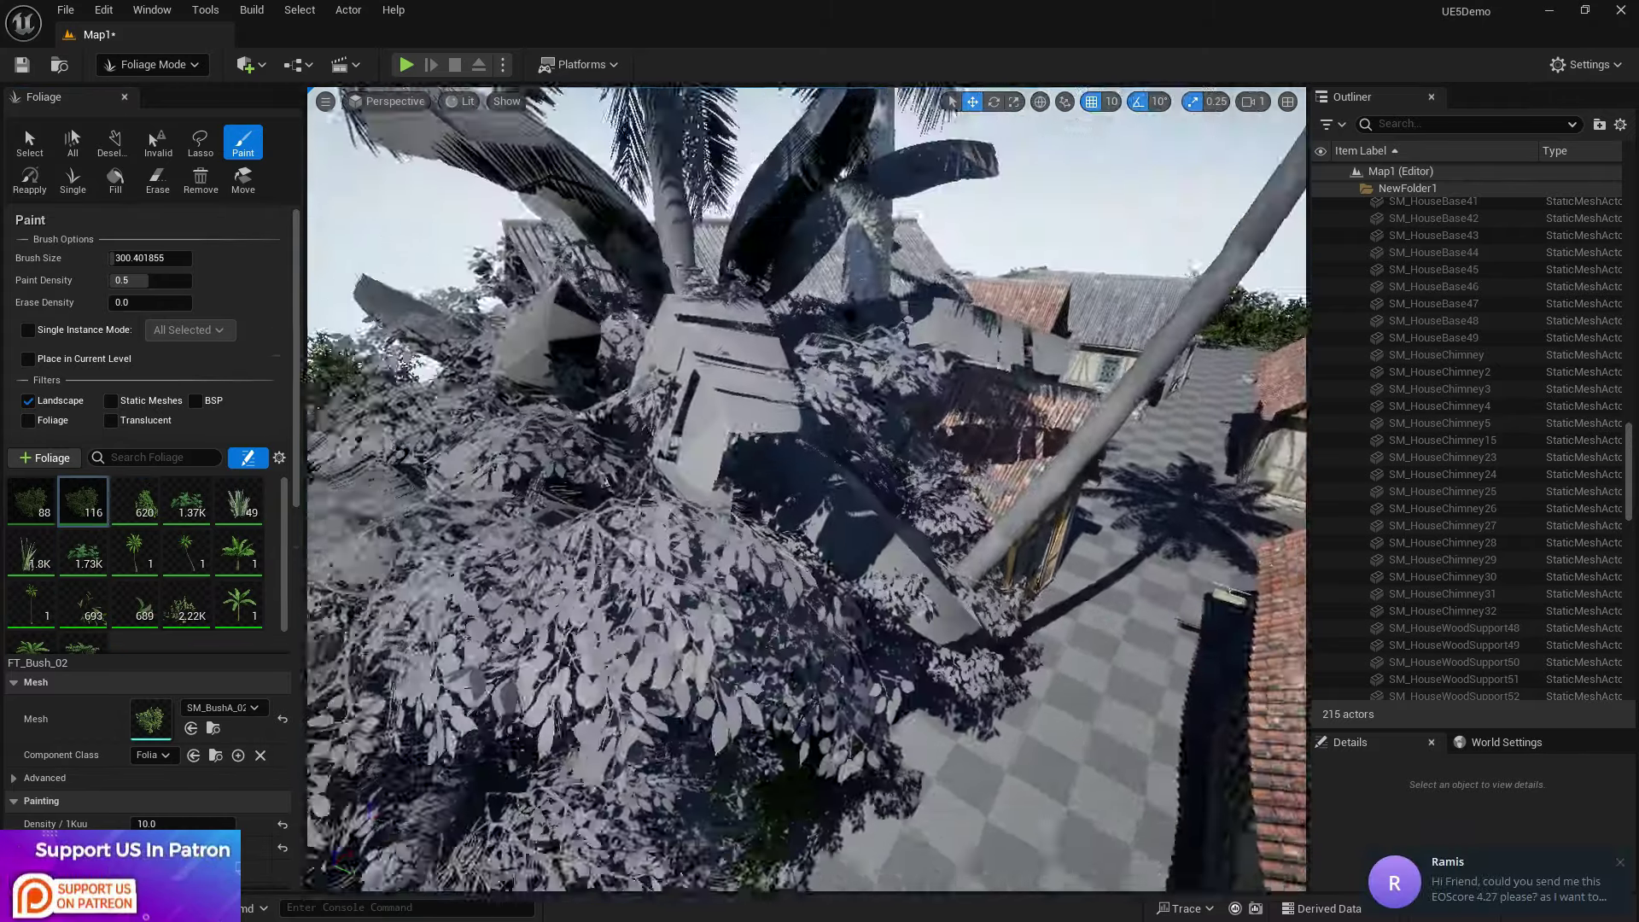
Step: Examine the painted tree cluster between the houses from ground level and erase it
{"action": "right_click_drag", "start_coordinate": [606, 483], "coordinate": [589, 452]}
{"action": "key", "text": "s"}
{"action": "key", "text": "s"}
{"action": "mouse_move", "coordinate": [1101, 602]}
{"action": "right_mouse_down"}
{"action": "mouse_move", "coordinate": [1092, 563]}
{"action": "mouse_move", "coordinate": [1054, 623]}
{"action": "mouse_move", "coordinate": [1086, 542]}
{"action": "mouse_move", "coordinate": [1007, 499]}
{"action": "right_mouse_up"}
{"action": "key", "text": "w"}
{"action": "key", "text": "s"}
{"action": "key", "text": "w"}
{"action": "mouse_move", "coordinate": [604, 589]}
{"action": "right_mouse_down"}
{"action": "mouse_move", "coordinate": [640, 623]}
{"action": "mouse_move", "coordinate": [603, 612]}
{"action": "right_mouse_up"}
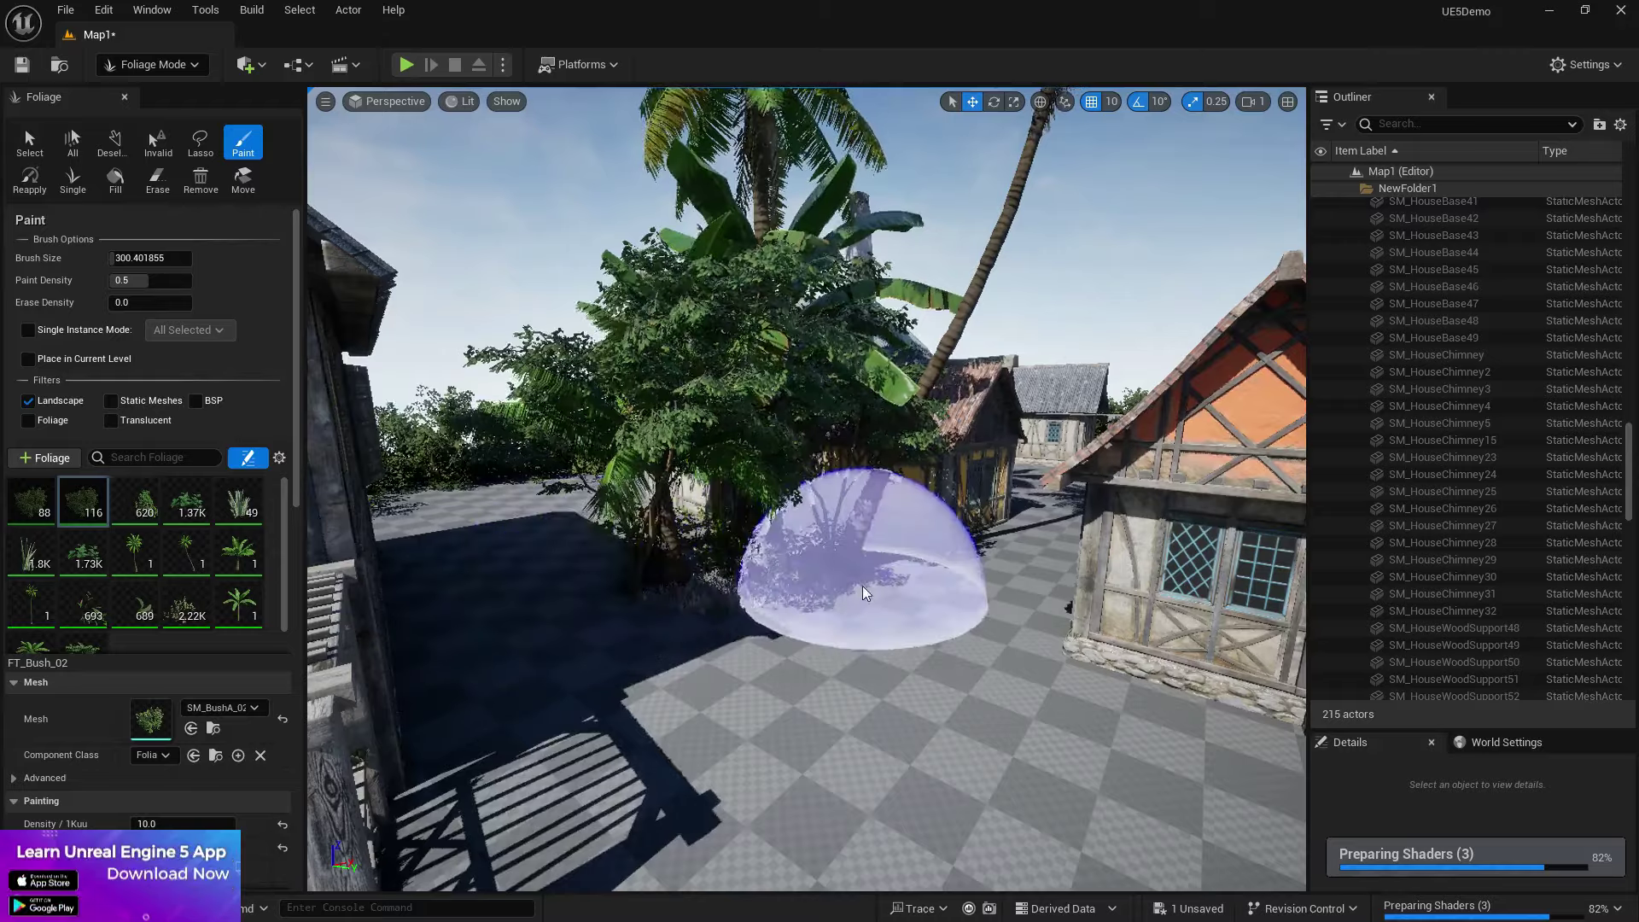
{"action": "left_click_drag", "start_coordinate": [802, 624], "coordinate": [817, 566], "text": "shift"}
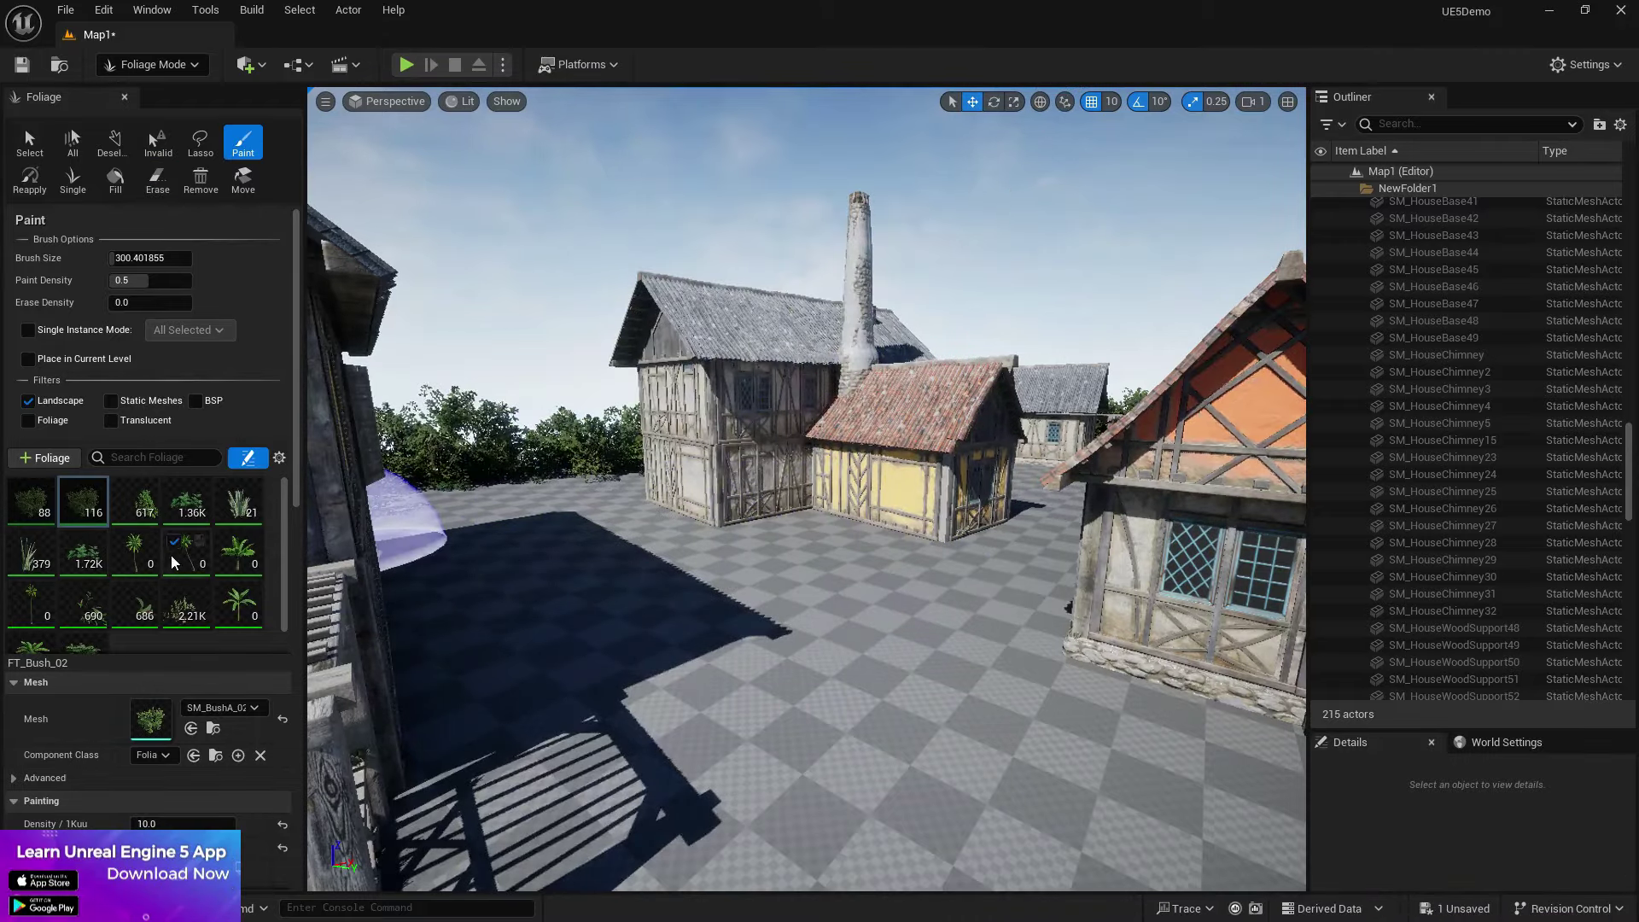
Step: Paint a trial cluster of palms and plants beside the two-storey house and erase it
{"action": "mouse_move", "coordinate": [583, 493]}
{"action": "right_mouse_down"}
{"action": "mouse_move", "coordinate": [598, 461]}
{"action": "mouse_move", "coordinate": [640, 512]}
{"action": "right_mouse_up"}
{"action": "key", "text": "w"}
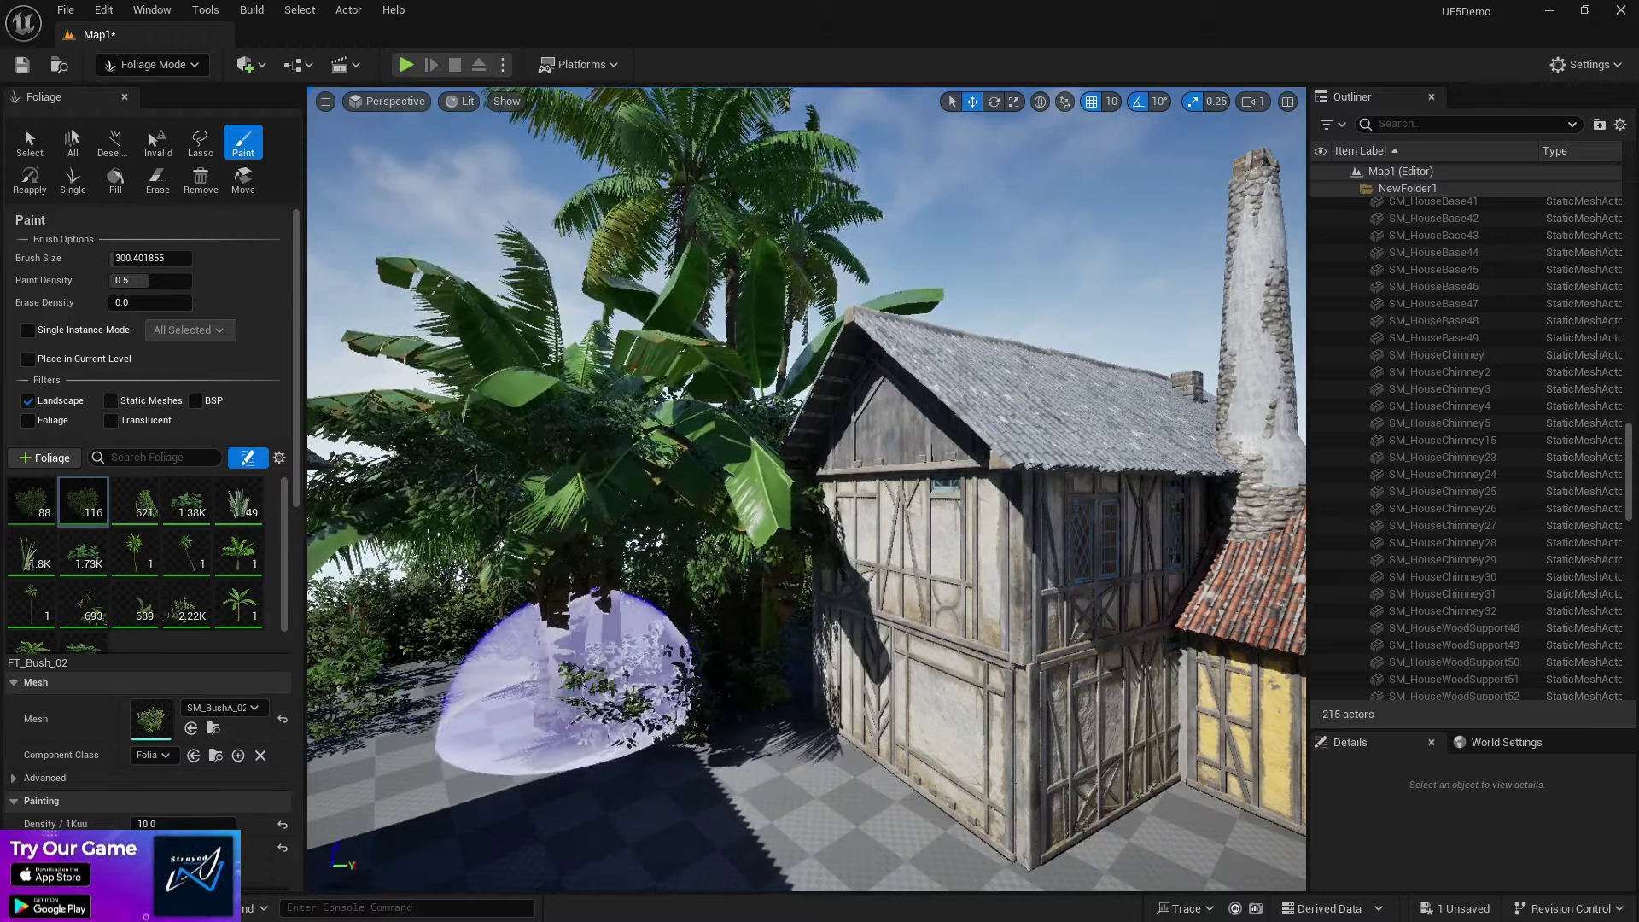
{"action": "left_click_drag", "start_coordinate": [586, 674], "coordinate": [707, 672], "text": "shift"}
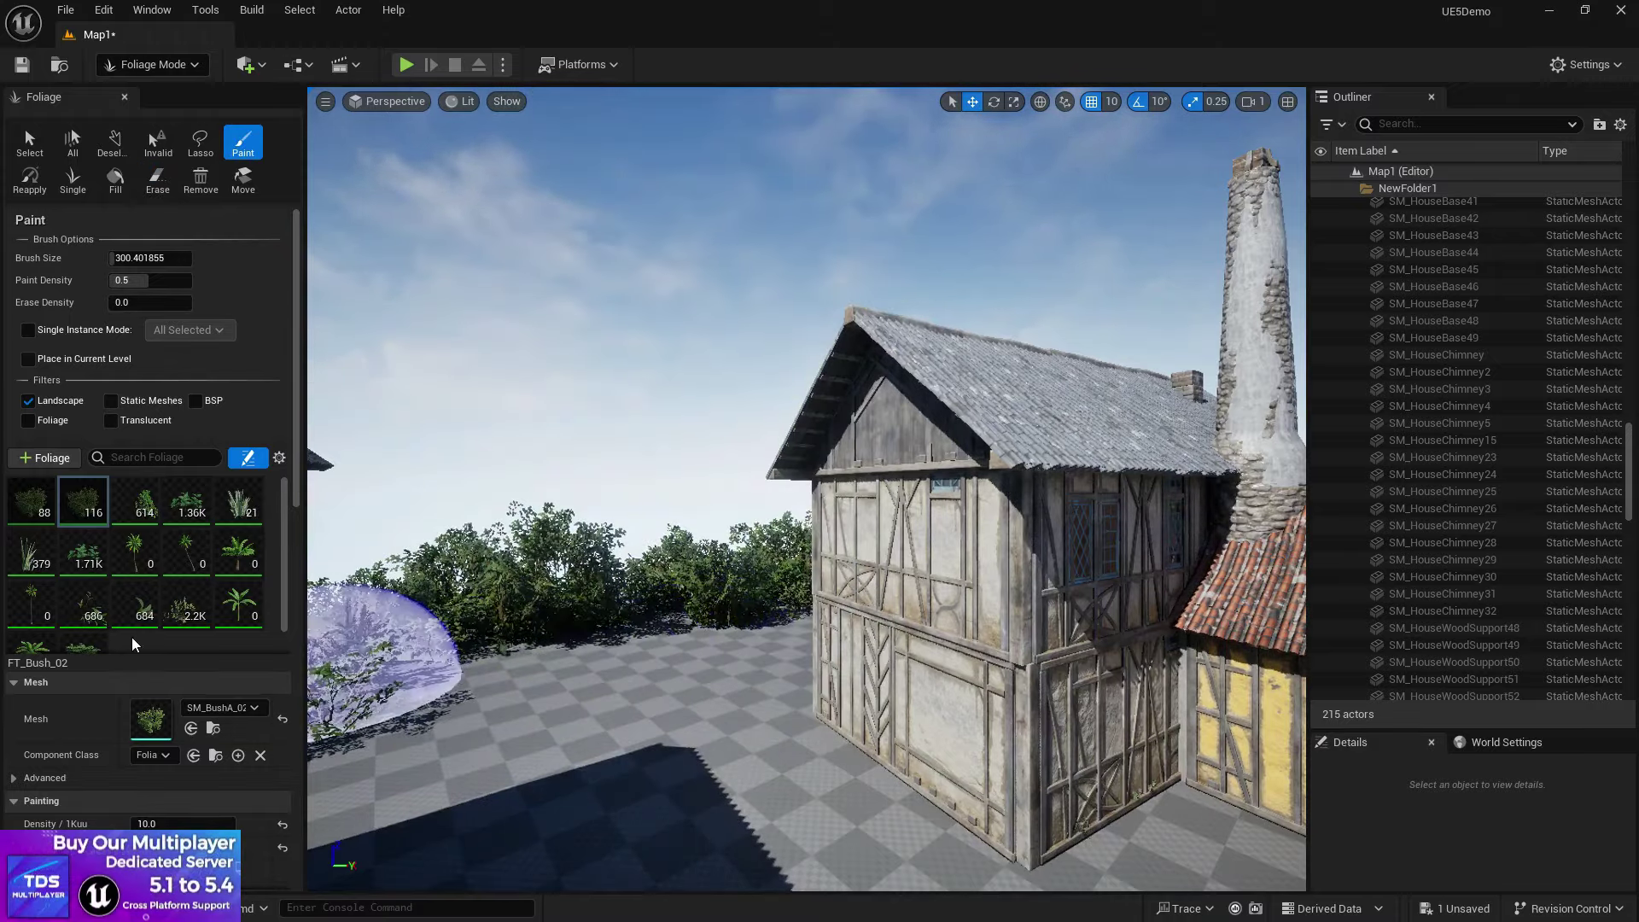
Step: Set the density of the seven palm, banana and medium tree types to 0.1 and paint foliage beside the two-storey house
{"action": "scroll", "coordinate": [208, 510], "scroll_direction": "down", "scroll_amount": 1}
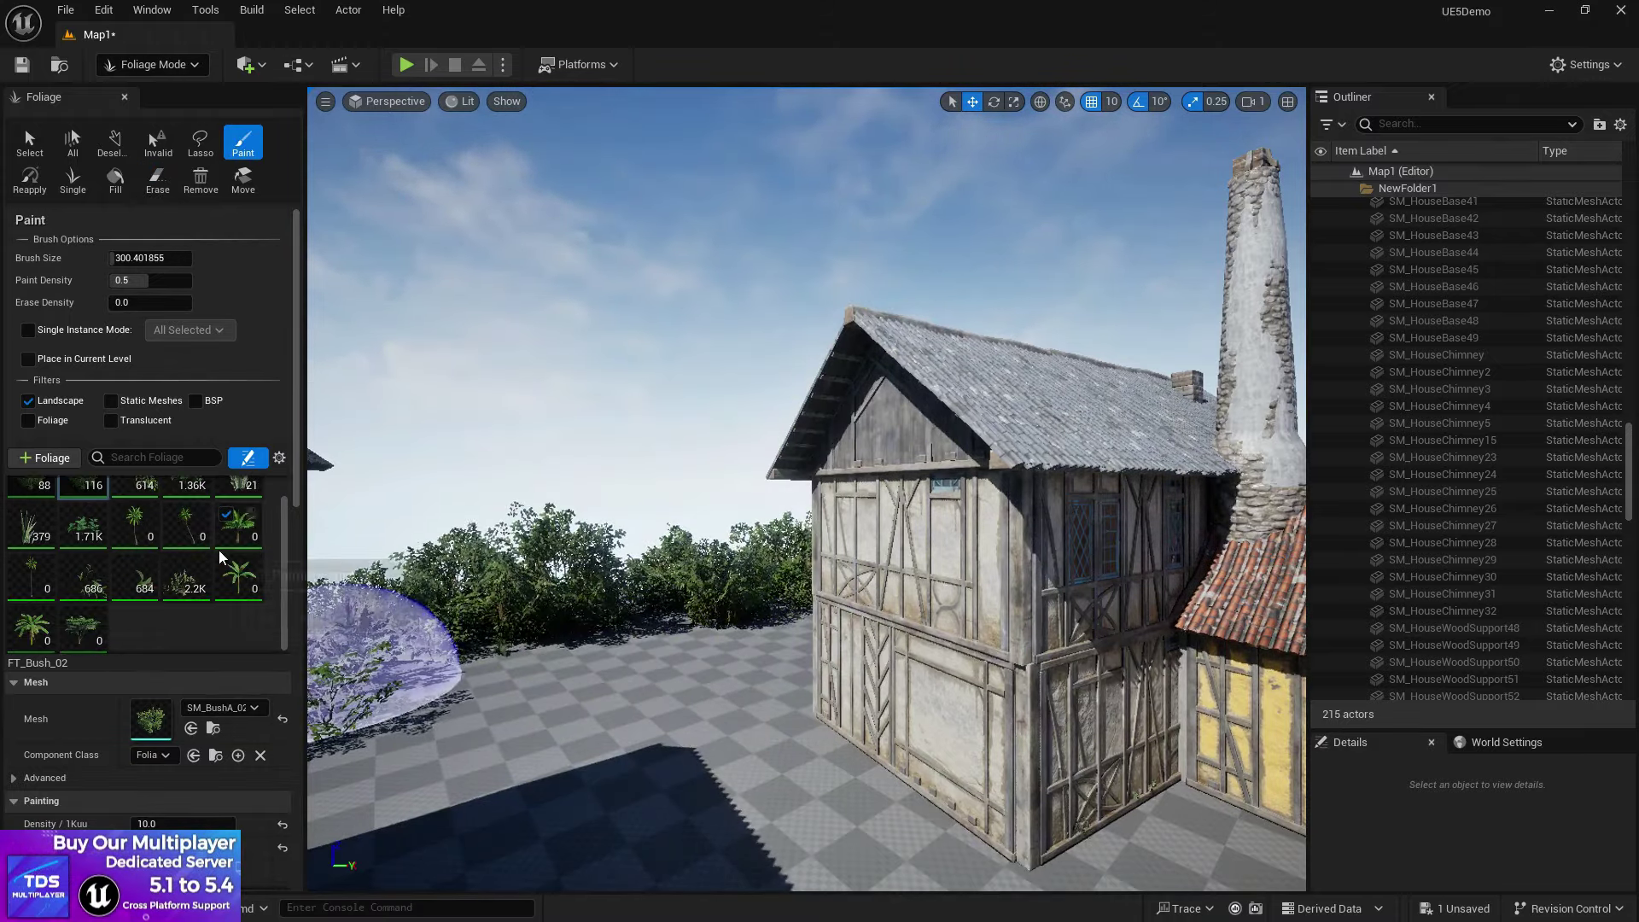
{"action": "left_click", "coordinate": [175, 593]}
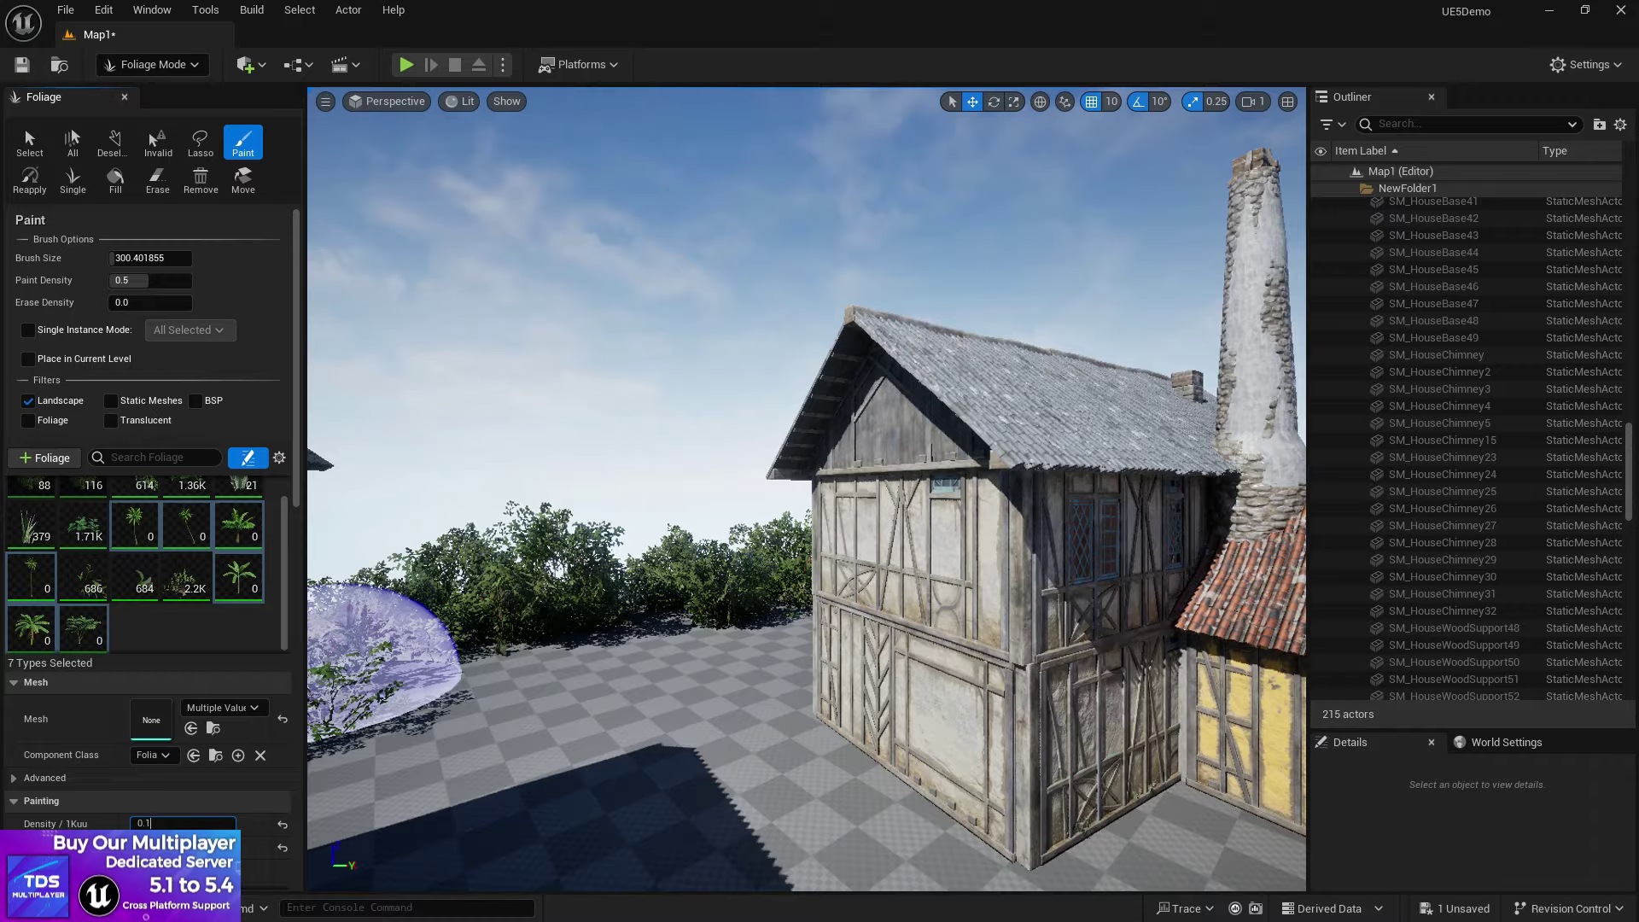
{"action": "left_click", "coordinate": [671, 740]}
{"action": "key", "text": "w"}
{"action": "right_click_drag", "start_coordinate": [670, 740], "coordinate": [671, 815]}
{"action": "key", "text": "s"}
{"action": "mouse_move", "coordinate": [763, 617]}
{"action": "right_mouse_down"}
{"action": "mouse_move", "coordinate": [762, 682]}
{"action": "mouse_move", "coordinate": [768, 653]}
{"action": "right_mouse_up"}
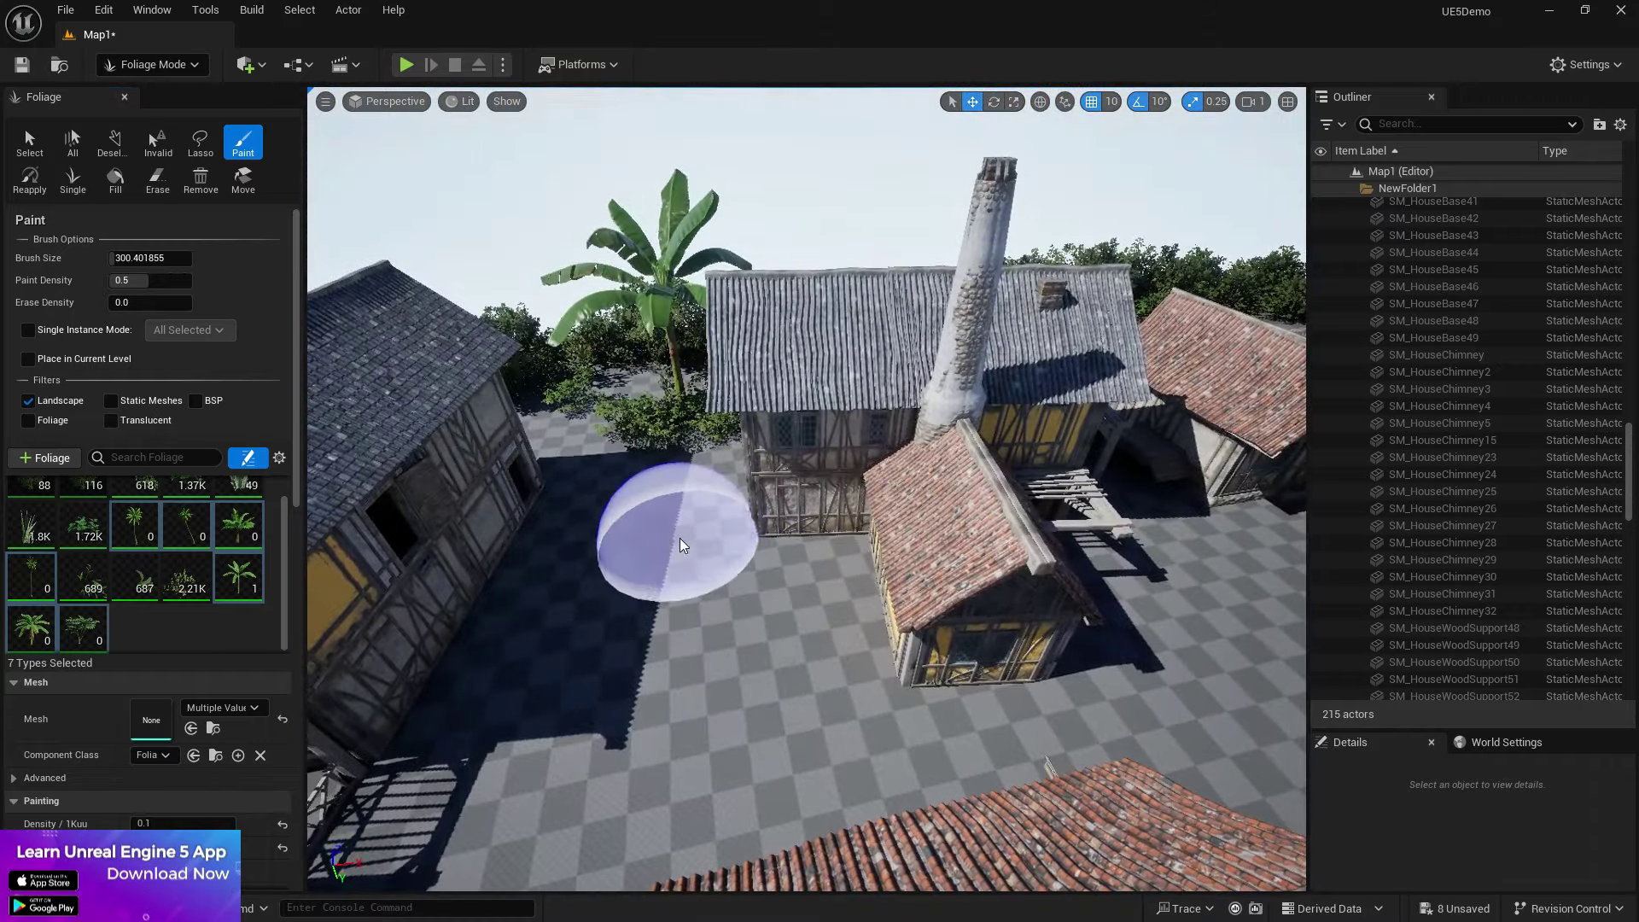
Step: Try a foliage stroke on the open ground between the two large houses and erase it
{"action": "left_click_drag", "start_coordinate": [680, 541], "coordinate": [683, 640]}
{"action": "mouse_move", "coordinate": [683, 640]}
{"action": "right_mouse_down"}
{"action": "mouse_move", "coordinate": [741, 642]}
{"action": "mouse_move", "coordinate": [709, 640]}
{"action": "right_mouse_up"}
{"action": "key", "text": "a"}
{"action": "mouse_move", "coordinate": [708, 640]}
{"action": "left_mouse_down", "text": "shift"}
{"action": "mouse_move", "coordinate": [713, 569]}
{"action": "mouse_move", "coordinate": [665, 589]}
{"action": "left_mouse_up", "text": "shift"}
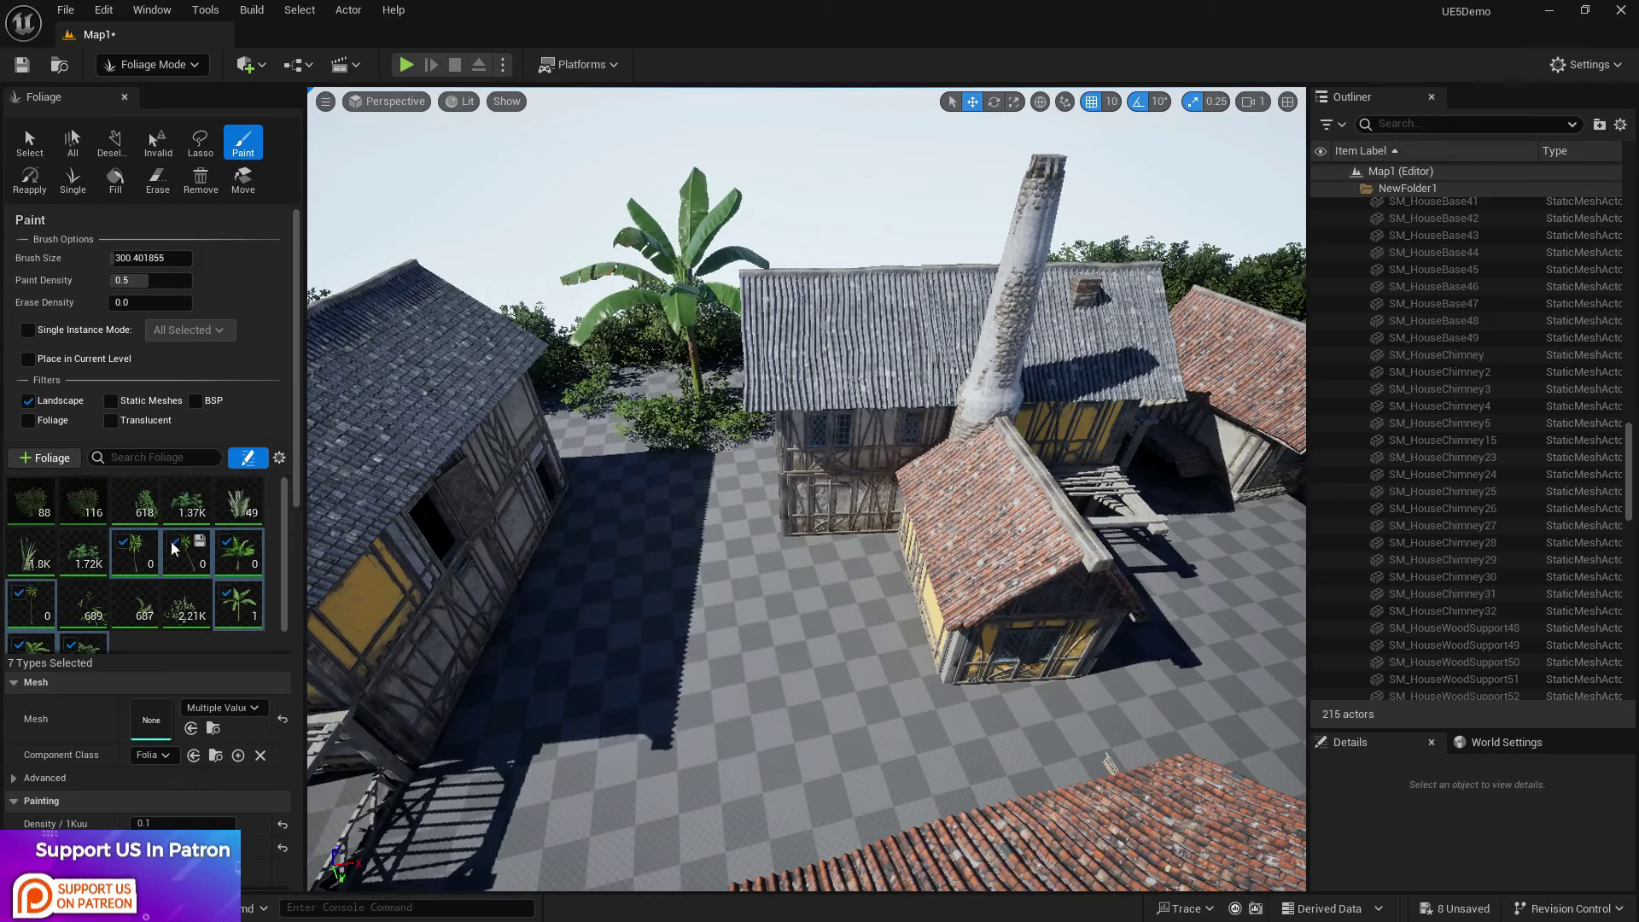
Step: Try a stroke of bushes and grass on the open ground between the two large houses and erase it
{"action": "left_click", "coordinate": [234, 493]}
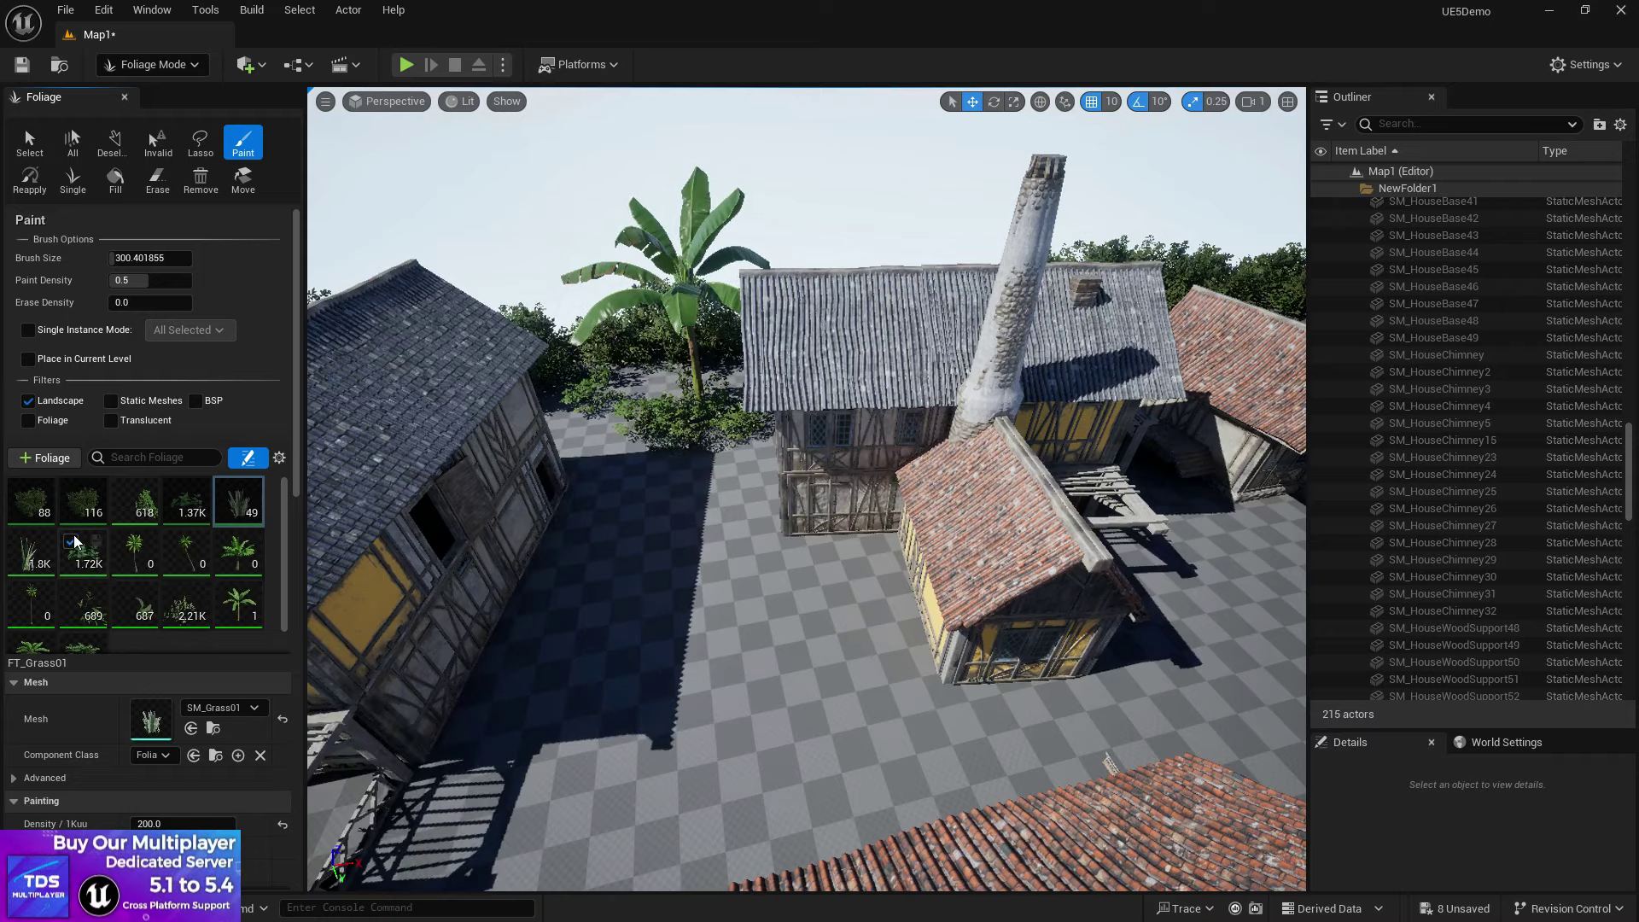
{"action": "left_click", "coordinate": [74, 593]}
{"action": "left_click_drag", "start_coordinate": [713, 602], "coordinate": [802, 716]}
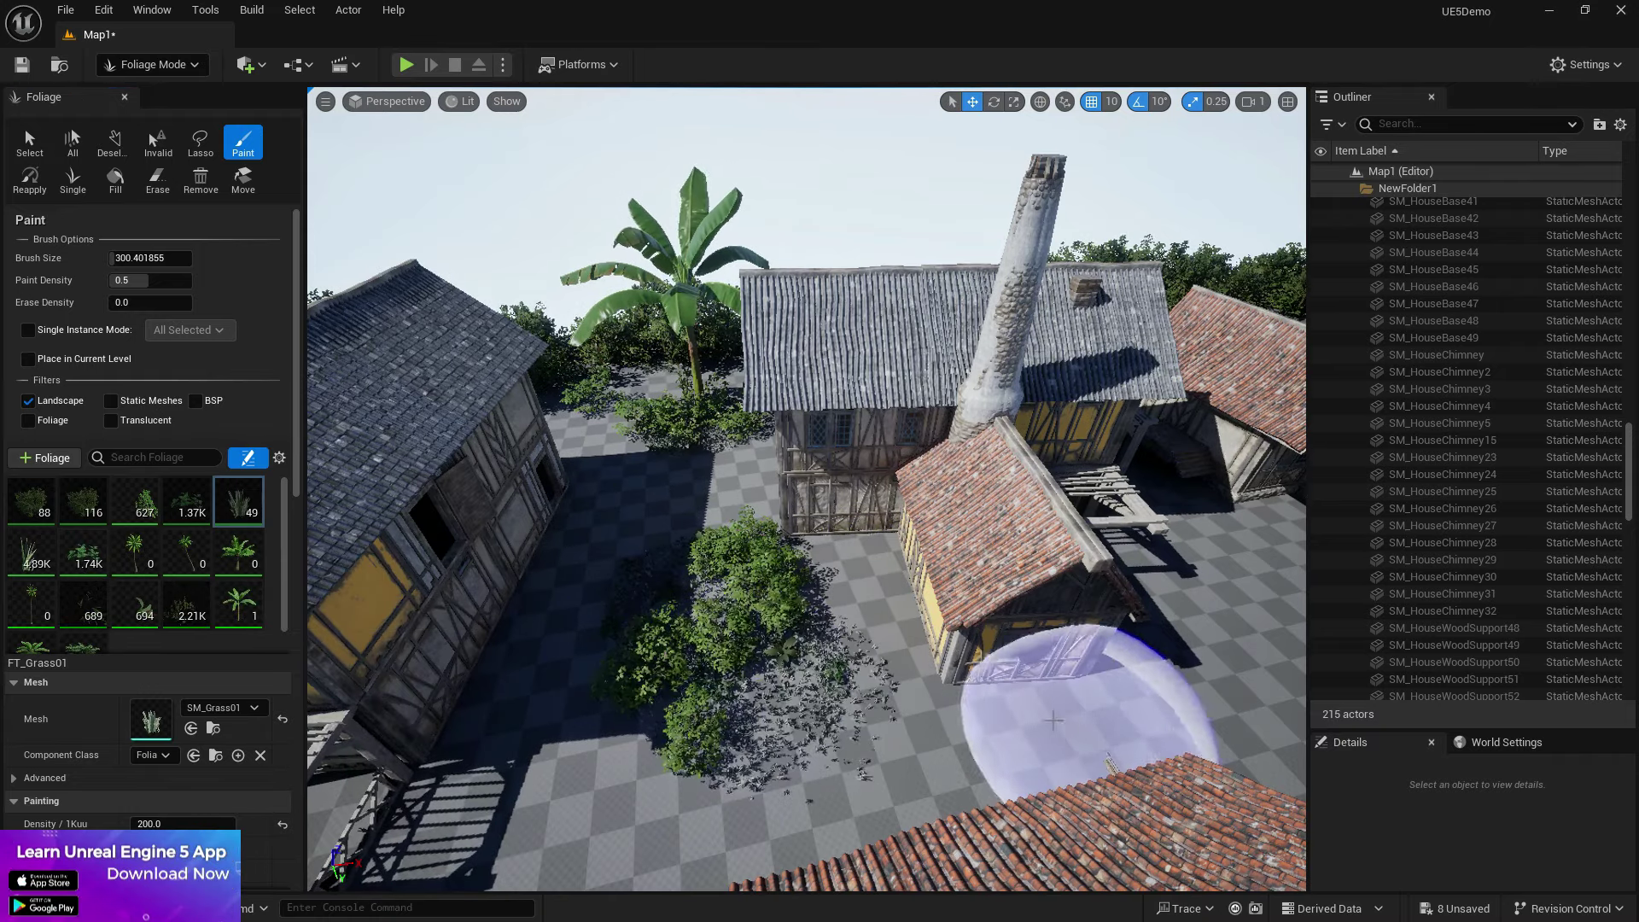
{"action": "right_click_drag", "start_coordinate": [911, 658], "coordinate": [911, 709]}
{"action": "mouse_move", "coordinate": [776, 637]}
{"action": "left_mouse_down", "text": "shift"}
{"action": "mouse_move", "coordinate": [790, 678]}
{"action": "mouse_move", "coordinate": [724, 597]}
{"action": "left_mouse_up", "text": "shift"}
Step: Paint trial patches of bushes and grass on the open ground between the houses in the village centre
{"action": "mouse_move", "coordinate": [724, 597]}
{"action": "right_mouse_down"}
{"action": "mouse_move", "coordinate": [790, 578]}
{"action": "mouse_move", "coordinate": [790, 555]}
{"action": "right_mouse_up"}
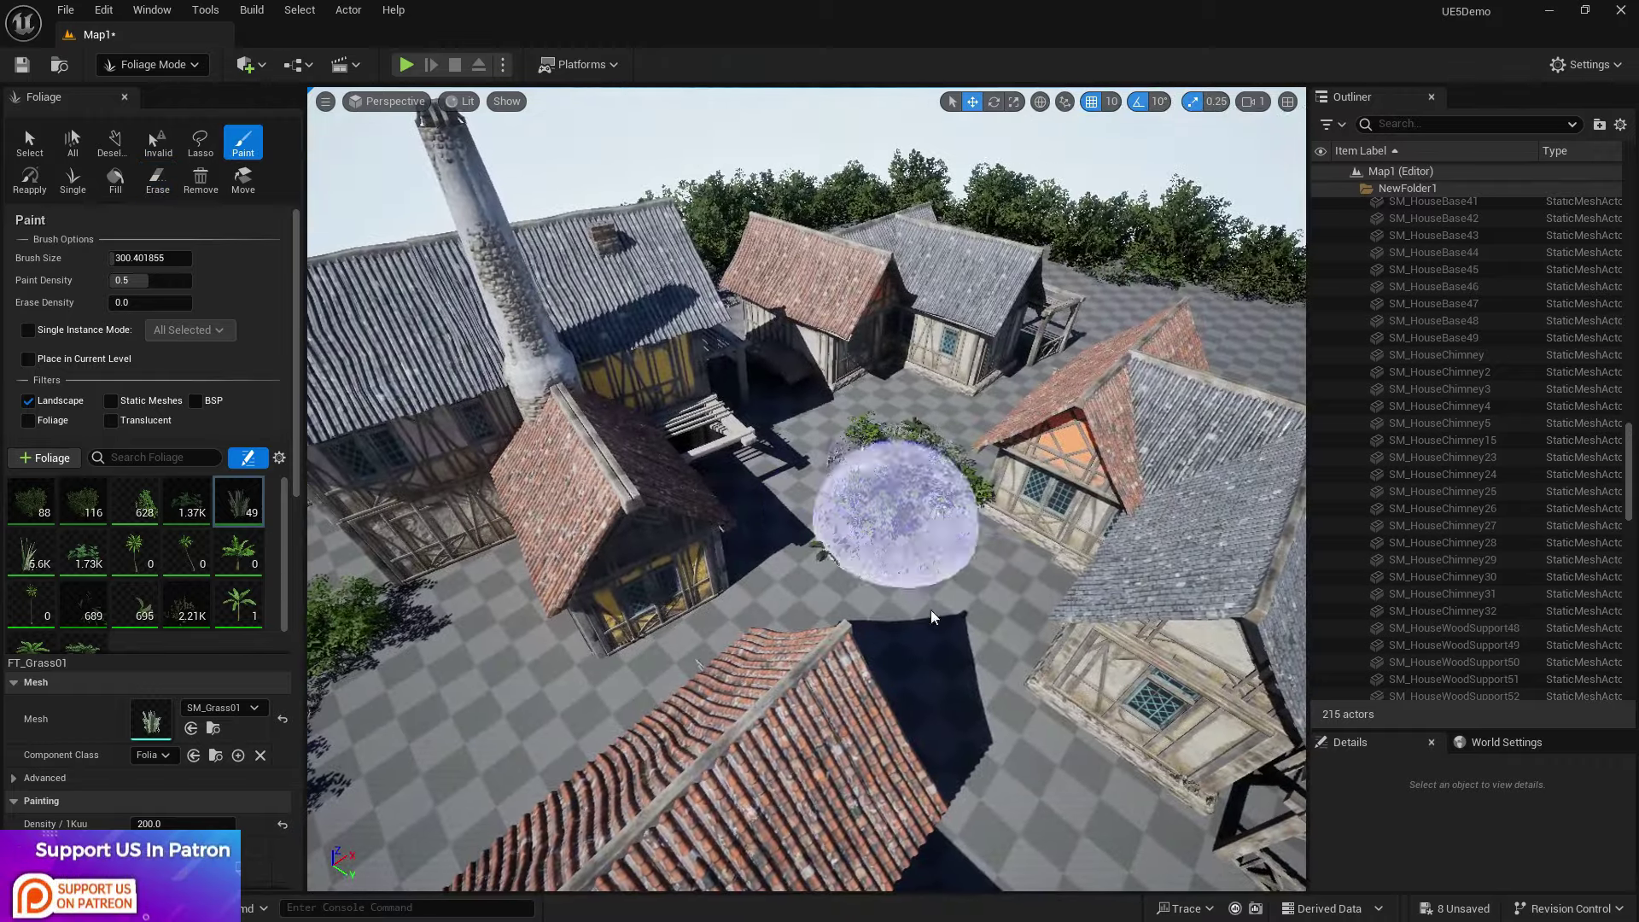
{"action": "left_click", "coordinate": [894, 527]}
{"action": "right_click_drag", "start_coordinate": [936, 618], "coordinate": [936, 674]}
{"action": "left_click", "coordinate": [867, 514]}
{"action": "mouse_move", "coordinate": [867, 514]}
{"action": "right_mouse_down"}
{"action": "mouse_move", "coordinate": [1087, 549]}
{"action": "mouse_move", "coordinate": [1086, 500]}
{"action": "right_mouse_up"}
{"action": "left_click", "coordinate": [980, 489]}
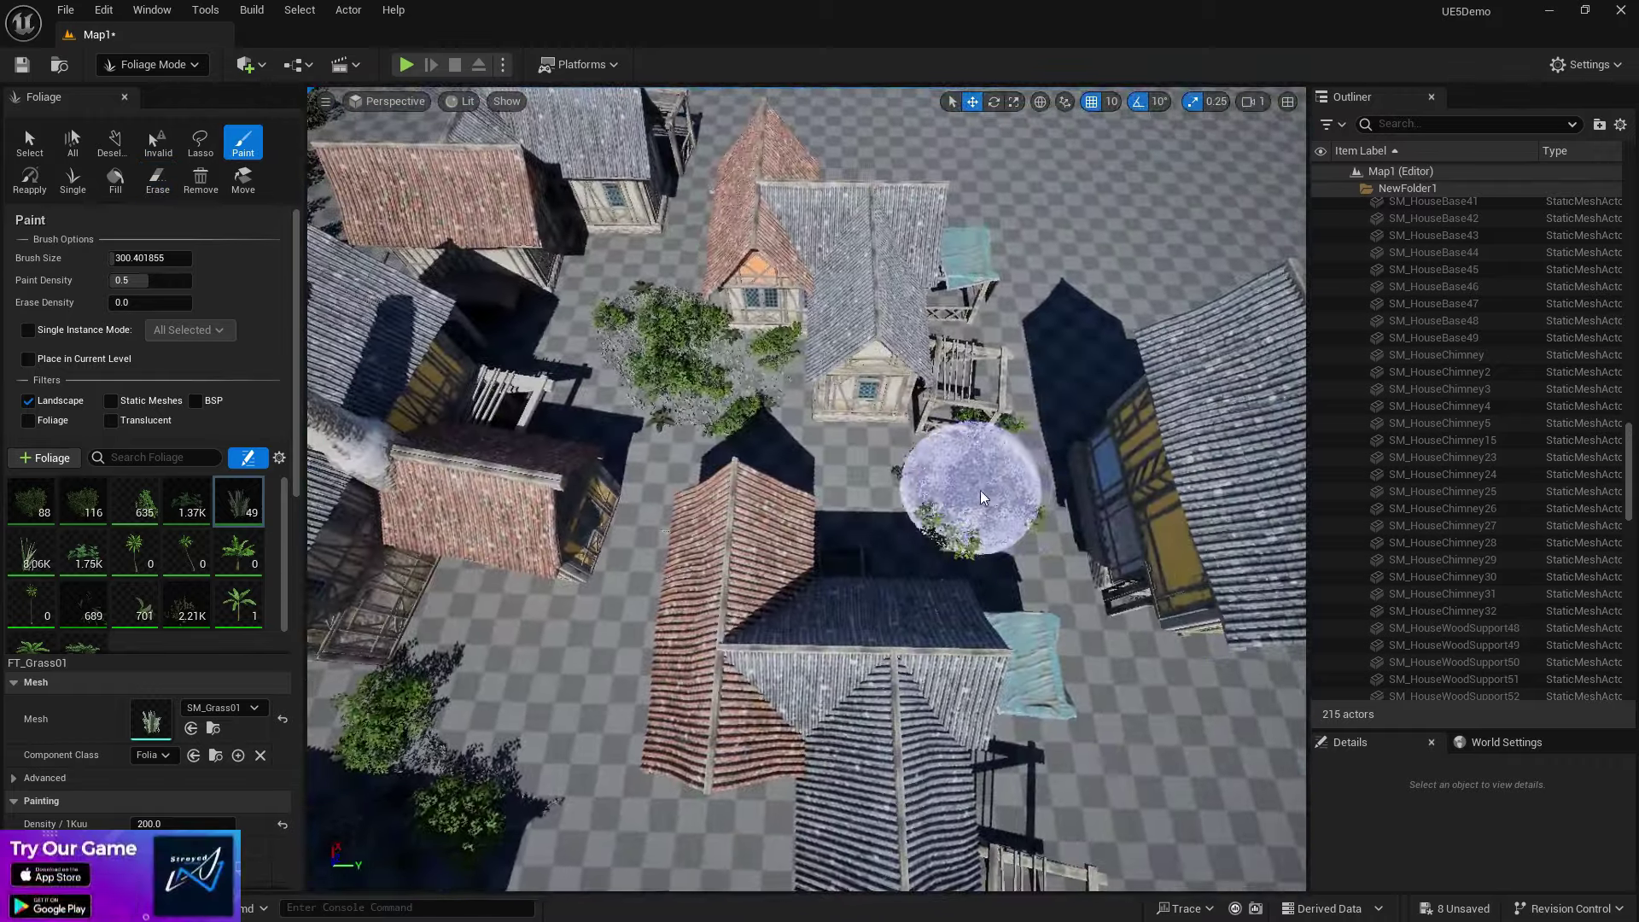
Step: Paint further trial patches of bushes, grass and trees around the outer houses of the village
{"action": "mouse_move", "coordinate": [1075, 419]}
{"action": "right_mouse_down"}
{"action": "mouse_move", "coordinate": [999, 350]}
{"action": "mouse_move", "coordinate": [1067, 359]}
{"action": "right_mouse_up"}
{"action": "mouse_move", "coordinate": [887, 460]}
{"action": "left_mouse_down"}
{"action": "mouse_move", "coordinate": [738, 420]}
{"action": "mouse_move", "coordinate": [739, 348]}
{"action": "left_mouse_up"}
{"action": "right_click_drag", "start_coordinate": [739, 349], "coordinate": [631, 401]}
{"action": "right_click_drag", "start_coordinate": [771, 707], "coordinate": [897, 615]}
{"action": "left_click_drag", "start_coordinate": [896, 615], "coordinate": [683, 521]}
{"action": "right_click_drag", "start_coordinate": [790, 404], "coordinate": [779, 502]}
{"action": "left_click", "coordinate": [778, 503]}
{"action": "left_click", "coordinate": [903, 553]}
{"action": "left_click", "coordinate": [887, 705]}
Step: Undo the last two foliage strokes
{"action": "mouse_move", "coordinate": [887, 704]}
{"action": "right_mouse_down"}
{"action": "mouse_move", "coordinate": [905, 760]}
{"action": "mouse_move", "coordinate": [982, 734]}
{"action": "mouse_move", "coordinate": [1124, 726]}
{"action": "mouse_move", "coordinate": [1135, 700]}
{"action": "right_mouse_up"}
{"action": "mouse_move", "coordinate": [886, 429]}
{"action": "right_mouse_down"}
{"action": "mouse_move", "coordinate": [947, 504]}
{"action": "mouse_move", "coordinate": [886, 429]}
{"action": "mouse_move", "coordinate": [920, 401]}
{"action": "mouse_move", "coordinate": [917, 495]}
{"action": "right_mouse_up"}
{"action": "key", "text": "ctrl+z"}
{"action": "key", "text": "ctrl+z"}
Step: Erase the trial bushes and palm between the houses, enlarging the brush size to 8192
{"action": "mouse_move", "coordinate": [16, 536]}
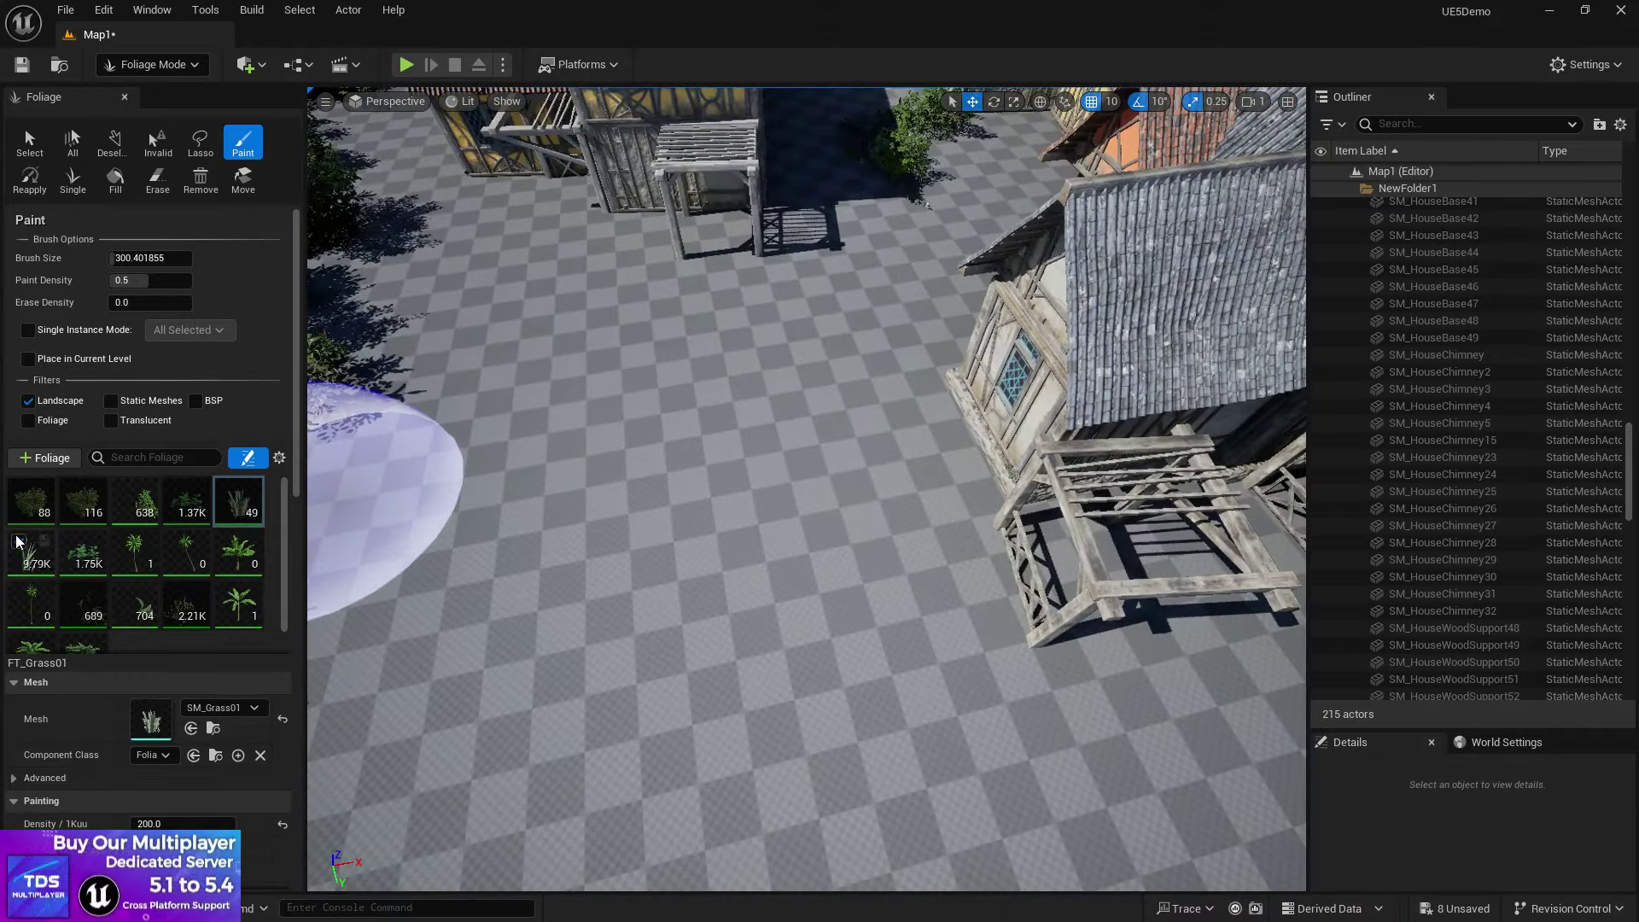
{"action": "mouse_move", "coordinate": [640, 543]}
{"action": "right_mouse_down"}
{"action": "mouse_move", "coordinate": [734, 520]}
{"action": "mouse_move", "coordinate": [772, 427]}
{"action": "right_mouse_up"}
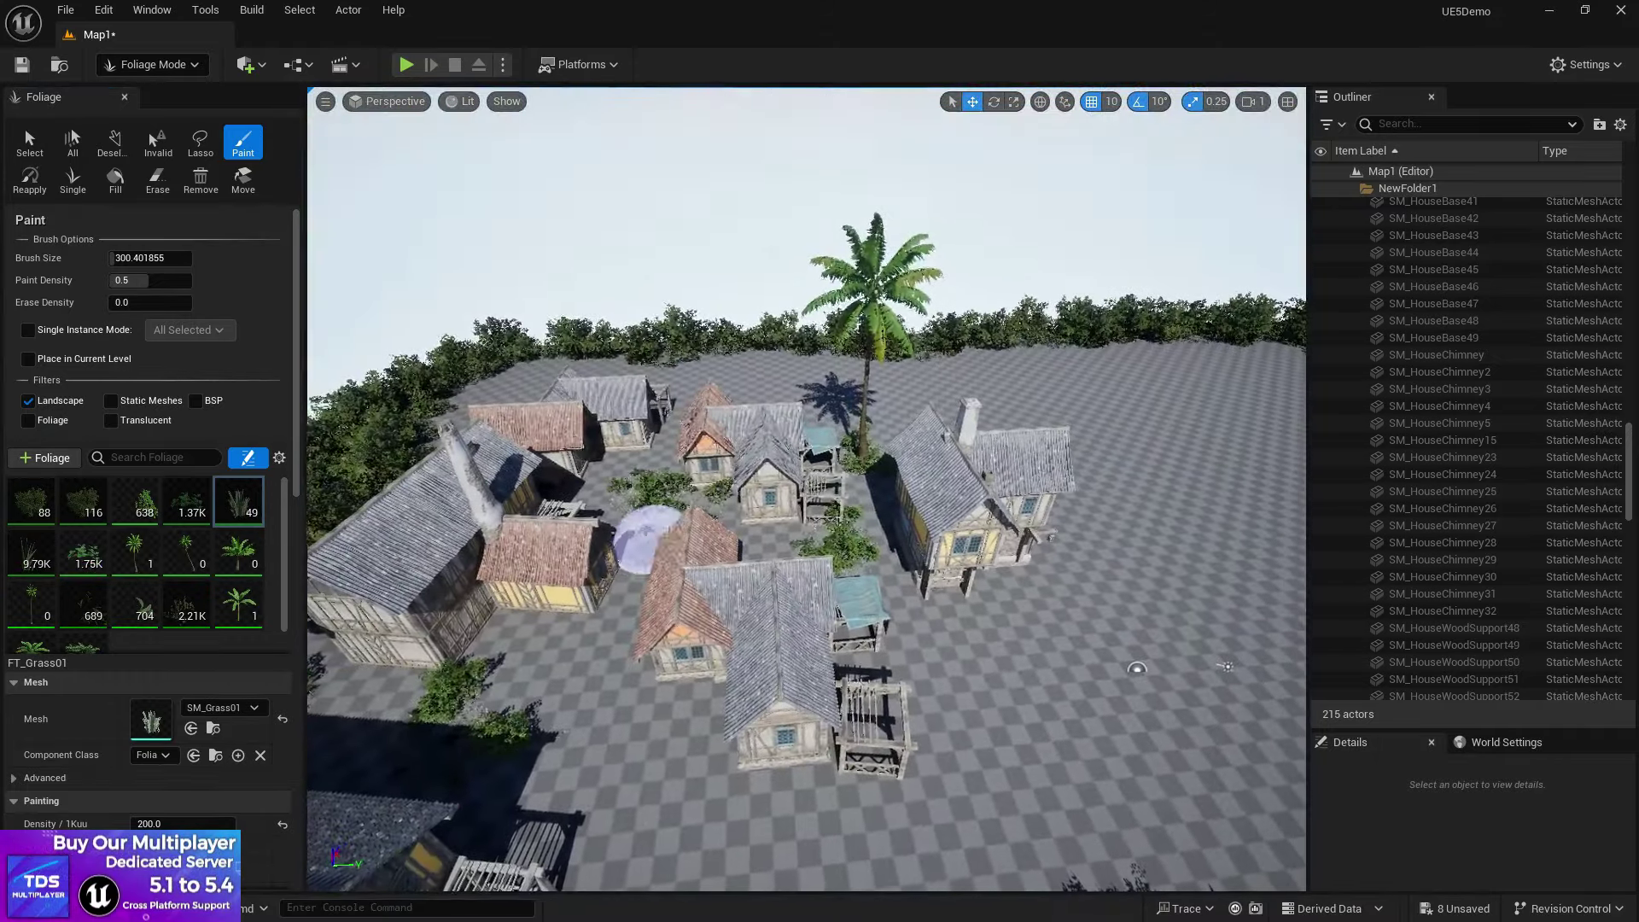
{"action": "left_click_drag", "start_coordinate": [640, 538], "coordinate": [519, 529], "text": "shift"}
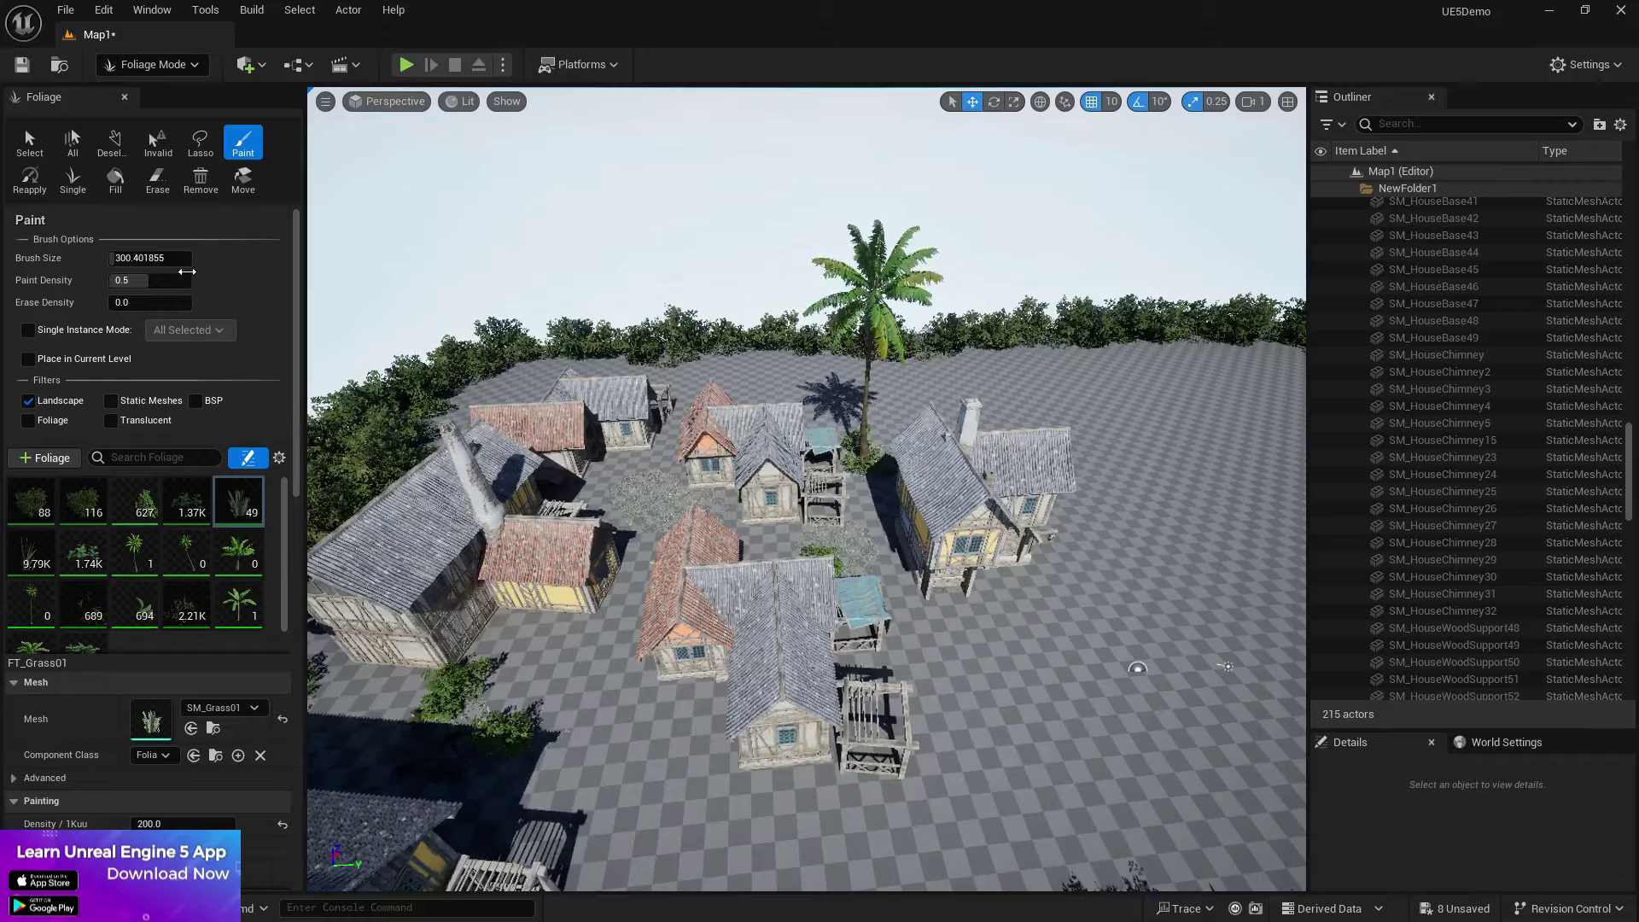
{"action": "left_click", "coordinate": [429, 332], "text": "shift"}
{"action": "mouse_move", "coordinate": [805, 489]}
{"action": "right_mouse_down"}
{"action": "mouse_move", "coordinate": [649, 497]}
{"action": "mouse_move", "coordinate": [689, 527]}
{"action": "mouse_move", "coordinate": [811, 546]}
{"action": "right_mouse_up"}
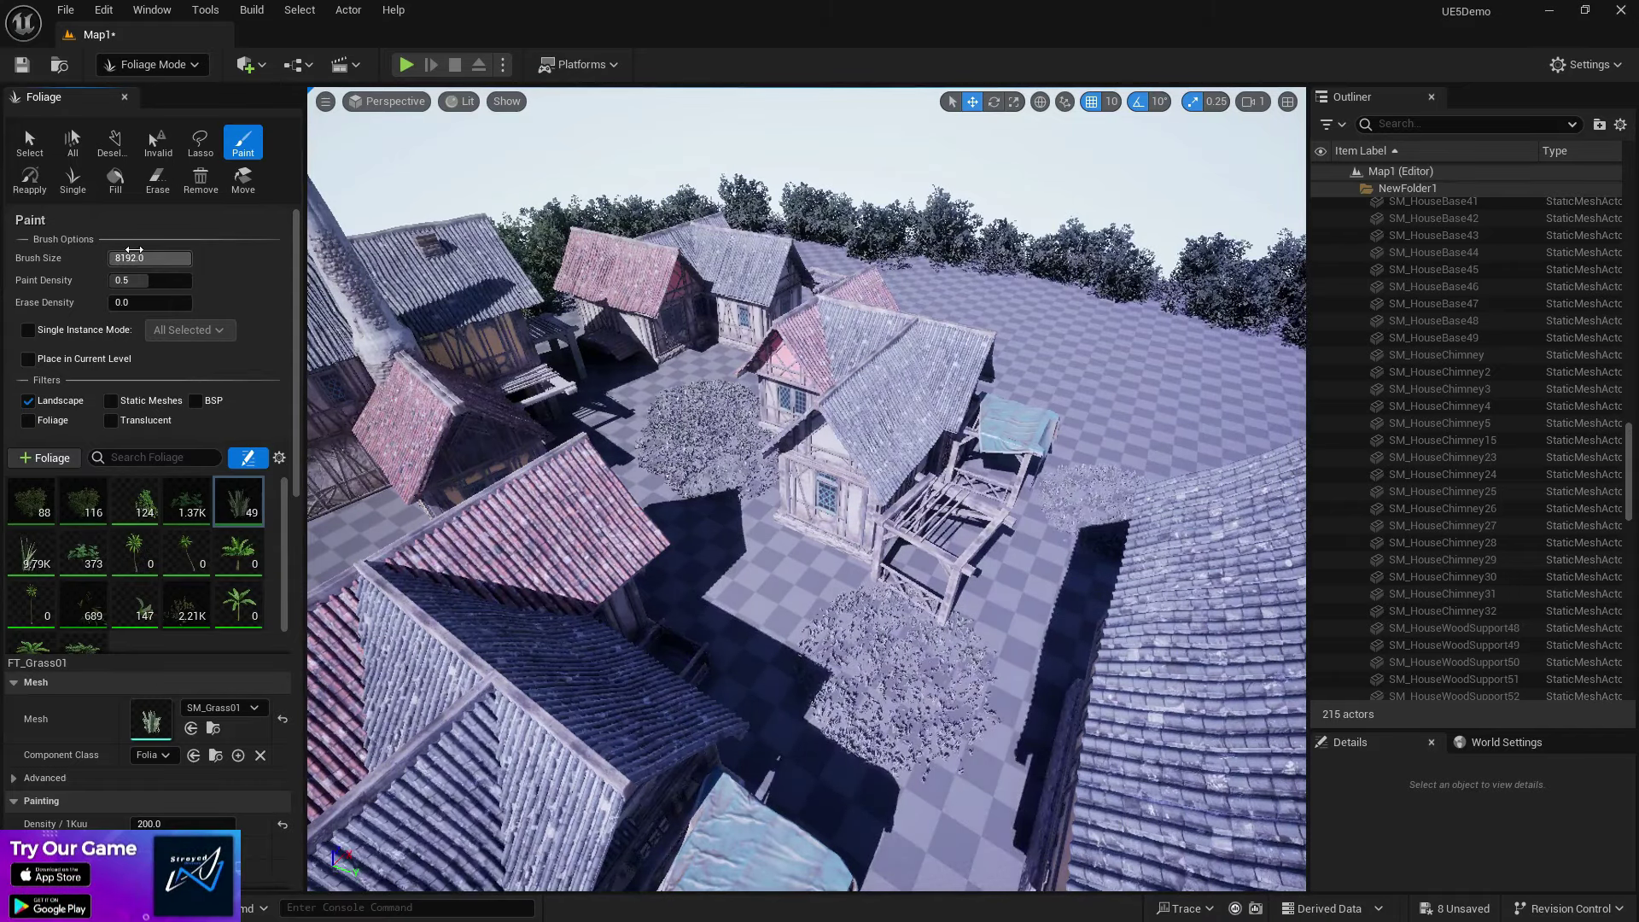
Step: Reduce the brush size to about 1690 and erase the leftover grass around the village houses
{"action": "left_click_drag", "start_coordinate": [135, 250], "coordinate": [103, 250]}
{"action": "left_click", "coordinate": [825, 483], "text": "shift"}
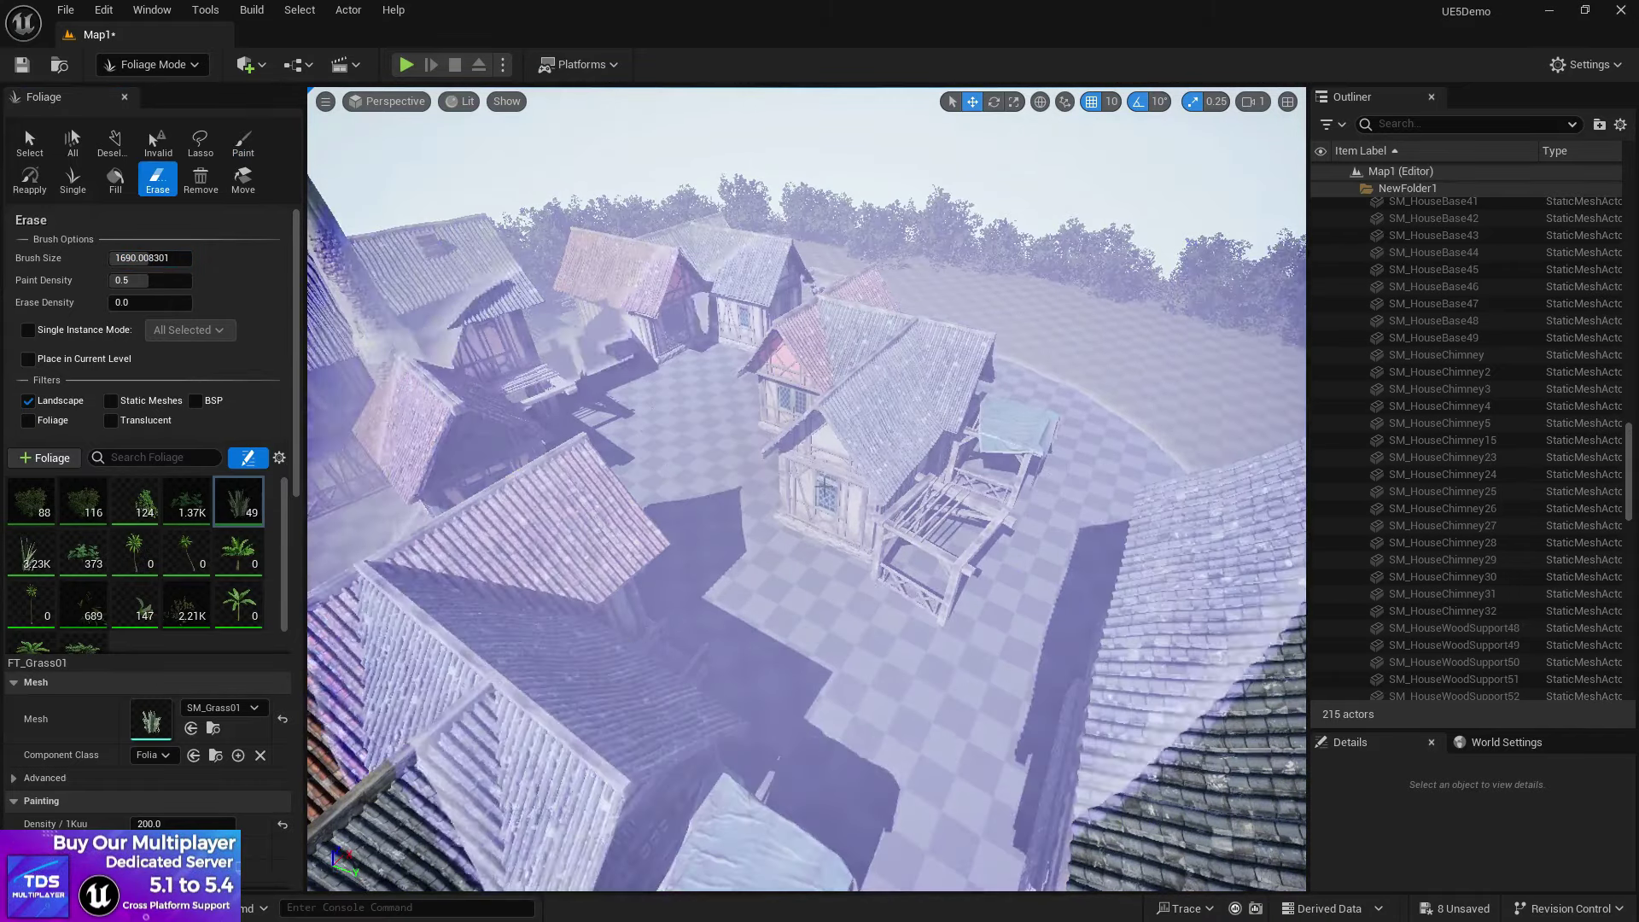
{"action": "right_click_drag", "start_coordinate": [825, 483], "coordinate": [682, 483]}
{"action": "mouse_move", "coordinate": [844, 461]}
{"action": "left_mouse_down", "text": "shift"}
{"action": "mouse_move", "coordinate": [879, 512]}
{"action": "mouse_move", "coordinate": [823, 478]}
{"action": "left_mouse_up", "text": "shift"}
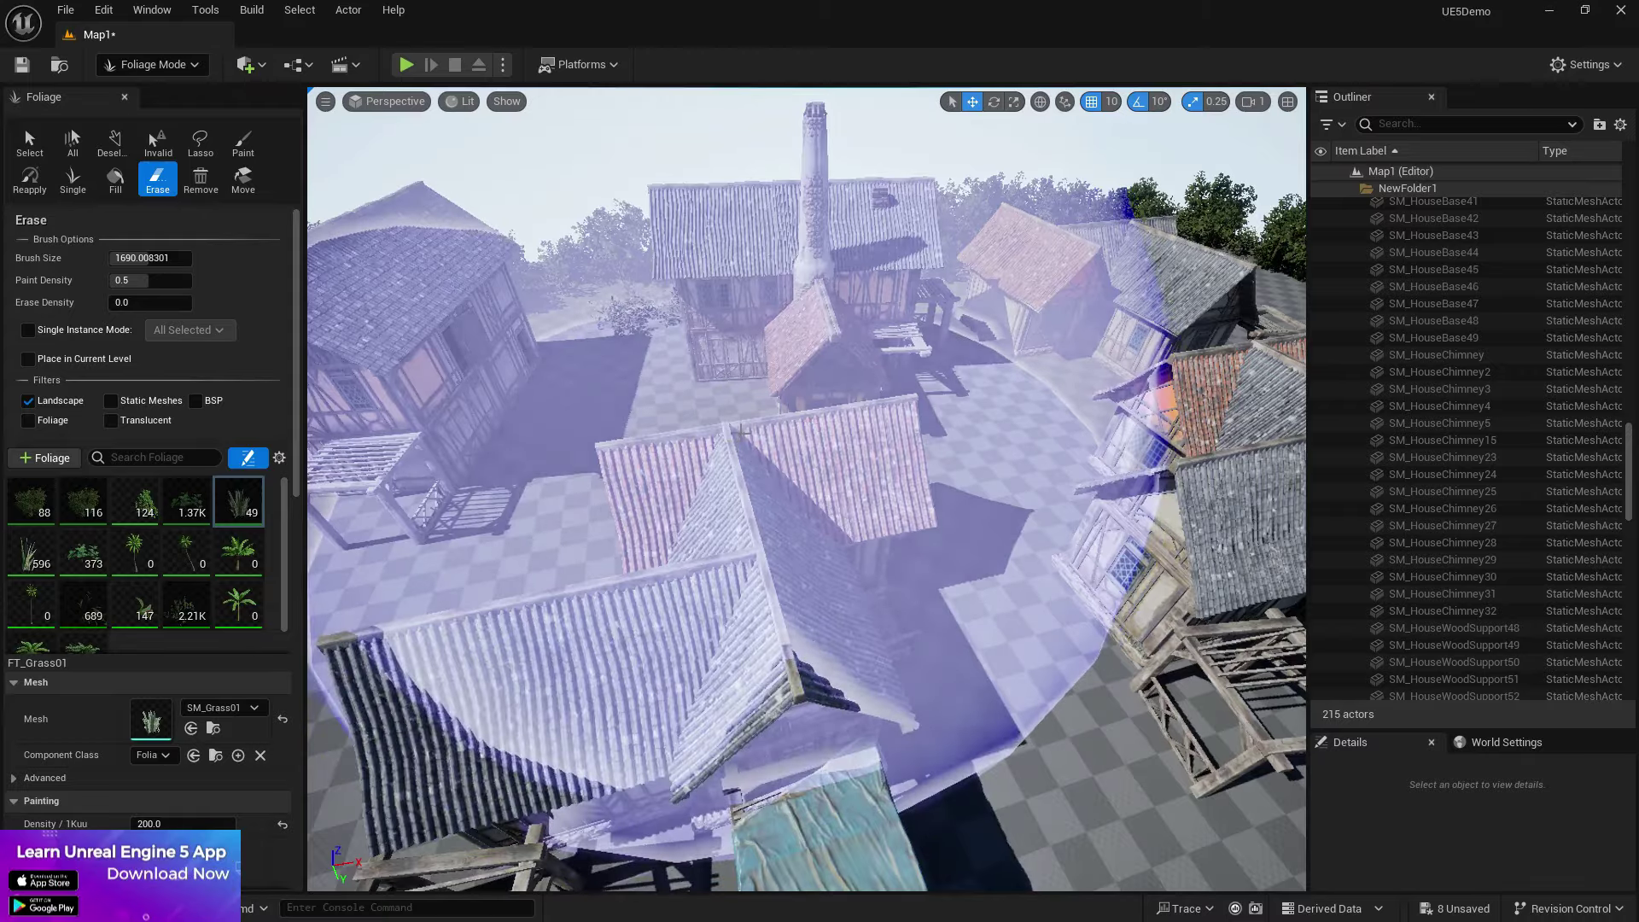
{"action": "mouse_move", "coordinate": [823, 478]}
{"action": "right_mouse_down"}
{"action": "mouse_move", "coordinate": [700, 461]}
{"action": "mouse_move", "coordinate": [926, 475]}
{"action": "right_mouse_up"}
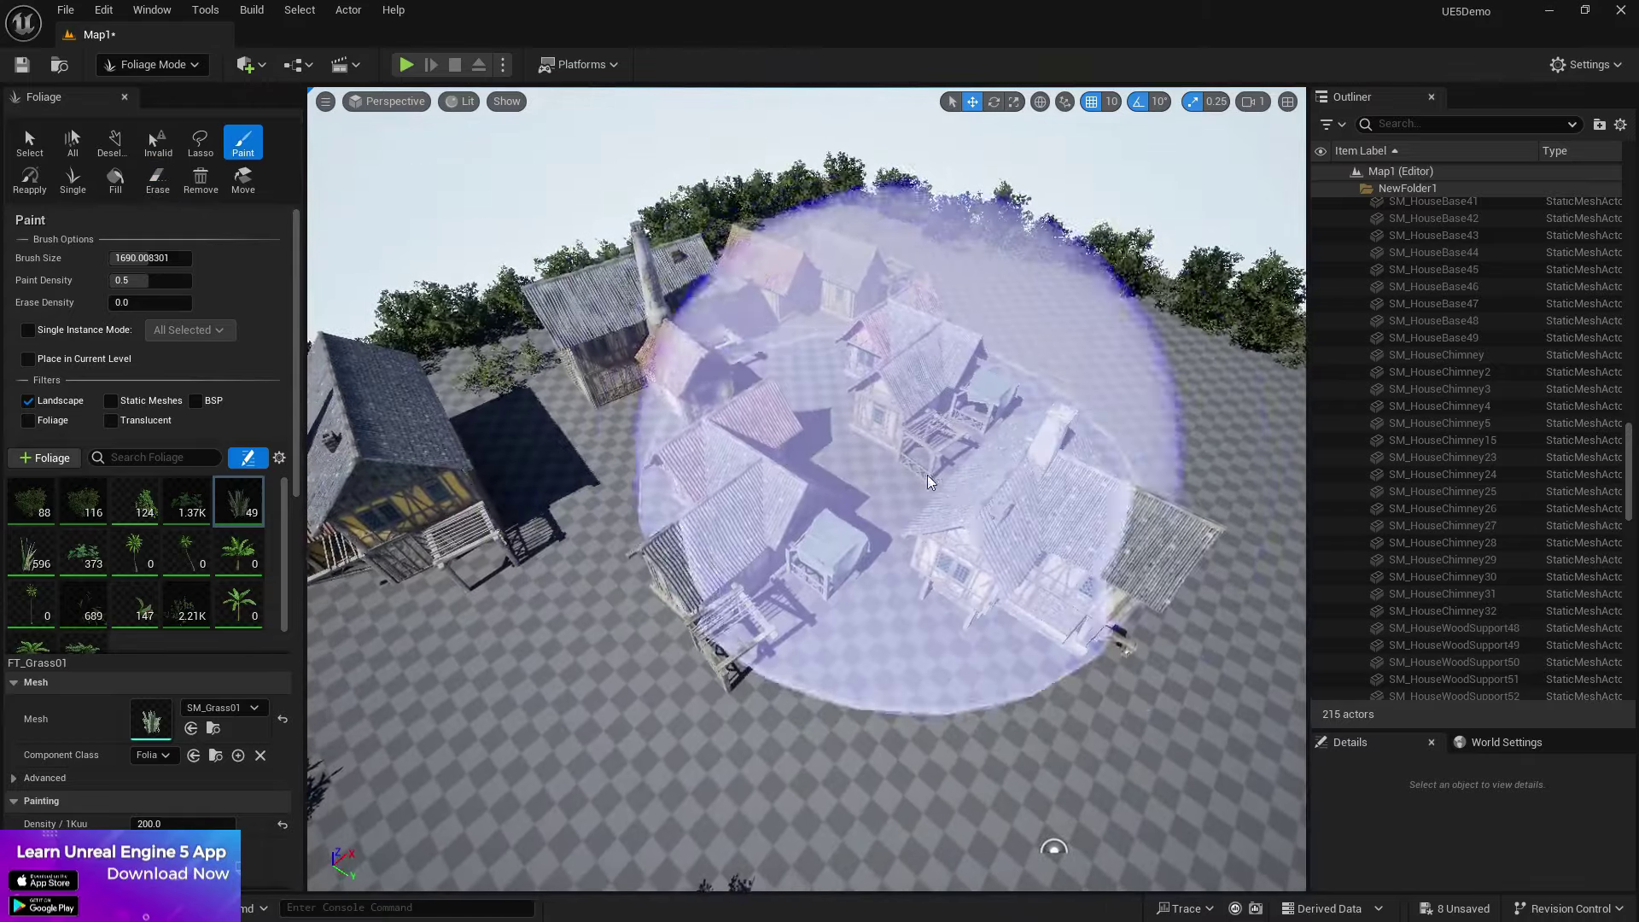
{"action": "key", "text": "shift"}
Step: Set the brush size to about 312 and paint bushes and small plants beside and between the houses
{"action": "right_click_drag", "start_coordinate": [899, 535], "coordinate": [785, 534]}
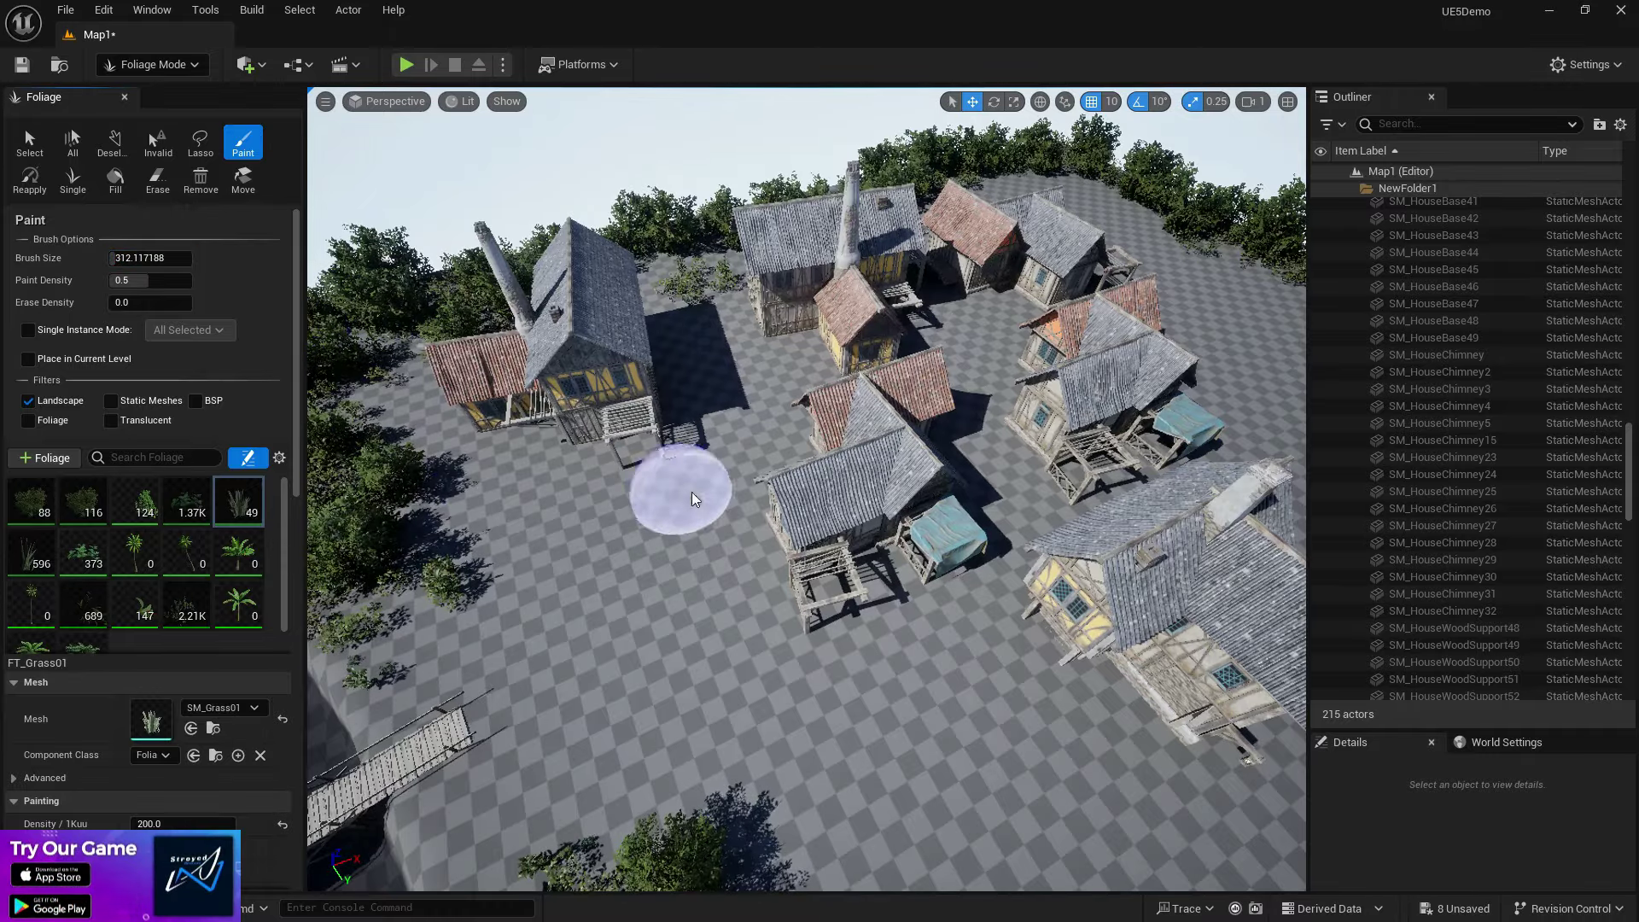
{"action": "mouse_move", "coordinate": [691, 499]}
{"action": "right_mouse_down"}
{"action": "mouse_move", "coordinate": [824, 615]}
{"action": "mouse_move", "coordinate": [618, 481]}
{"action": "right_mouse_up"}
{"action": "left_click", "coordinate": [804, 587]}
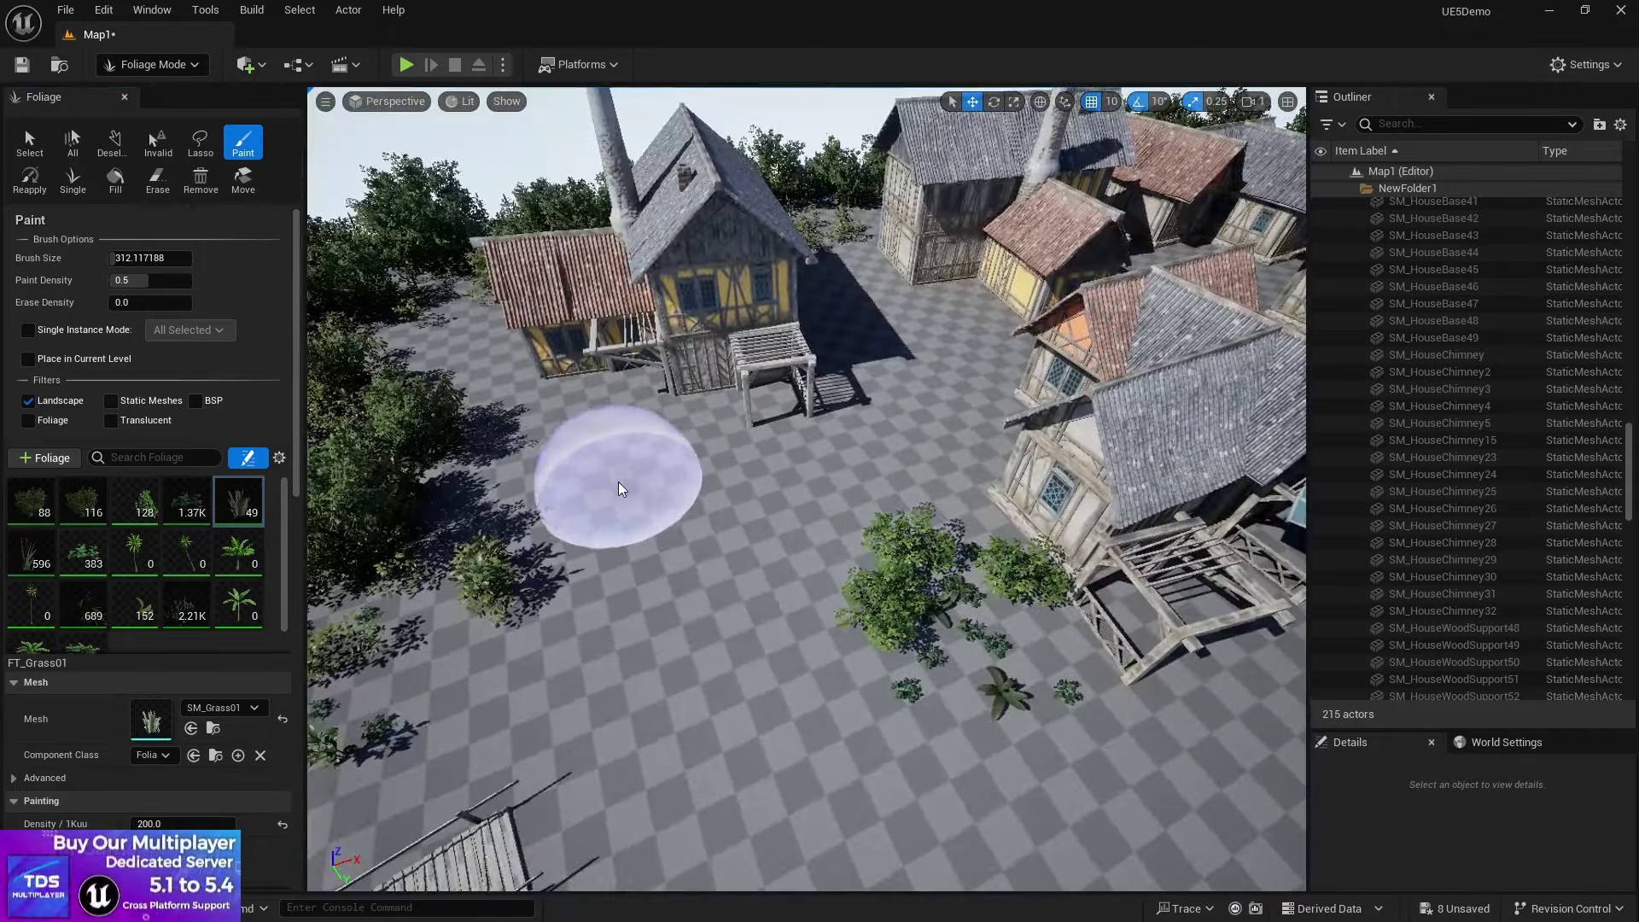
{"action": "mouse_move", "coordinate": [792, 493]}
{"action": "right_mouse_down"}
{"action": "mouse_move", "coordinate": [792, 362]}
{"action": "mouse_move", "coordinate": [819, 342]}
{"action": "right_mouse_up"}
{"action": "left_click", "coordinate": [833, 648]}
{"action": "mouse_move", "coordinate": [833, 647]}
{"action": "right_mouse_down"}
{"action": "mouse_move", "coordinate": [948, 682]}
{"action": "mouse_move", "coordinate": [1067, 683]}
{"action": "right_mouse_up"}
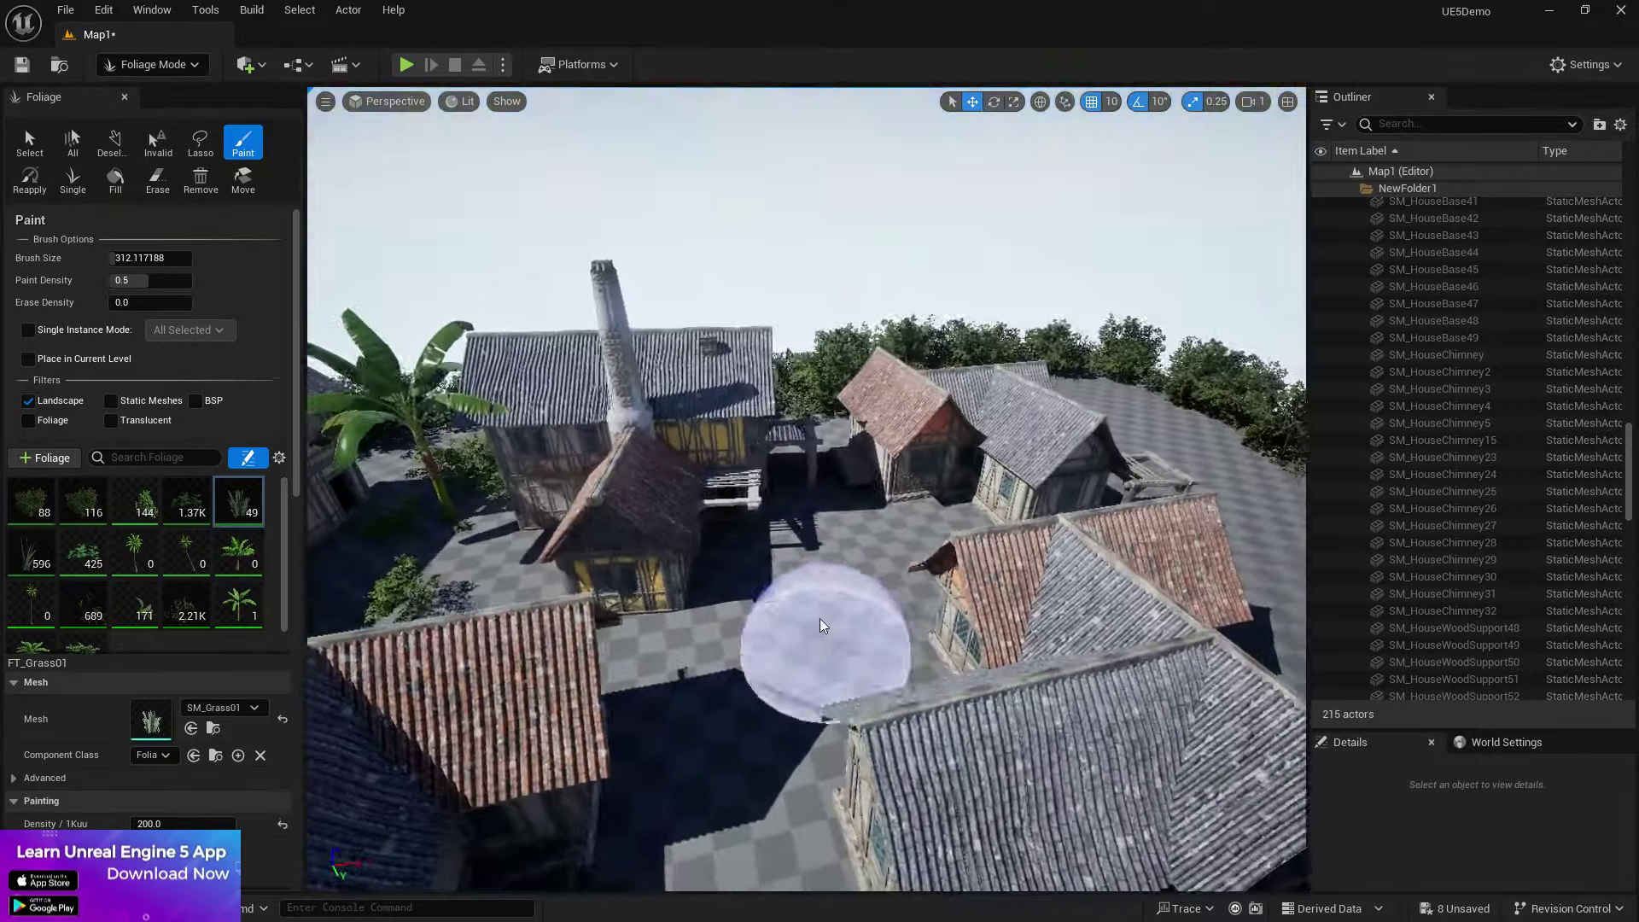
{"action": "left_click", "coordinate": [688, 776]}
Step: Paint bushes, palms and banana plants in strokes across the open ground on the outer side of the houses
{"action": "mouse_move", "coordinate": [688, 776]}
{"action": "right_mouse_down"}
{"action": "mouse_move", "coordinate": [580, 862]}
{"action": "mouse_move", "coordinate": [747, 493]}
{"action": "right_mouse_up"}
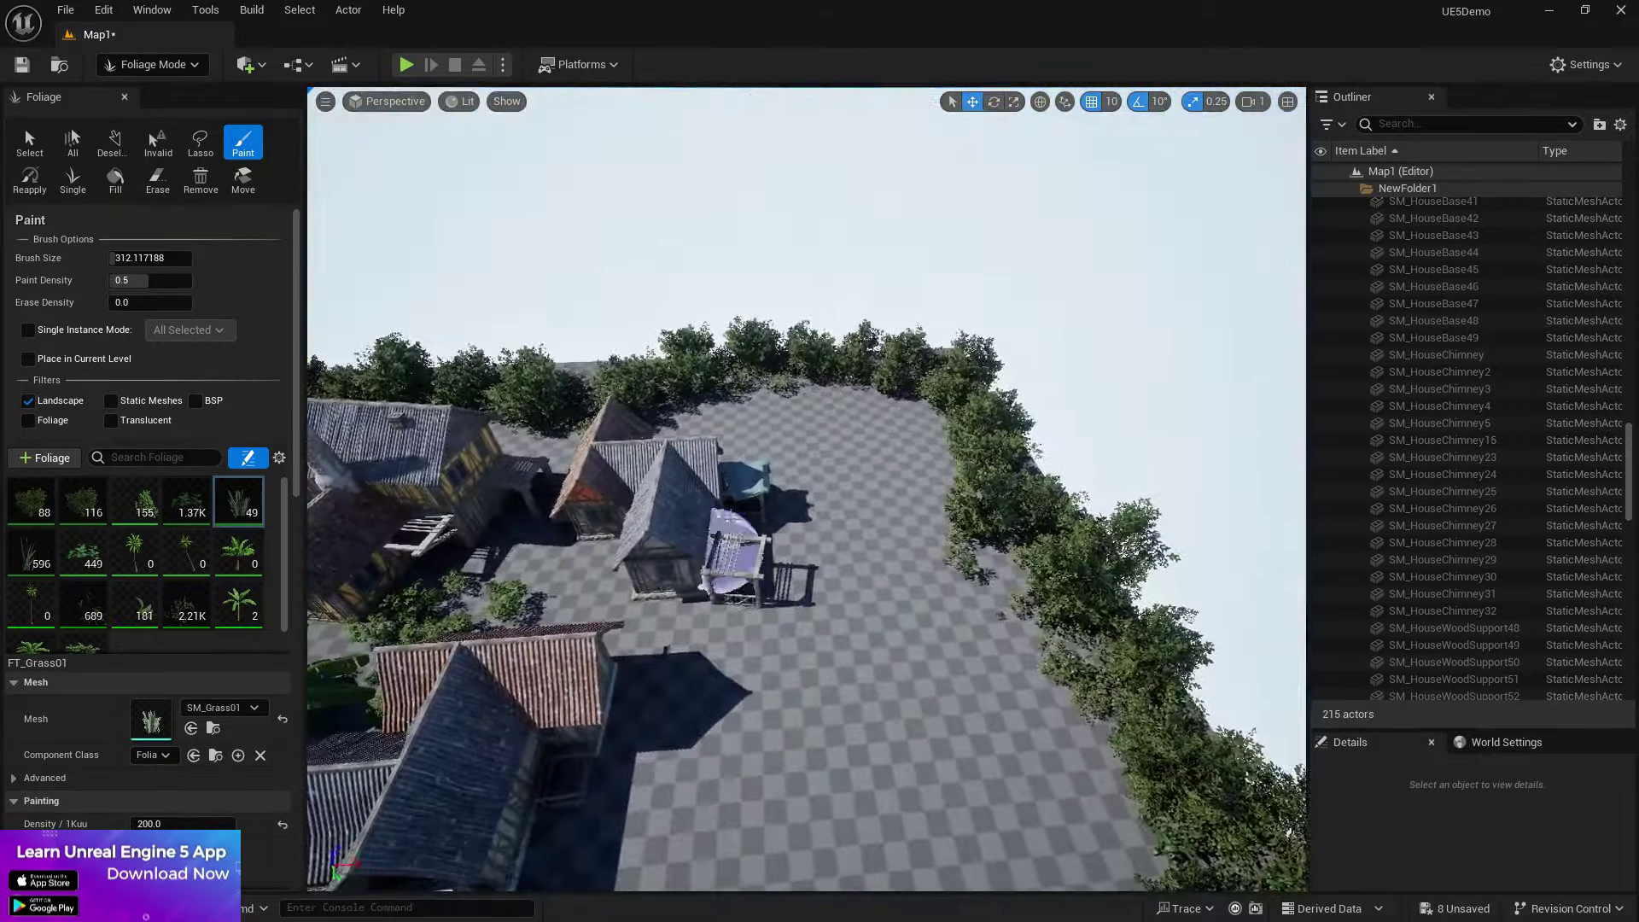
{"action": "mouse_move", "coordinate": [761, 429]}
{"action": "left_mouse_down"}
{"action": "mouse_move", "coordinate": [843, 494]}
{"action": "mouse_move", "coordinate": [794, 780]}
{"action": "left_mouse_up"}
{"action": "mouse_move", "coordinate": [793, 781]}
{"action": "right_mouse_down"}
{"action": "mouse_move", "coordinate": [665, 853]}
{"action": "mouse_move", "coordinate": [640, 684]}
{"action": "mouse_move", "coordinate": [797, 560]}
{"action": "right_mouse_up"}
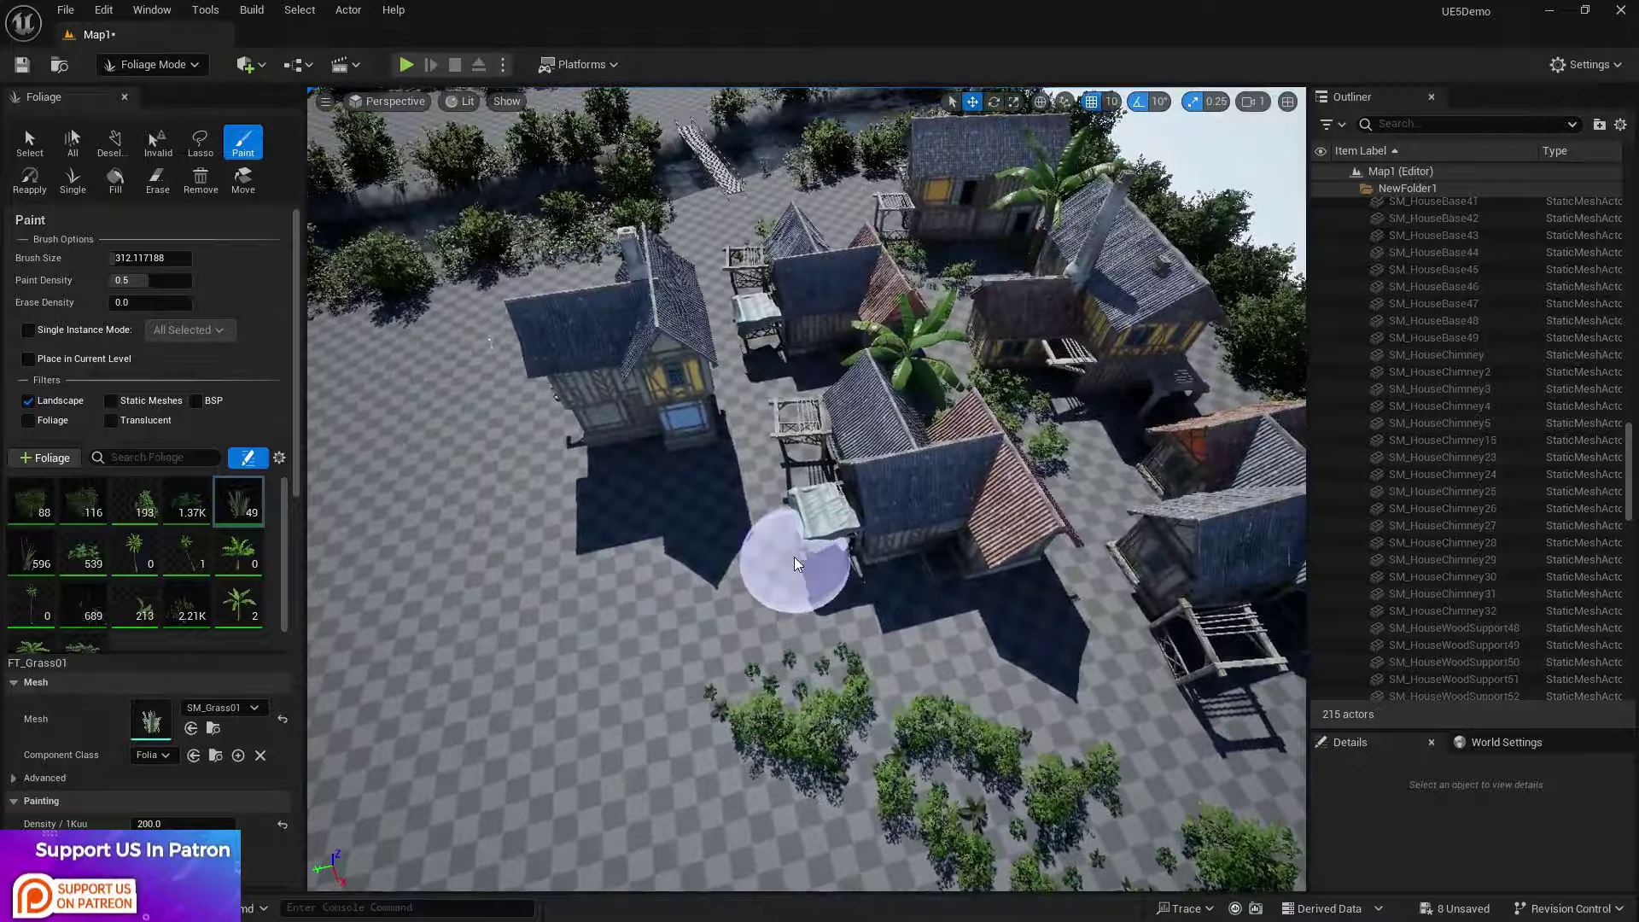
{"action": "left_click_drag", "start_coordinate": [797, 560], "coordinate": [475, 491]}
{"action": "mouse_move", "coordinate": [791, 774]}
{"action": "right_mouse_down"}
{"action": "mouse_move", "coordinate": [700, 751]}
{"action": "mouse_move", "coordinate": [768, 759]}
{"action": "right_mouse_up"}
{"action": "left_click_drag", "start_coordinate": [768, 760], "coordinate": [676, 763]}
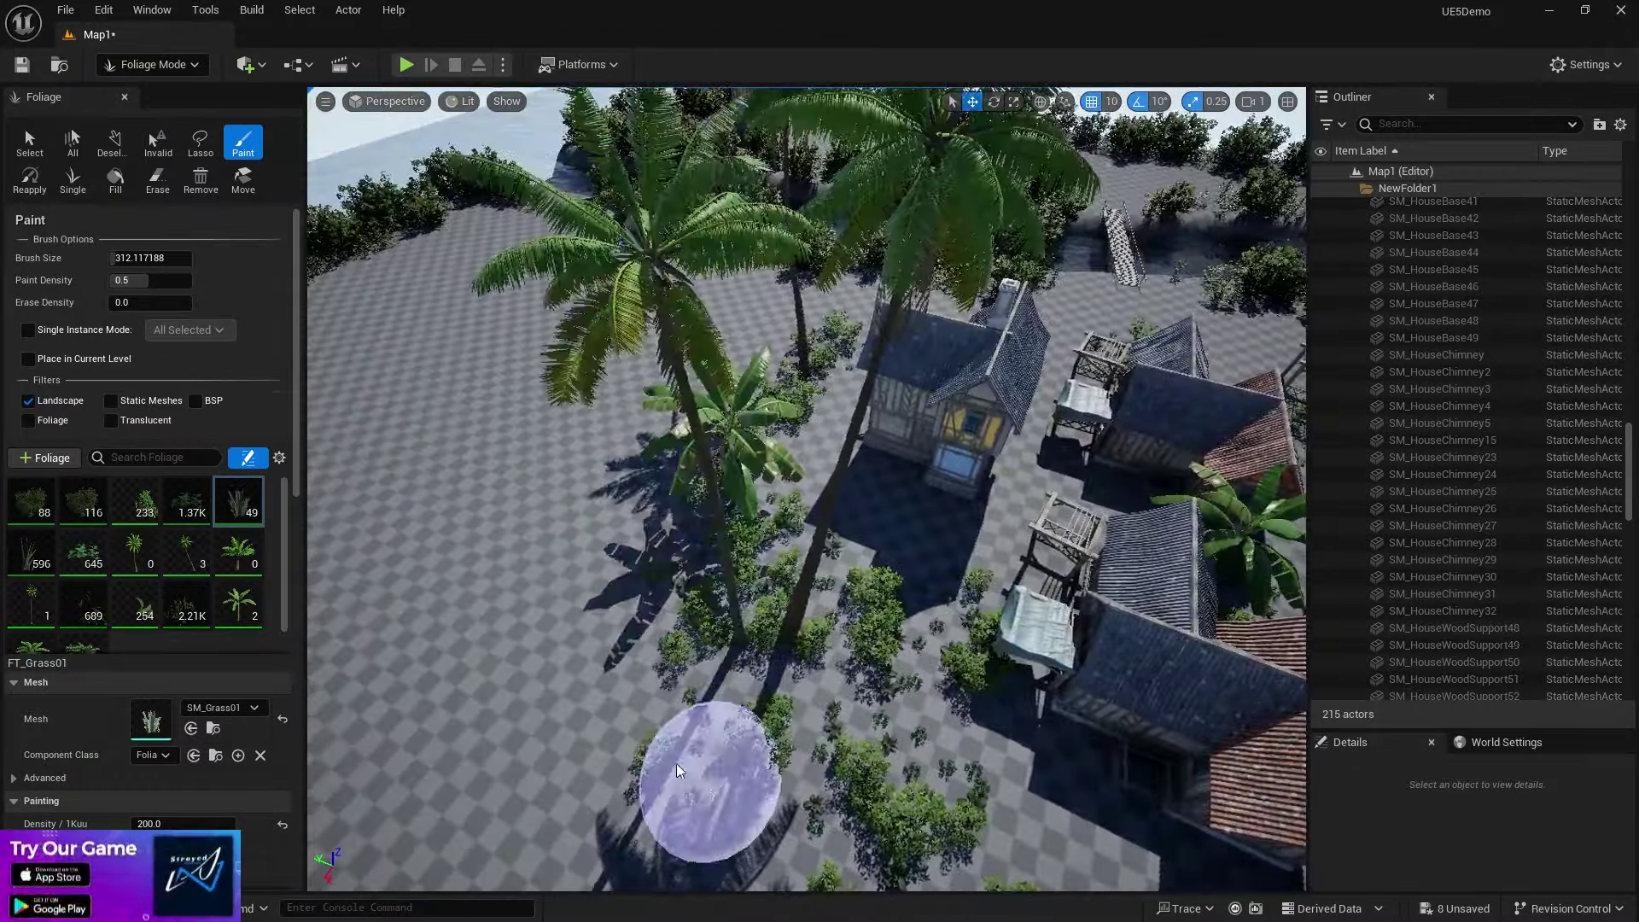
Step: Paint foliage strokes across the wide empty field between the village and the boundary bushes
{"action": "mouse_move", "coordinate": [676, 763]}
{"action": "right_mouse_down"}
{"action": "mouse_move", "coordinate": [632, 709]}
{"action": "mouse_move", "coordinate": [812, 586]}
{"action": "right_mouse_up"}
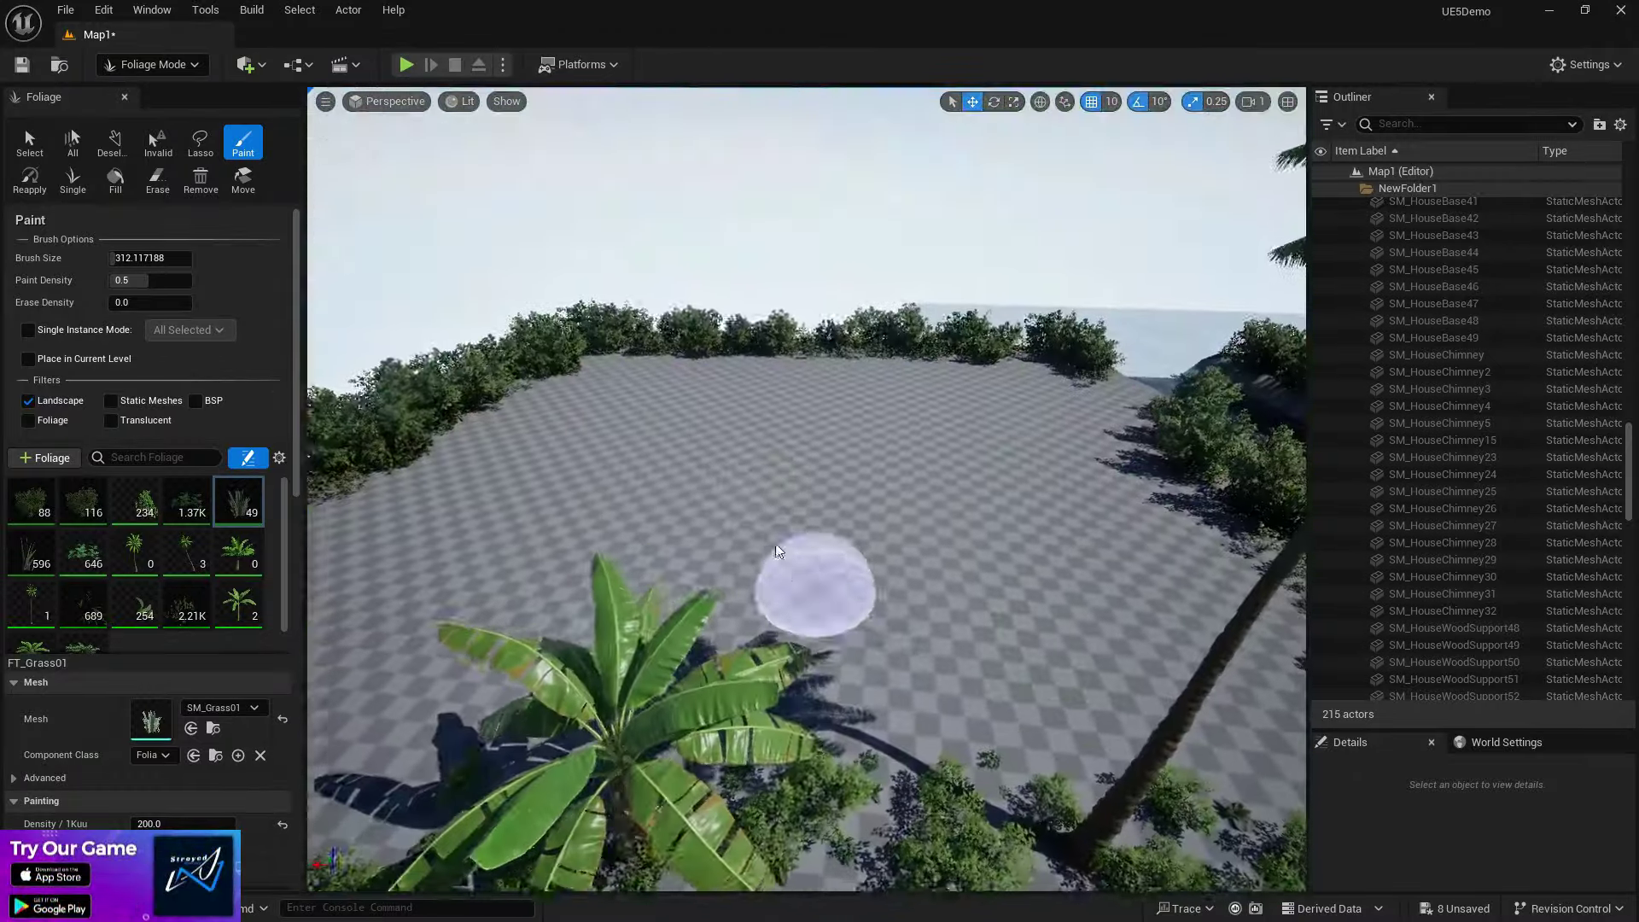
{"action": "mouse_move", "coordinate": [649, 435]}
{"action": "left_mouse_down"}
{"action": "mouse_move", "coordinate": [803, 360]}
{"action": "mouse_move", "coordinate": [1010, 512]}
{"action": "left_mouse_up"}
{"action": "mouse_move", "coordinate": [844, 500]}
{"action": "left_mouse_down"}
{"action": "mouse_move", "coordinate": [702, 490]}
{"action": "mouse_move", "coordinate": [839, 506]}
{"action": "left_mouse_up"}
{"action": "mouse_move", "coordinate": [943, 490]}
{"action": "right_mouse_down"}
{"action": "mouse_move", "coordinate": [923, 427]}
{"action": "mouse_move", "coordinate": [925, 501]}
{"action": "mouse_move", "coordinate": [897, 483]}
{"action": "mouse_move", "coordinate": [366, 670]}
{"action": "mouse_move", "coordinate": [677, 662]}
{"action": "mouse_move", "coordinate": [875, 762]}
{"action": "mouse_move", "coordinate": [812, 849]}
{"action": "mouse_move", "coordinate": [907, 823]}
{"action": "right_mouse_up"}
{"action": "right_click_drag", "start_coordinate": [384, 523], "coordinate": [340, 522]}
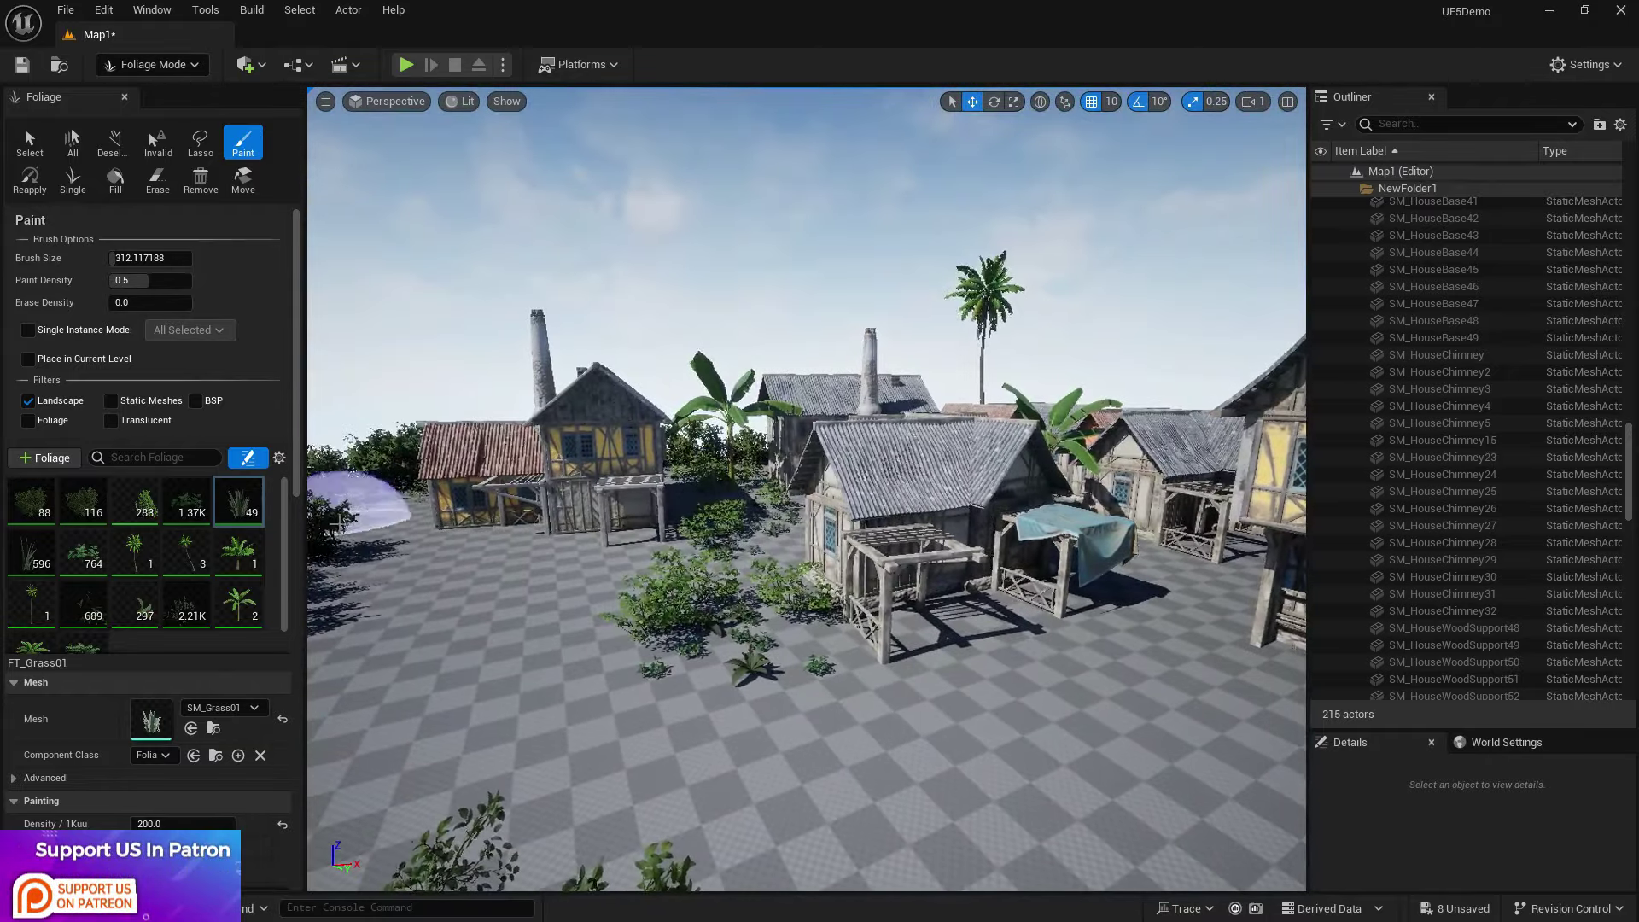
Step: Deactivate the bush types, keep the palm, banana and medium tree types active, and select FT_Tree_Medium_02
{"action": "left_click", "coordinate": [70, 543]}
{"action": "scroll", "coordinate": [77, 544], "scroll_direction": "down", "scroll_amount": 1}
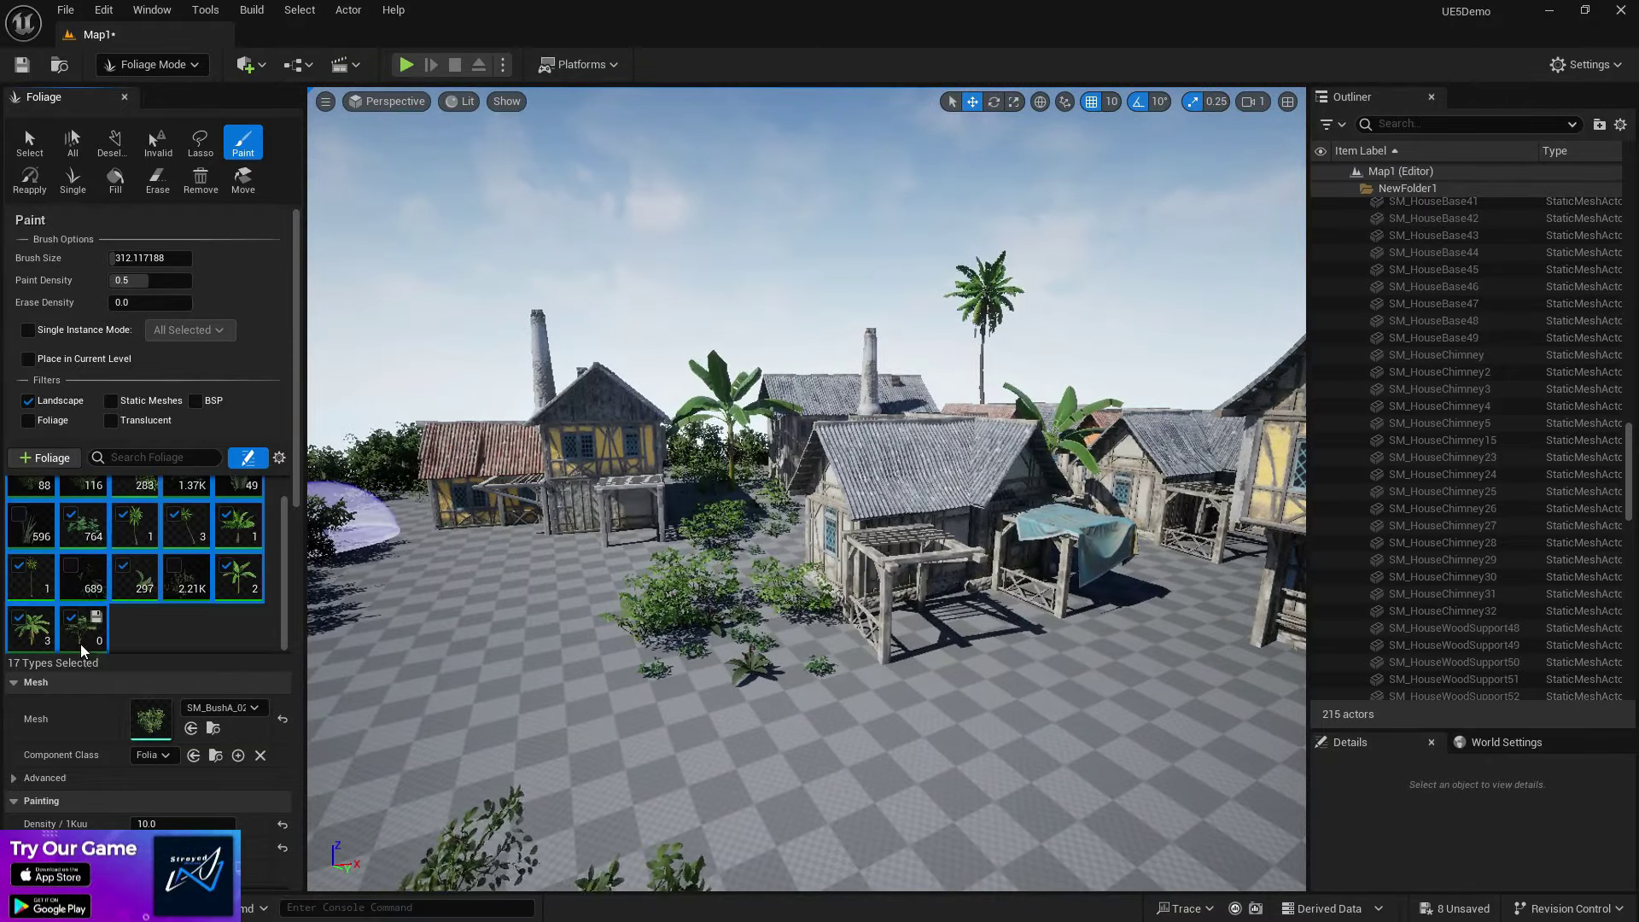
{"action": "left_click", "coordinate": [72, 619]}
{"action": "left_click", "coordinate": [118, 633]}
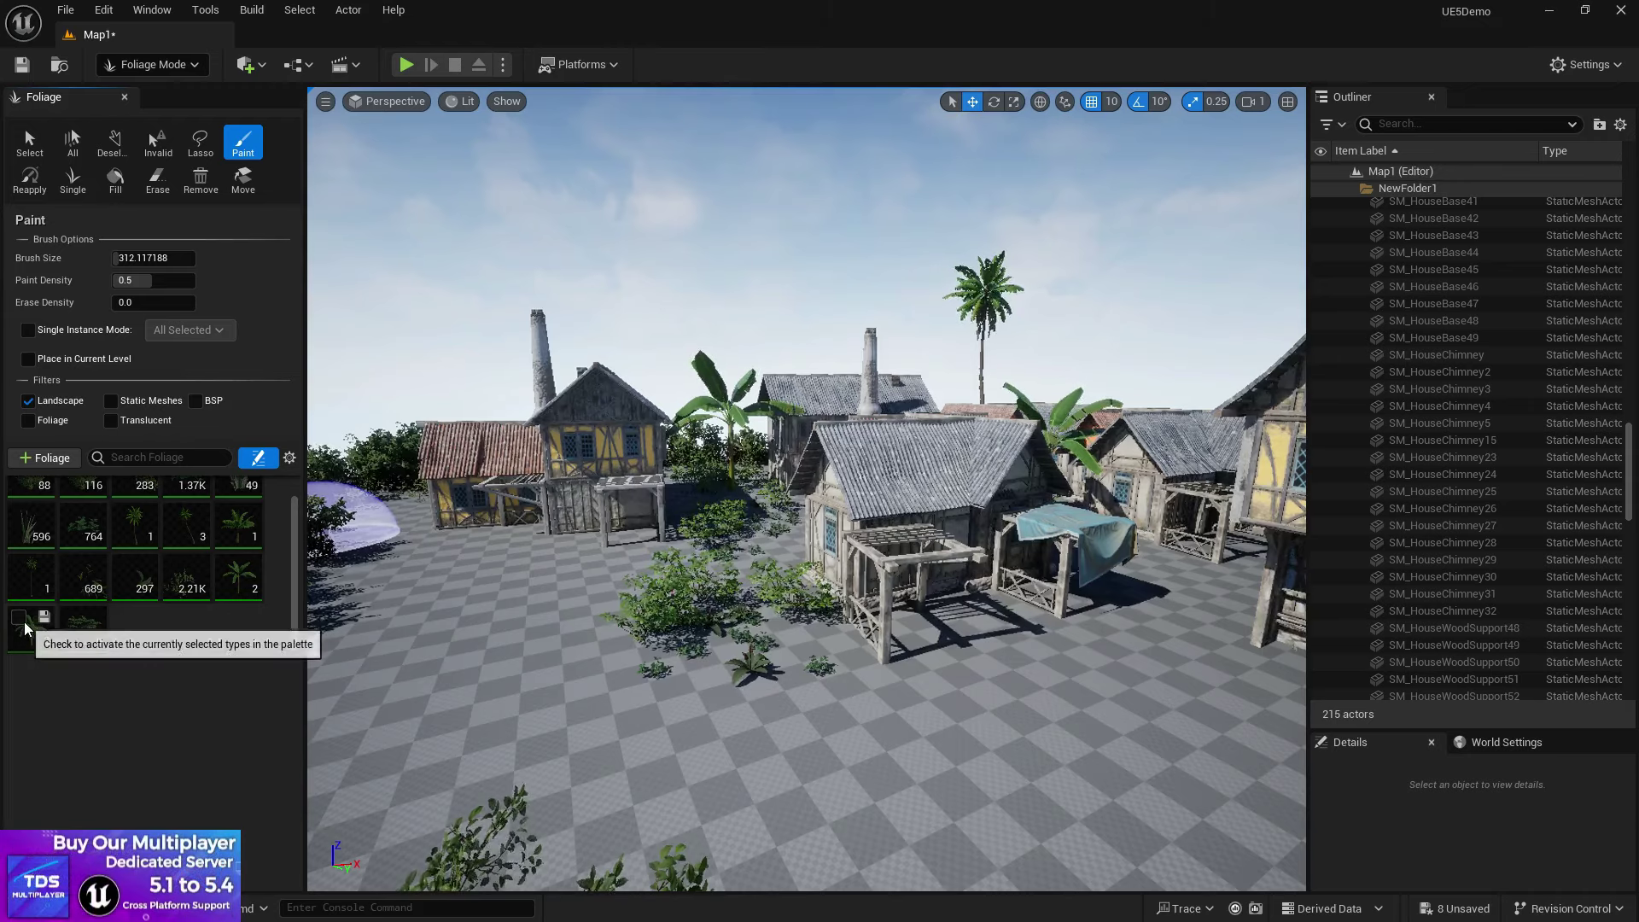
{"action": "left_click", "coordinate": [72, 616]}
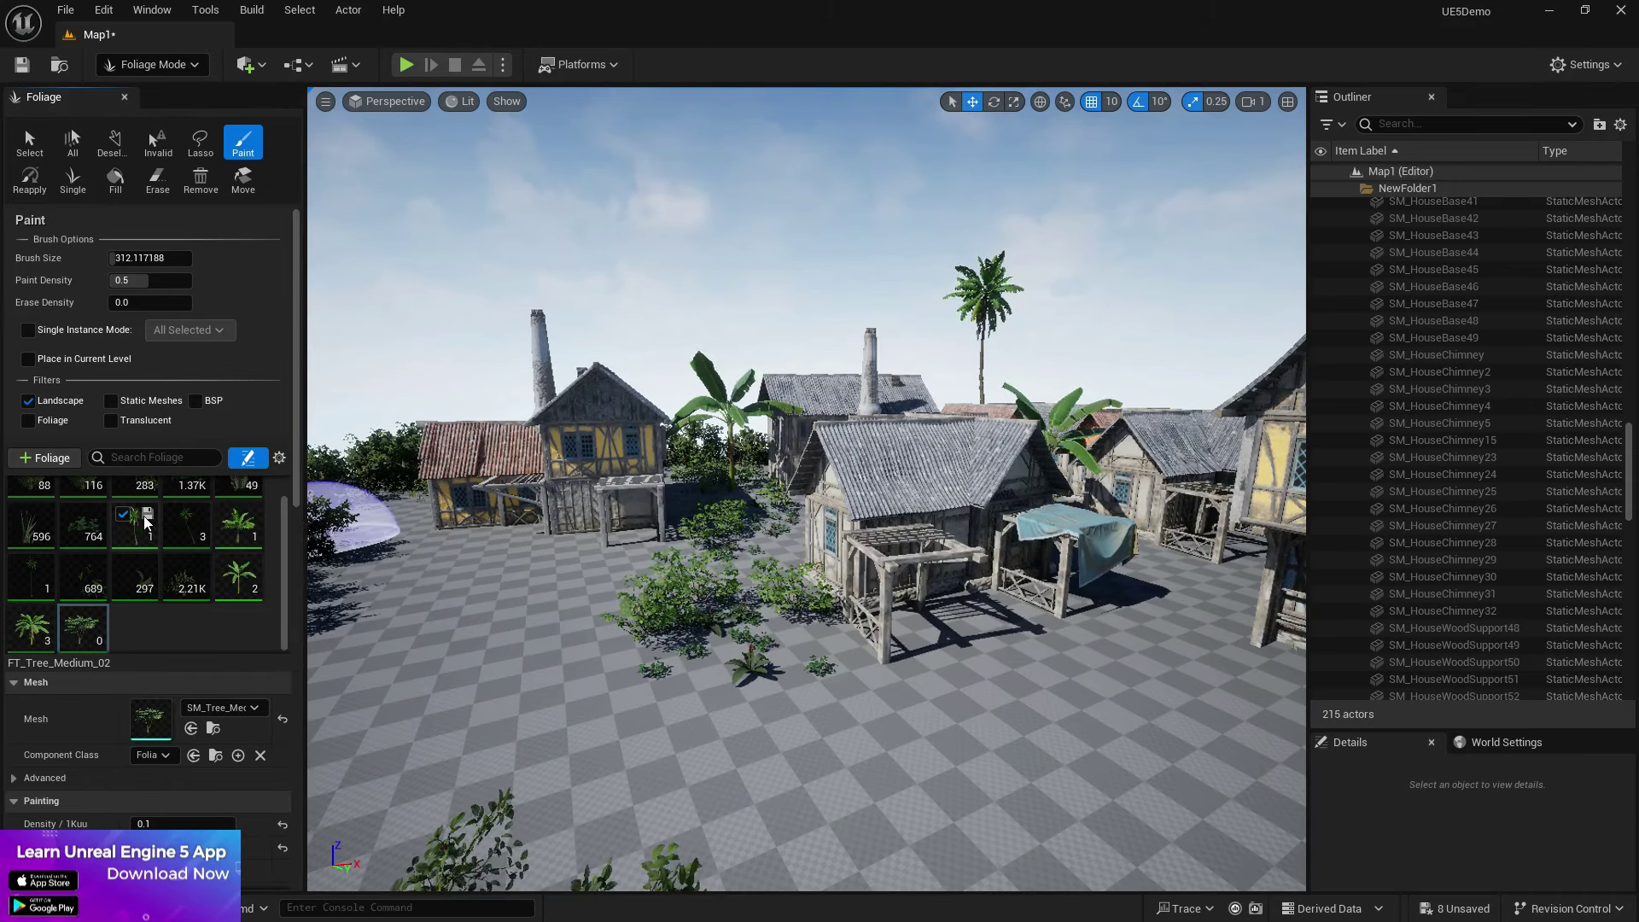
{"action": "scroll", "coordinate": [195, 534], "scroll_direction": "up", "scroll_amount": 1}
Step: Paint palms, banana plants and medium trees beside the small porch house and along the bushes near the bridge
{"action": "left_click", "coordinate": [774, 630]}
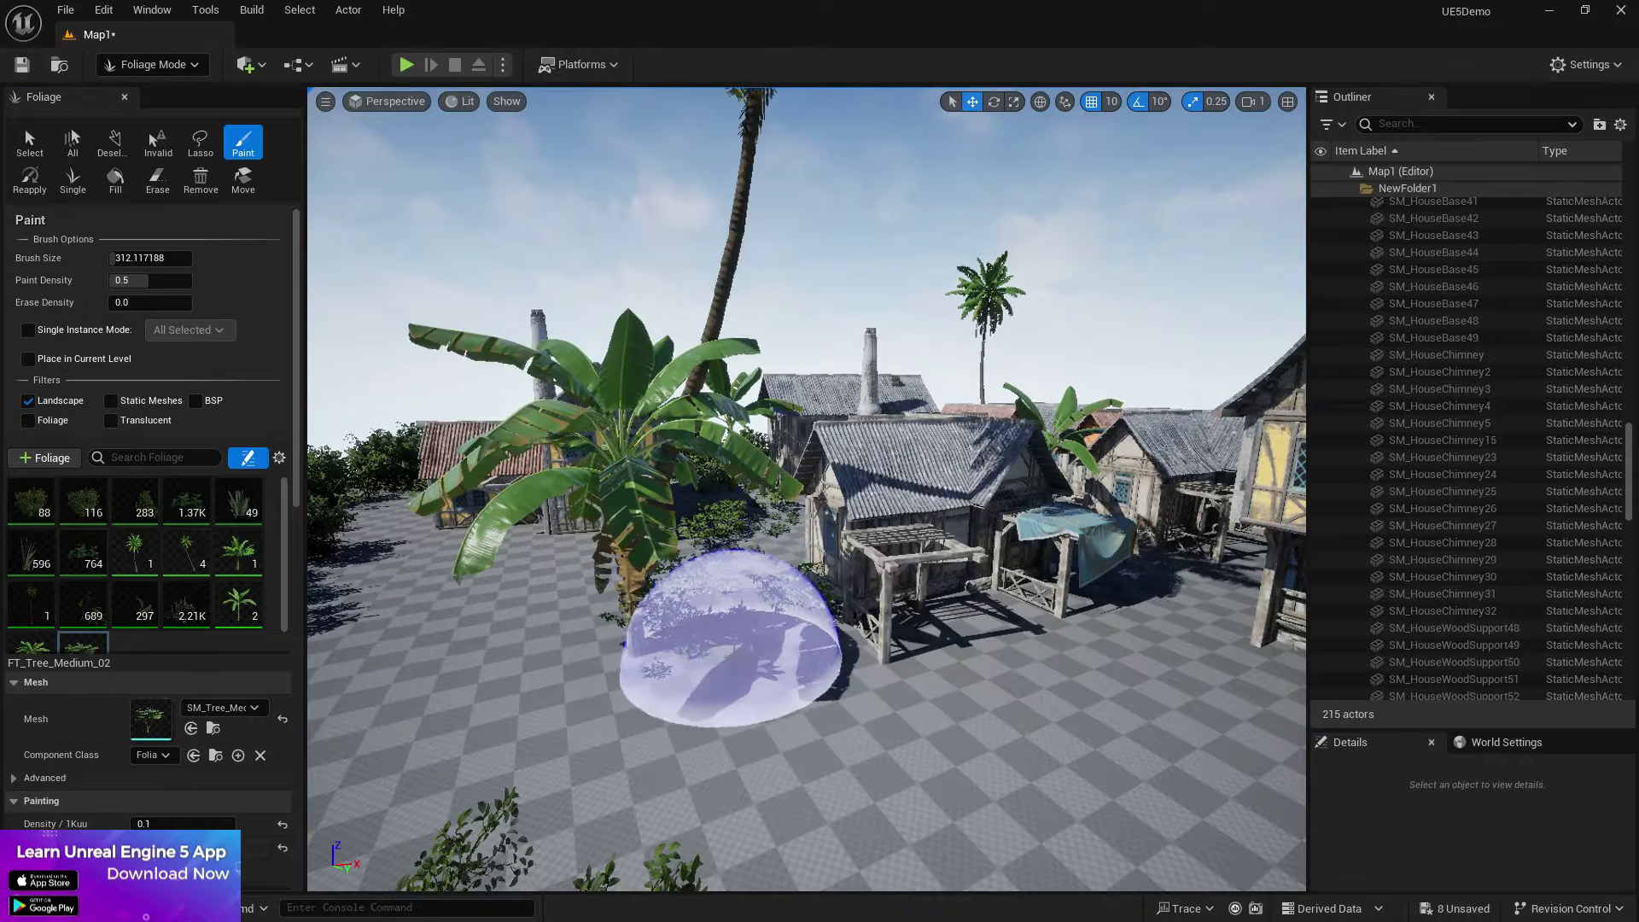
{"action": "mouse_move", "coordinate": [751, 657]}
{"action": "right_mouse_down"}
{"action": "mouse_move", "coordinate": [1212, 692]}
{"action": "mouse_move", "coordinate": [1135, 691]}
{"action": "right_mouse_up"}
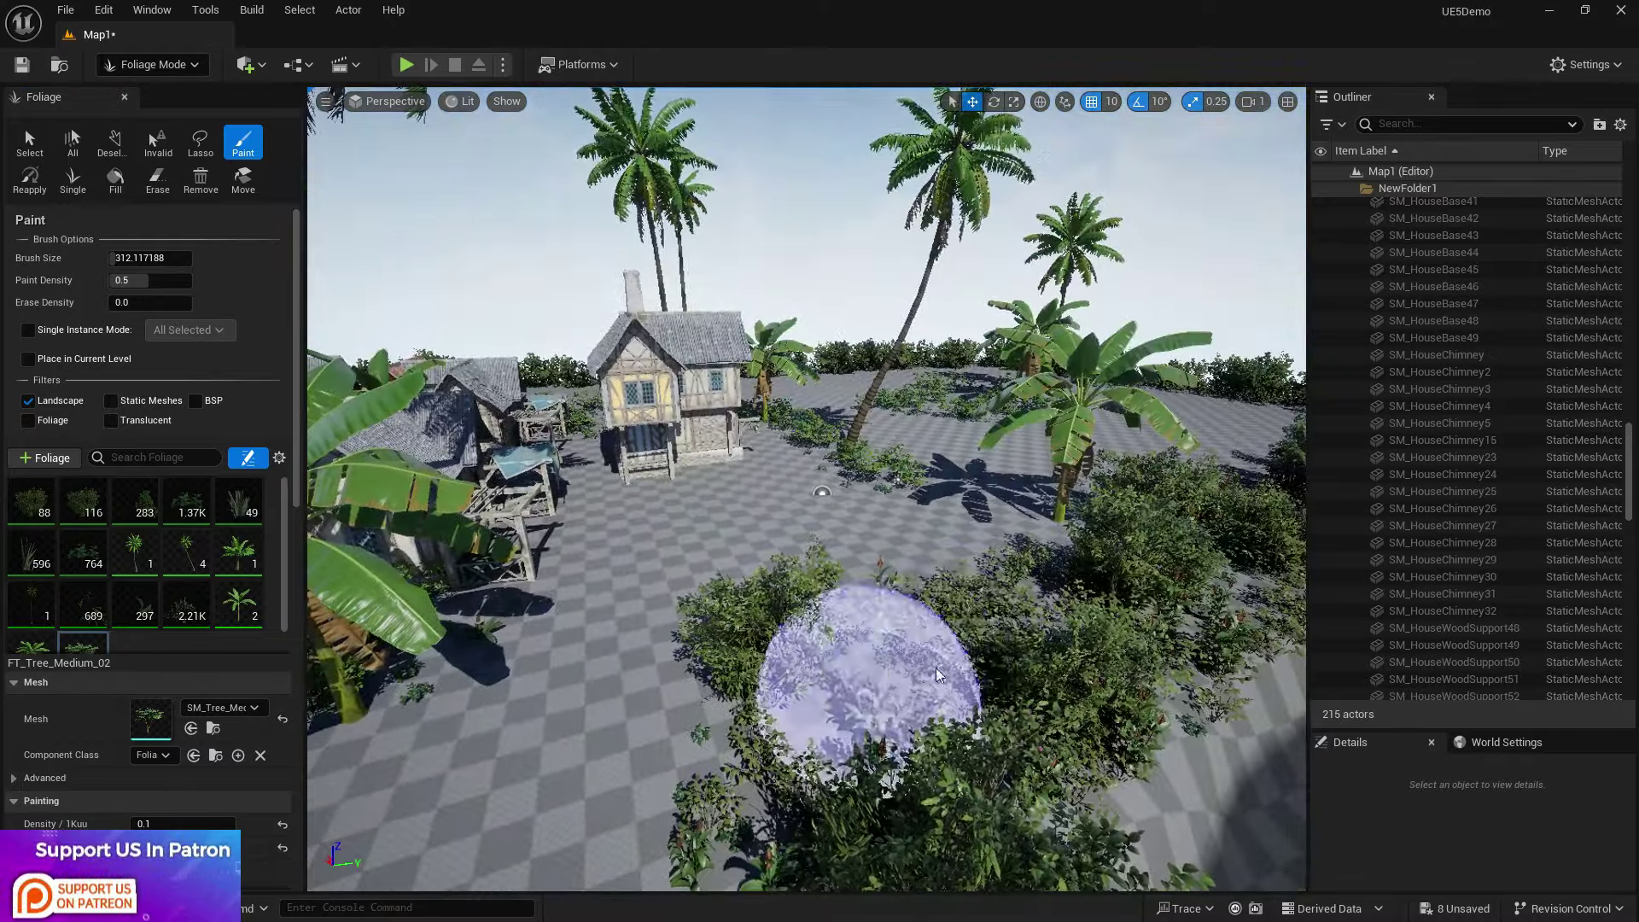
{"action": "right_click_drag", "start_coordinate": [867, 651], "coordinate": [602, 653]}
{"action": "scroll", "coordinate": [188, 587], "scroll_direction": "down", "scroll_amount": 1}
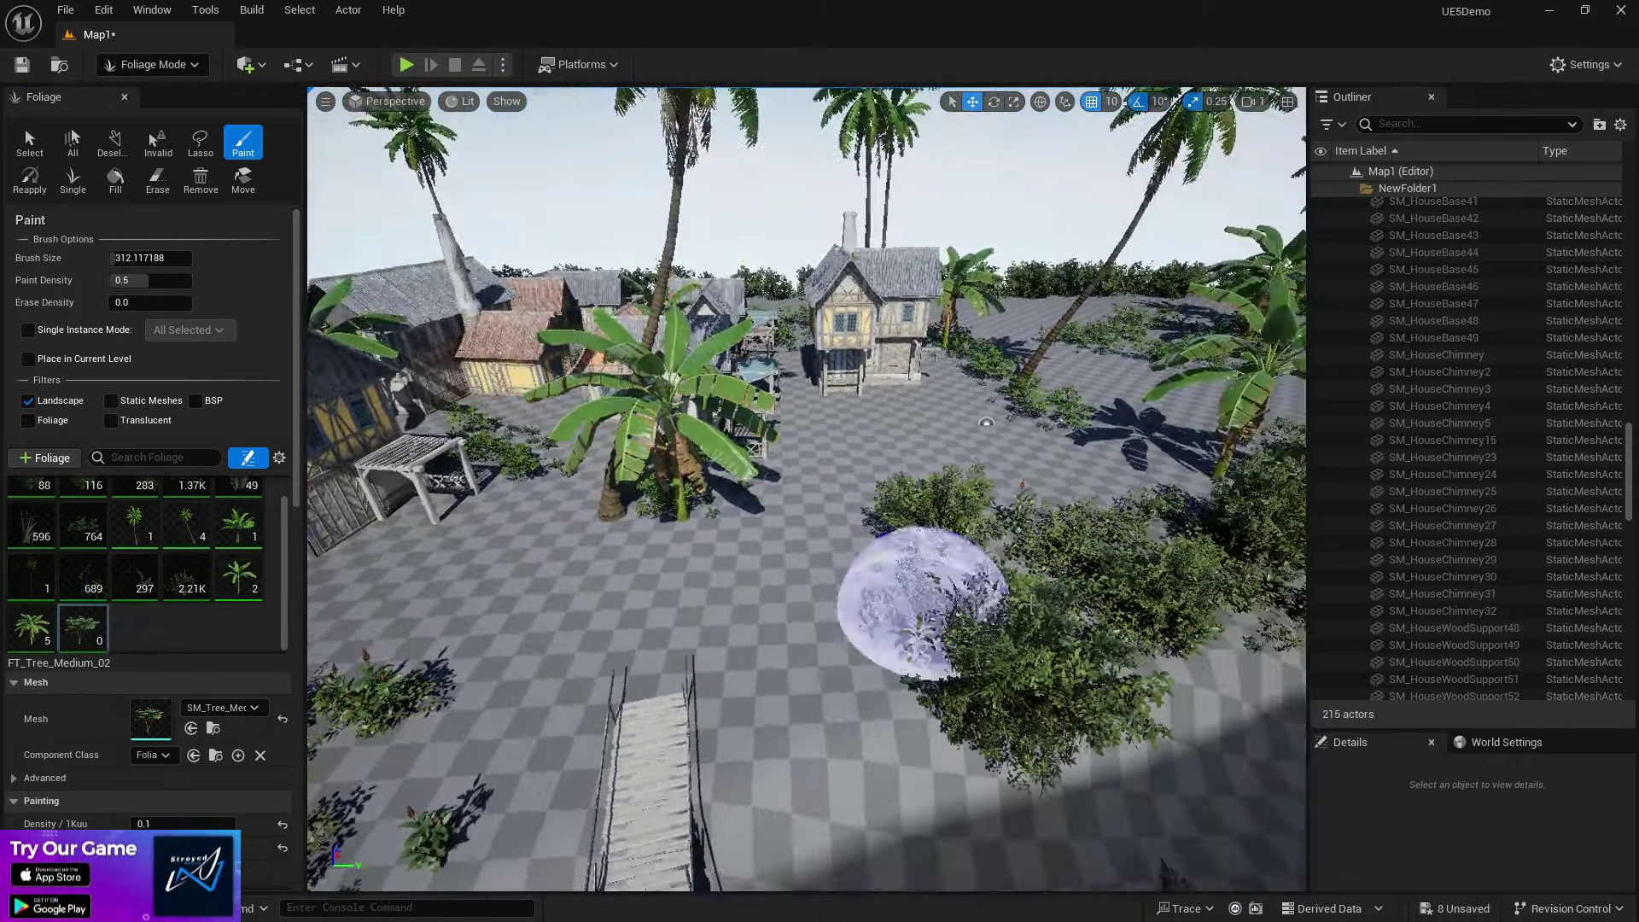
{"action": "left_click", "coordinate": [888, 596]}
{"action": "right_click_drag", "start_coordinate": [864, 596], "coordinate": [661, 546]}
{"action": "left_click", "coordinate": [661, 400]}
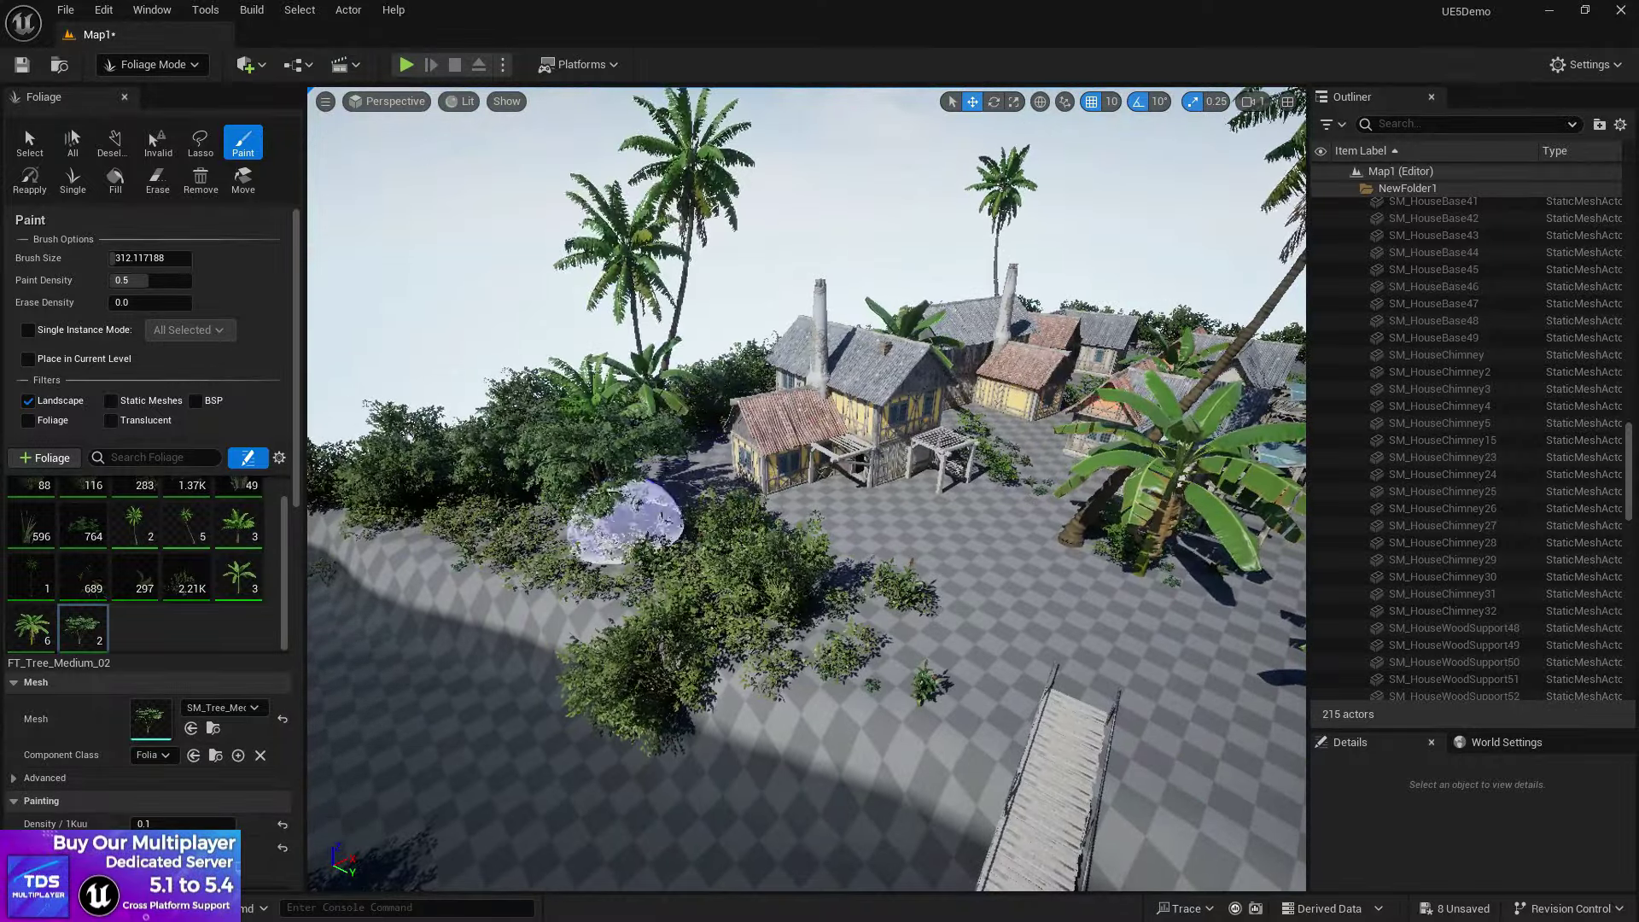
Step: Paint more palms, banana plants and medium trees around the houses on the bridge side of the village
{"action": "left_click", "coordinate": [863, 541]}
{"action": "key", "text": "w"}
{"action": "mouse_move", "coordinate": [864, 541]}
{"action": "right_mouse_down"}
{"action": "mouse_move", "coordinate": [896, 478]}
{"action": "mouse_move", "coordinate": [897, 588]}
{"action": "right_mouse_up"}
{"action": "left_click", "coordinate": [775, 543]}
{"action": "mouse_move", "coordinate": [775, 543]}
{"action": "right_mouse_down"}
{"action": "mouse_move", "coordinate": [648, 572]}
{"action": "mouse_move", "coordinate": [735, 502]}
{"action": "right_mouse_up"}
{"action": "key", "text": "s"}
{"action": "left_click", "coordinate": [608, 488]}
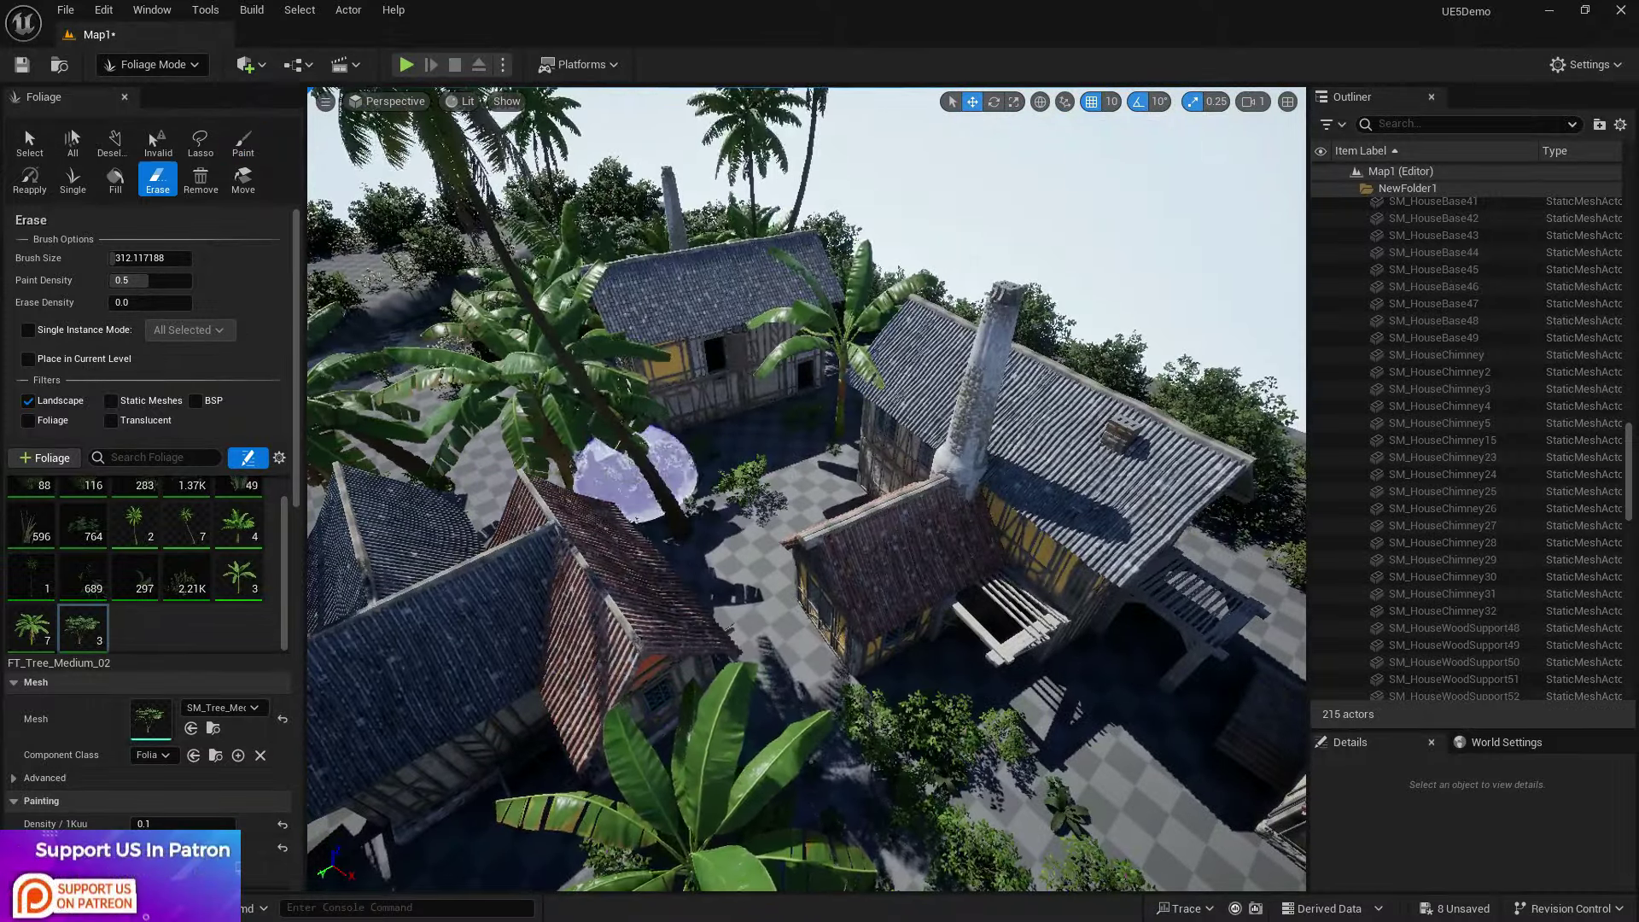
Step: Paint palms, banana plants and medium trees in the lanes between the central houses, erasing surplus ones
{"action": "left_click", "coordinate": [691, 517]}
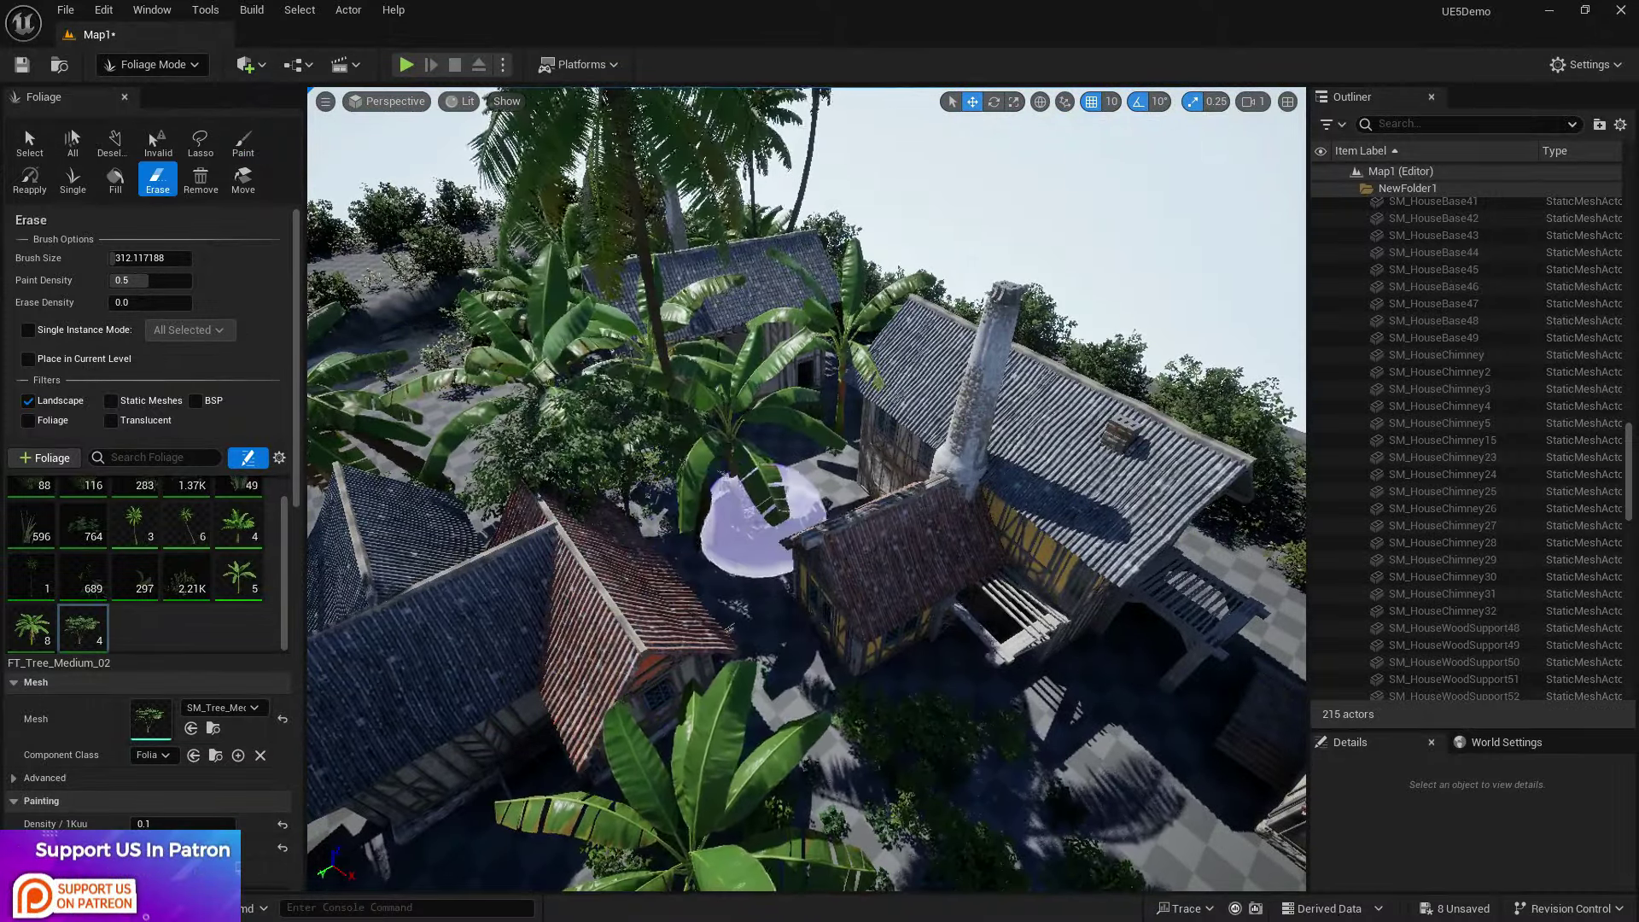
{"action": "right_click_drag", "start_coordinate": [749, 551], "coordinate": [1057, 622]}
{"action": "left_click", "coordinate": [834, 582]}
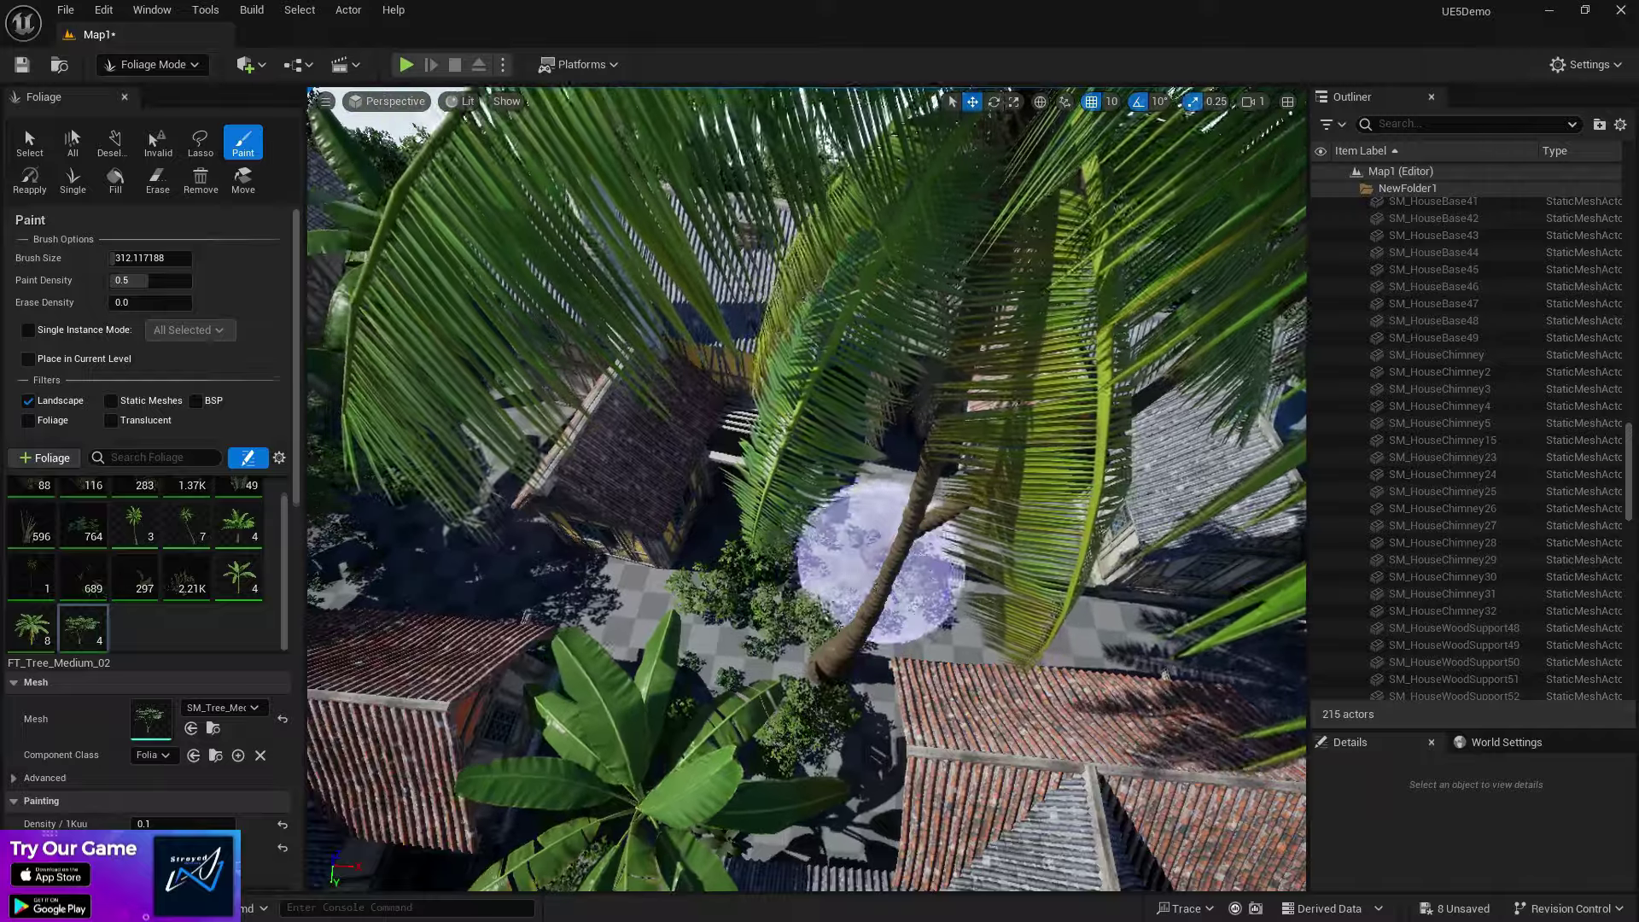
{"action": "mouse_move", "coordinate": [852, 559]}
{"action": "right_mouse_down"}
{"action": "mouse_move", "coordinate": [853, 478]}
{"action": "mouse_move", "coordinate": [792, 555]}
{"action": "right_mouse_up"}
Step: Paint palms, banana plants and medium trees along the boundary bushes and around the small house with the teal canopy
{"action": "left_click", "coordinate": [794, 550]}
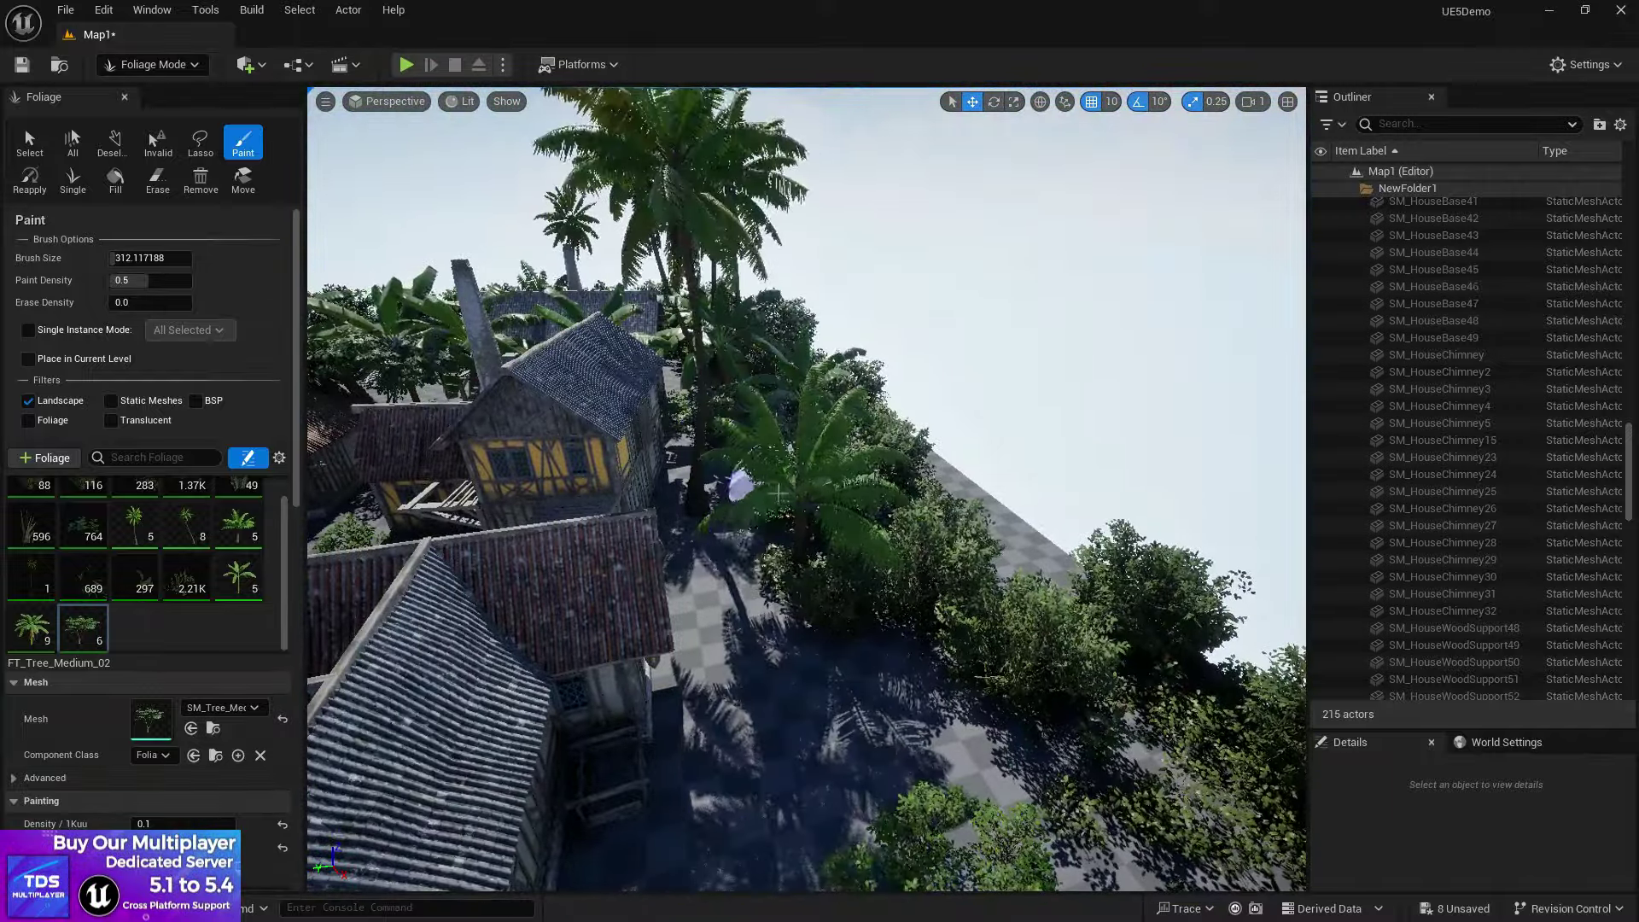
{"action": "left_click", "coordinate": [845, 525]}
{"action": "right_click_drag", "start_coordinate": [896, 742], "coordinate": [958, 648]}
{"action": "left_click", "coordinate": [609, 433]}
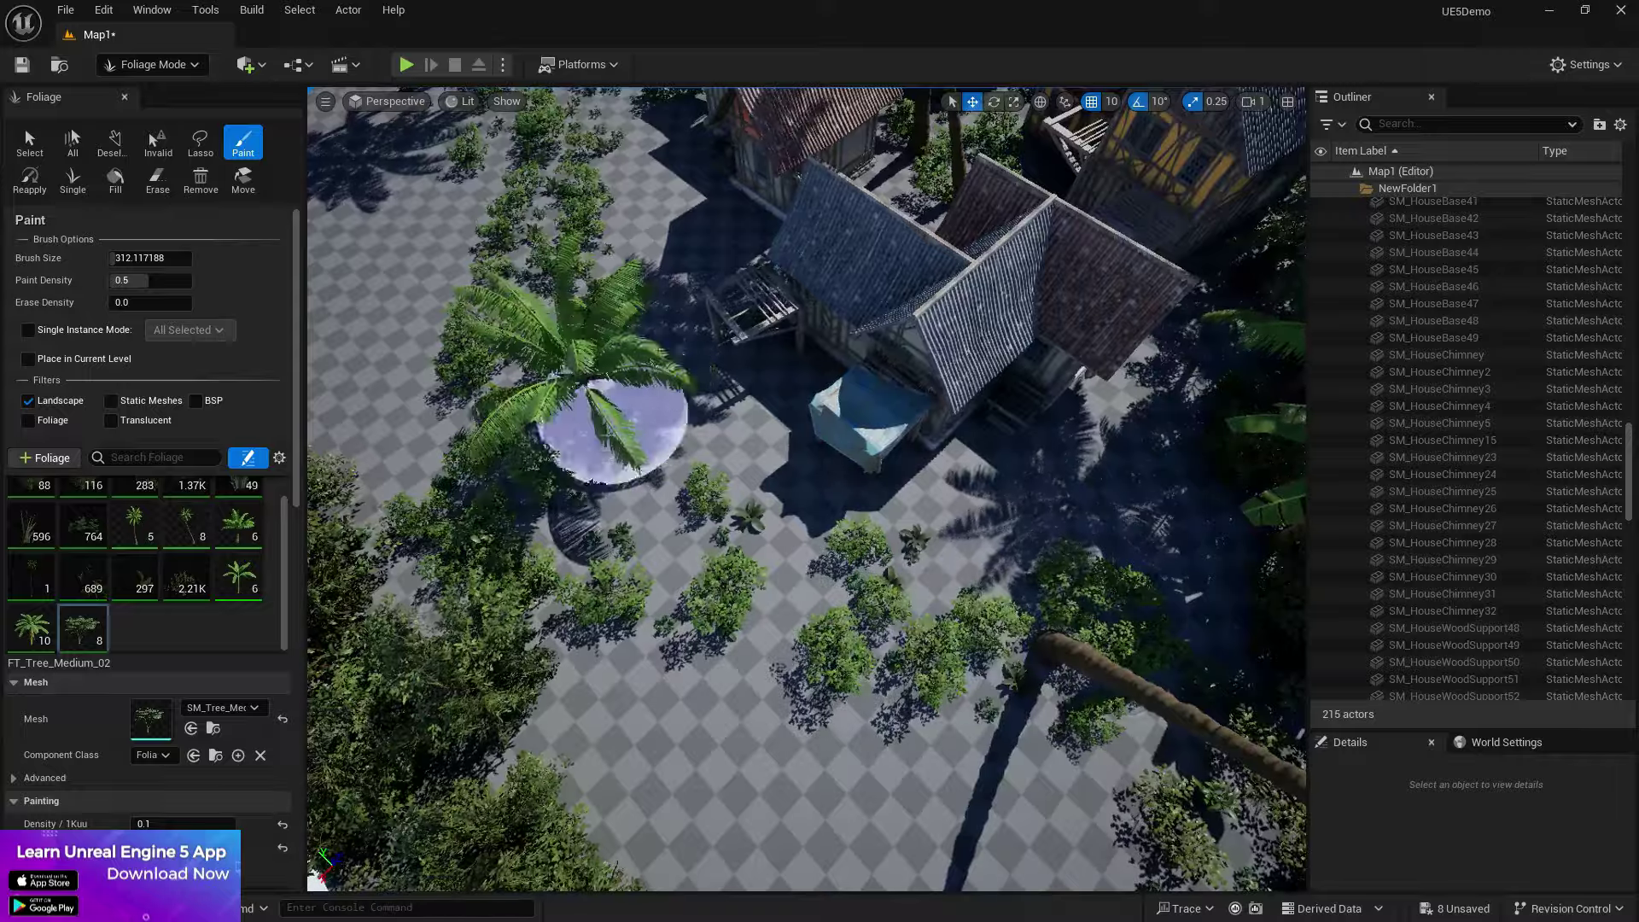
{"action": "left_click", "coordinate": [657, 519]}
{"action": "left_click", "coordinate": [991, 629]}
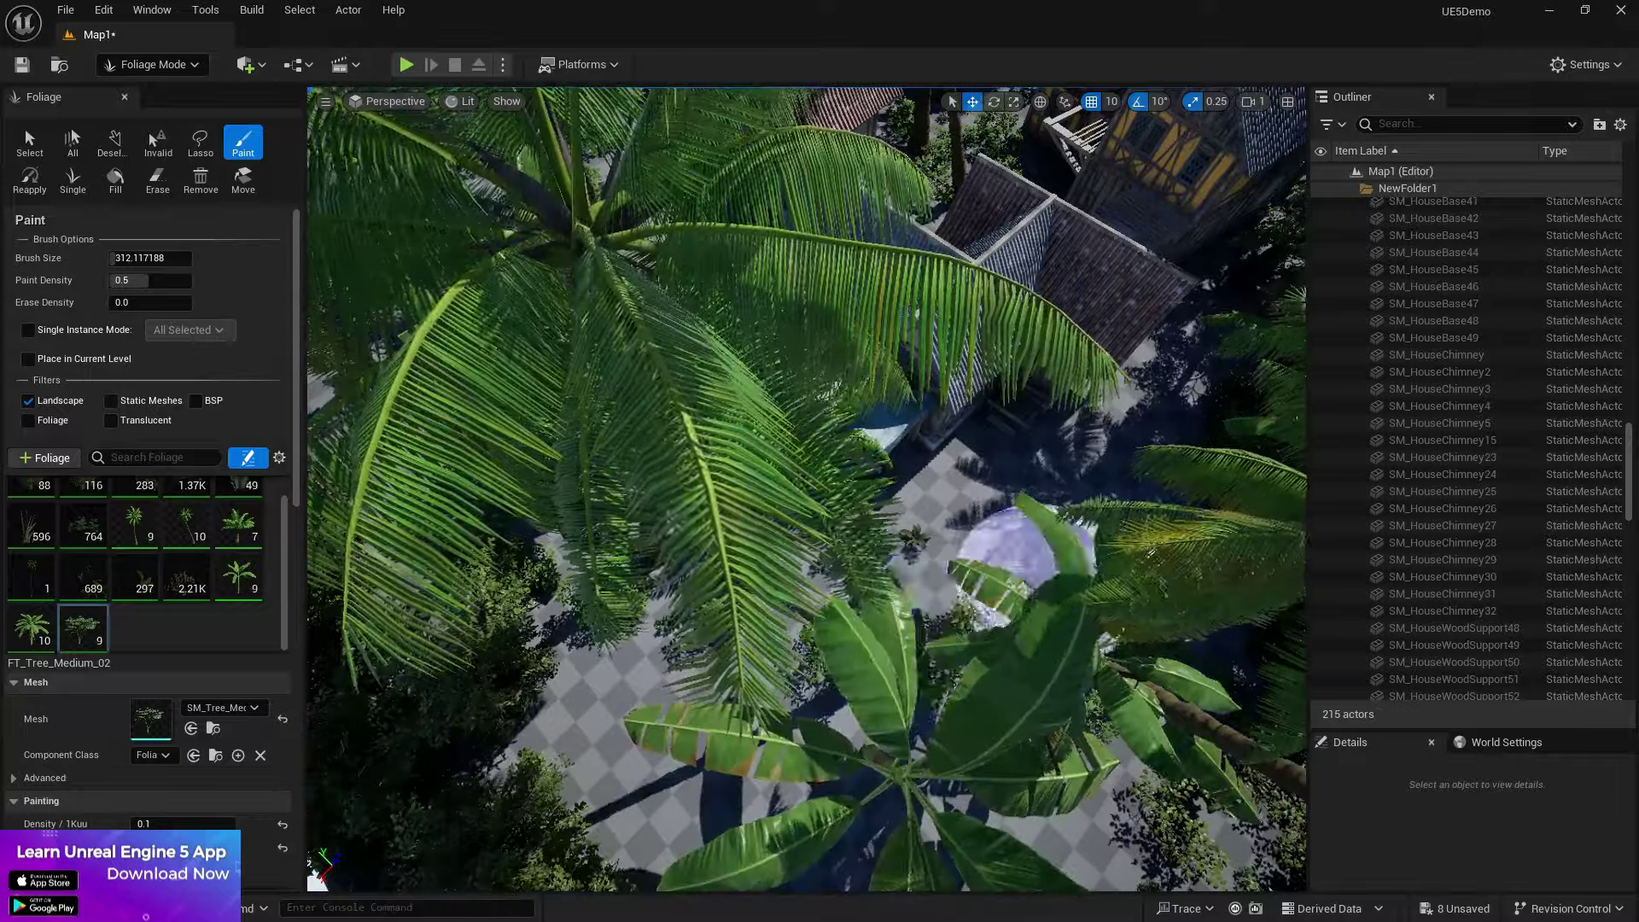
Step: Paint additional palms, banana plants and medium trees in the open field and among the bushes beyond the river
{"action": "mouse_move", "coordinate": [1024, 549]}
{"action": "right_mouse_down"}
{"action": "mouse_move", "coordinate": [1024, 358]}
{"action": "mouse_move", "coordinate": [1007, 328]}
{"action": "right_mouse_up"}
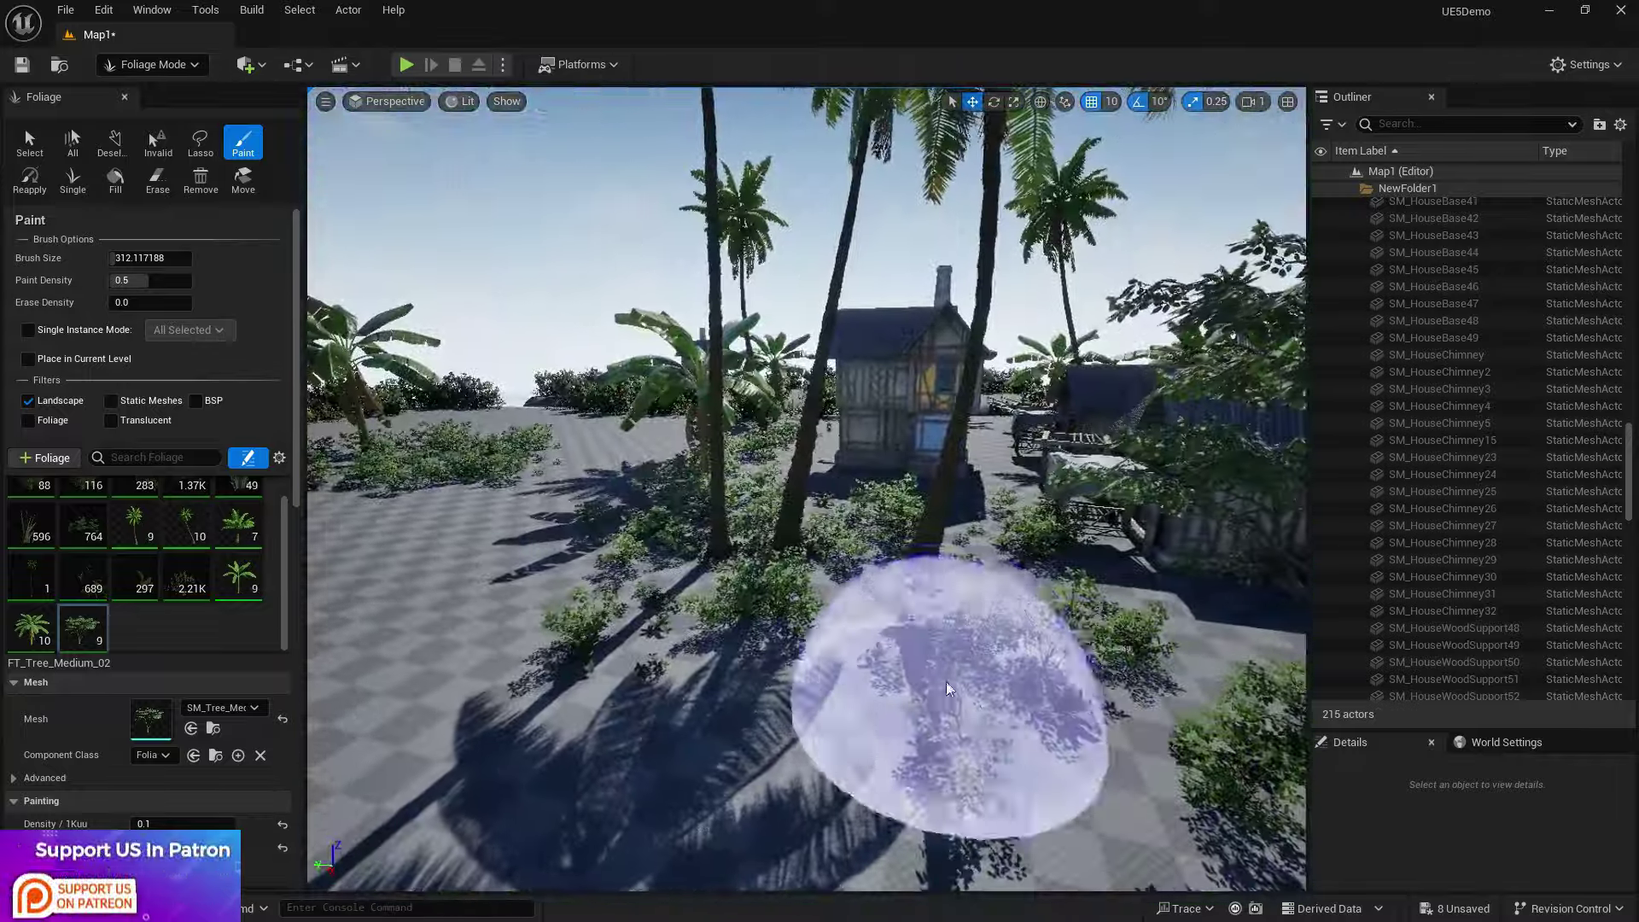
{"action": "mouse_move", "coordinate": [780, 636]}
{"action": "right_mouse_down"}
{"action": "mouse_move", "coordinate": [926, 683]}
{"action": "mouse_move", "coordinate": [717, 674]}
{"action": "right_mouse_up"}
{"action": "left_click", "coordinate": [792, 687]}
{"action": "right_click_drag", "start_coordinate": [597, 411], "coordinate": [332, 375]}
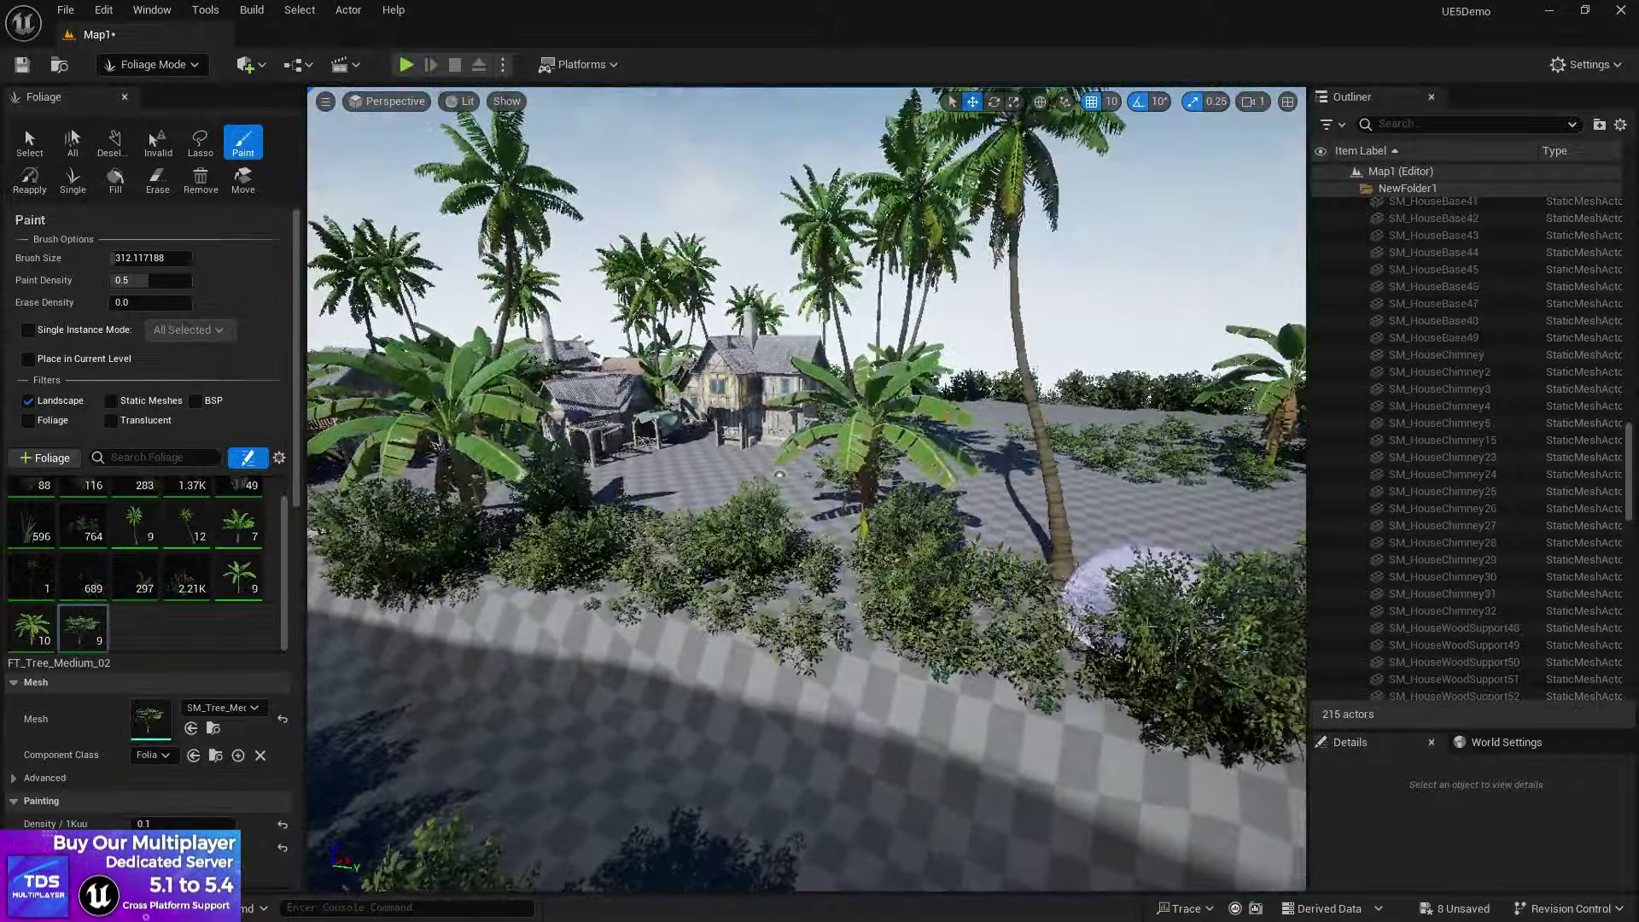
{"action": "right_click_drag", "start_coordinate": [1151, 627], "coordinate": [582, 516]}
{"action": "left_click", "coordinate": [582, 517]}
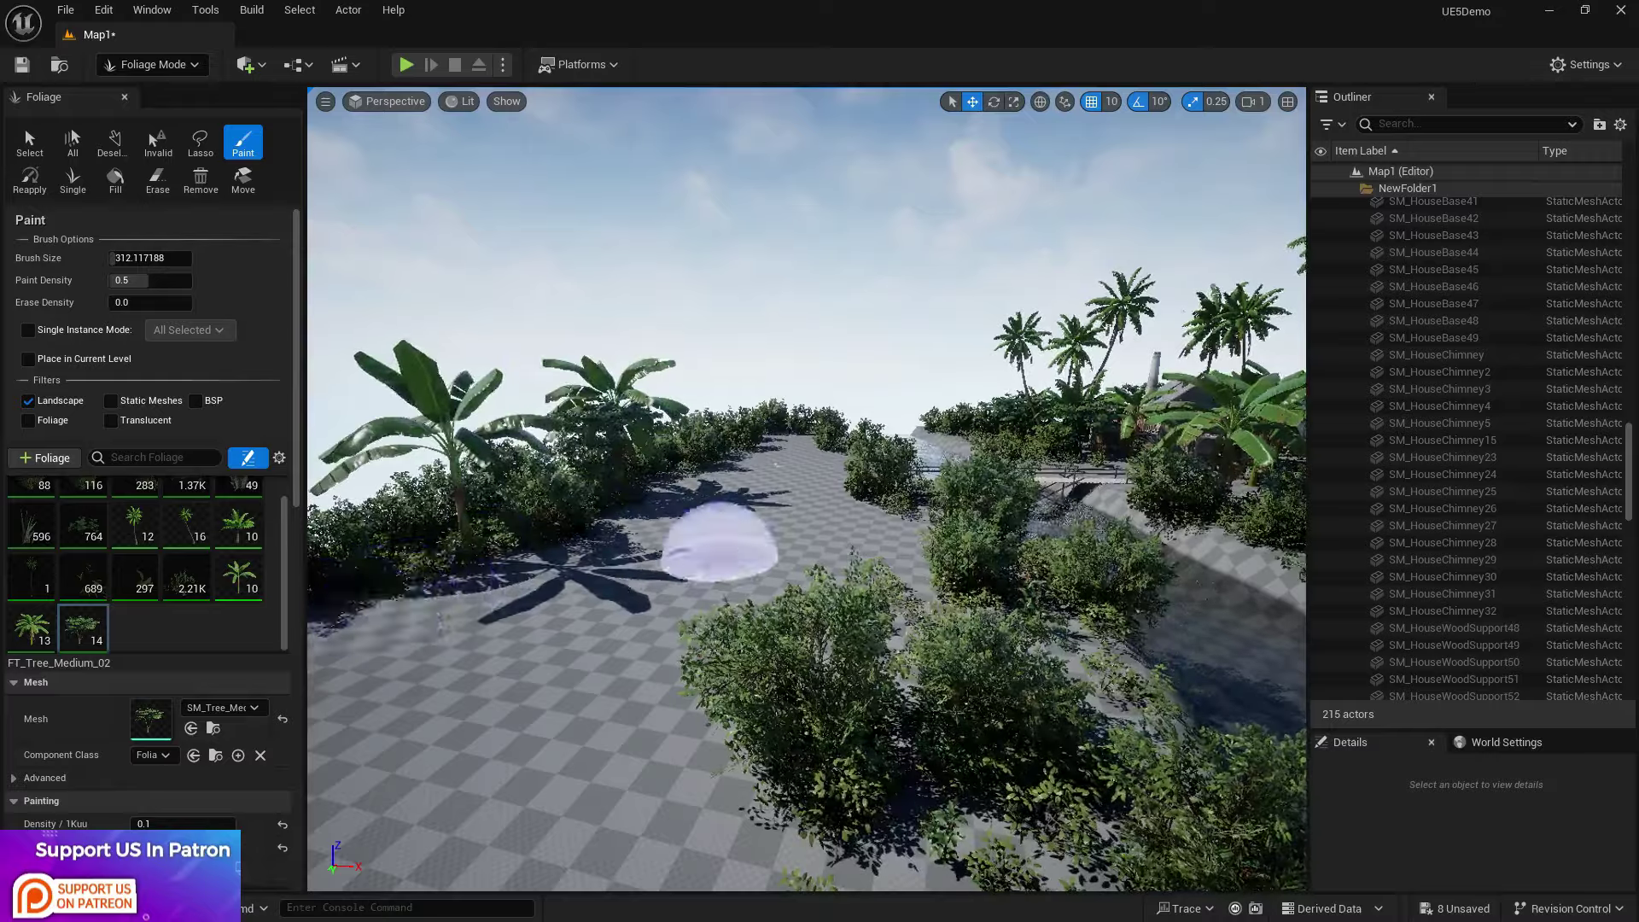
Step: Paint more palms, banana plants and medium trees around the lone stone-and-timber house and among the bushes along the landscape's edge
{"action": "mouse_move", "coordinate": [720, 550]}
{"action": "right_mouse_down"}
{"action": "mouse_move", "coordinate": [1027, 573]}
{"action": "mouse_move", "coordinate": [807, 623]}
{"action": "mouse_move", "coordinate": [987, 402]}
{"action": "right_mouse_up"}
{"action": "left_click", "coordinate": [1027, 574]}
{"action": "left_click", "coordinate": [987, 402]}
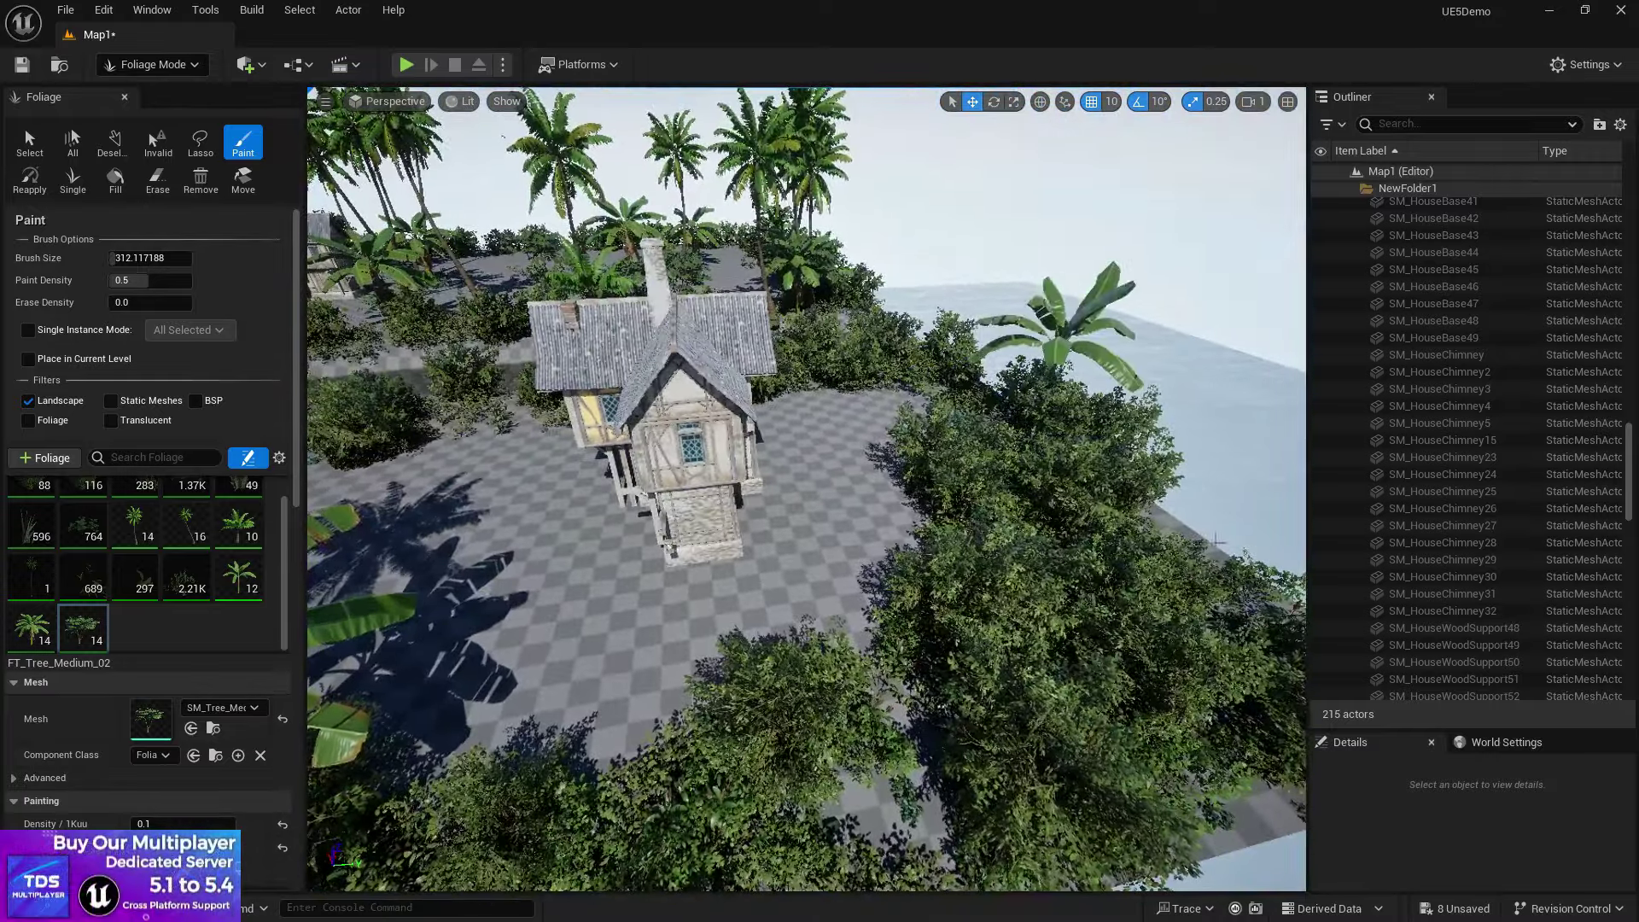
{"action": "mouse_move", "coordinate": [1022, 512]}
{"action": "left_mouse_down"}
{"action": "mouse_move", "coordinate": [988, 651]}
{"action": "mouse_move", "coordinate": [749, 797]}
{"action": "mouse_move", "coordinate": [648, 768]}
{"action": "left_mouse_up"}
{"action": "right_click_drag", "start_coordinate": [649, 768], "coordinate": [359, 648]}
{"action": "right_click_drag", "start_coordinate": [577, 539], "coordinate": [577, 539]}
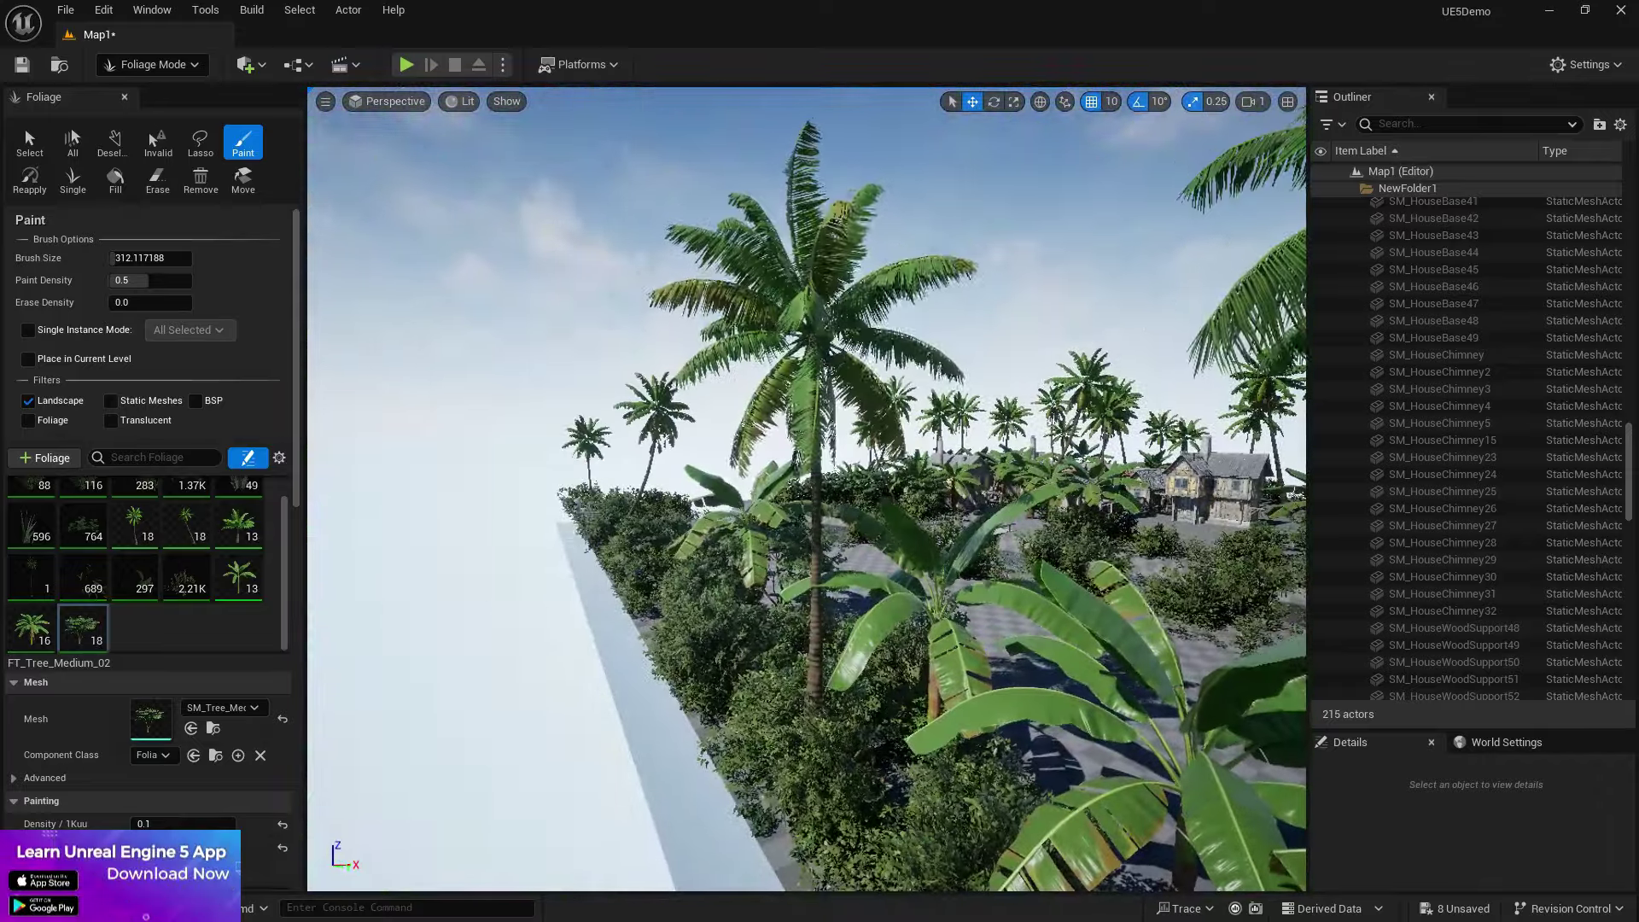
{"action": "right_click_drag", "start_coordinate": [749, 666], "coordinate": [749, 666]}
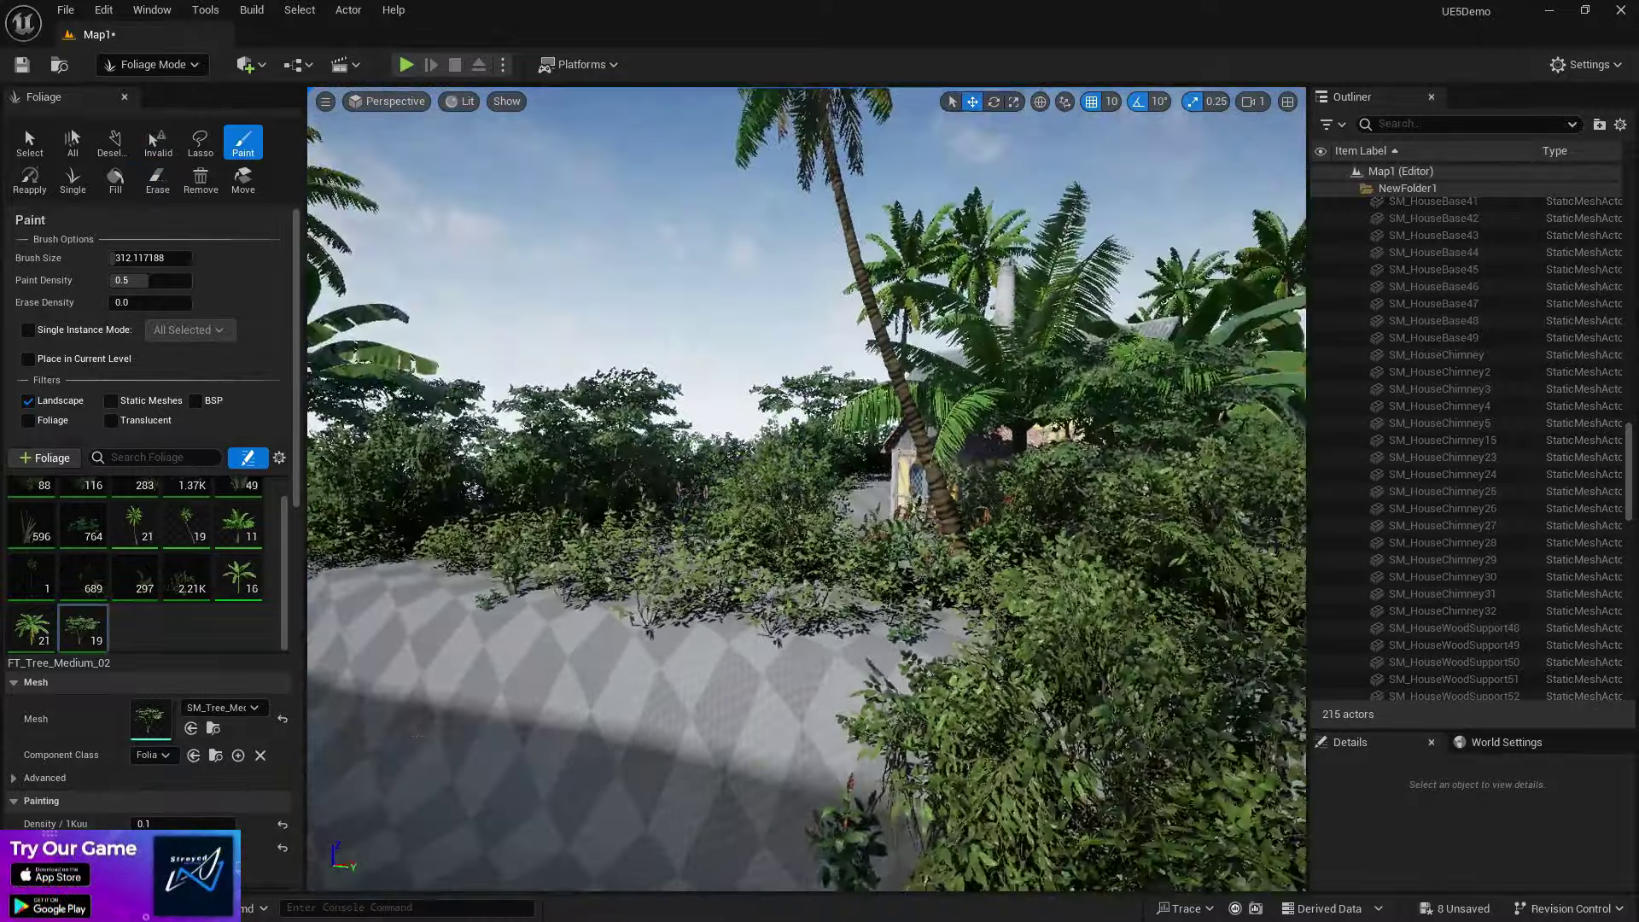
Step: Erase the leaning palm and the banana plant beside it on the open square beyond the bridge
{"action": "right_click_drag", "start_coordinate": [835, 529], "coordinate": [907, 492]}
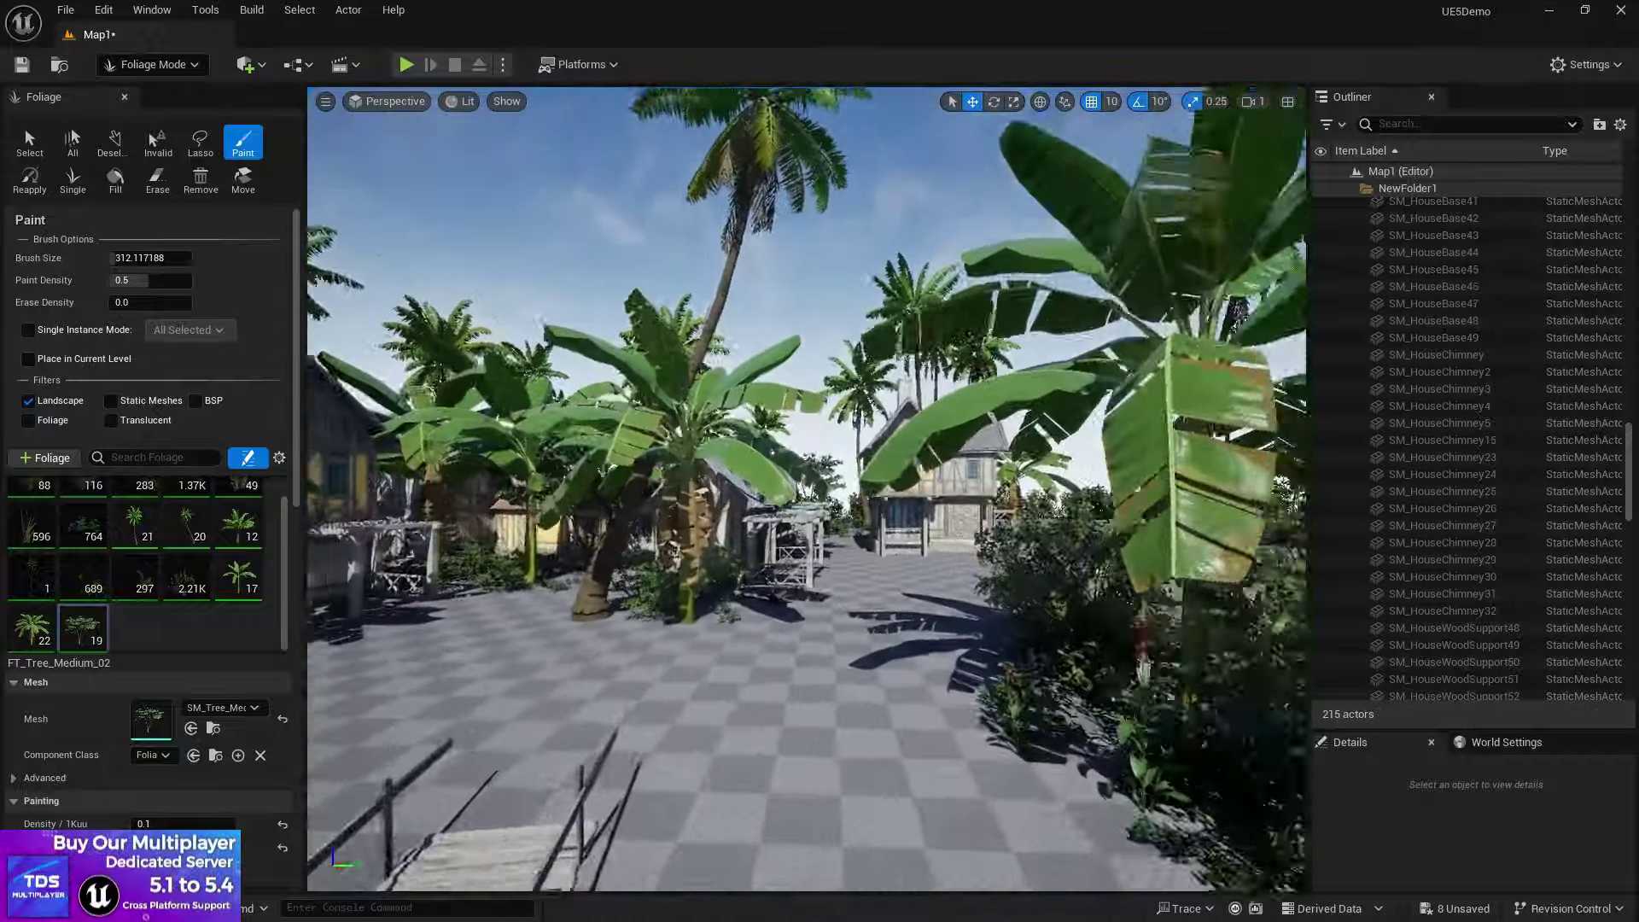
{"action": "right_click_drag", "start_coordinate": [461, 669], "coordinate": [402, 627]}
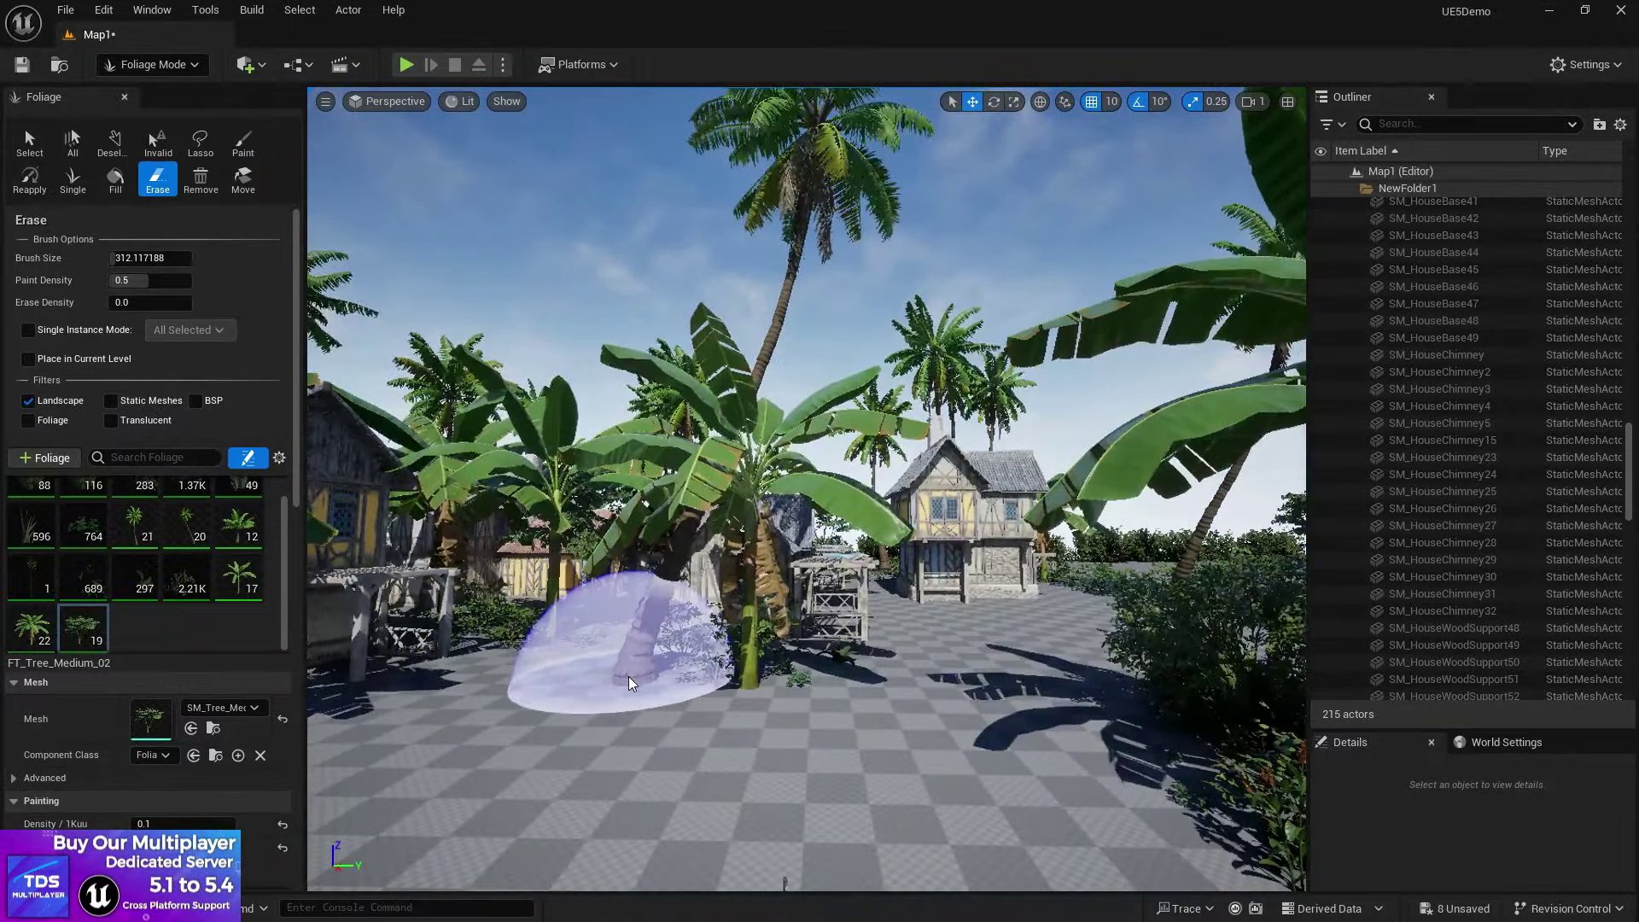
{"action": "left_click_drag", "start_coordinate": [629, 684], "coordinate": [574, 655], "text": "shift"}
{"action": "right_click_drag", "start_coordinate": [800, 670], "coordinate": [735, 760]}
{"action": "left_click", "coordinate": [798, 670], "text": "shift"}
{"action": "right_click_drag", "start_coordinate": [799, 670], "coordinate": [981, 632]}
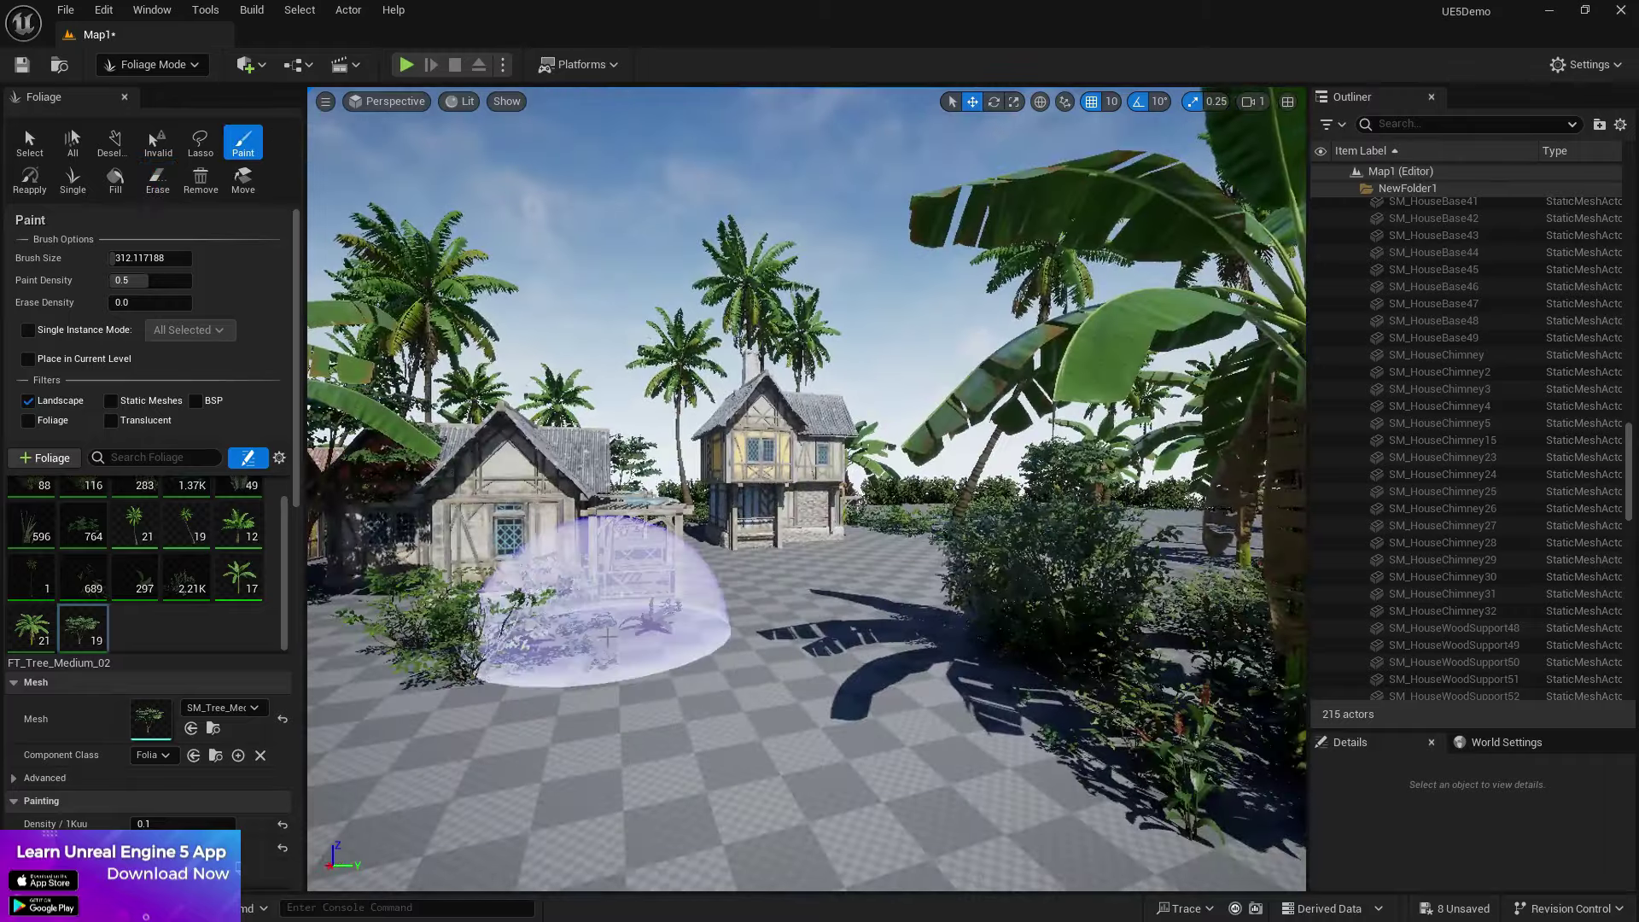
Step: Paint and erase plants in front of the pergola beside the gabled house until a single medium tree is kept there
{"action": "left_click", "coordinate": [674, 644]}
{"action": "left_click", "coordinate": [563, 641], "text": "shift"}
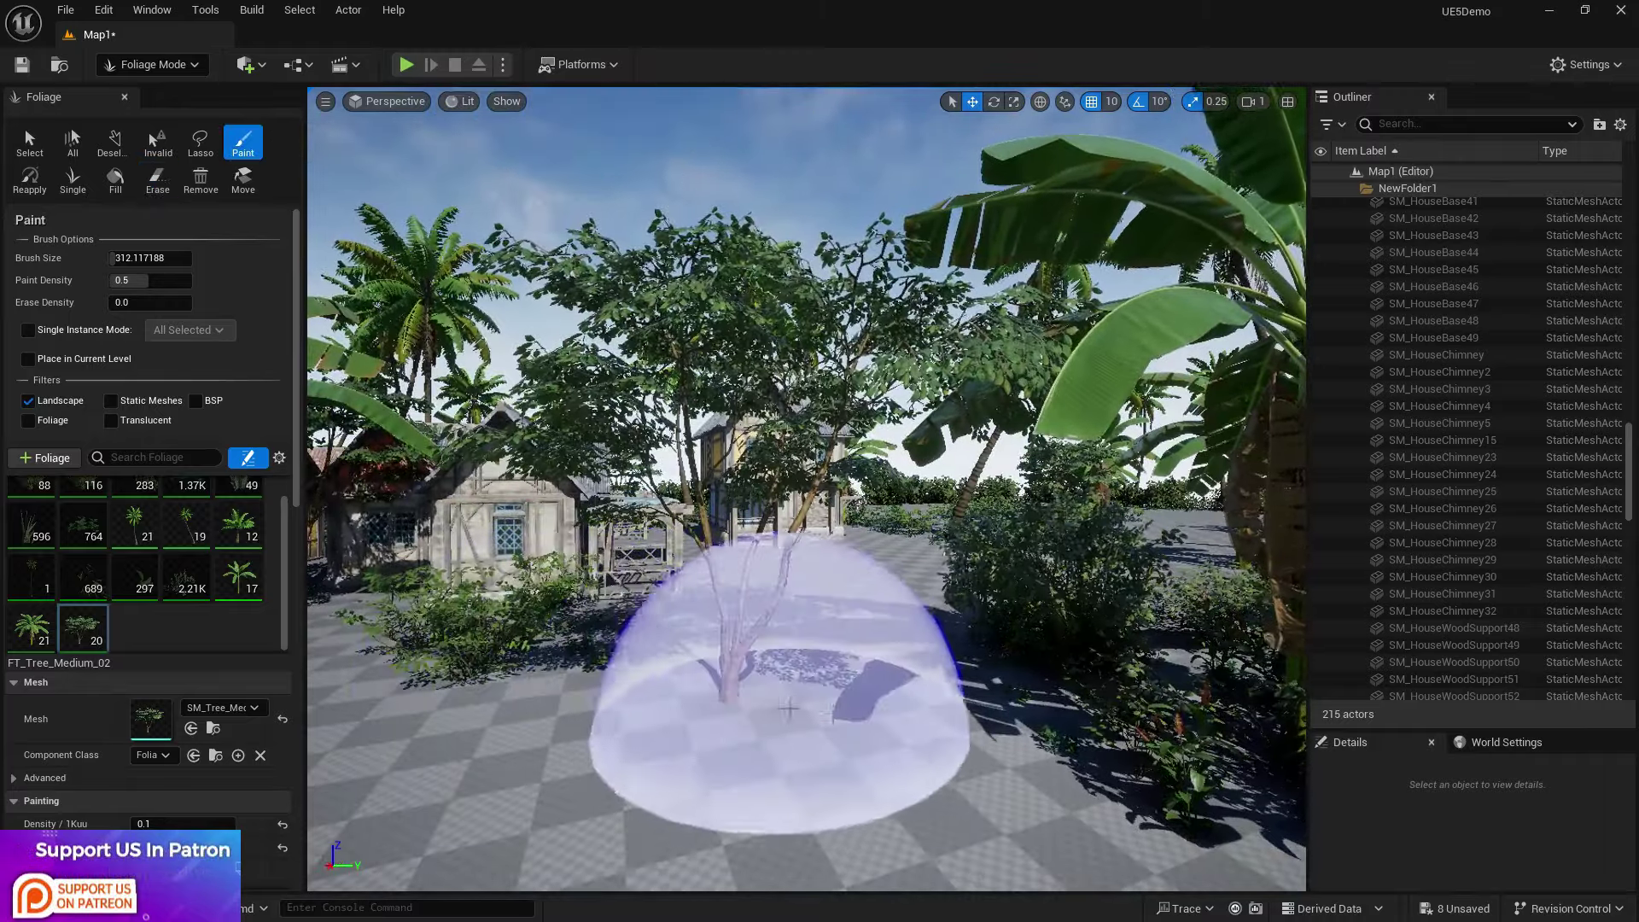
{"action": "right_click_drag", "start_coordinate": [840, 730], "coordinate": [787, 751]}
{"action": "left_click", "coordinate": [801, 694], "text": "shift"}
{"action": "left_click", "coordinate": [721, 683]}
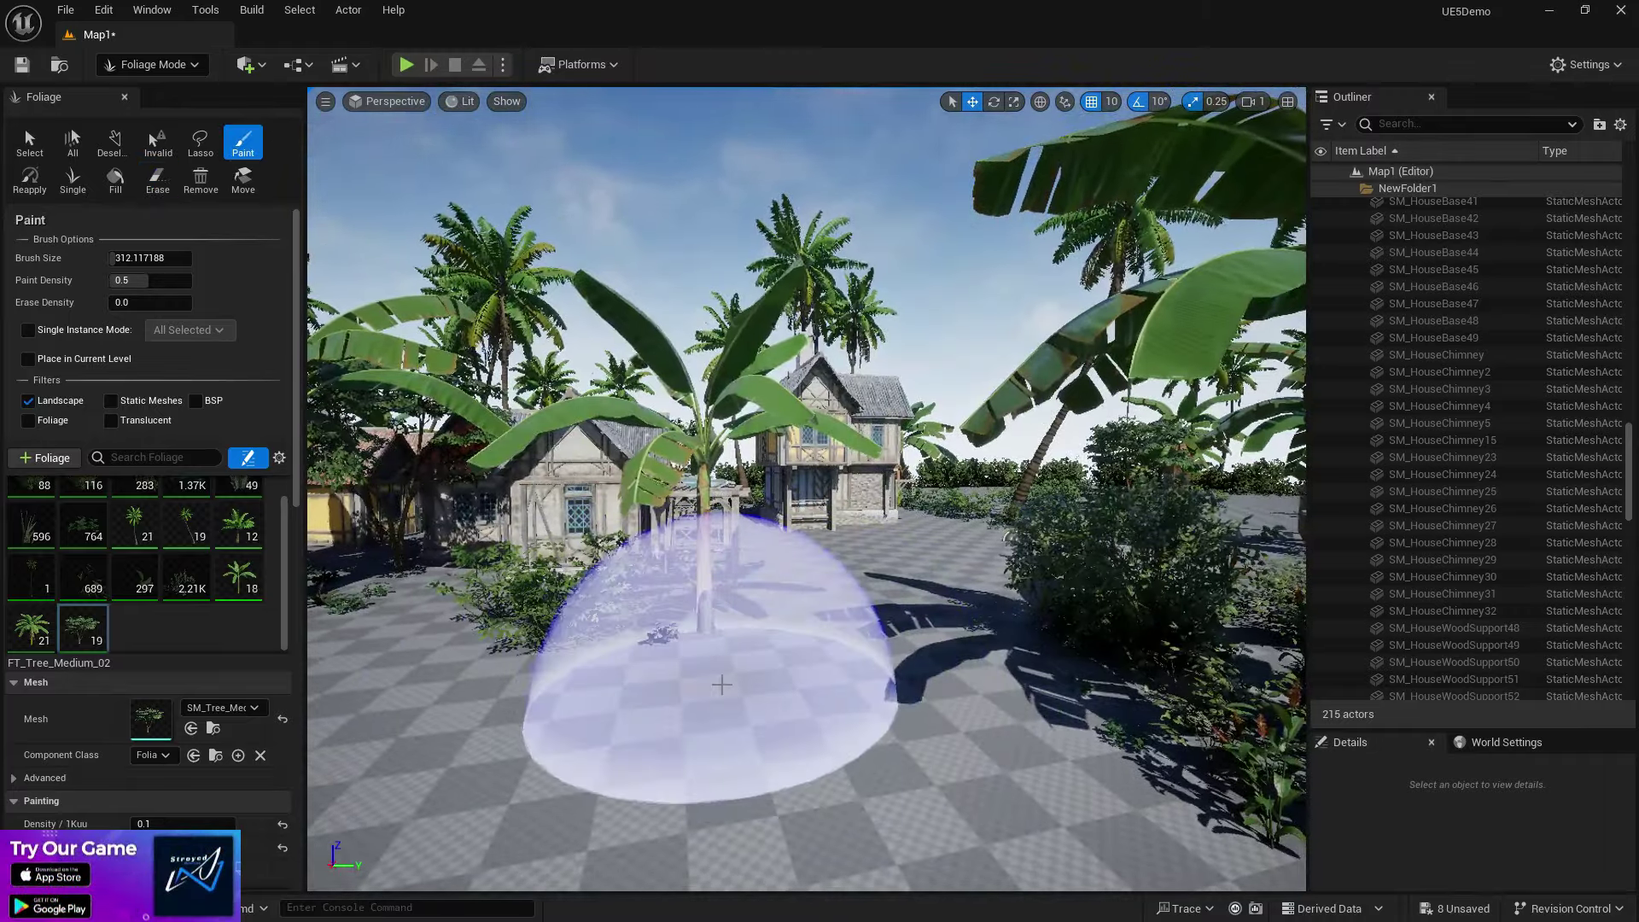
{"action": "left_click", "coordinate": [721, 683], "text": "shift"}
{"action": "left_click", "coordinate": [632, 641]}
{"action": "left_click", "coordinate": [620, 650], "text": "shift"}
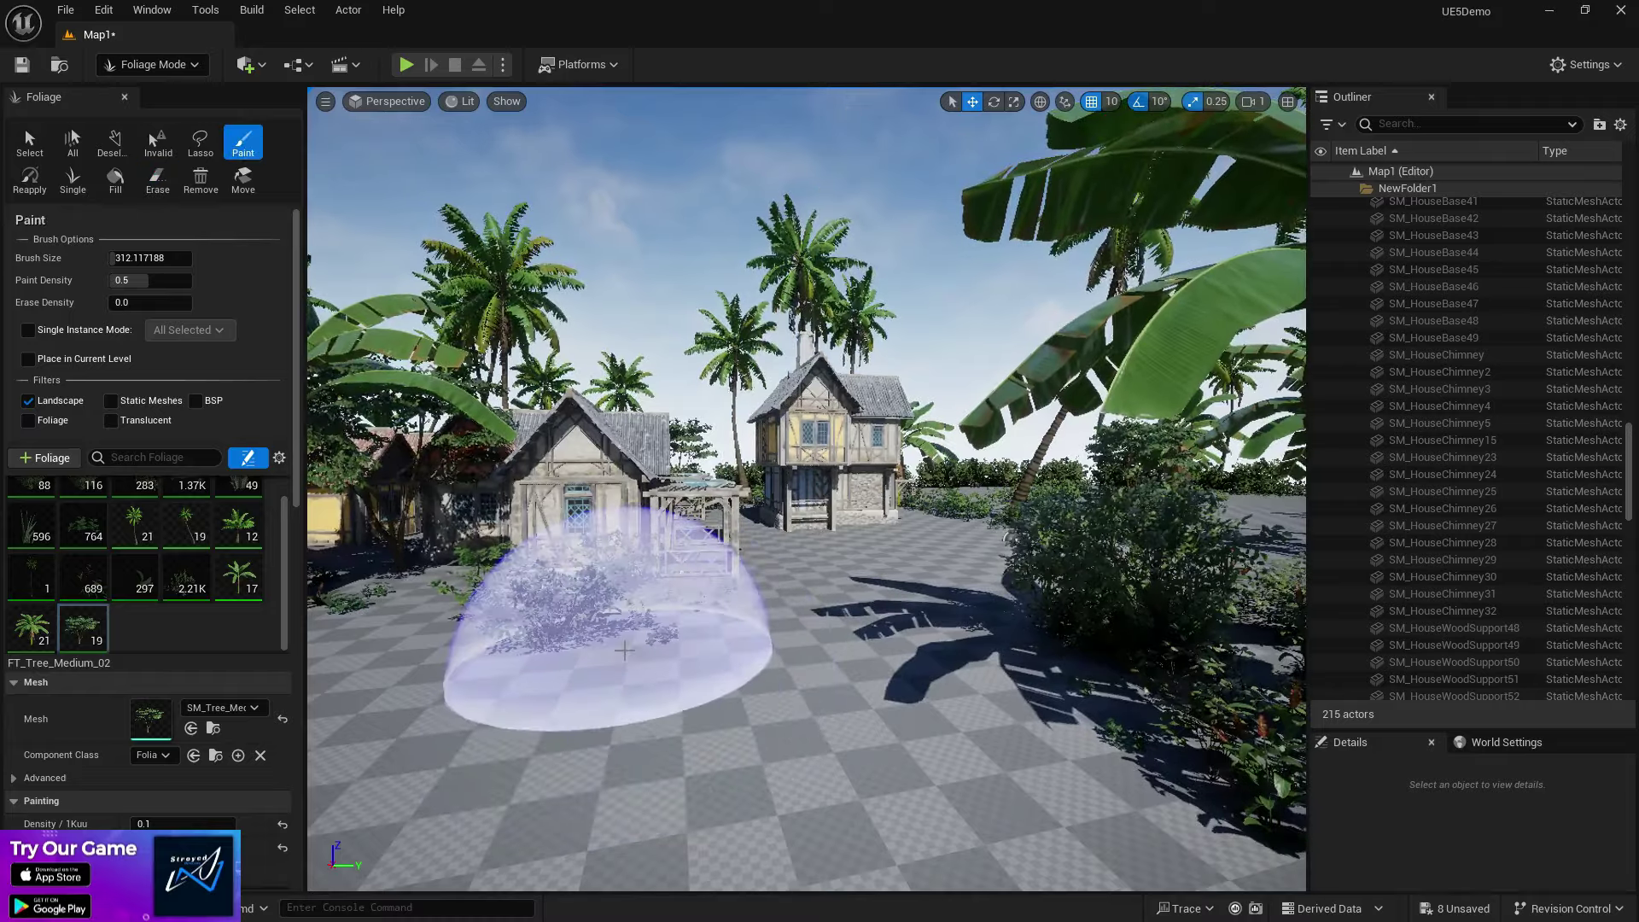
{"action": "left_click", "coordinate": [625, 640]}
{"action": "left_click", "coordinate": [637, 635], "text": "shift"}
{"action": "key", "text": "w"}
{"action": "left_click", "coordinate": [682, 645]}
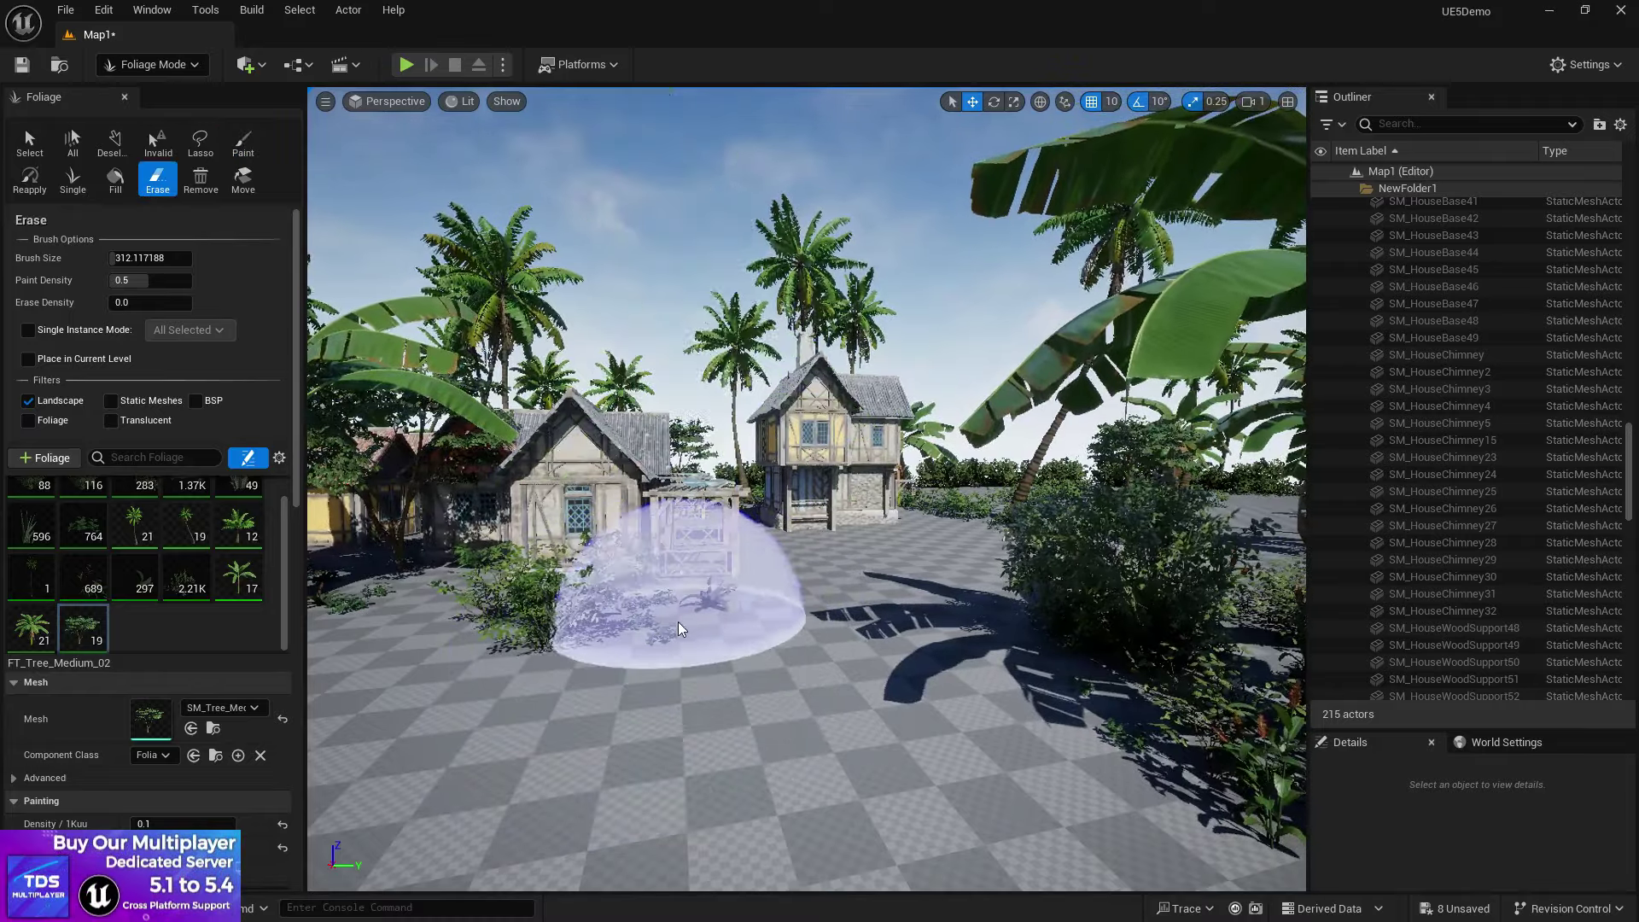
{"action": "left_click", "coordinate": [665, 646], "text": "shift"}
{"action": "left_click", "coordinate": [596, 658], "text": "shift"}
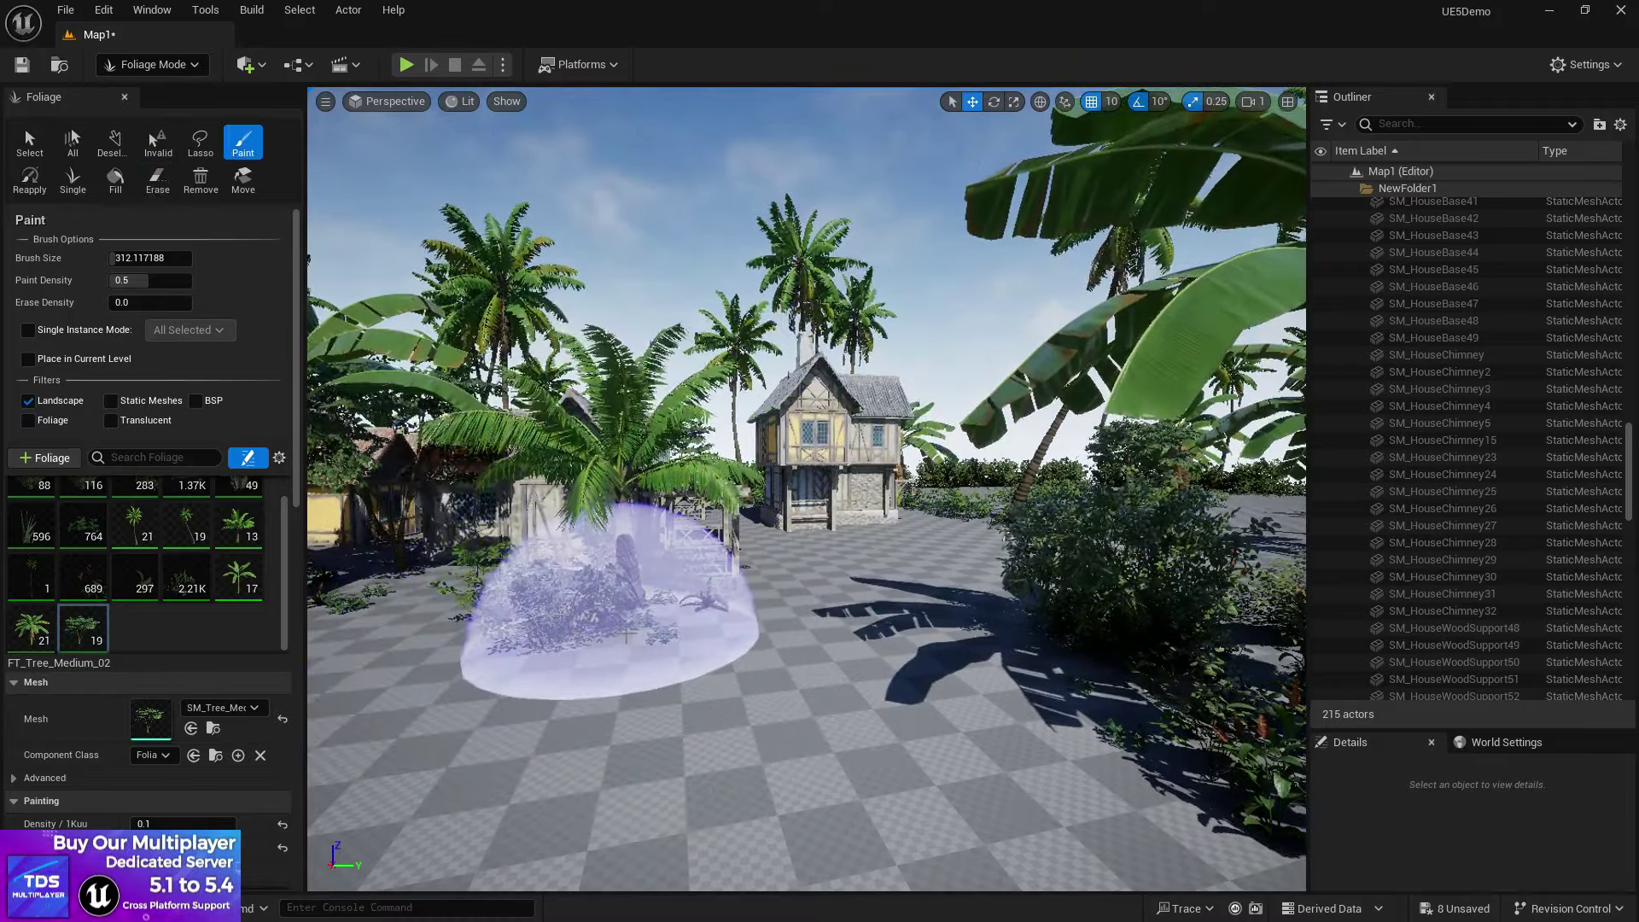
{"action": "left_click", "coordinate": [642, 613], "text": "shift"}
{"action": "left_click", "coordinate": [625, 593]}
{"action": "left_click", "coordinate": [640, 601], "text": "shift"}
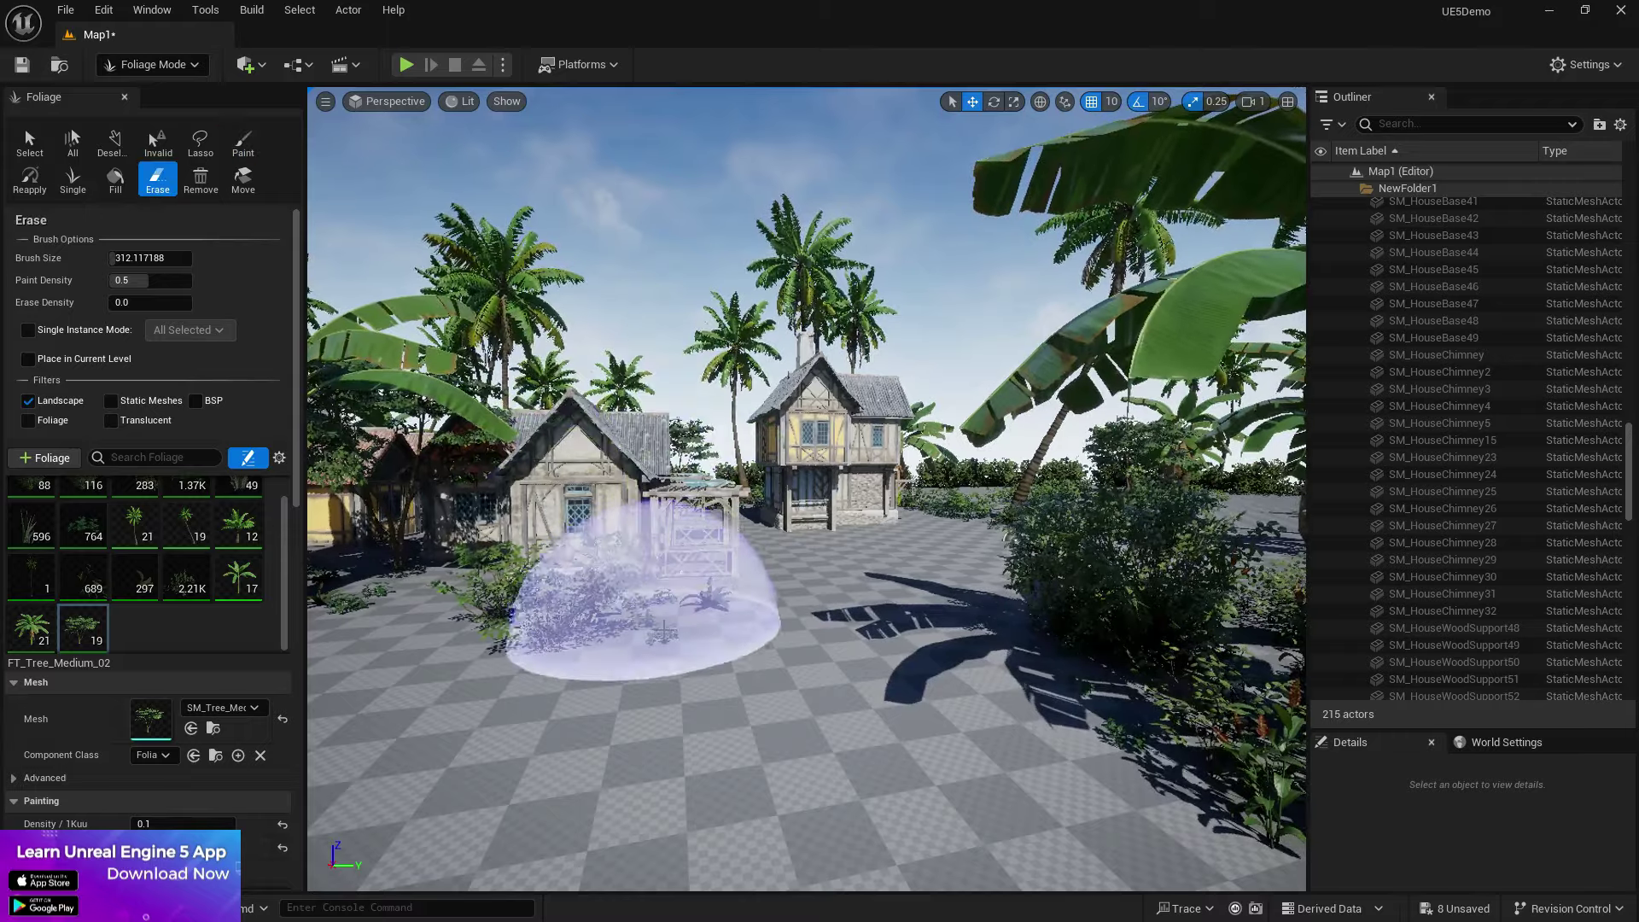
{"action": "left_click", "coordinate": [641, 593]}
{"action": "left_click", "coordinate": [692, 649], "text": "shift"}
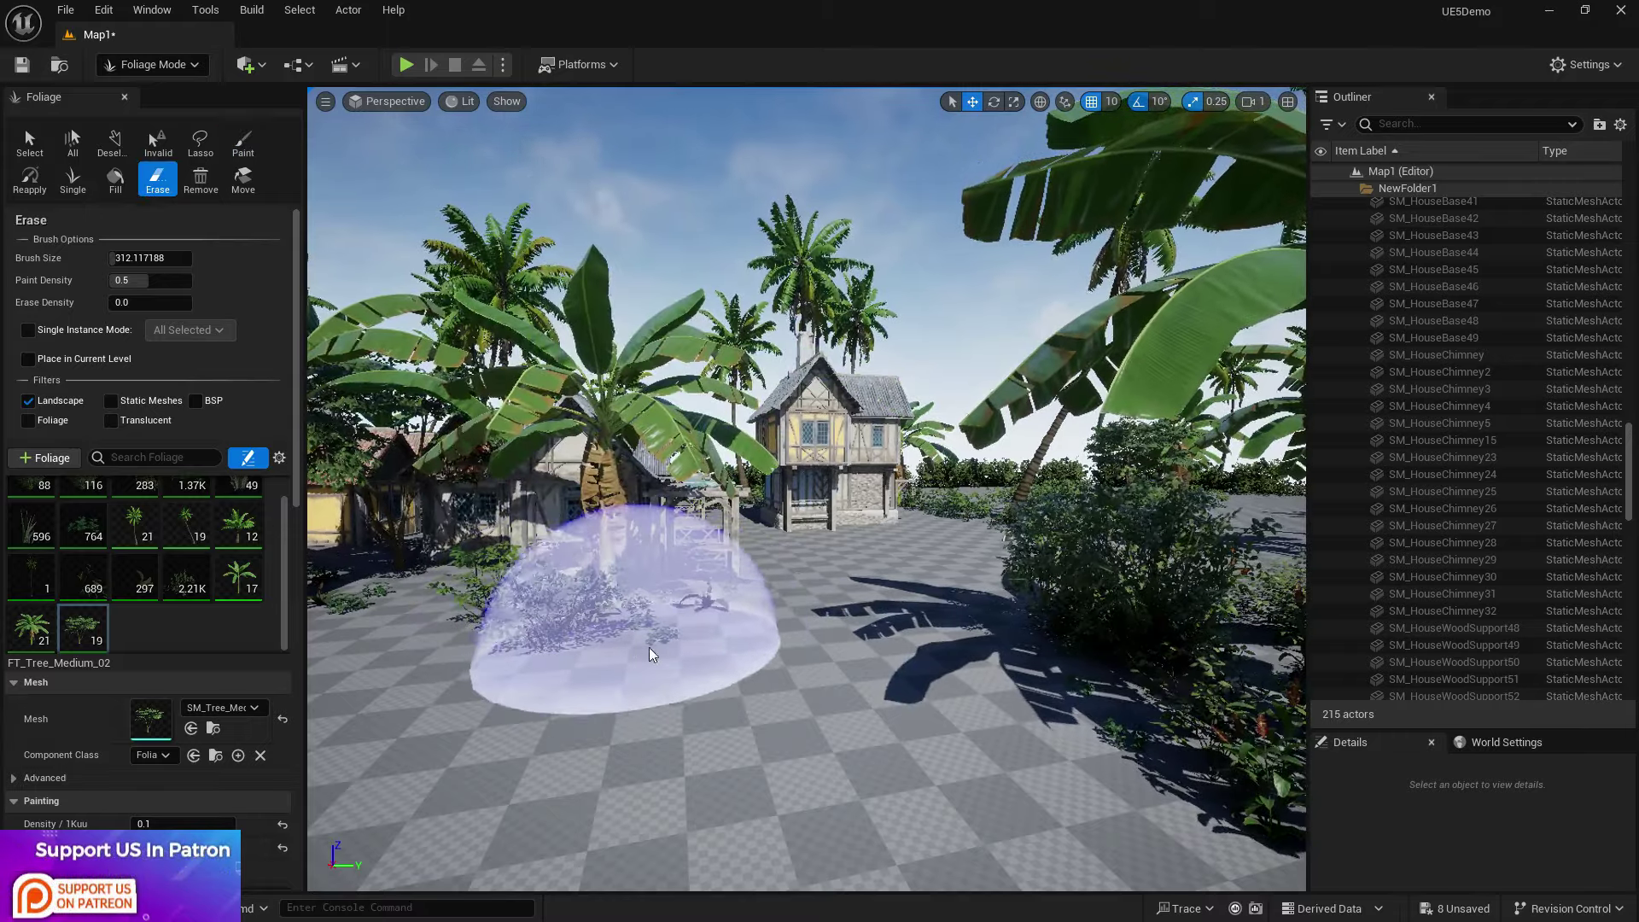
{"action": "left_click", "coordinate": [623, 630]}
Step: Leave foliage painting and return the editor to Selection mode
{"action": "mouse_move", "coordinate": [680, 622]}
{"action": "right_mouse_down"}
{"action": "mouse_move", "coordinate": [716, 580]}
{"action": "mouse_move", "coordinate": [682, 581]}
{"action": "mouse_move", "coordinate": [947, 580]}
{"action": "mouse_move", "coordinate": [862, 581]}
{"action": "right_mouse_up"}
{"action": "key", "text": "s"}
{"action": "key", "text": "w"}
{"action": "key", "text": "w"}
{"action": "right_click_drag", "start_coordinate": [742, 599], "coordinate": [772, 595]}
{"action": "left_click", "coordinate": [145, 65]}
{"action": "left_click", "coordinate": [158, 85]}
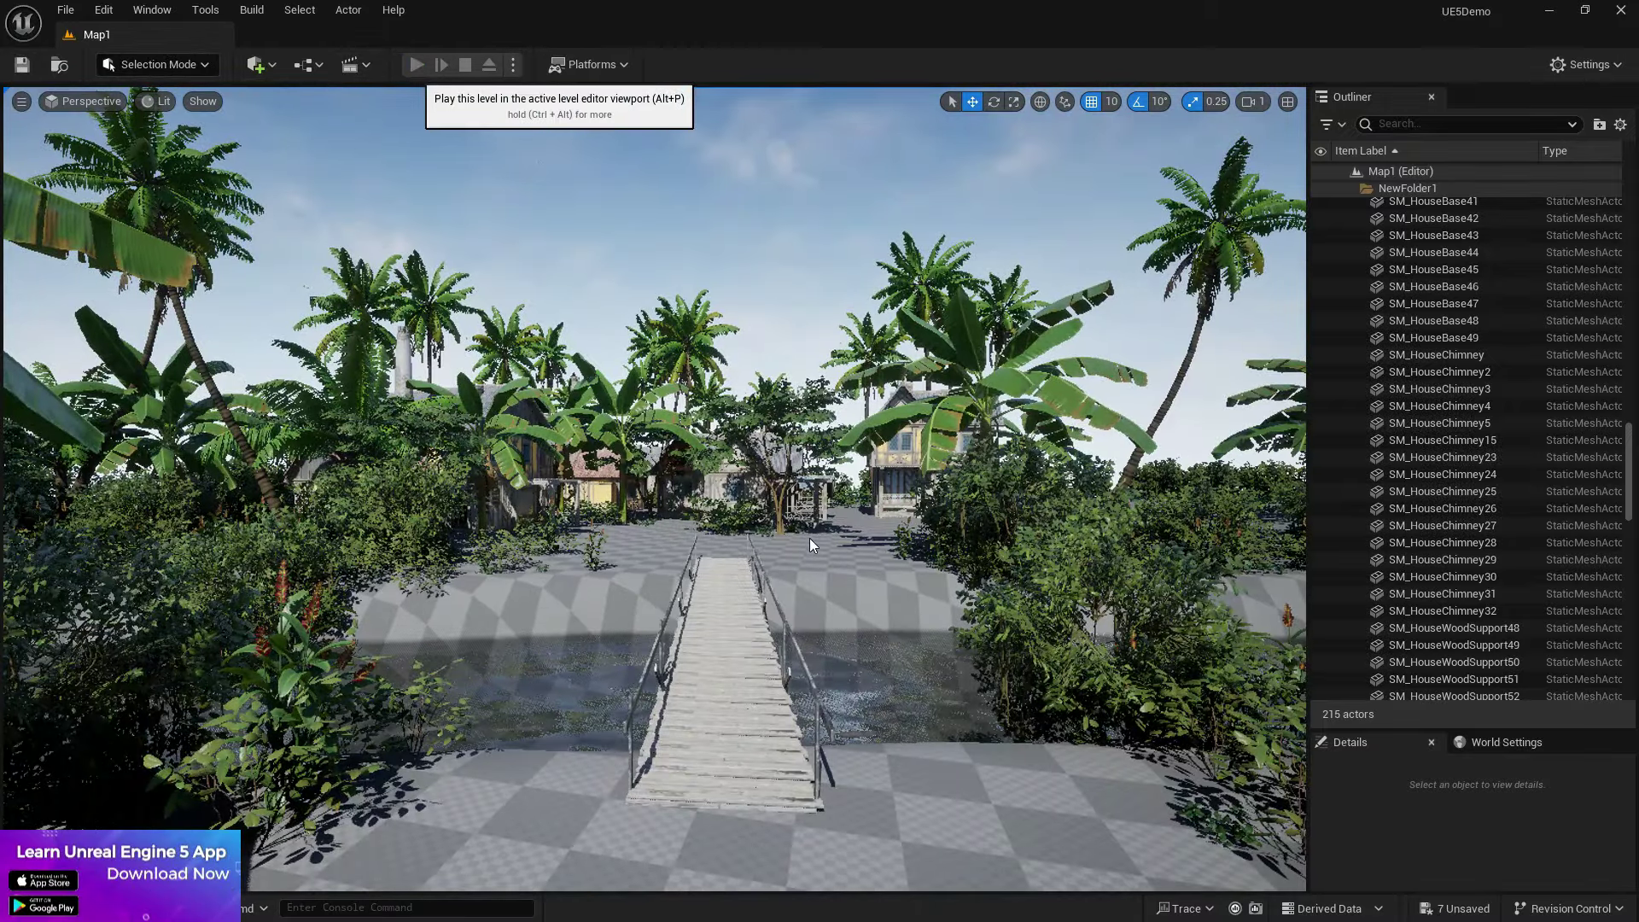
Step: Play the level in the viewport and run the character across the wooden bridge into the village square
{"action": "key", "text": "alt+p"}
{"action": "left_click", "coordinate": [727, 530]}
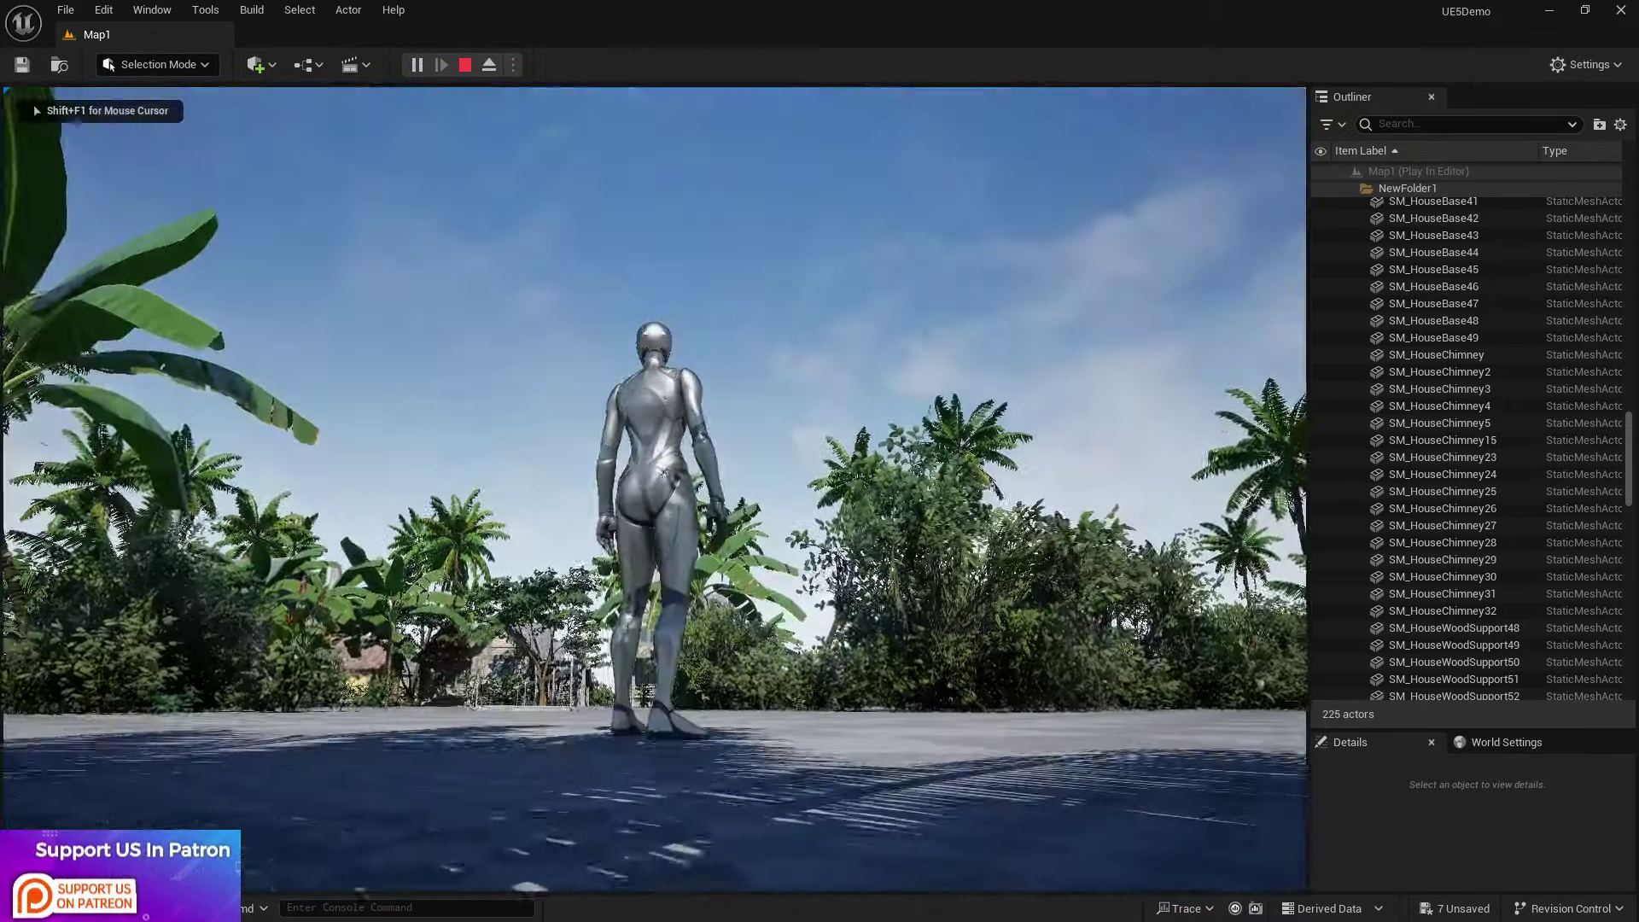
{"action": "key", "text": "w"}
{"action": "key", "text": "w"}
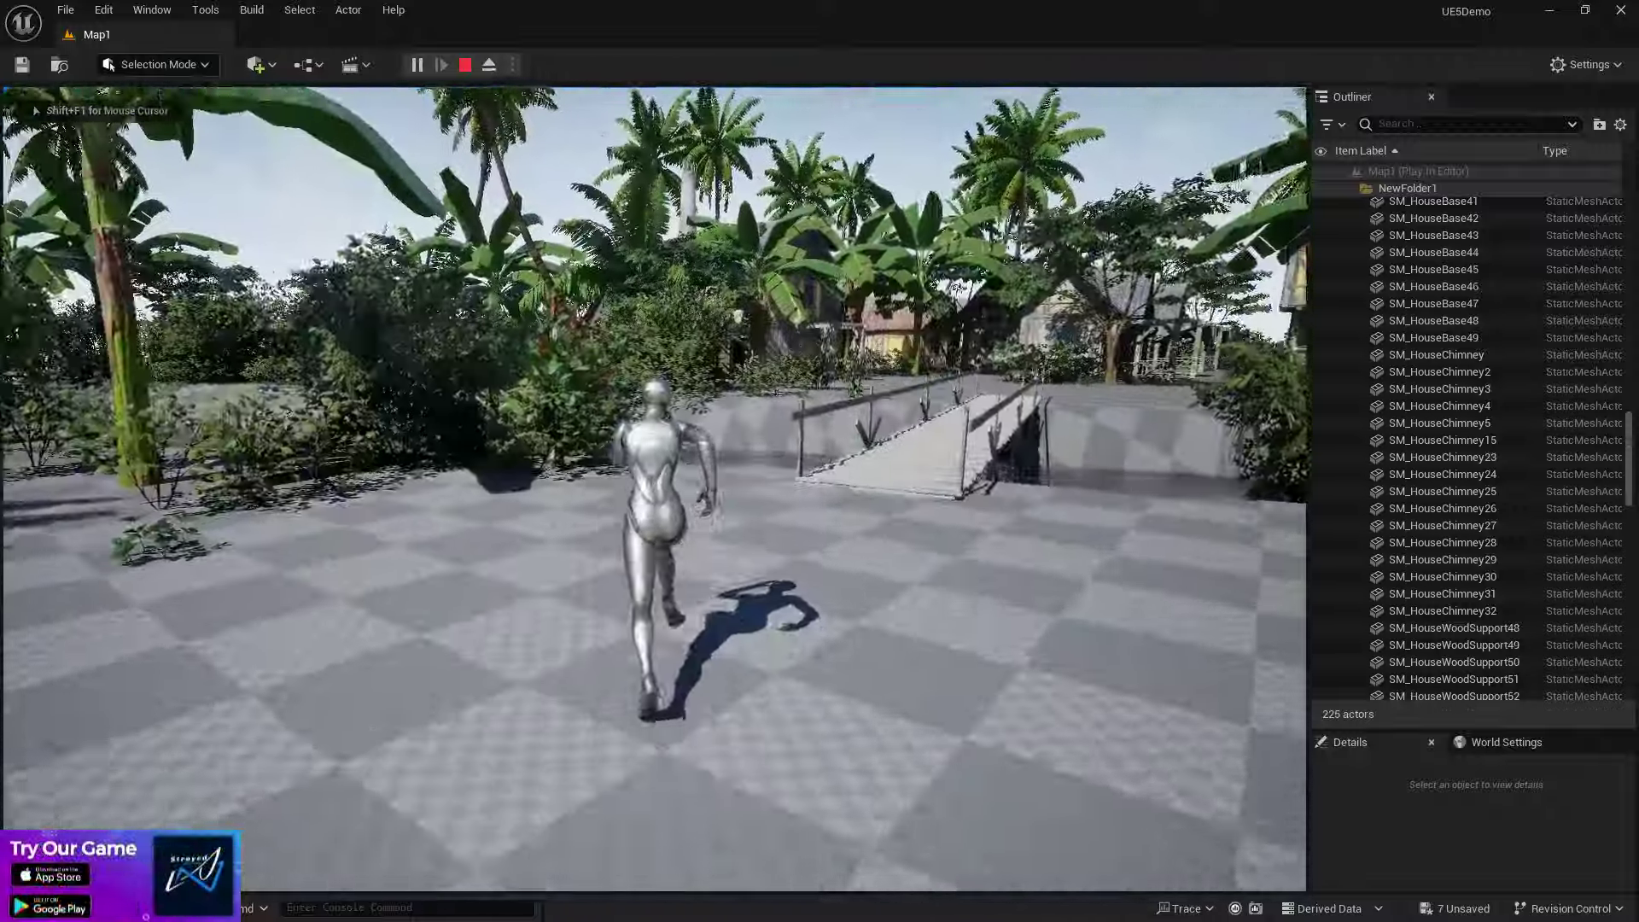
{"action": "key", "text": "w"}
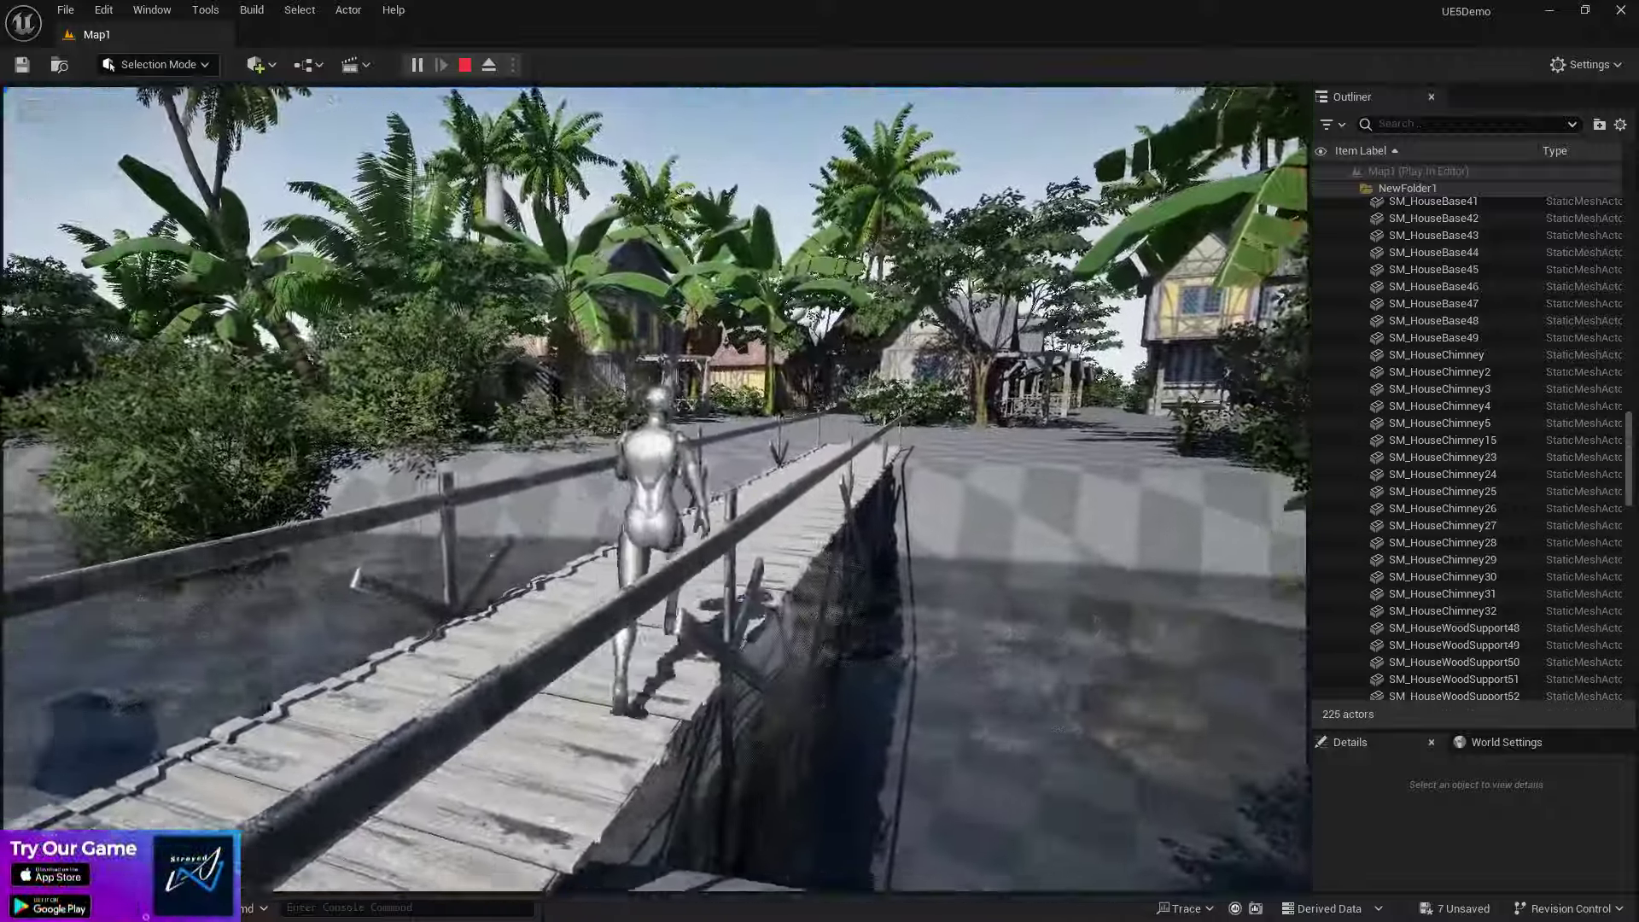
{"action": "key", "text": "w"}
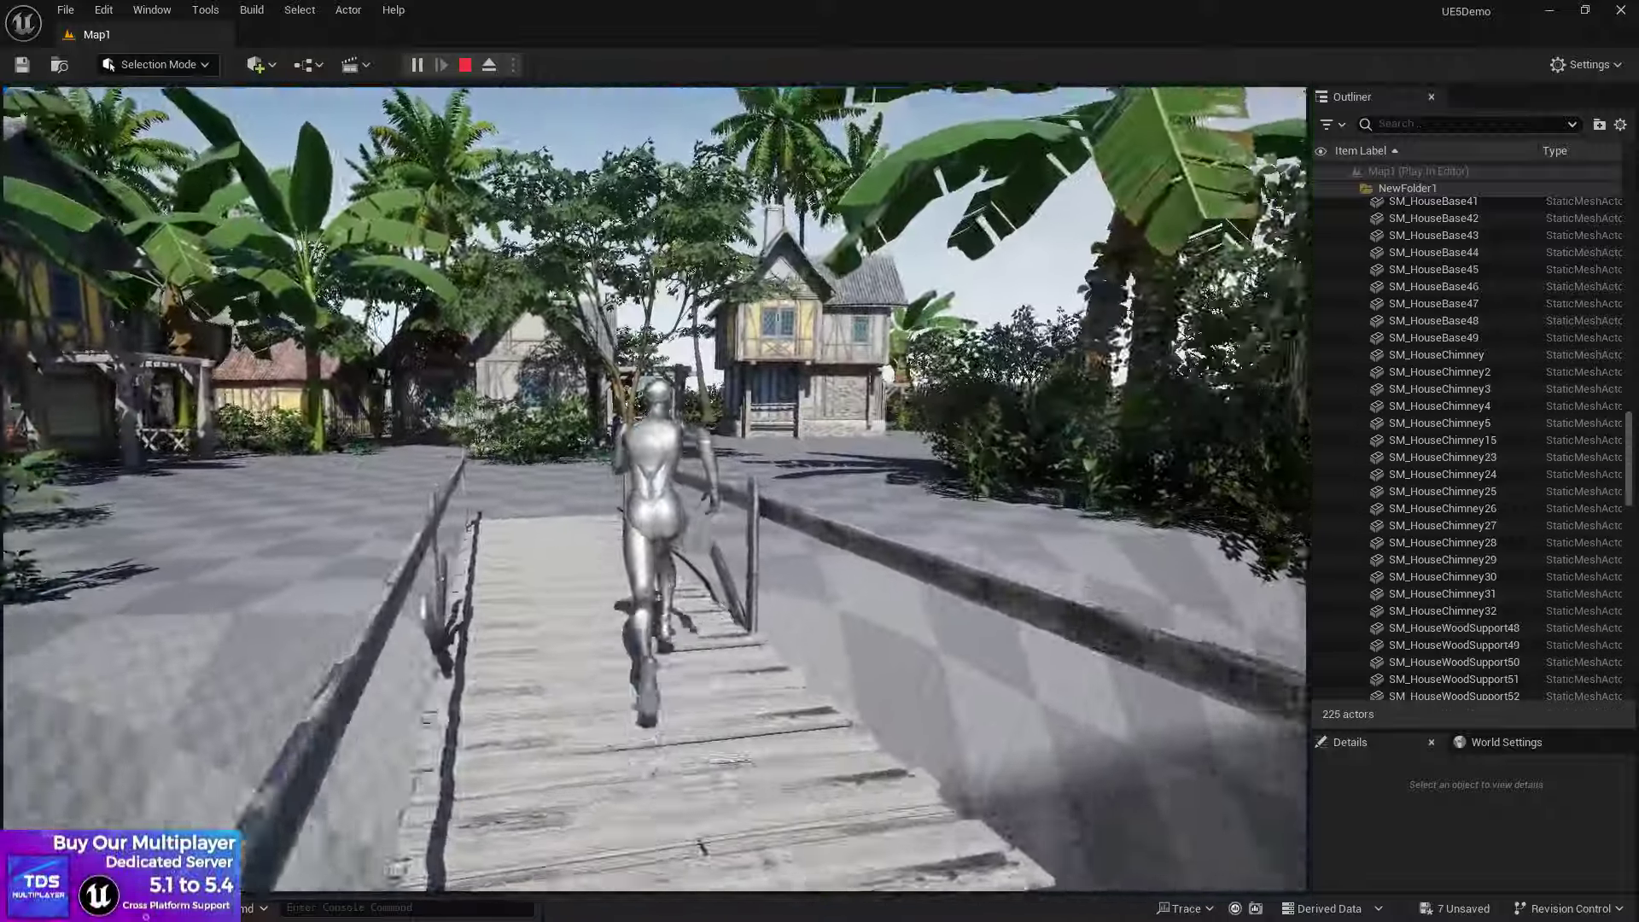
{"action": "key", "text": "w"}
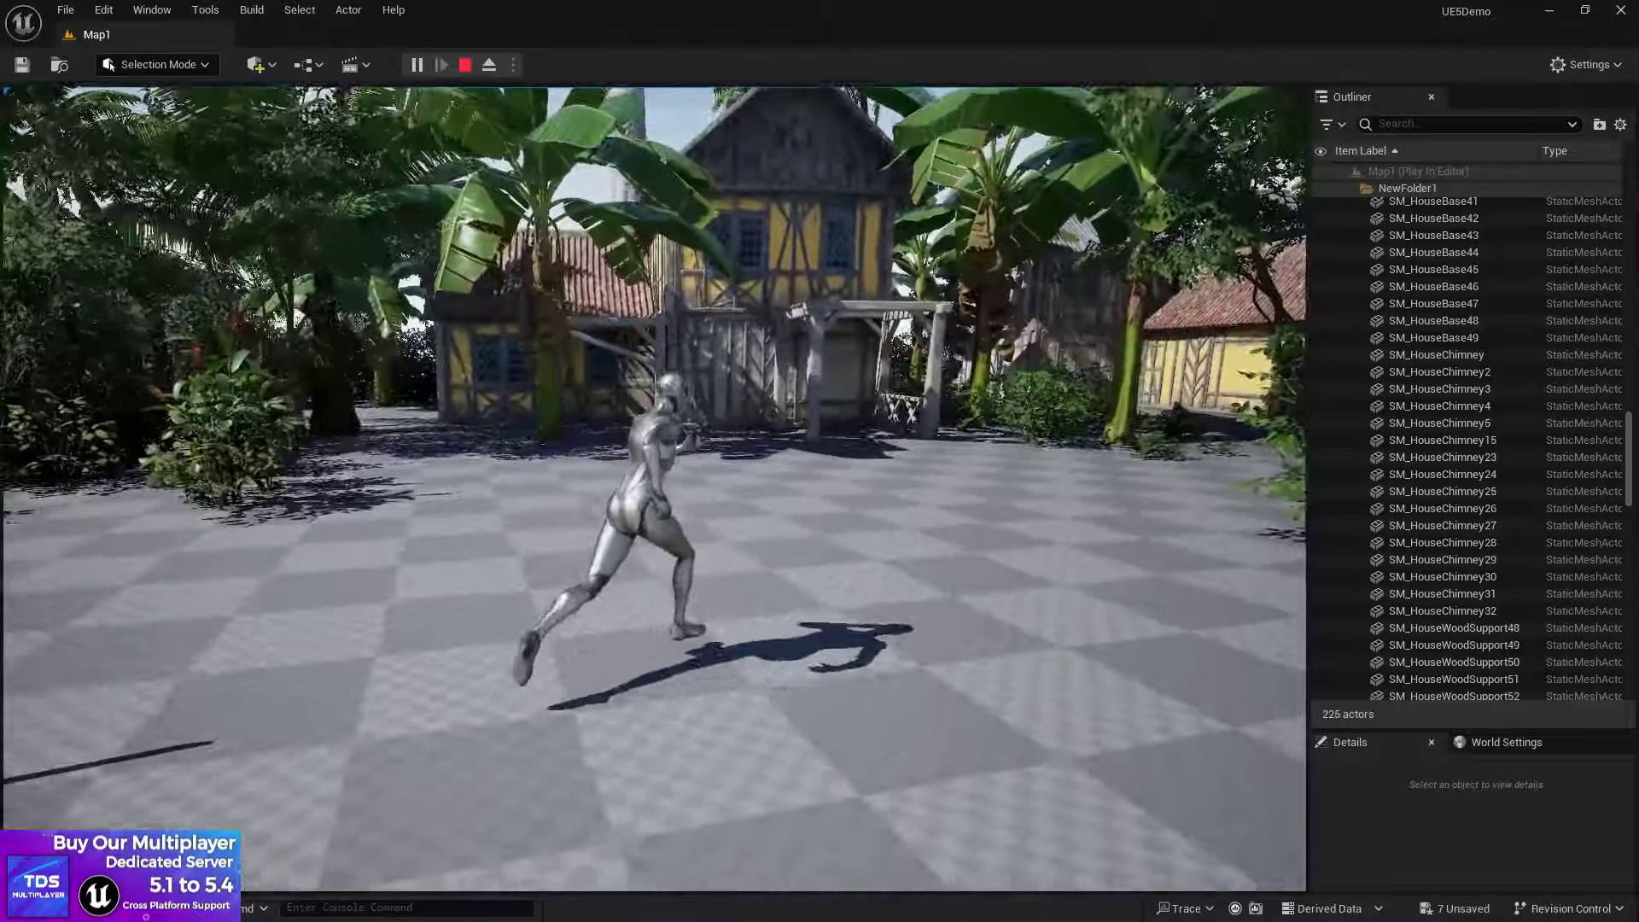
Step: Run the character through the lanes and bushes between the houses to inspect the foliage, and end the play session
{"action": "key", "text": "w"}
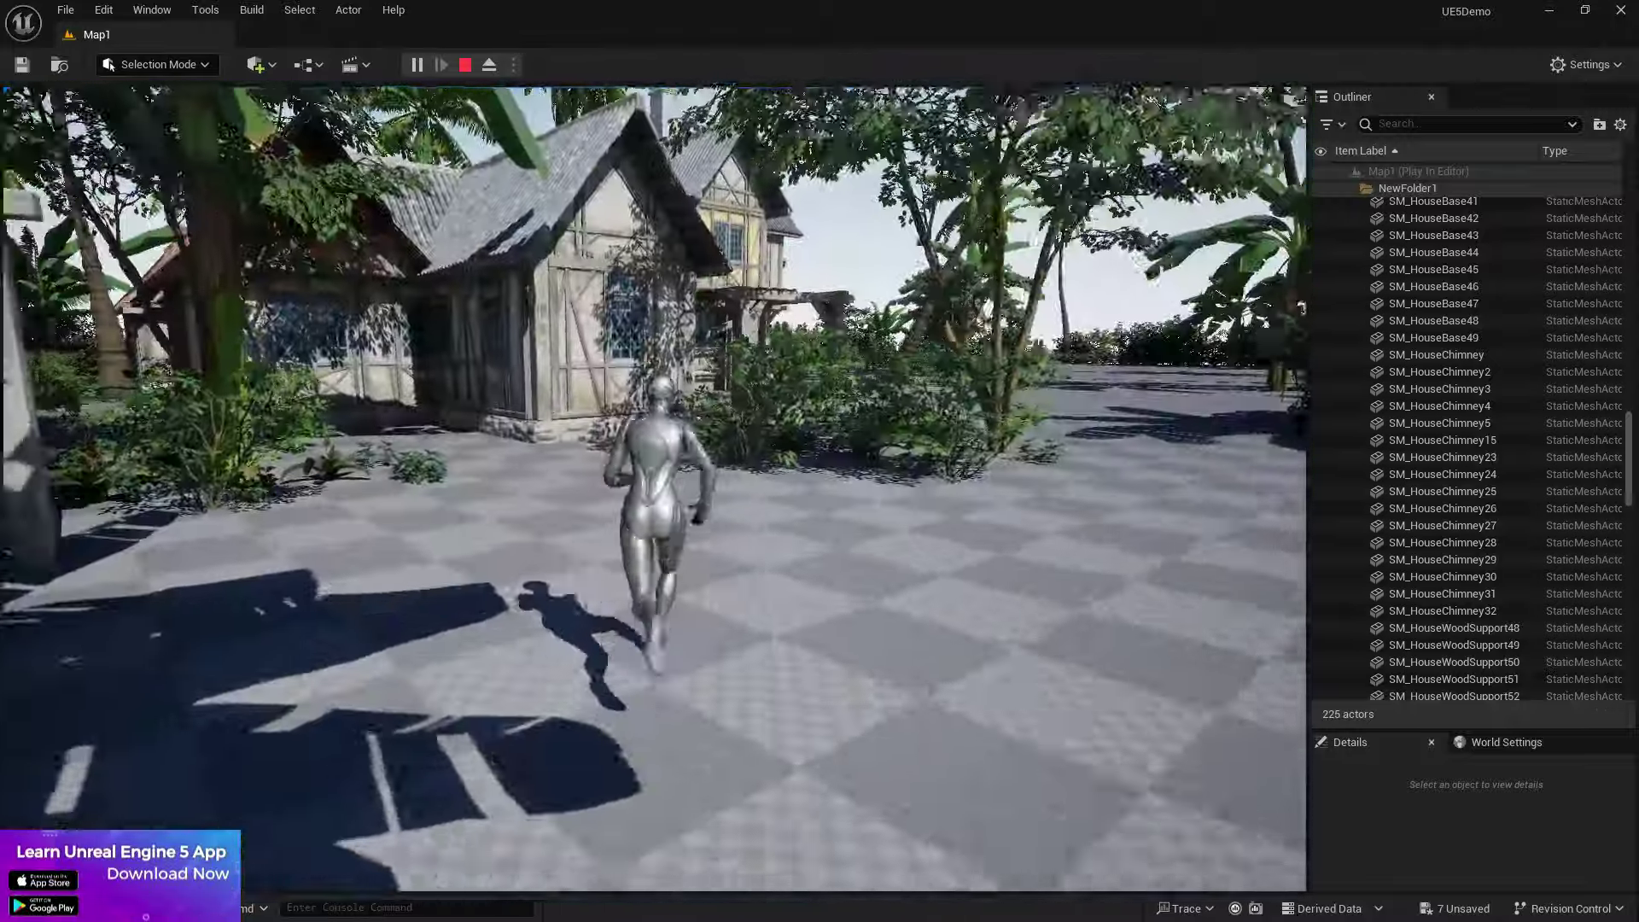
{"action": "key", "text": "w"}
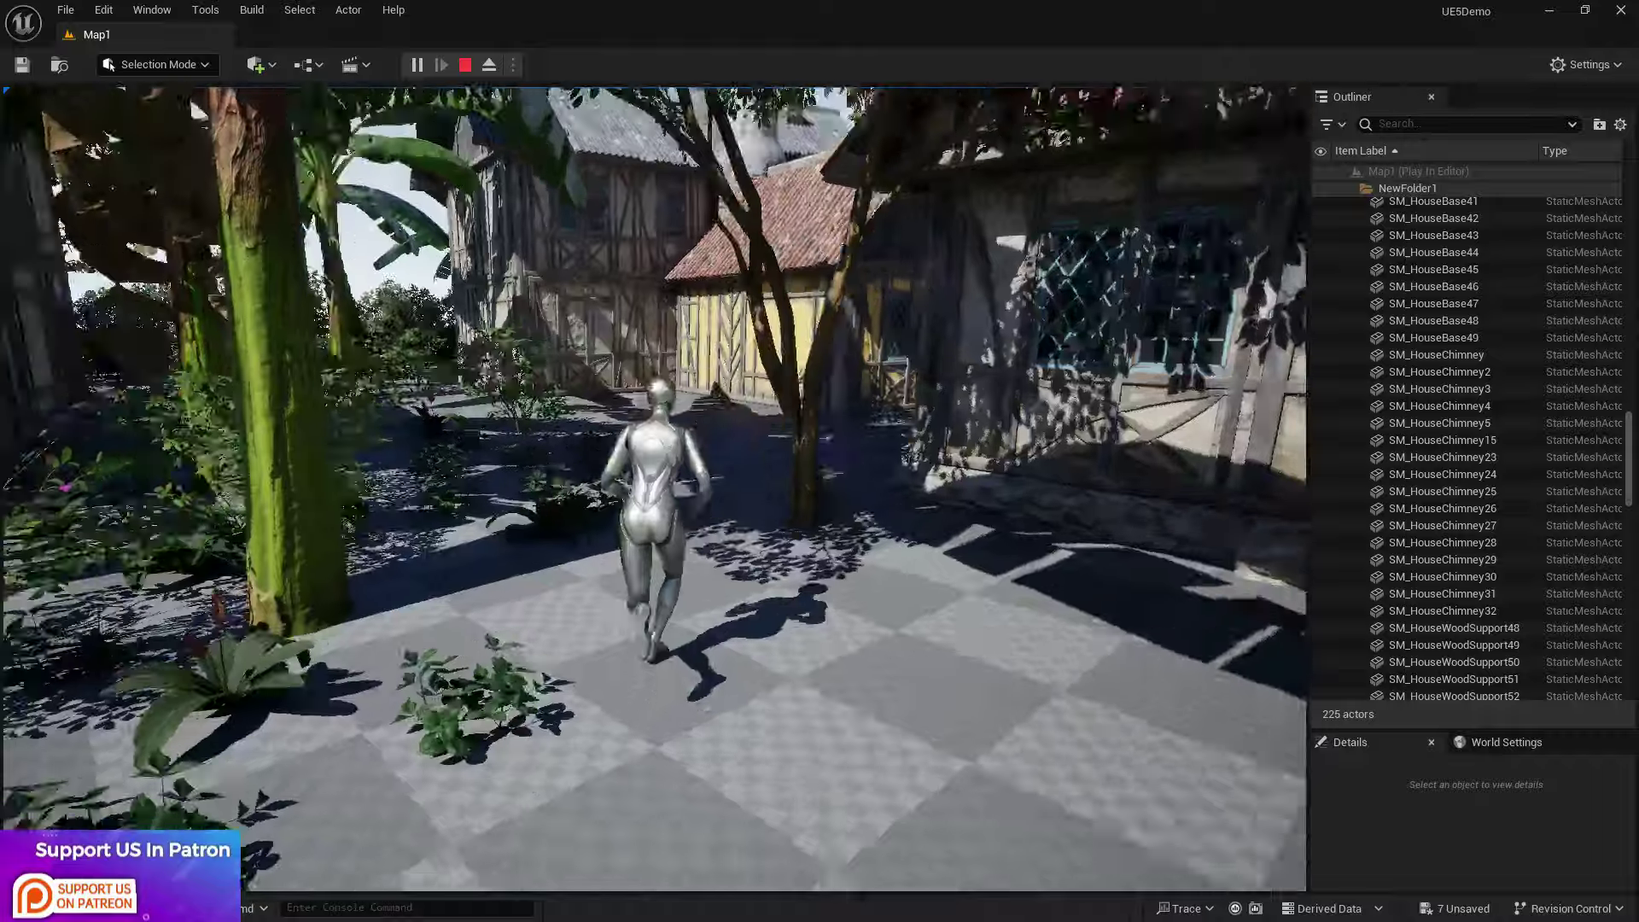
{"action": "key", "text": "w"}
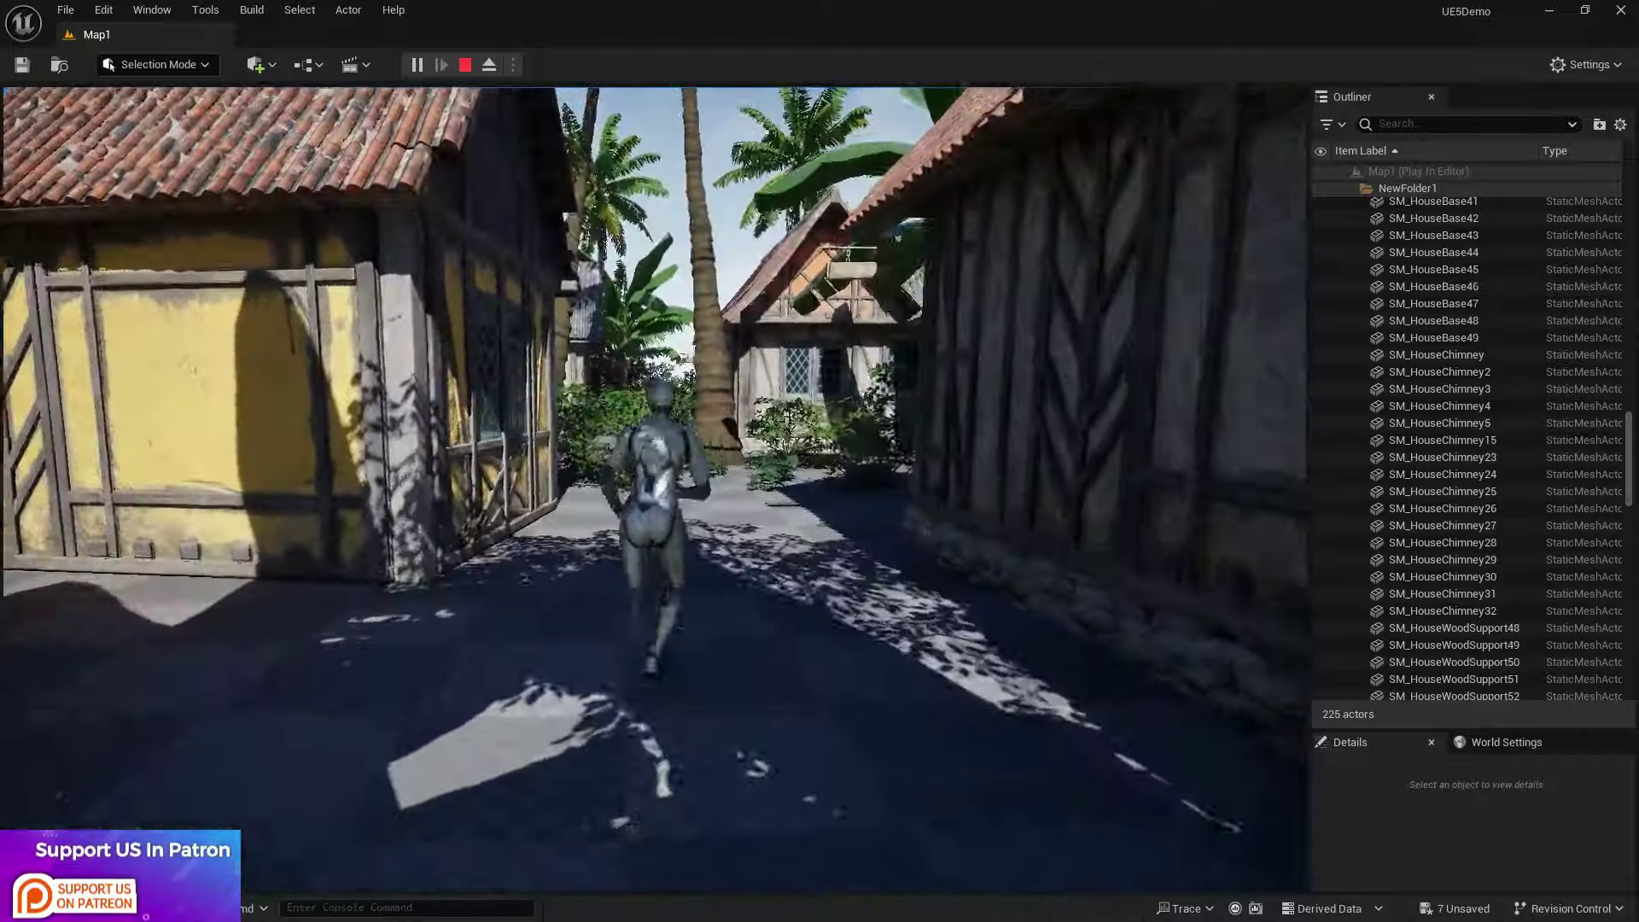
{"action": "key", "text": "w"}
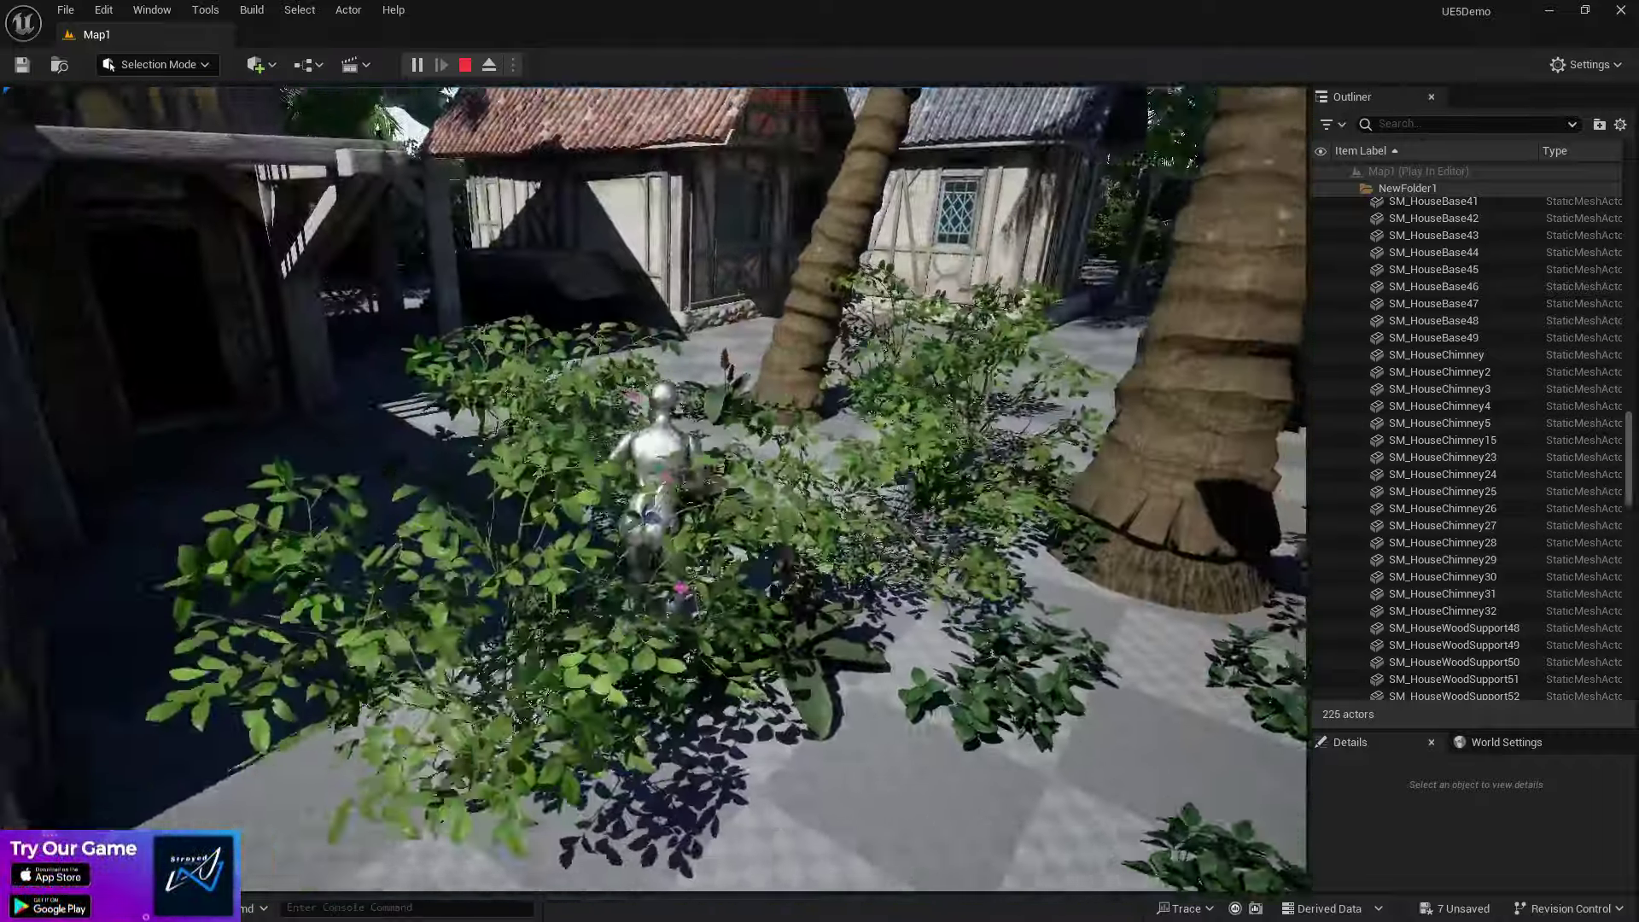
{"action": "key", "text": "s"}
{"action": "key", "text": "d"}
{"action": "key", "text": "w"}
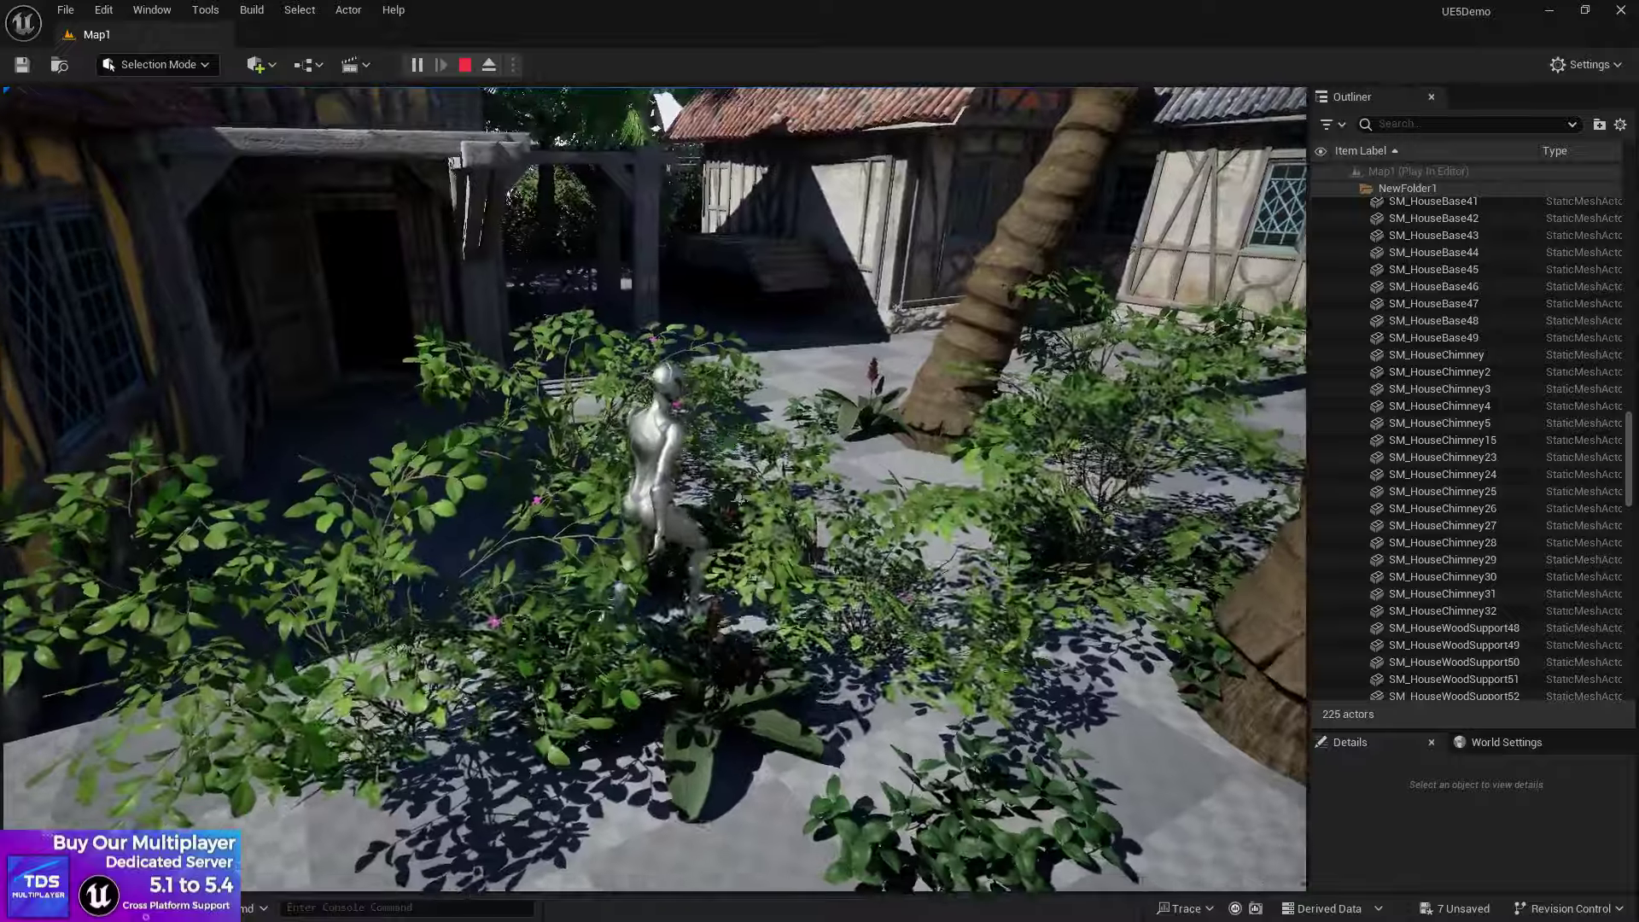
{"action": "key", "text": "w"}
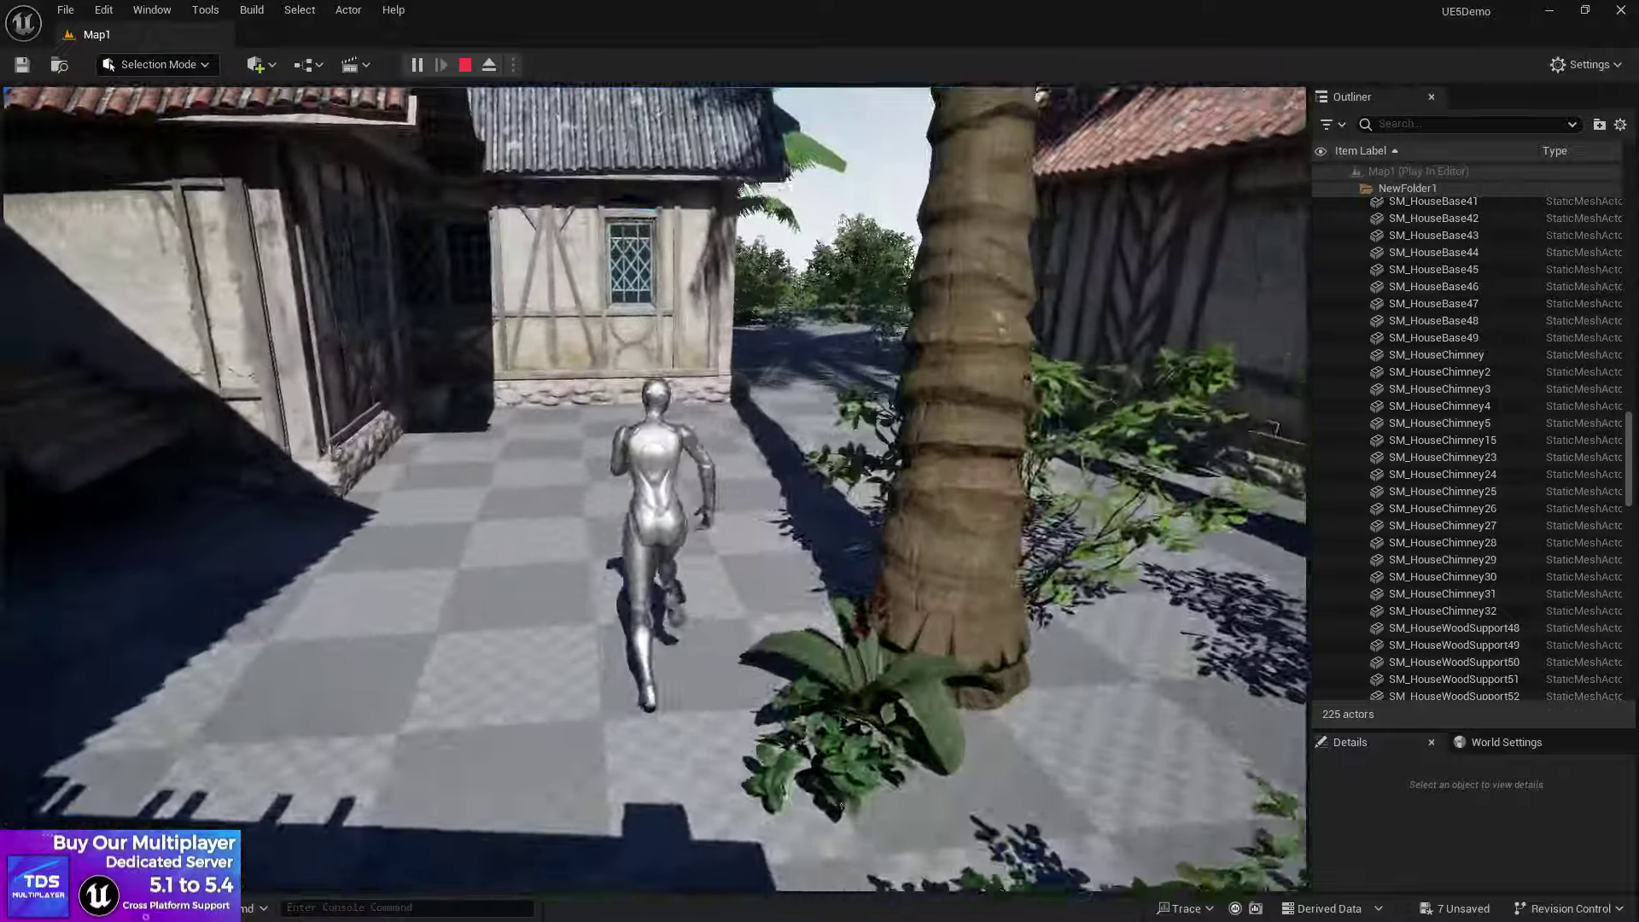
{"action": "key", "text": "w"}
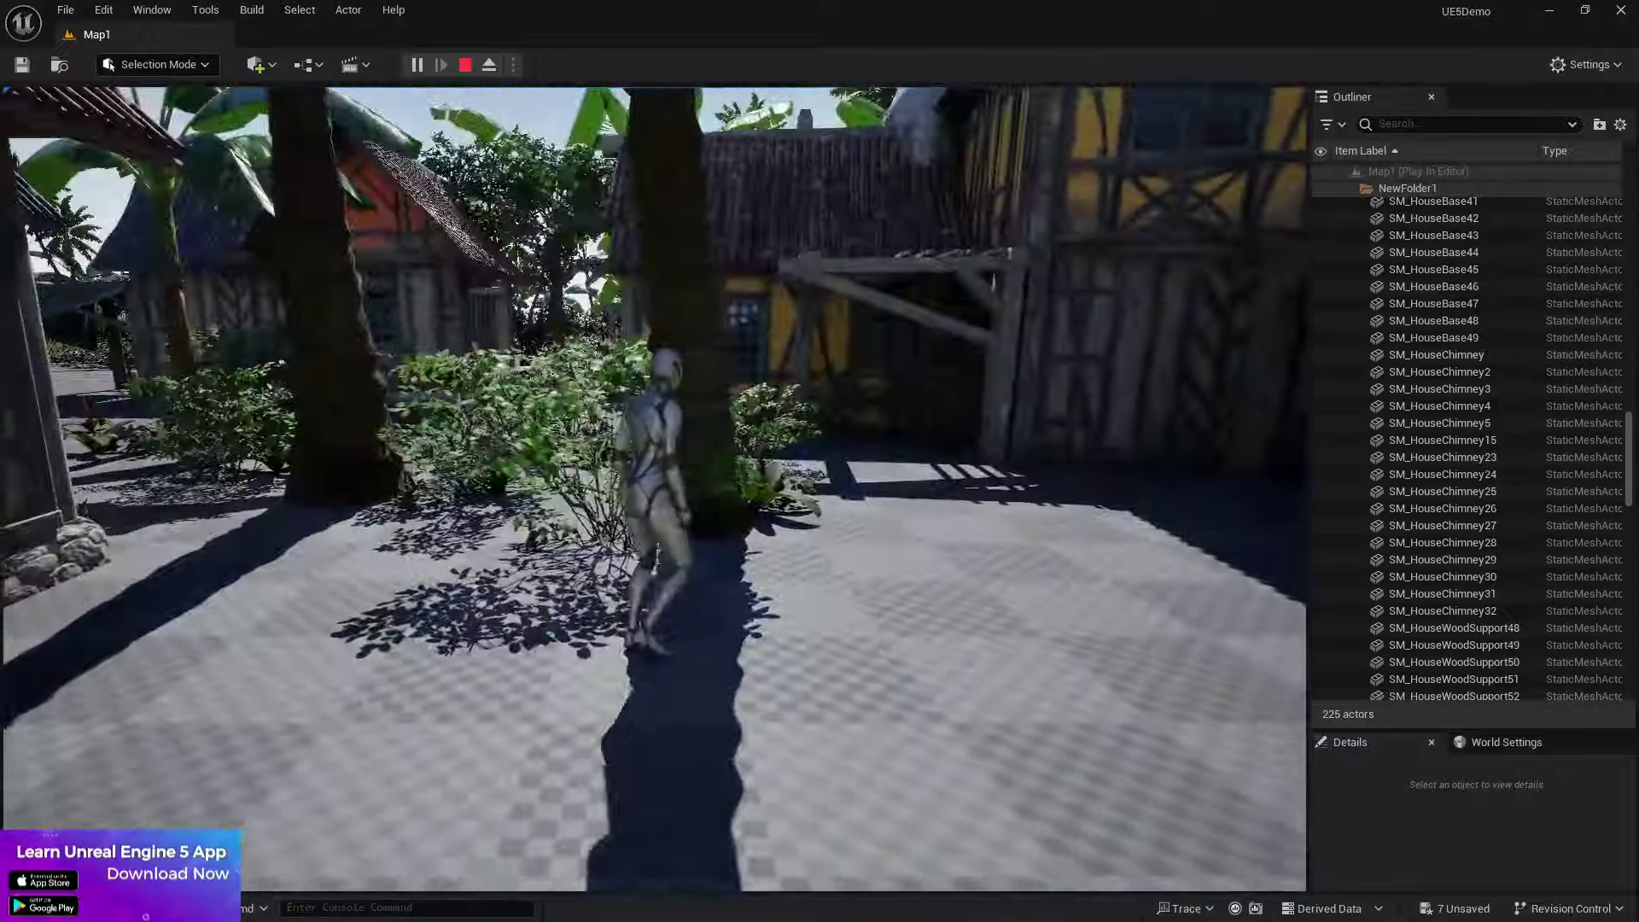
{"action": "key", "text": "Escape"}
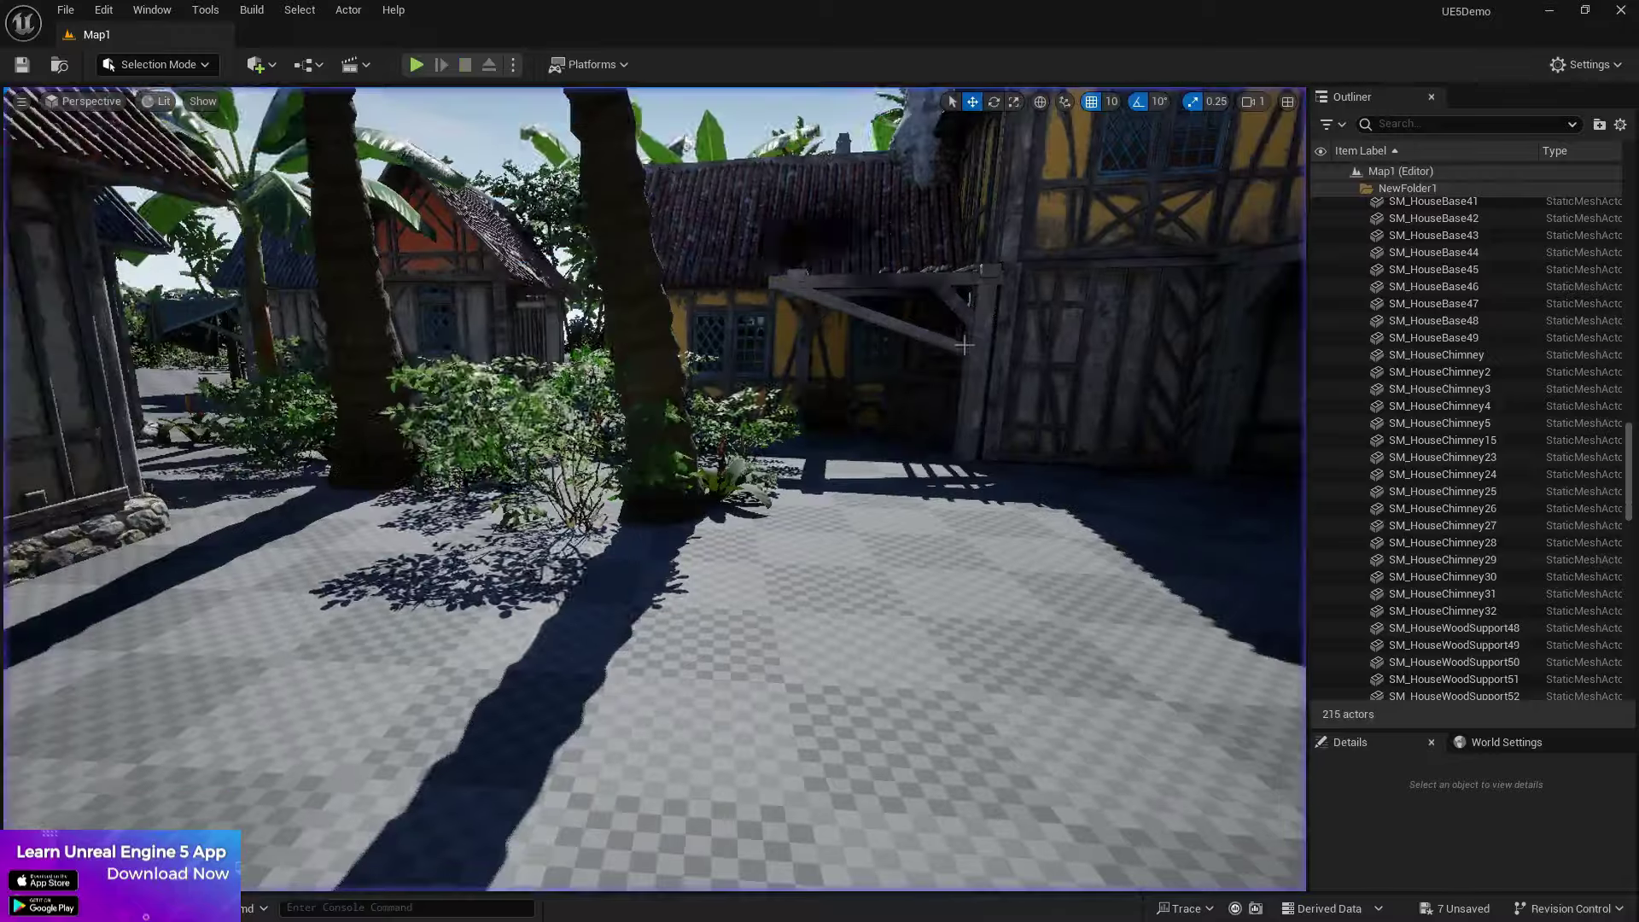
{"action": "key", "text": "w"}
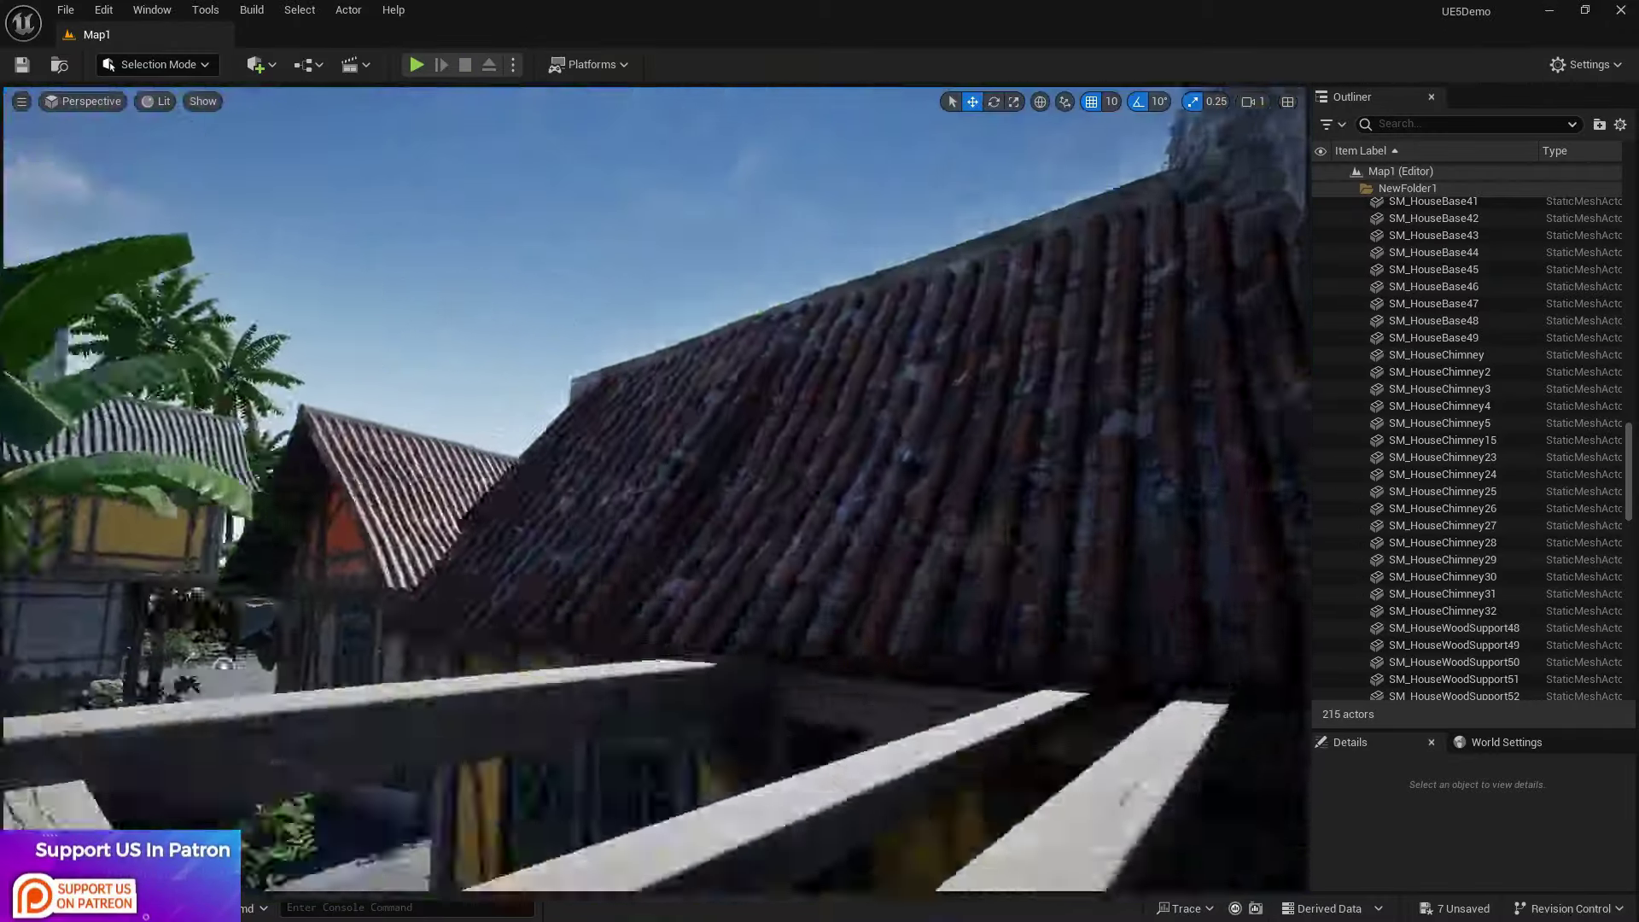
{"action": "key", "text": "w"}
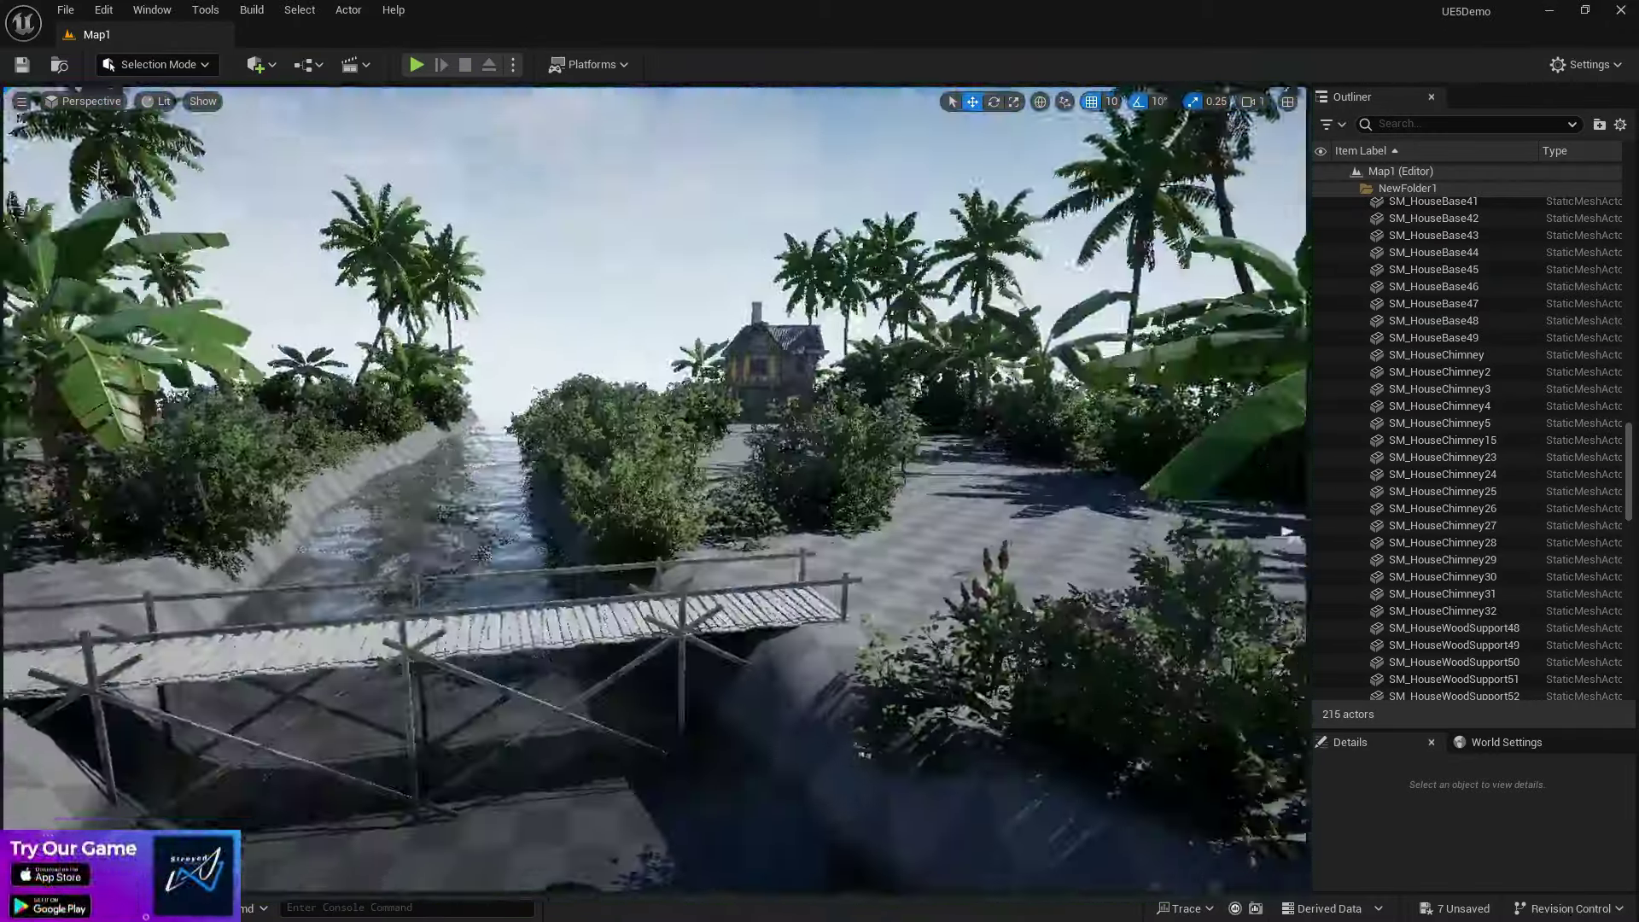
{"action": "key", "text": "s"}
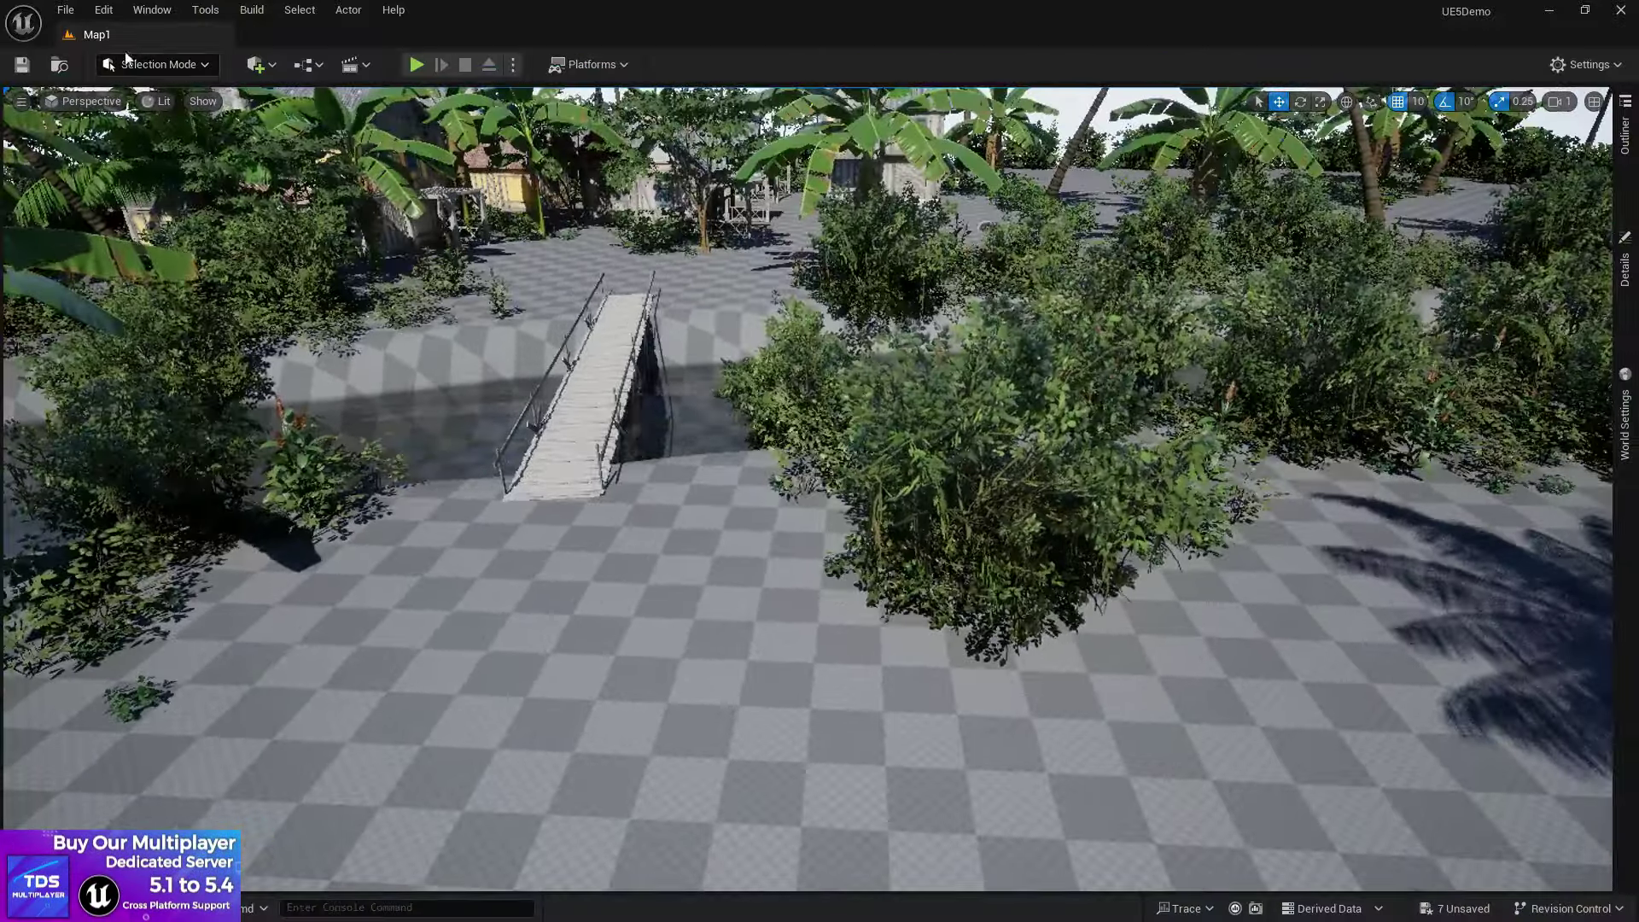
{"action": "left_click", "coordinate": [128, 63]}
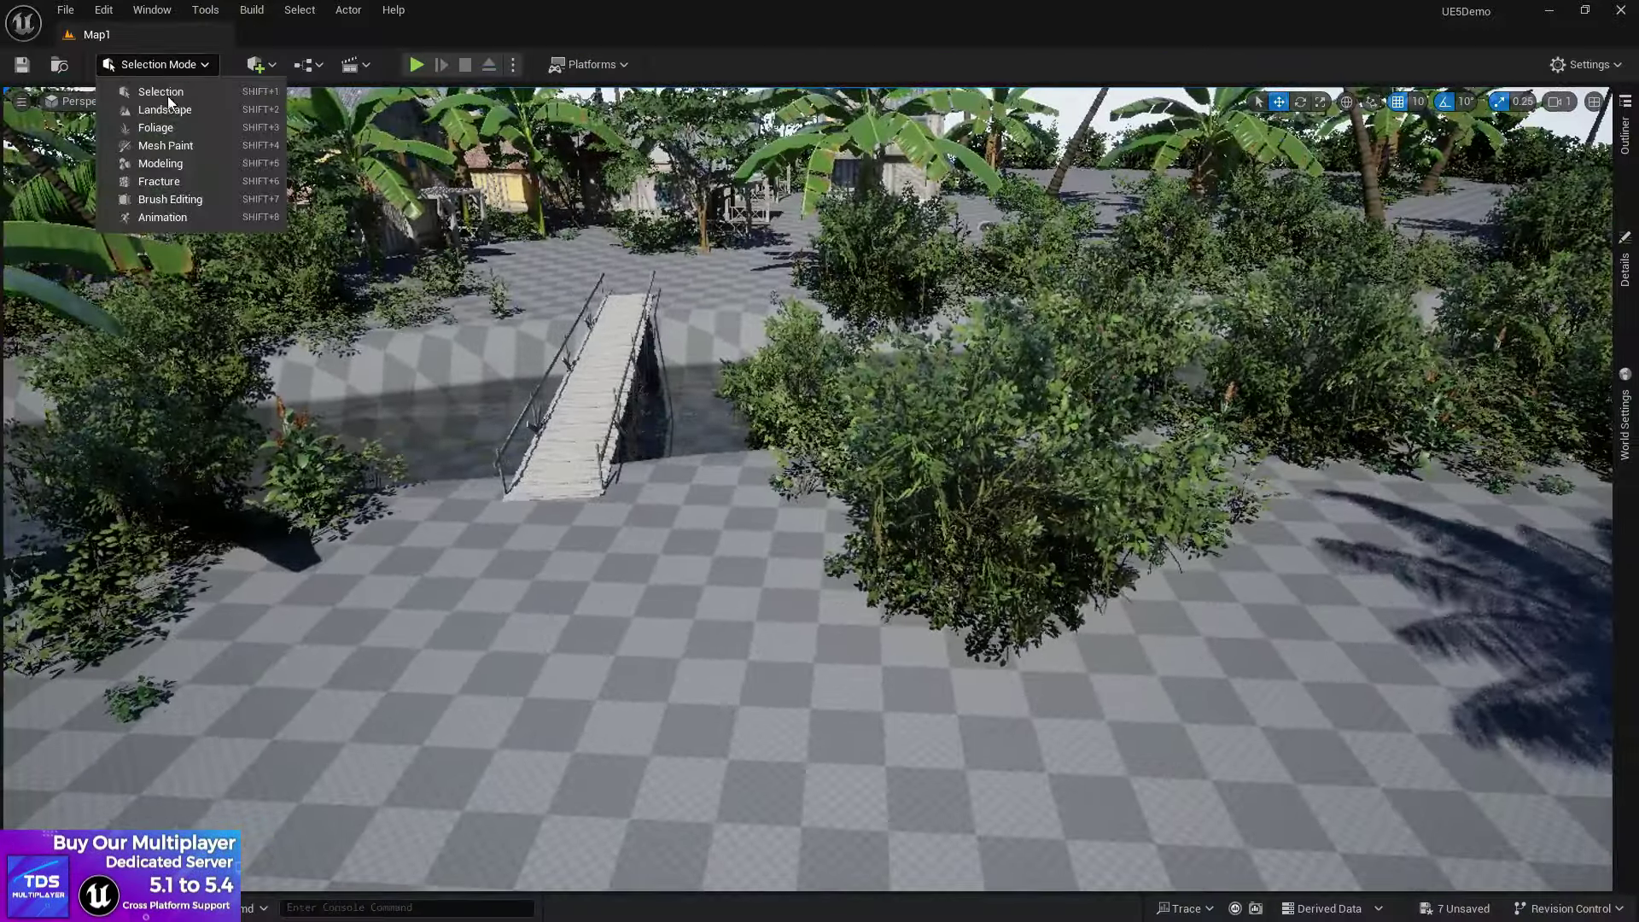
{"action": "left_click", "coordinate": [176, 106]}
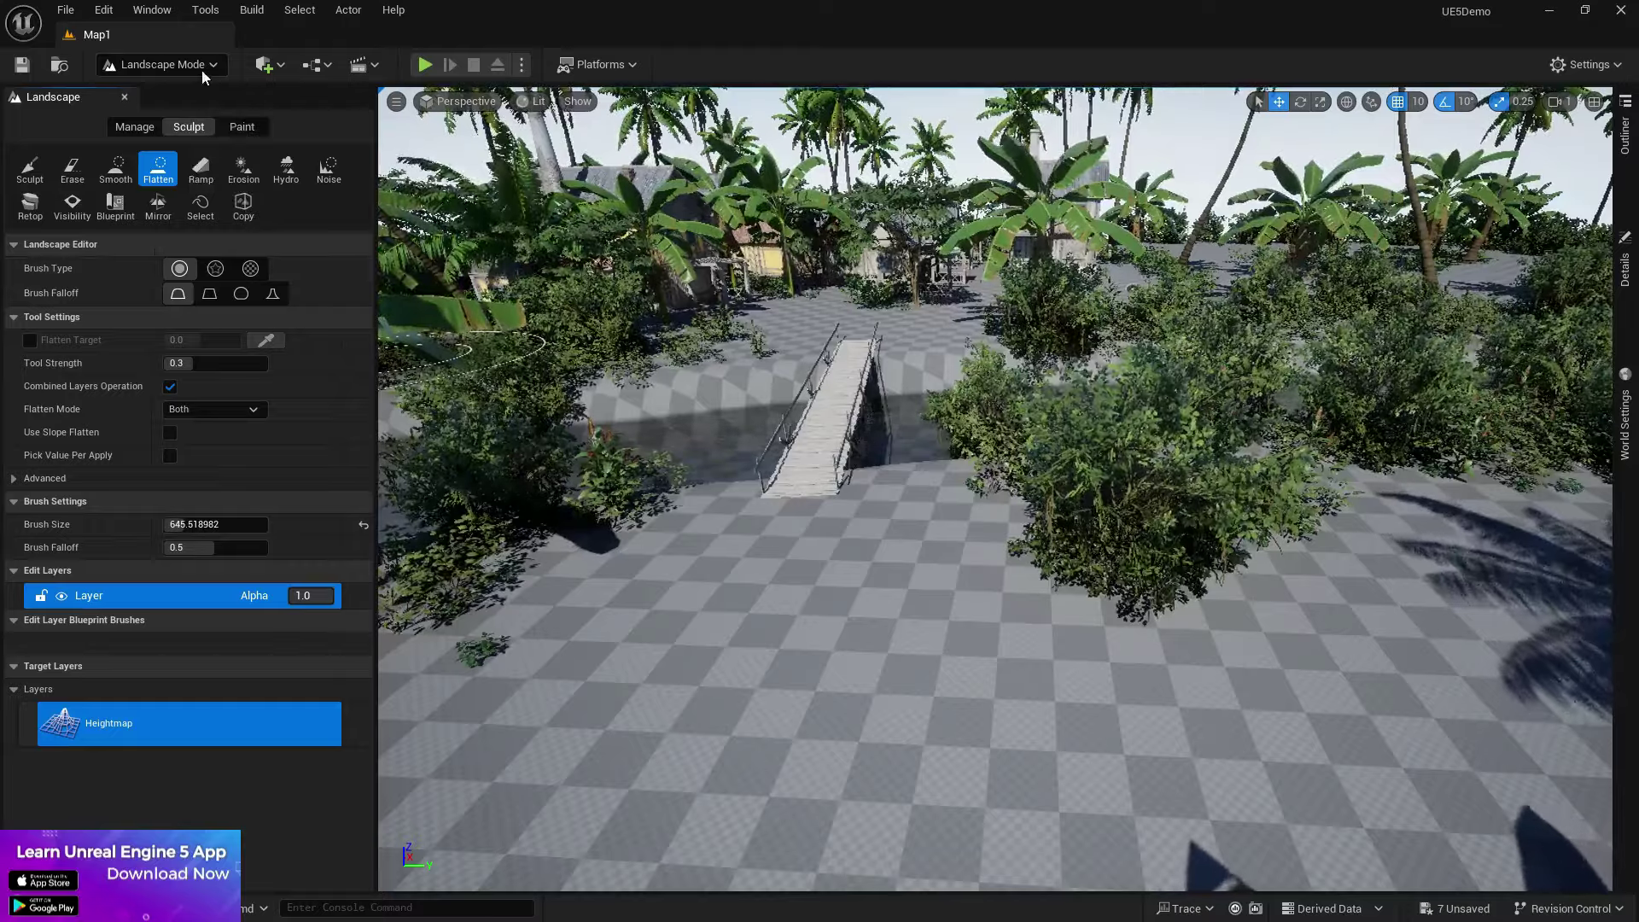
{"action": "left_click", "coordinate": [203, 64]}
{"action": "left_click", "coordinate": [162, 88]}
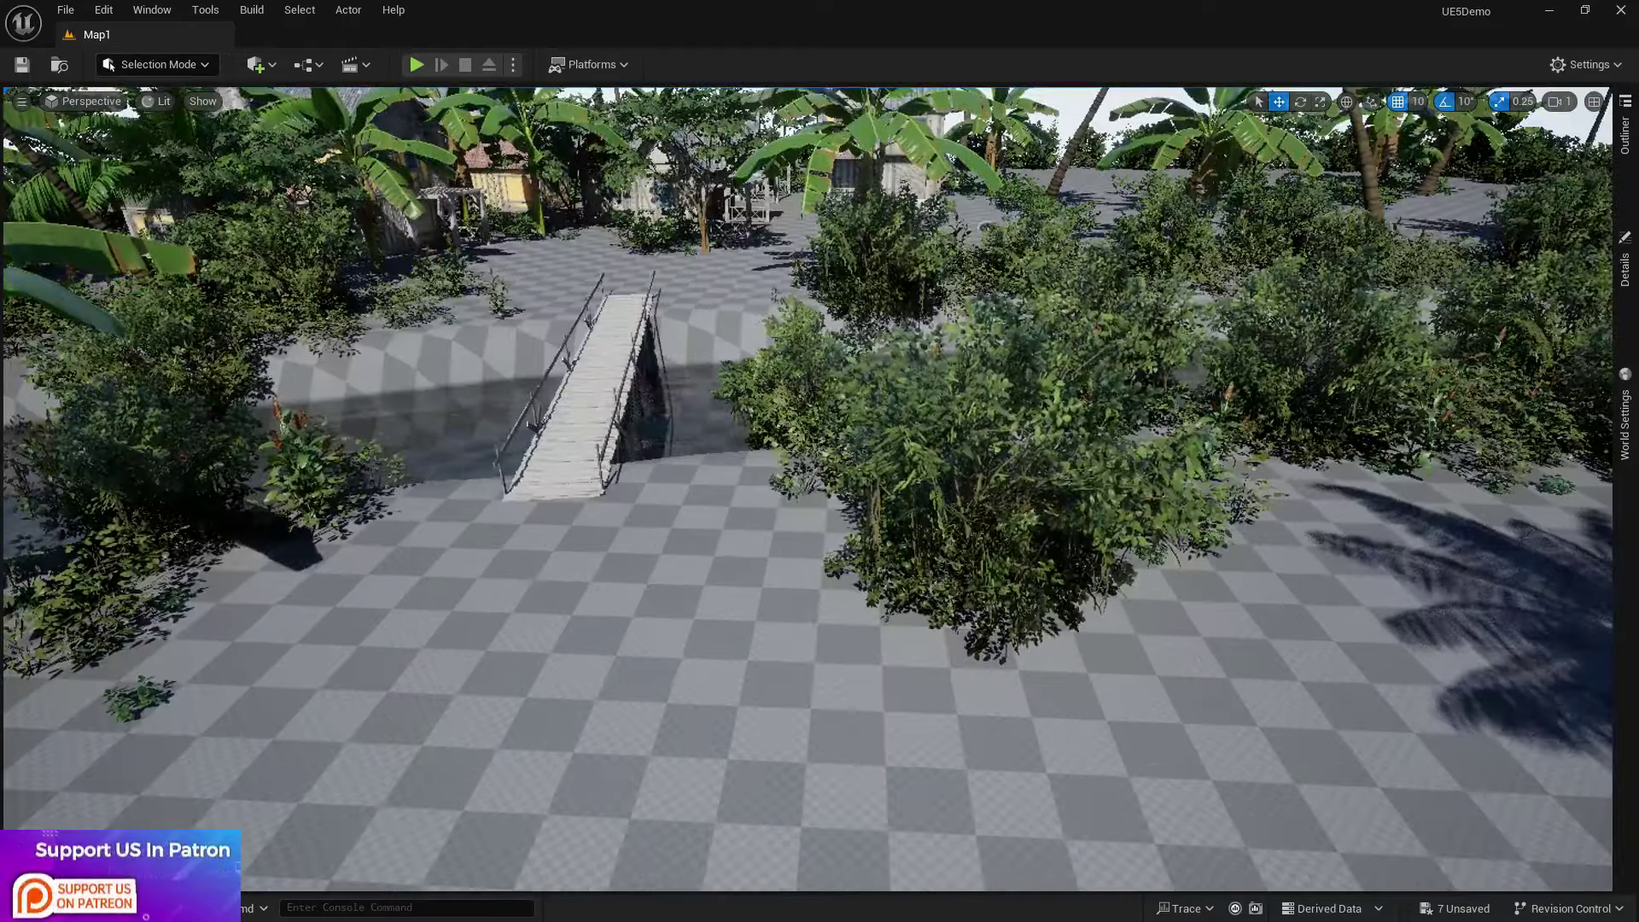
{"action": "right_click_drag", "start_coordinate": [819, 460], "coordinate": [780, 340]}
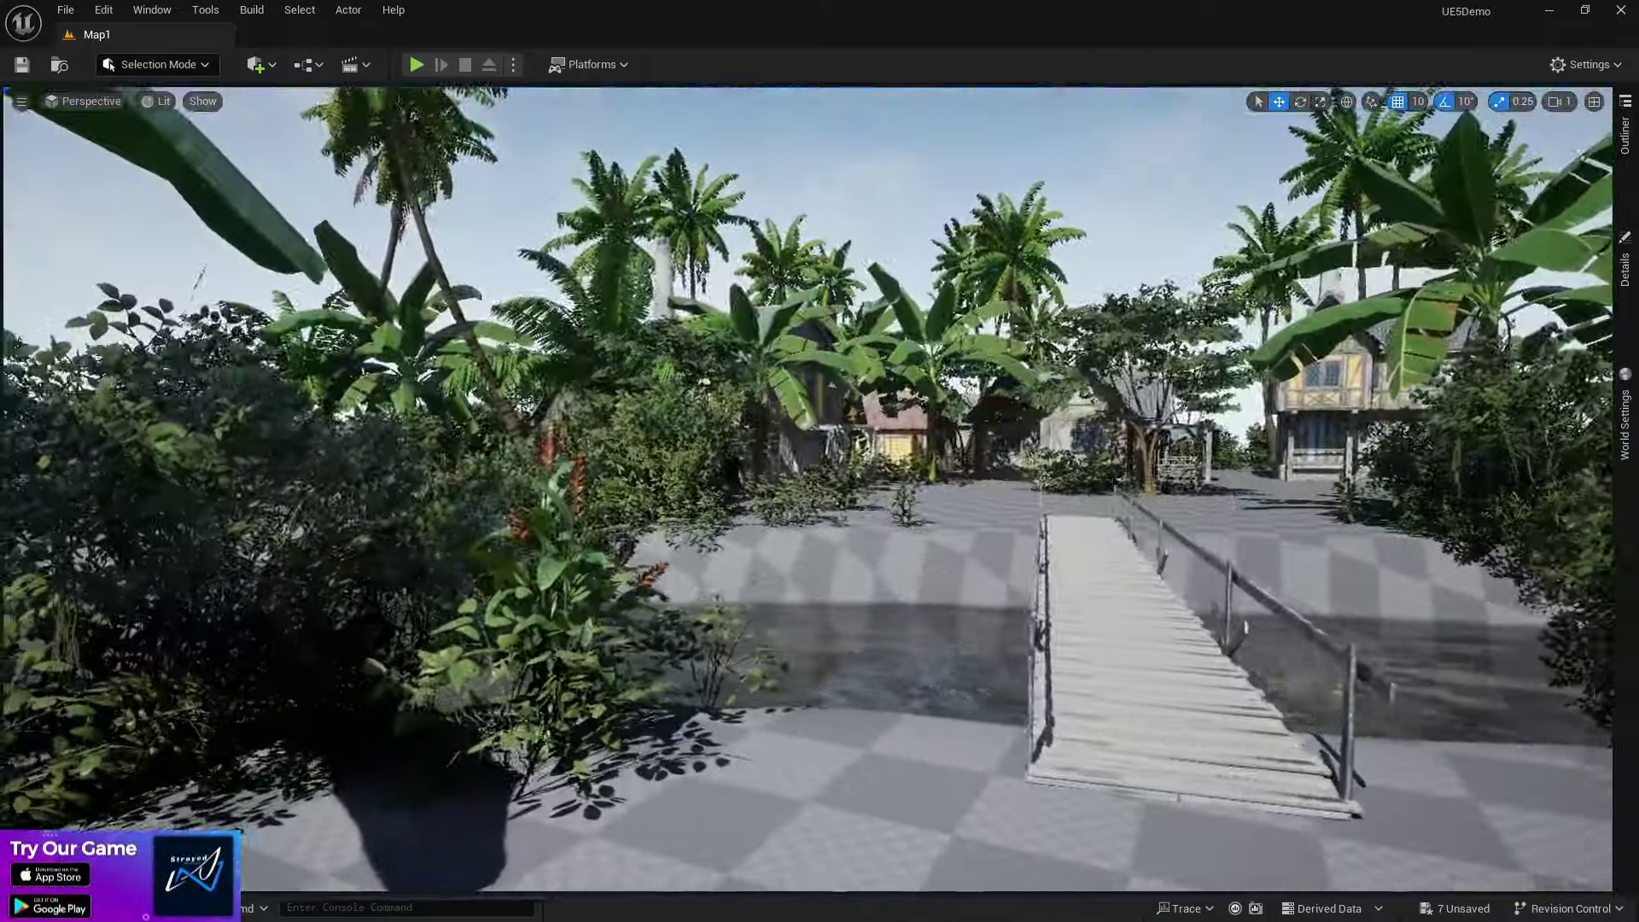
{"action": "right_click_drag", "start_coordinate": [819, 461], "coordinate": [759, 470]}
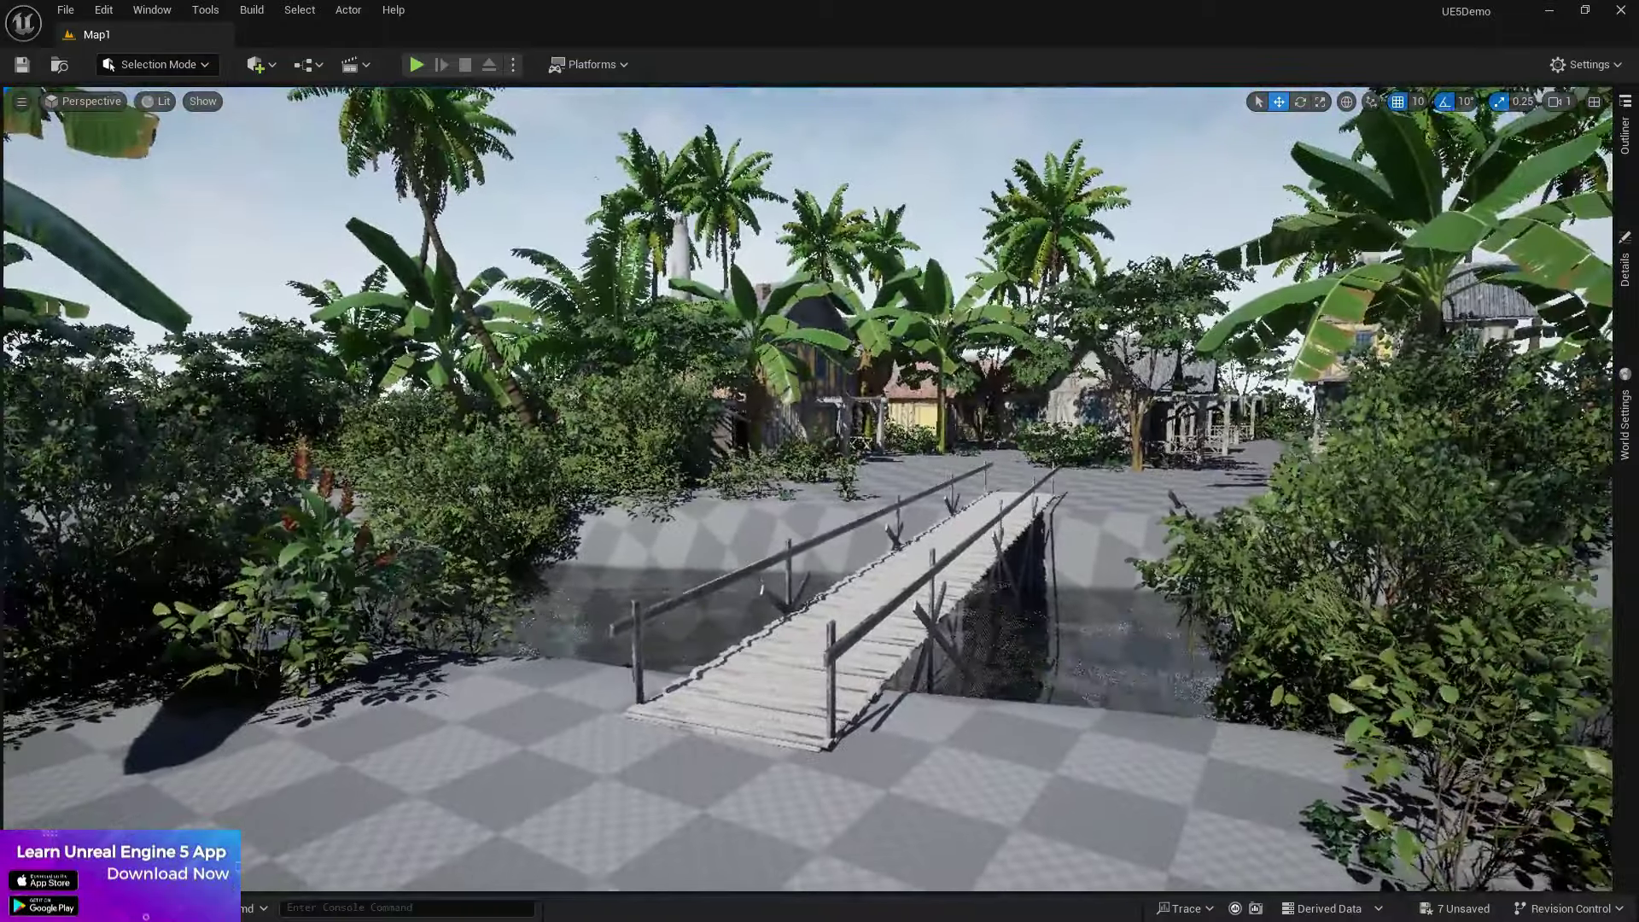